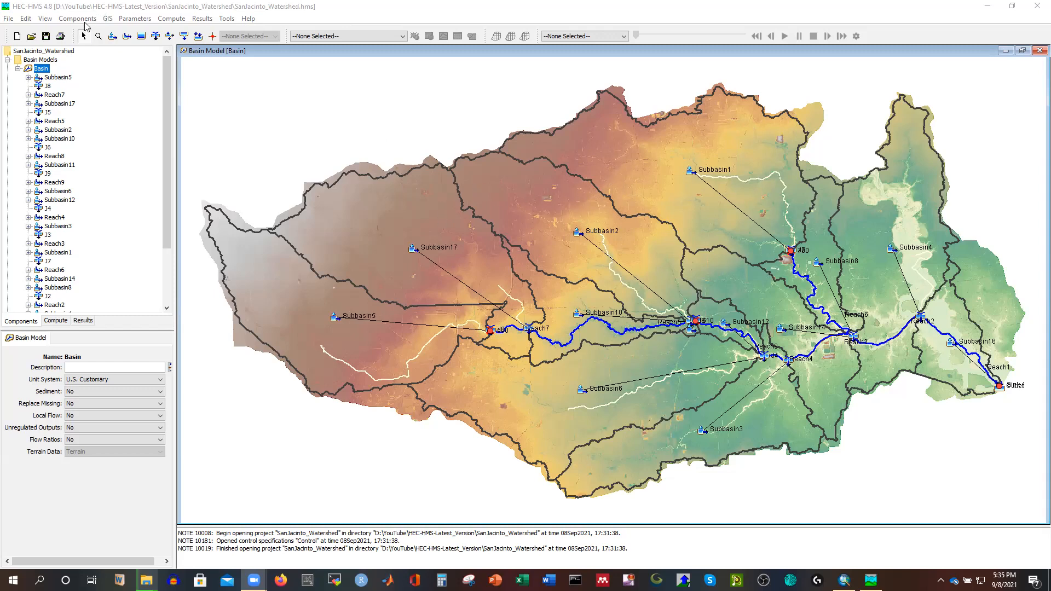
Start a layer export from the basin model with Subbasins as the layer type, proceeding to the destination file setting
click(108, 19)
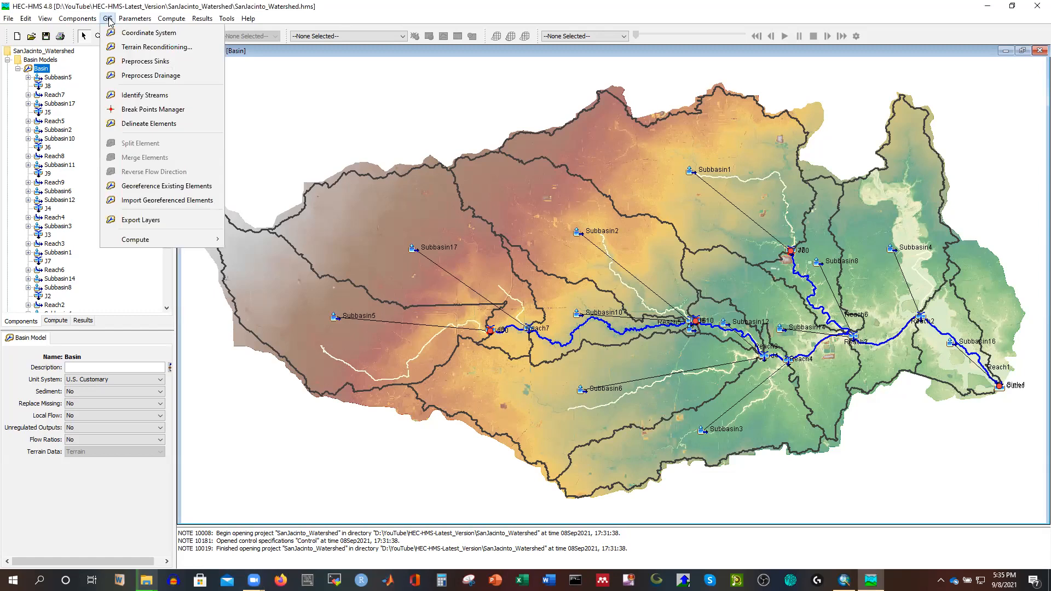
click(158, 220)
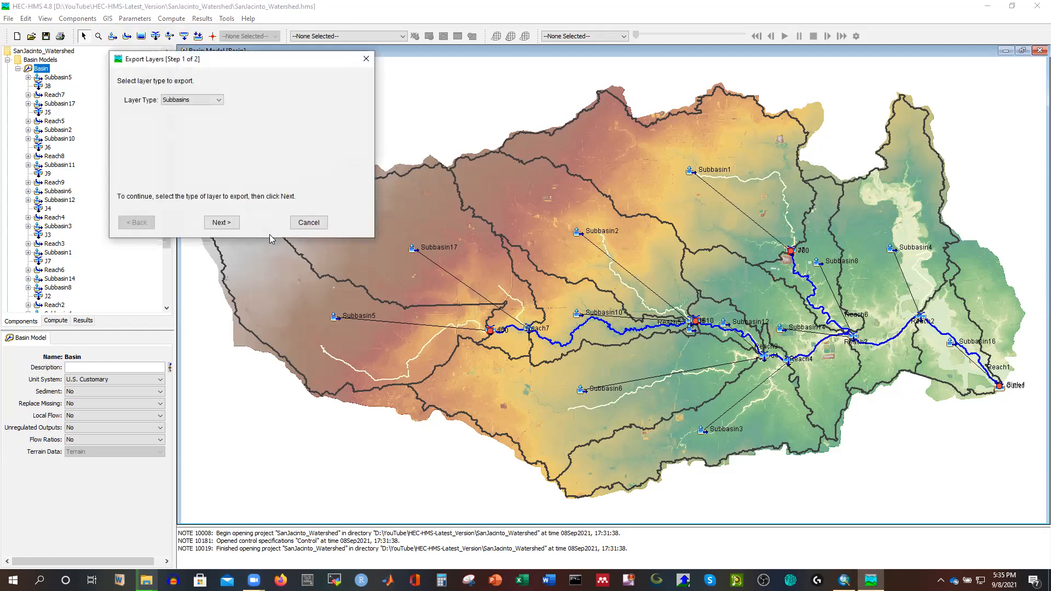
click(217, 101)
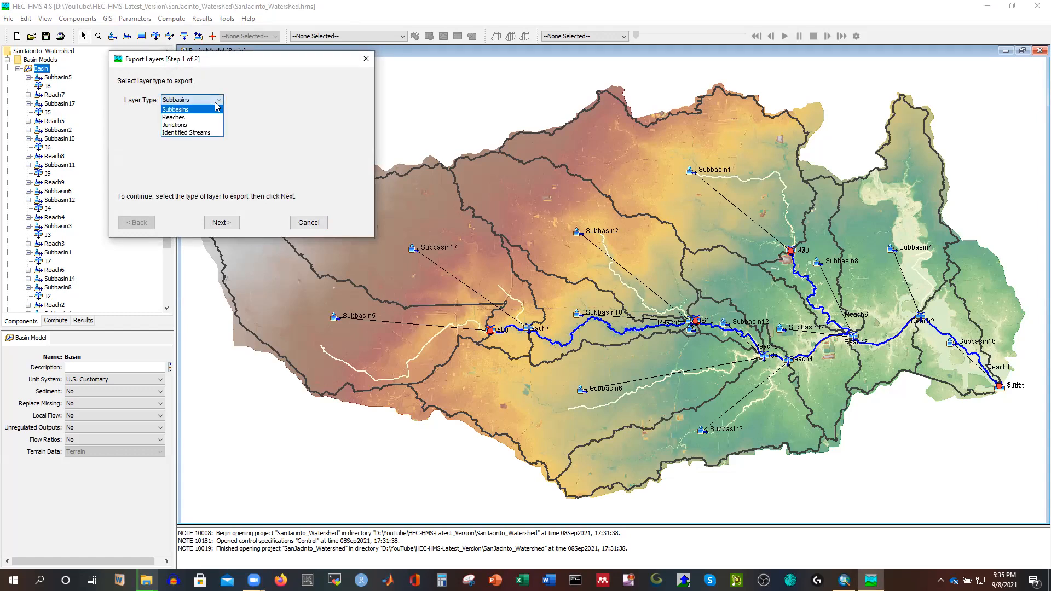
click(261, 102)
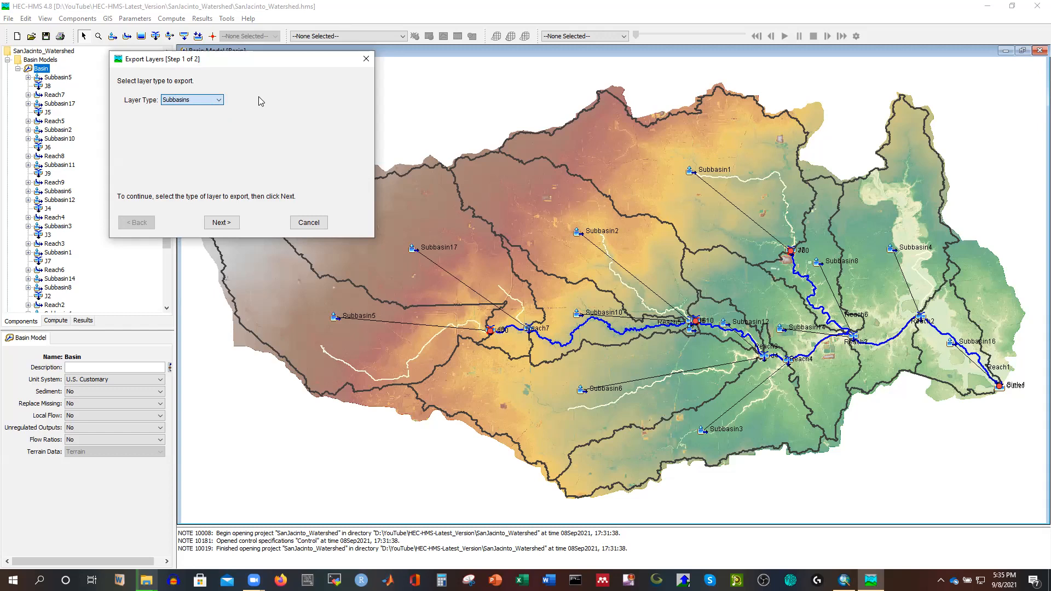
click(221, 224)
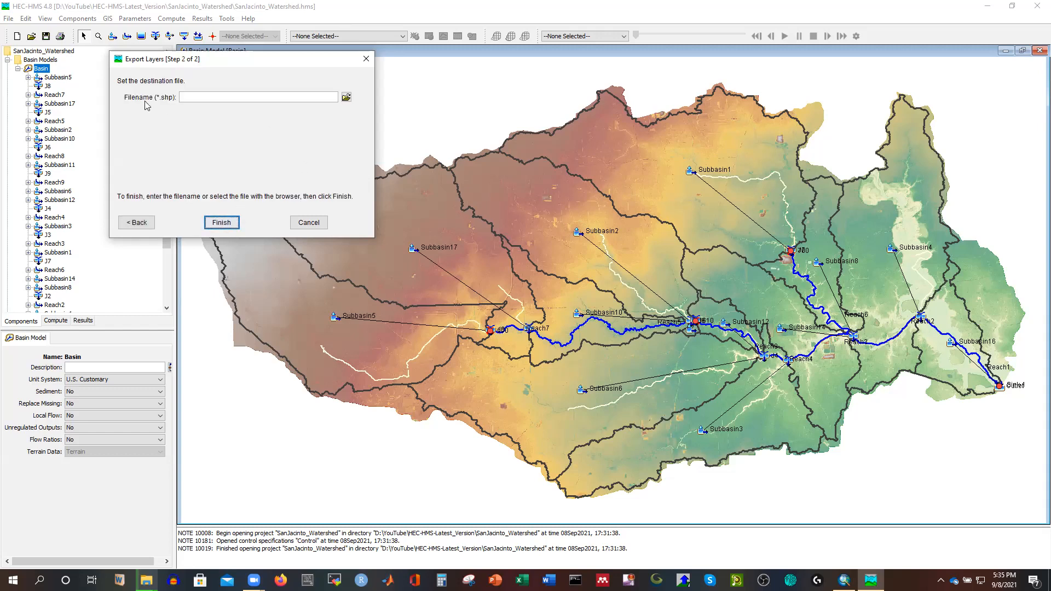
Set the export destination to Subbasin_01 in the Shapefiles folder and finish exporting the subbasins
click(346, 97)
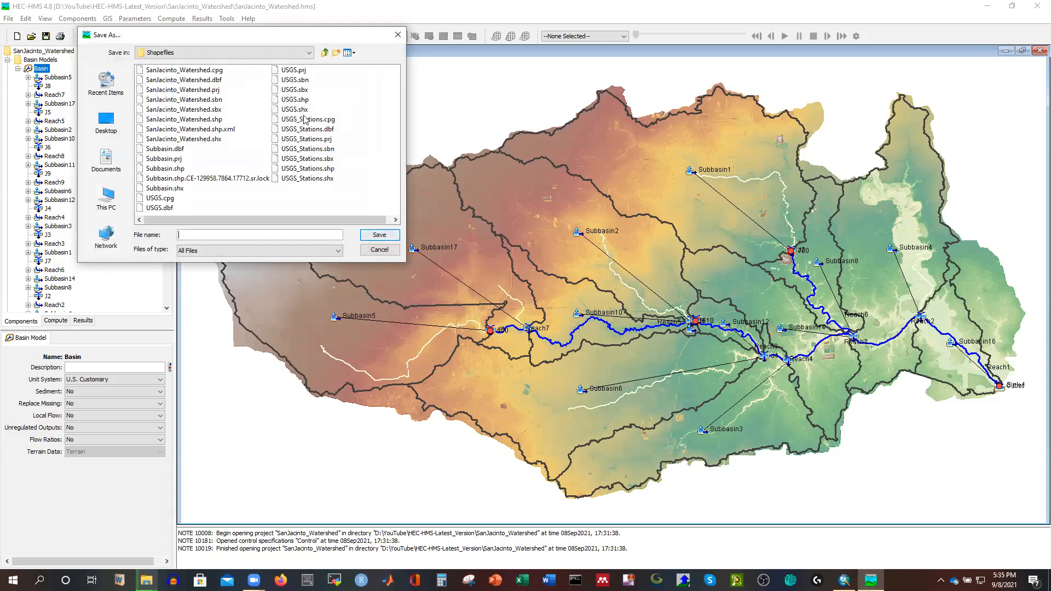
click(309, 53)
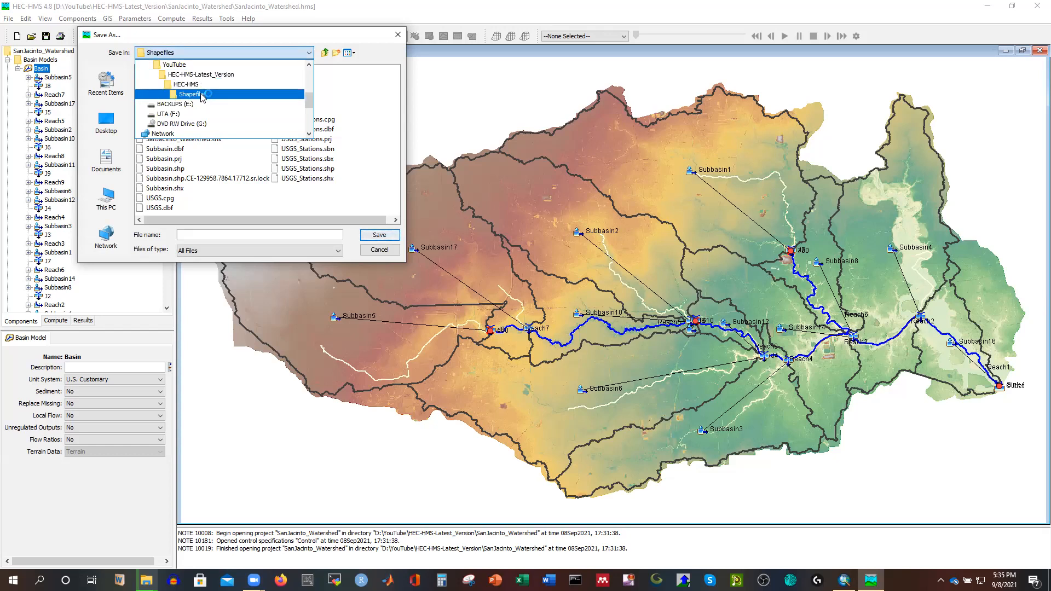
click(201, 95)
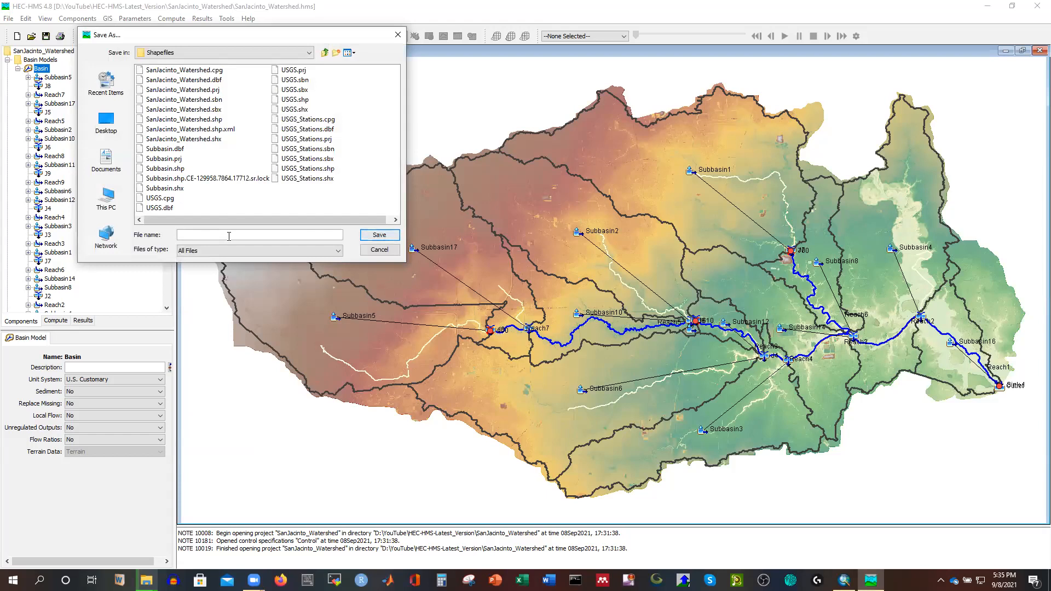
text(basin_01)
click(380, 234)
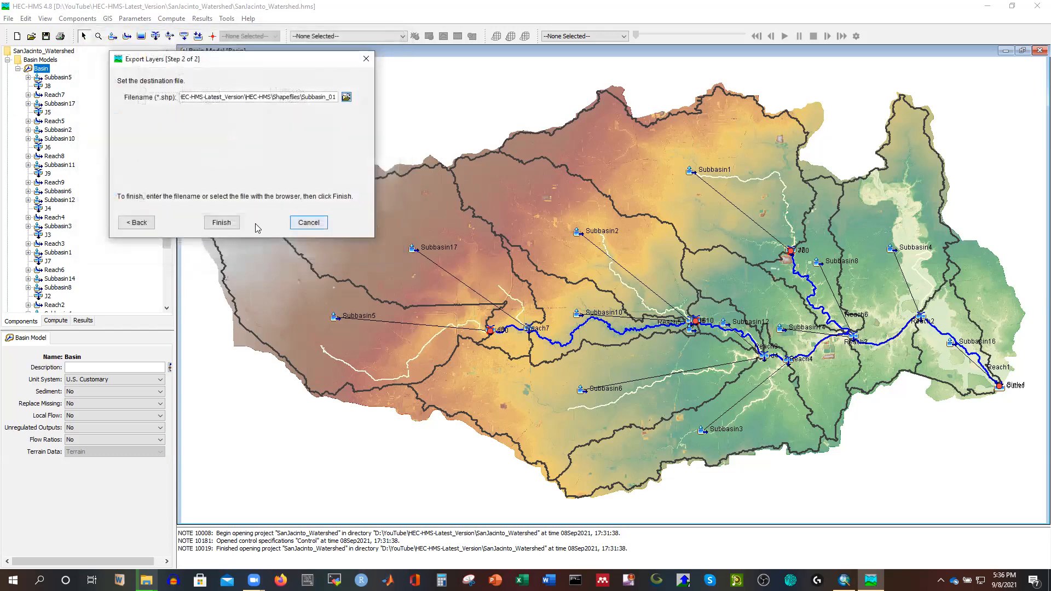
click(221, 223)
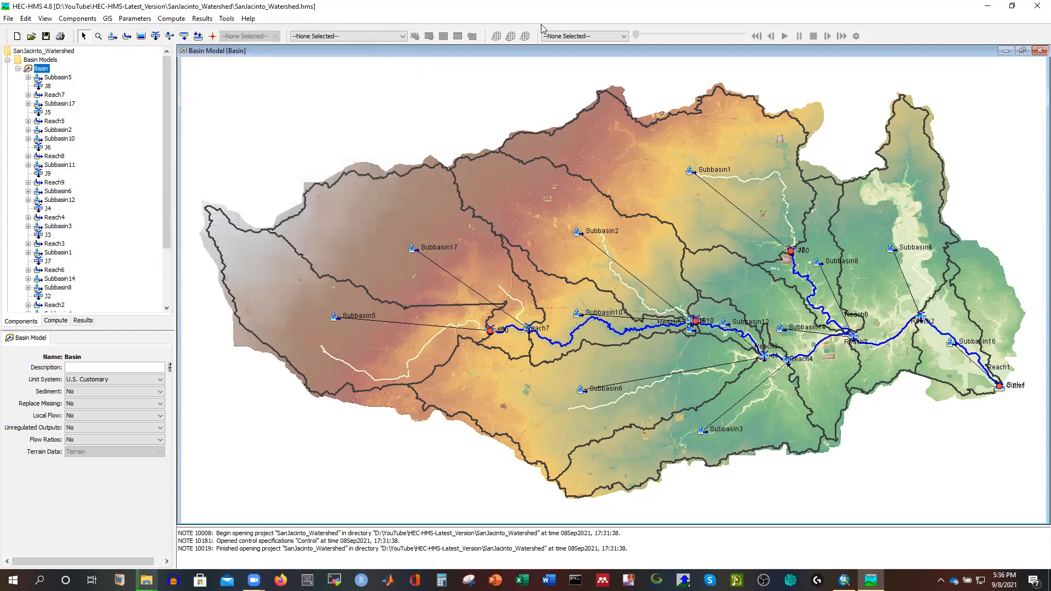
Switch to ArcMap and open the recent map Lab02, bringing the whole layout page into view
click(844, 580)
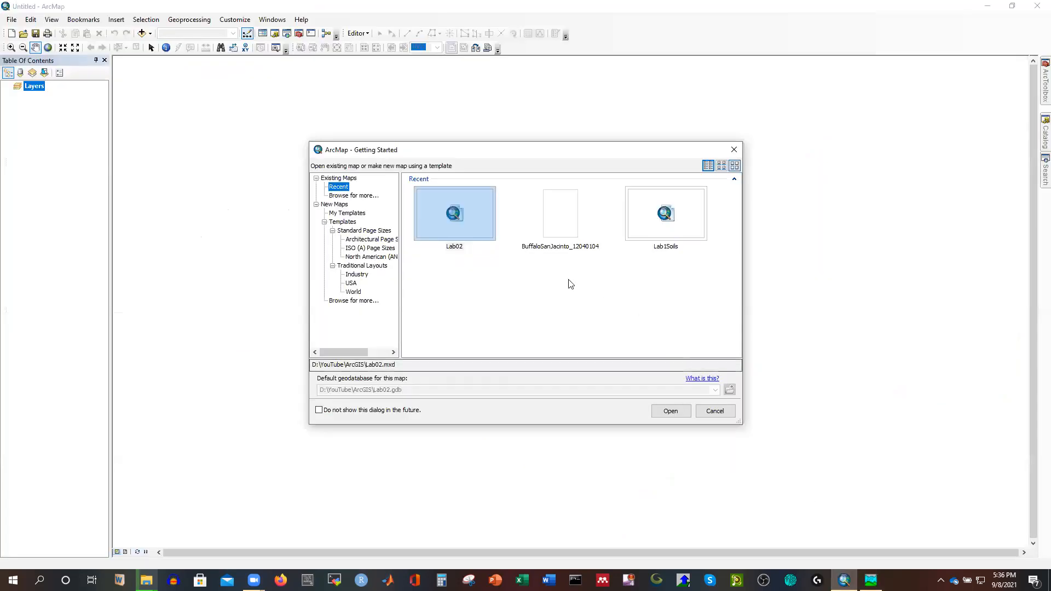
click(669, 412)
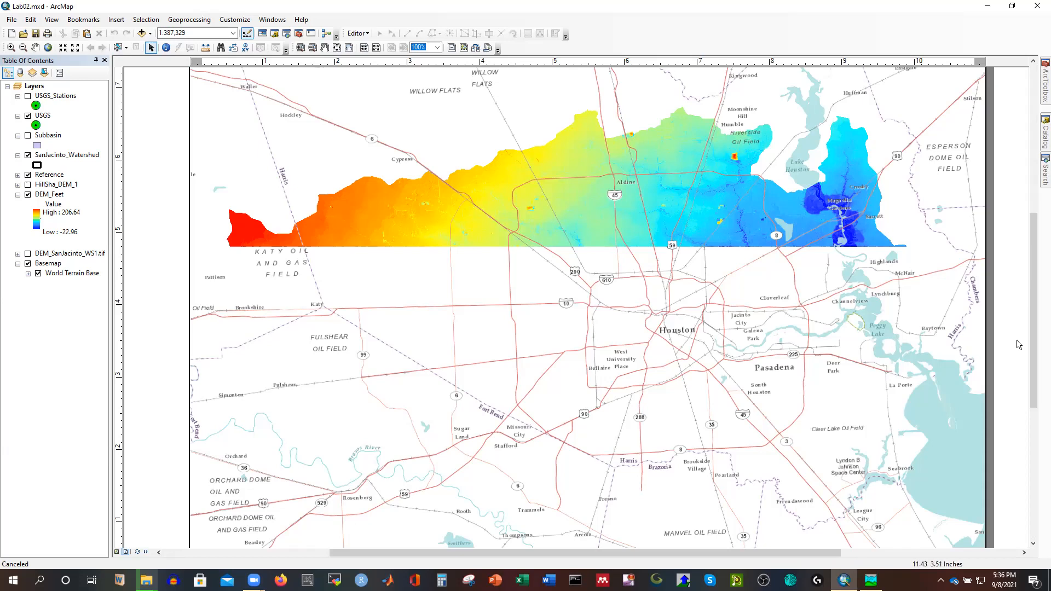
scroll(311, 241, up, 3)
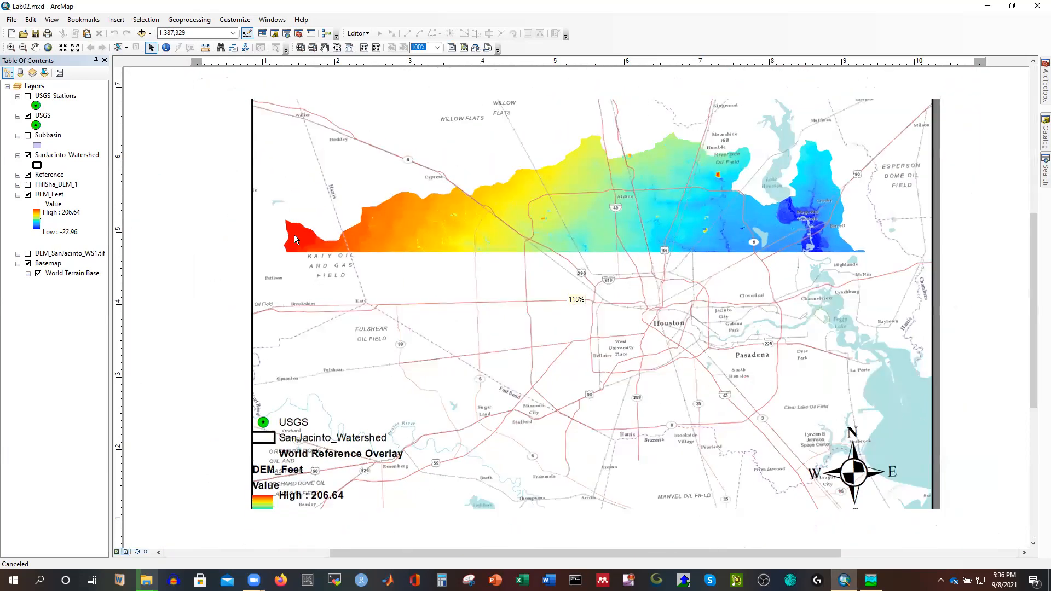
scroll(309, 241, up, 2)
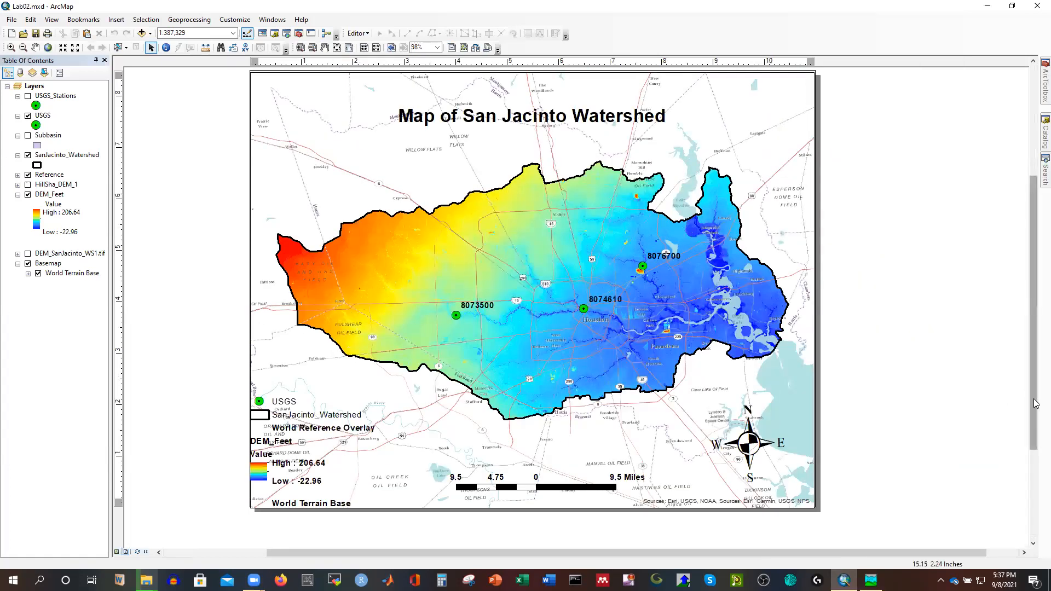
drag(1034, 403, 1034, 394)
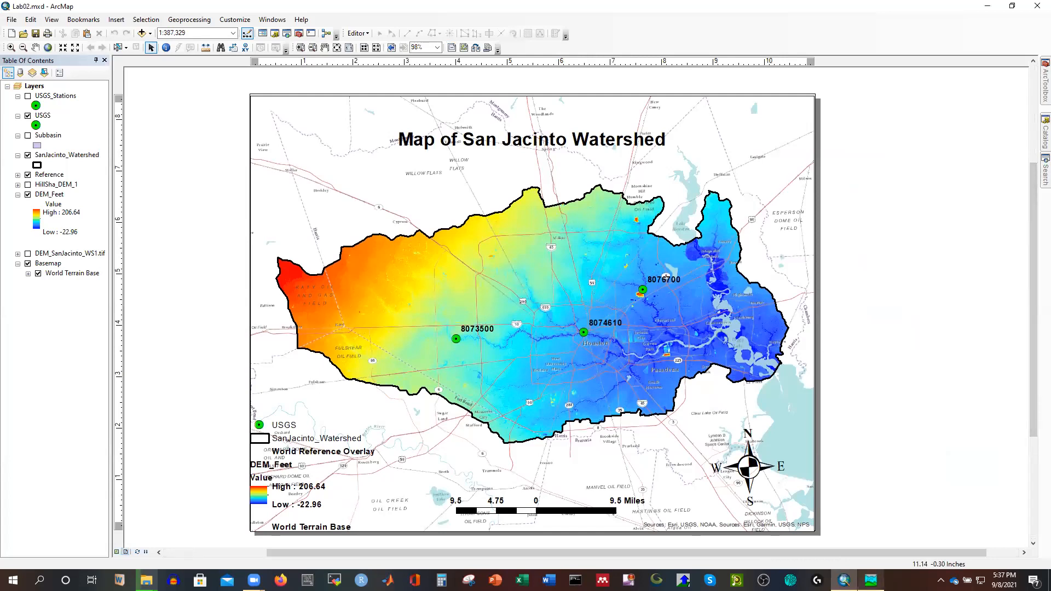
click(871, 580)
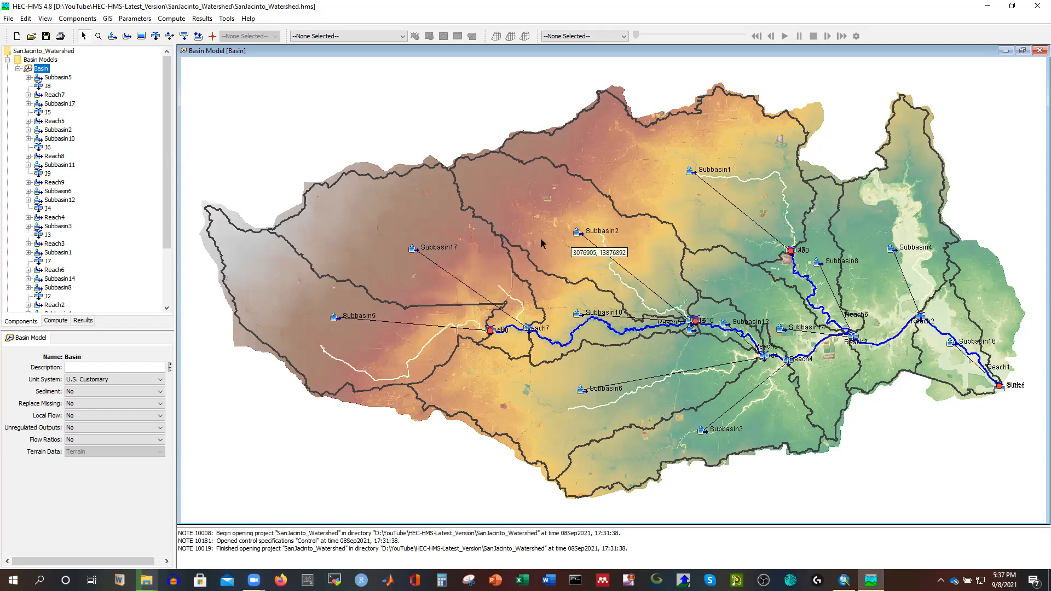
click(988, 10)
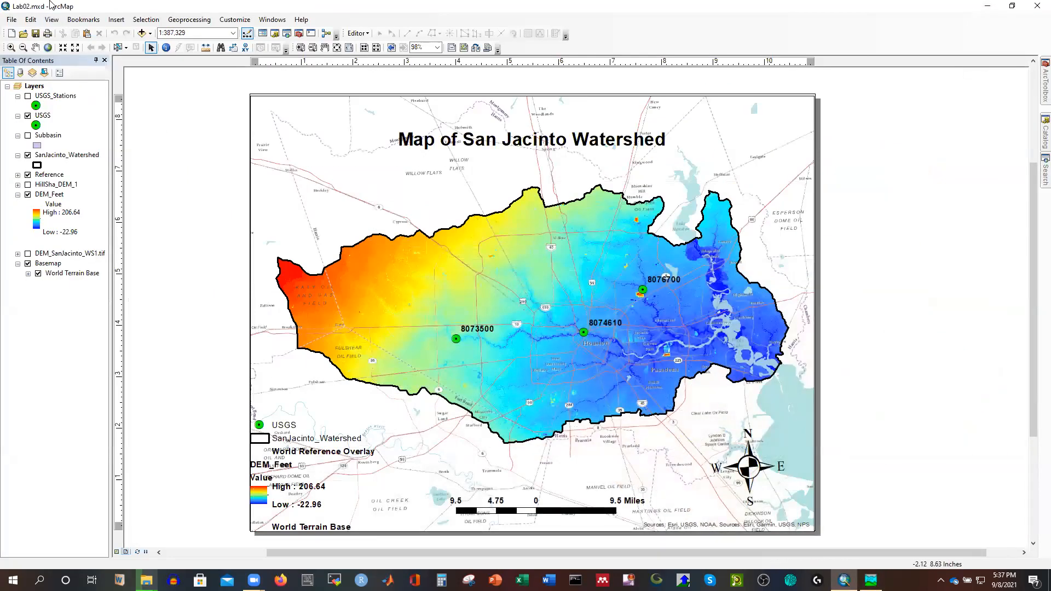
Add Subbasin_01.shp from the HEC-HMS Shapefiles folder to the map and hide the DEM_Feet layer
click(142, 33)
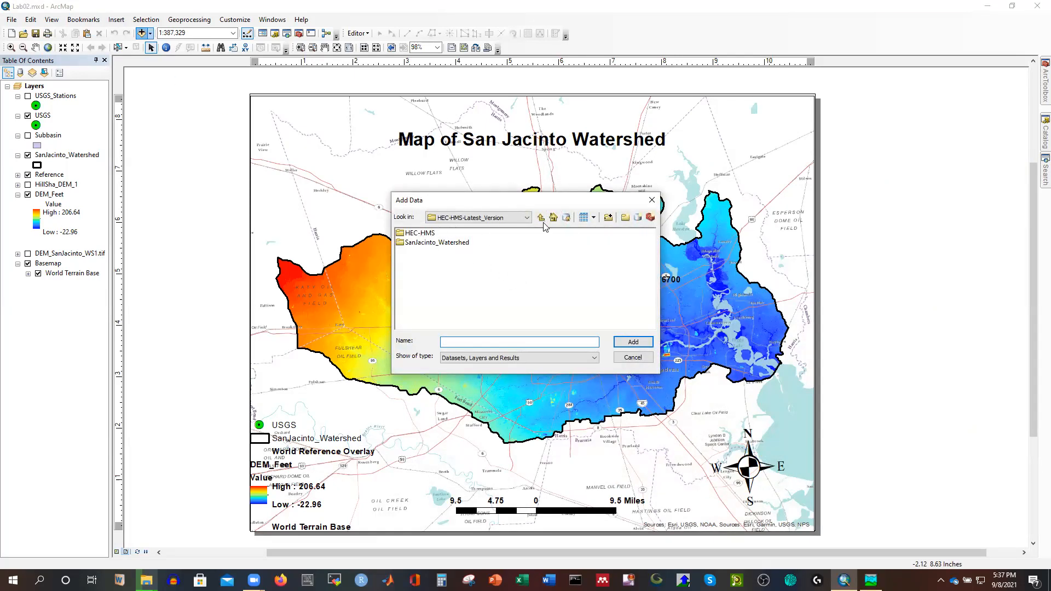
double_click(422, 234)
double_click(426, 253)
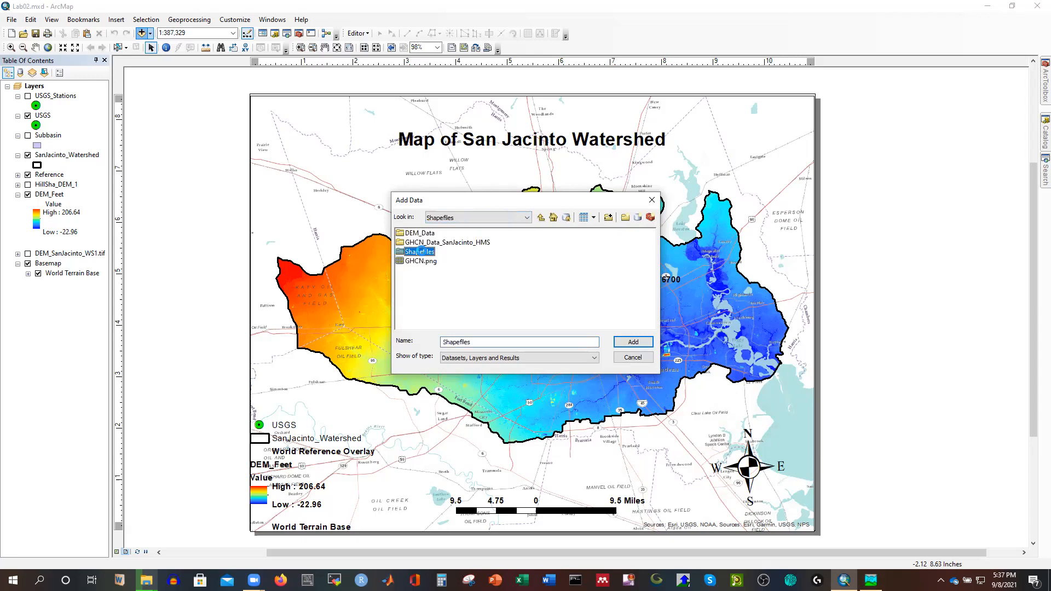
click(429, 253)
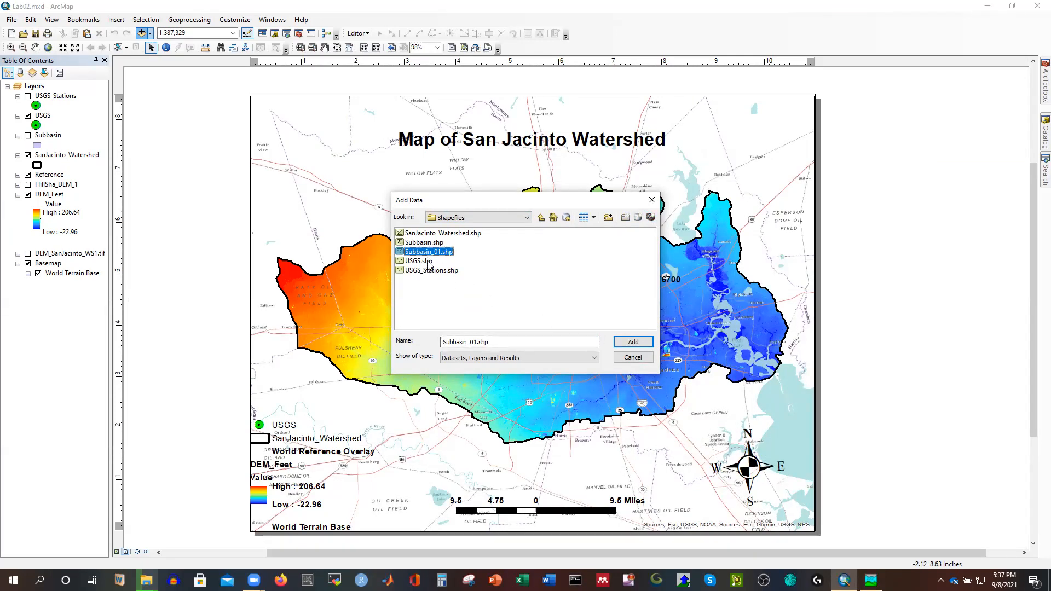
click(622, 343)
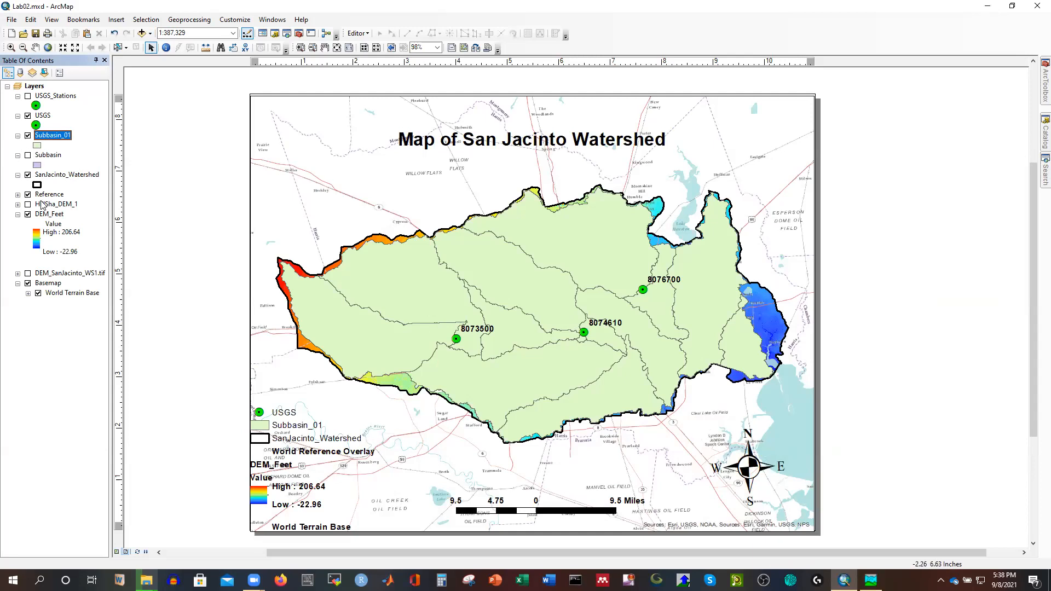
click(28, 215)
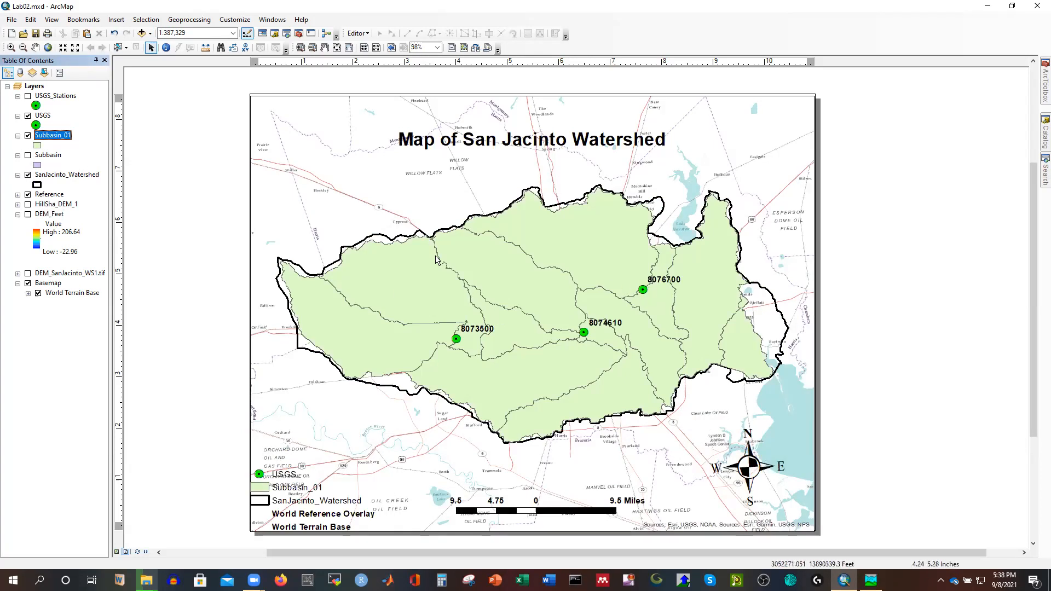
Examine the name and basinid values in the enlarged attribute table of the Subbasin_01 layer, and close the table
right_click(51, 137)
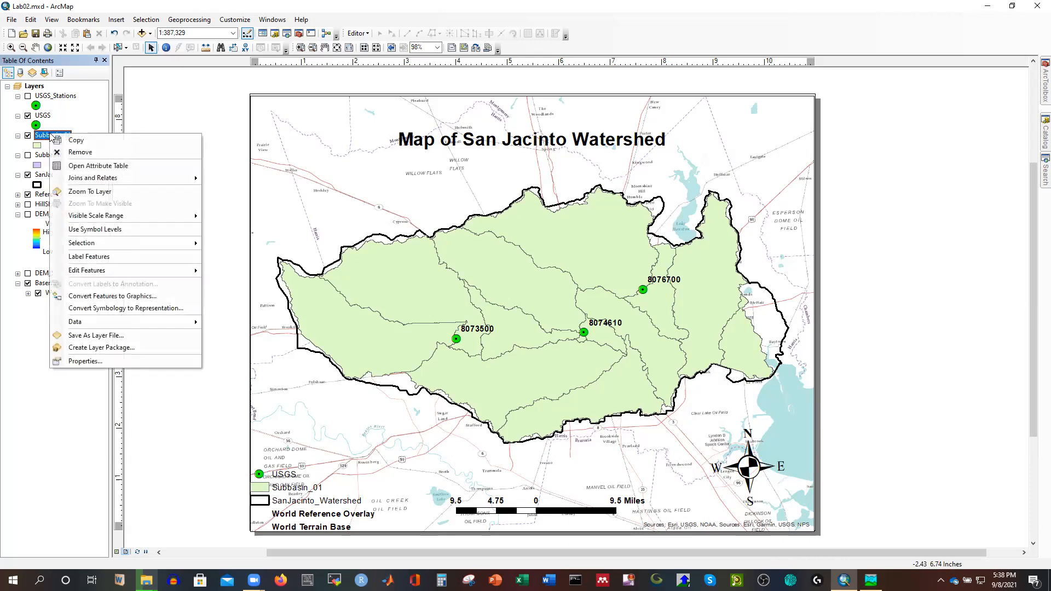
click(80, 163)
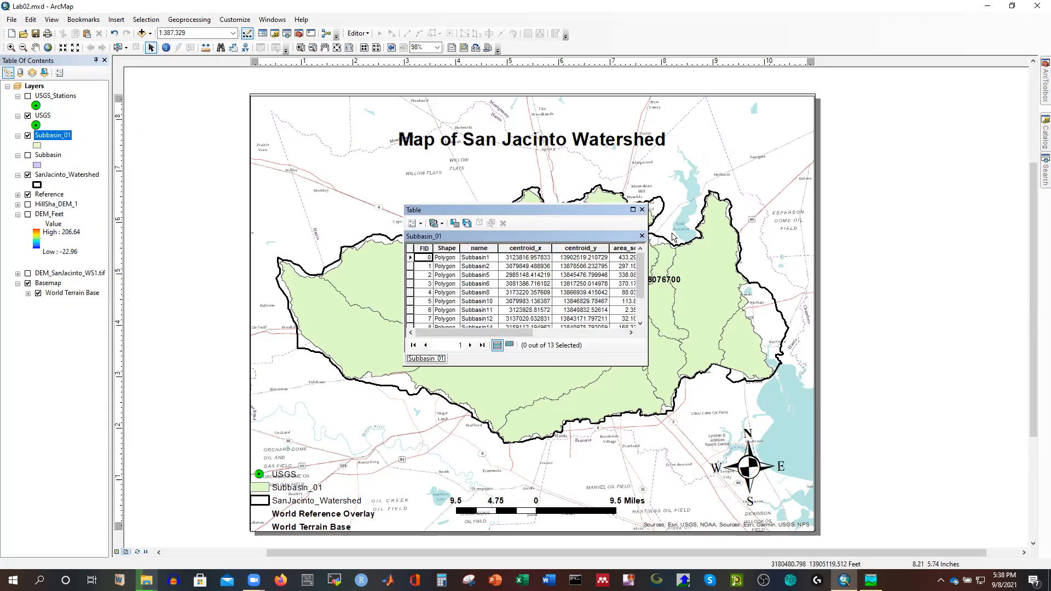
click(633, 211)
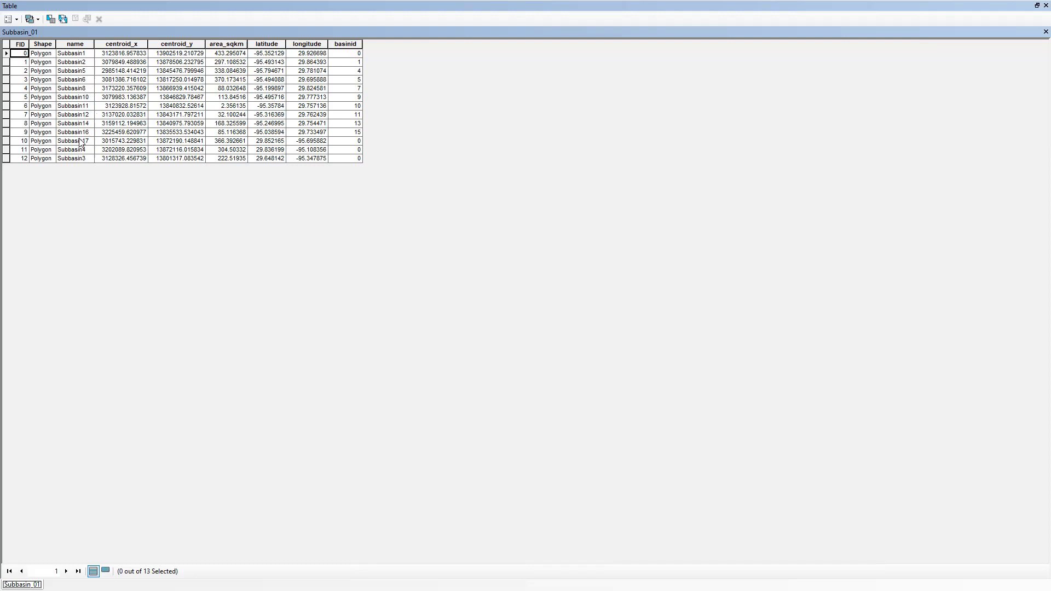
click(348, 55)
click(350, 70)
click(351, 106)
click(352, 133)
click(355, 158)
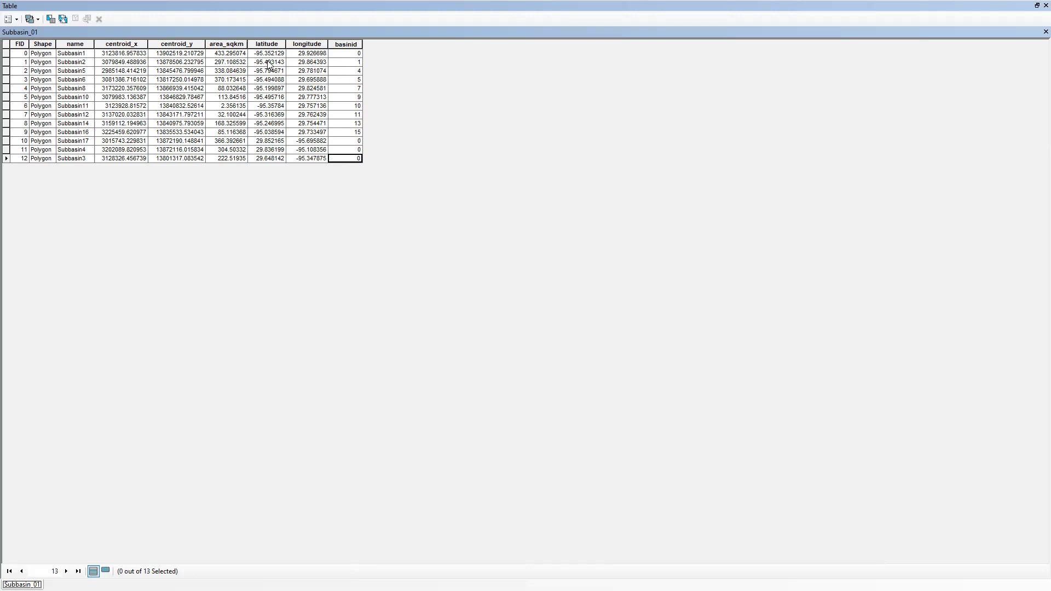
click(75, 55)
click(76, 80)
click(80, 106)
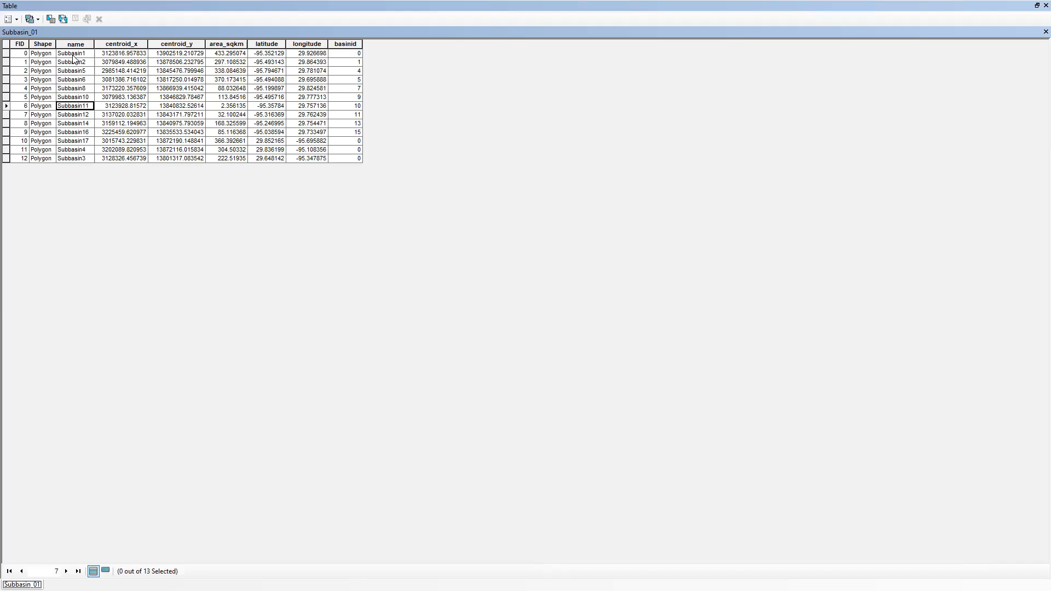
click(72, 55)
click(1035, 32)
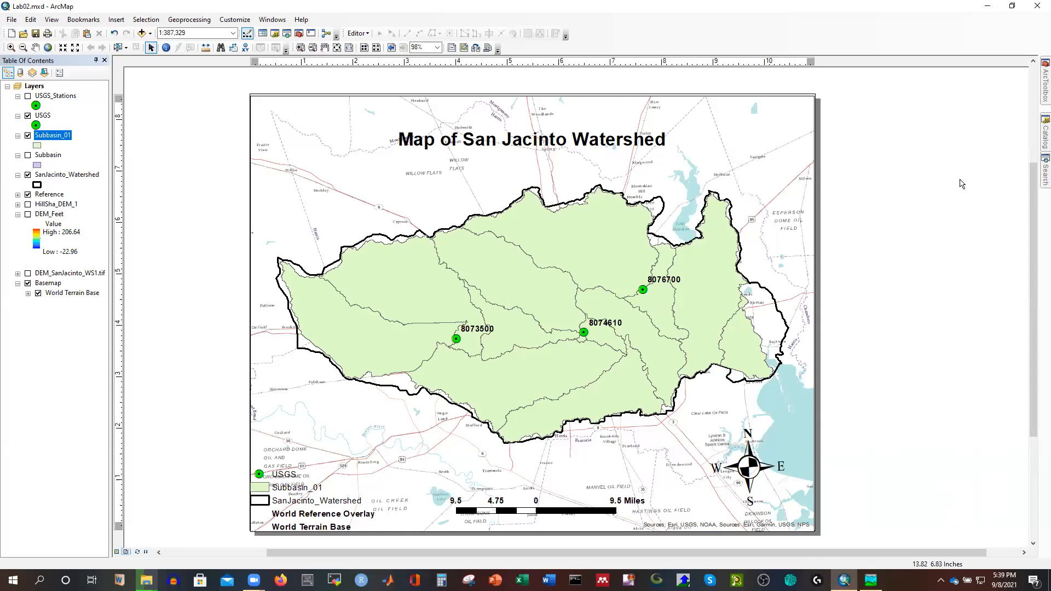
Open the Table To Excel conversion tool and choose the Subbasin_01 layer as its input table
drag(1034, 219, 1028, 193)
scroll(1027, 192, down, 2)
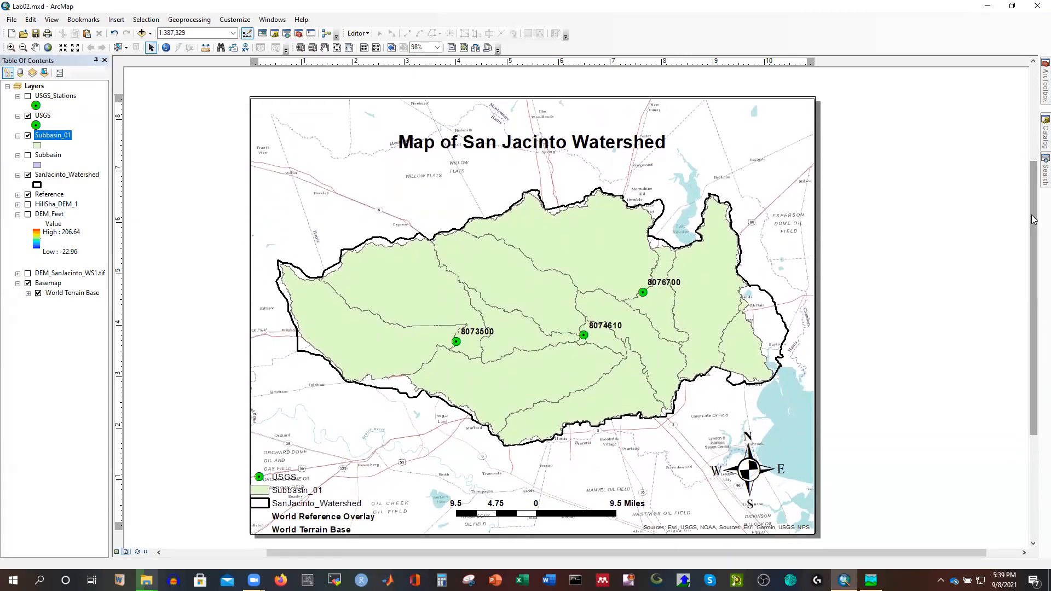
click(1036, 93)
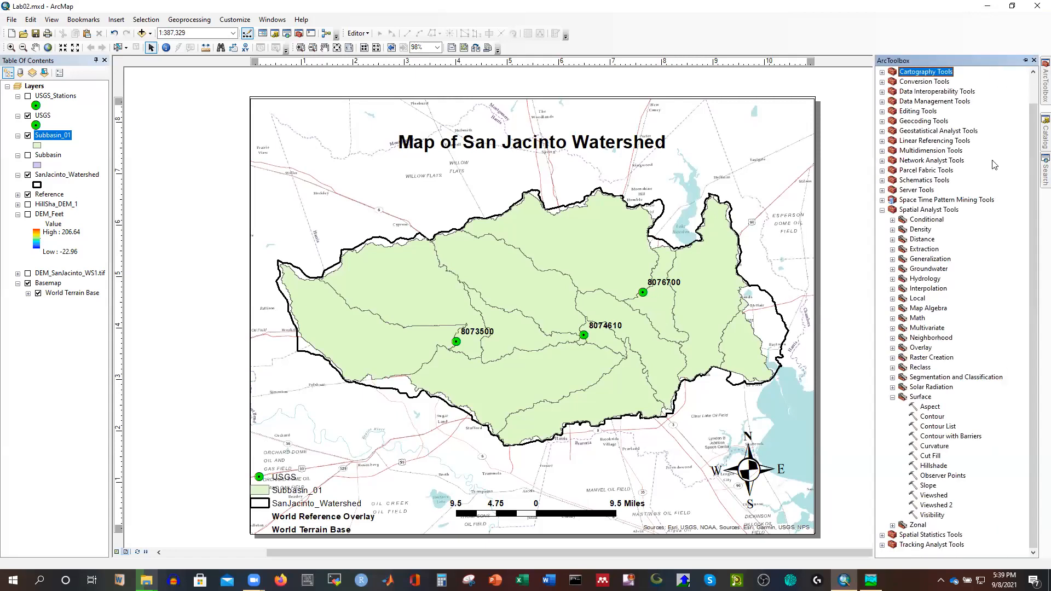
scroll(981, 258, up, 1)
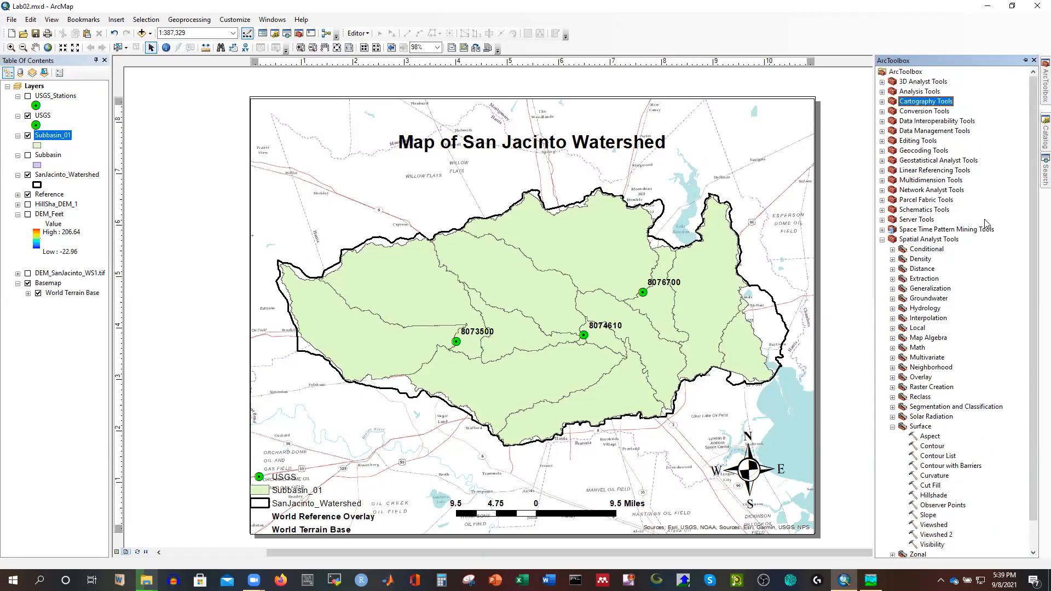
click(882, 112)
click(893, 122)
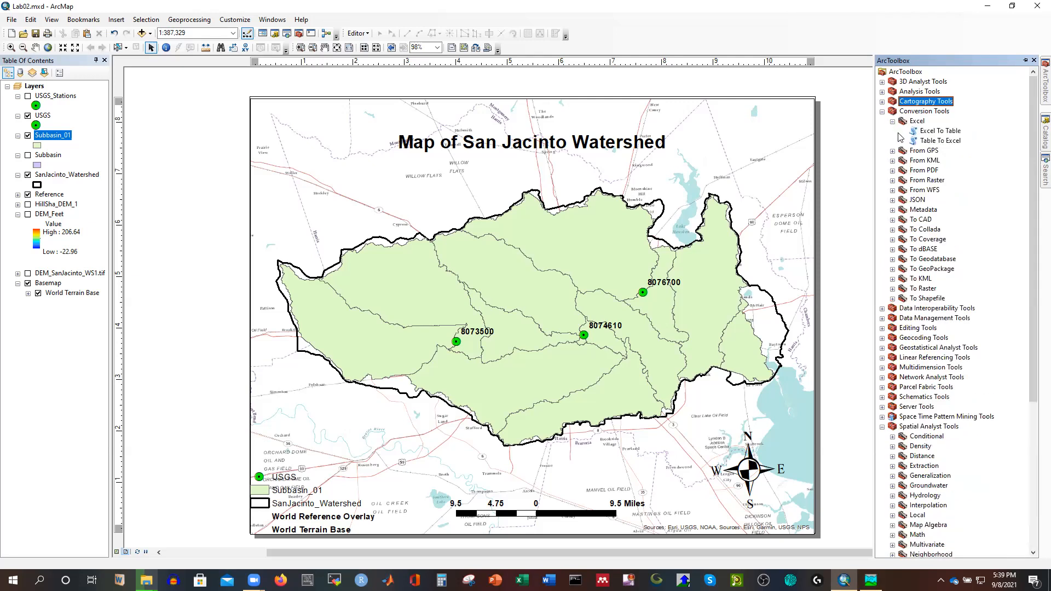
double_click(934, 140)
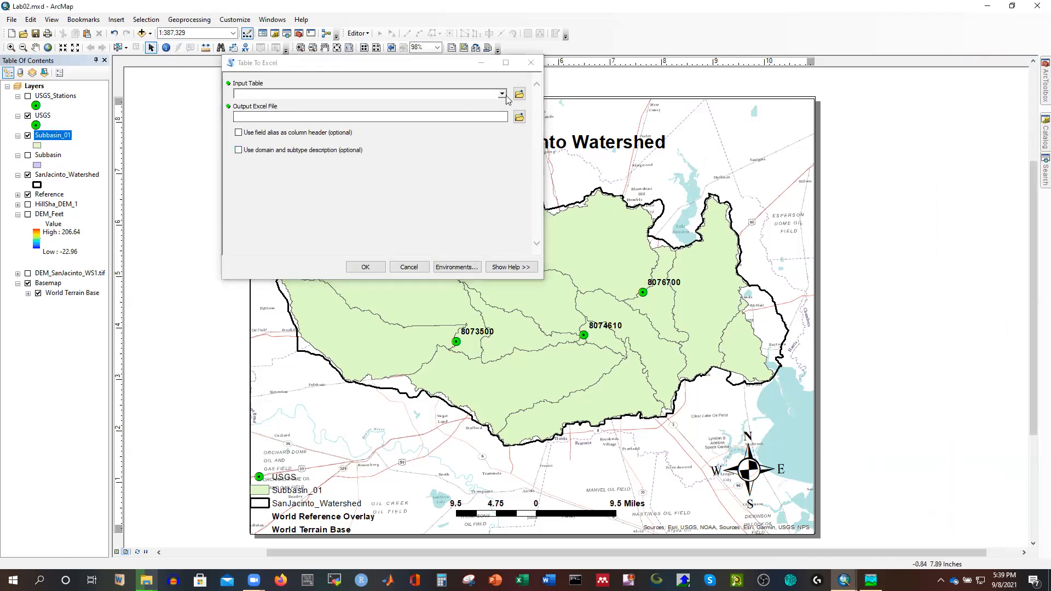
click(502, 93)
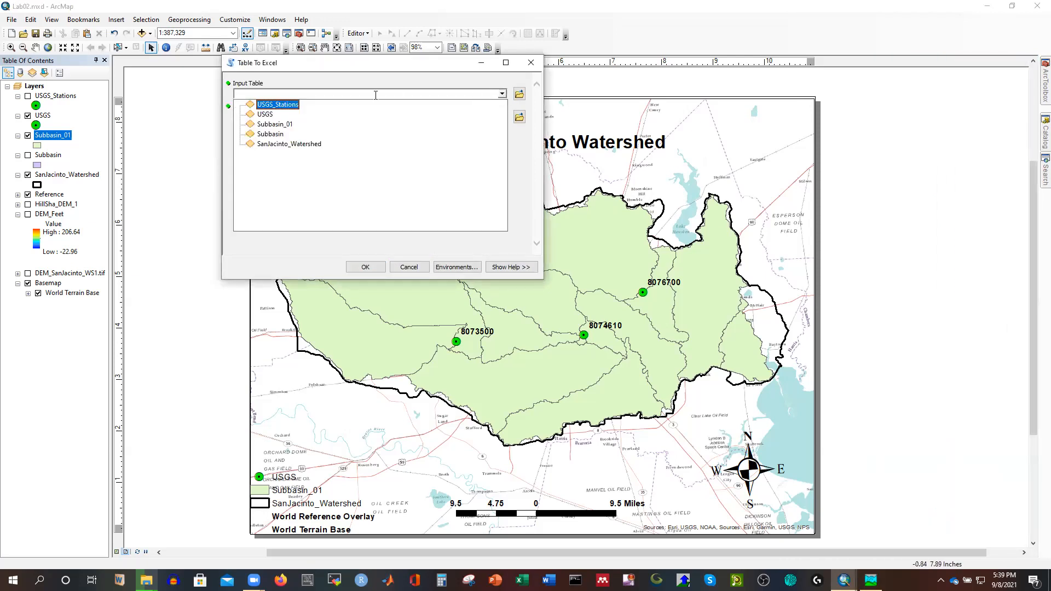
click(284, 125)
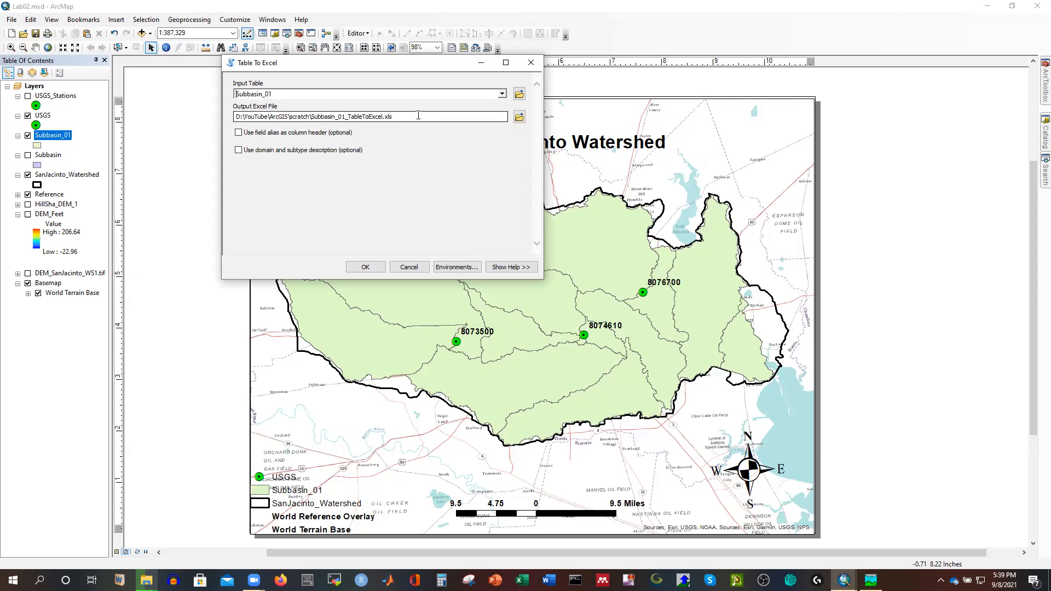
Set the output Excel file to Subbasin.xls in the HEC-HMS folder under D:\YouTube and run the conversion
click(519, 116)
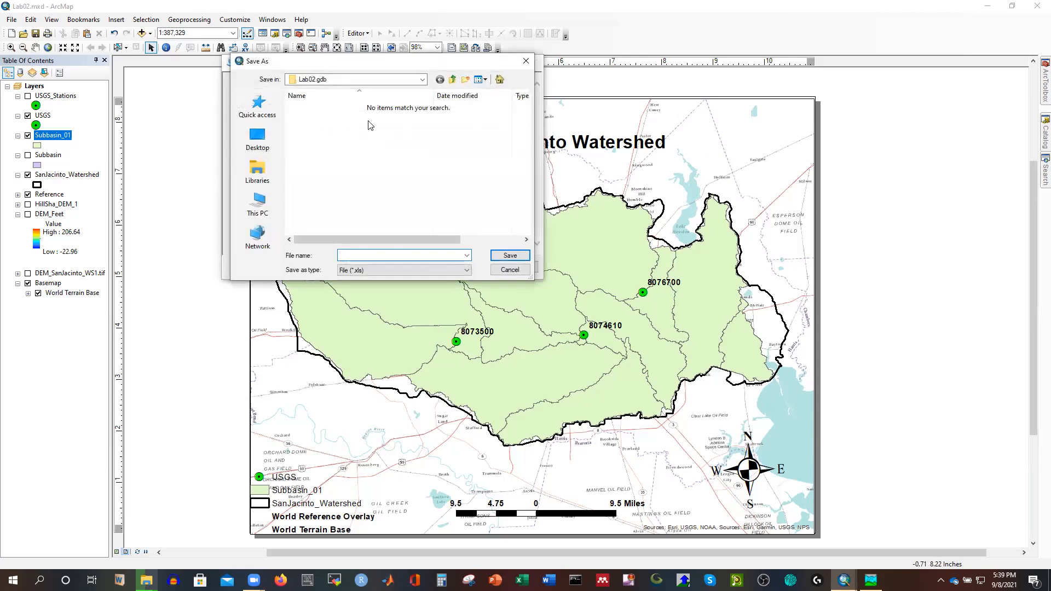
click(423, 81)
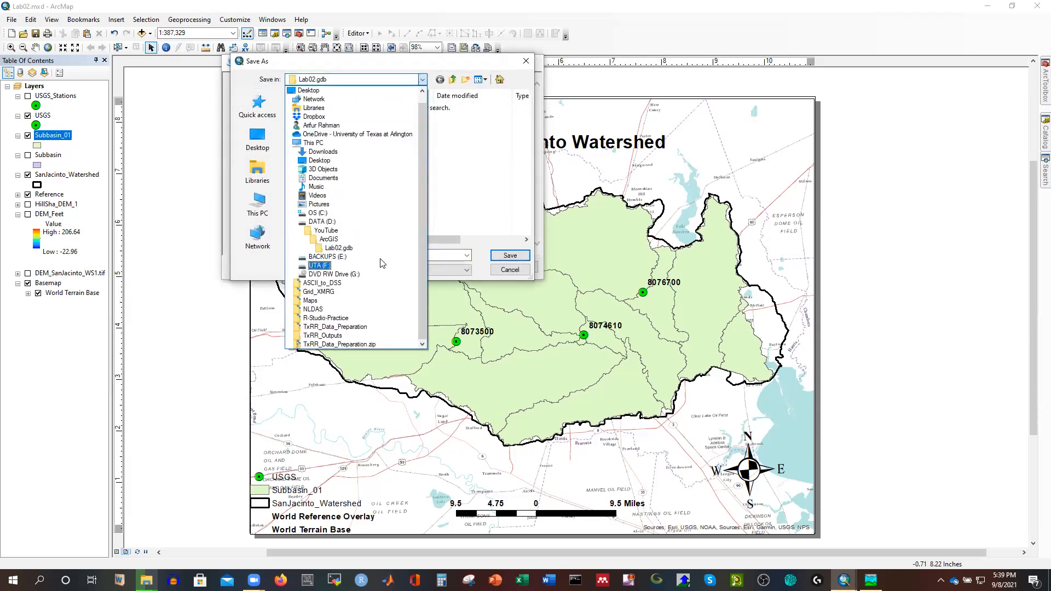
click(326, 231)
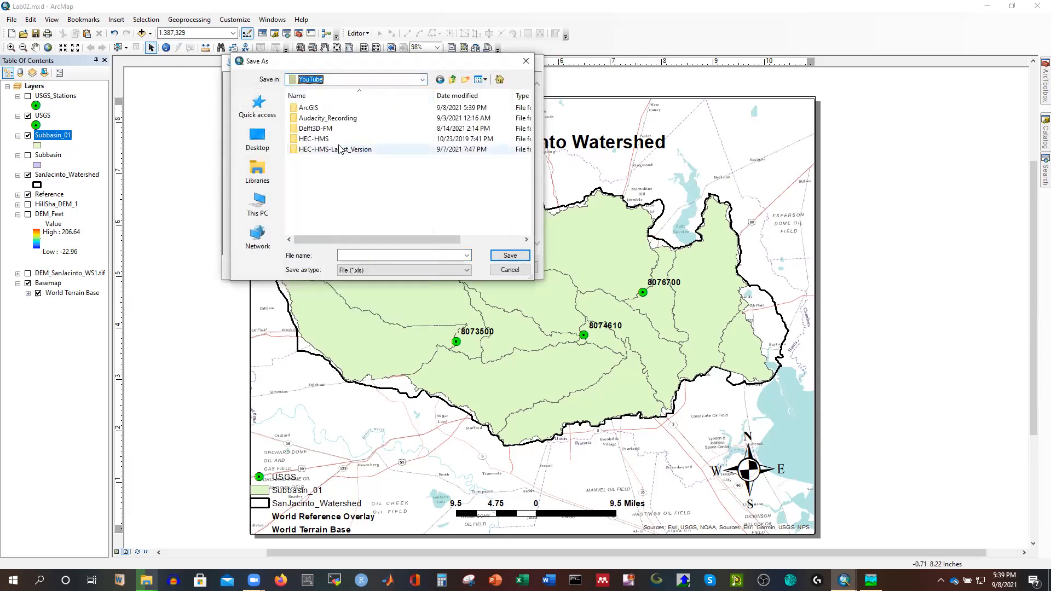
double_click(312, 139)
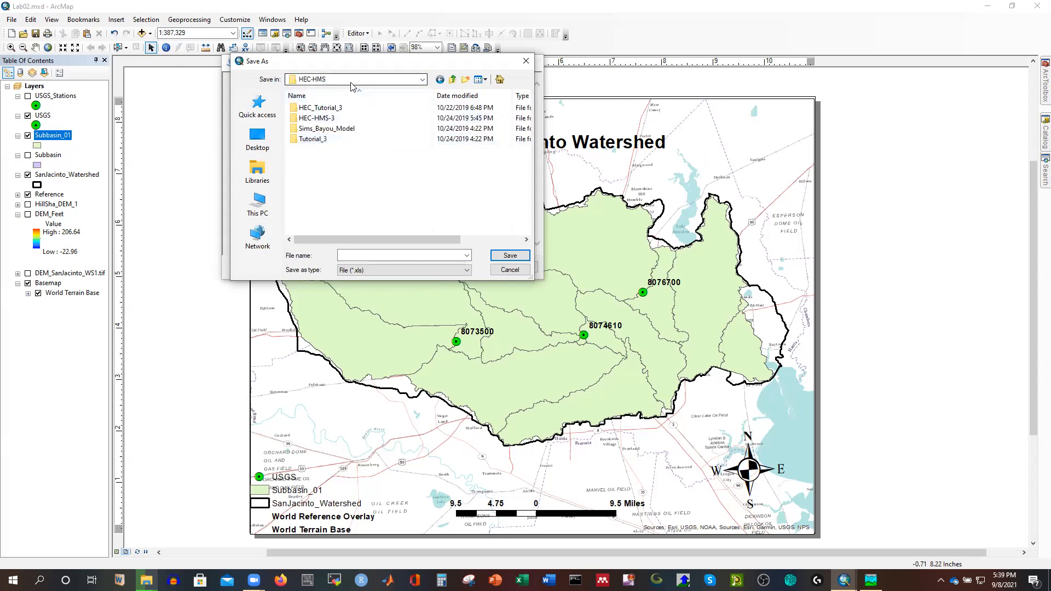
click(363, 255)
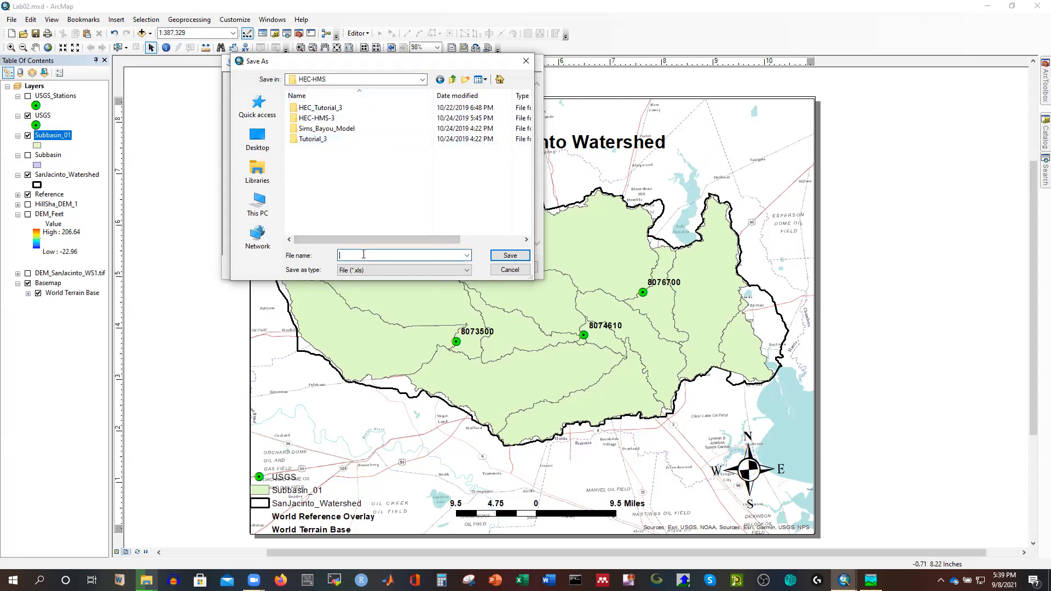
text(Subbasin)
click(504, 258)
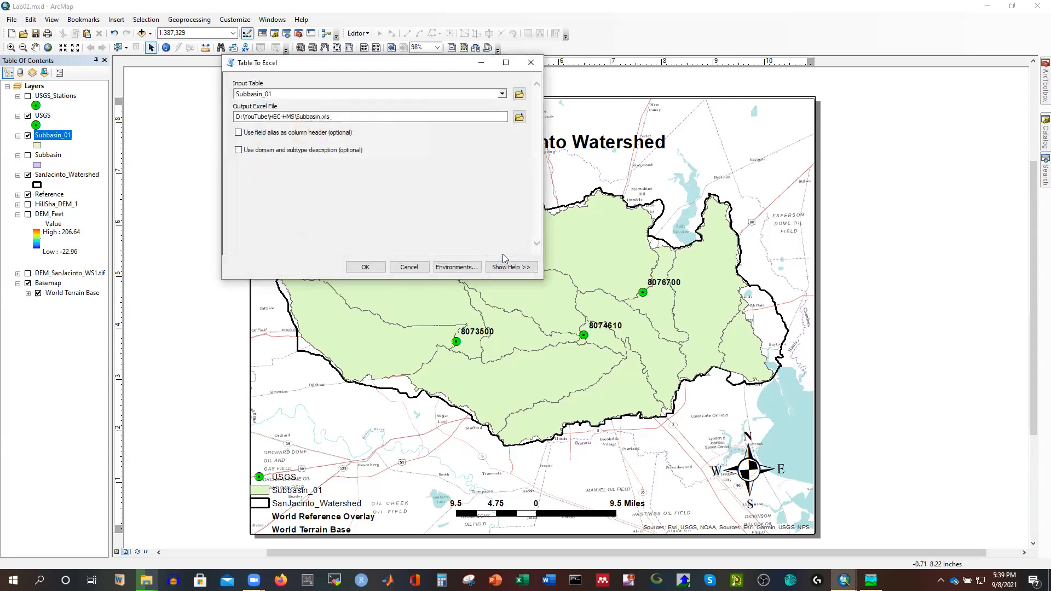
click(359, 265)
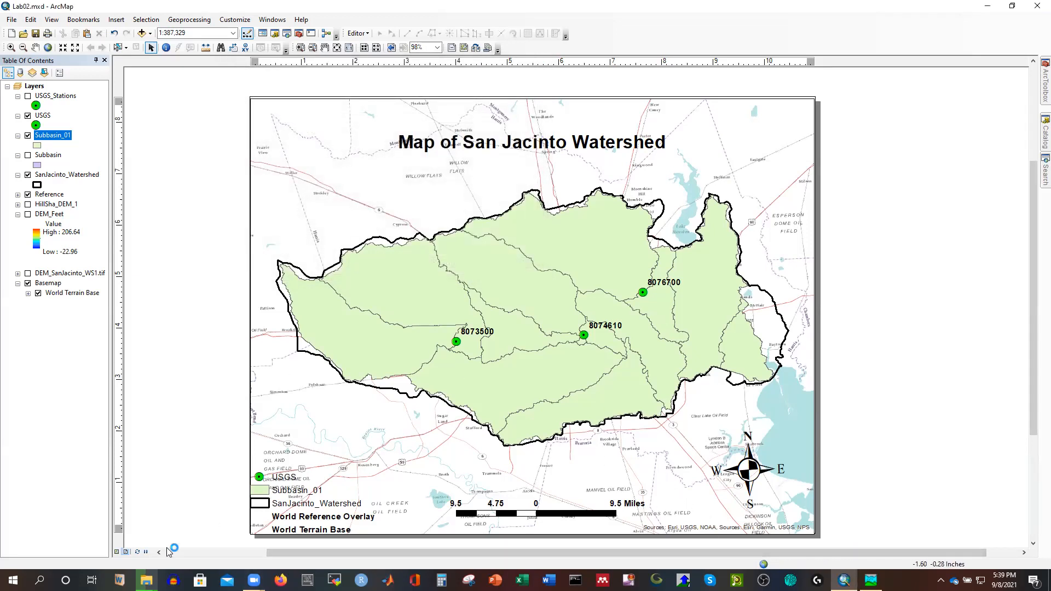
Switch to File Explorer, open the HEC-HMS folder directly under YouTube and refresh its contents
mouse_move(146, 579)
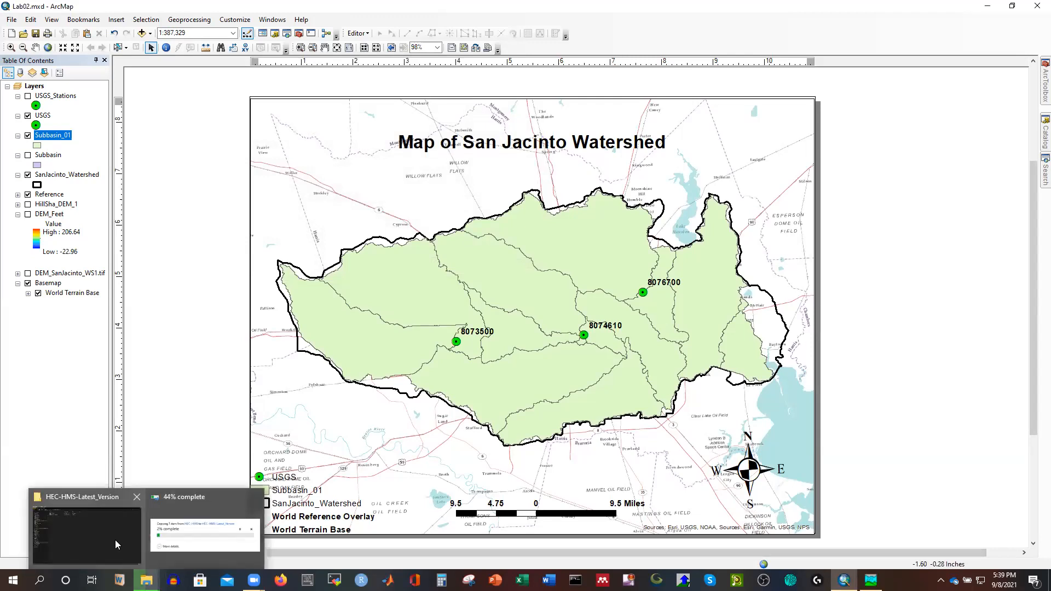
click(98, 532)
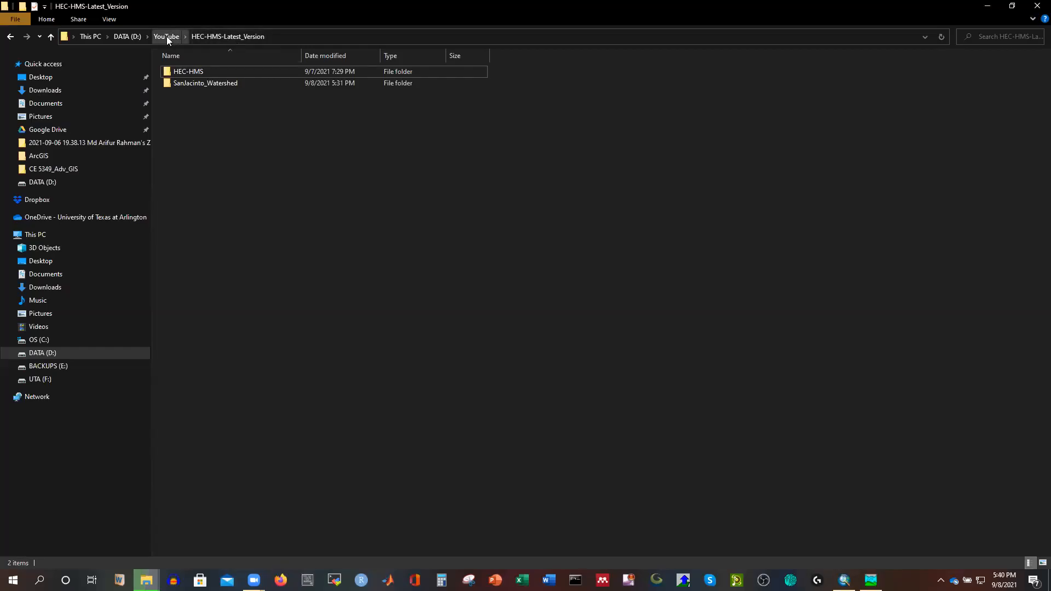
double_click(184, 70)
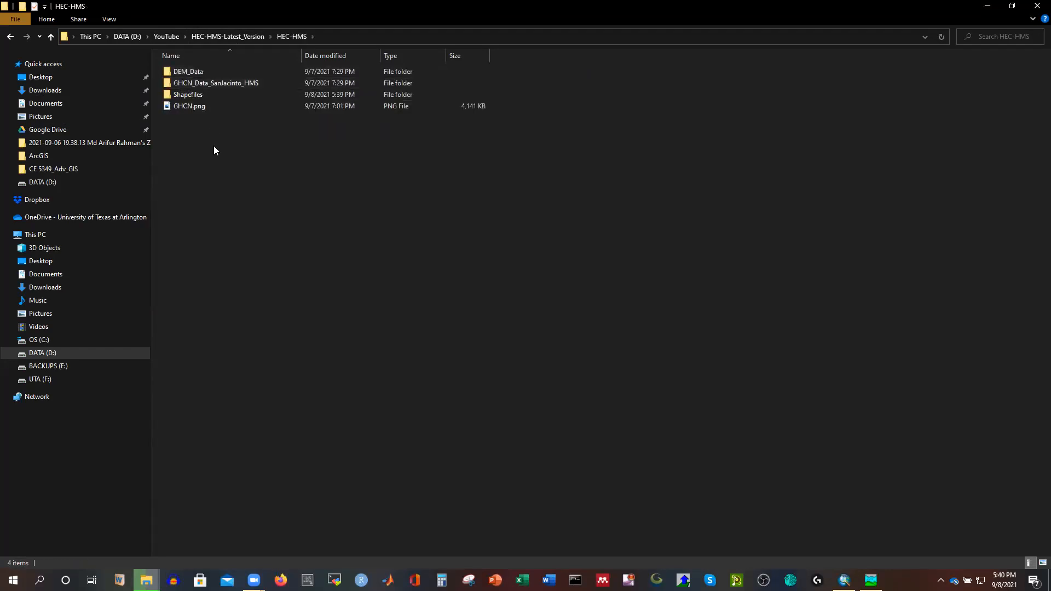
click(167, 37)
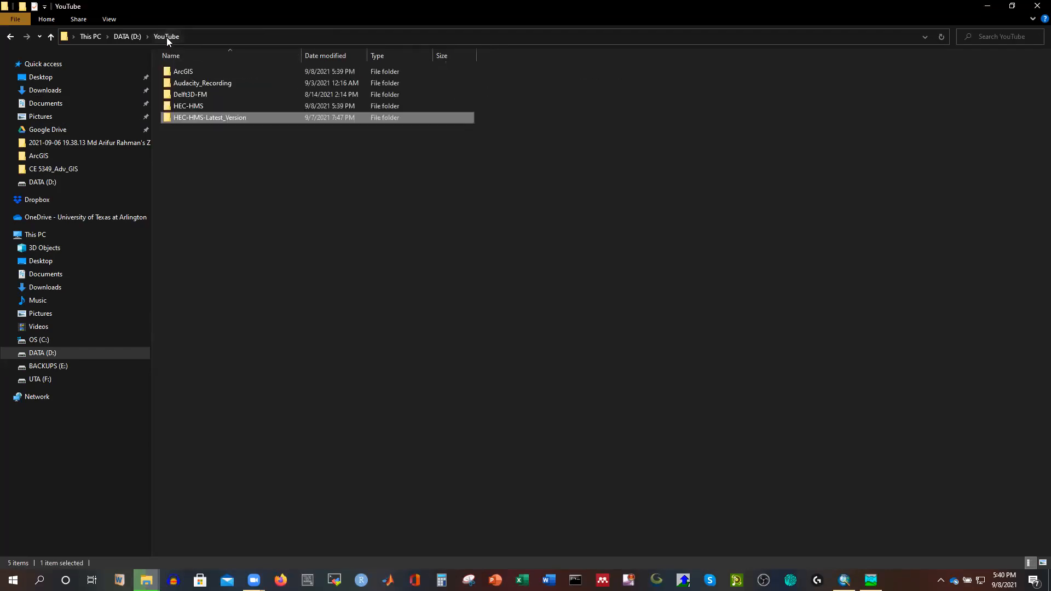
double_click(193, 103)
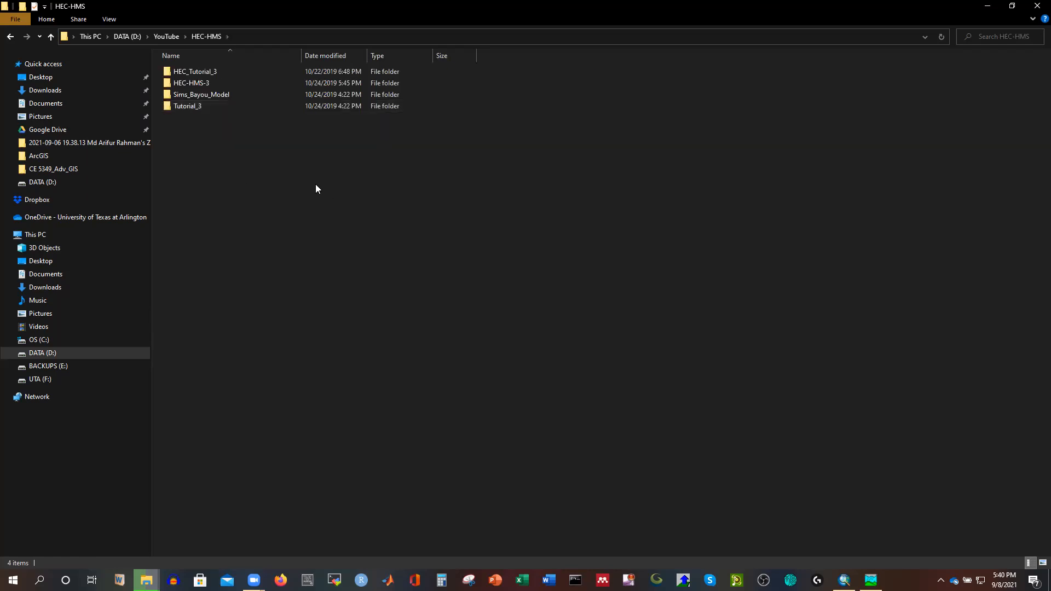
right_click(299, 176)
click(329, 236)
Check in ArcMap whether the Table To Excel conversion has finished, and return to the HEC-HMS folder in File Explorer
click(844, 580)
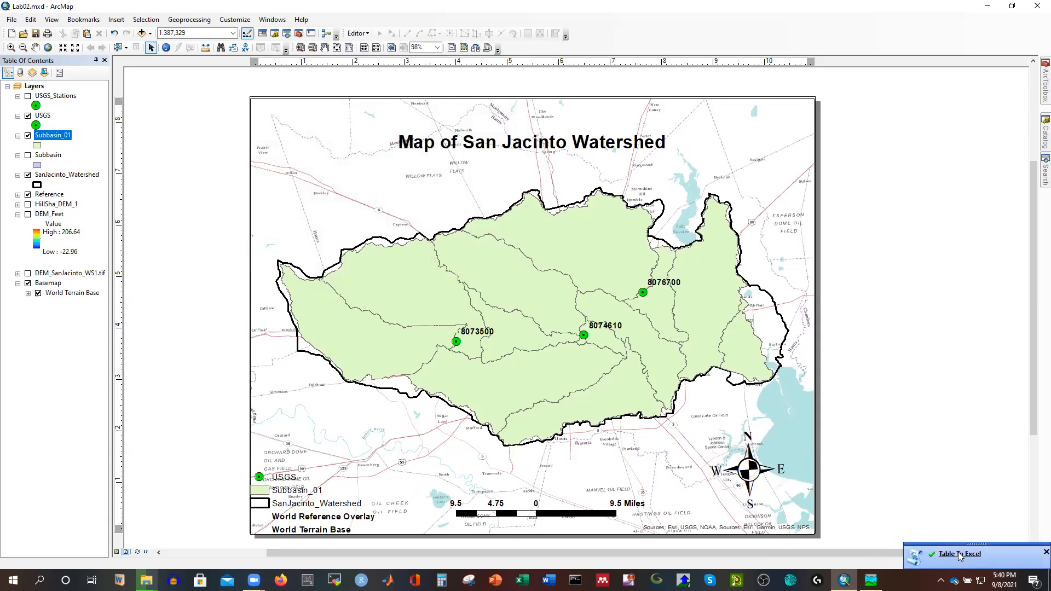
mouse_move(146, 580)
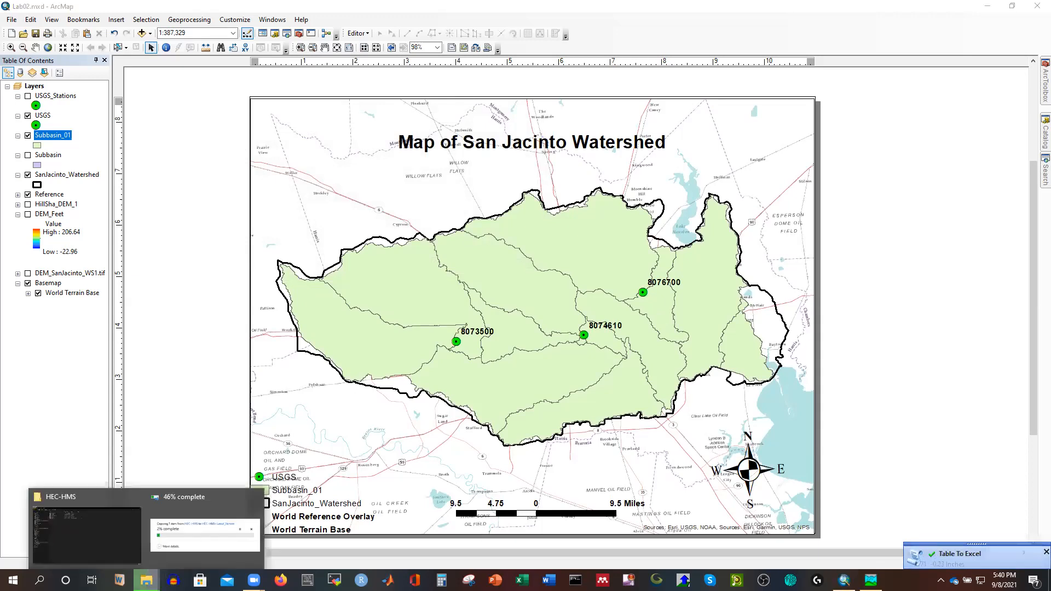
click(101, 526)
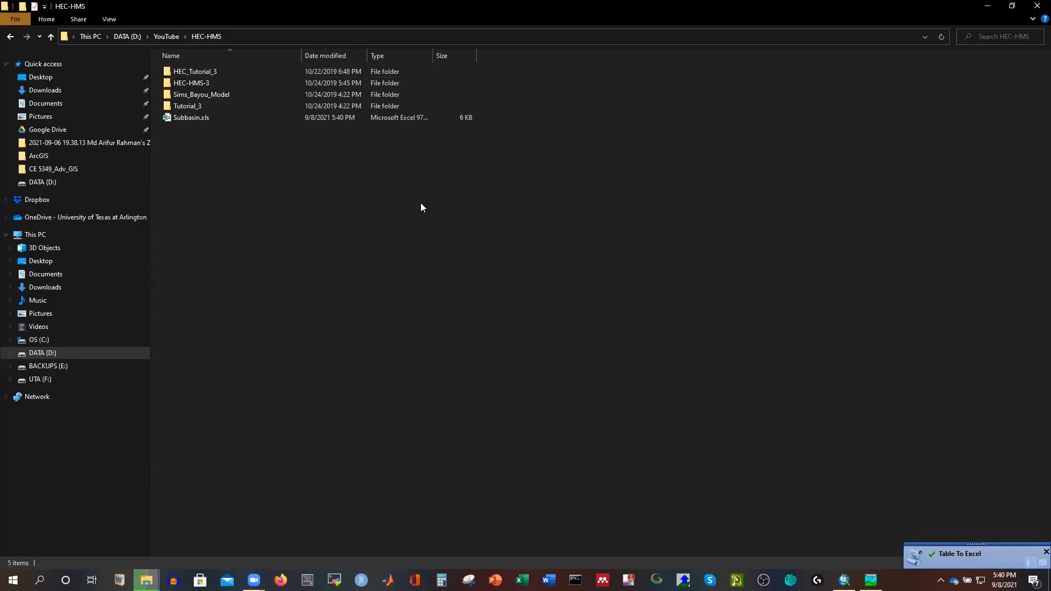
Move Subbasin.xls from the HEC-HMS folder into the HEC-HMS-Latest_Version folder under YouTube
click(191, 121)
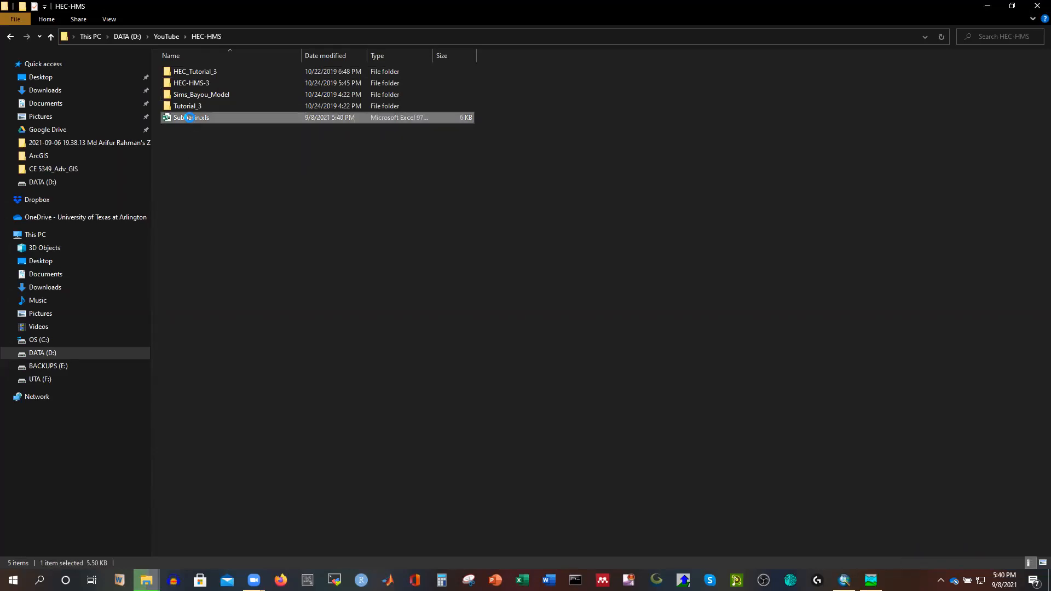
right_click(190, 118)
click(226, 376)
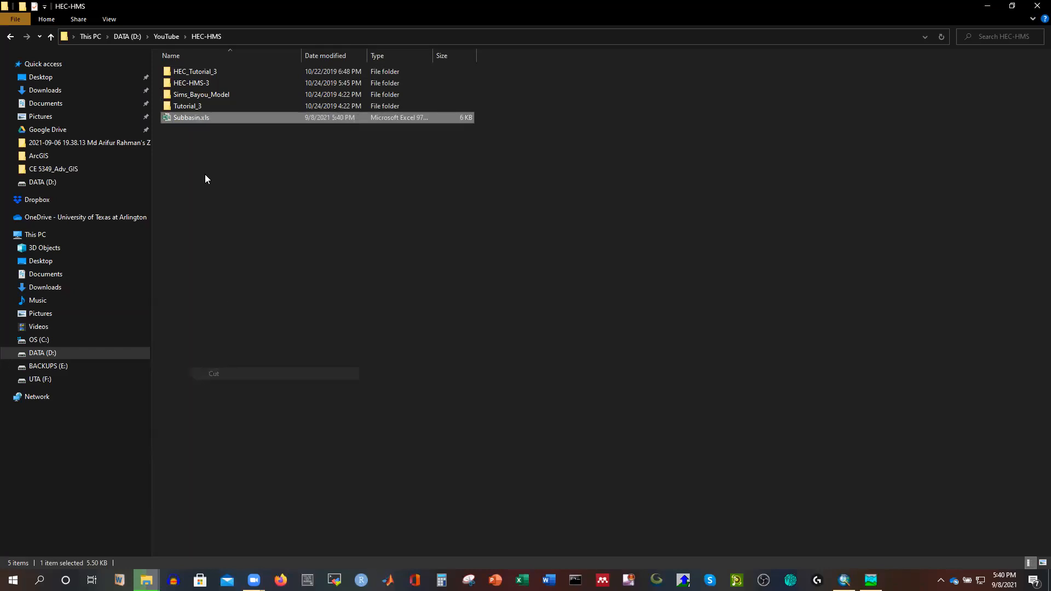
click(165, 37)
double_click(208, 117)
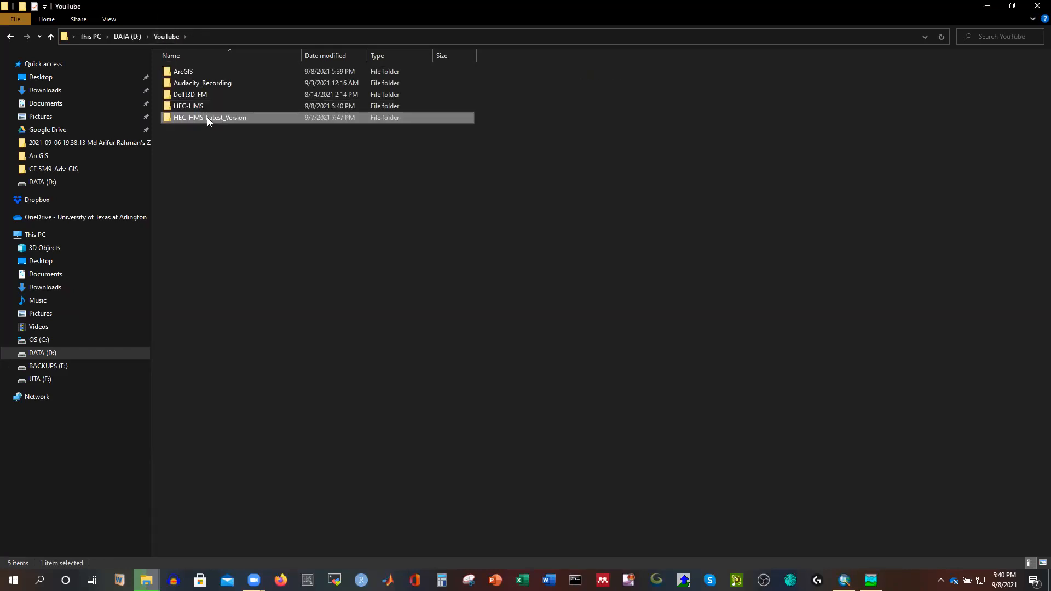
right_click(204, 116)
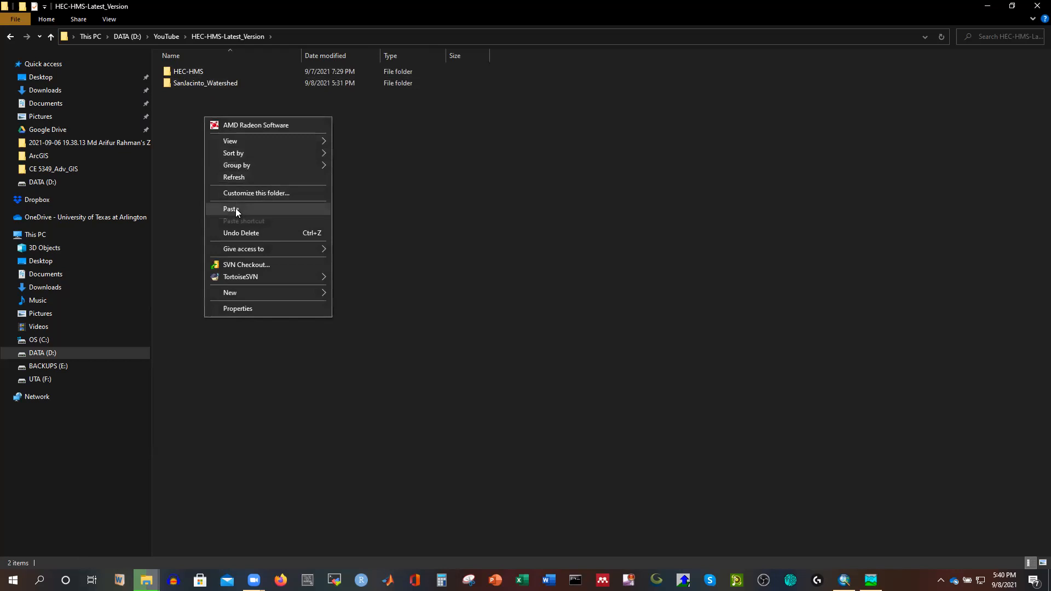
click(236, 208)
Open the moved Subbasin.xls in Excel and close the document recovery list, removing the recovered files
double_click(192, 95)
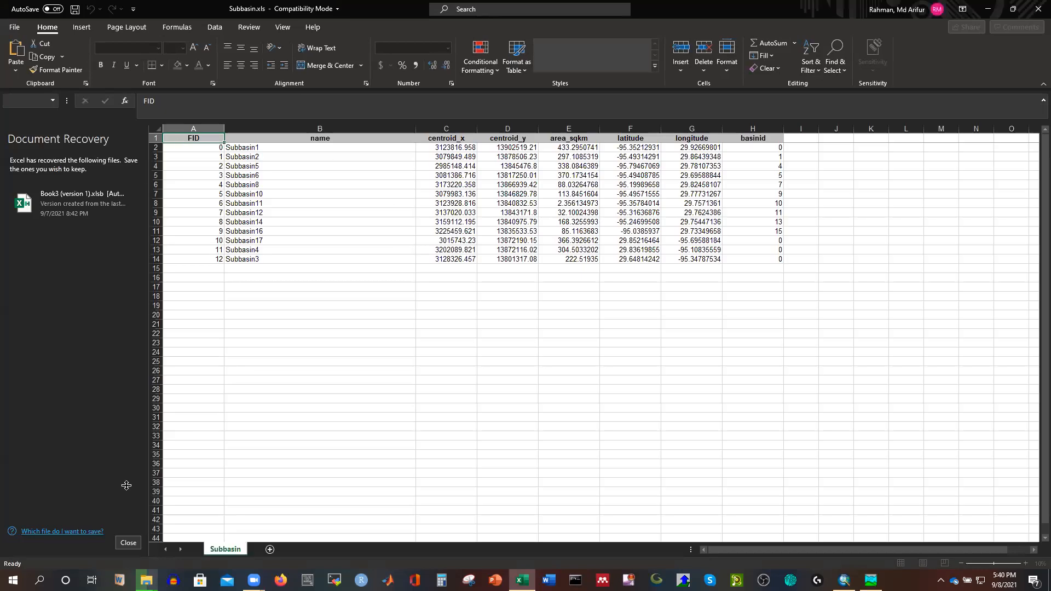
click(128, 543)
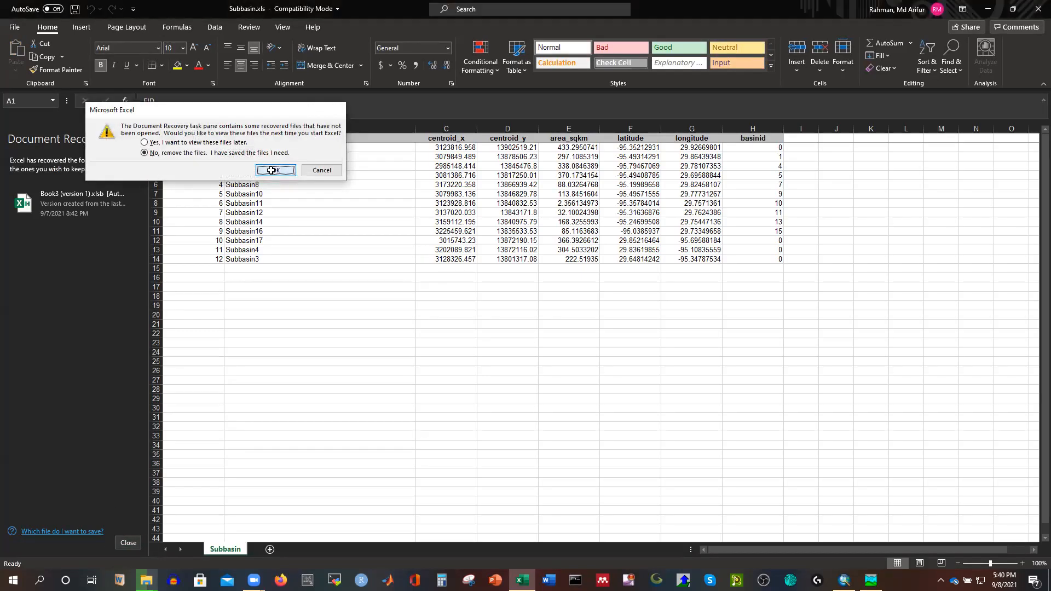
click(274, 169)
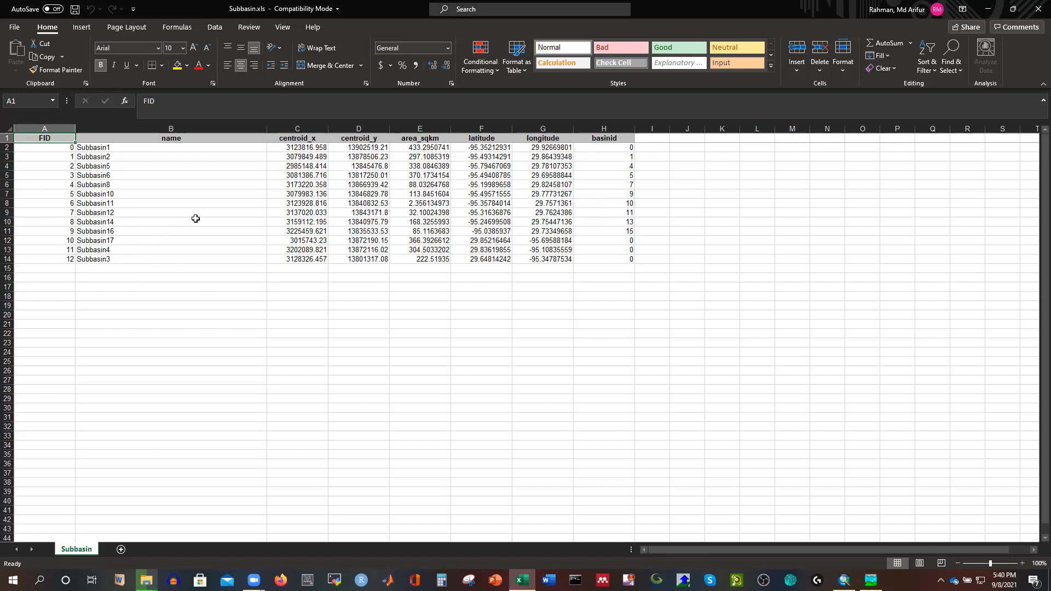
Save the workbook as Subbasin.csv in CSV (Comma delimited) format in the HEC-HMS-Latest_Version folder, and close Excel
click(14, 29)
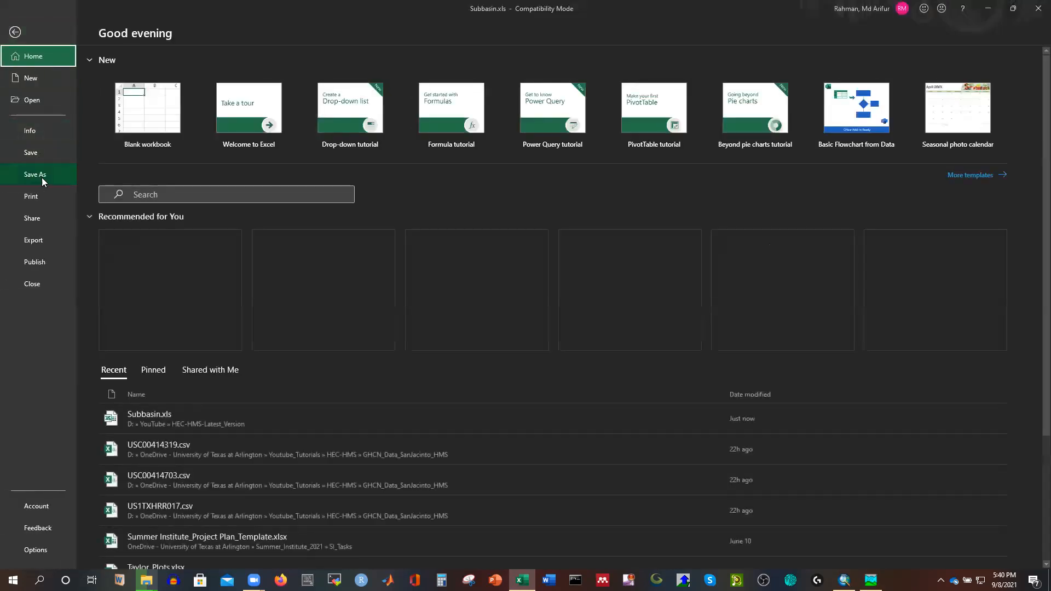
click(41, 176)
click(314, 110)
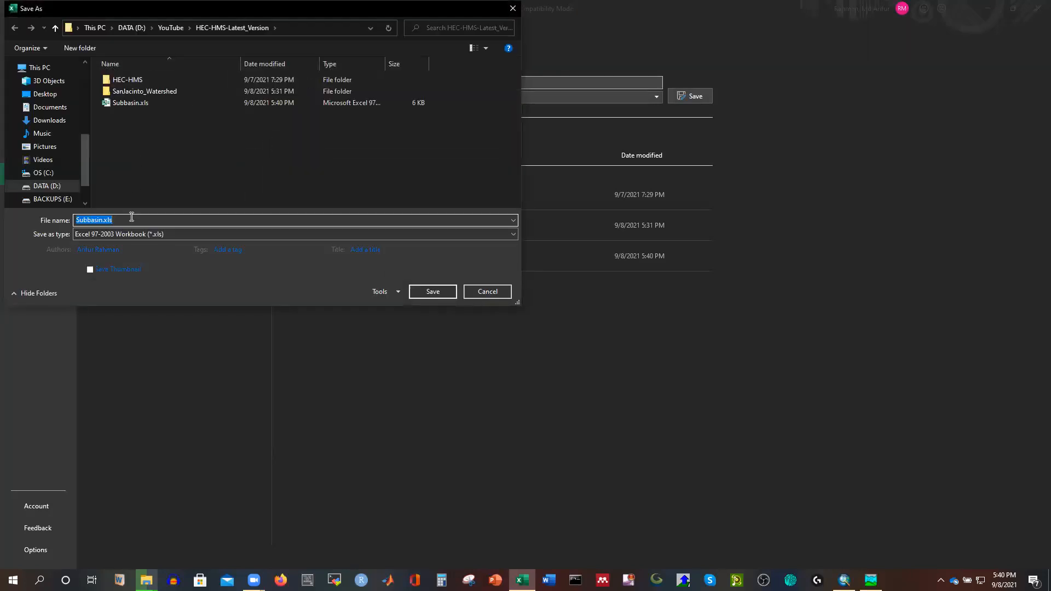
click(135, 234)
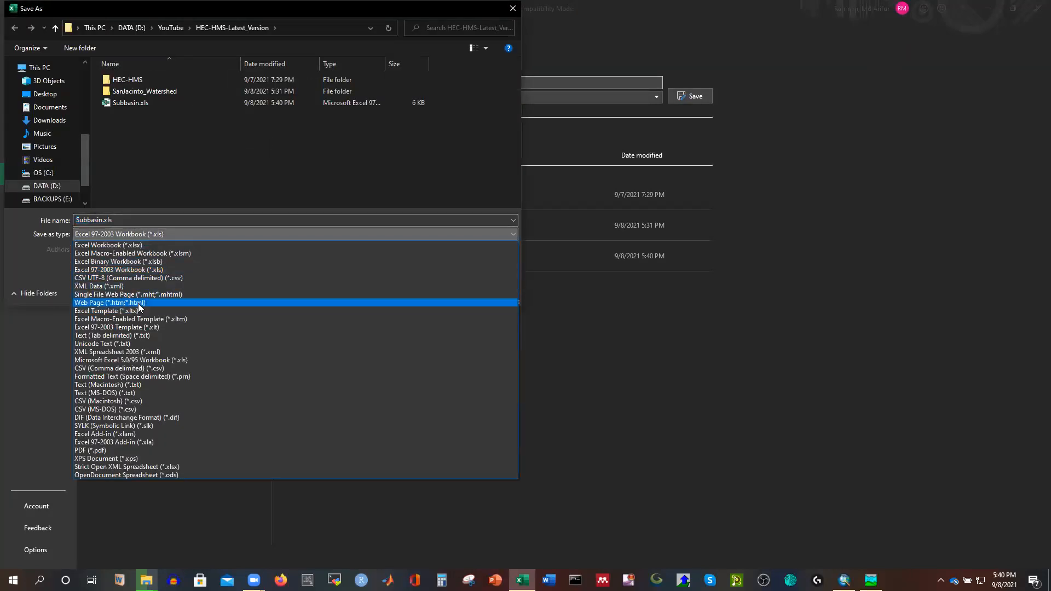
click(124, 369)
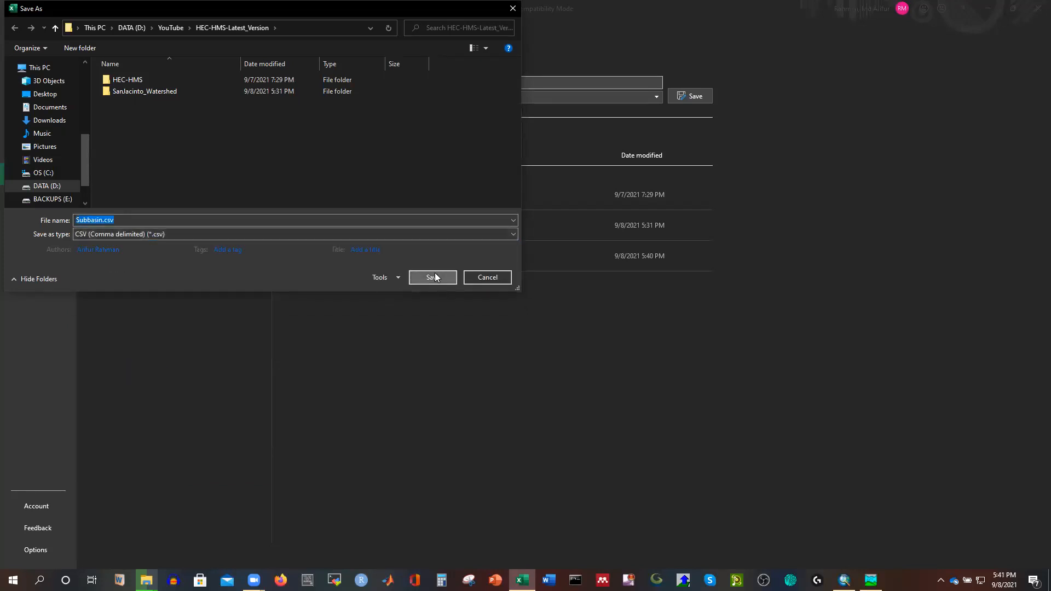
click(434, 274)
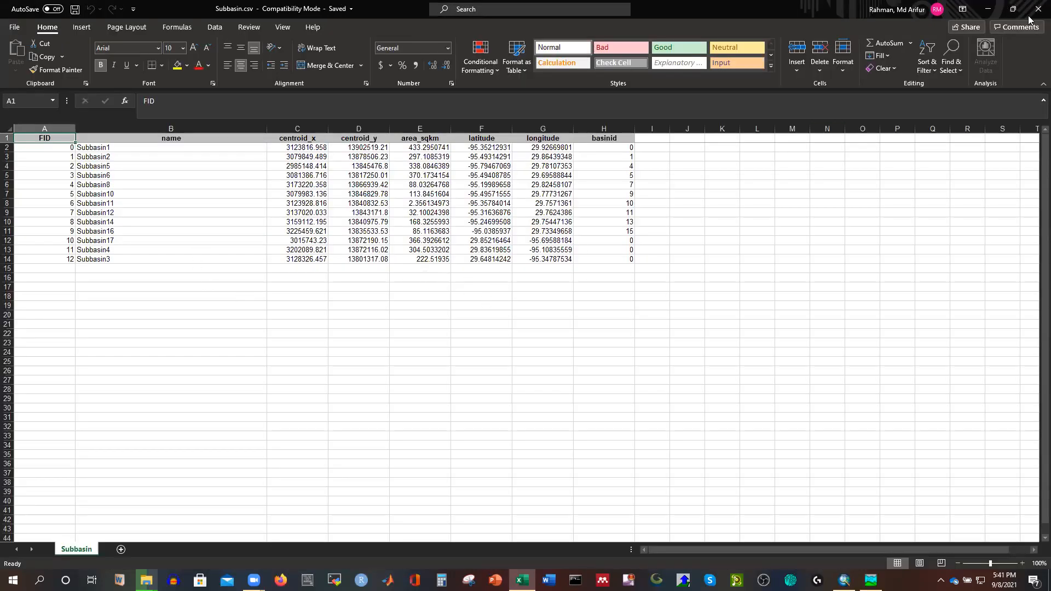
click(1037, 13)
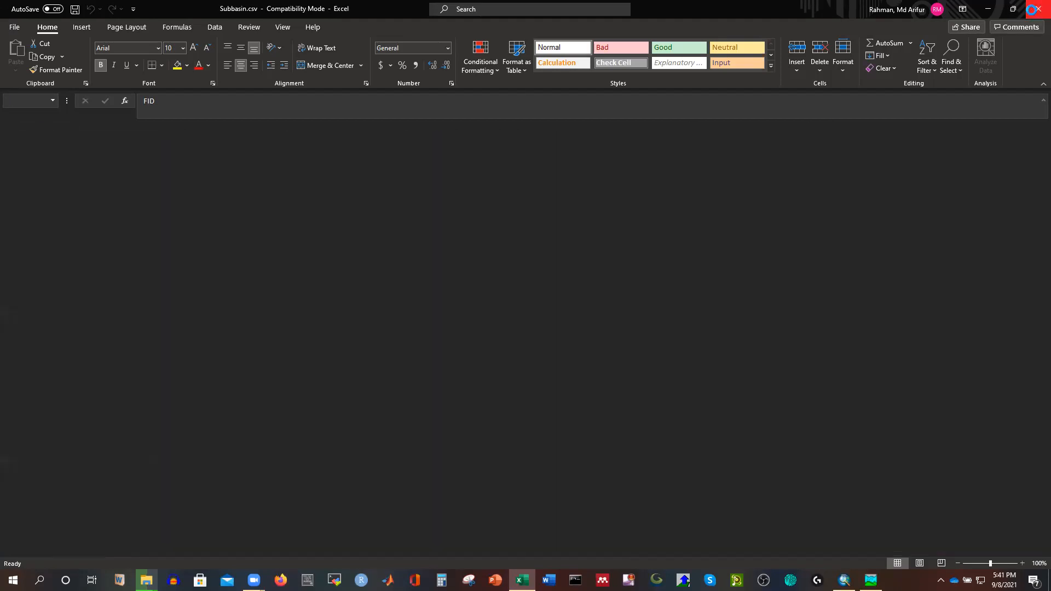
Check the contents of Subbasin.csv in Excel, close it, and look at the basin model in HEC-HMS before returning to File Explorer
click(437, 225)
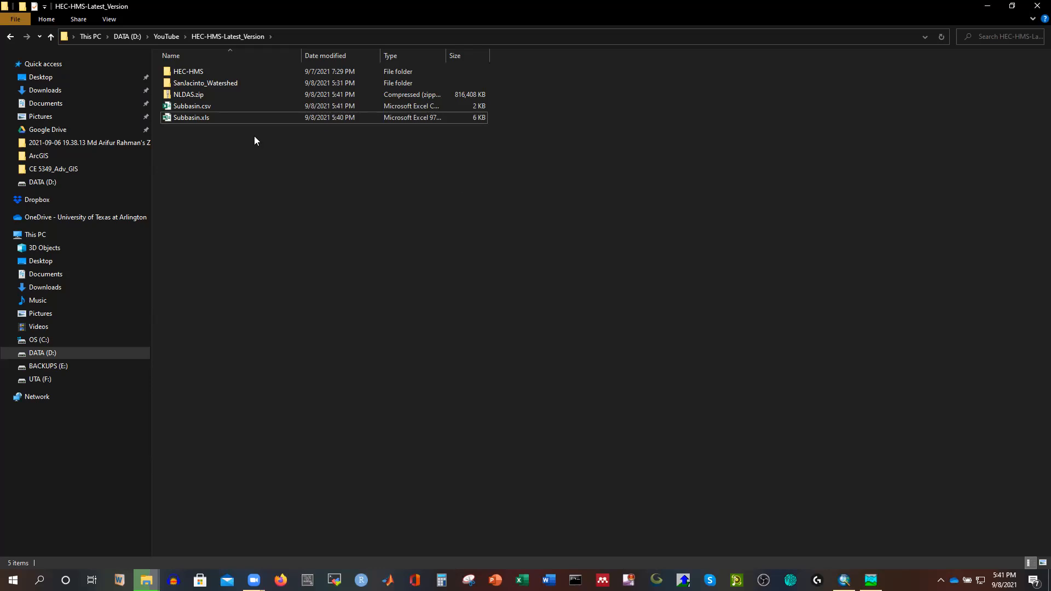
double_click(188, 107)
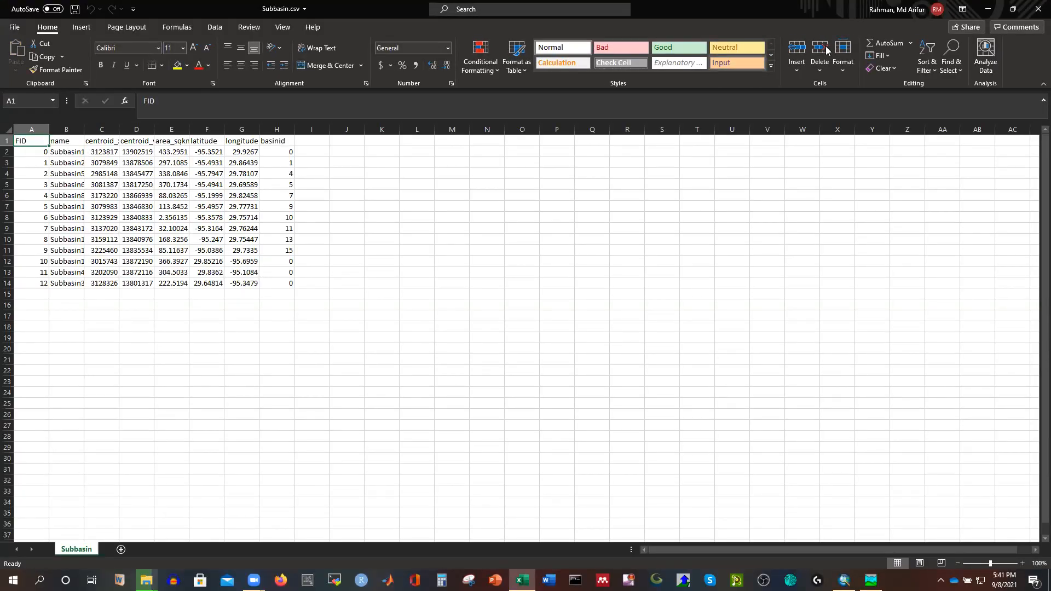
click(1037, 9)
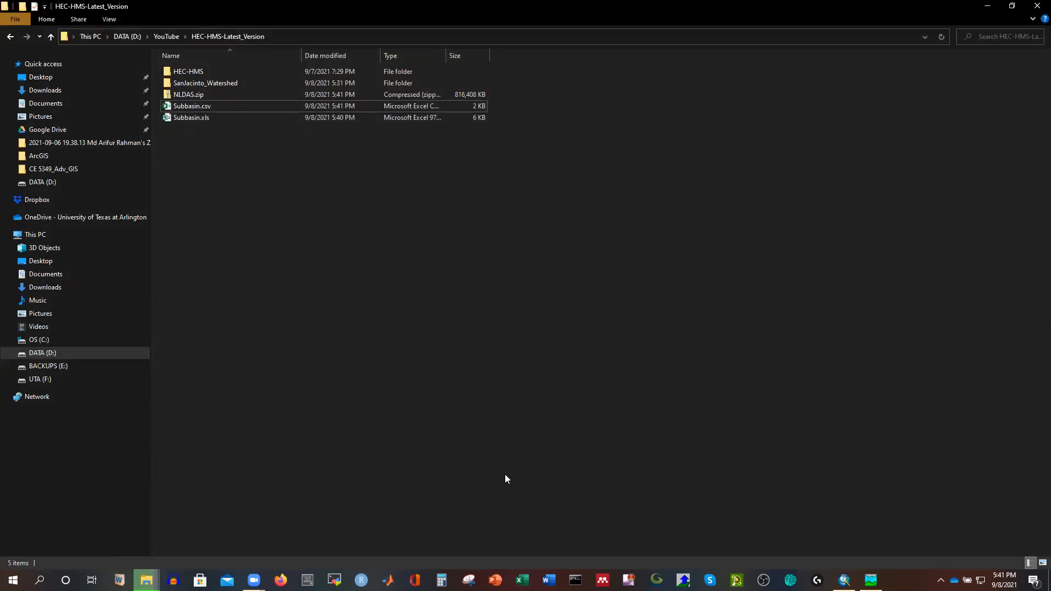
click(871, 580)
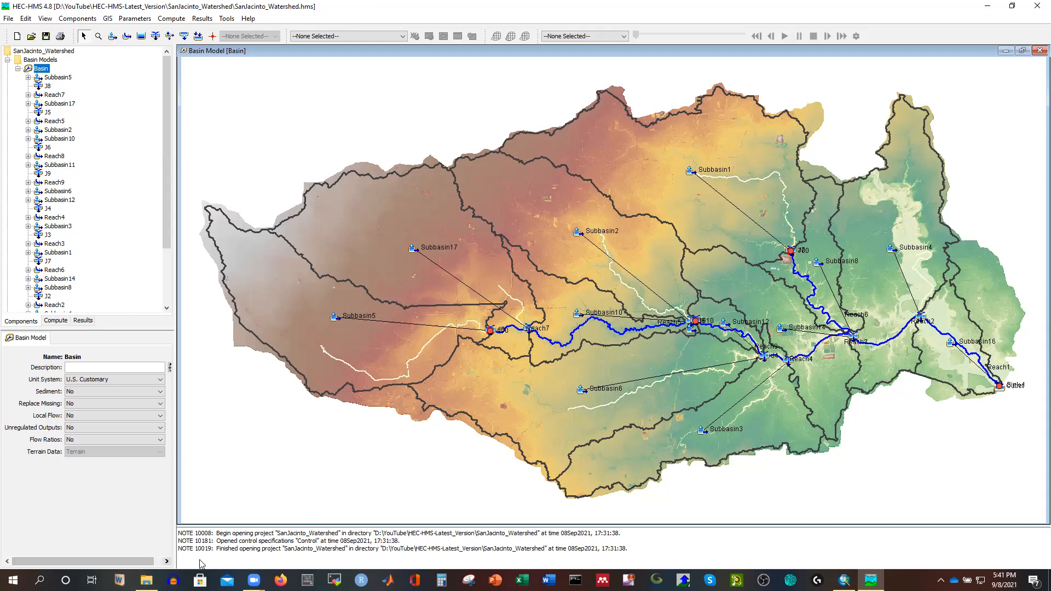
click(146, 581)
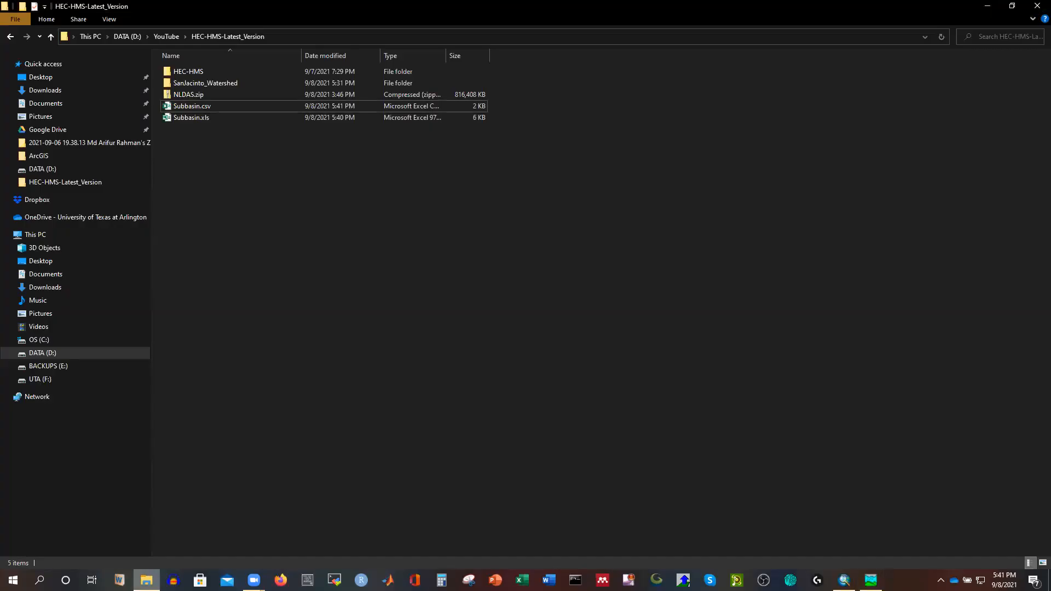
Extract NLDAS.zip into the D:\YouTube\HEC-HMS-Latest_Version\NLDAS folder
click(193, 95)
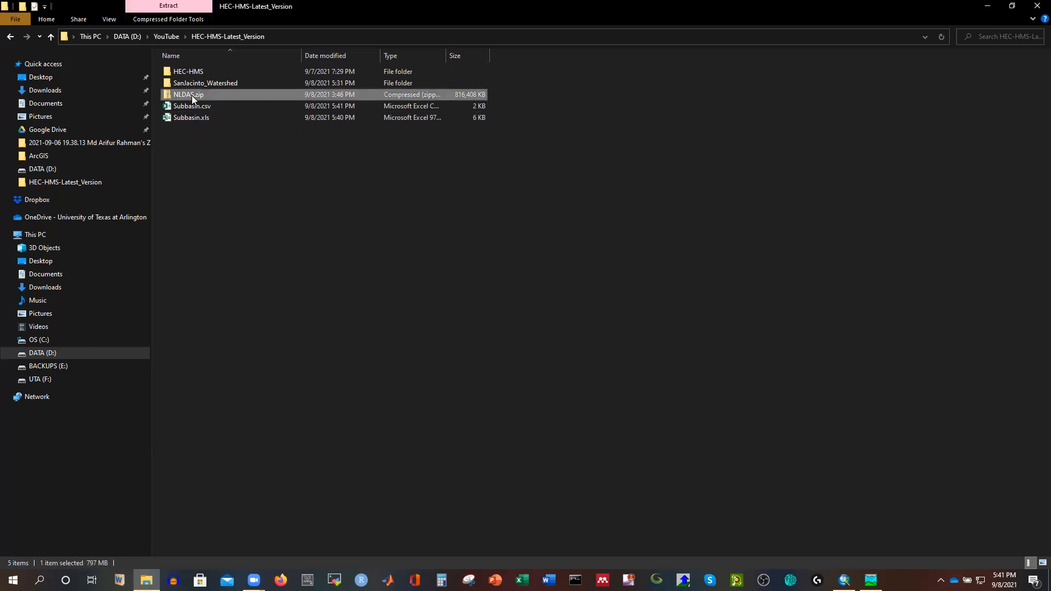
right_click(192, 96)
click(229, 144)
click(620, 393)
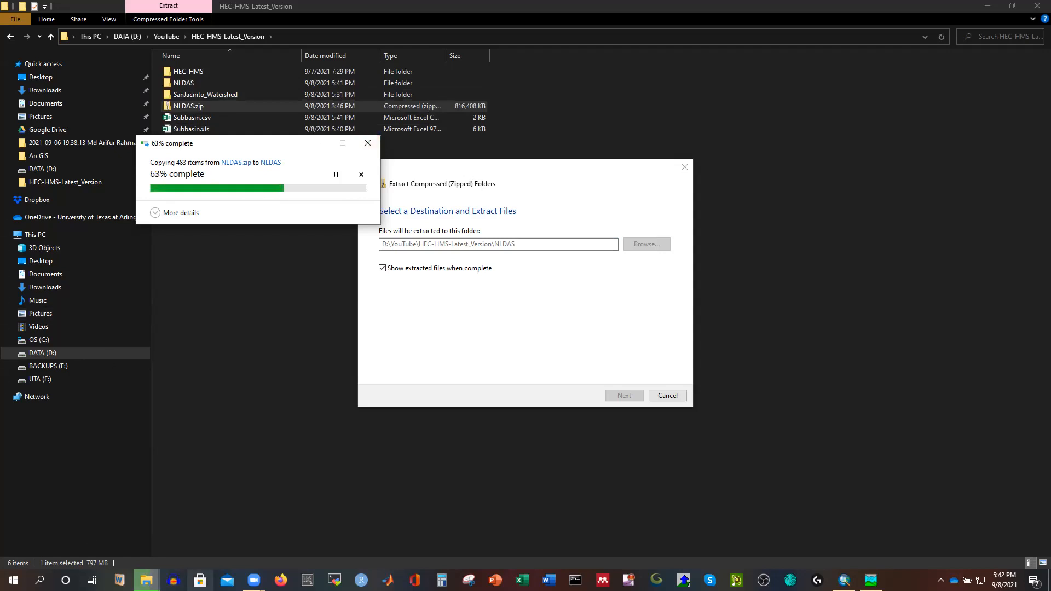
mouse_move(147, 581)
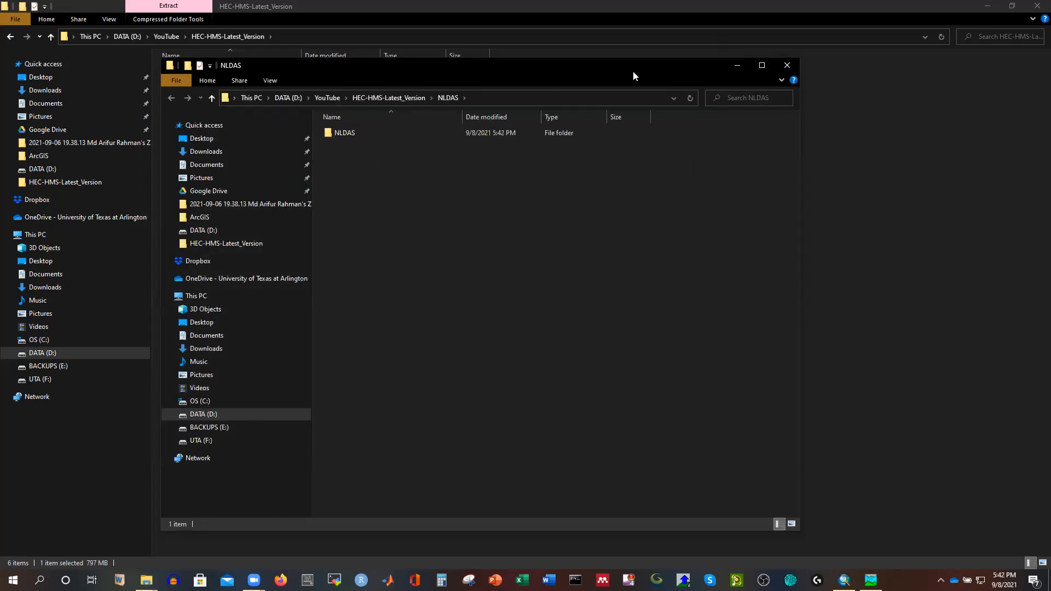
Examine the full names of the extracted NC4 files in the inner NLDAS folder, and minimize that window
drag(633, 75, 711, 101)
double_click(441, 158)
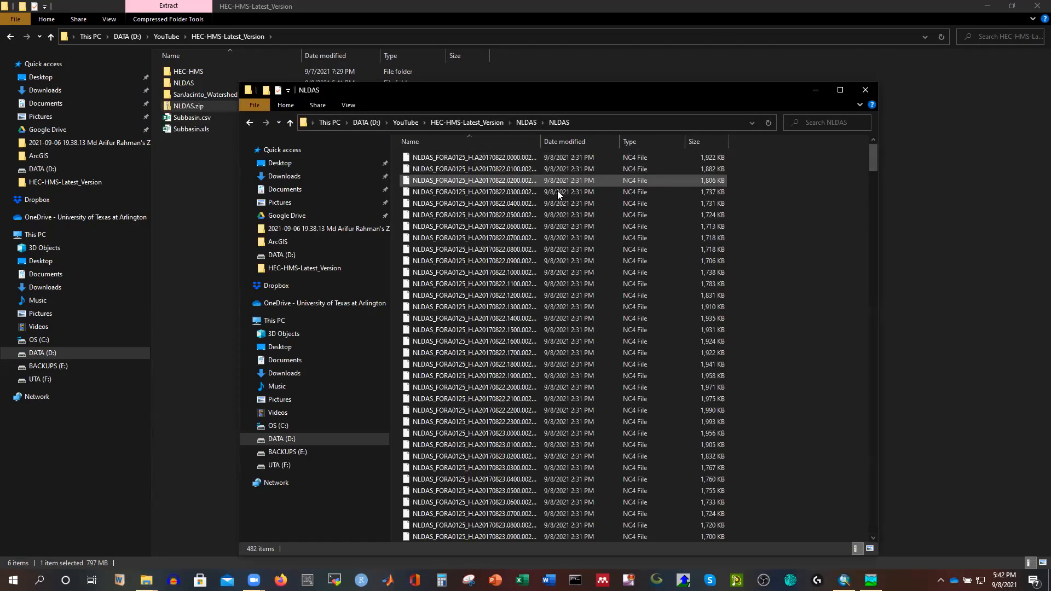
drag(541, 141, 600, 143)
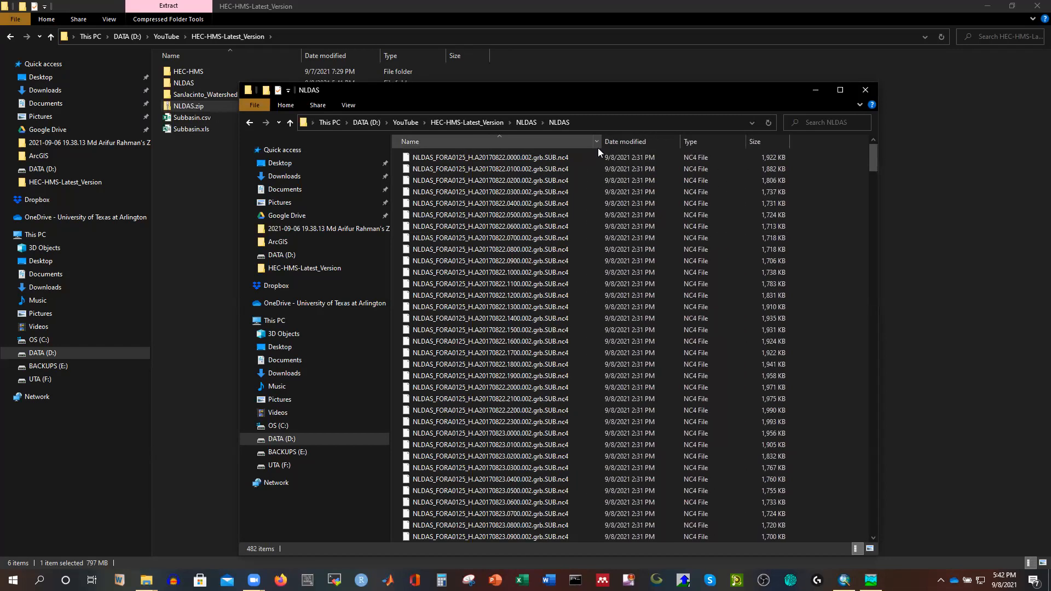
click(817, 93)
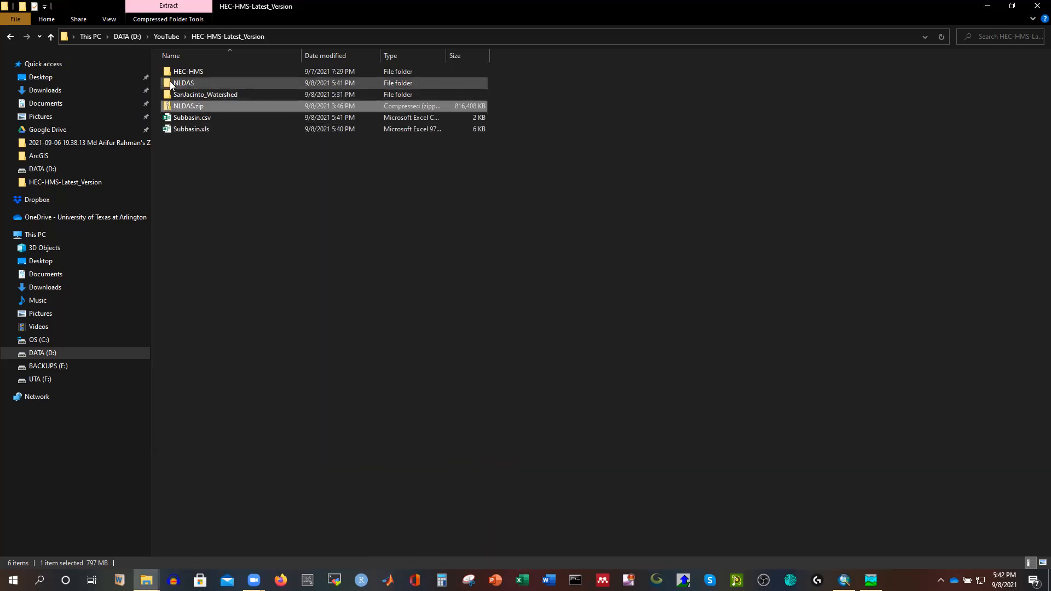
Copy NLDAS_Time_Series_From_Basin_Average_Precip.py and NLDAS_Zonal_Statistics_Basin_Averaged_Precip_Maker.R from the HEC-HMS folder under Youtube_Tutorials on OneDrive
click(106, 219)
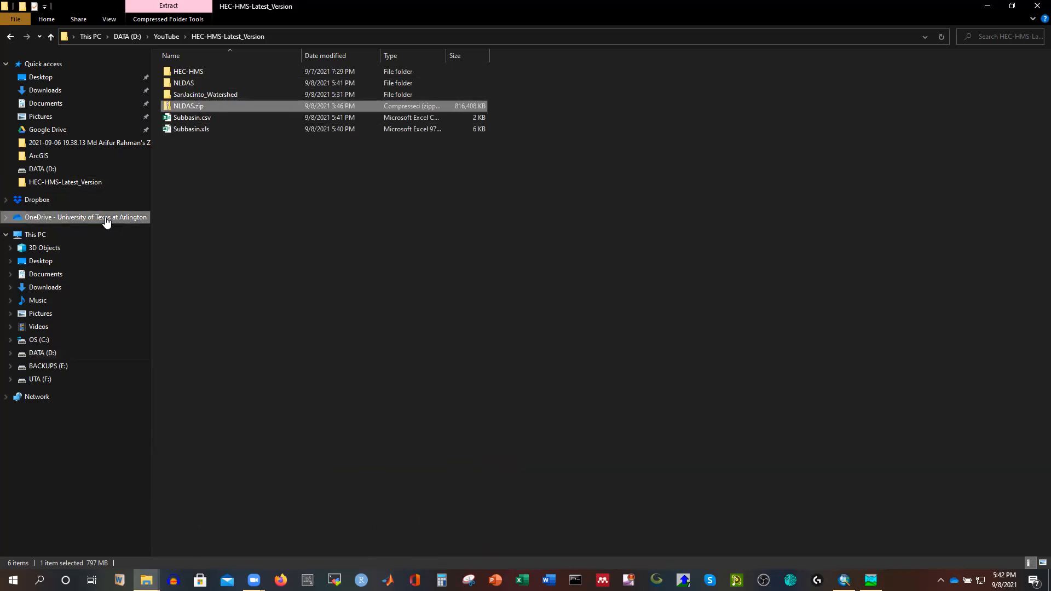
scroll(280, 252, down, 10)
scroll(280, 252, down, 2)
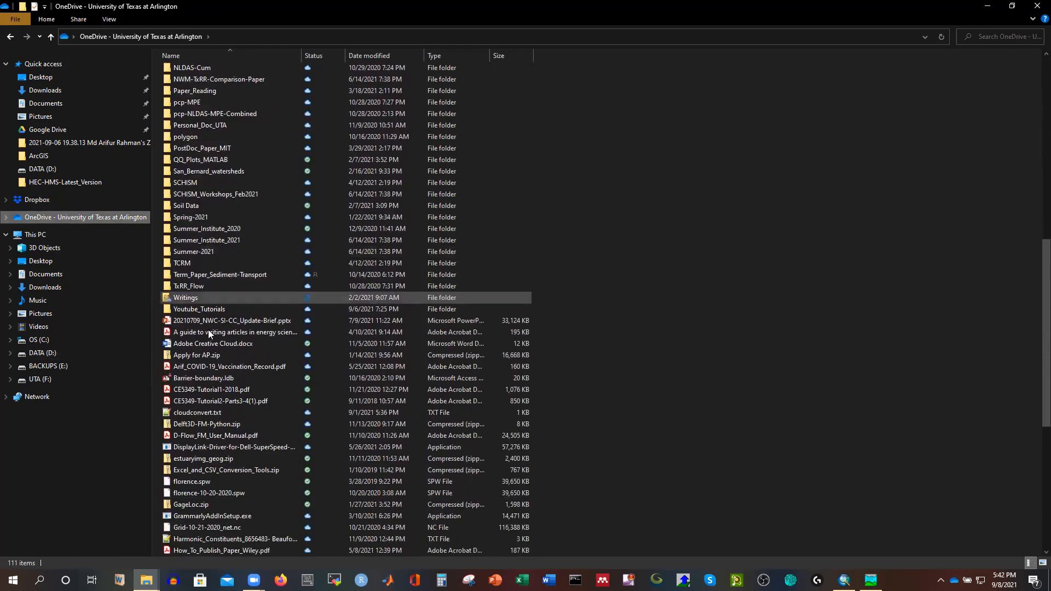
double_click(197, 309)
double_click(198, 96)
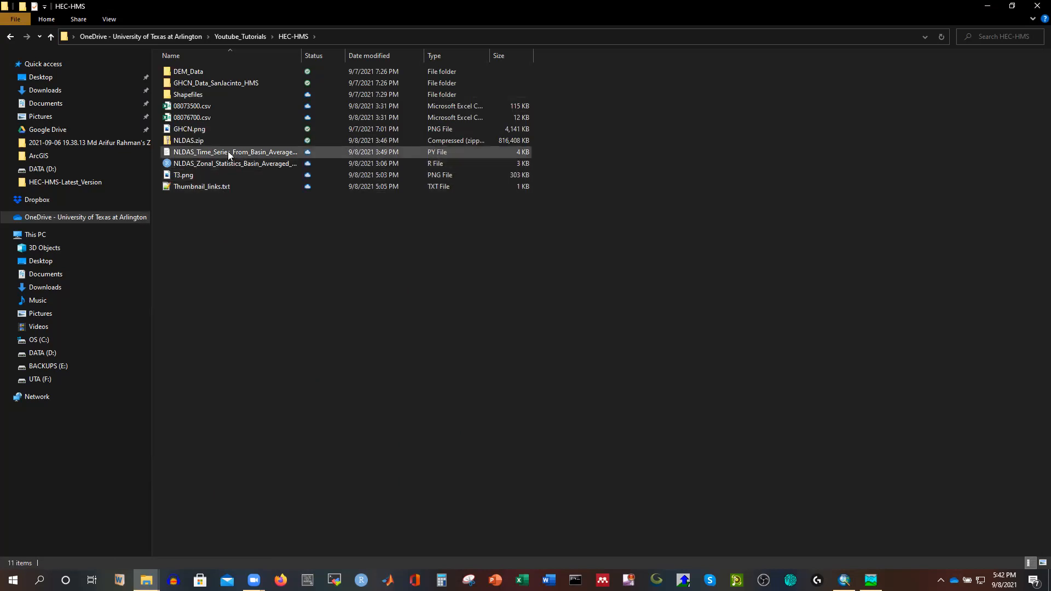
click(218, 152)
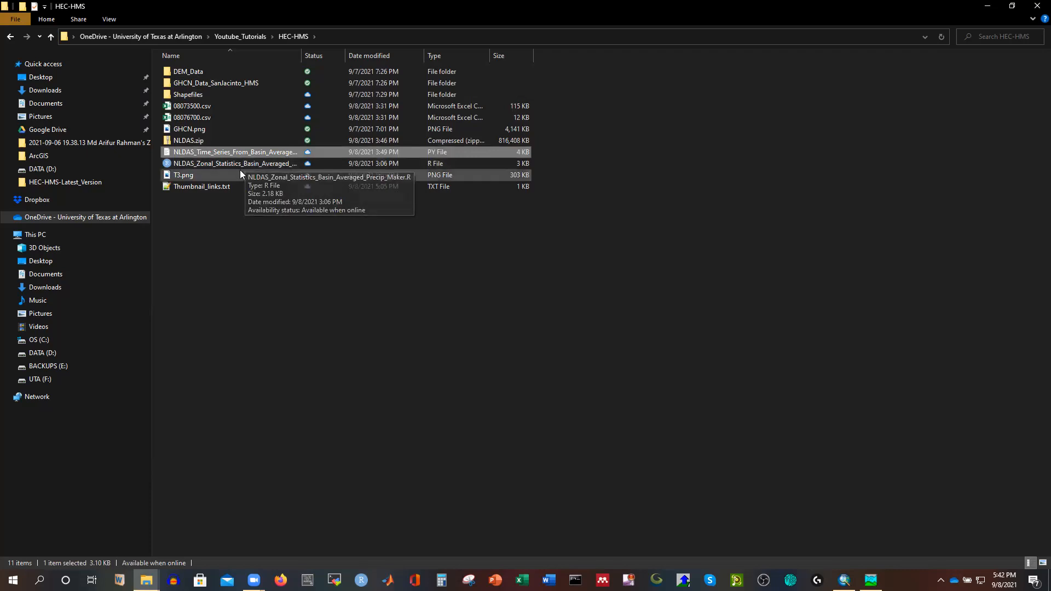
ctrl+click(239, 164)
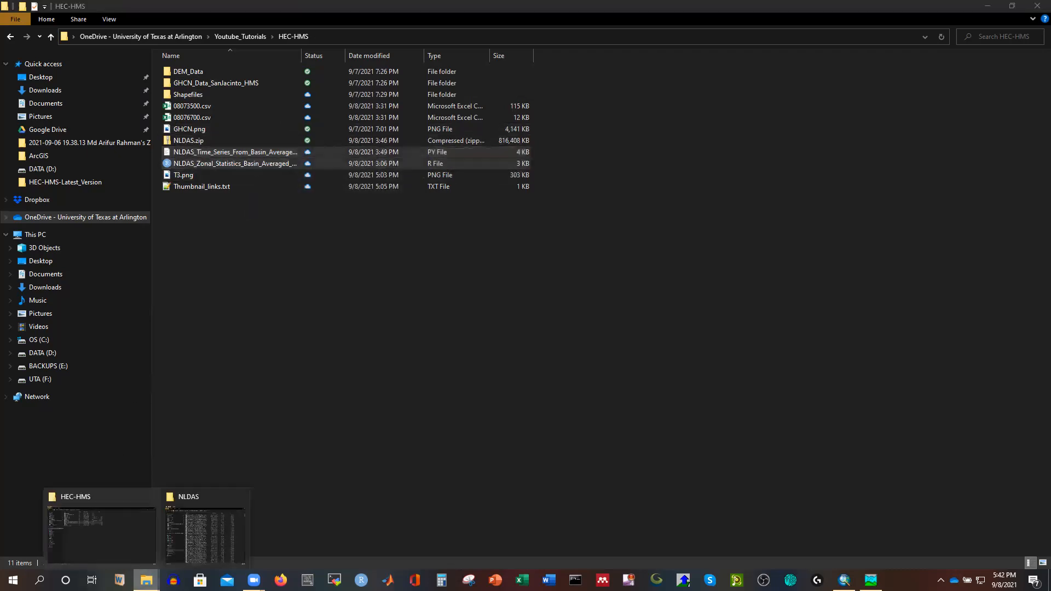
Paste the two NLDAS scripts into the HEC-HMS-Latest_Version folder under YouTube, and widen the name column to show the full file names
click(191, 533)
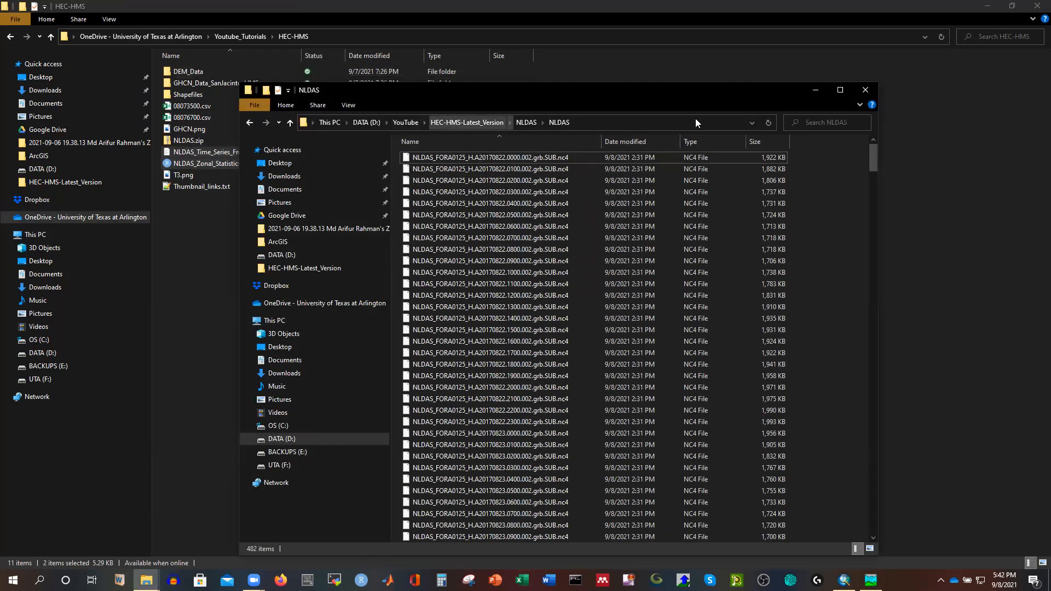
click(838, 92)
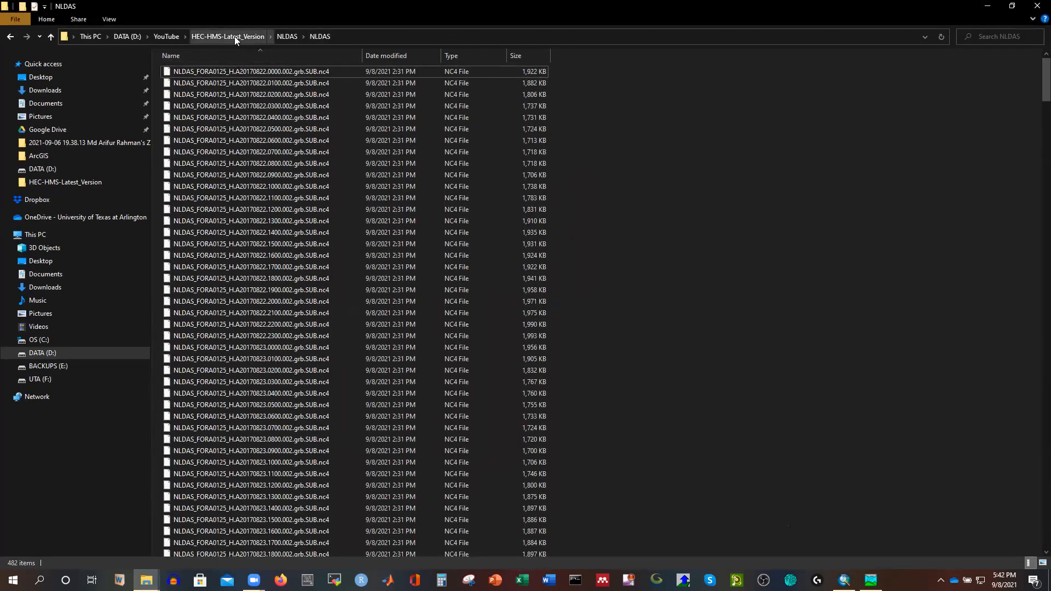
click(240, 38)
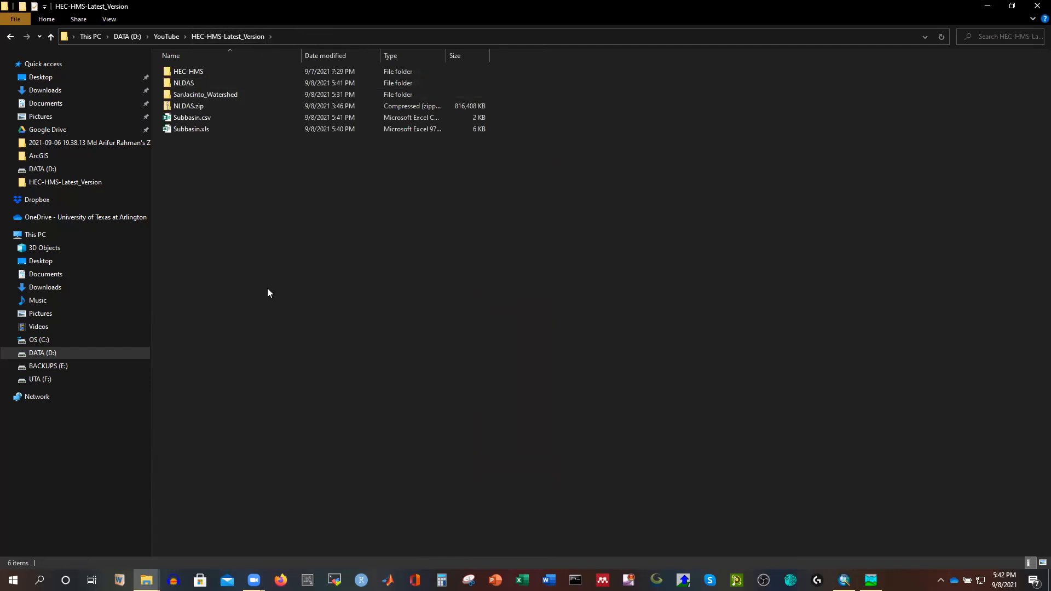
key(ctrl+v)
click(327, 263)
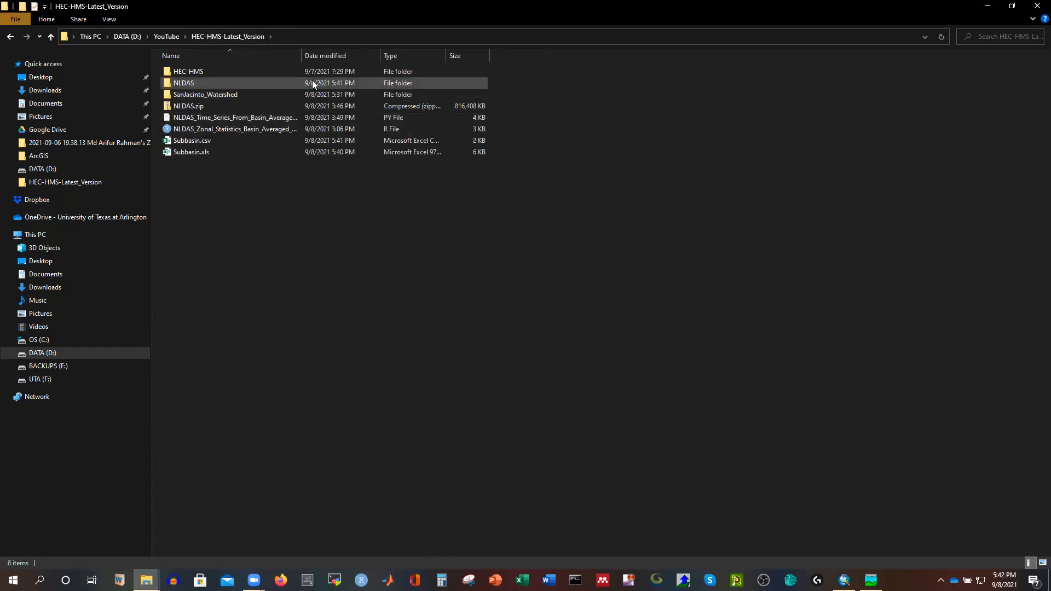
drag(300, 51, 354, 51)
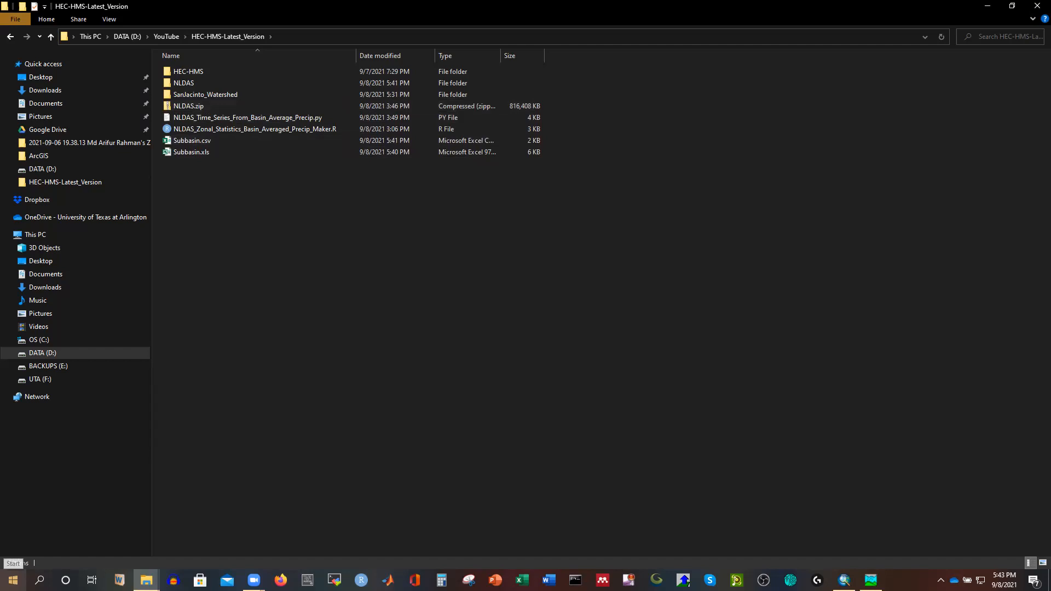
Search Windows for RStudio and launch it
click(13, 580)
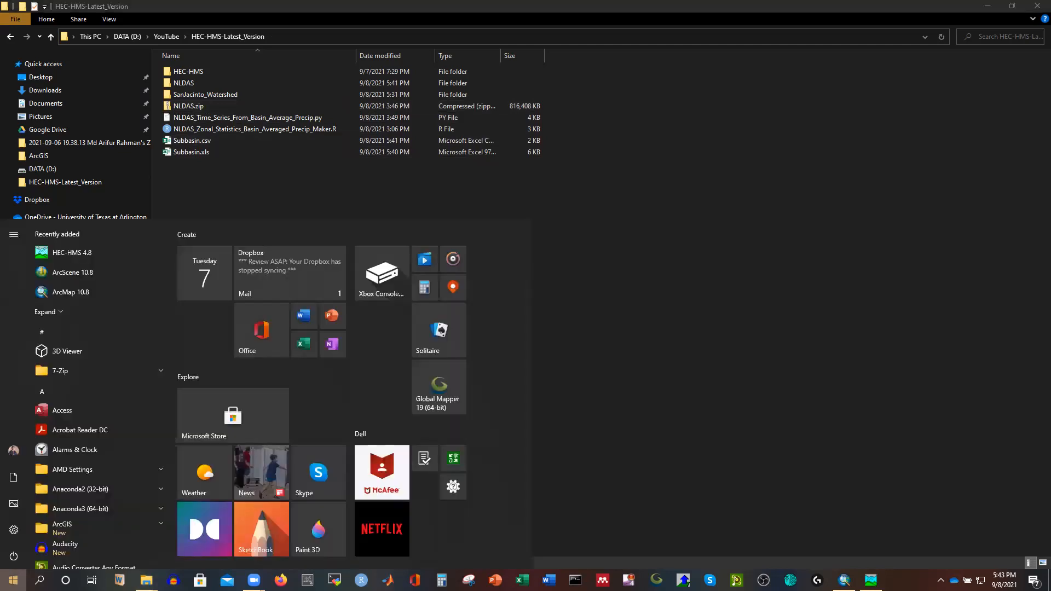
click(12, 580)
text(R)
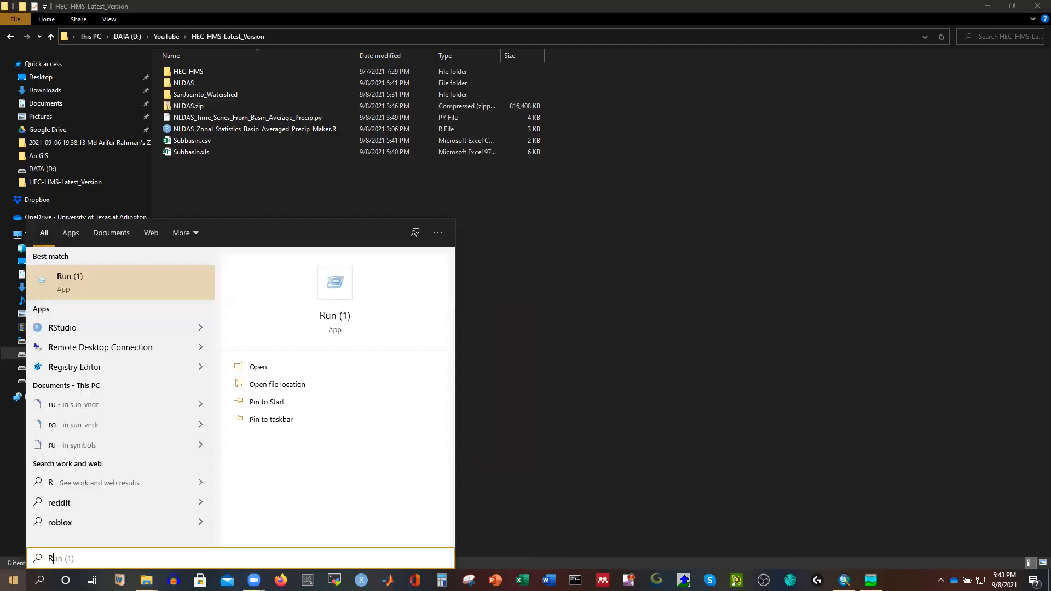
click(70, 328)
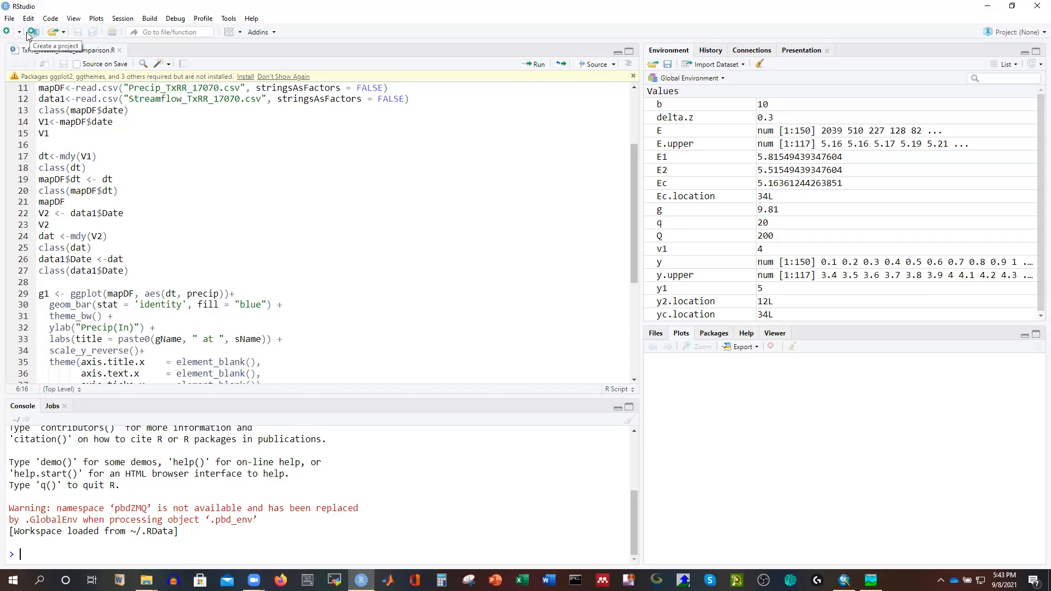
Create a new R project in a new directory named Basin_Averaged_Precip_R under D:/YouTube/HEC-HMS-Latest_Version
click(9, 18)
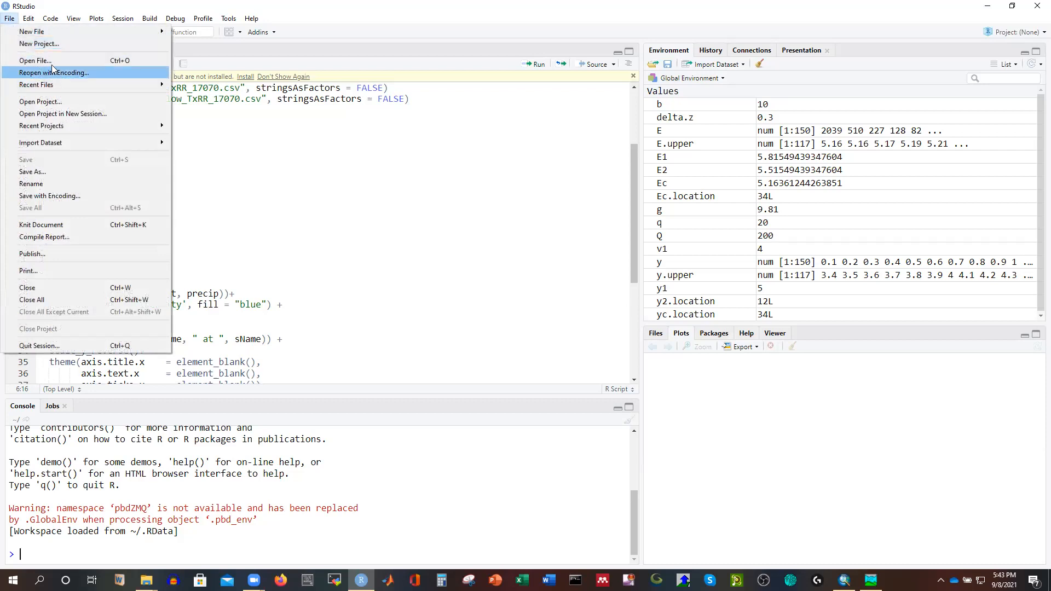
click(44, 44)
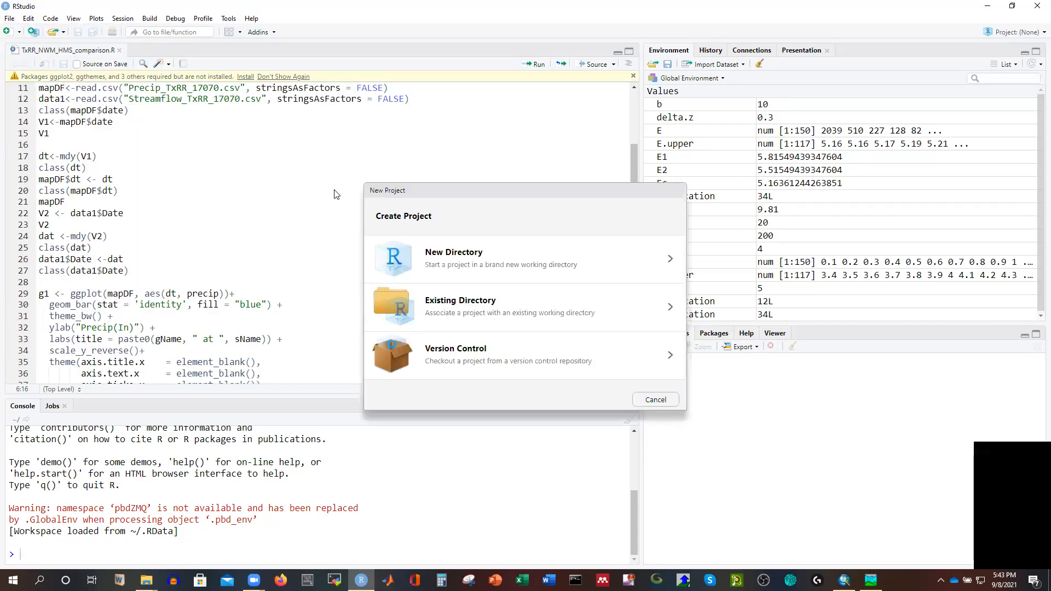
click(480, 257)
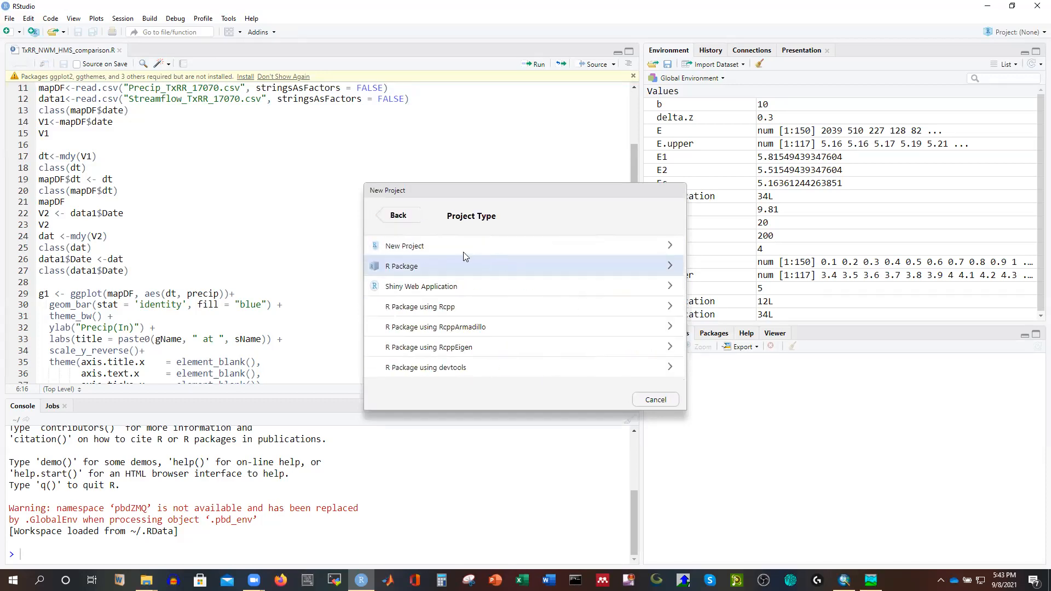
click(433, 249)
click(653, 287)
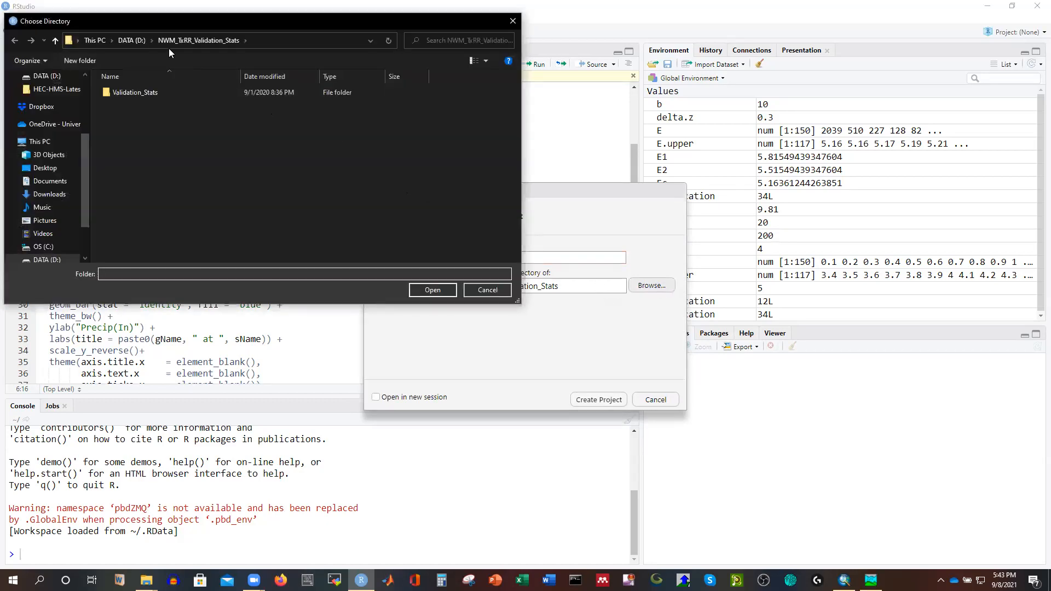
click(132, 42)
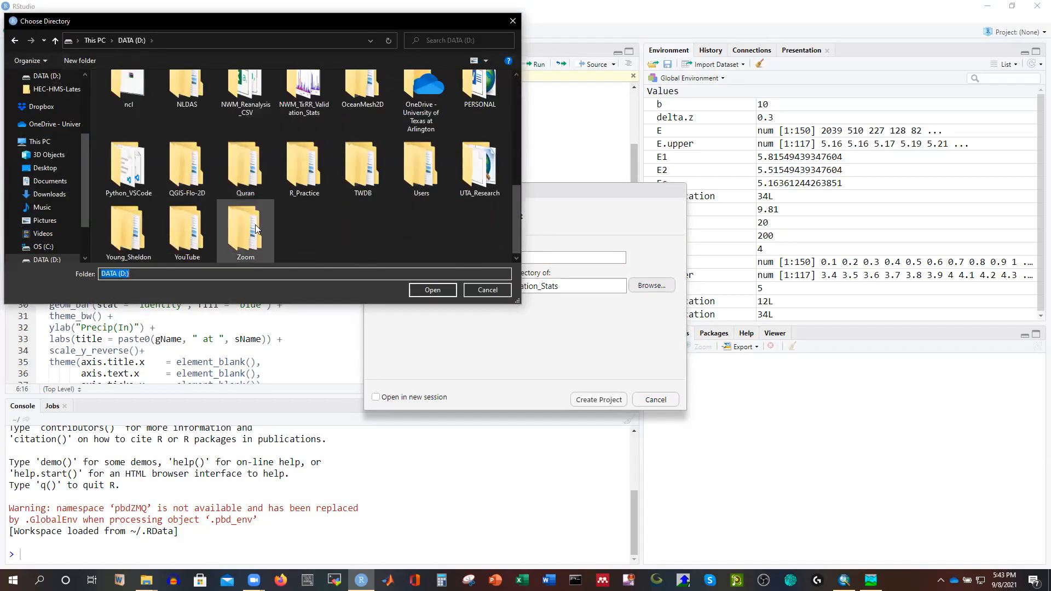
double_click(176, 220)
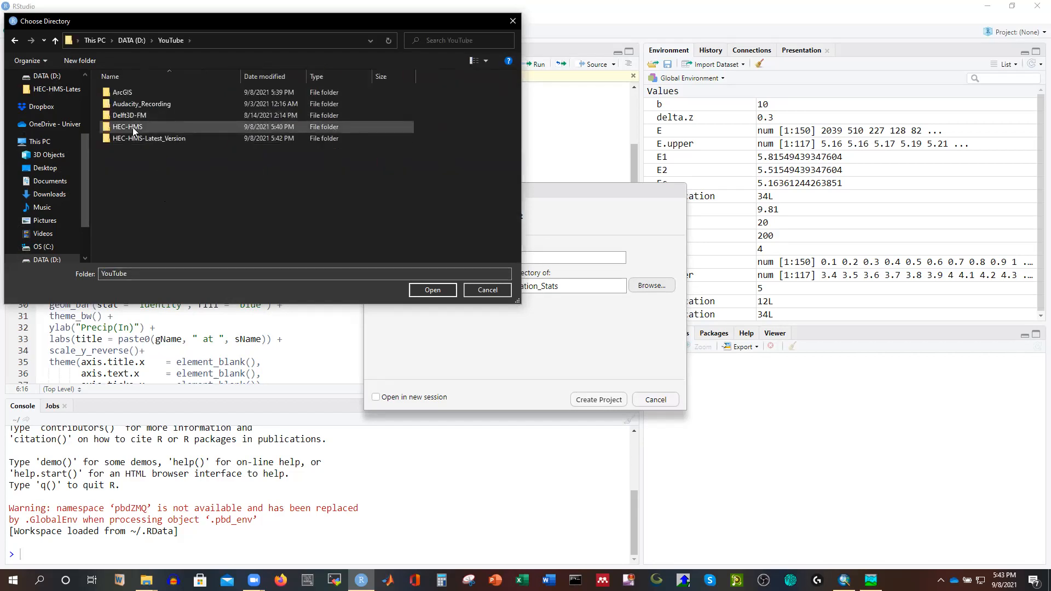
click(132, 139)
double_click(132, 139)
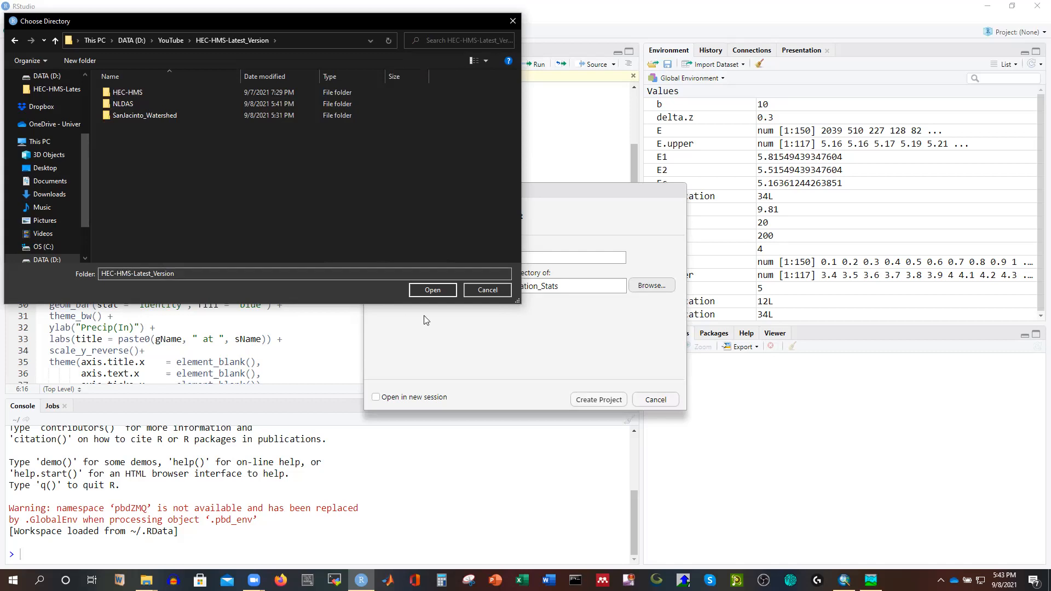
click(432, 289)
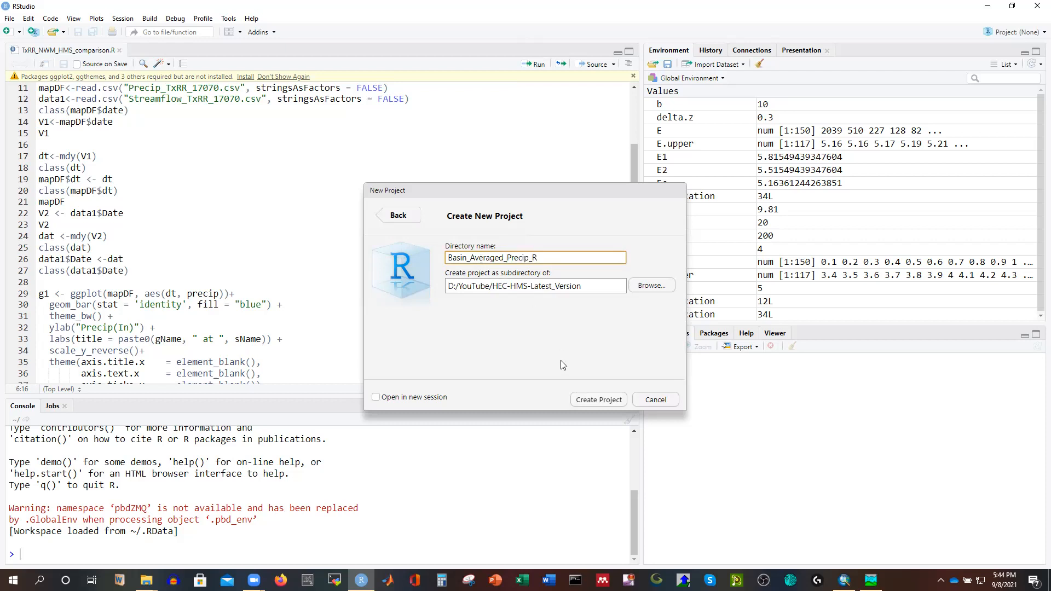
click(595, 401)
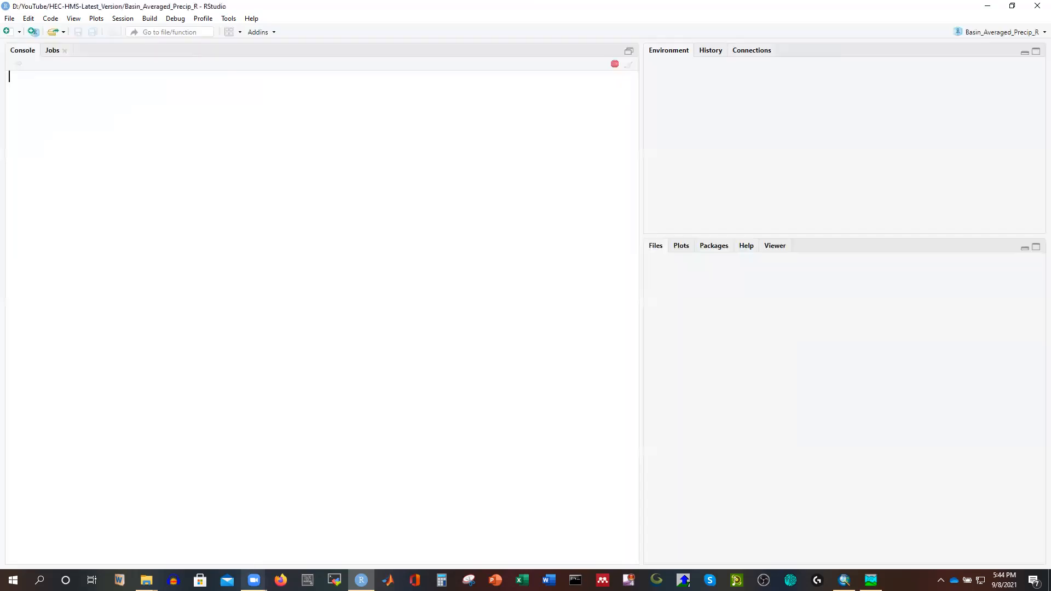
Copy NLDAS_Zonal_Statistics_Basin_Averaged_Precip_Maker.R from HEC-HMS-Latest_Version into its Basin_Averaged_Precip_R subfolder and minimize the file window
mouse_move(146, 581)
click(176, 532)
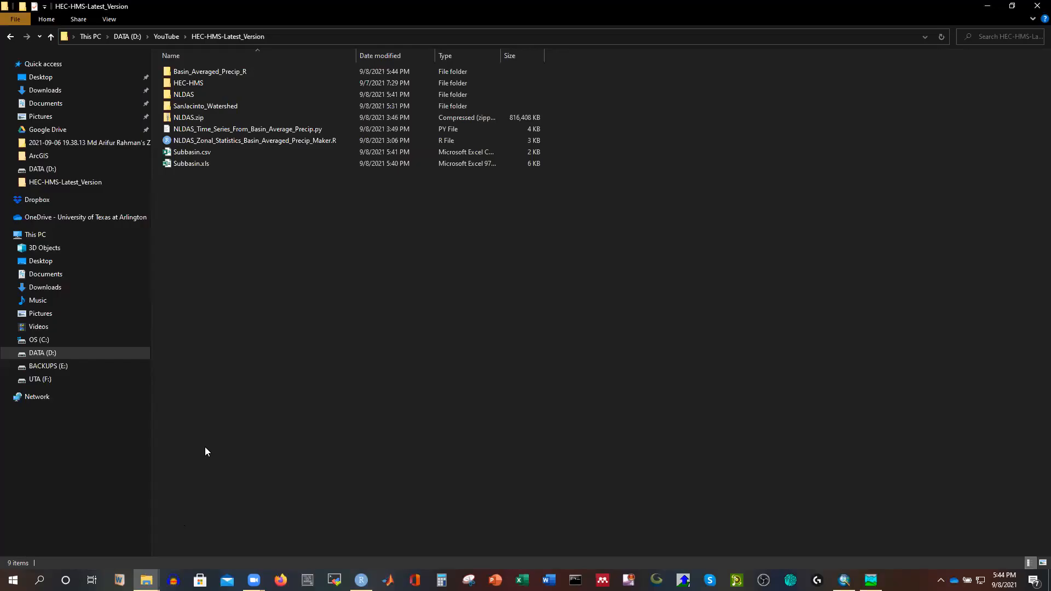
click(254, 143)
right_click(254, 143)
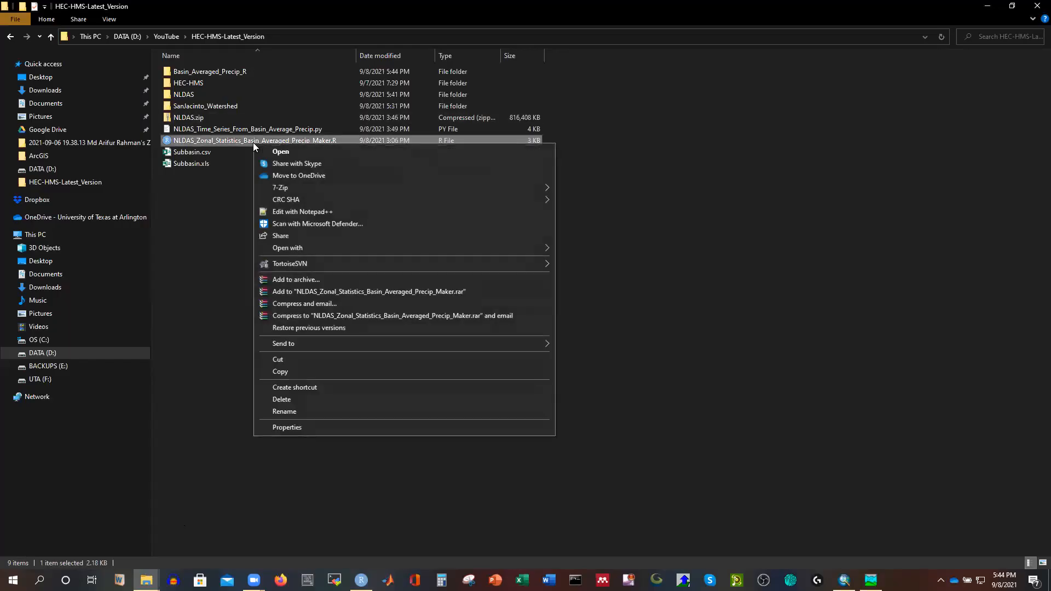
click(292, 373)
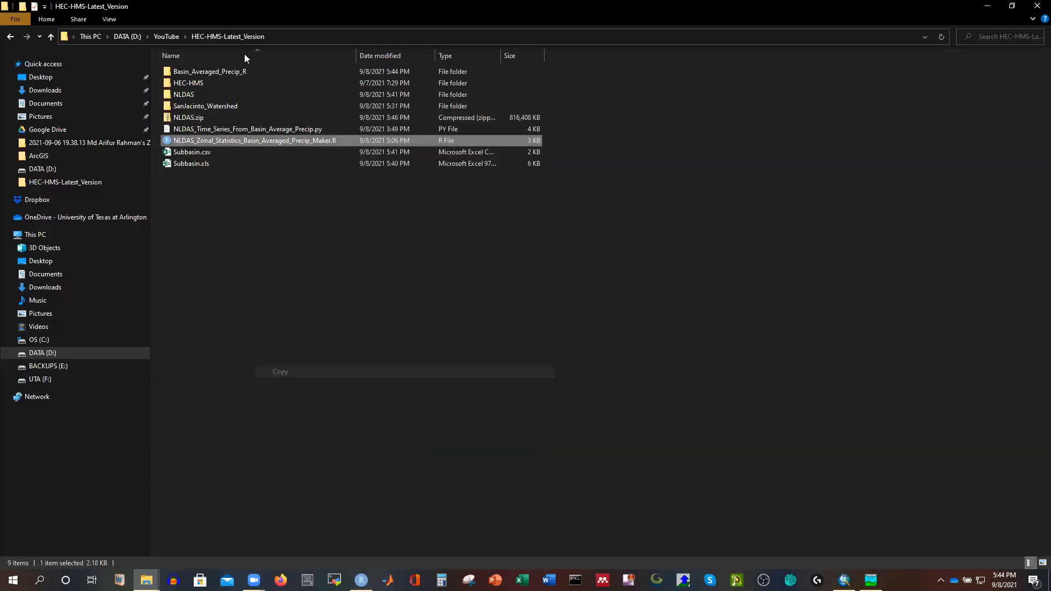
double_click(214, 73)
key(ctrl+v)
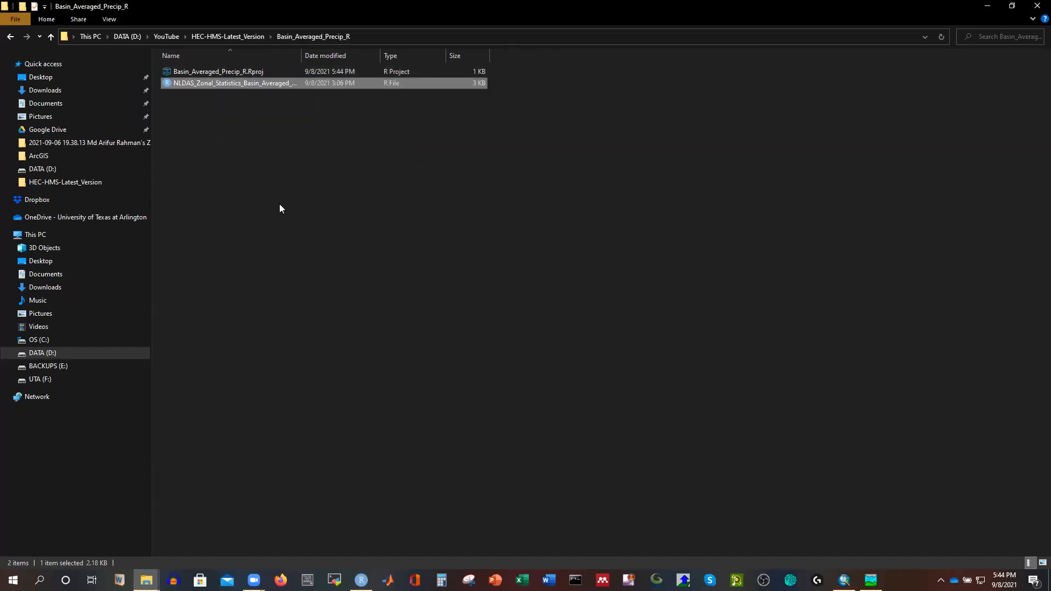
click(352, 186)
click(987, 6)
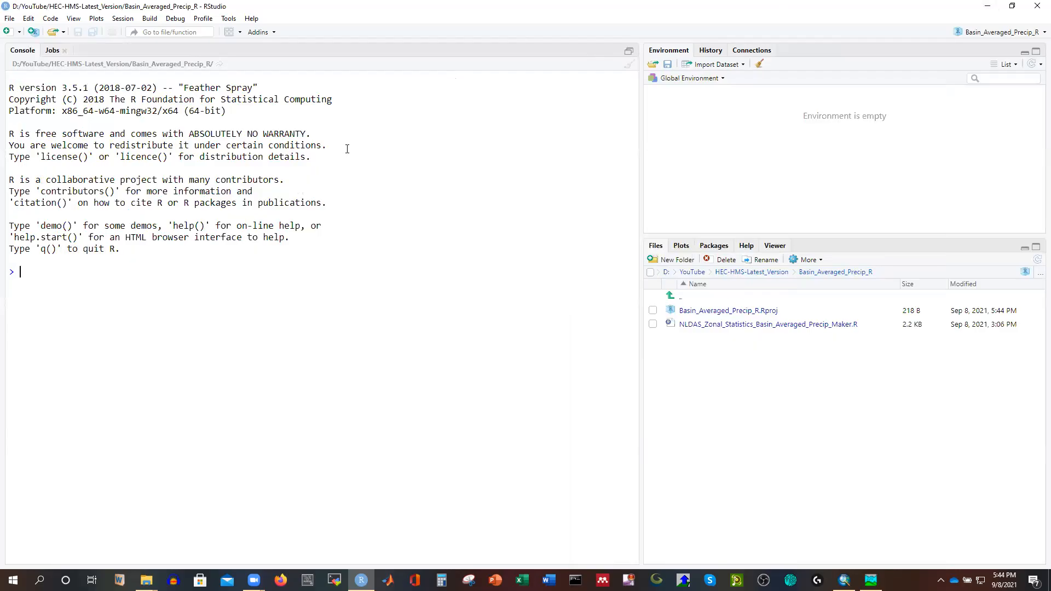
Open NLDAS_Zonal_Statistics_Basin_Averaged_Precip_Maker.R in RStudio and install its missing packages, agreeing to compile from source where needed
click(52, 32)
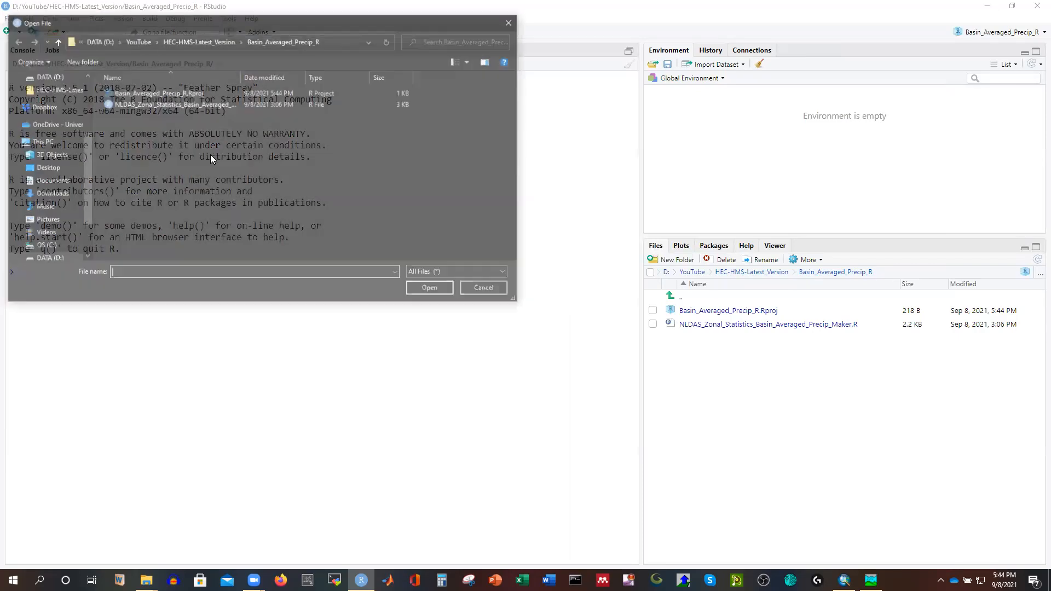
click(156, 106)
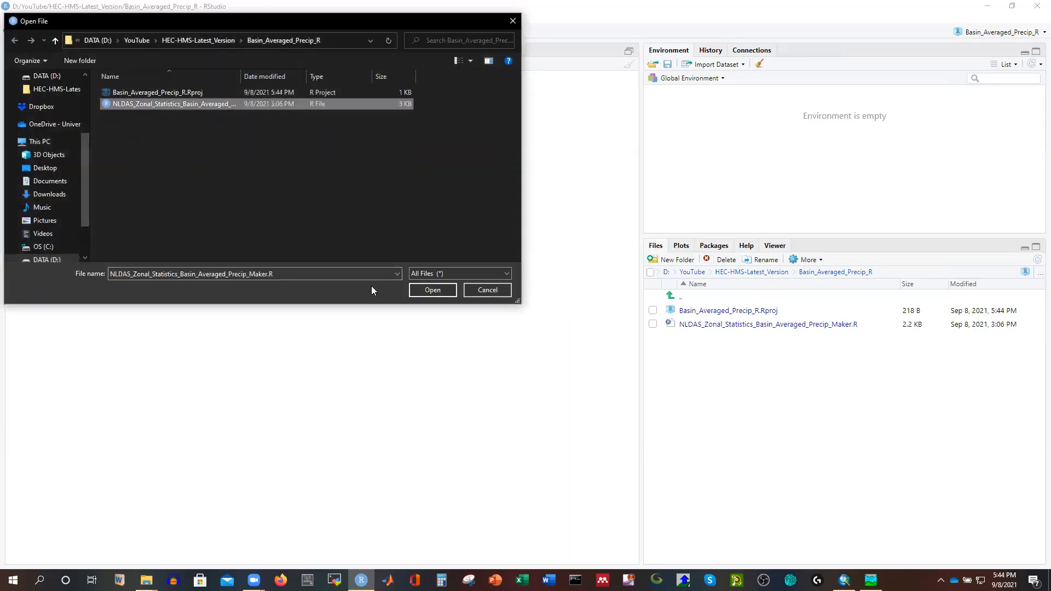
click(433, 290)
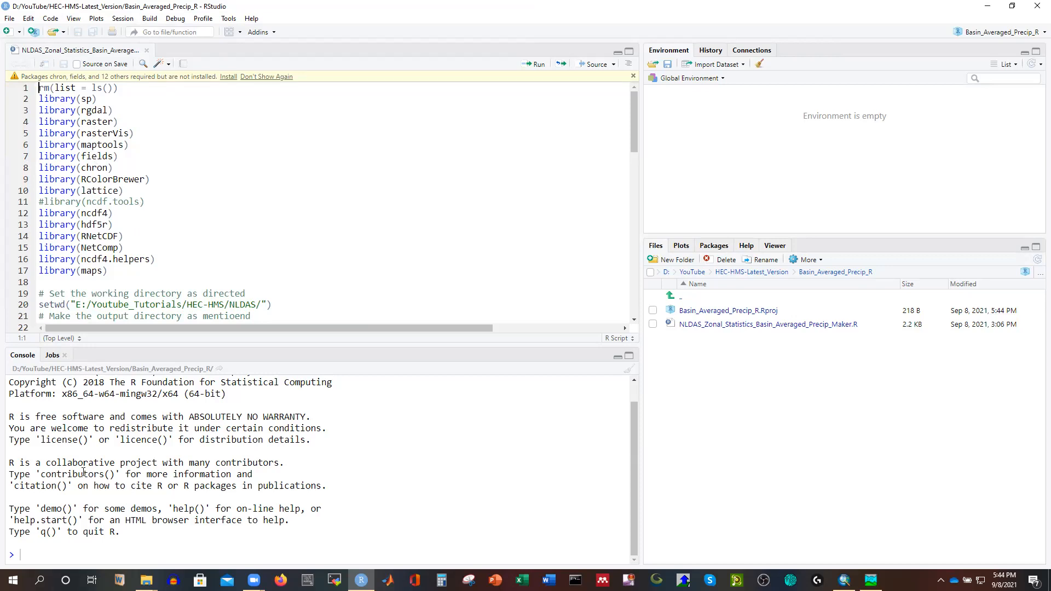
click(228, 77)
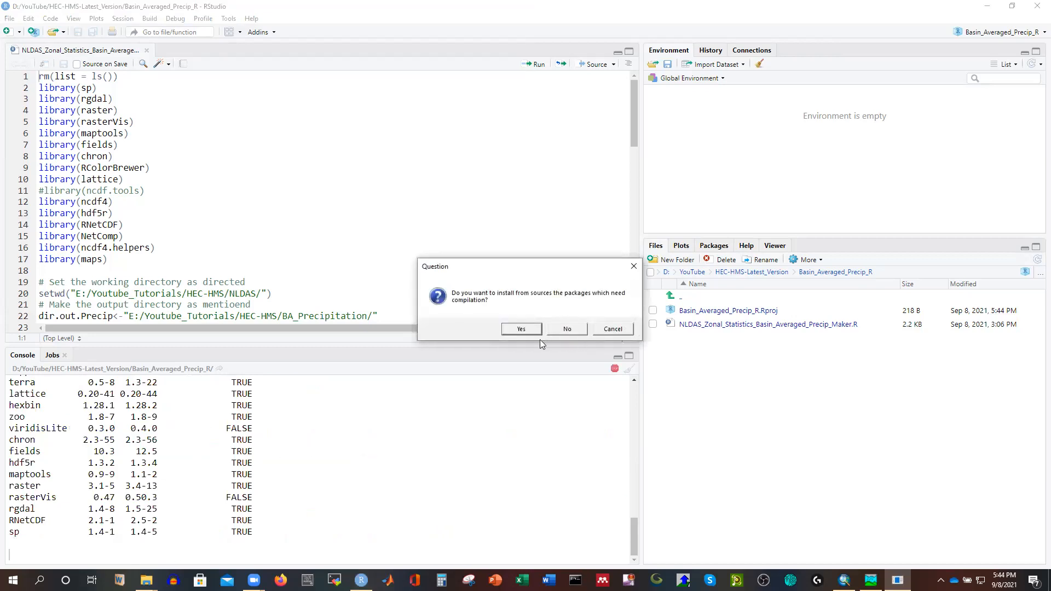
click(520, 330)
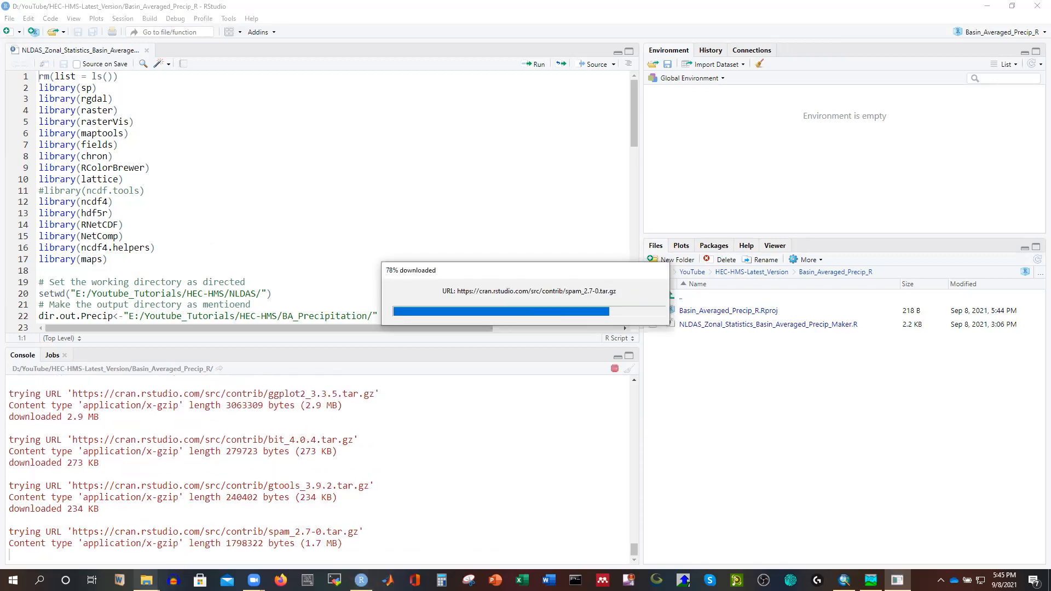
Copy the full path of the inner NLDAS data folder inside HEC-HMS-Latest_Version/NLDAS, and return to RStudio
mouse_move(146, 579)
click(165, 530)
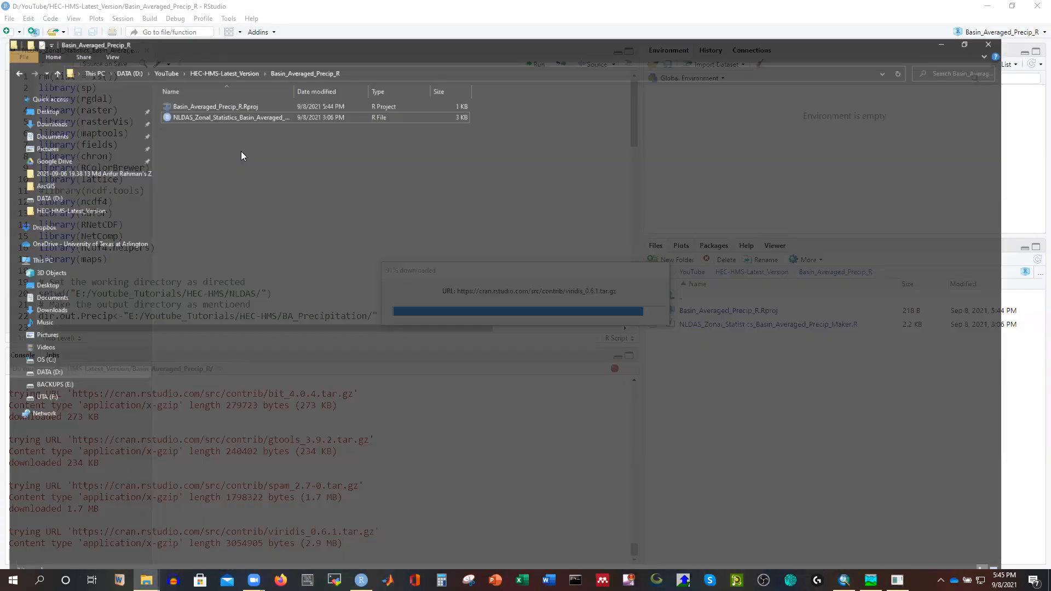
click(219, 36)
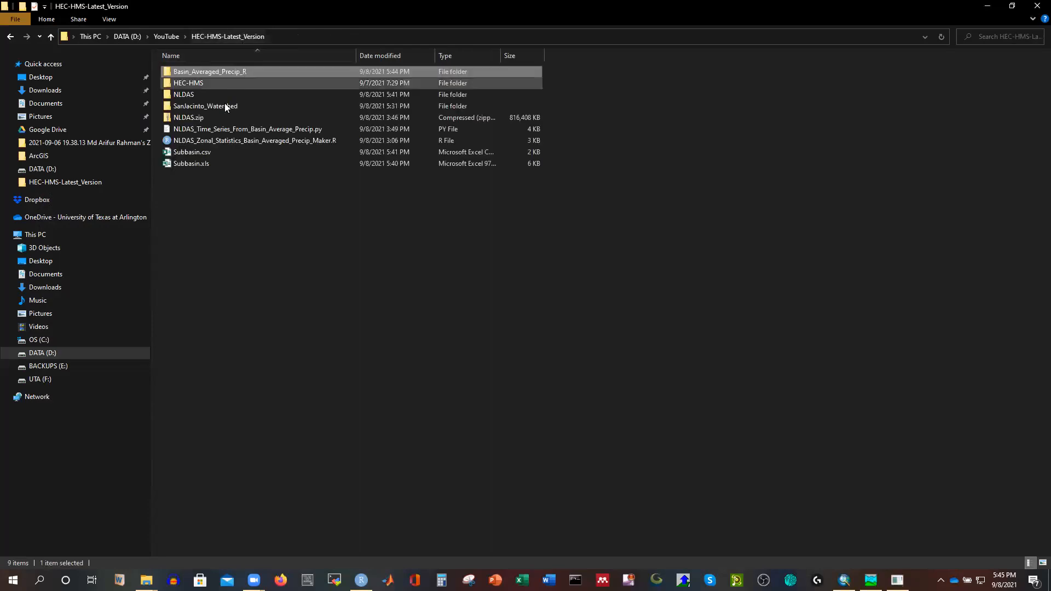
double_click(191, 96)
click(330, 34)
click(181, 74)
double_click(175, 74)
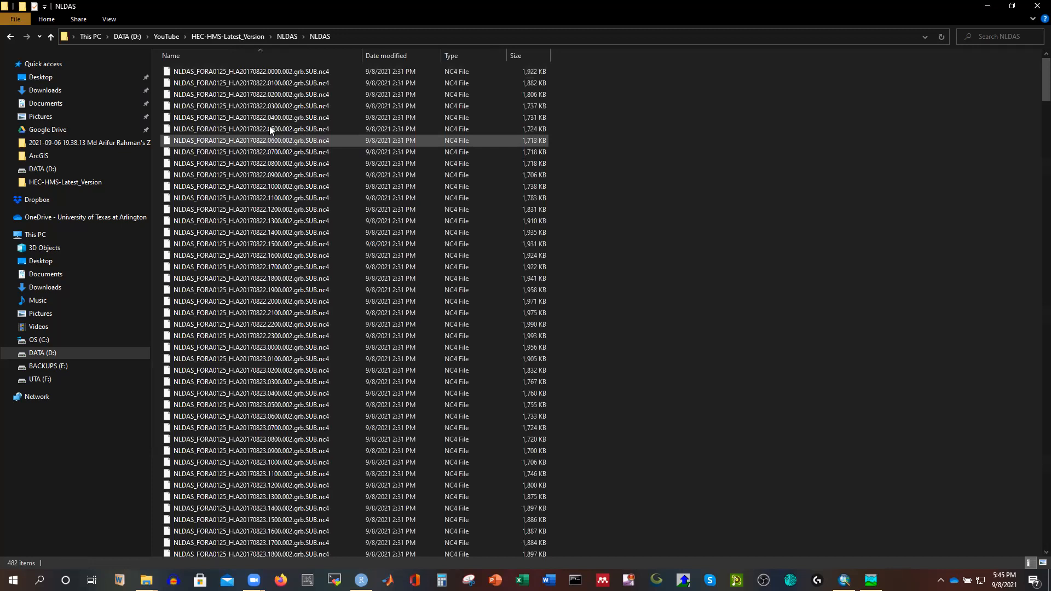
click(360, 37)
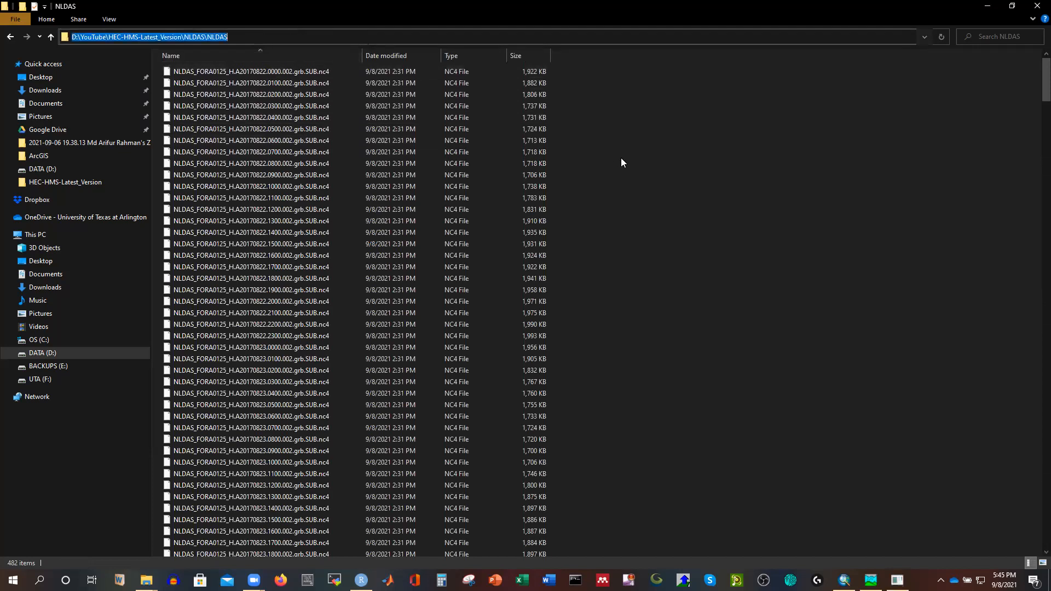
click(987, 11)
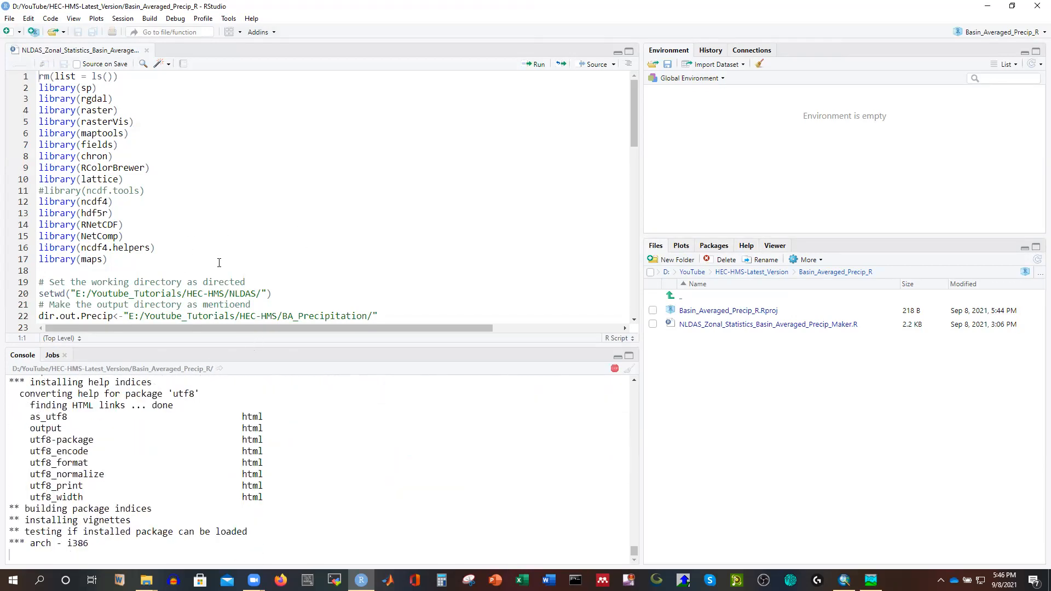
Replace the path in the script's setwd call, excluding its final slash, with the copied path D:\YouTube\HEC-HMS-Latest_Version\NLDAS\NLDAS
scroll(222, 273, down, 1)
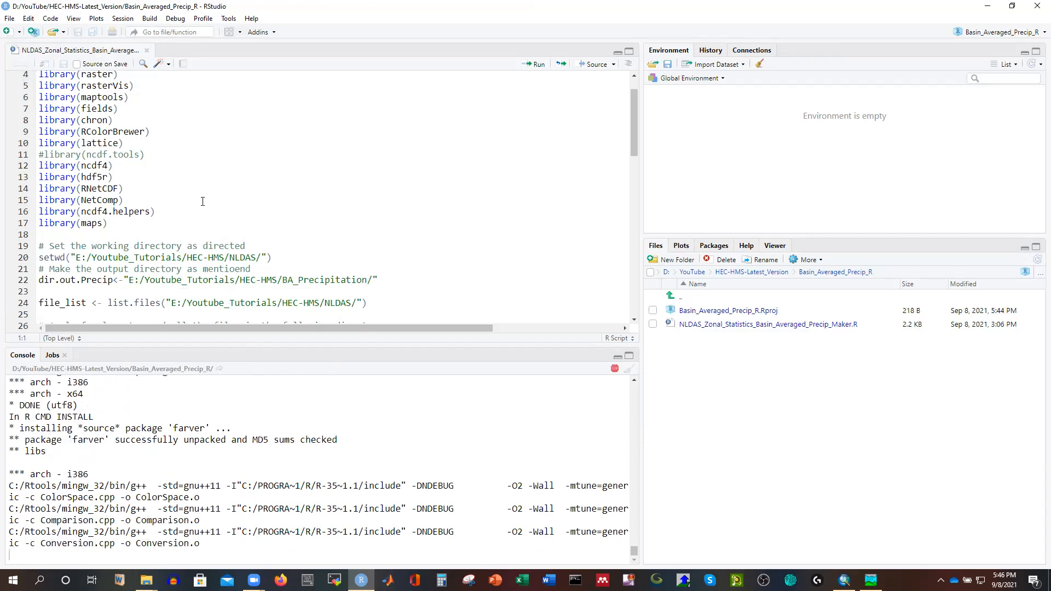
scroll(109, 143, up, 1)
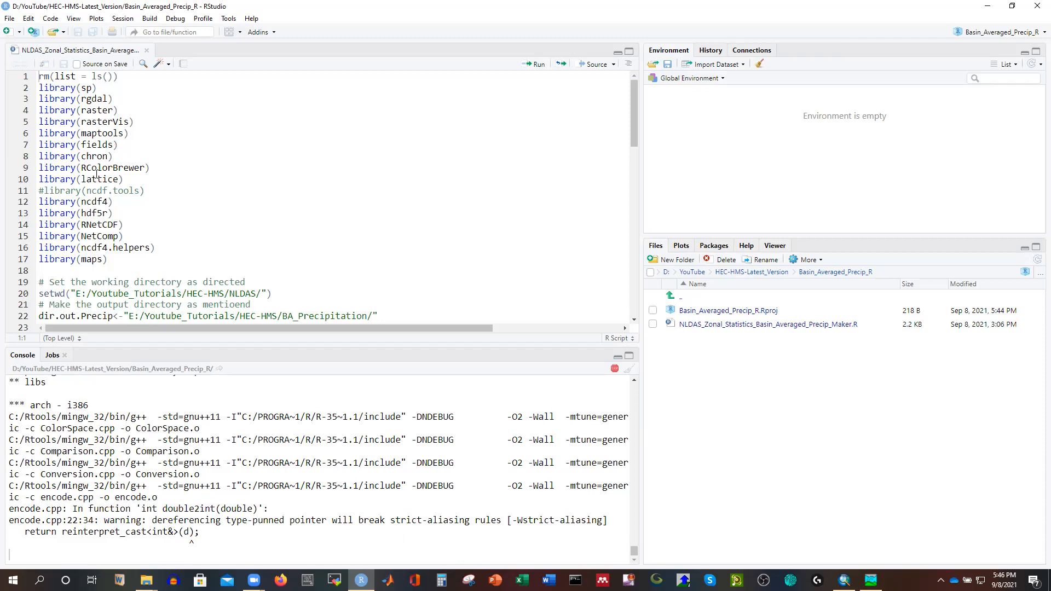
scroll(93, 165, down, 2)
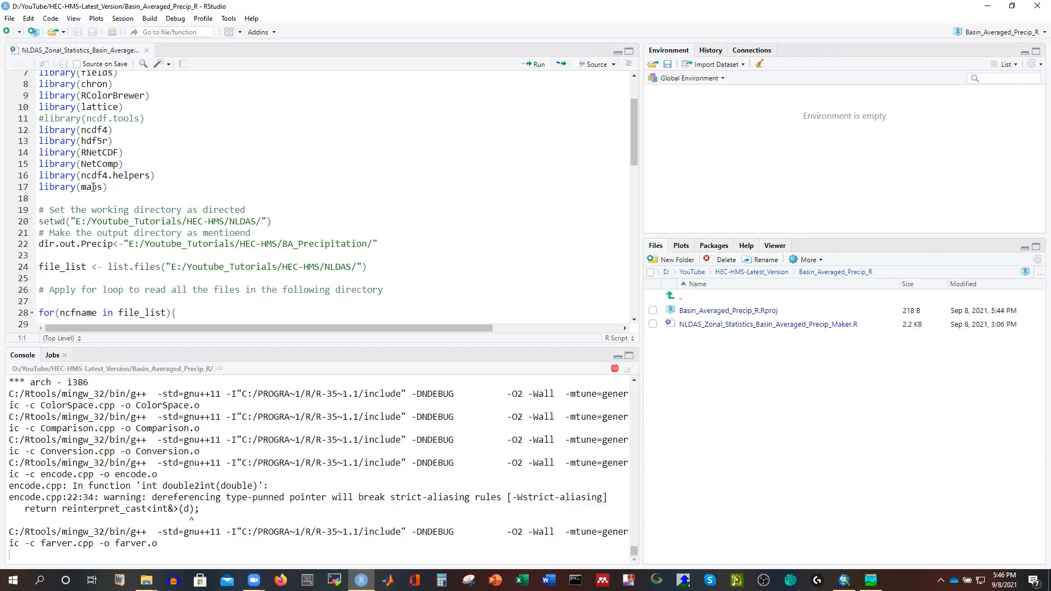
scroll(110, 182, down, 1)
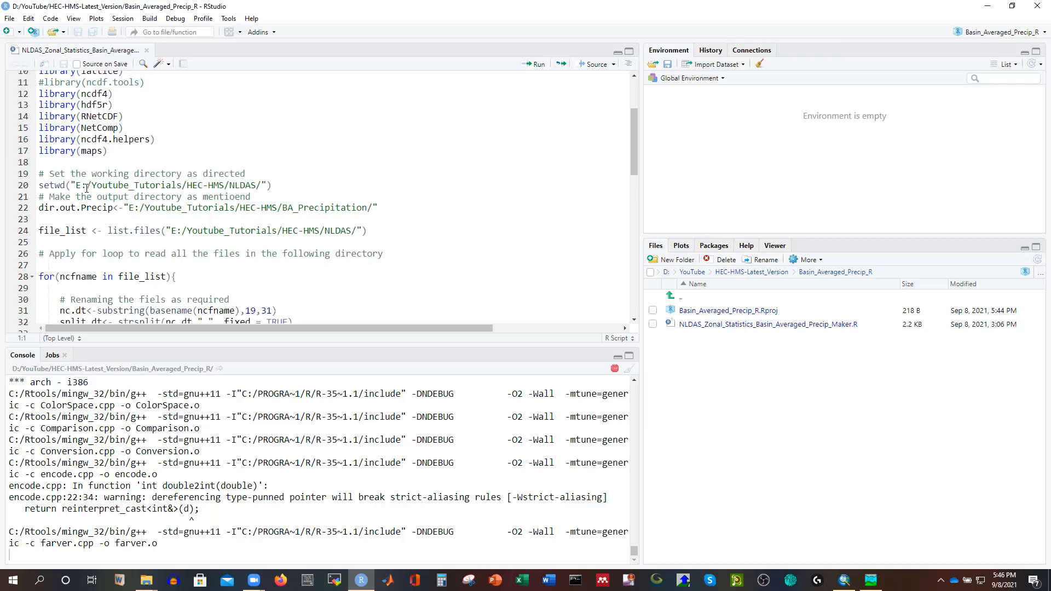
drag(77, 185, 258, 187)
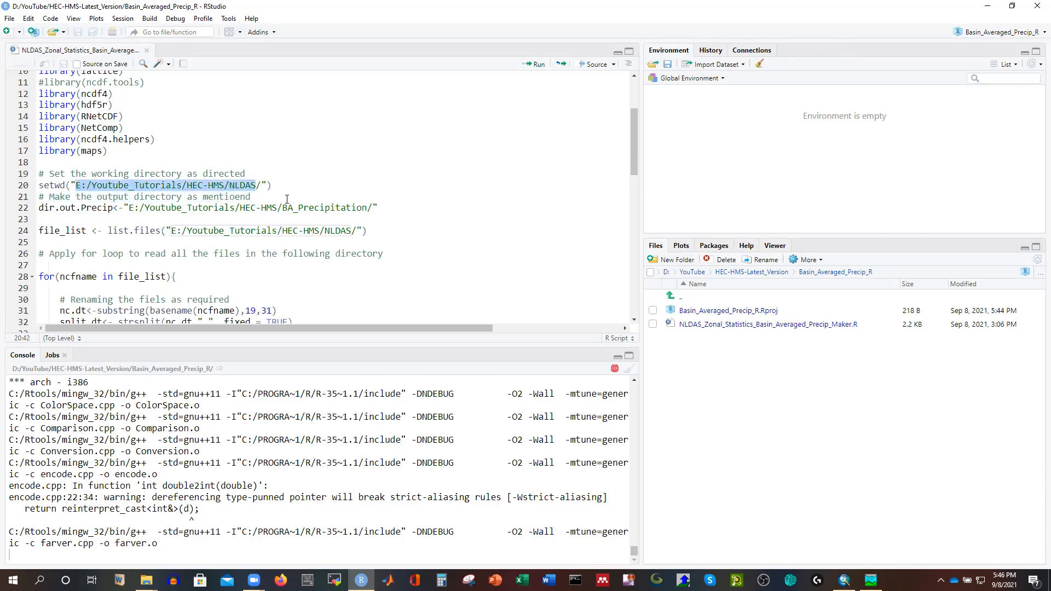
text(D:\YouTube\HEC-HMS-Latest_Version\NLDAS\NLDAS)
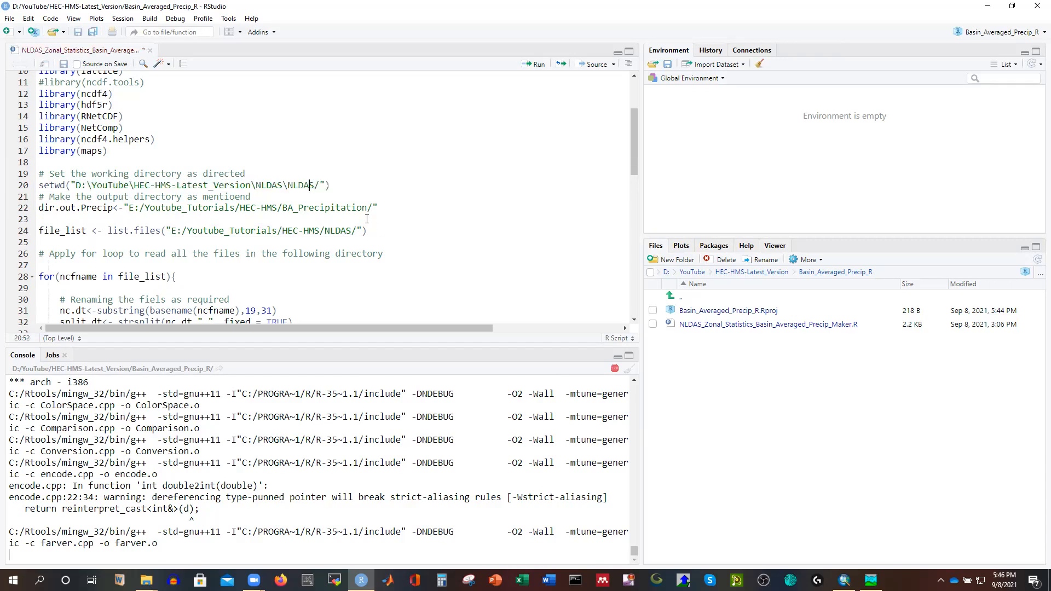
Change the backslashes in the setwd path to forward slashes, giving D:/YouTube/HEC-HMS-Latest_Version/NLDAS/NLDAS/
key(BackSpace)
text(/)
key(Left)
key(Left)
key(Left)
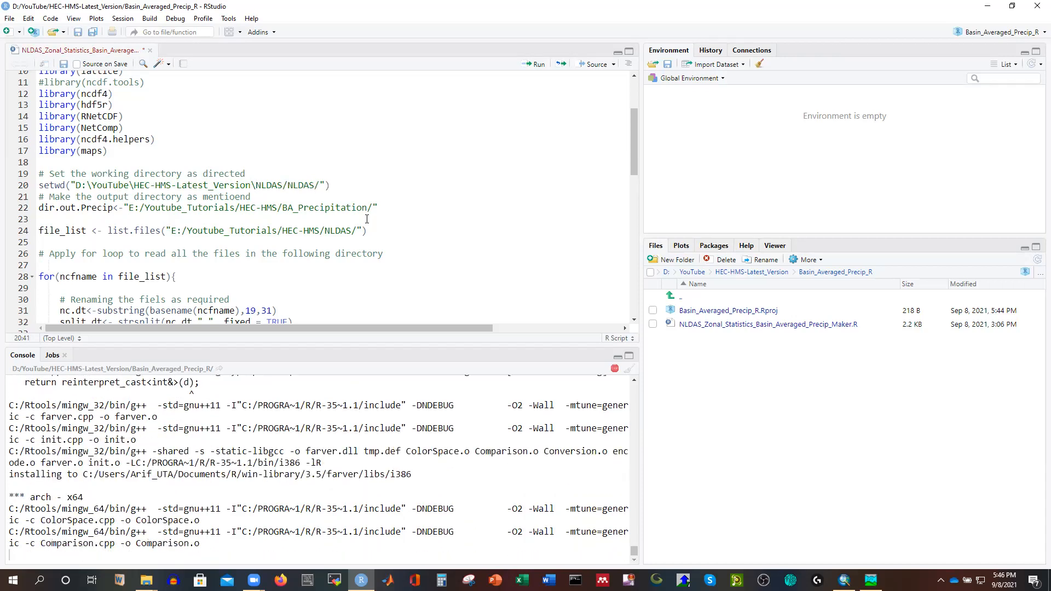
key(Delete)
text(/)
key(Left)
key(Left)
key(Left)
key(Left)
key(Left)
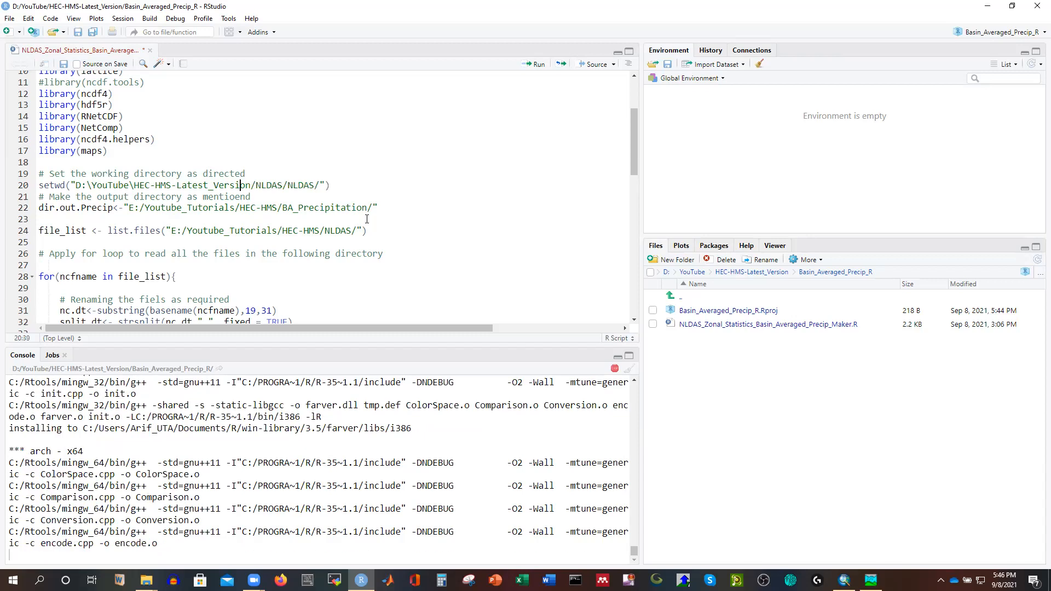
key(BackSpace)
text(/)
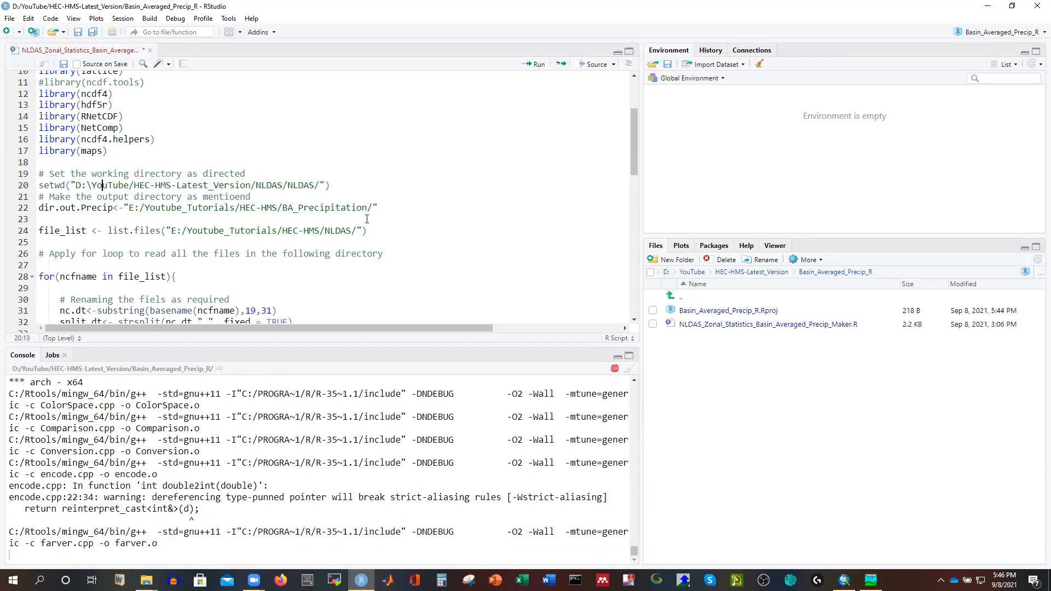
key(Delete)
text(/)
Set the dir.out.Precip output path to D:/YouTube/HEC-HMS-Latest_Version/BA_Precipitation/, reusing the base folder from setwd
scroll(378, 217, down, 1)
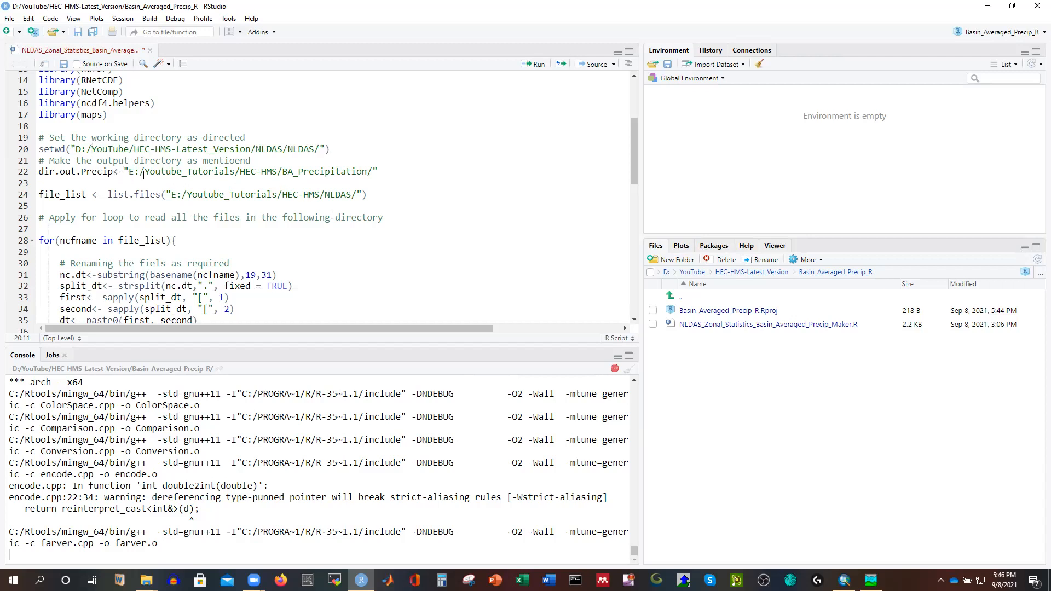
drag(79, 149, 250, 151)
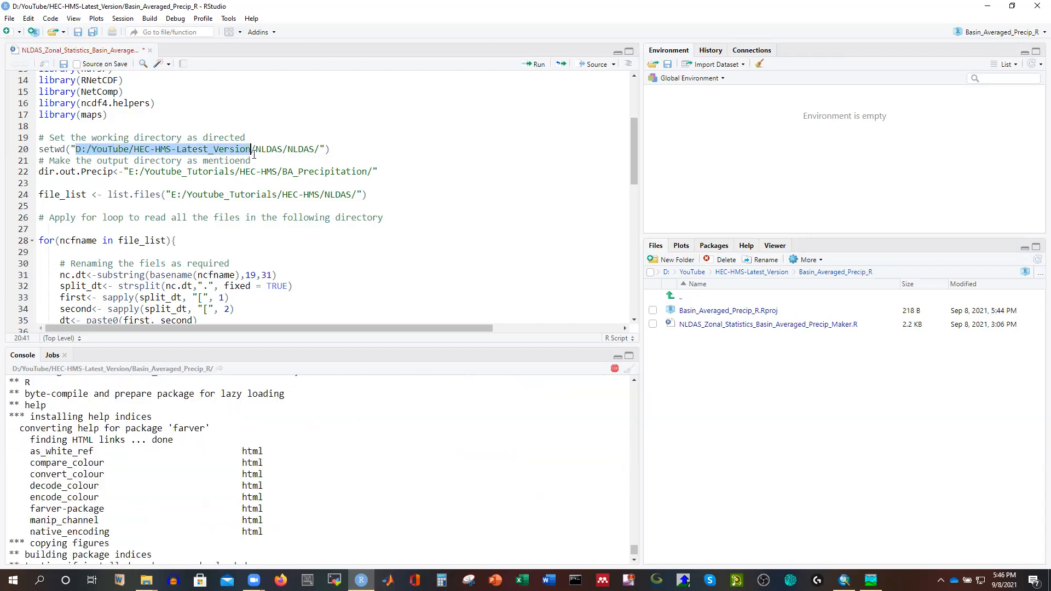
drag(127, 172, 277, 173)
text(D:/YouTube/HEC-HMS-Latest_Version)
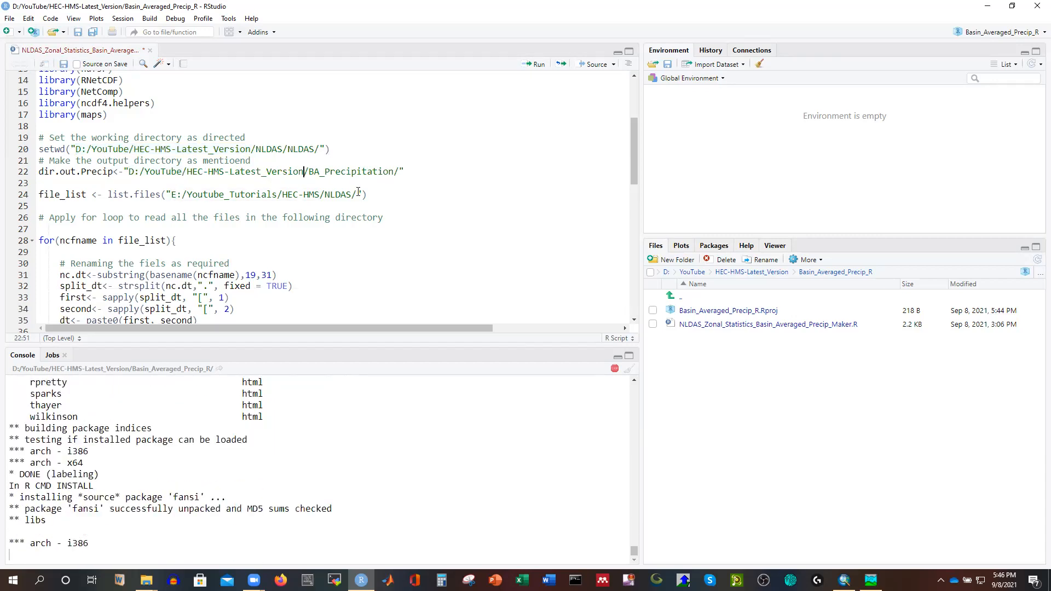
Create a folder named BA_Precipitation in HEC-HMS-Latest_Version, using the output folder name from the script
drag(394, 172, 309, 172)
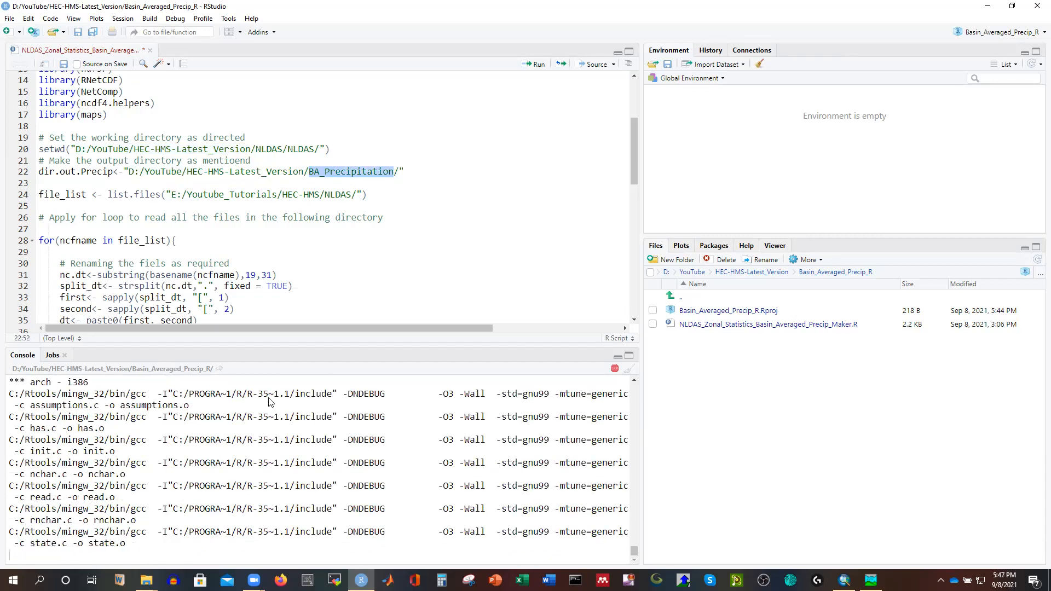
click(146, 580)
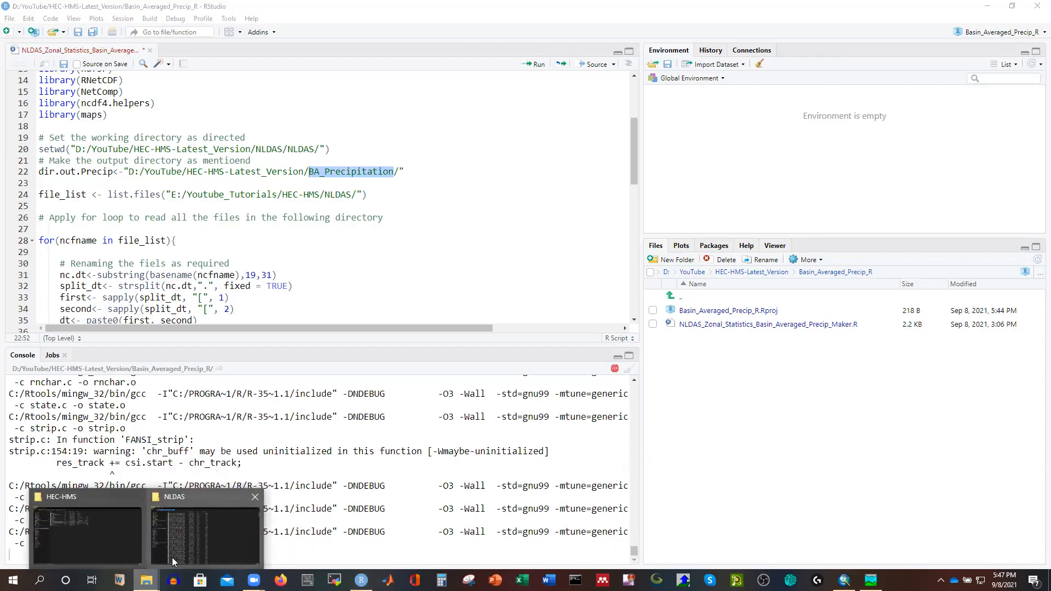
click(182, 534)
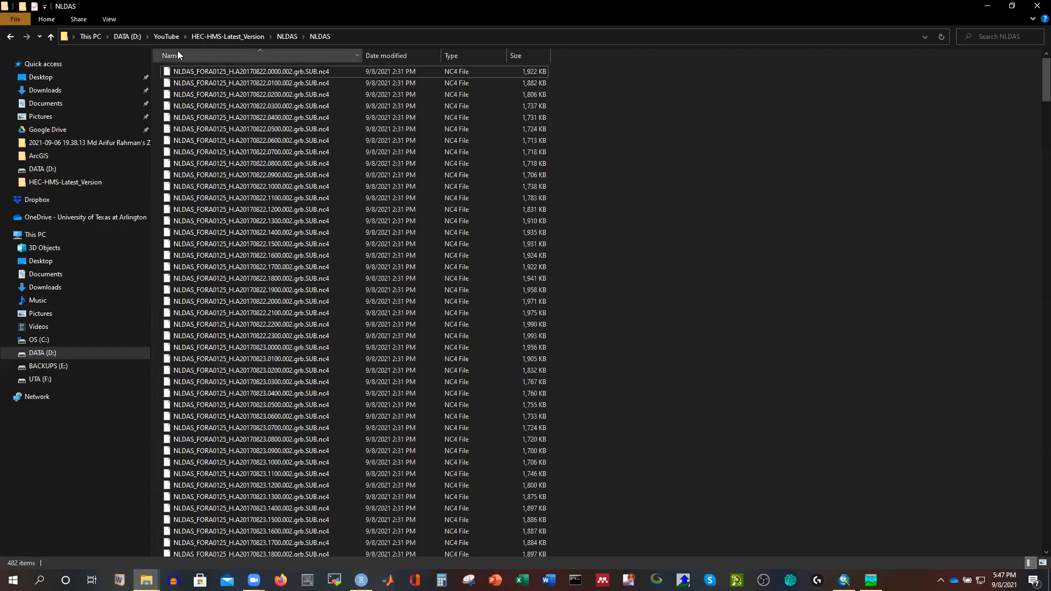
click(248, 36)
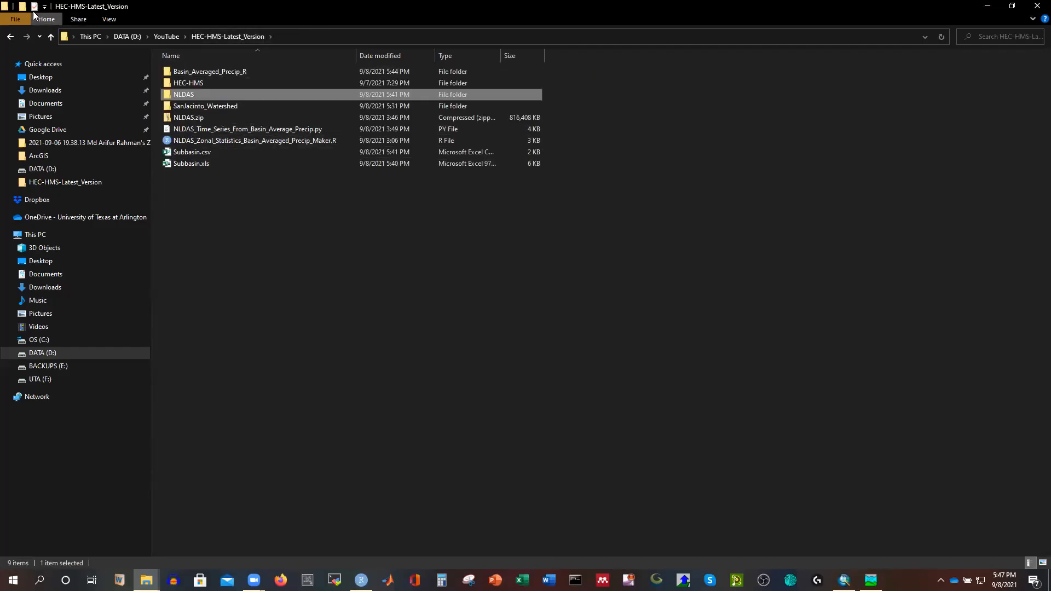
key(ctrl+shift+n)
text(BA_Precipitation)
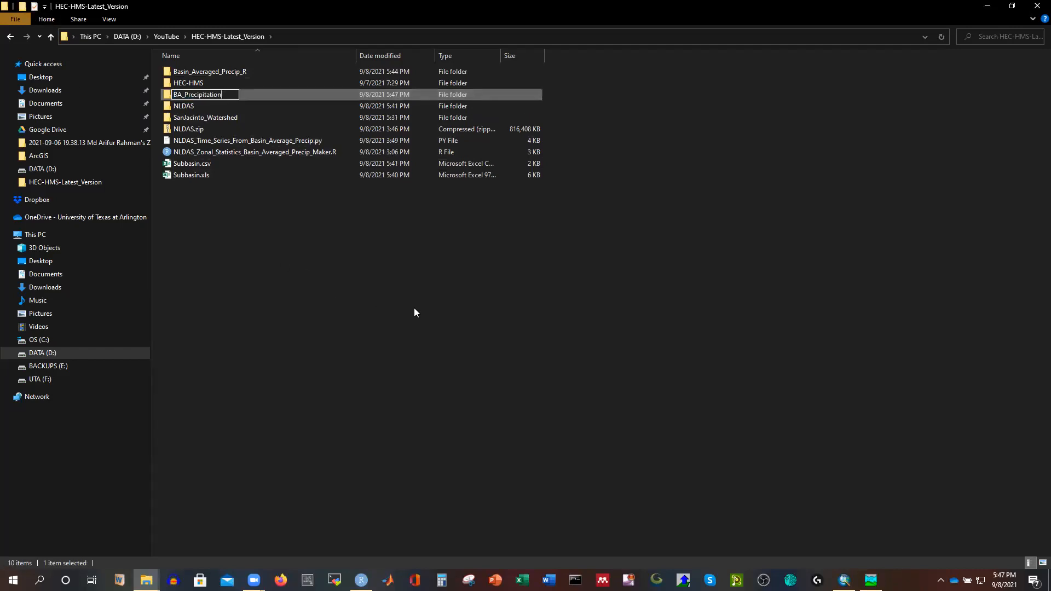
key(Return)
click(418, 273)
Back in RStudio, replace the path in the script's list.files call with D:/YouTube/HEC-HMS-Latest_Version/NLDAS/NLDAS/, copied from the setwd line
click(361, 580)
click(414, 172)
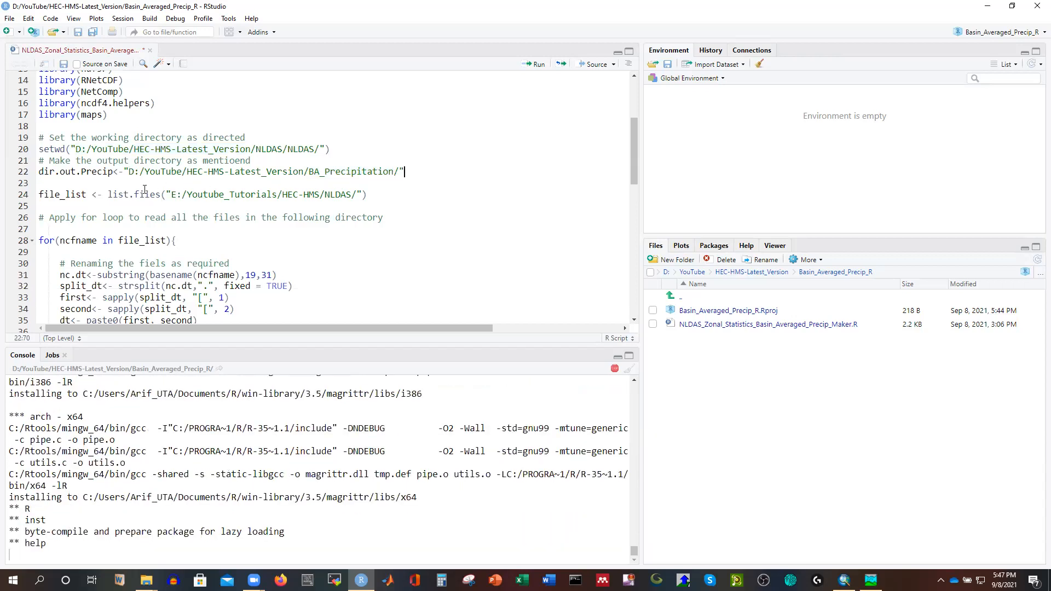
click(76, 149)
drag(76, 149, 319, 148)
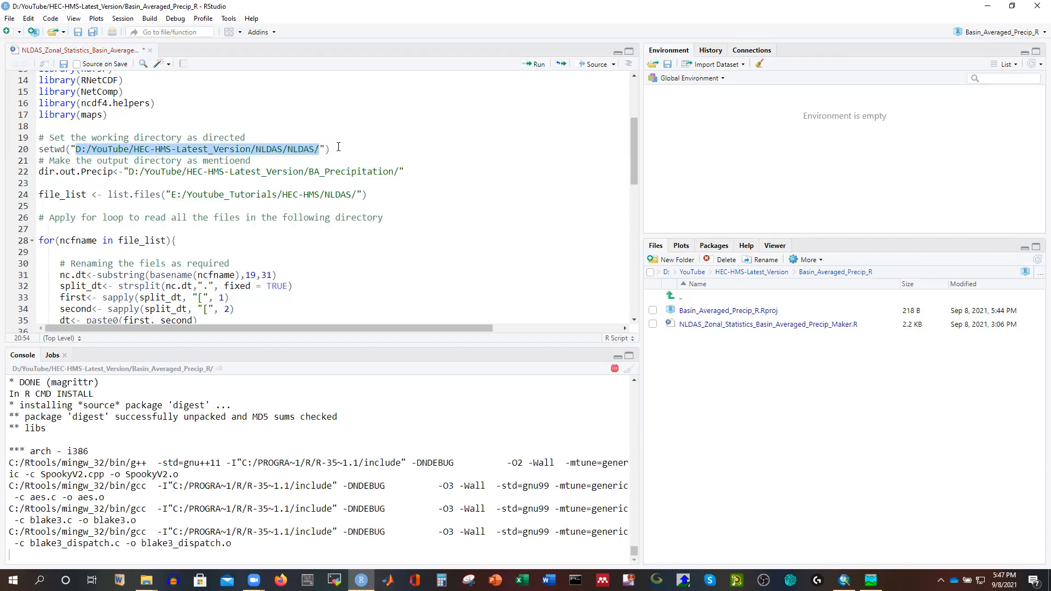
click(173, 196)
drag(173, 196, 357, 195)
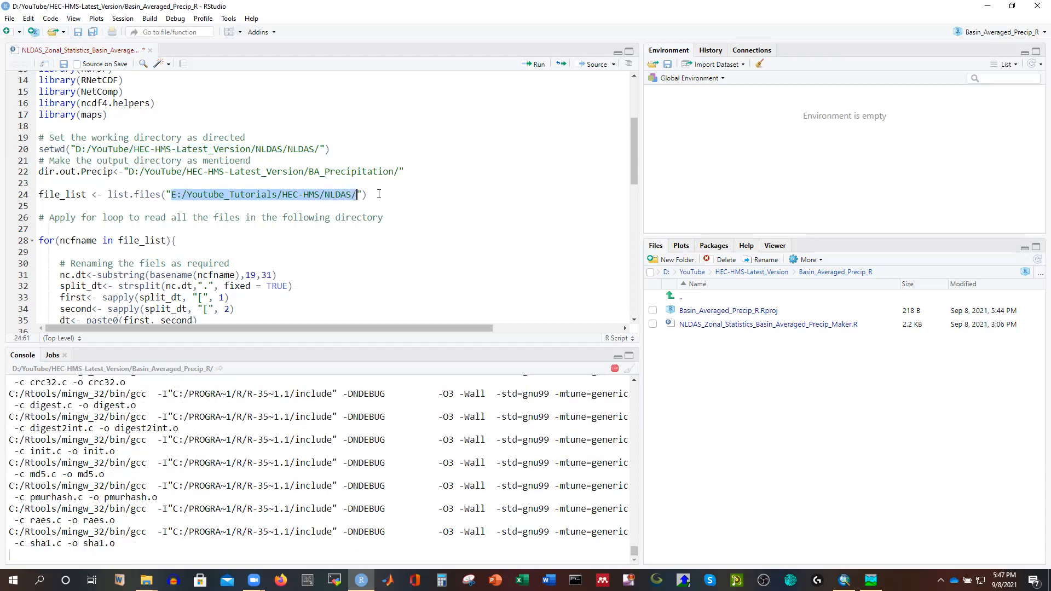
text(D:/YouTube/HEC-HMS-Latest_Version/NLDAS/NLDAS/)
Compare the script's file-renaming lines with the names of the NC4 files in the inner NLDAS folder
scroll(423, 211, down, 1)
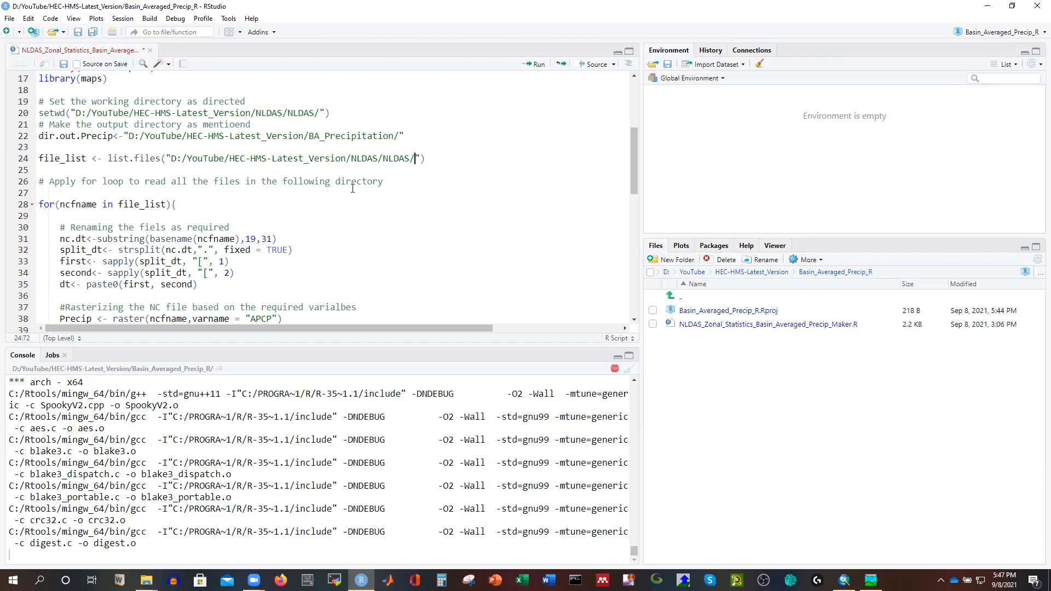
scroll(353, 188, down, 2)
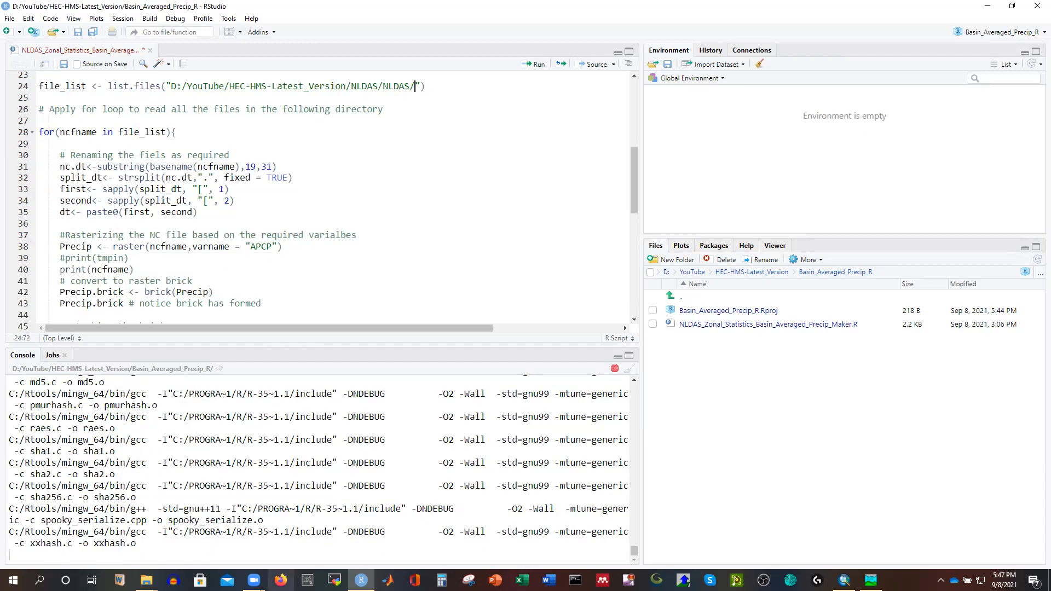
mouse_move(146, 580)
click(210, 534)
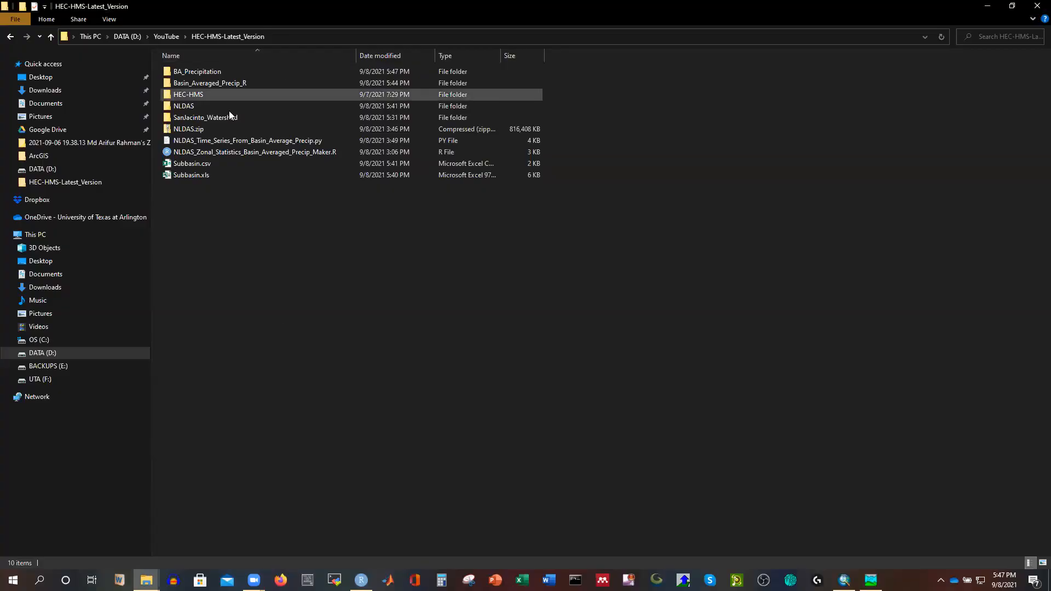
double_click(190, 107)
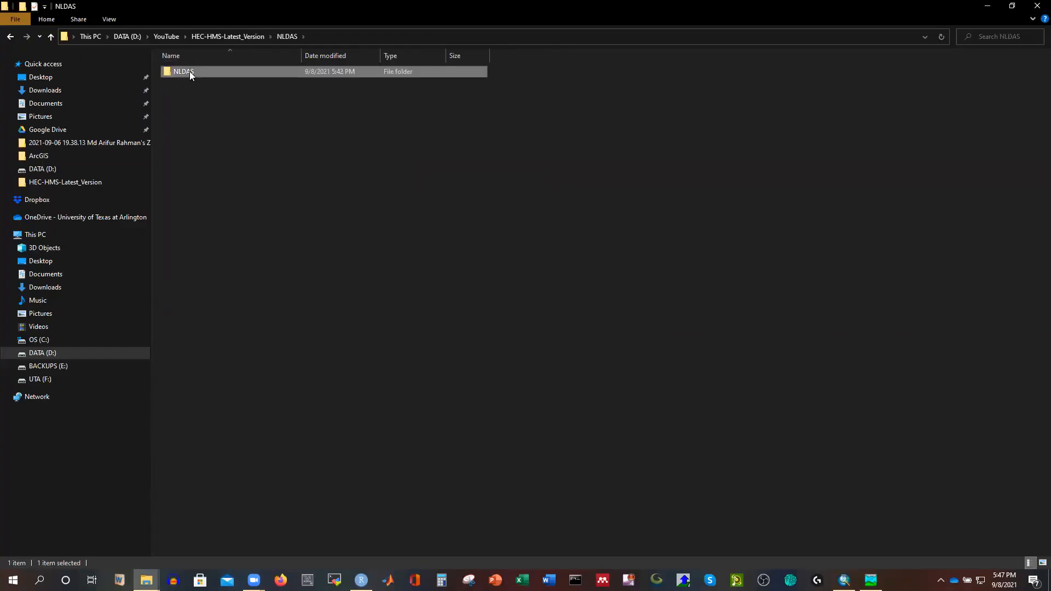
double_click(189, 72)
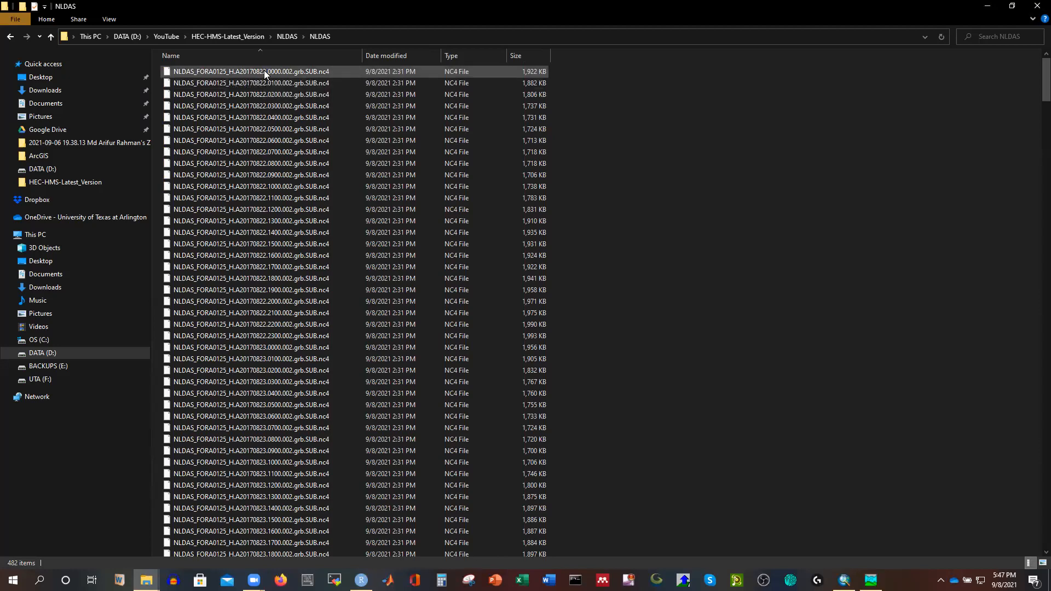
click(988, 7)
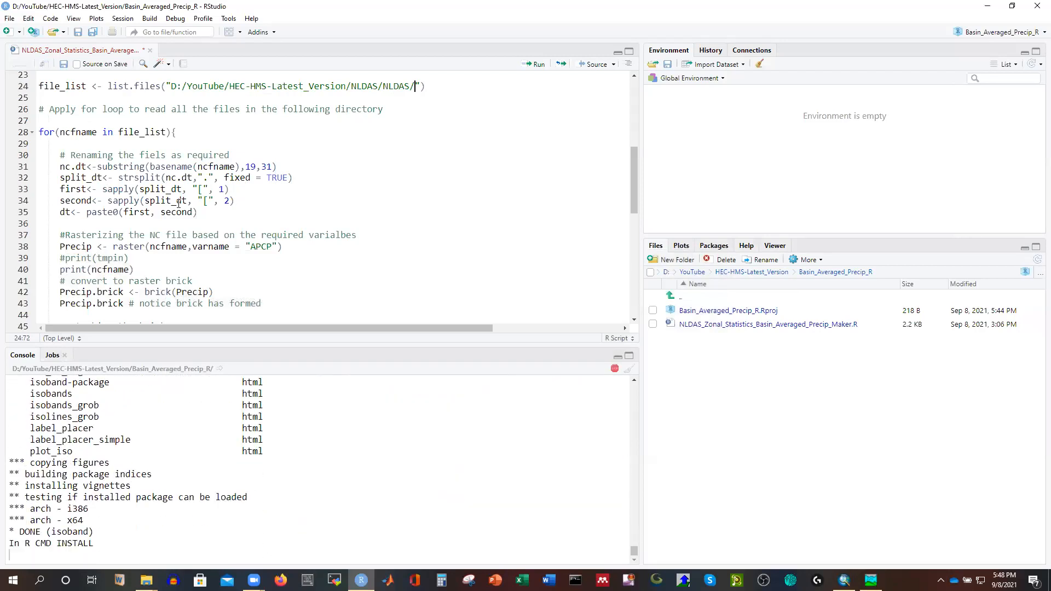
Review the loop's code for renaming, rasterizing the APCP variable, brick stacking, projection and zonal statistics extraction
scroll(178, 203, down, 1)
click(211, 173)
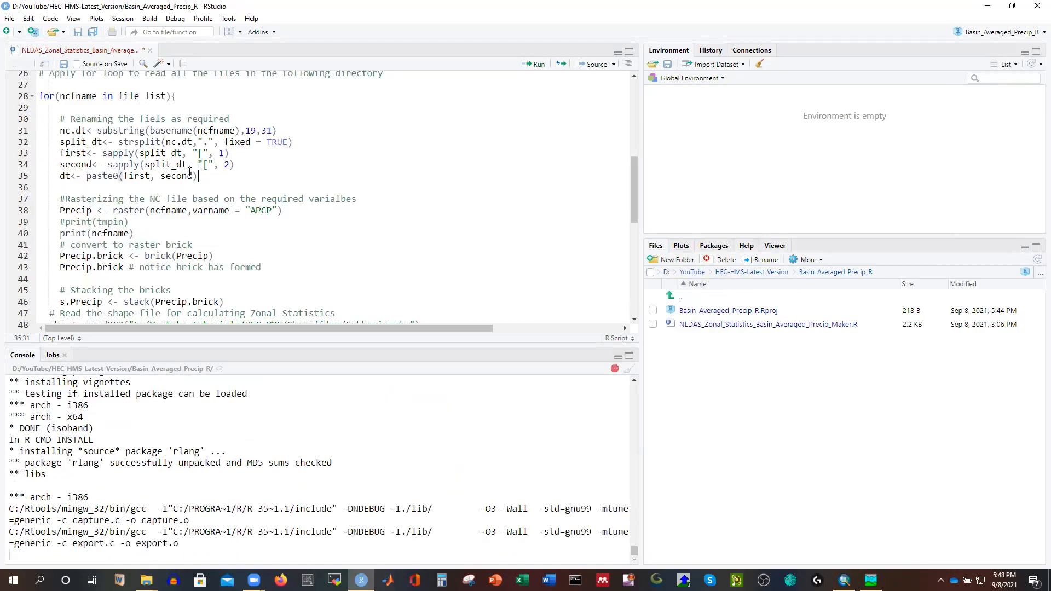
scroll(273, 174, down, 1)
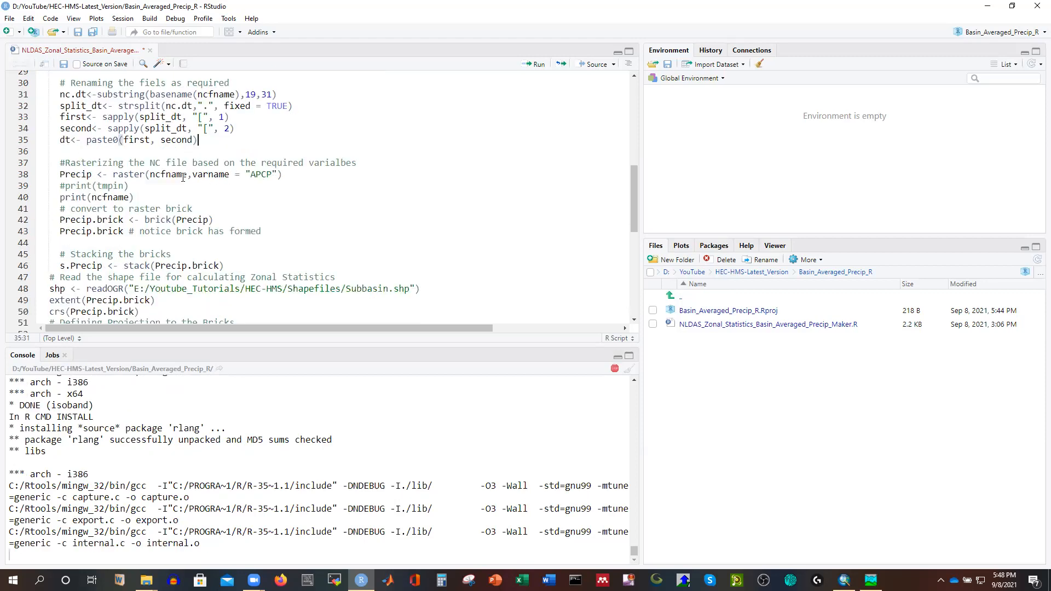
click(126, 175)
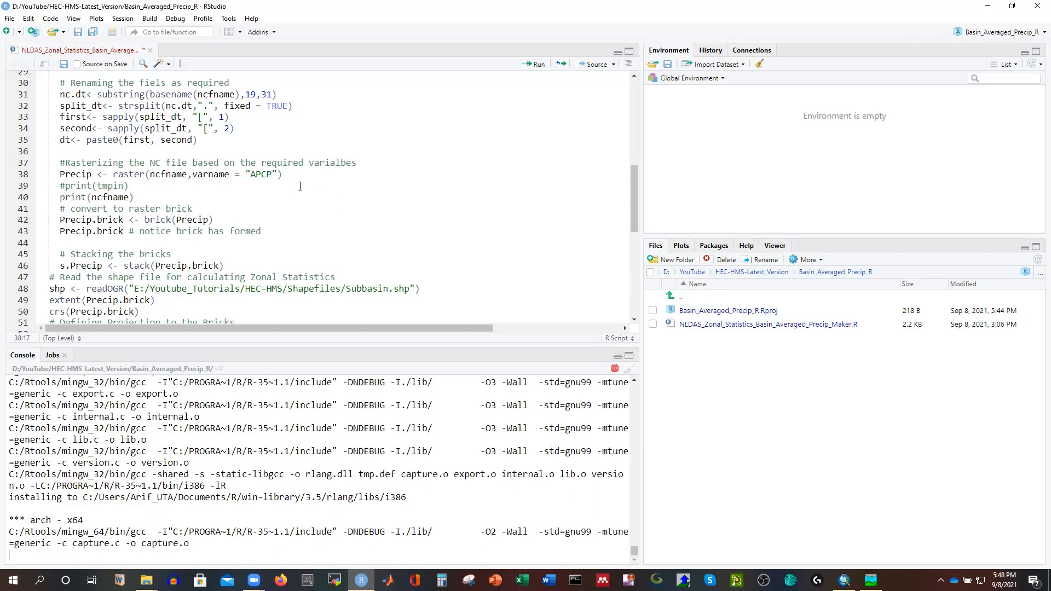
click(128, 174)
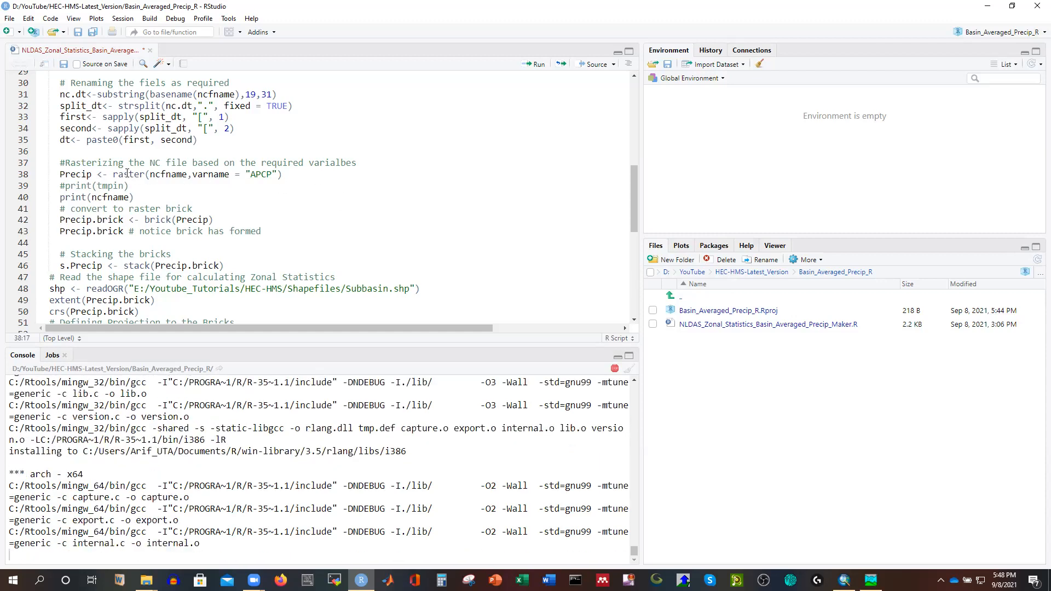
click(145, 174)
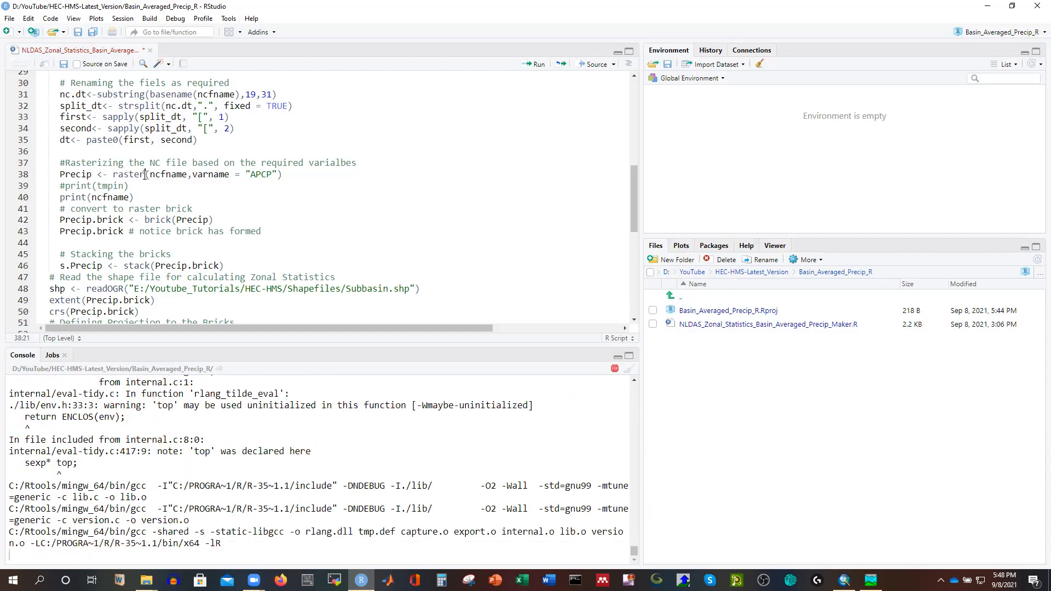
click(169, 174)
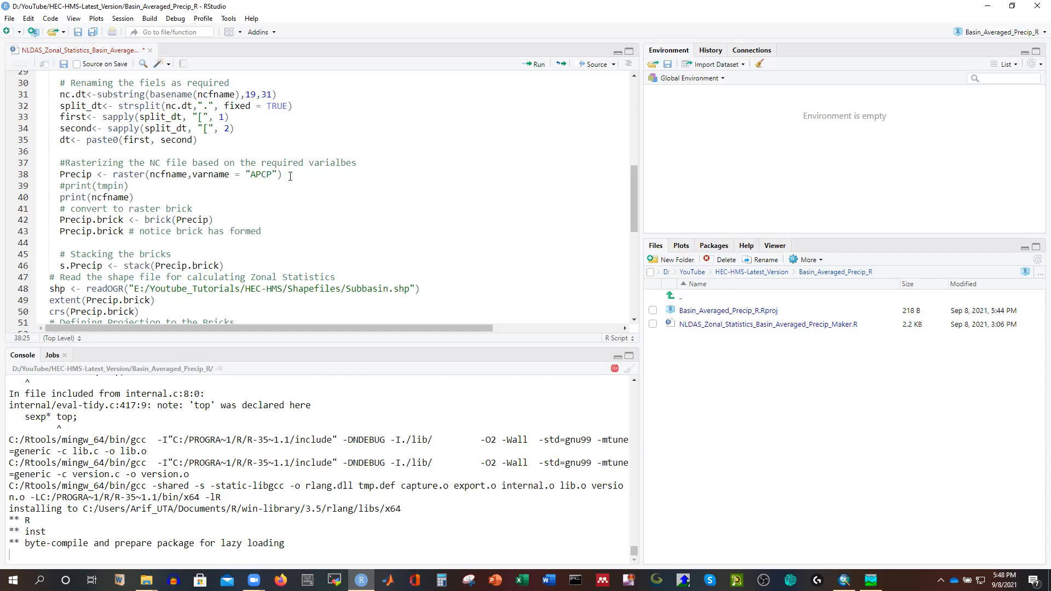
scroll(233, 183, down, 1)
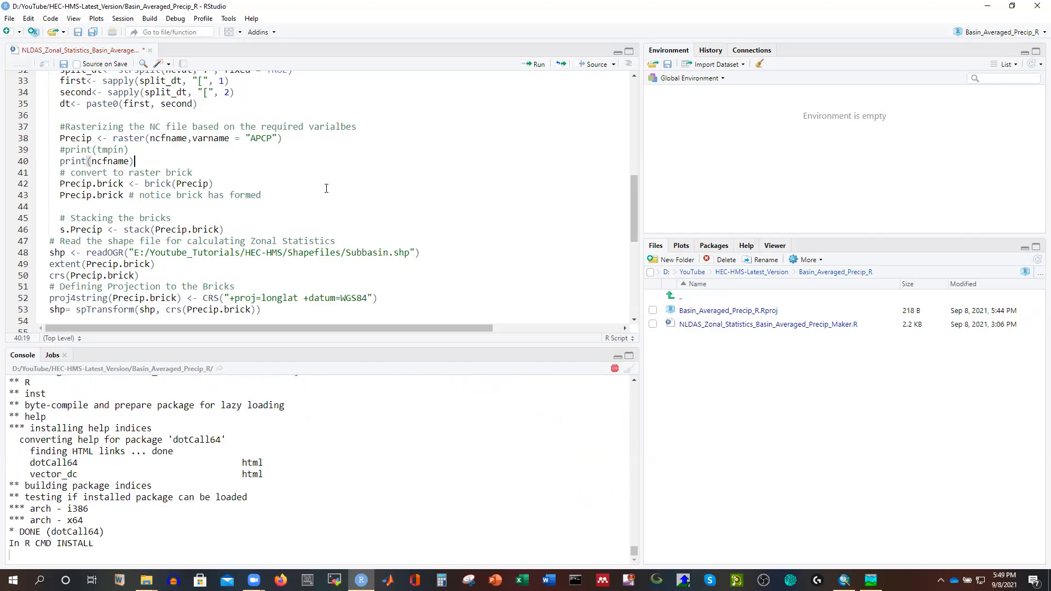
scroll(297, 196, down, 1)
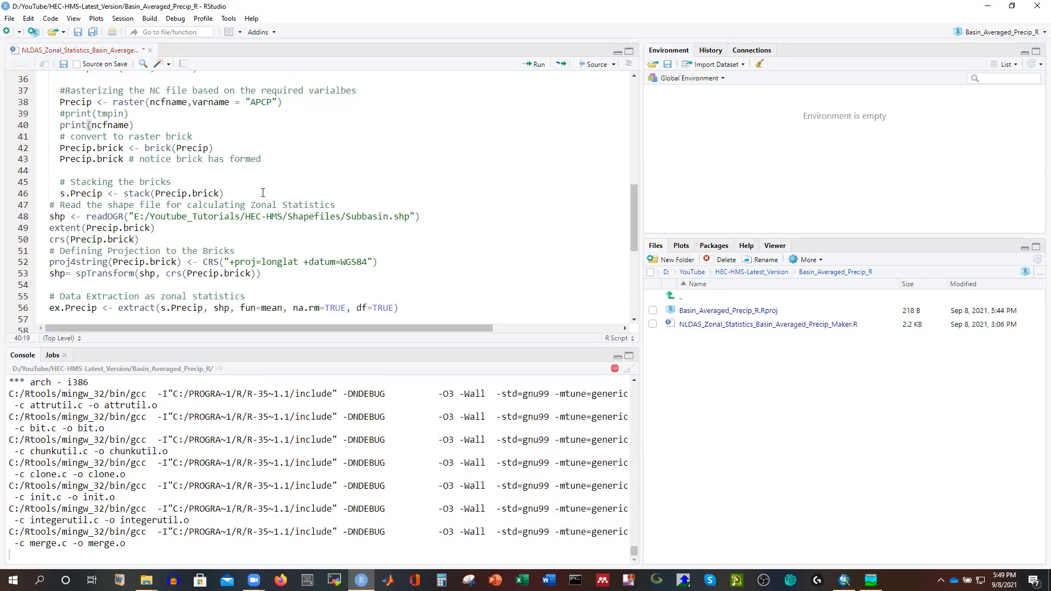
scroll(244, 188, down, 2)
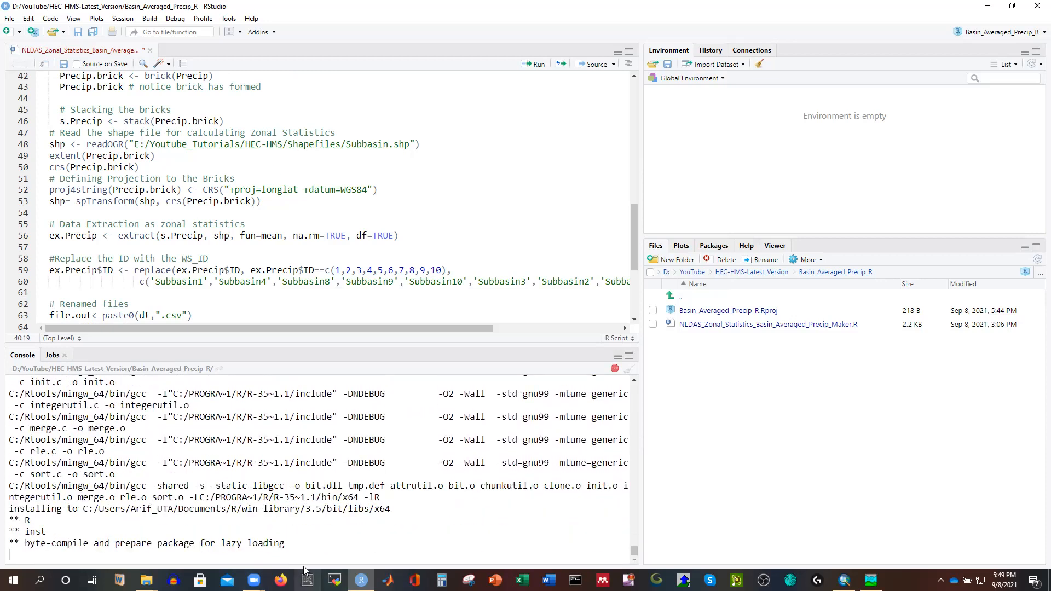
Copy the full path of Subbasin_01.shp in the HEC-HMS Shapefiles folder from the file's properties in File Explorer
mouse_move(146, 579)
click(180, 545)
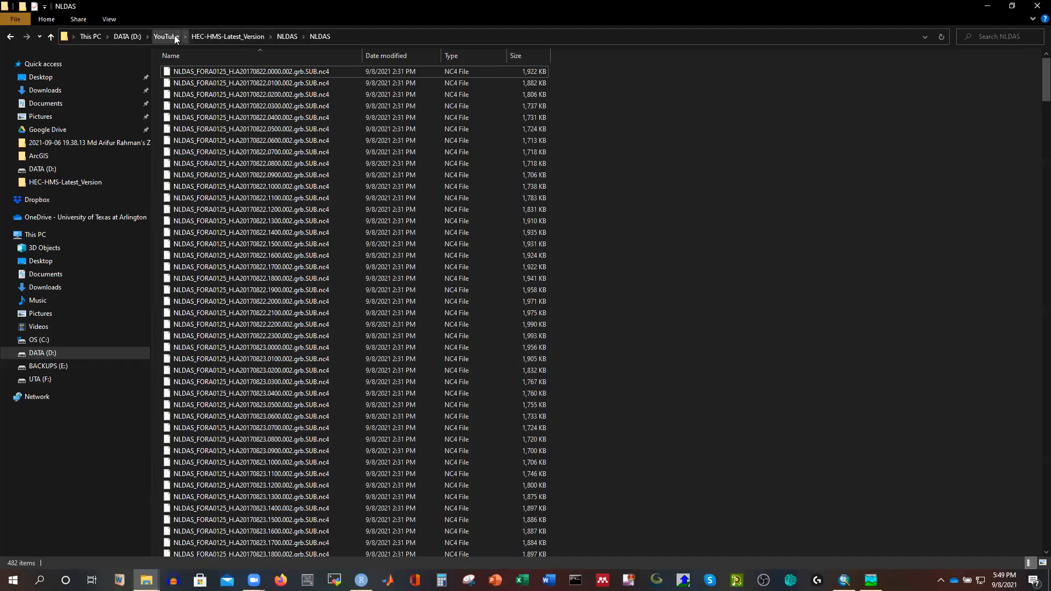
click(214, 36)
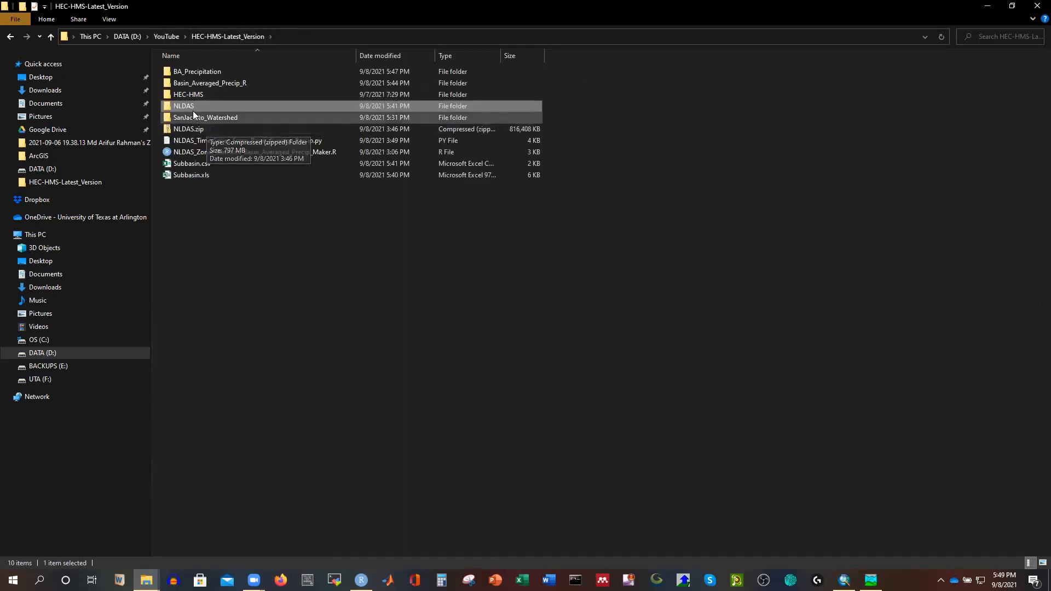
double_click(204, 94)
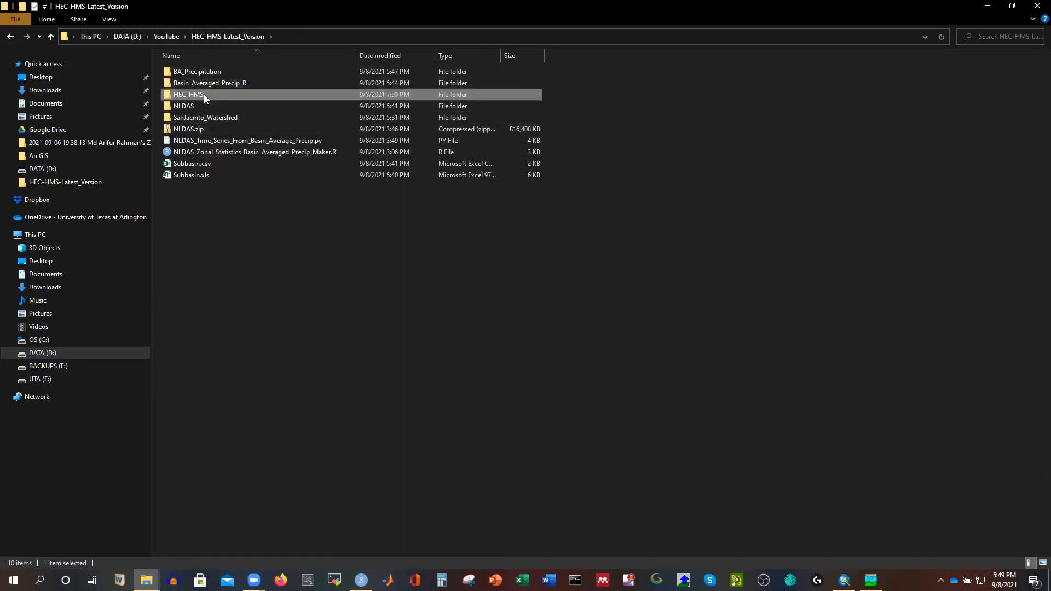
double_click(201, 95)
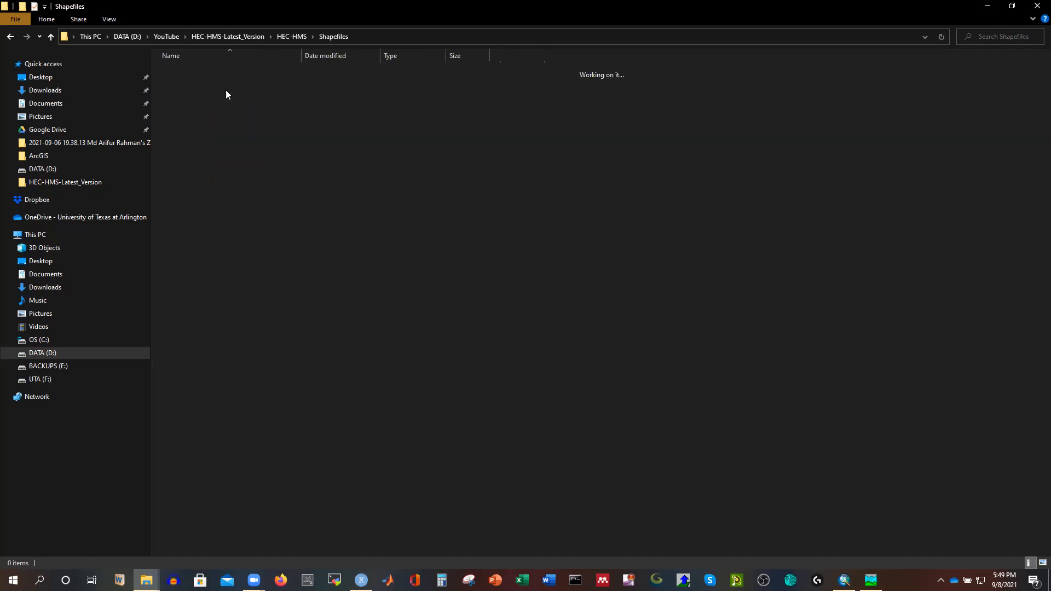
click(375, 36)
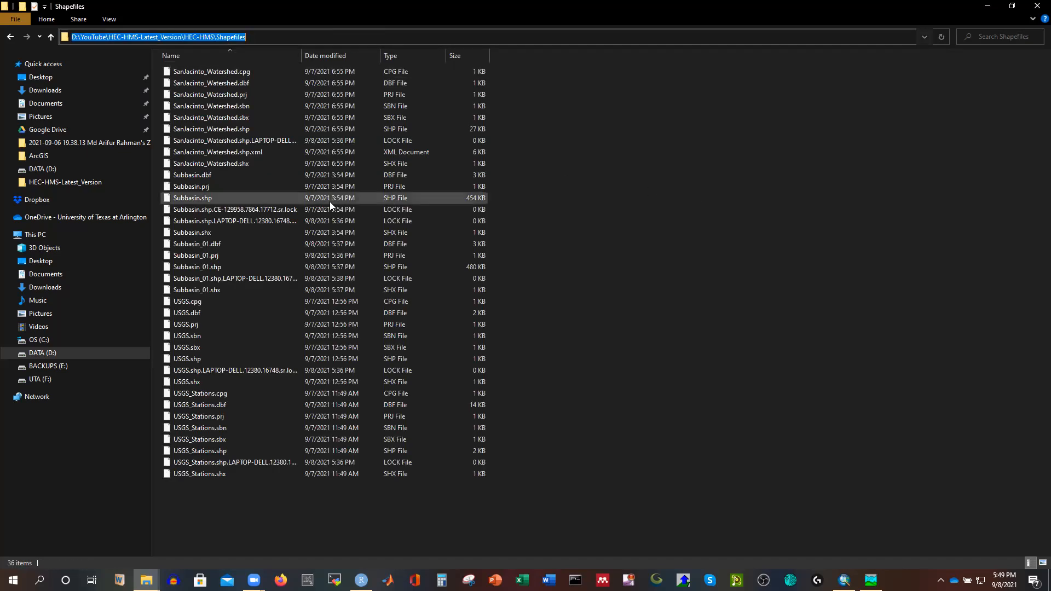
right_click(191, 267)
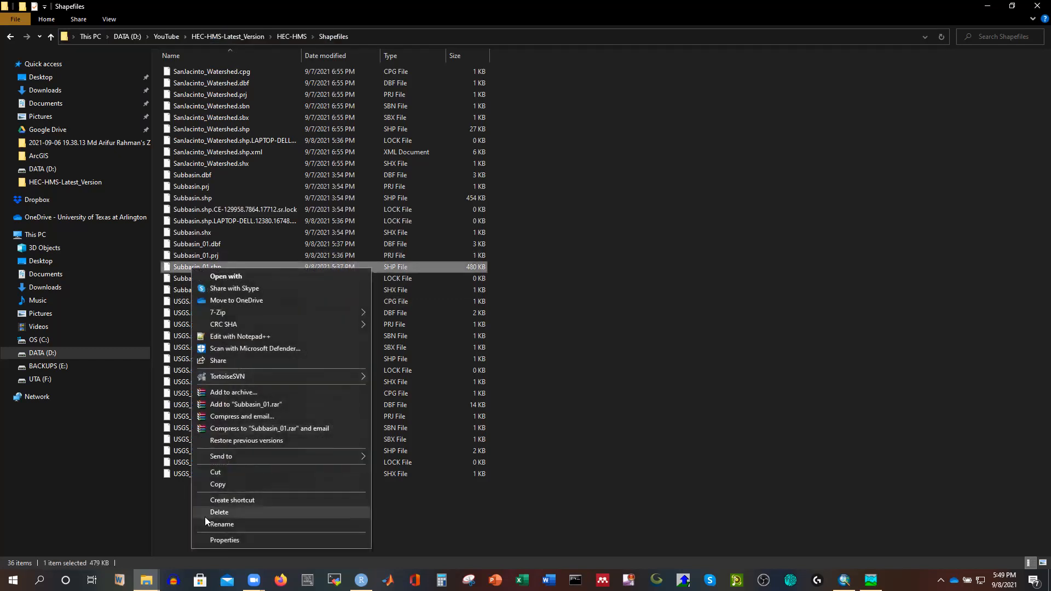
click(217, 540)
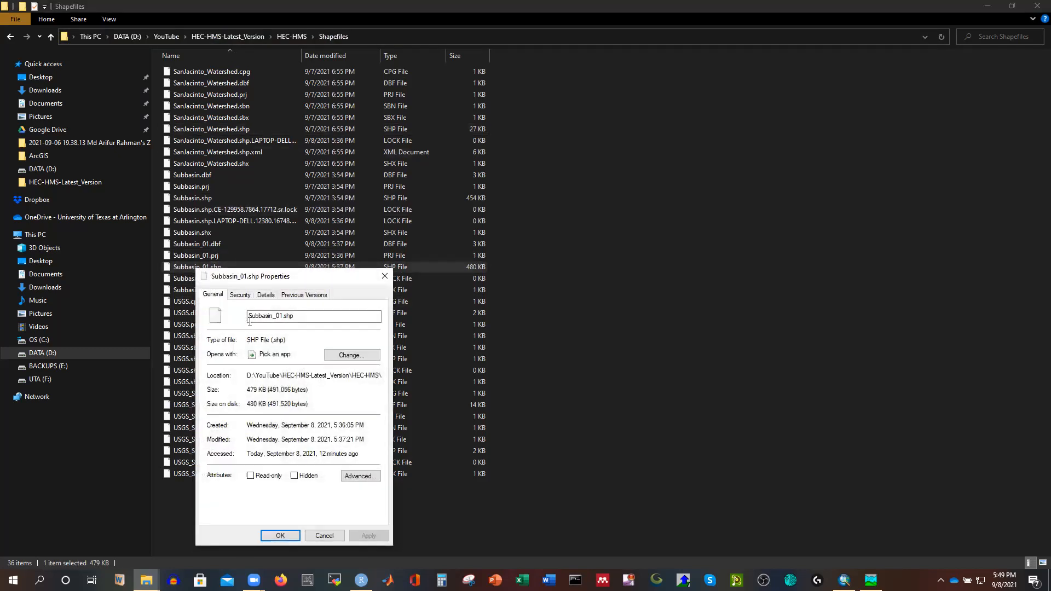
click(241, 295)
drag(251, 312, 413, 314)
key(ctrl+c)
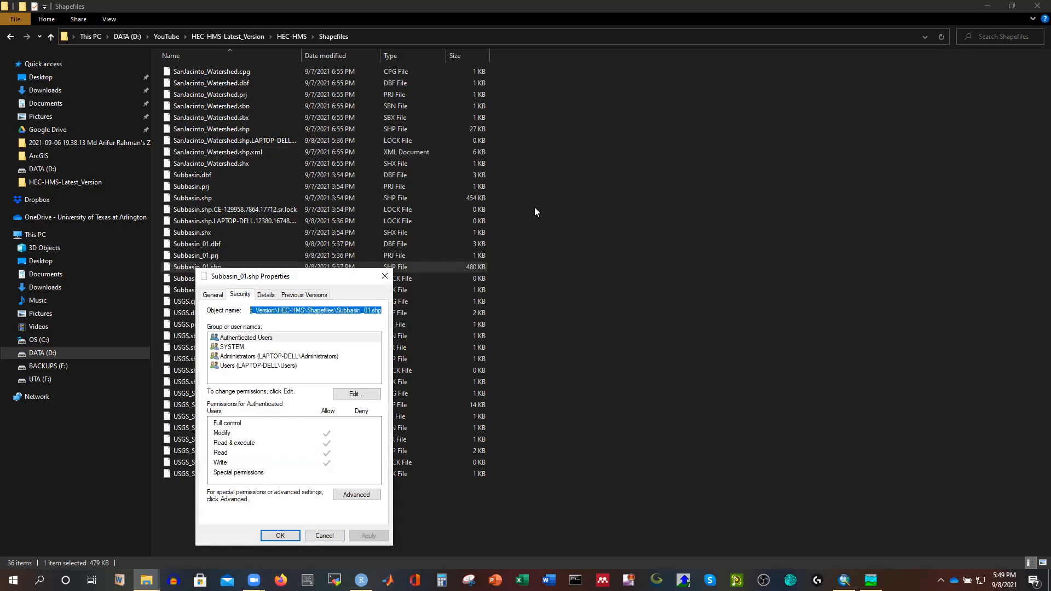
click(324, 535)
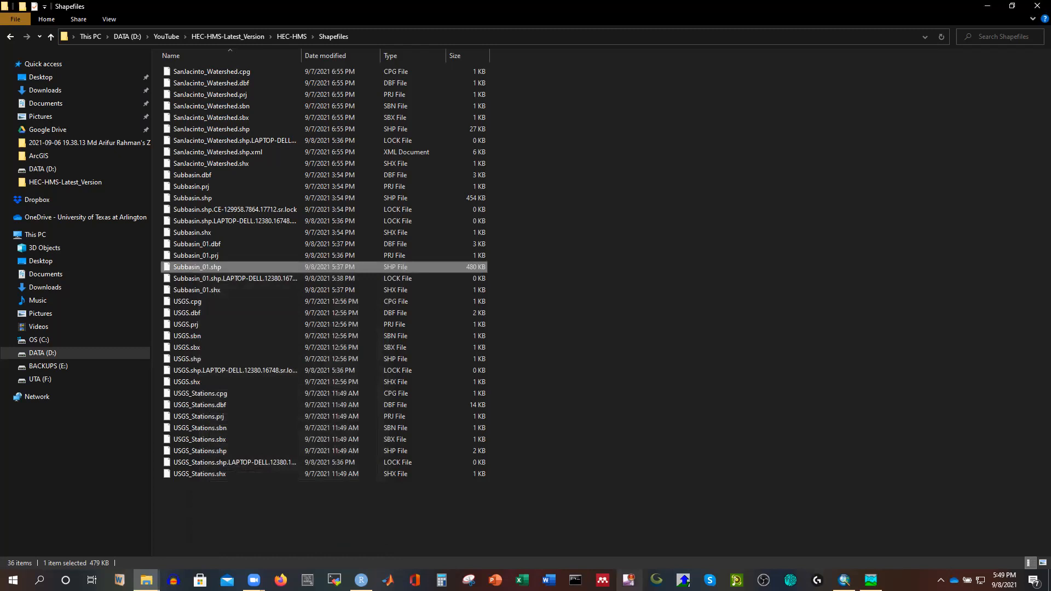
Back in RStudio, replace the shapefile path in the readOGR call with the copied path D:\YouTube\HEC-HMS-Latest_Version\HEC-HMS\Shapefiles\Subbasin_01.shp
click(361, 580)
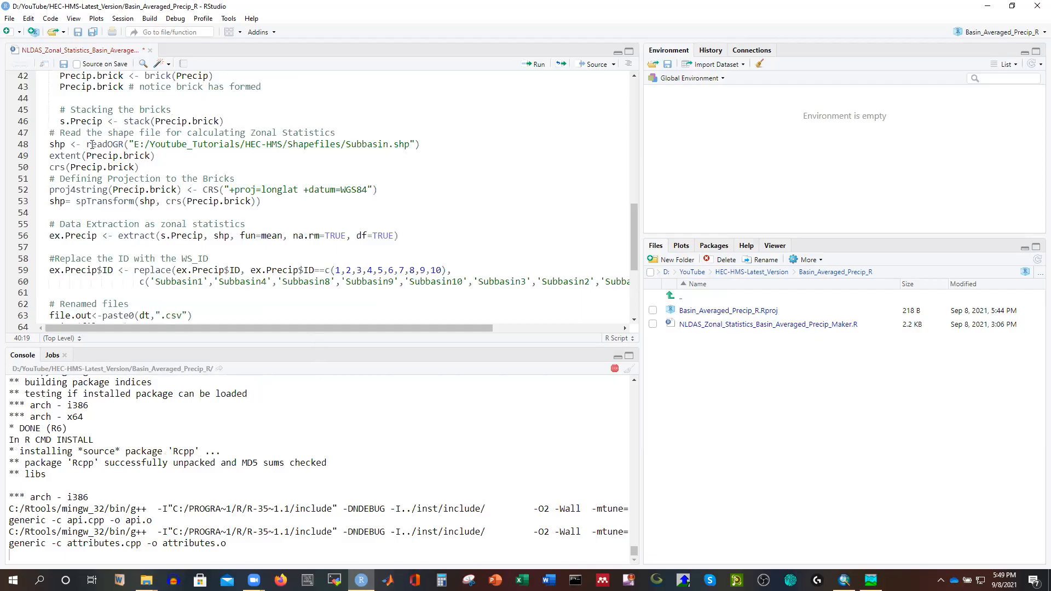
drag(134, 144, 409, 144)
key(ctrl+v)
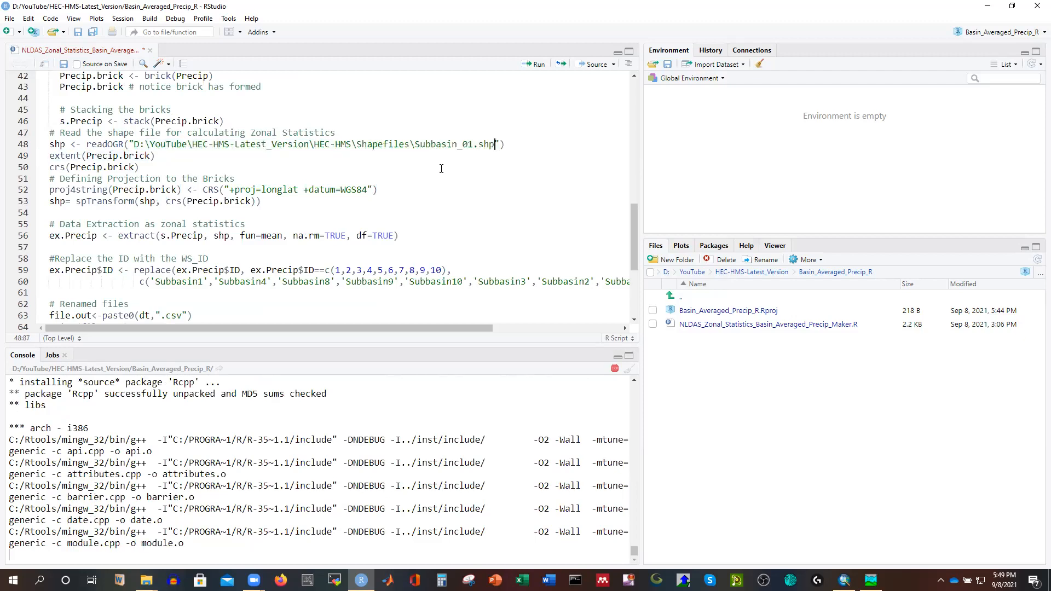
Change the backslashes in the readOGR path to forward slashes, giving D:/YouTube/HEC-HMS-Latest_Version/HEC-HMS/Shapefiles/Subbasin_01.shp
key(Left)
key(Left)
key(Left)
key(Left)
key(Left)
key(Left)
key(Left)
key(BackSpace)
text(/)
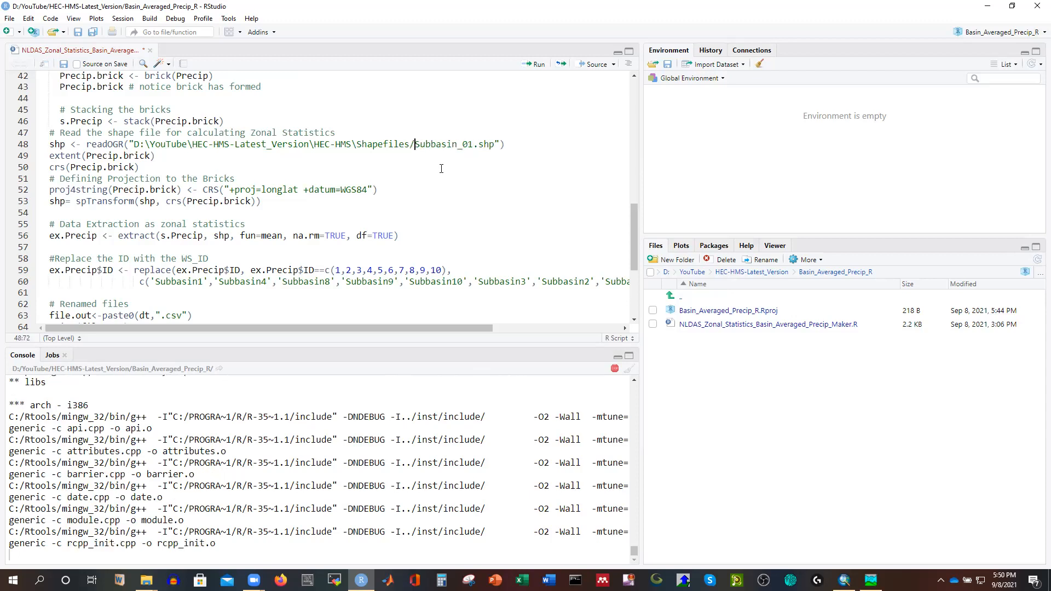
key(Left)
key(BackSpace)
text(/)
key(BackSpace)
text(/)
key(Left)
key(Left)
key(Left)
key(Left)
key(Left)
key(Left)
key(Left)
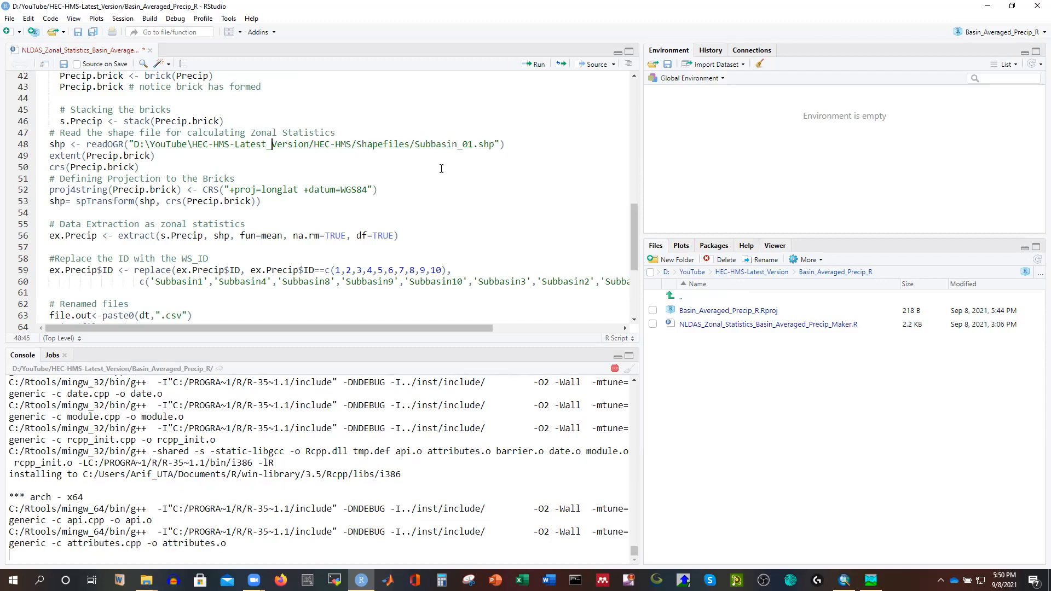
key(BackSpace)
text(/)
key(Left)
key(Left)
key(Left)
key(Left)
key(Left)
key(BackSpace)
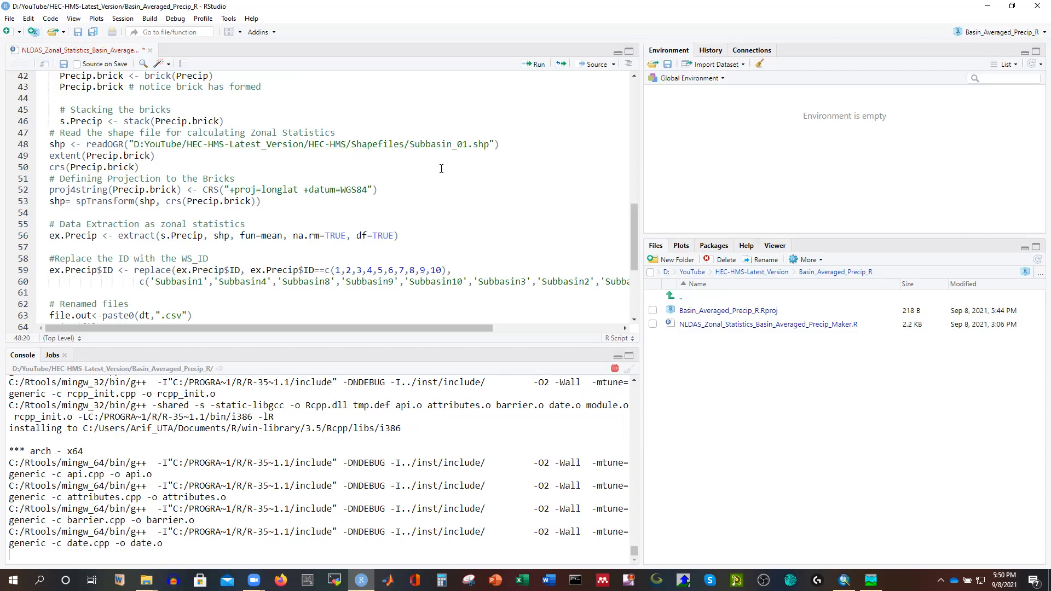
text(\)
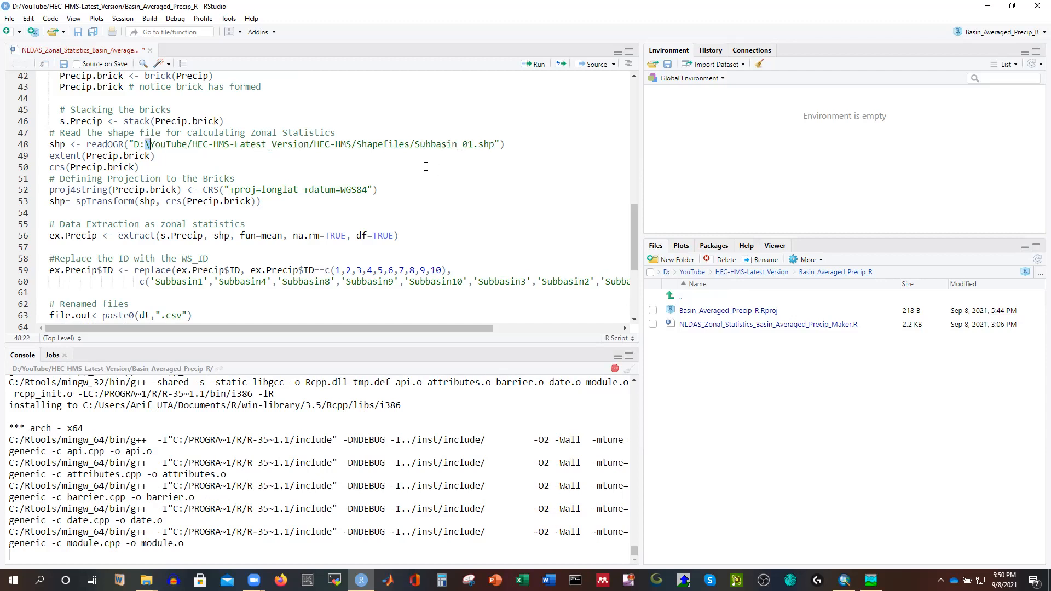
key(BackSpace)
text(/)
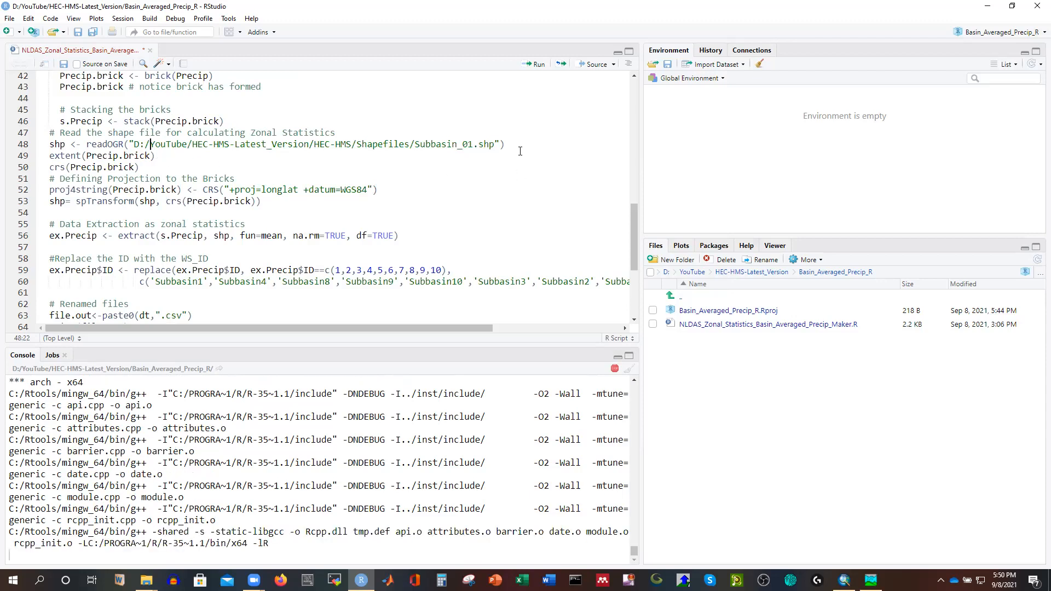
click(519, 147)
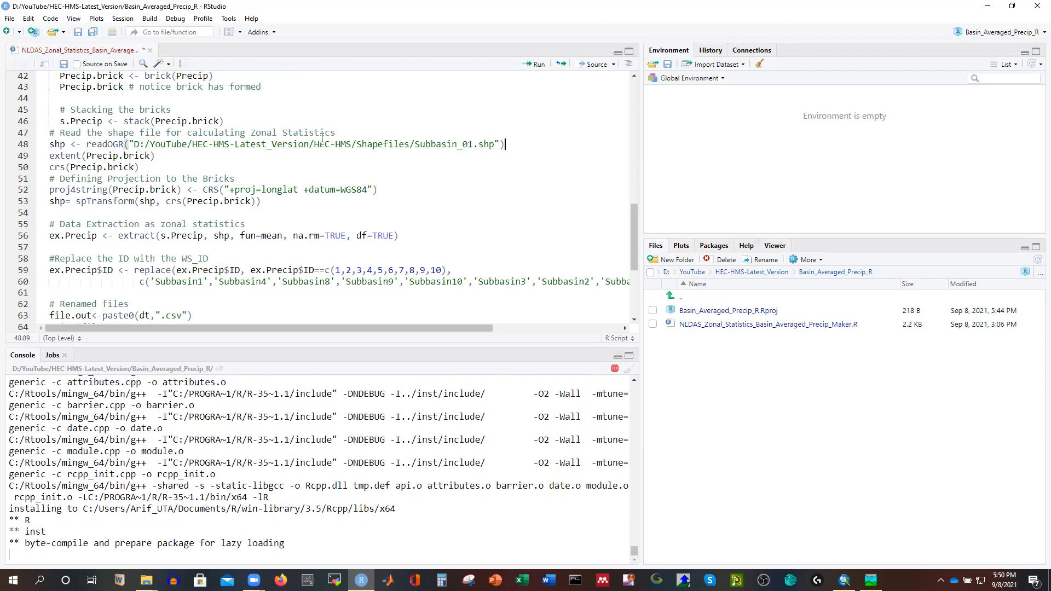
Review the script's APCP raster variable, projection and spTransform lines, and the fun and shp arguments of the extract call
scroll(322, 137, up, 5)
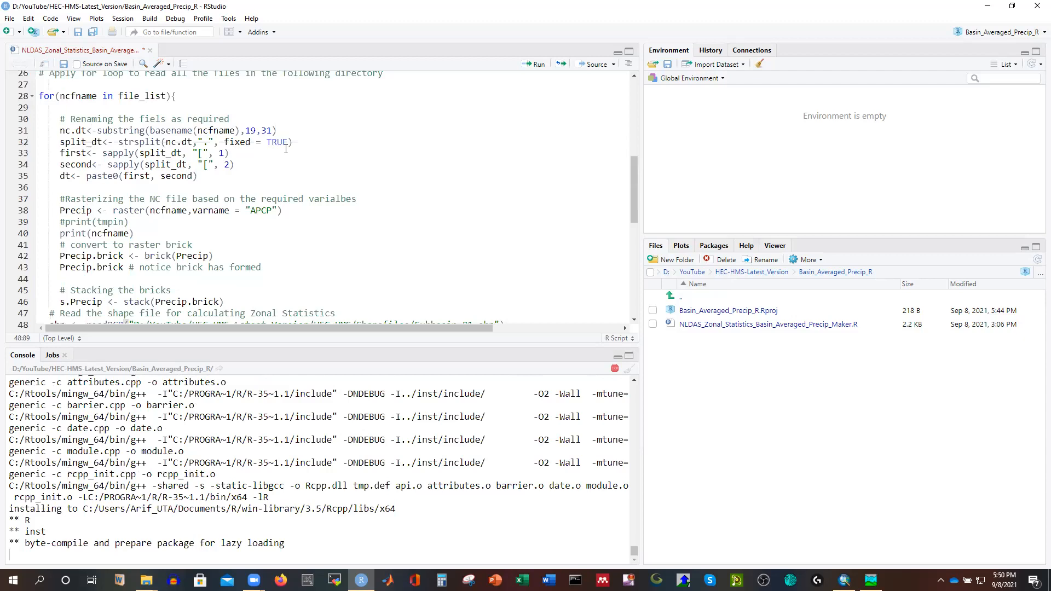
scroll(328, 164, down, 1)
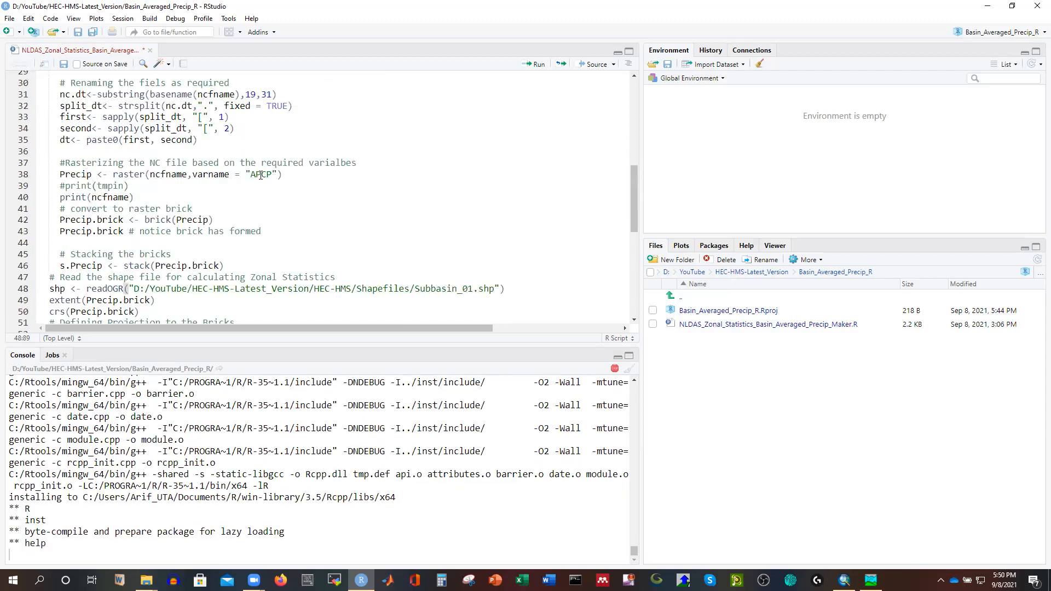
click(259, 176)
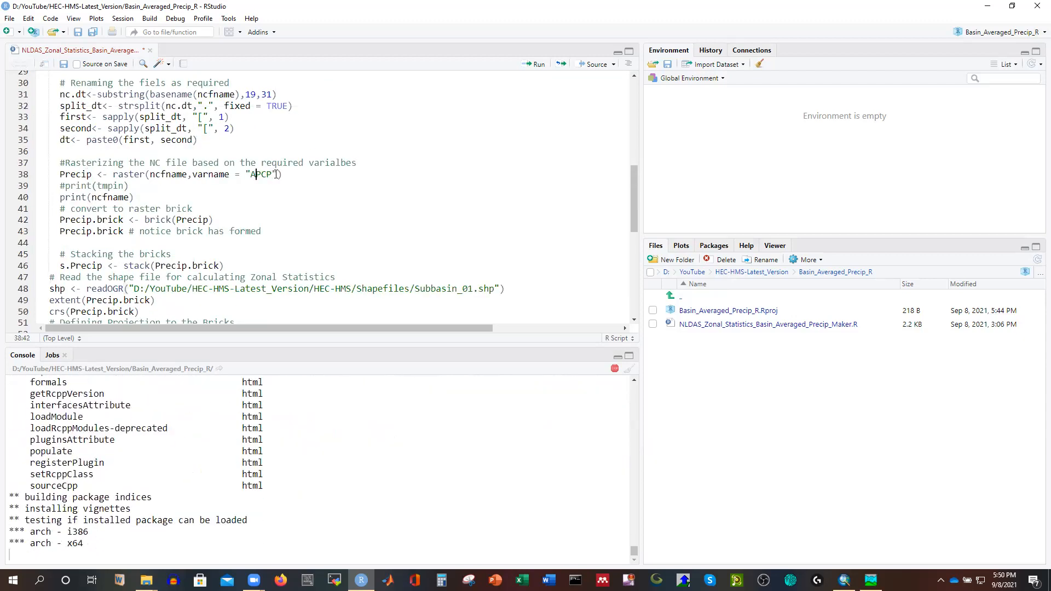
scroll(276, 174, down, 2)
scroll(276, 165, down, 3)
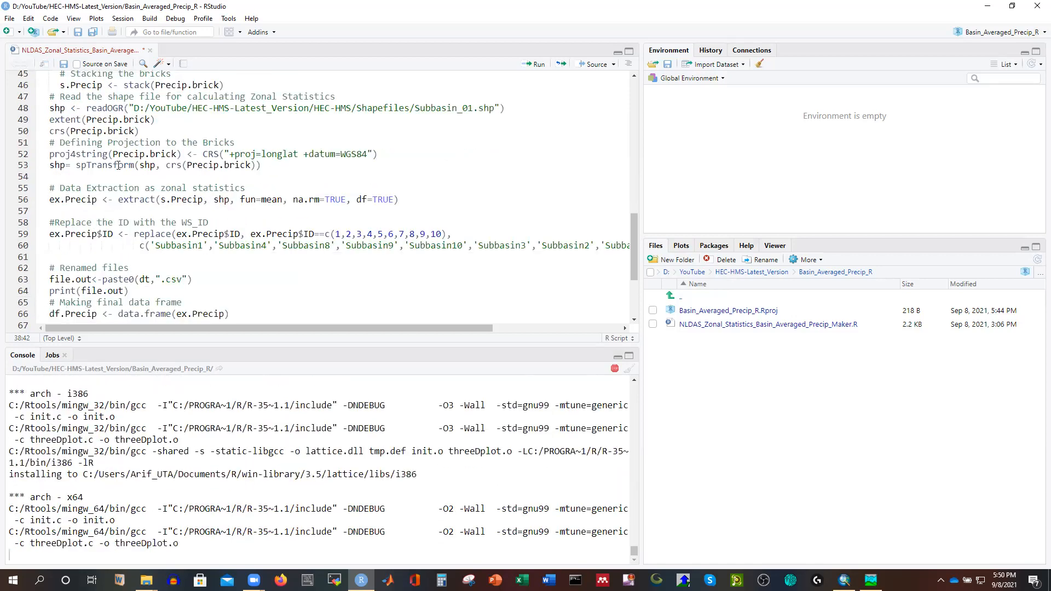
scroll(136, 164, down, 1)
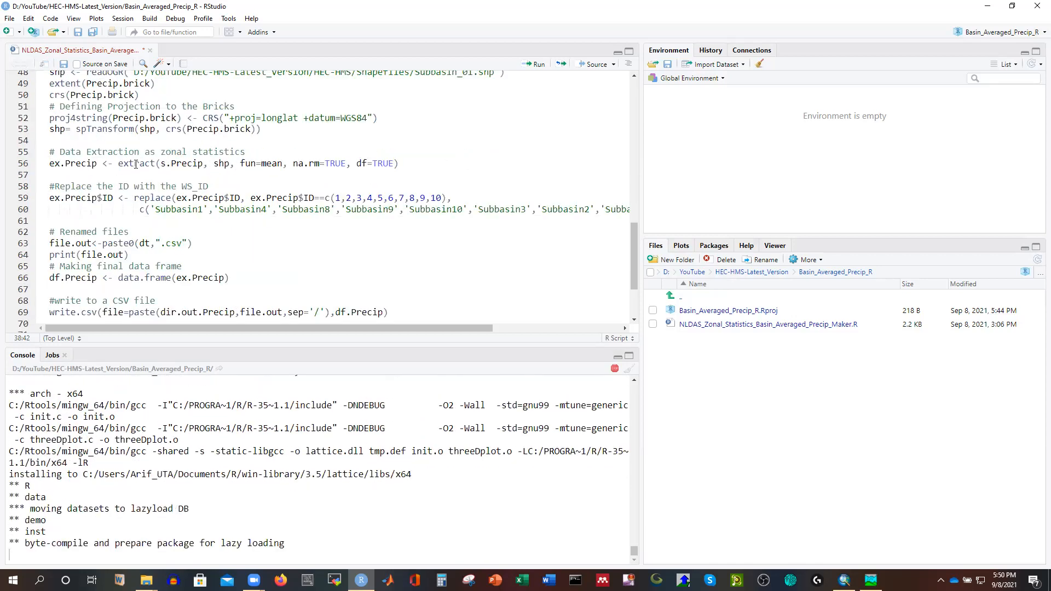
click(275, 163)
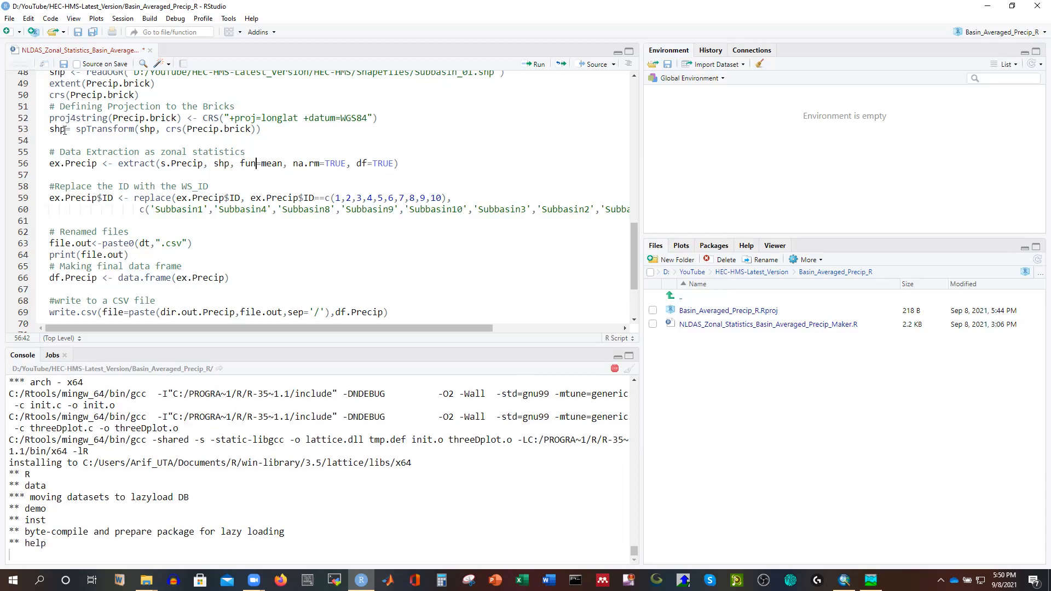
click(223, 164)
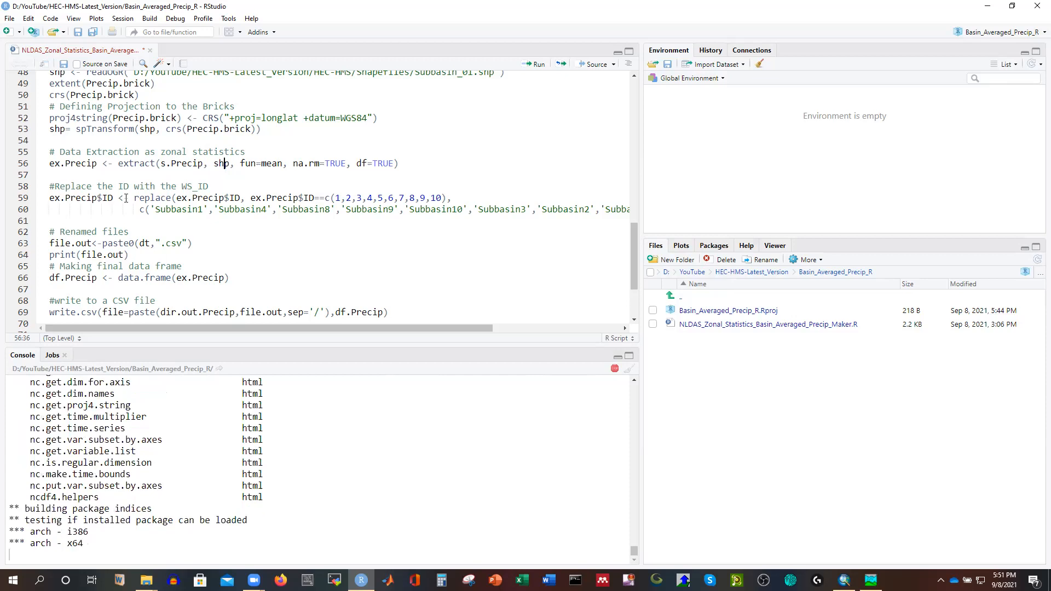
Extend the ID vector in the ex.Precip$ID replace call with 11, 12 and 13
click(442, 198)
text(,11,)
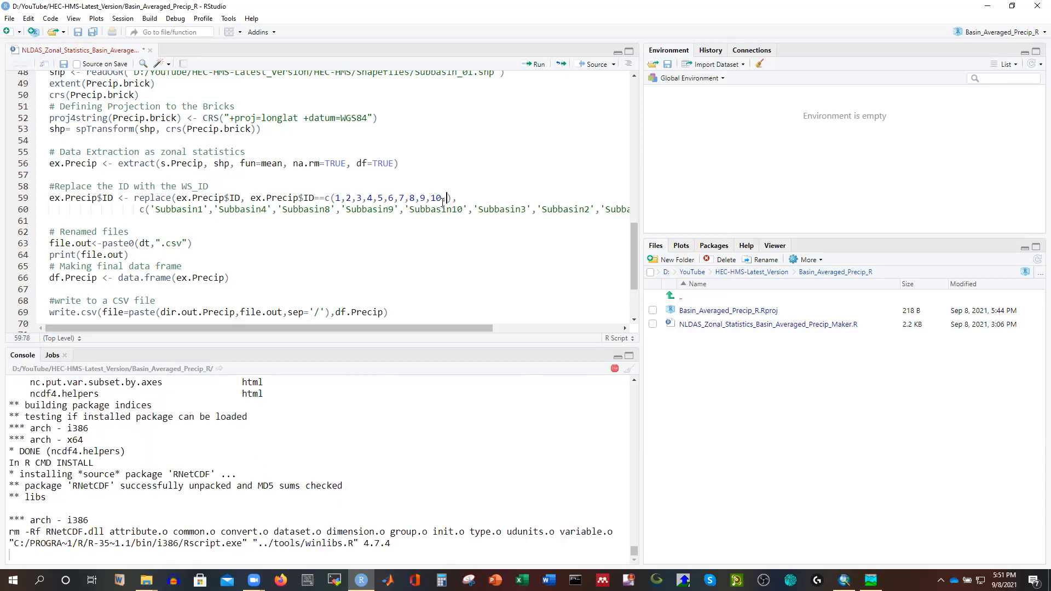
text(12,13)
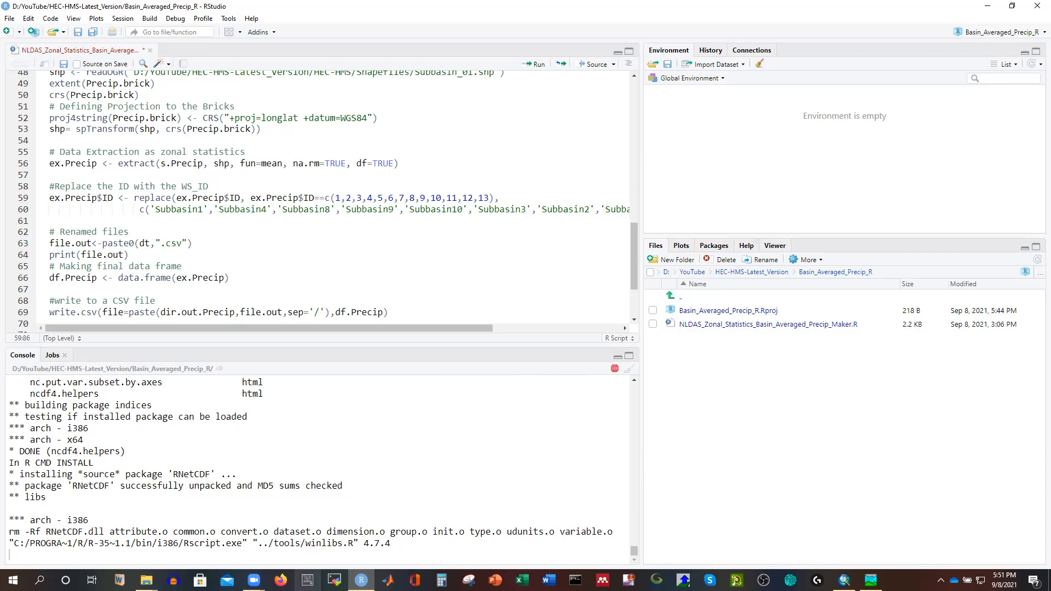
Open Subbasin.csv from the HEC-HMS-Latest_Version folder in Excel and reduce its window to a smaller size
click(146, 581)
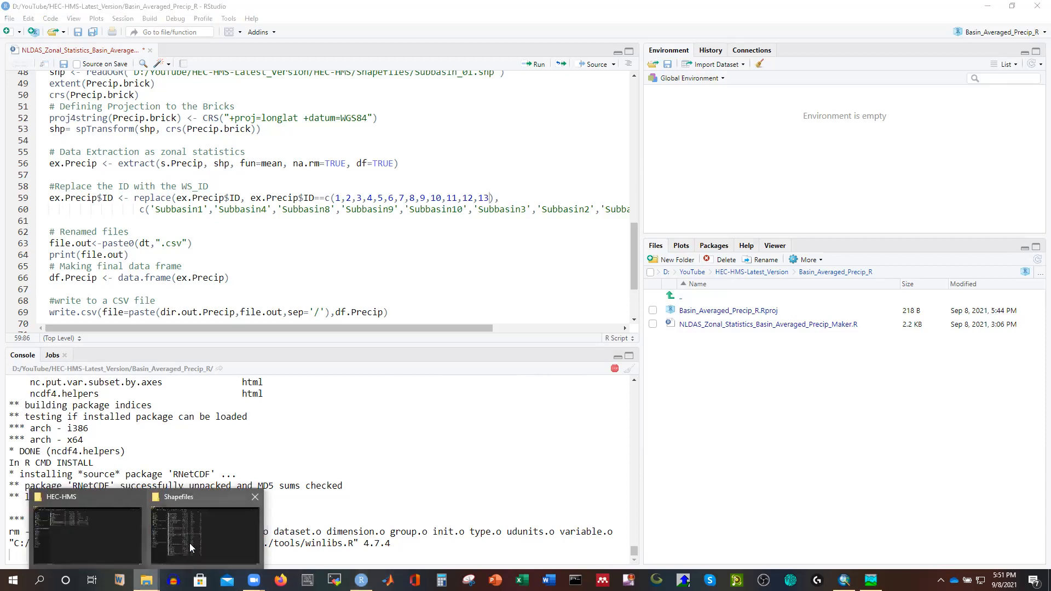
click(195, 541)
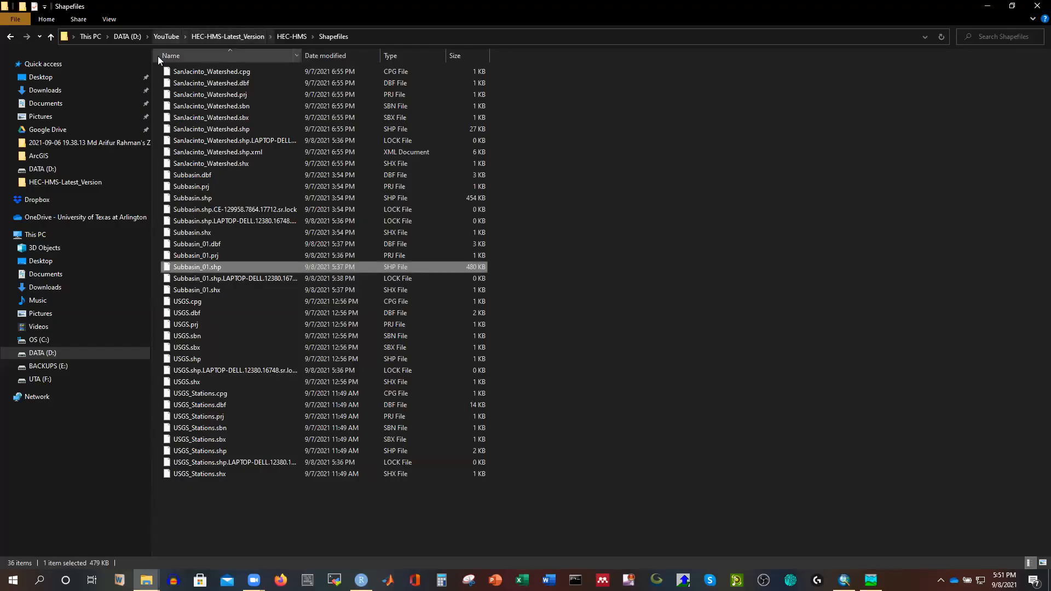
click(229, 36)
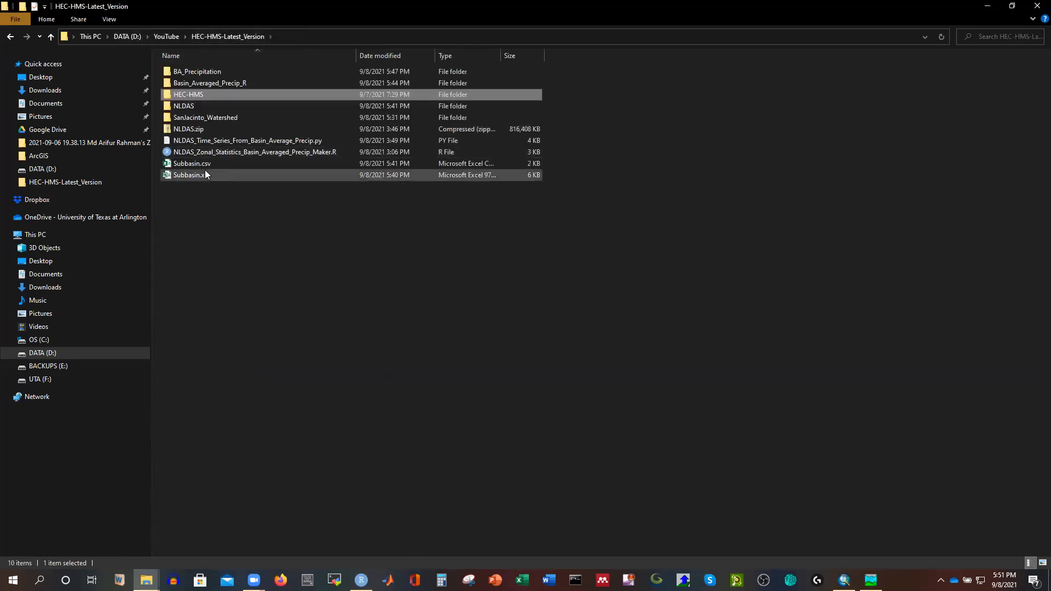
double_click(186, 163)
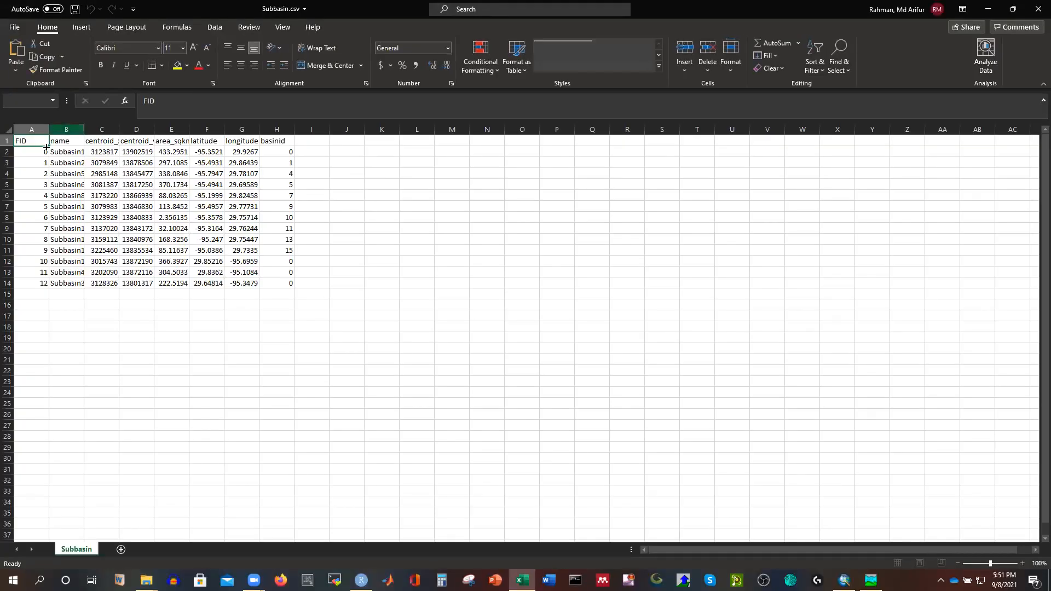
click(1013, 10)
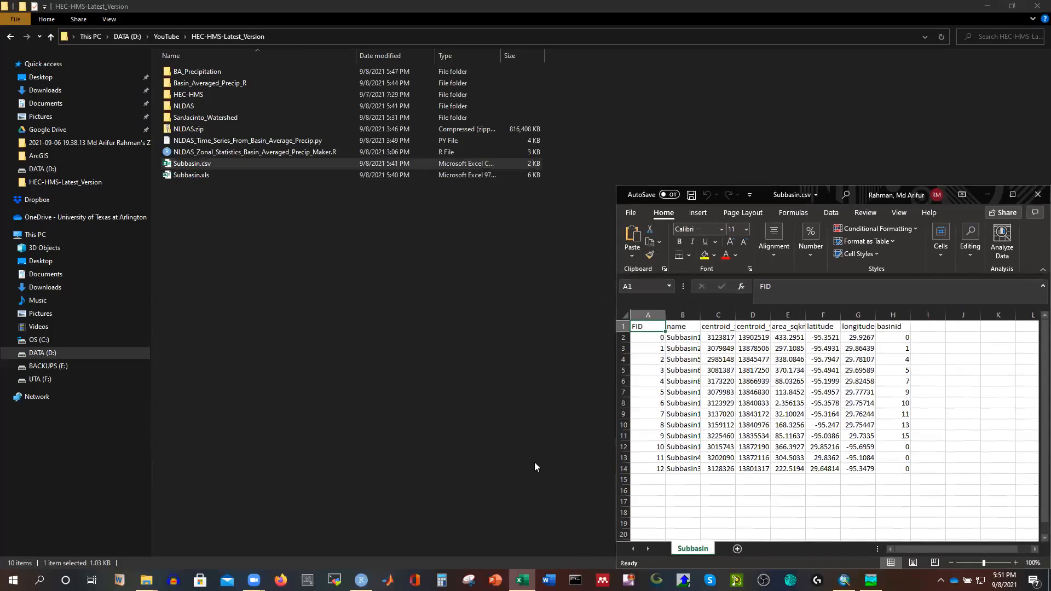
Place the Subbasin.csv window over RStudio and fit the name column's width to its contents
click(361, 580)
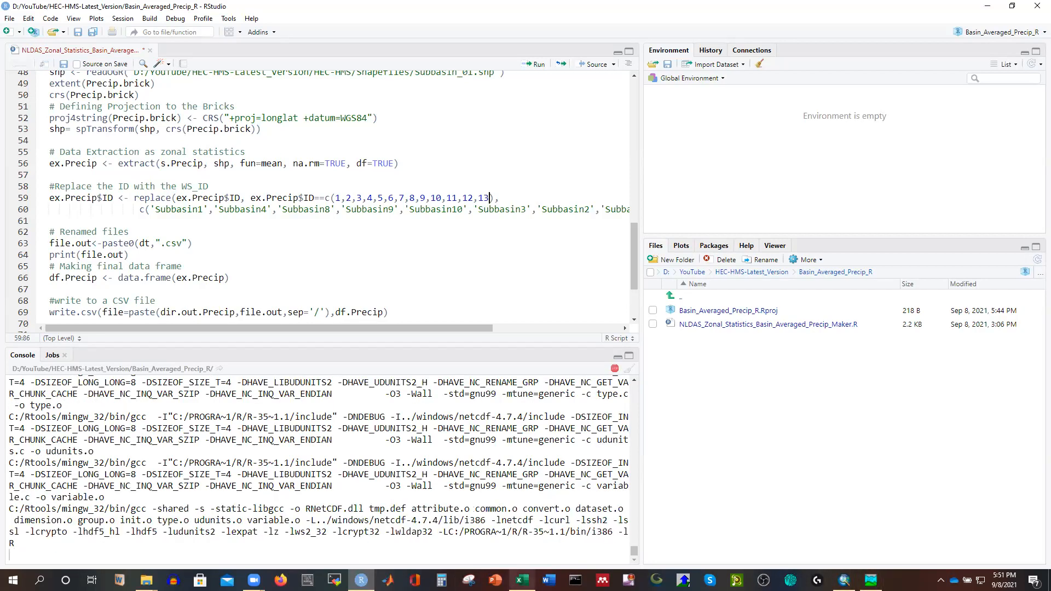
click(521, 580)
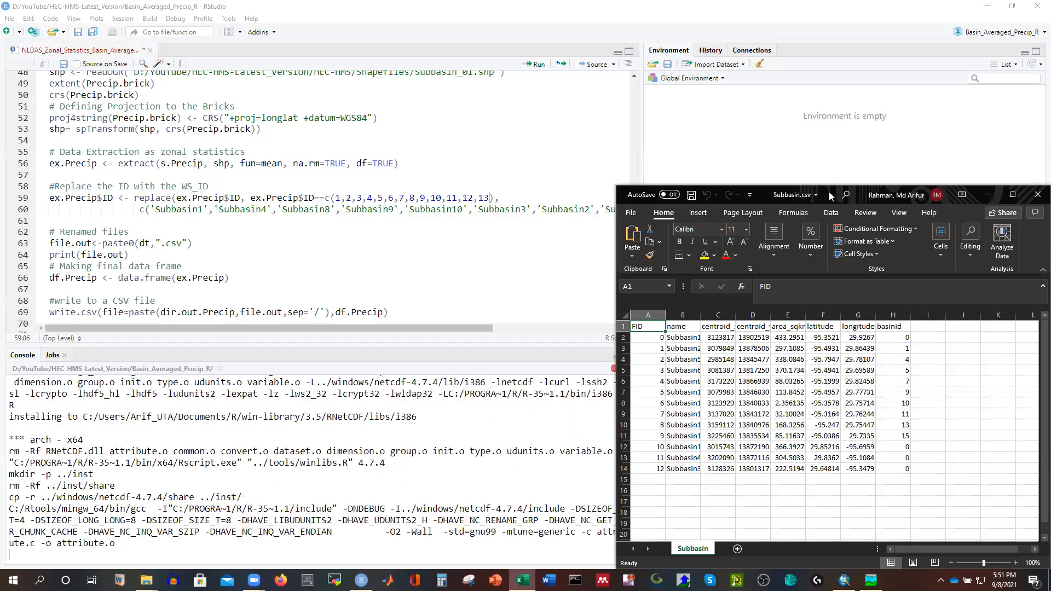
drag(831, 196, 760, 54)
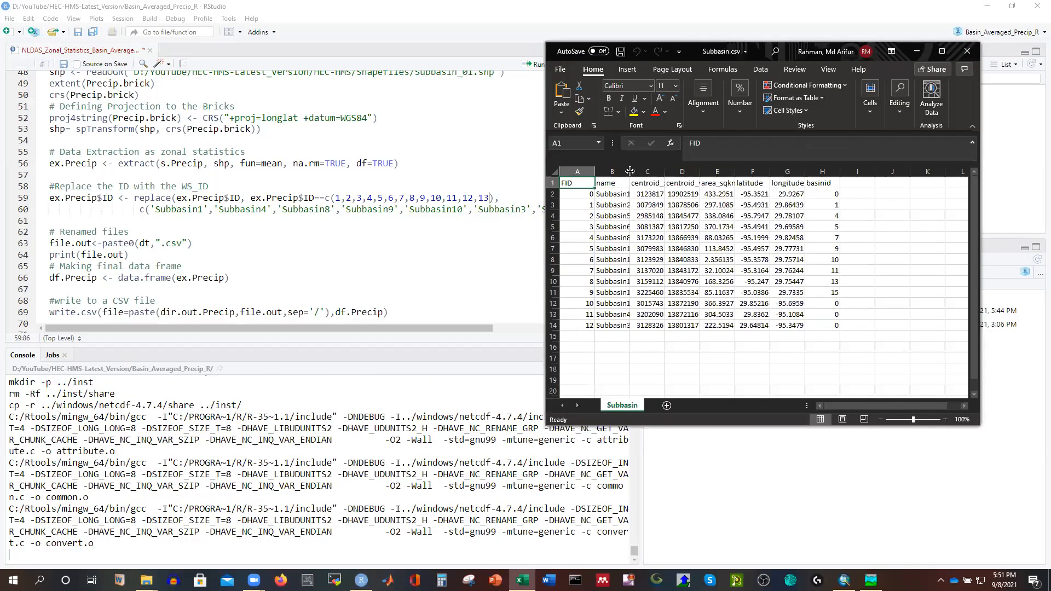
double_click(630, 171)
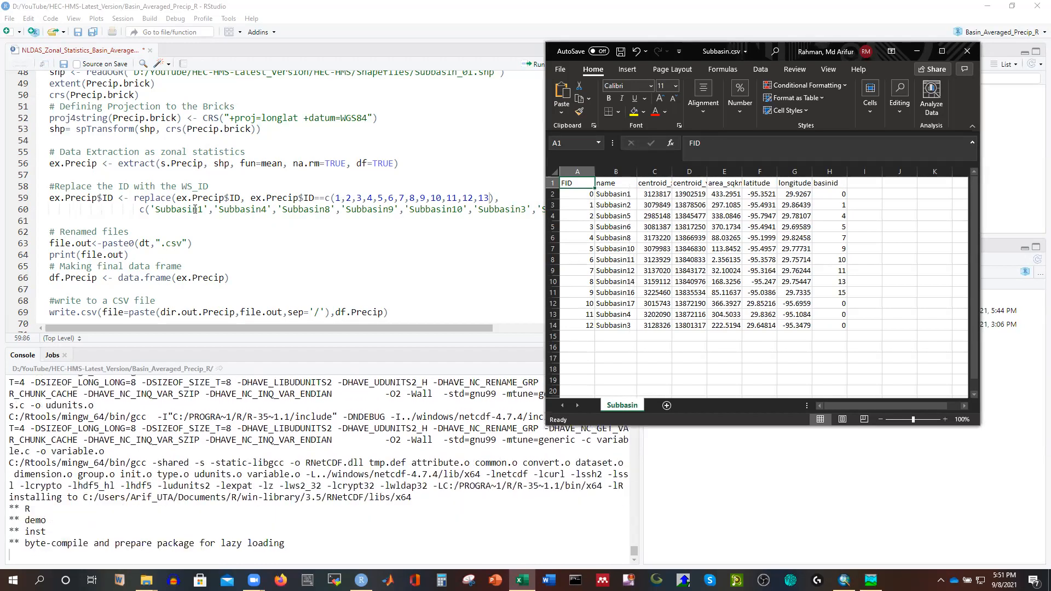
Arrange RStudio beside the Subbasin.csv window, widening the script editor and lengthening the Excel window
click(267, 209)
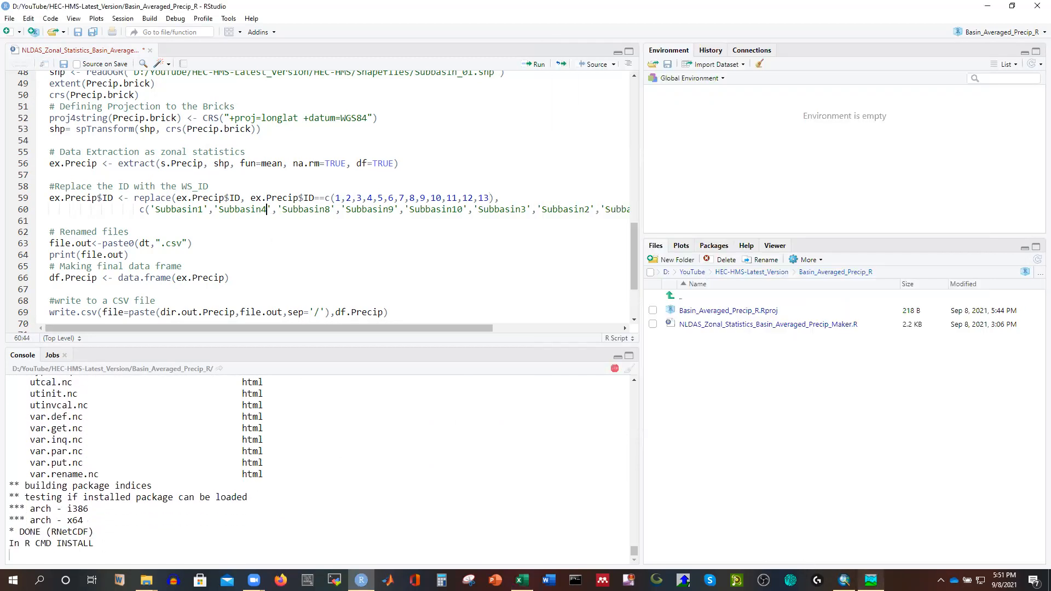
click(1012, 6)
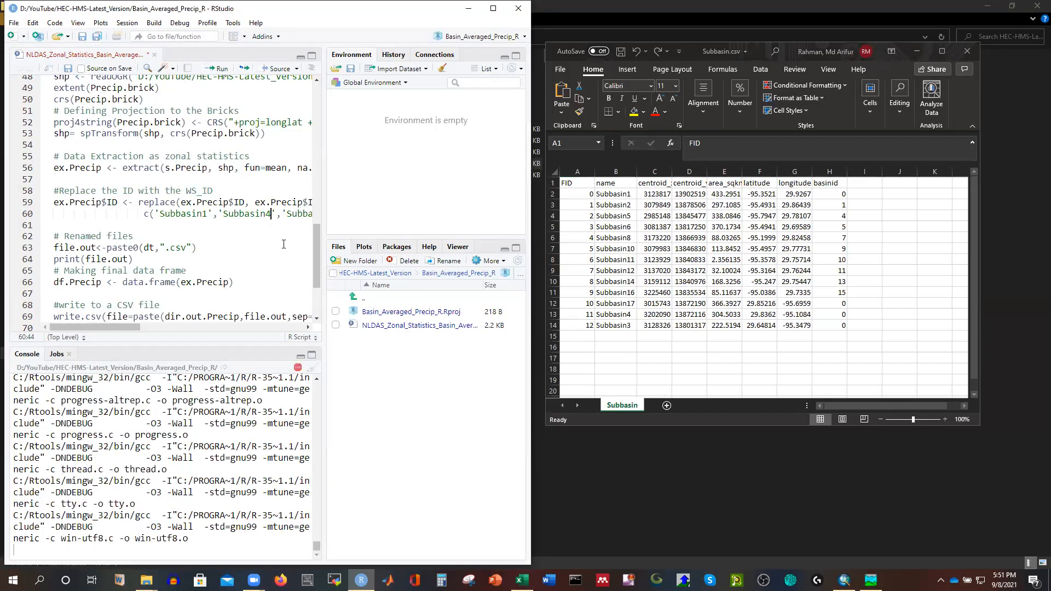
drag(326, 264, 431, 265)
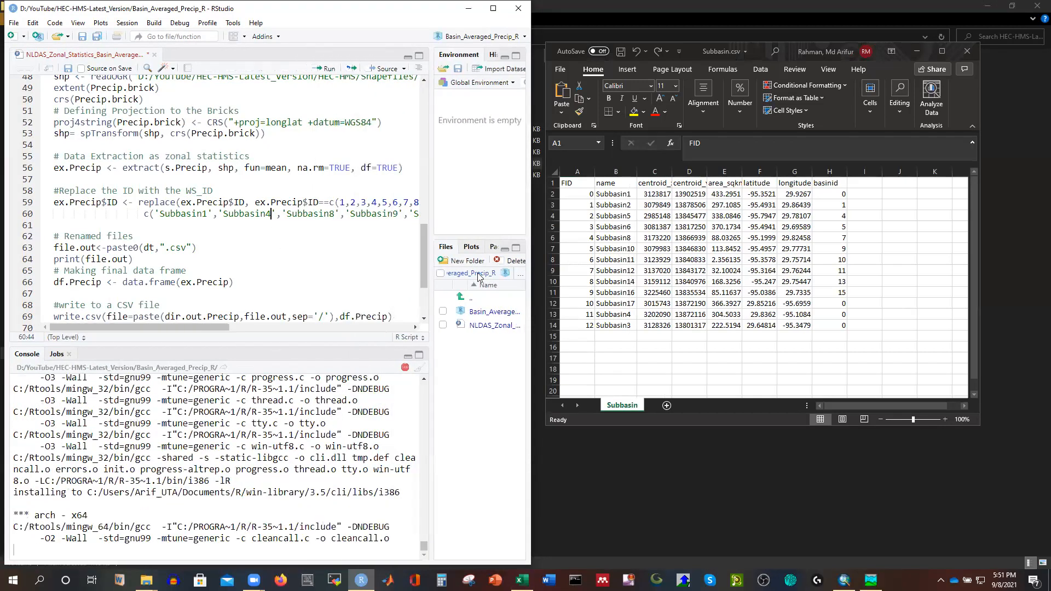
drag(805, 426, 805, 562)
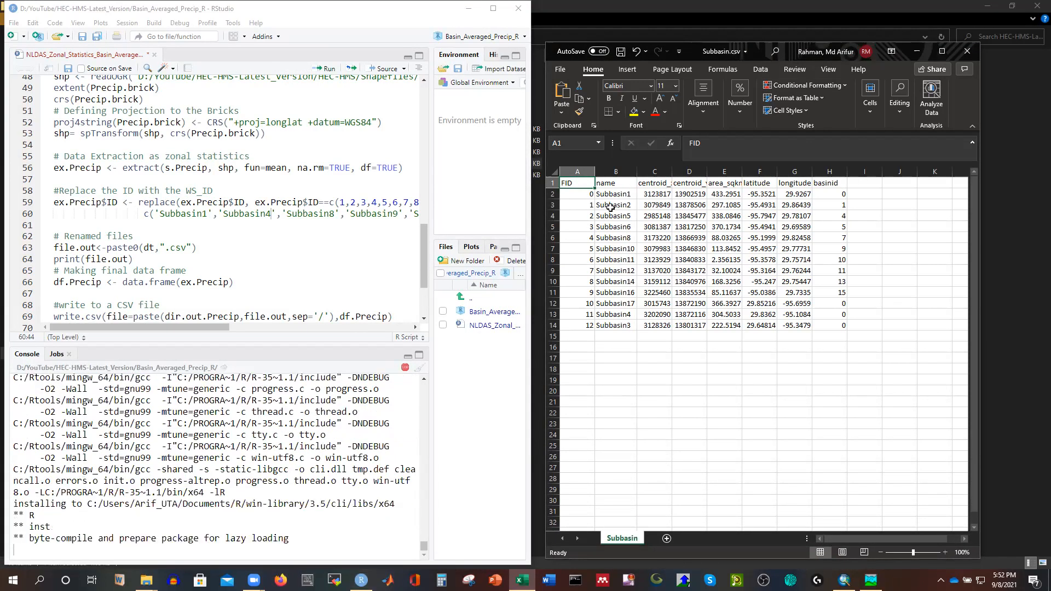
key(ctrl+z)
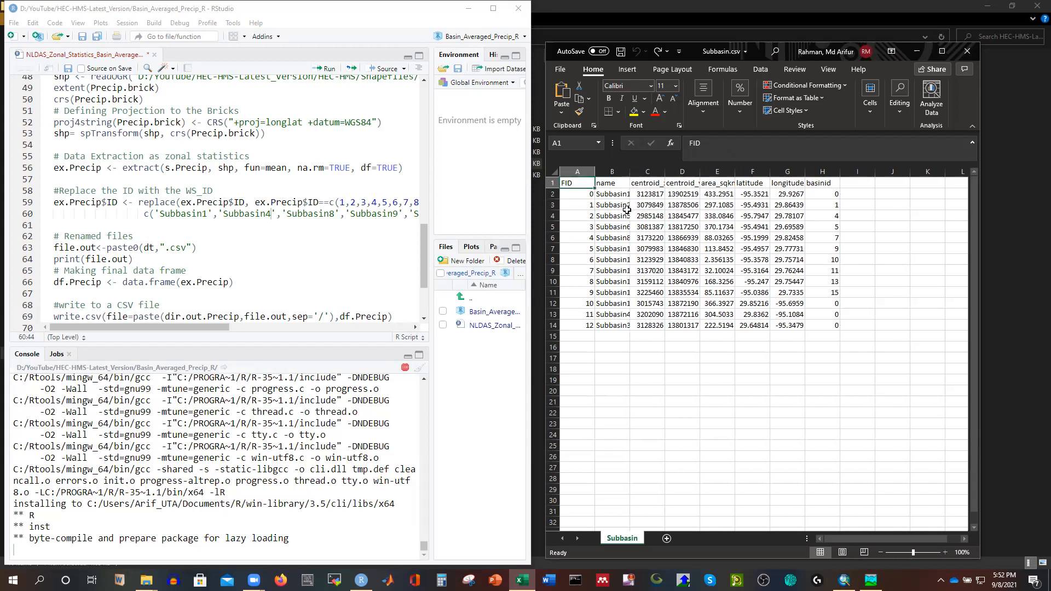
double_click(619, 206)
click(666, 263)
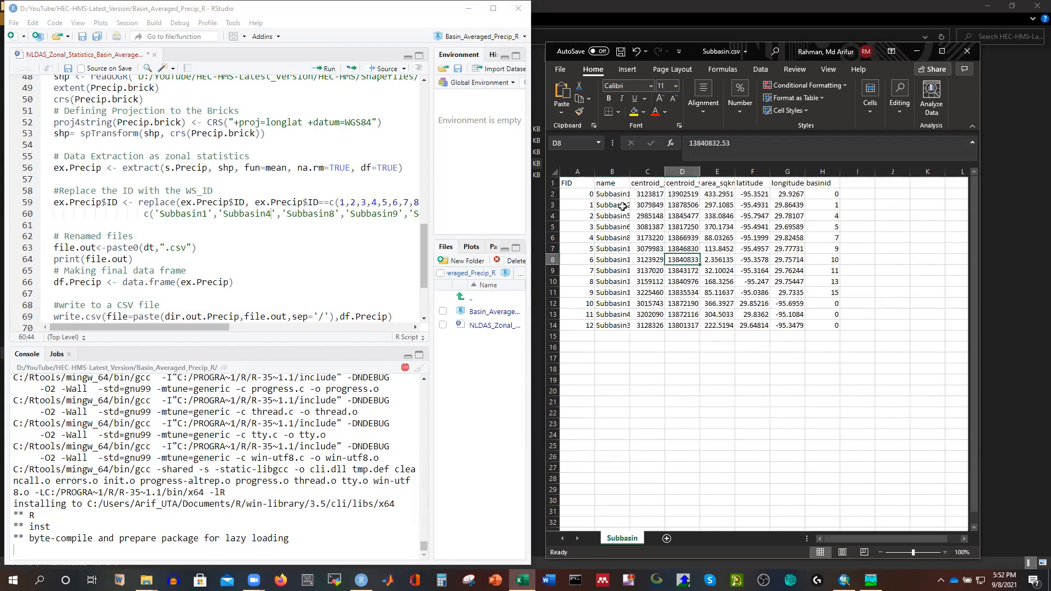
key(ctrl+z)
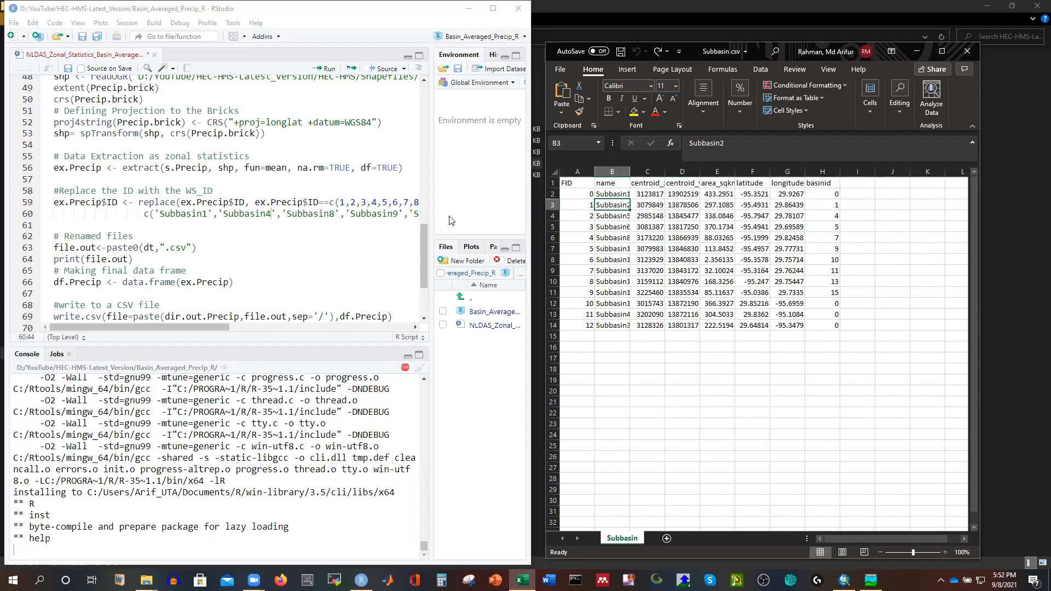
double_click(253, 214)
text(D:\YouTube\HEC-HMS-Latest_Version\HEC-HMS\Shapefiles\Subbasin_01.shp)
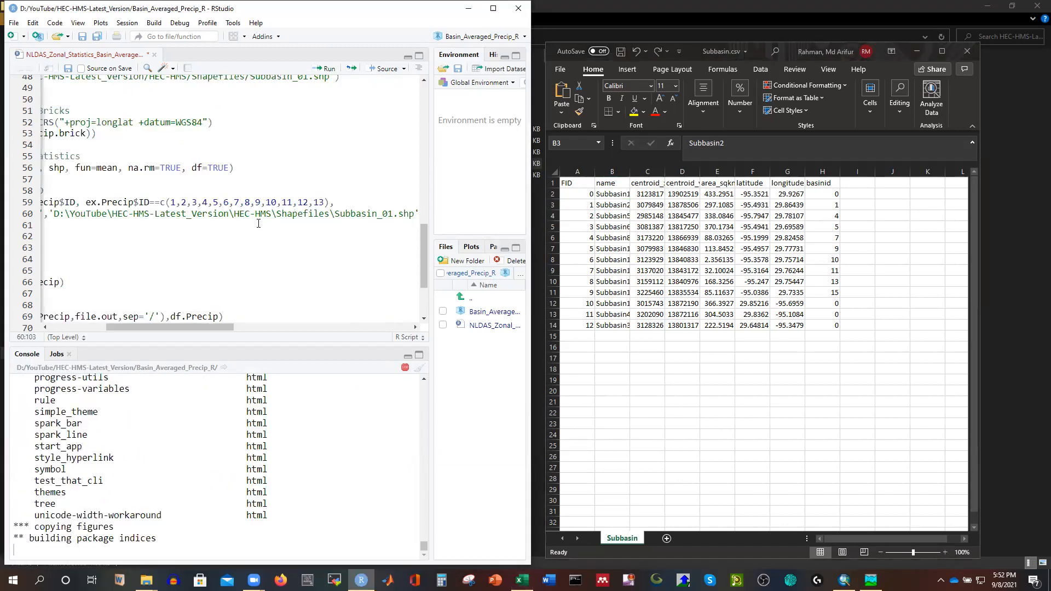
key(ctrl+z)
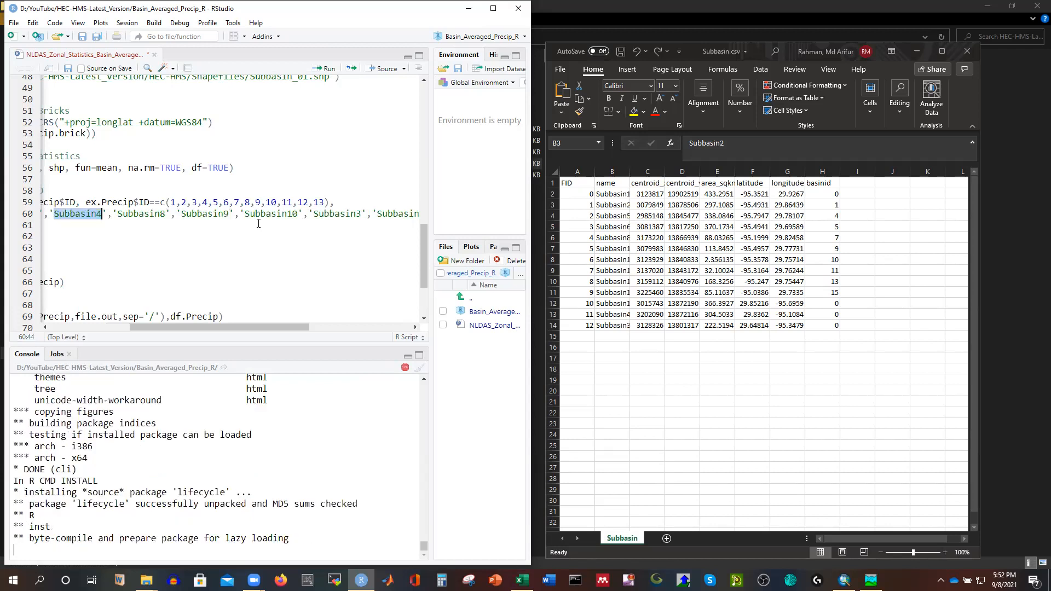
drag(221, 327, 158, 326)
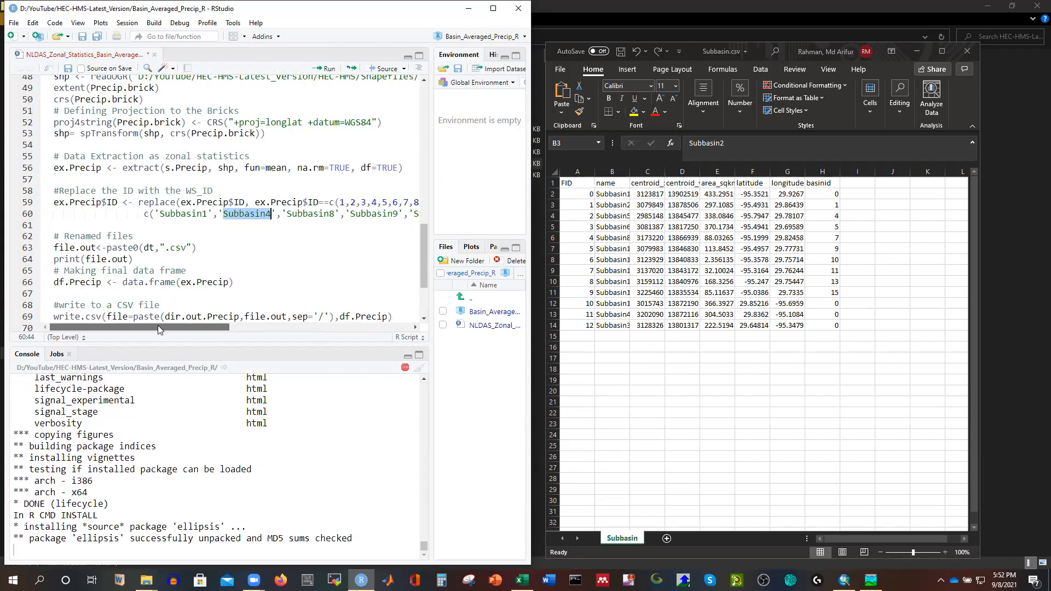
In RStudio, change the second name in the replace call's subbasin list to Subbasin2
click(272, 213)
key(BackSpace)
text(2)
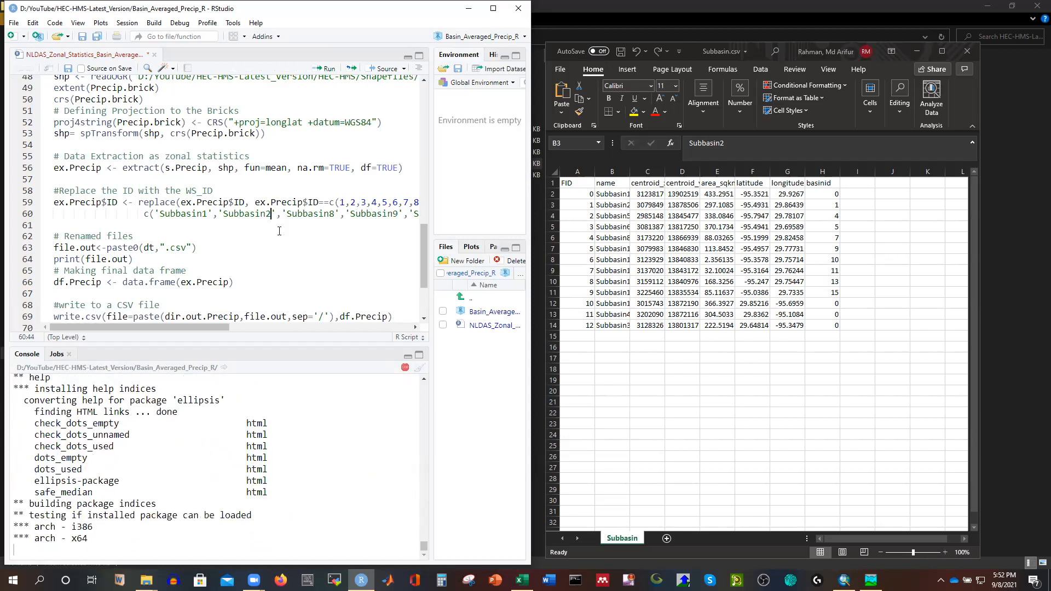
Fit the name column of Subbasin.csv to its contents and set the third name in the script's subbasin list to Subbasin5
click(630, 173)
double_click(630, 172)
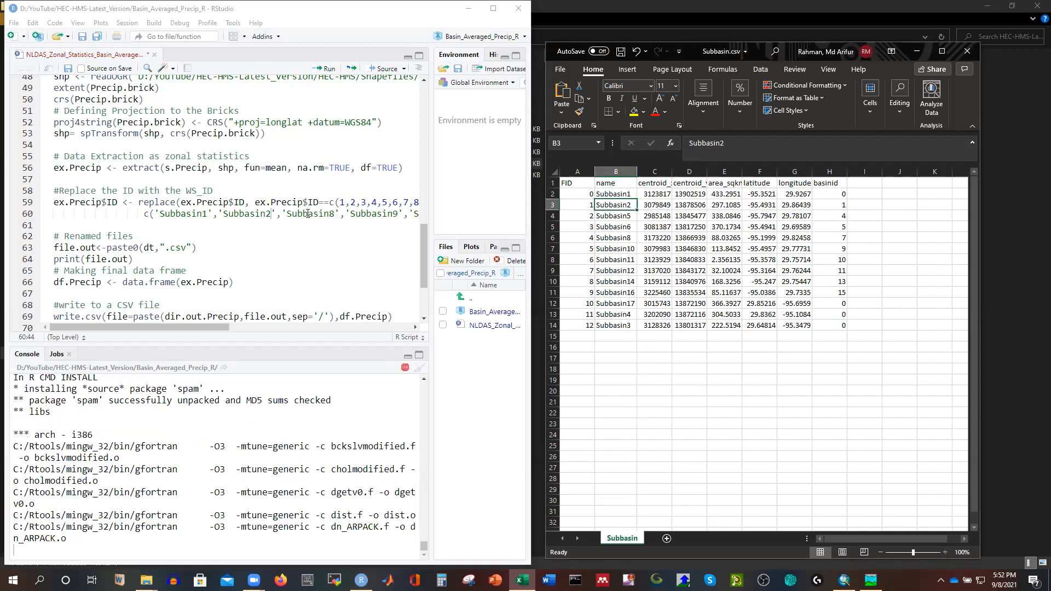
click(332, 213)
key(BackSpace)
text(8)
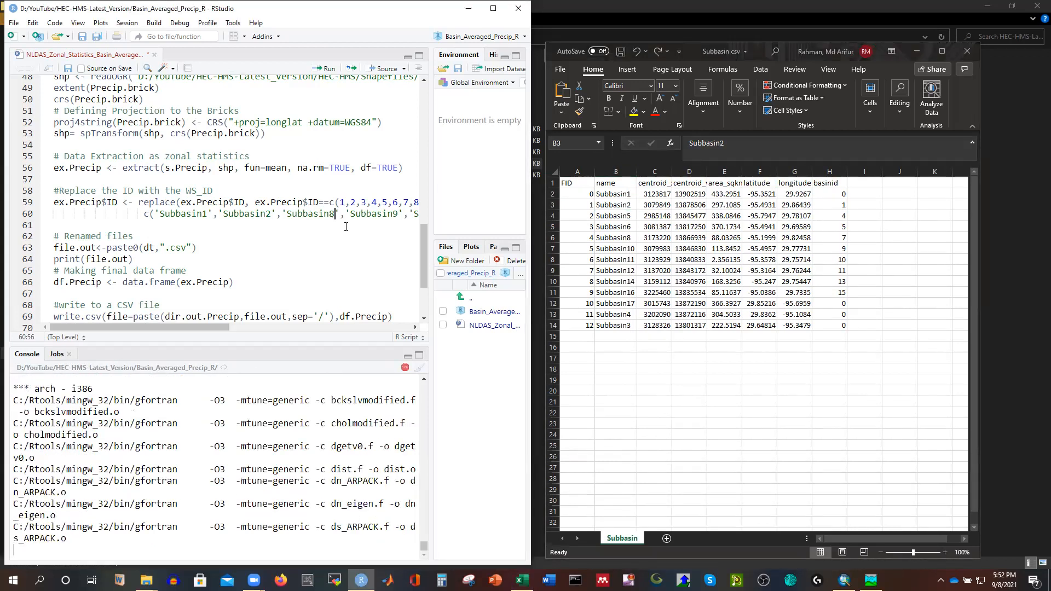
key(BackSpace)
text(5)
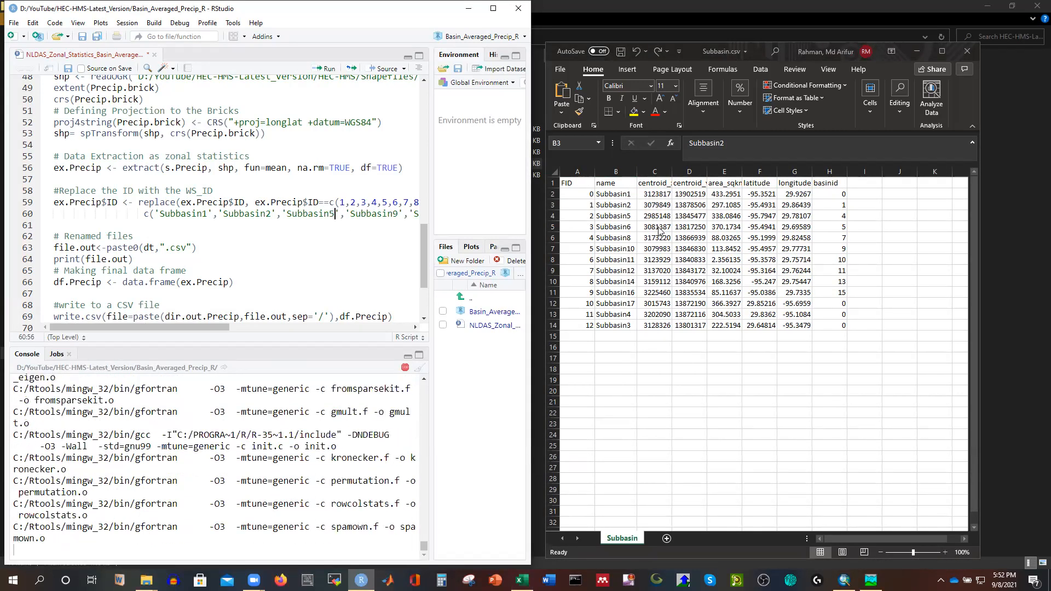
Change the fourth name in the script's subbasin list to Subbasin6
drag(214, 327, 280, 328)
click(269, 213)
key(BackSpace)
text(6)
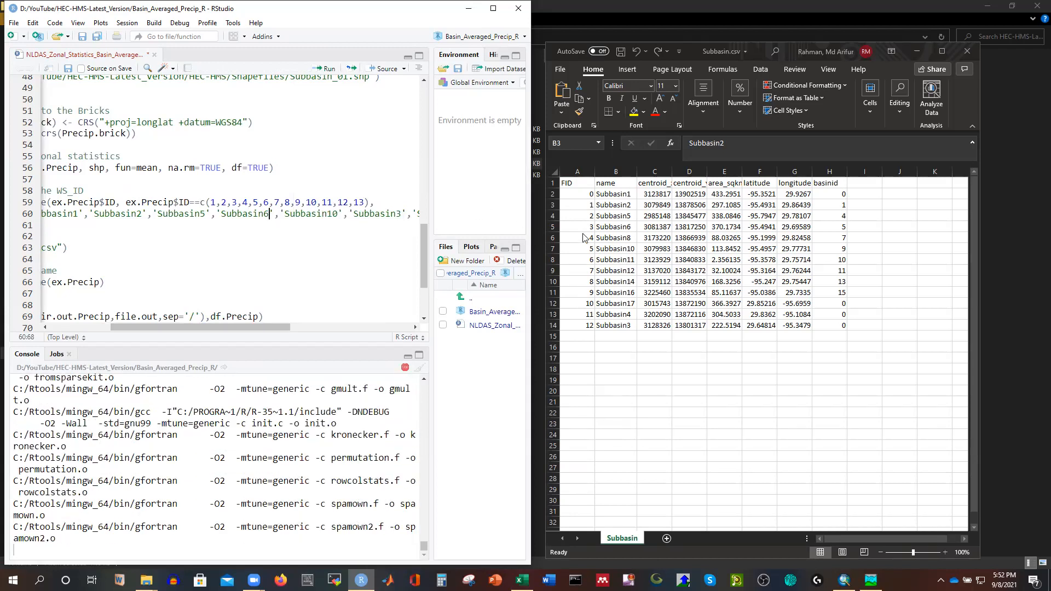
Change the fifth and sixth names in the script's subbasin list to Subbasin8 and Subbasin10
click(337, 213)
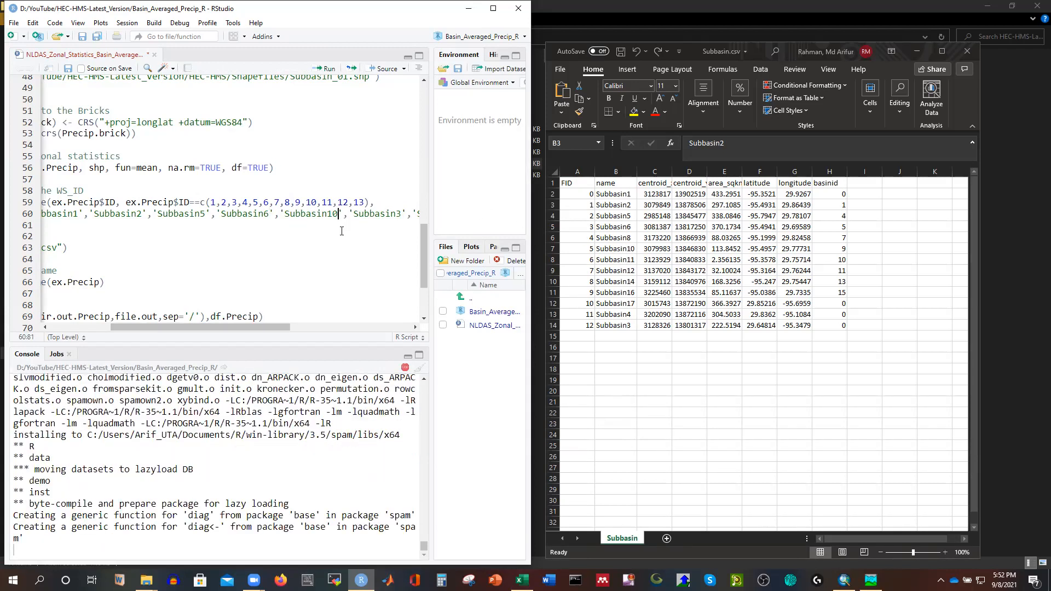
key(BackSpace)
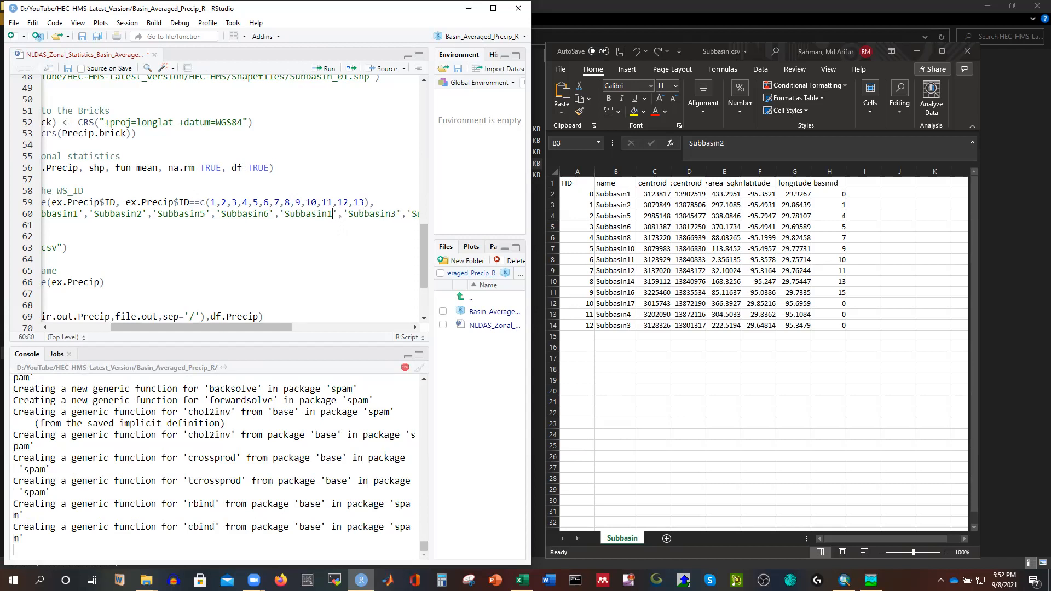
key(BackSpace)
text(8)
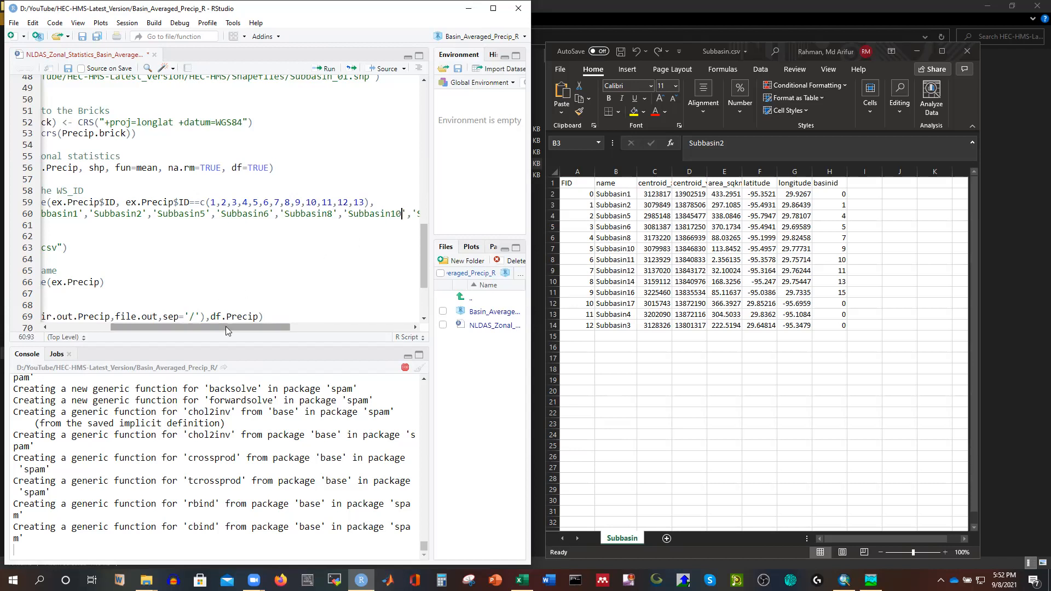
Change the seventh and eighth names in the script's subbasin list to Subbasin11 and Subbasin12
scroll(226, 326, right, 5)
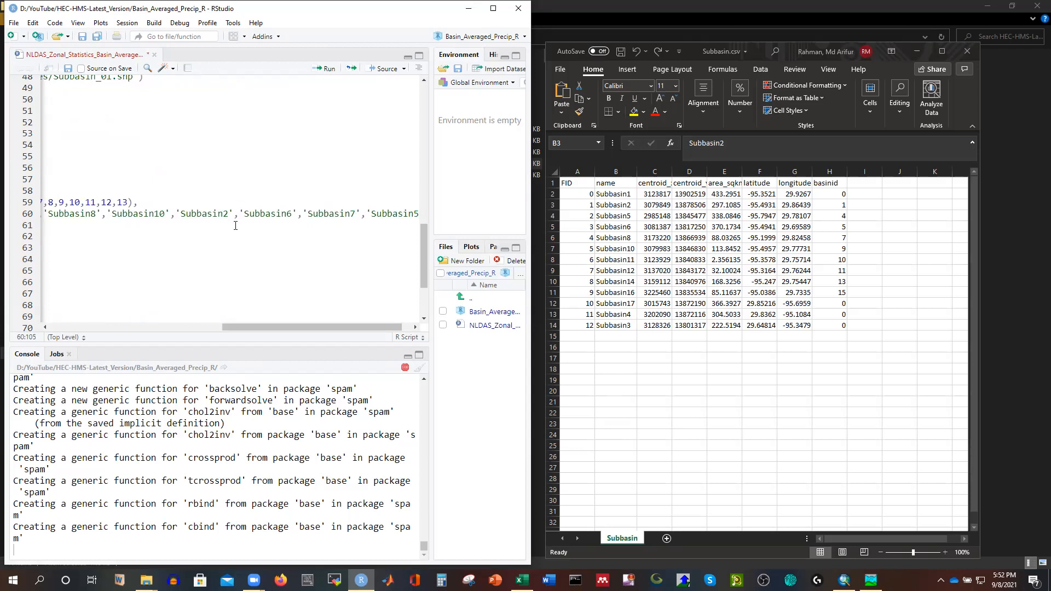
key(BackSpace)
text(11)
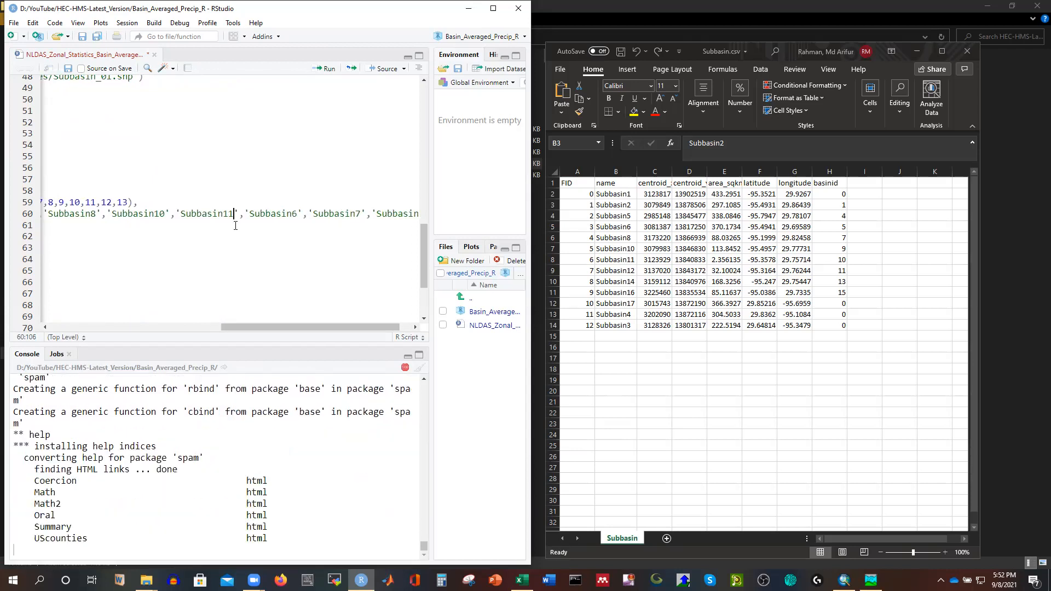
click(296, 214)
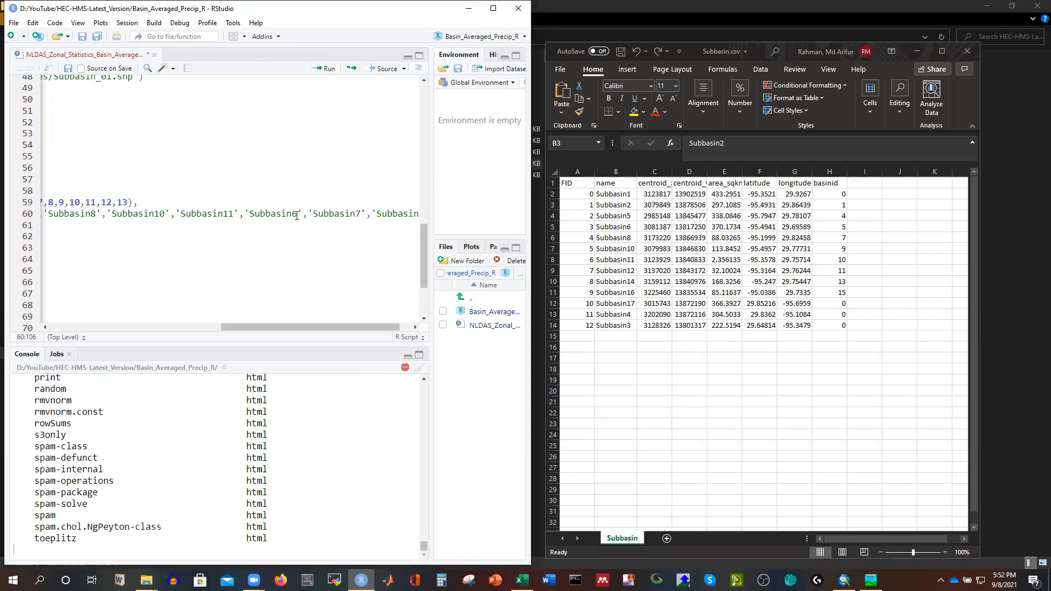
key(Delete)
text(12)
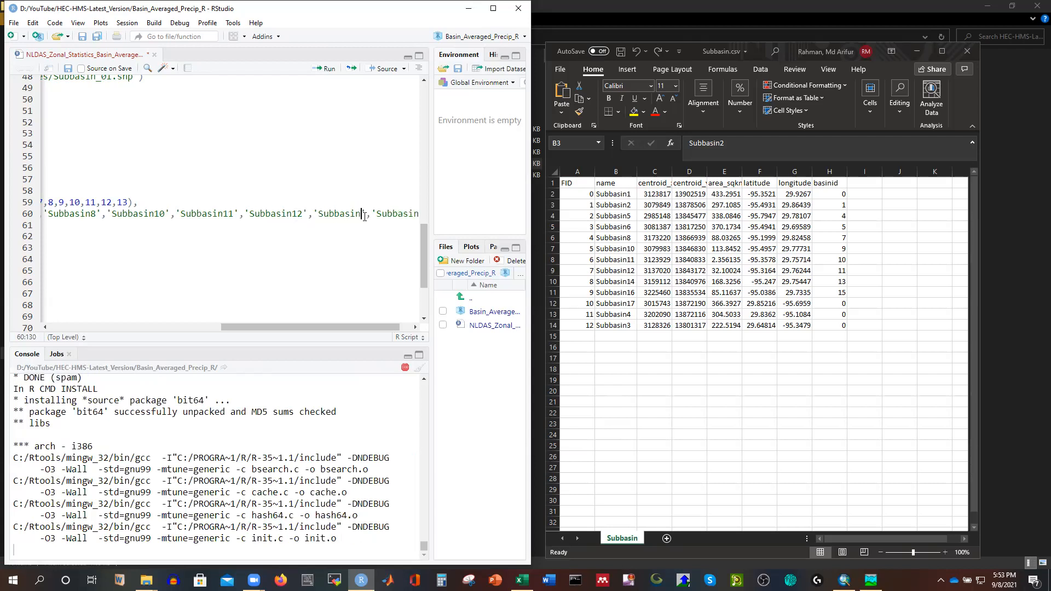
Set the ninth and tenth names in the script's subbasin list to Subbasin14 and Subbasin16
click(365, 214)
key(Delete)
text(14)
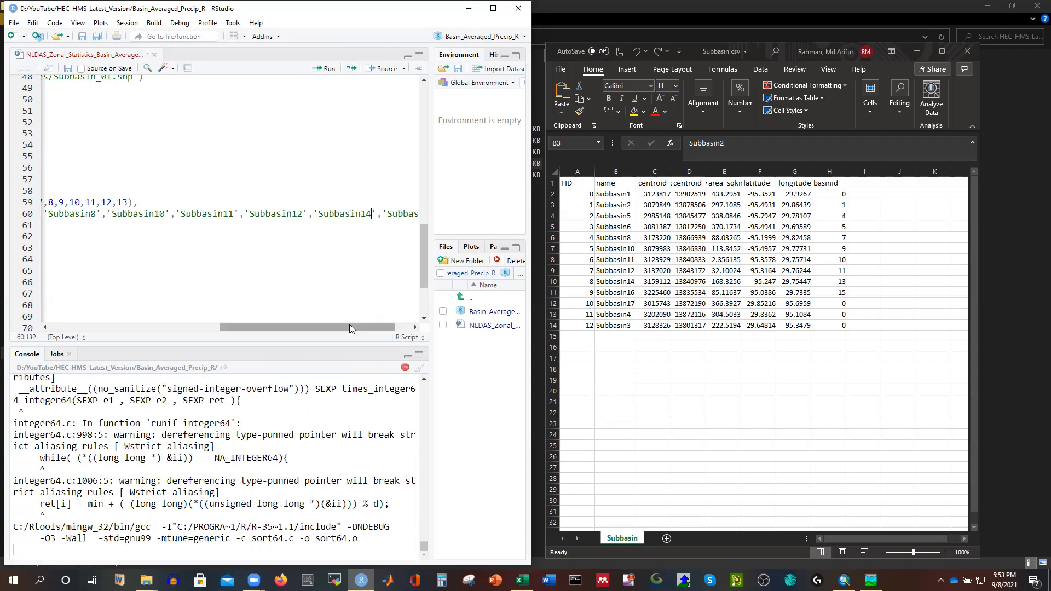
drag(349, 327, 366, 327)
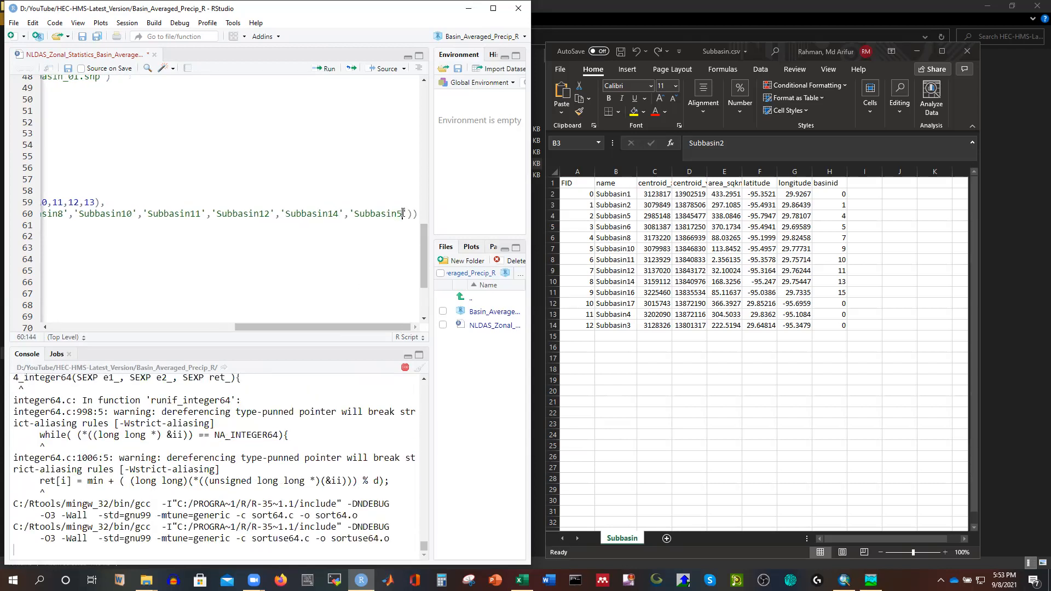
text(6)
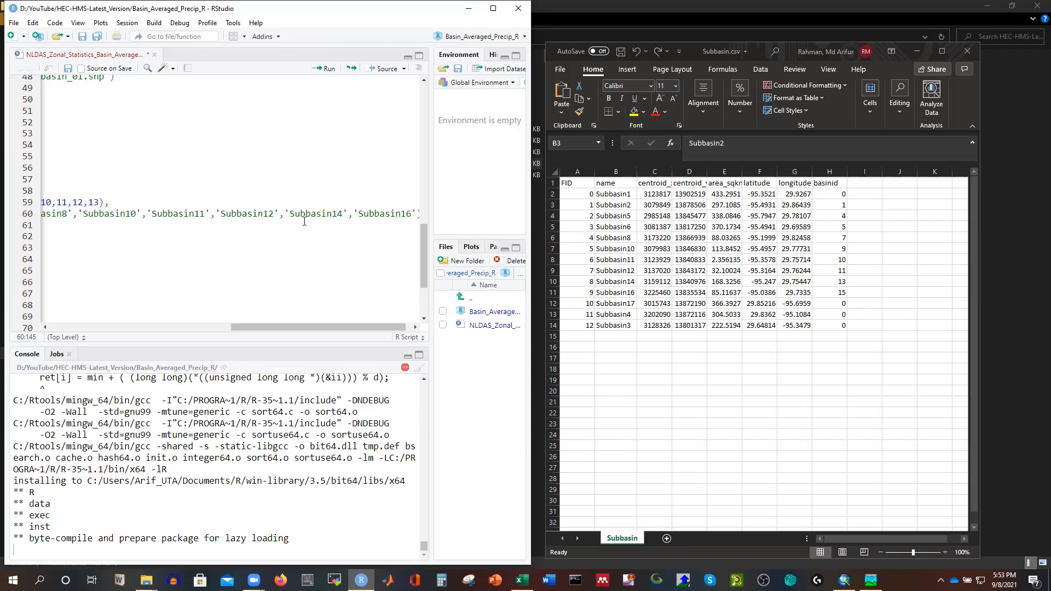
Duplicate the last three names, 'Subbasin12','Subbasin14','Subbasin16', at the end of the script's subbasin list
drag(218, 214, 417, 213)
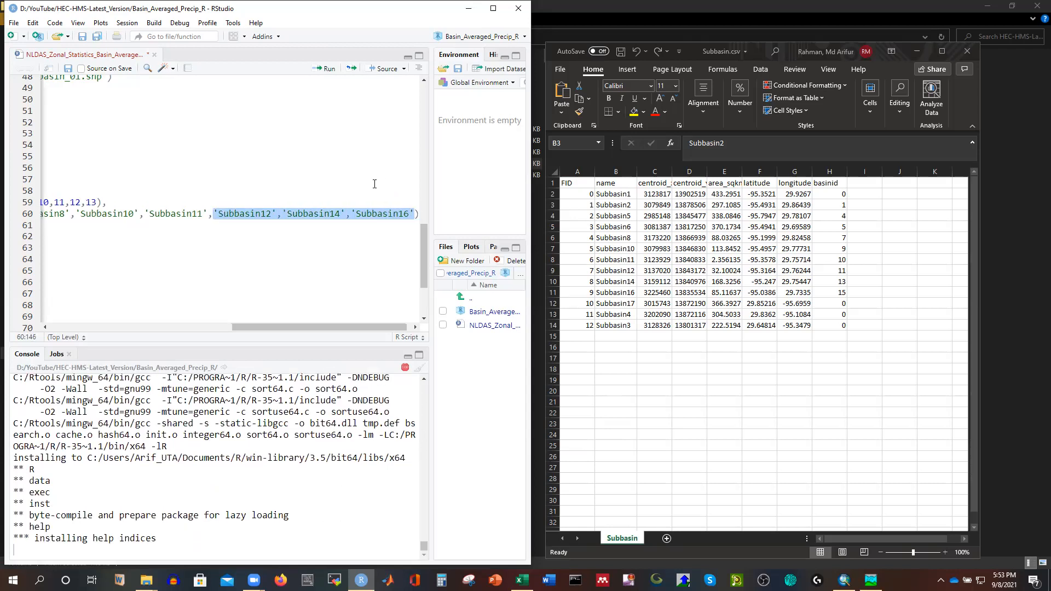
click(418, 221)
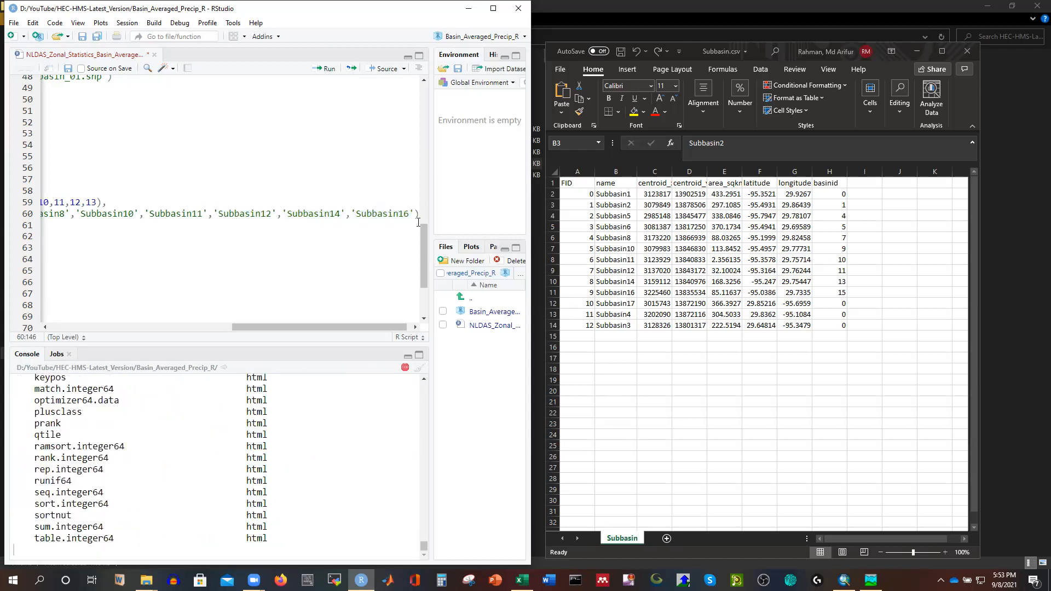
text(,)
text('Subbasin12','Subbasin14','Subbasin16')
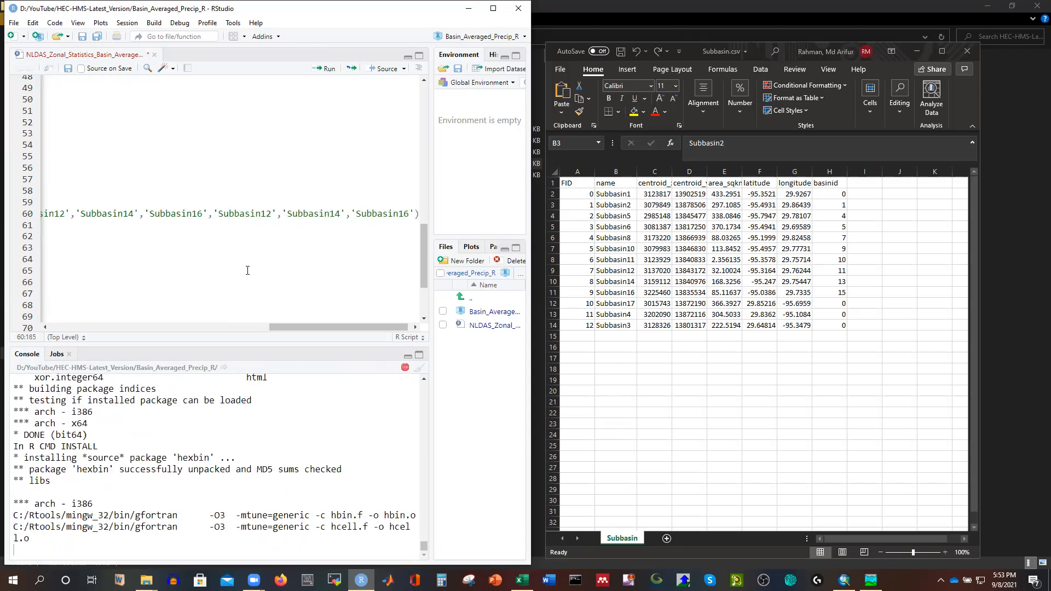
Change the three duplicated names at the end of the subbasin list to Subbasin17, Subbasin4 and Subbasin3
click(272, 214)
key(BackSpace)
text(7)
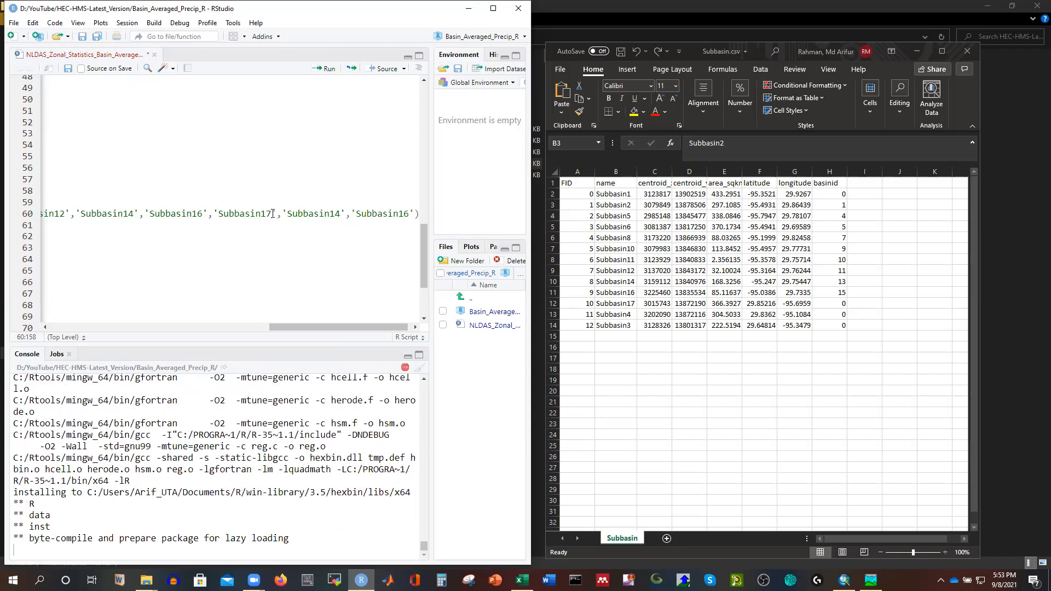
key(BackSpace)
key(BackSpace)
text(4)
click(403, 213)
key(BackSpace)
key(BackSpace)
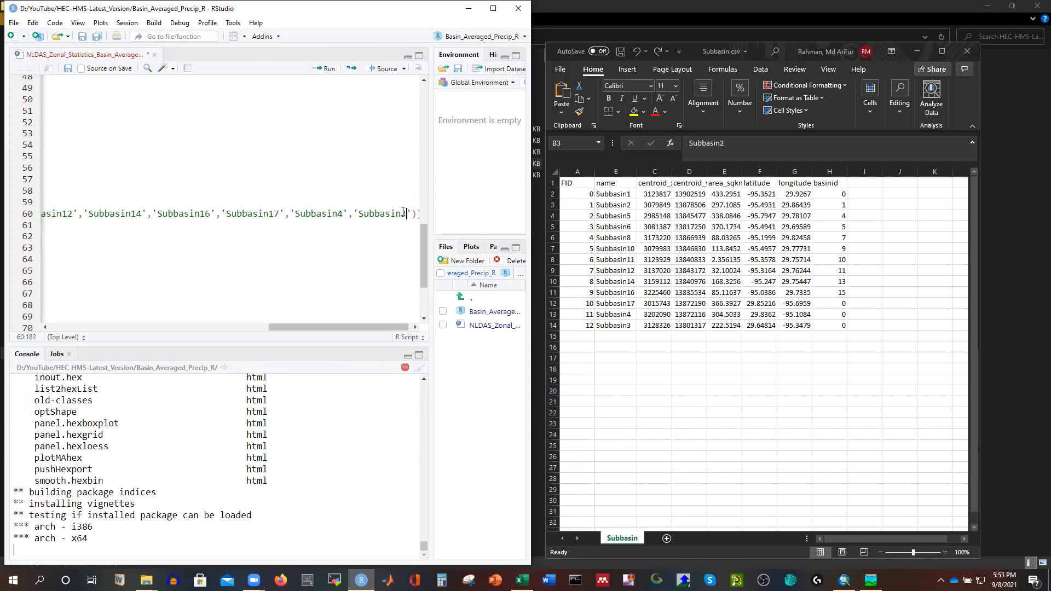
Close the Subbasin.csv window and maximize RStudio, bringing the start of the replace call's lines into view
click(382, 257)
click(967, 51)
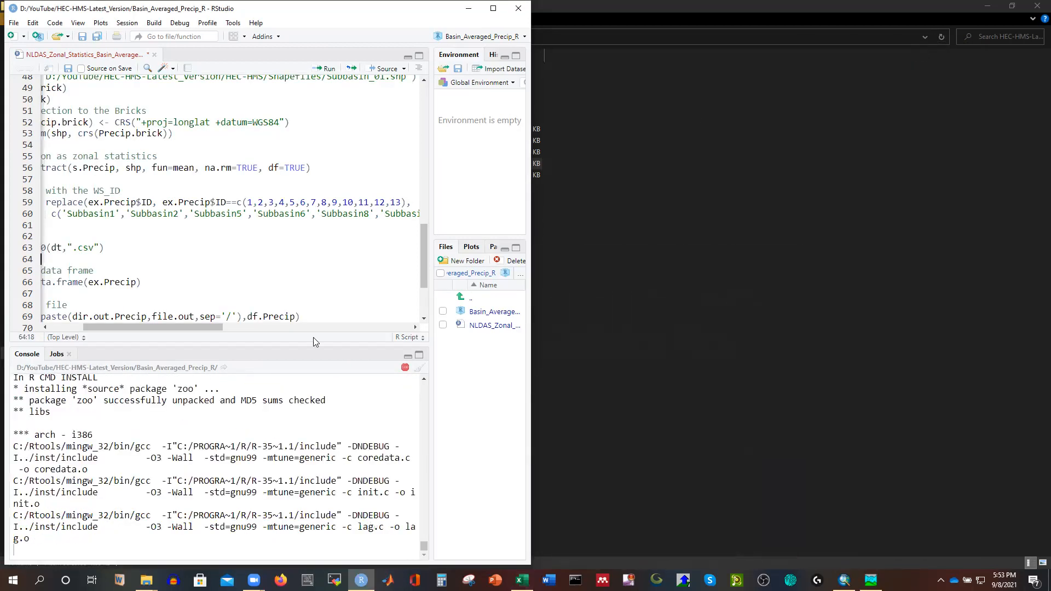
double_click(279, 13)
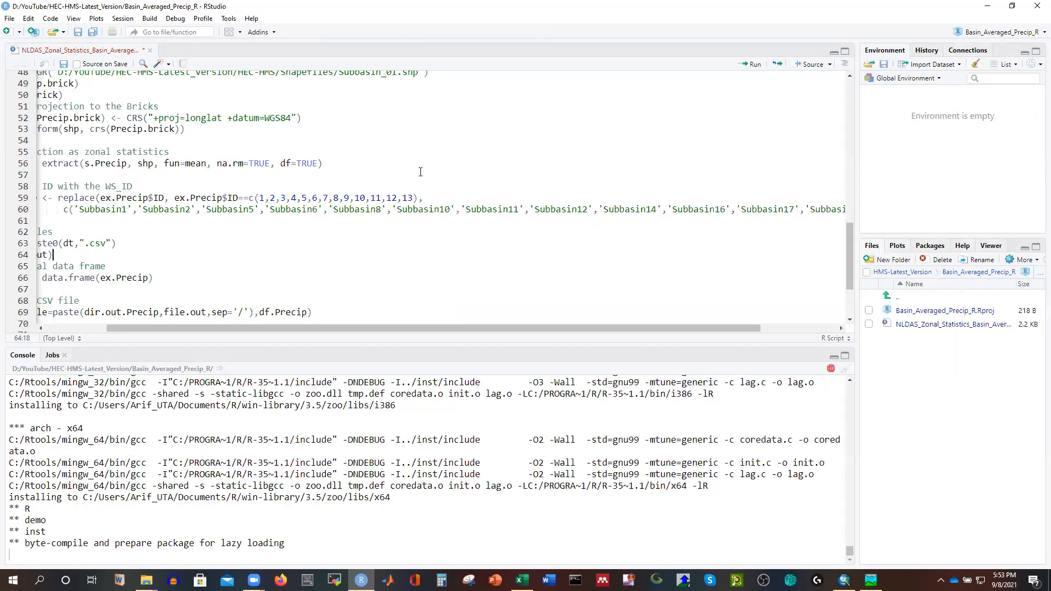
drag(311, 328, 247, 329)
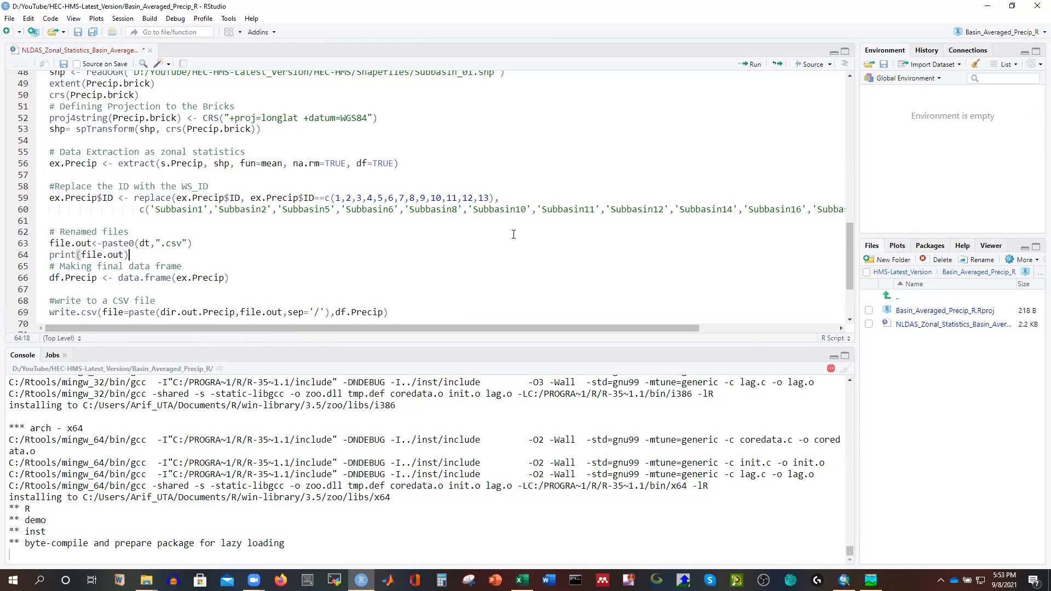
drag(438, 329, 278, 323)
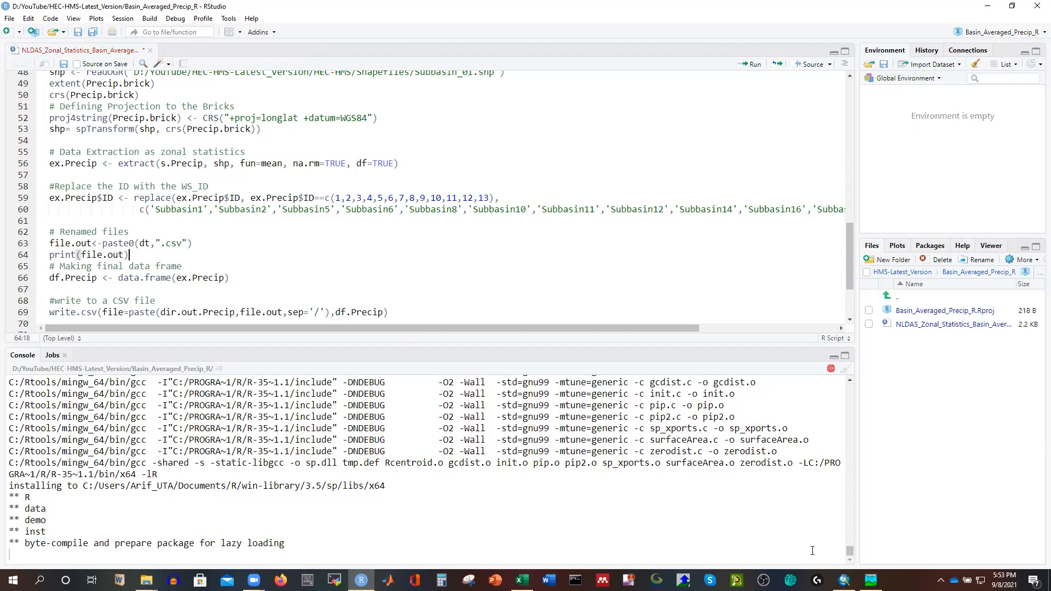
Switch to ArcMap and compare the USGS and USGS_Stations layers, leaving USGS hidden and USGS_Stations displayed
mouse_move(844, 581)
click(844, 580)
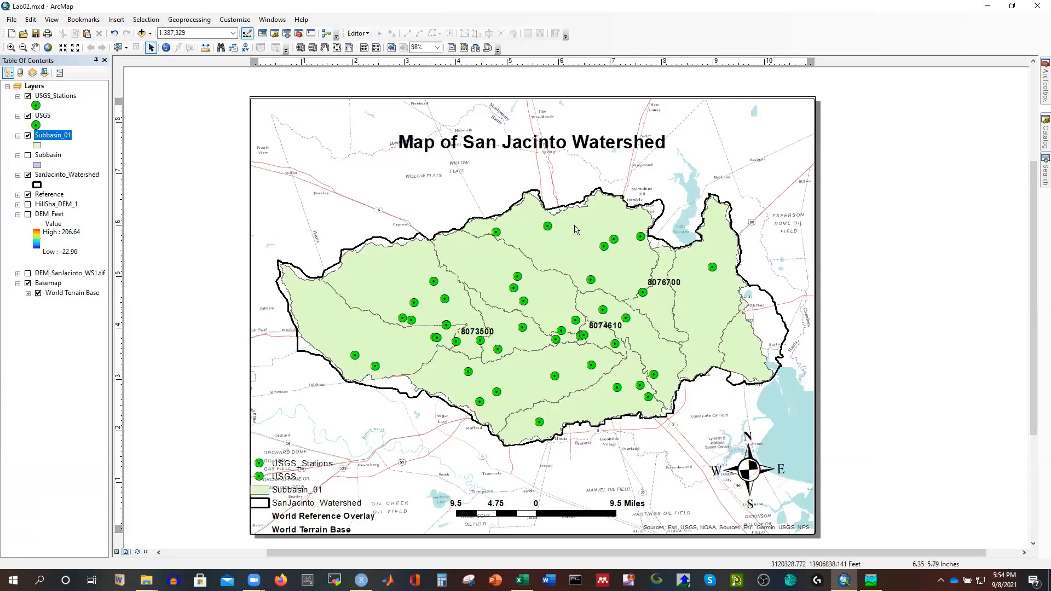
click(28, 116)
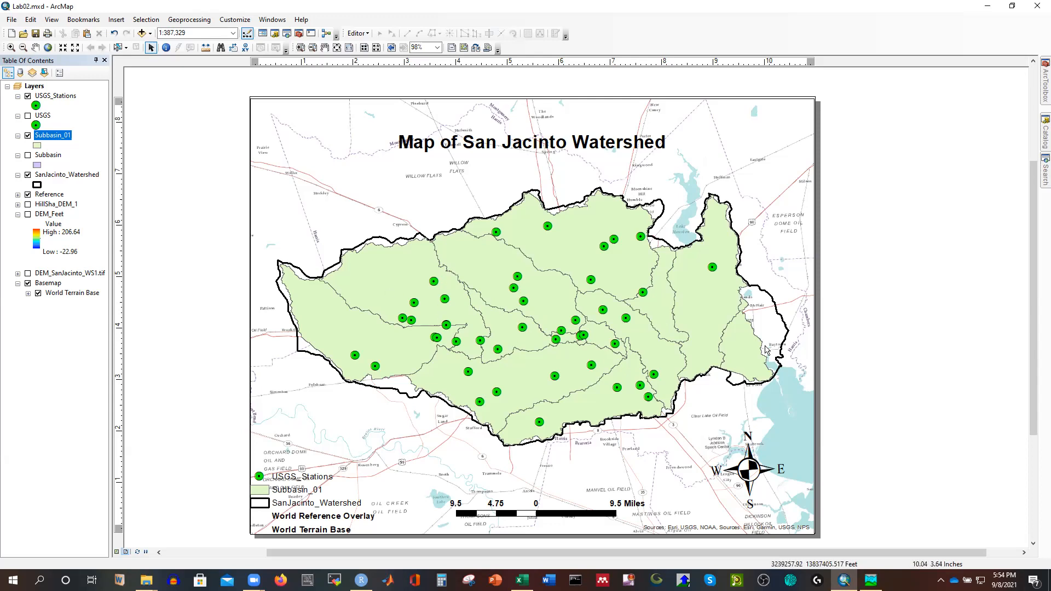
click(28, 116)
click(28, 96)
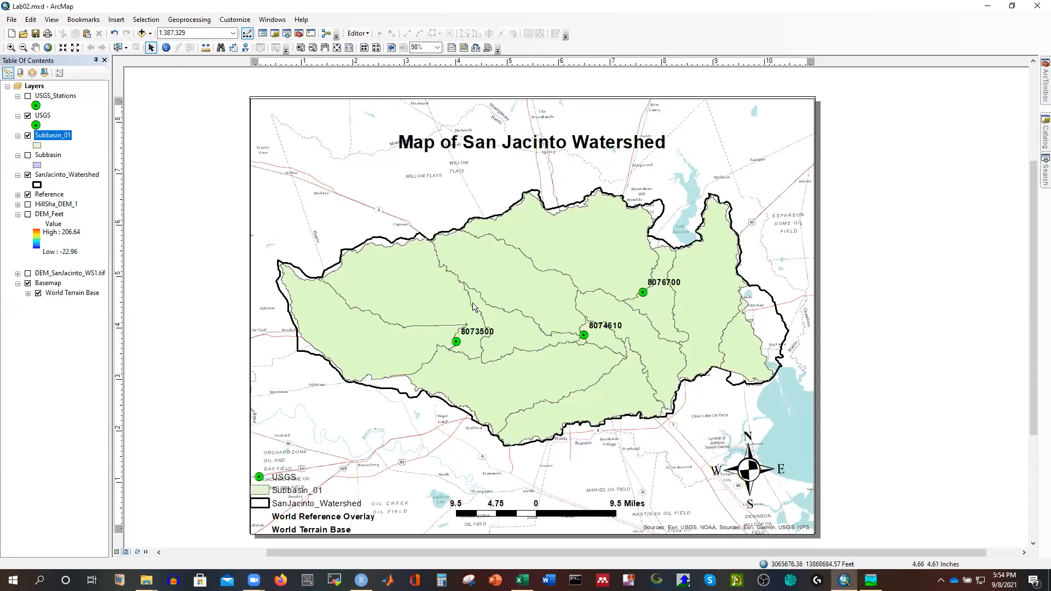
click(28, 115)
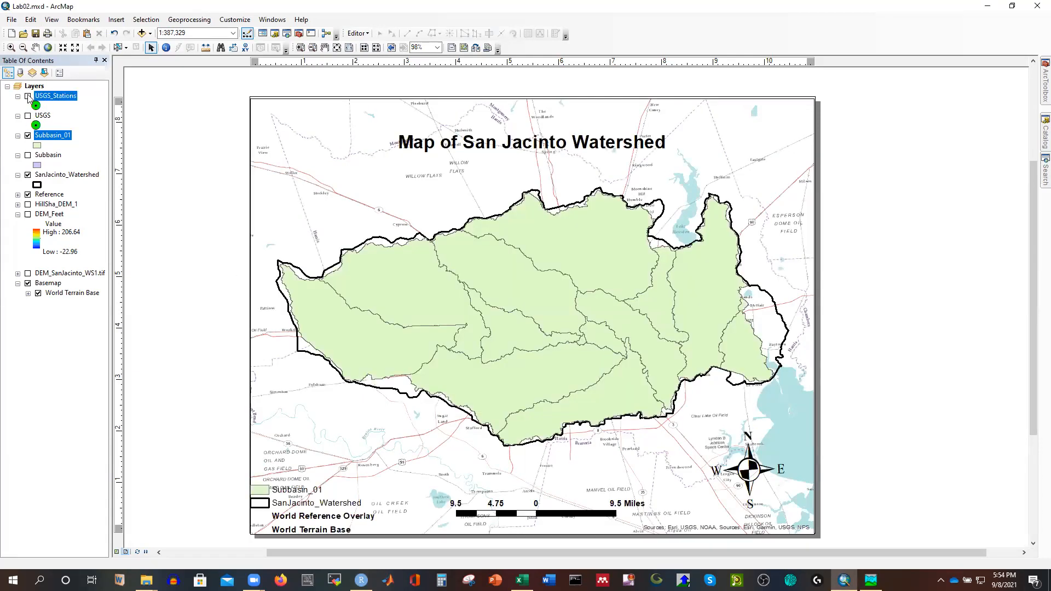
click(28, 96)
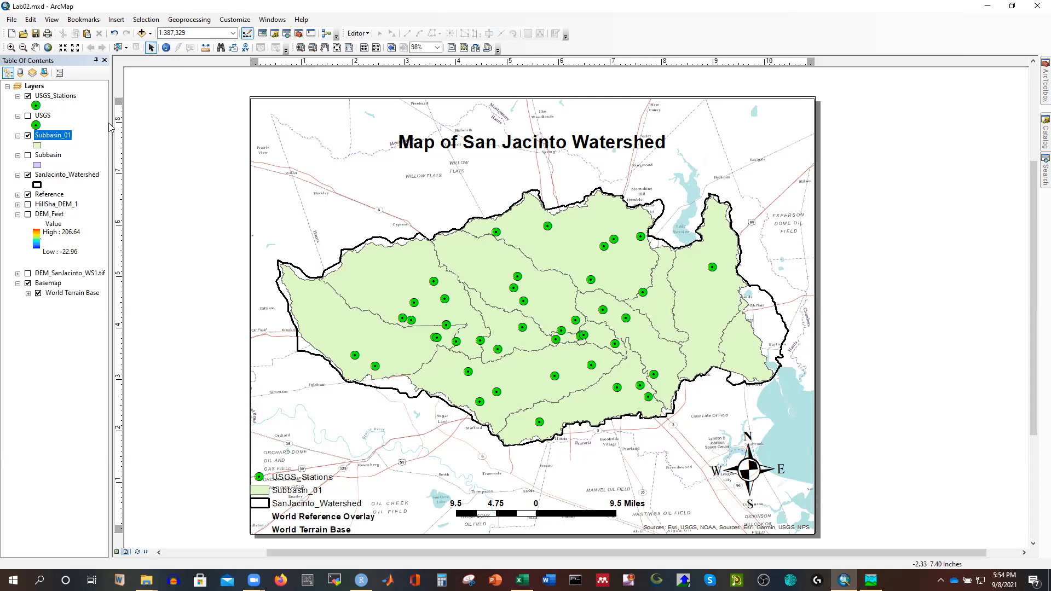
Open the Table To Excel conversion tool and set USGS_Stations as its input table
click(1045, 83)
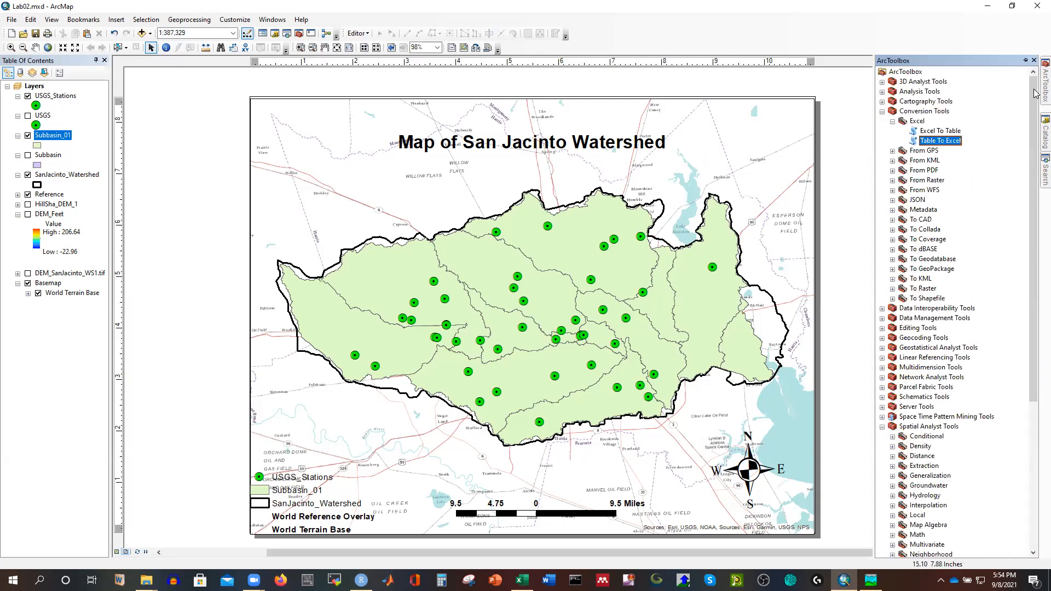
double_click(941, 142)
click(502, 94)
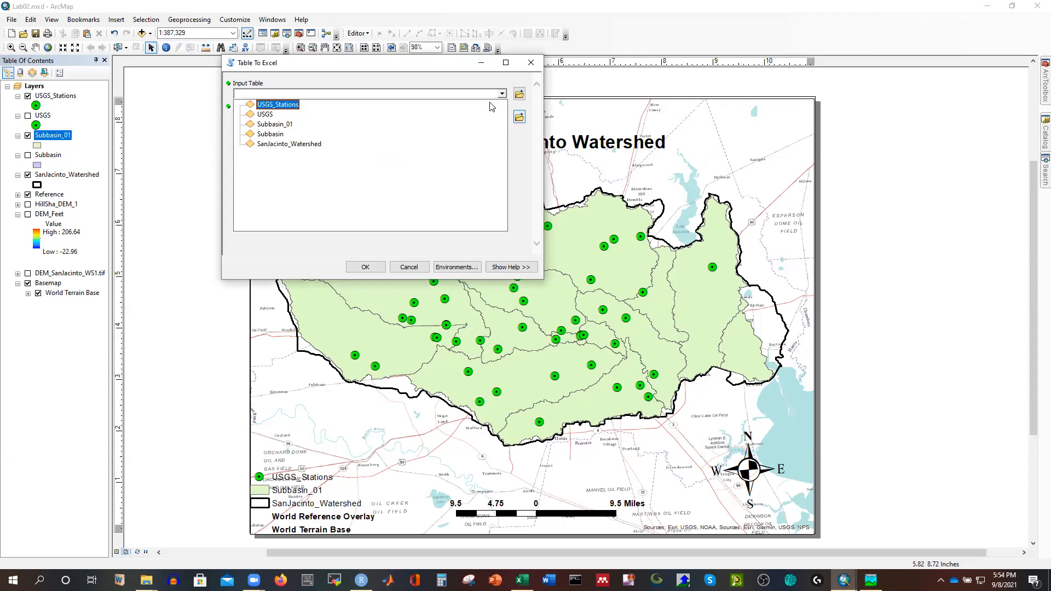
click(286, 109)
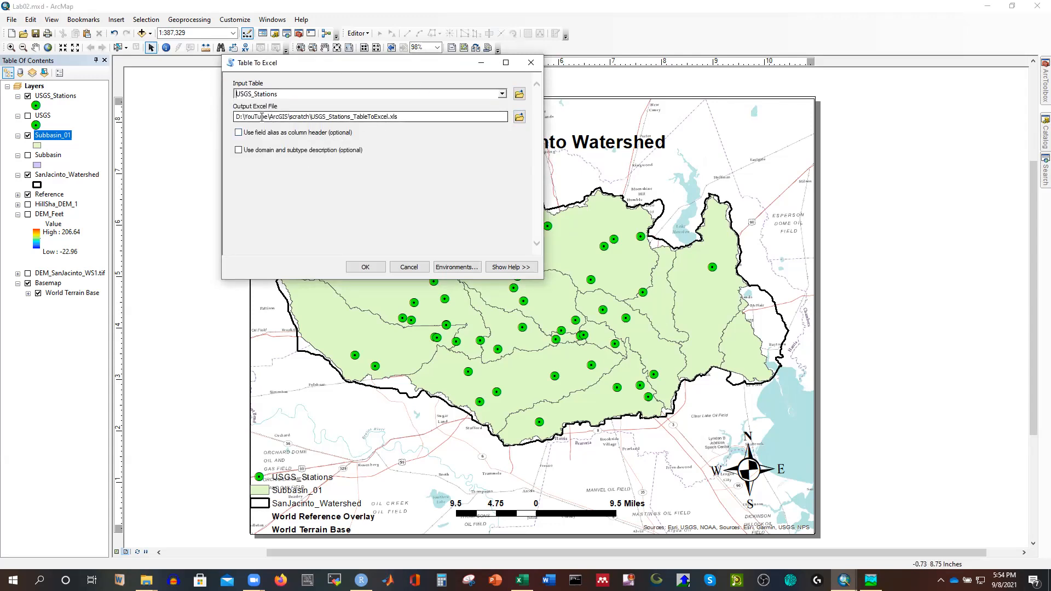
Set the output file to USGS_Stations.xls in the HEC-HMS-Latest_Version folder and run the Table To Excel conversion
click(519, 118)
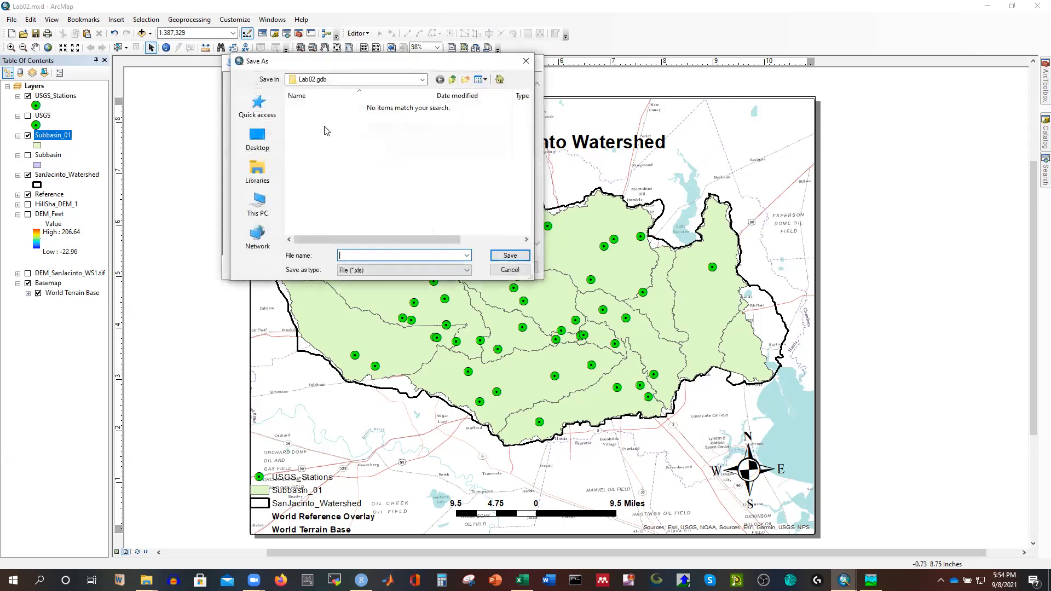
click(422, 79)
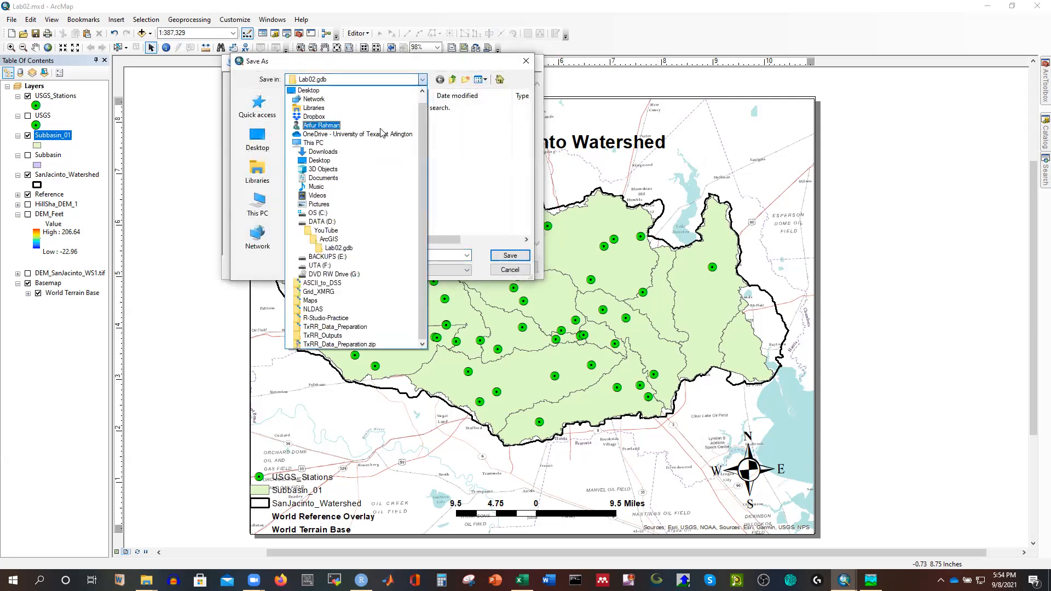
click(332, 230)
double_click(335, 149)
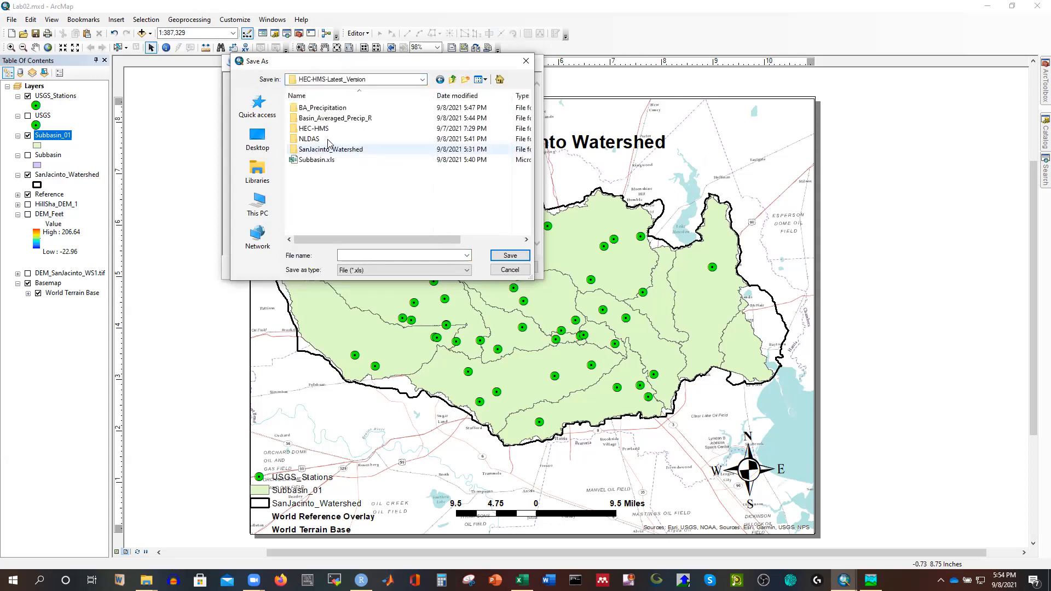
click(369, 255)
text(USGS_Stations.xls)
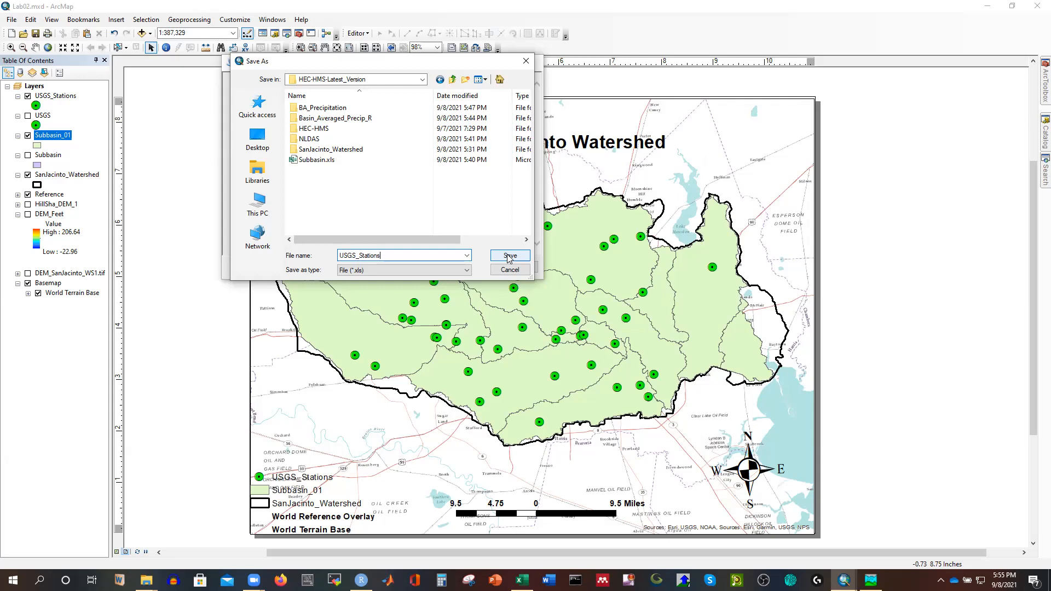
click(509, 256)
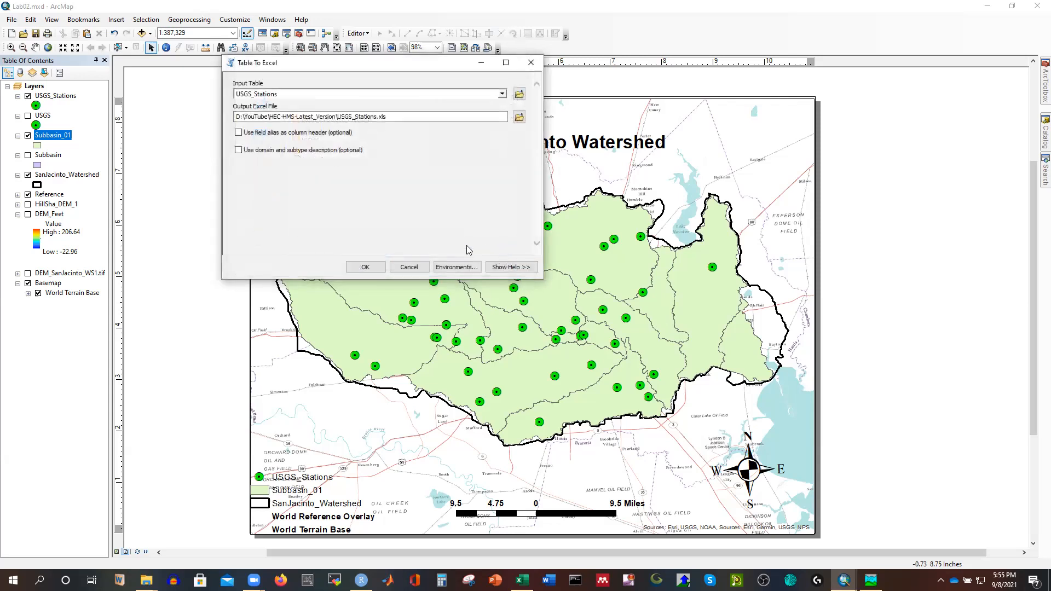
click(366, 267)
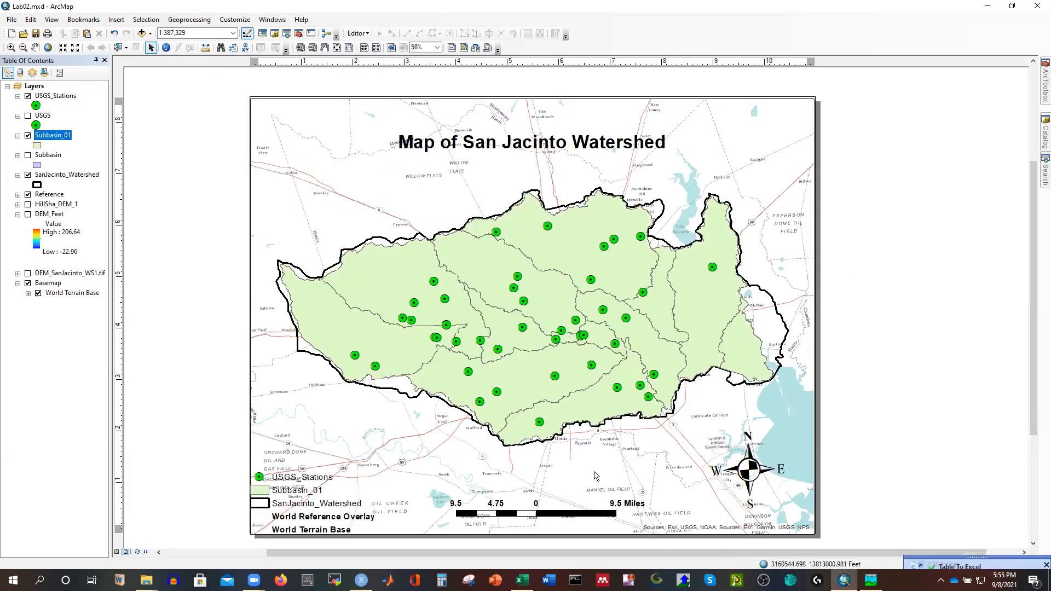
Check the HEC-HMS-Latest_Version folder in File Explorer and switch back to RStudio
click(146, 581)
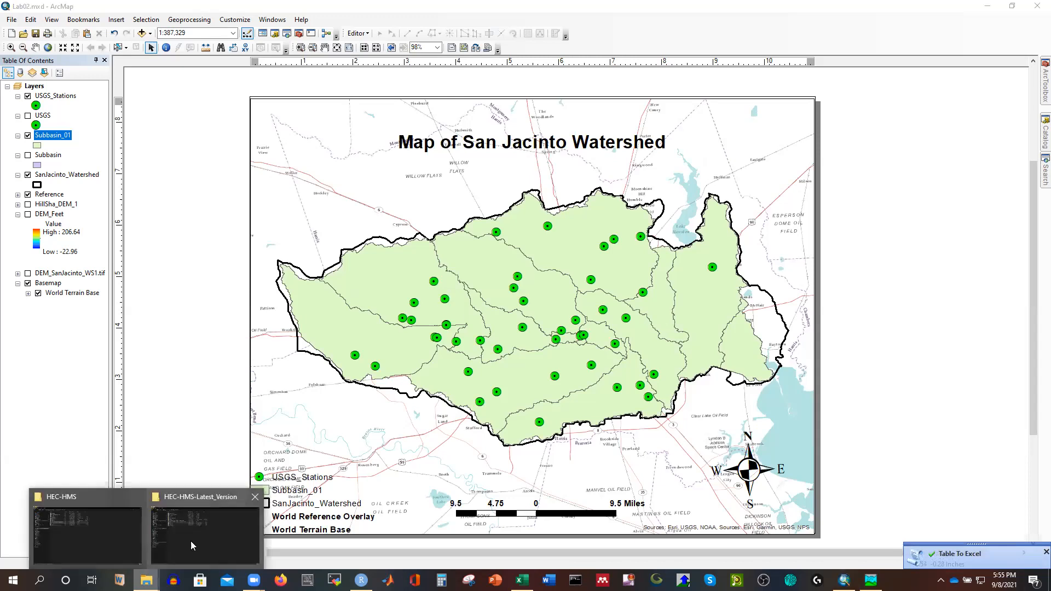
click(361, 580)
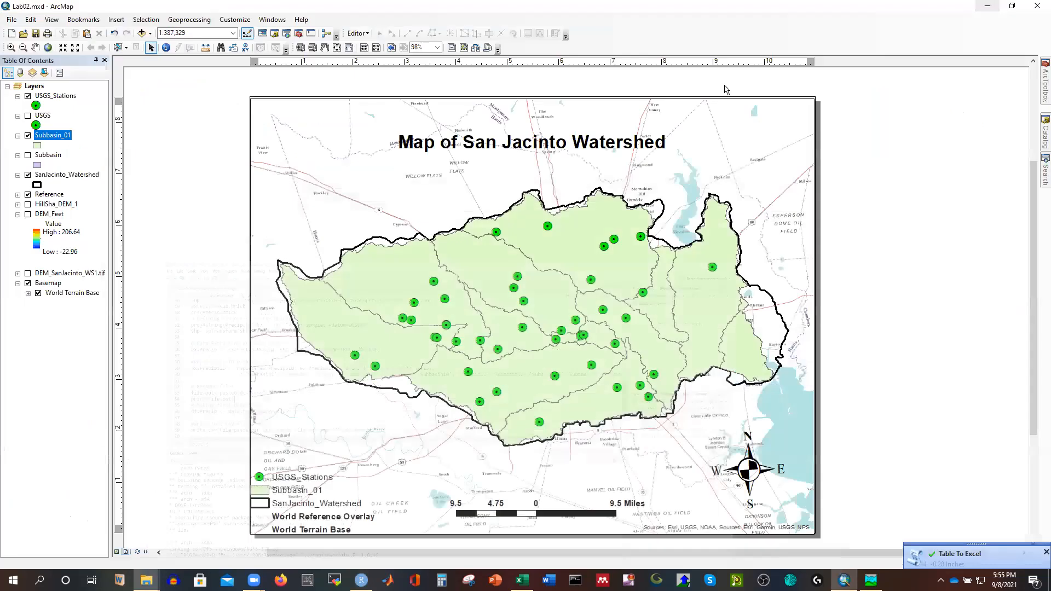
Minimize ArcMap, open USGS_Stations.xls from the HEC-HMS-Latest_Version folder in Excel, and close the Subbasin.csv workbook
click(988, 6)
click(146, 580)
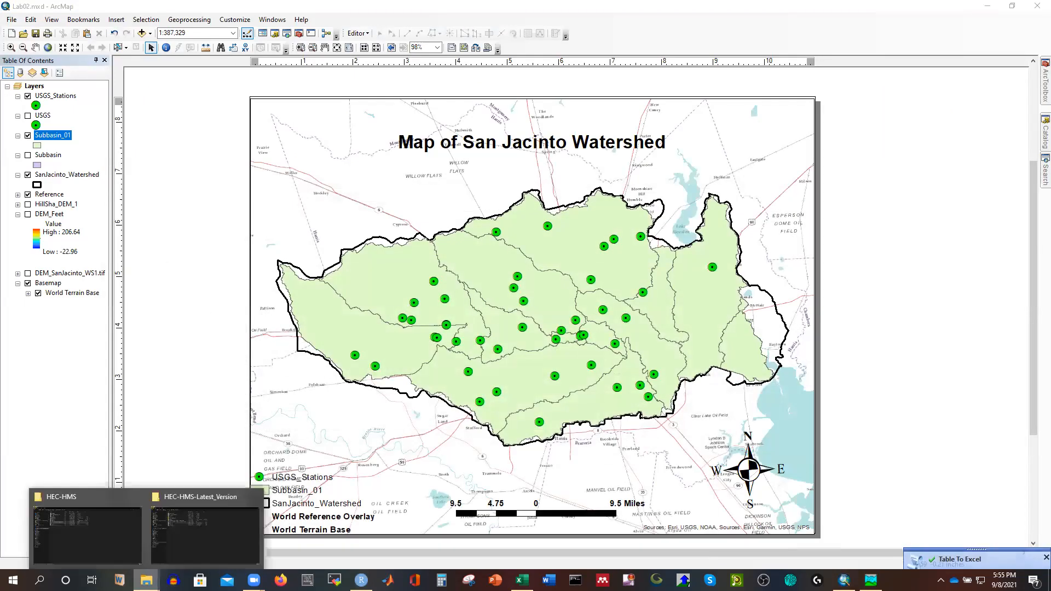
click(186, 539)
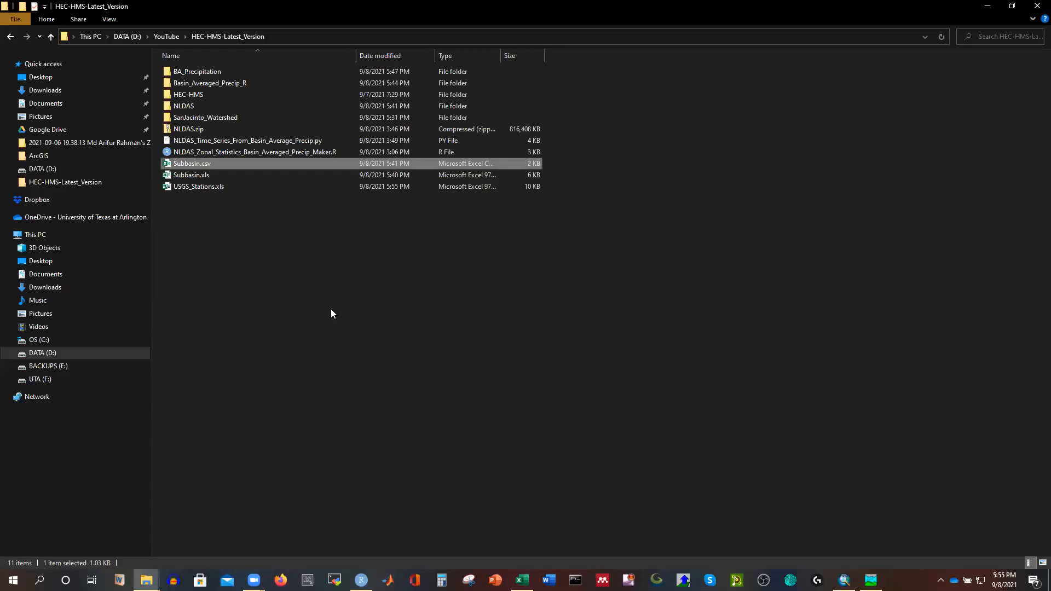
click(283, 290)
double_click(203, 188)
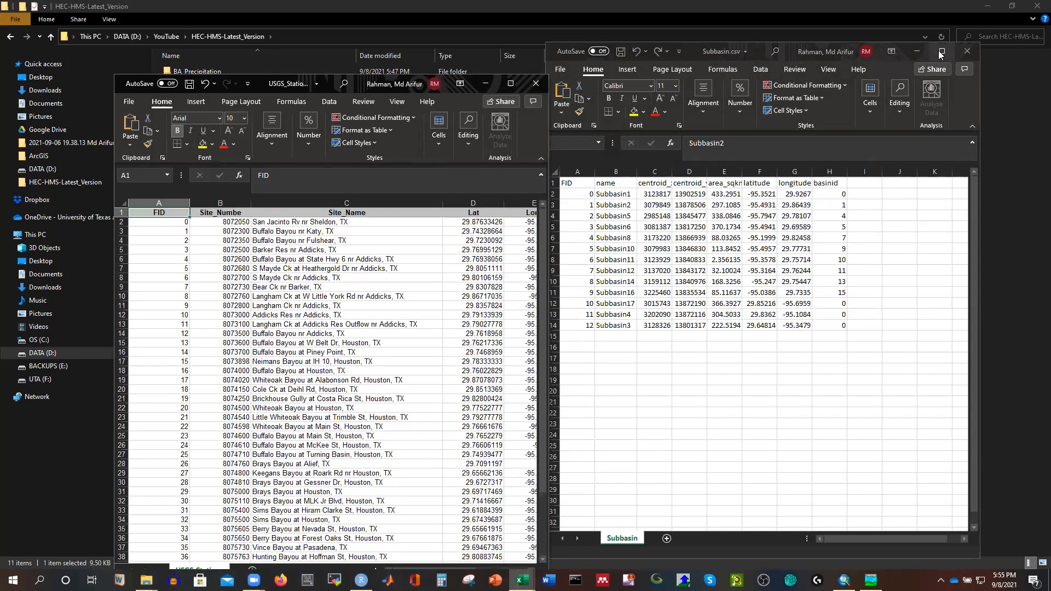
click(967, 51)
click(525, 301)
click(510, 83)
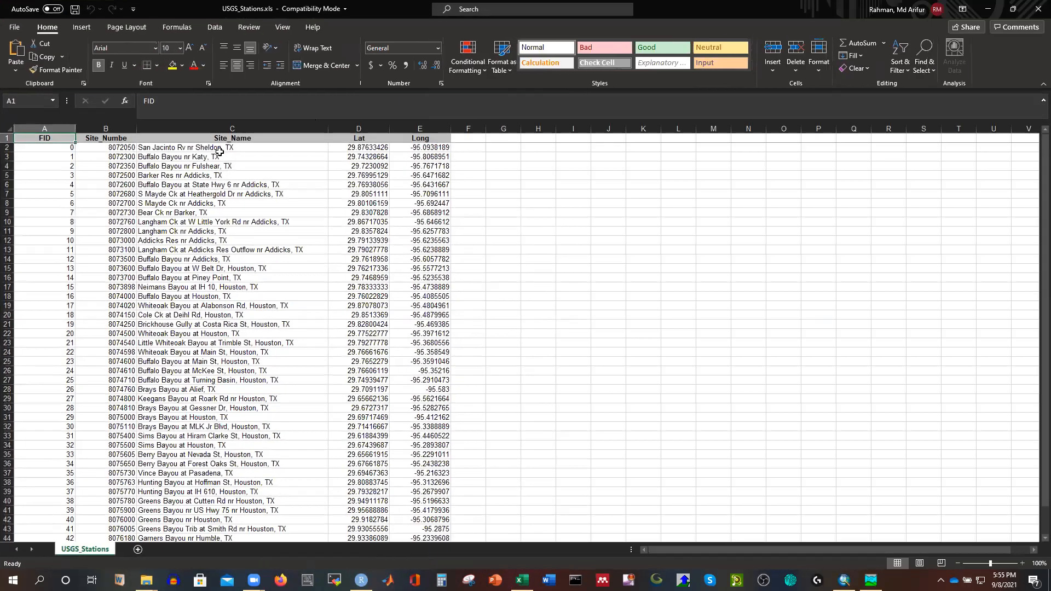
Review the site numbers listed in the Site_Numbe column of the USGS_Stations sheet
click(120, 194)
click(118, 241)
click(112, 296)
click(122, 343)
scroll(178, 293, down, 10)
scroll(178, 296, up, 10)
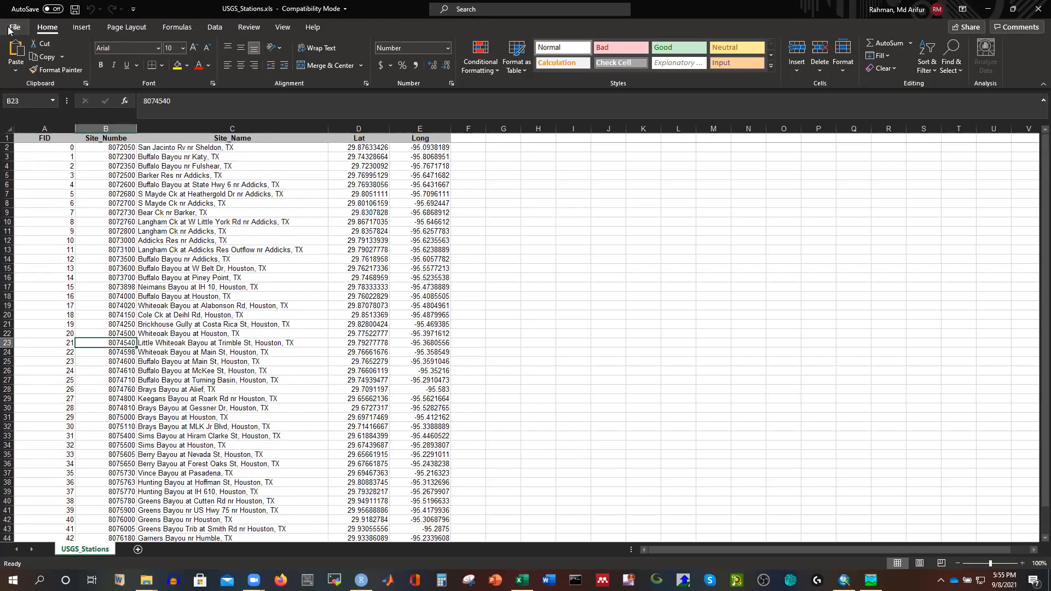
Save the workbook as USGS_Stations.csv in CSV (Comma delimited) format in HEC-HMS-Latest_Version, and close it
click(12, 27)
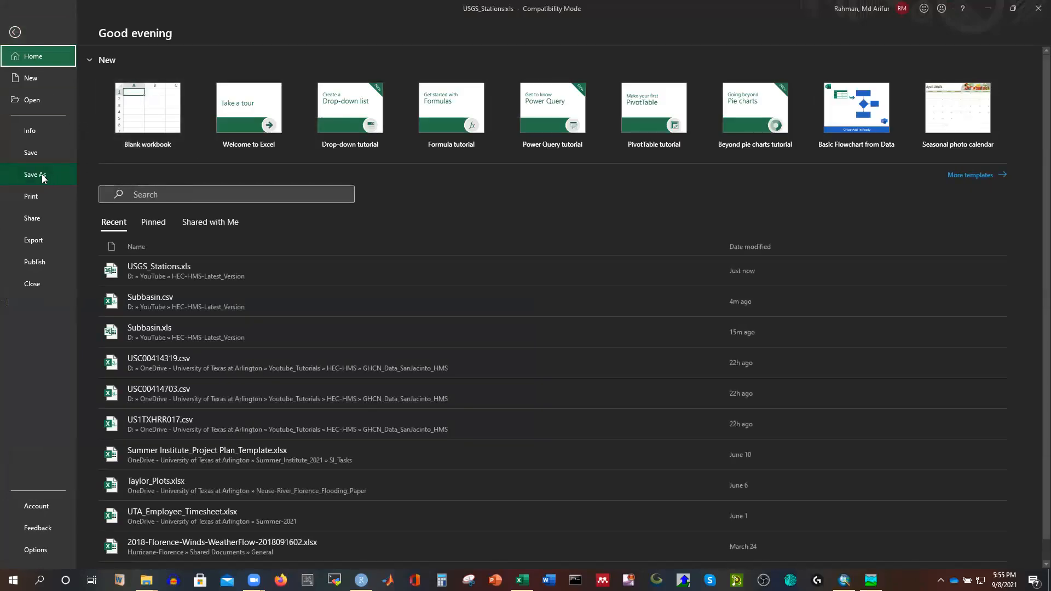
click(43, 176)
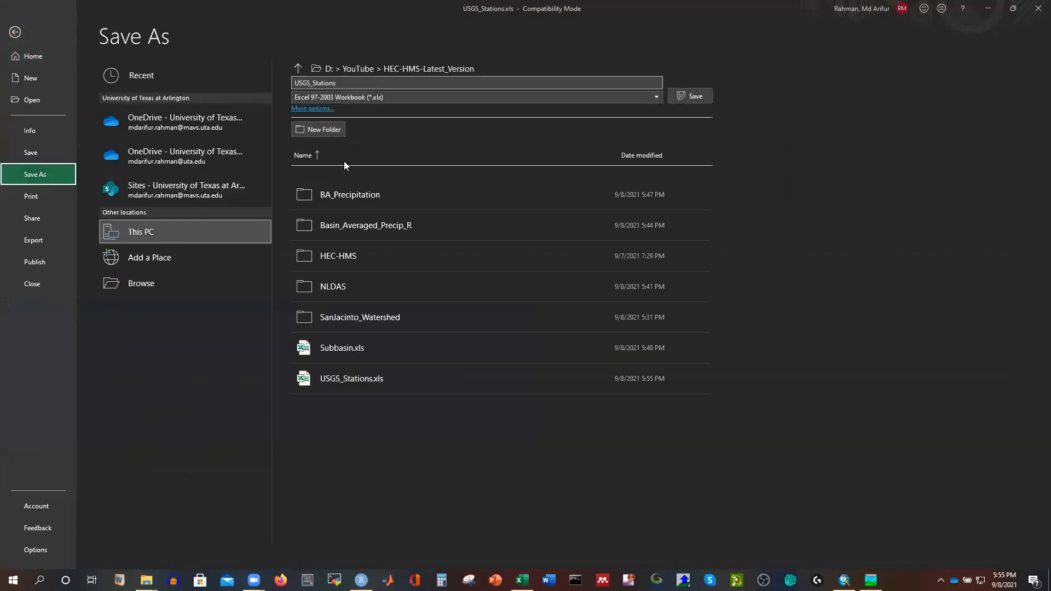
double_click(261, 218)
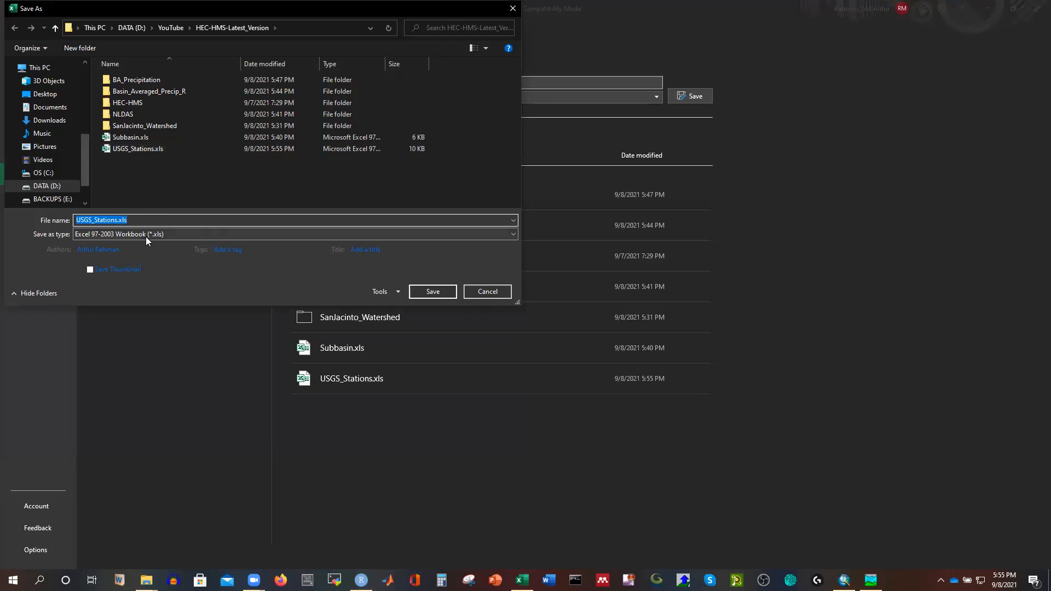
click(145, 237)
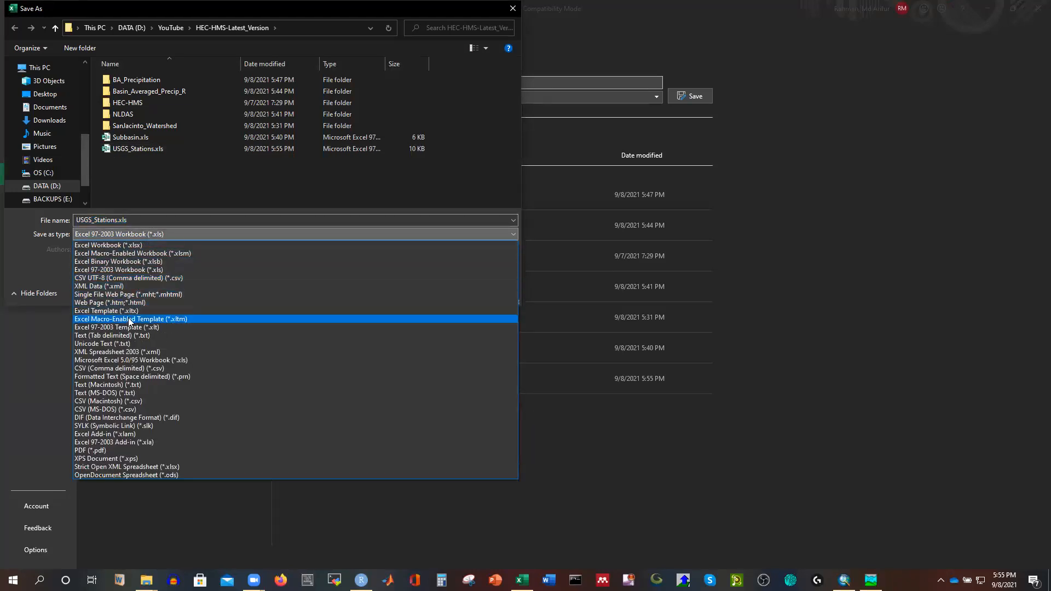
click(111, 369)
click(426, 278)
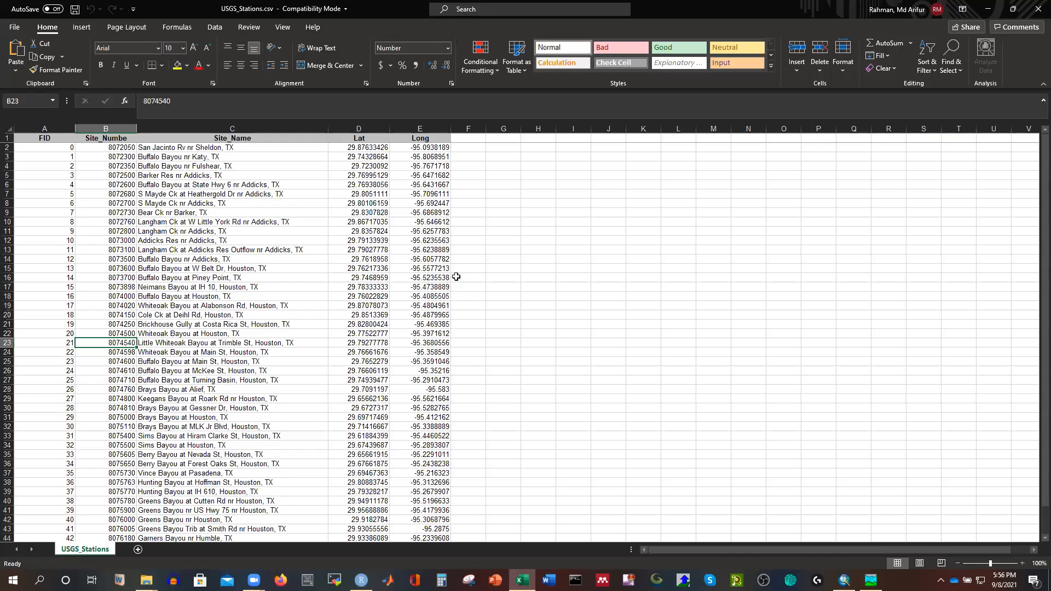
click(1036, 13)
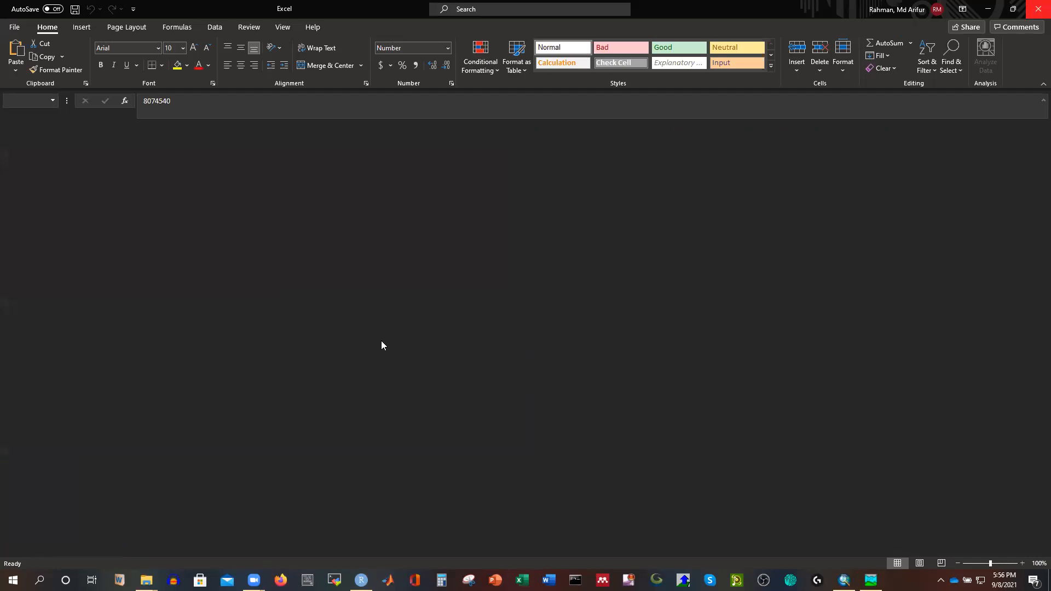
Switch to MobaXterm, connect to the saved wrehpc.uta.edu session, and enlarge the terminal text
click(334, 580)
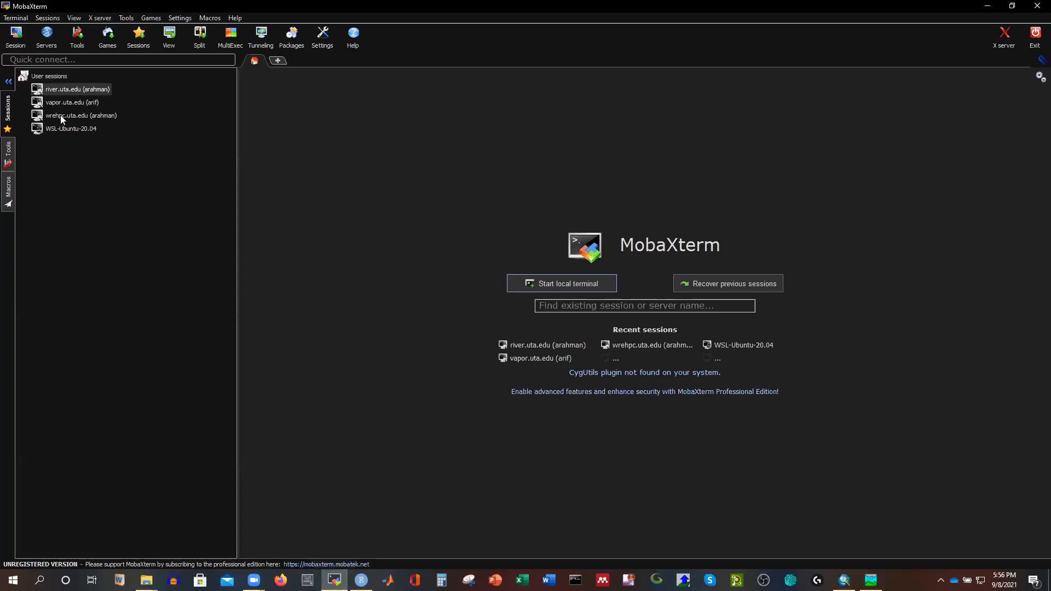
double_click(64, 116)
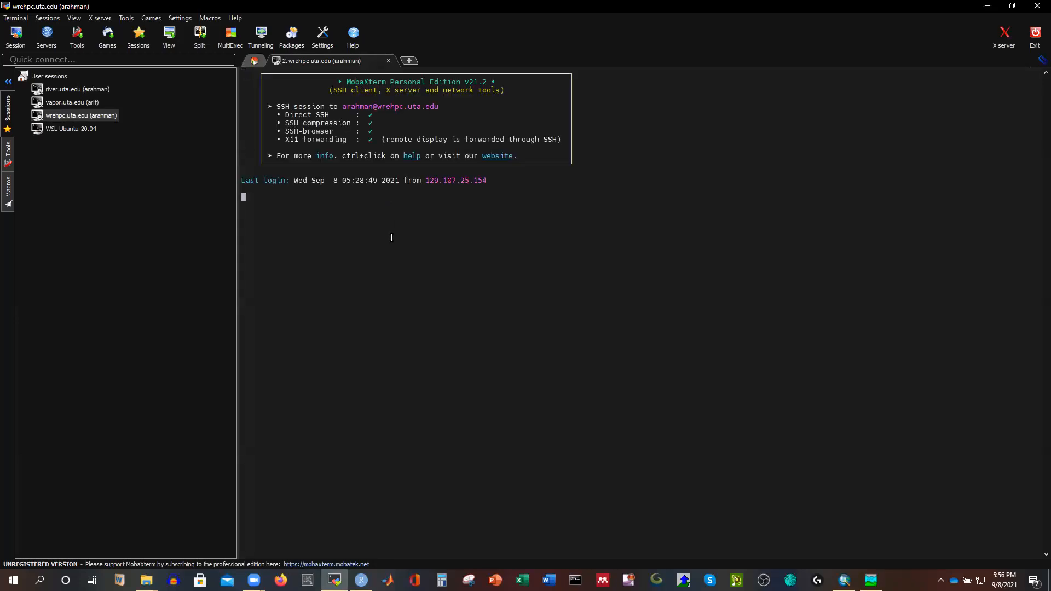
scroll(394, 244, up, 4)
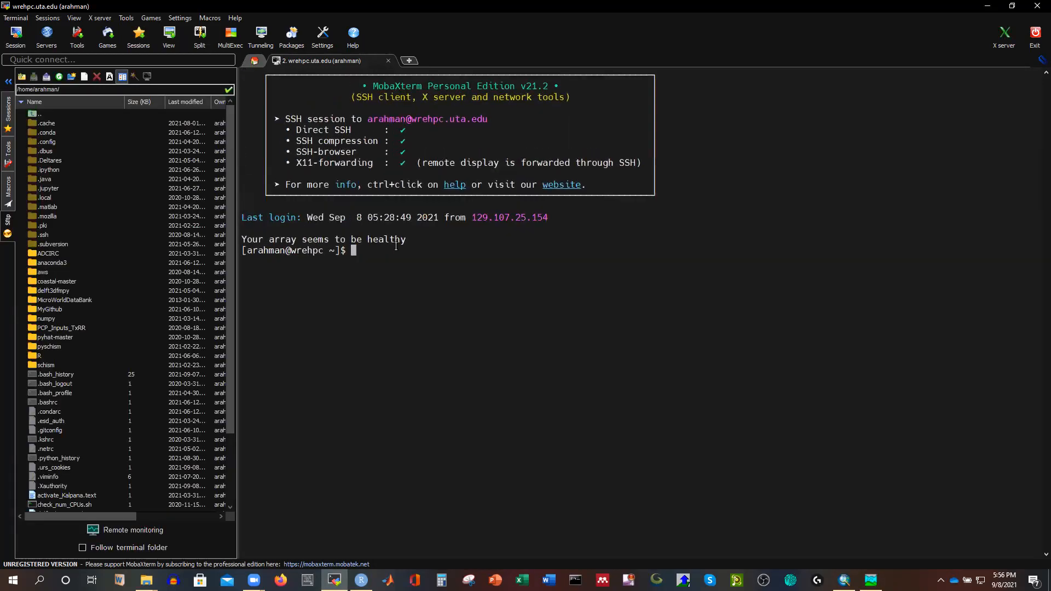
scroll(395, 246, up, 1)
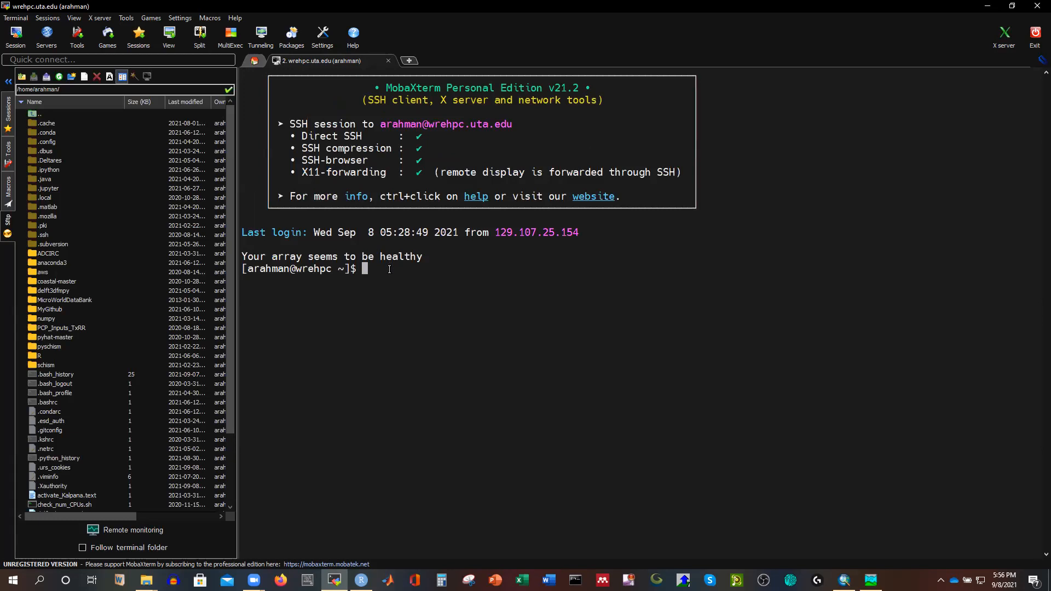
Change to the /data-yz/ directory, list its contents with ll, and make the file browser follow the terminal folder
text(cd /data-yz/)
key(Return)
text(ll)
key(Return)
click(123, 550)
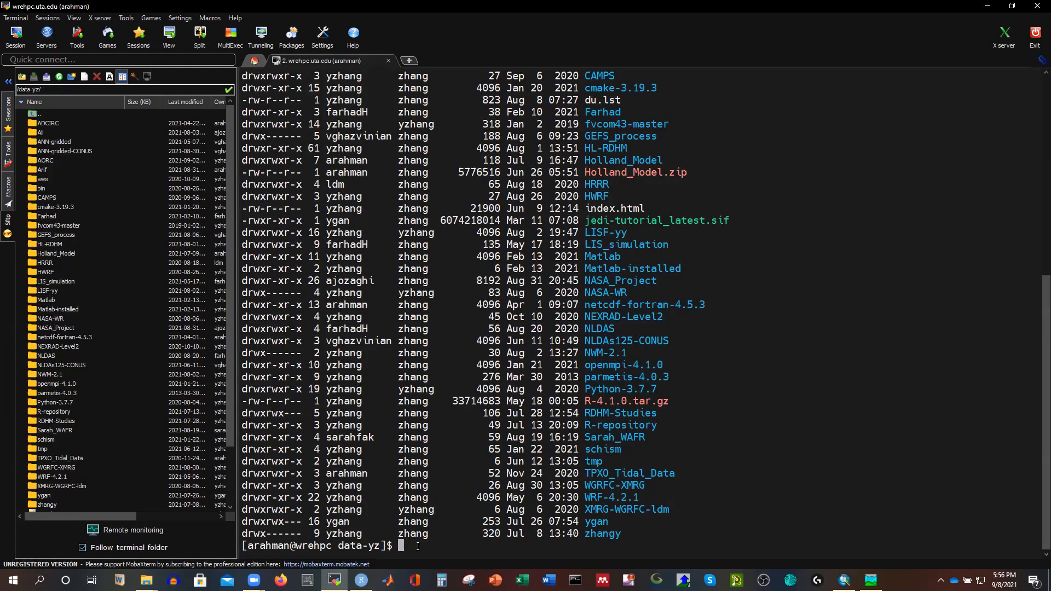
text(cd)
text(NW)
key(Tab)
key(BackSpace)
key(BackSpace)
key(BackSpace)
key(BackSpace)
key(BackSpace)
key(BackSpace)
key(BackSpace)
key(BackSpace)
text(cd)
key(BackSpace)
key(BackSpace)
key(BackSpace)
key(BackSpace)
key(BackSpace)
key(BackSpace)
Change into the account owner's personal directory under /data-yz and list its contents with ll
text(cd Ar)
key(Tab)
key(Return)
text(ll)
key(Return)
text(cd )
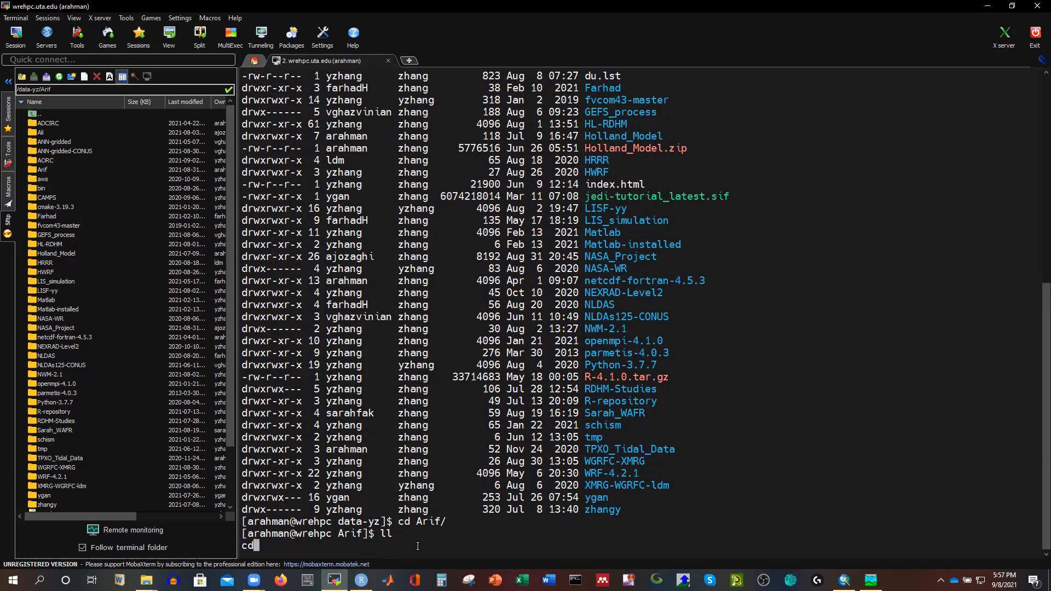
text(Ri)
key(BackSpace)
key(BackSpace)
key(BackSpace)
key(BackSpace)
key(BackSpace)
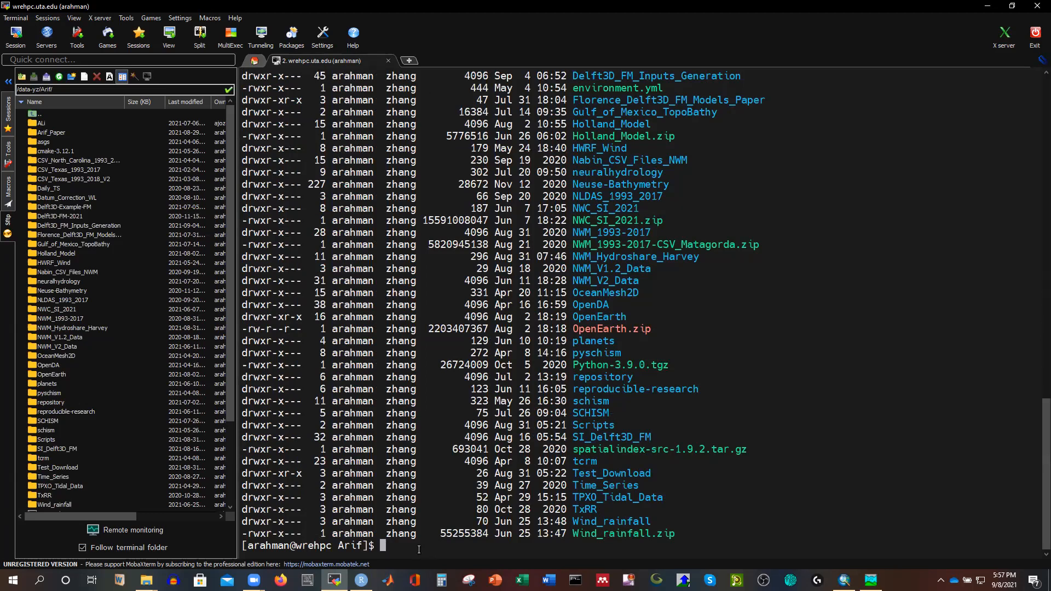
Change into the owner's paper directory and try to list its contents
text(cd Ari)
key(Tab)
key(Return)
text(l)
key(Return)
Enter and list the NWM_TxRR_Validation_Updated directory, checking the package installation in RStudio meanwhile
text(cd )
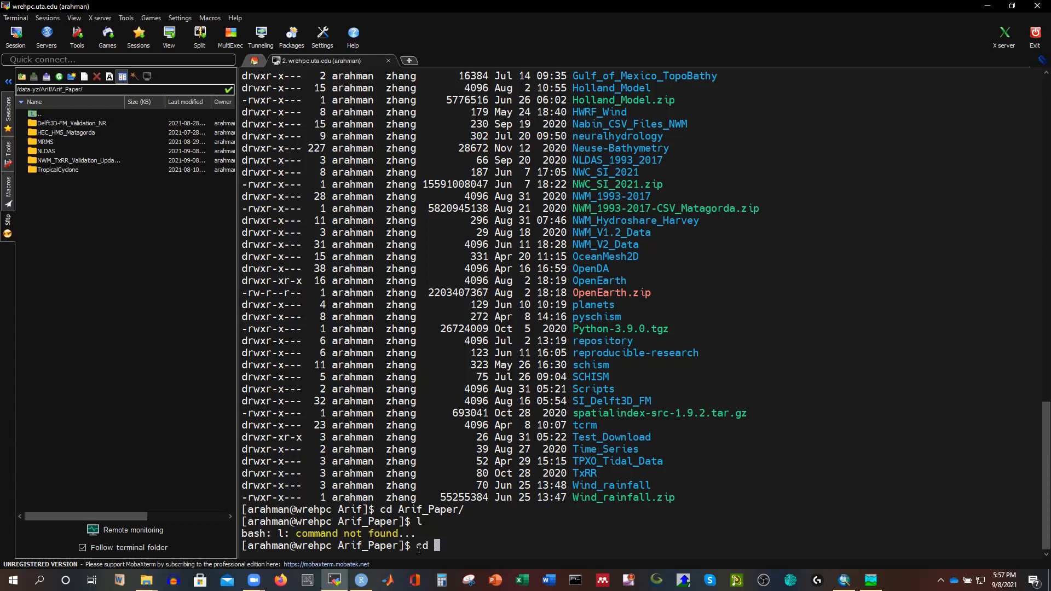
text(N)
key(Tab)
key(Return)
text(ll)
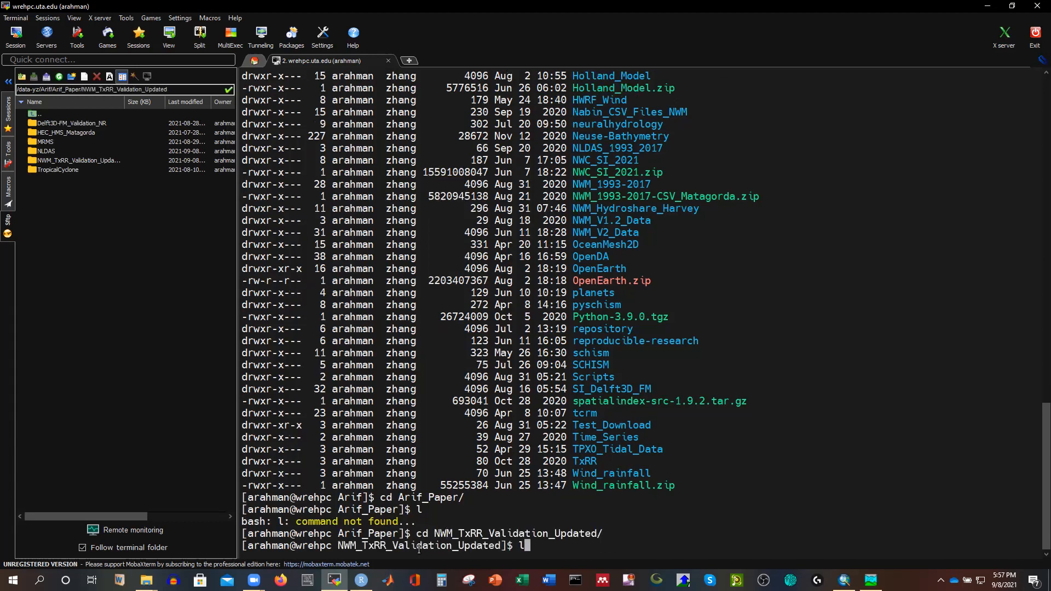
key(Return)
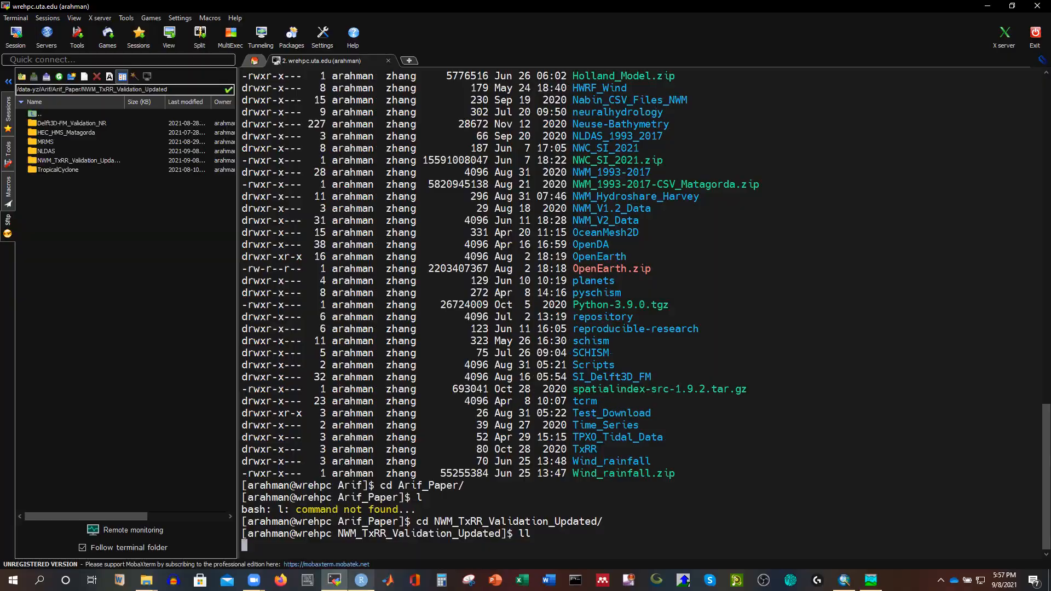
click(360, 580)
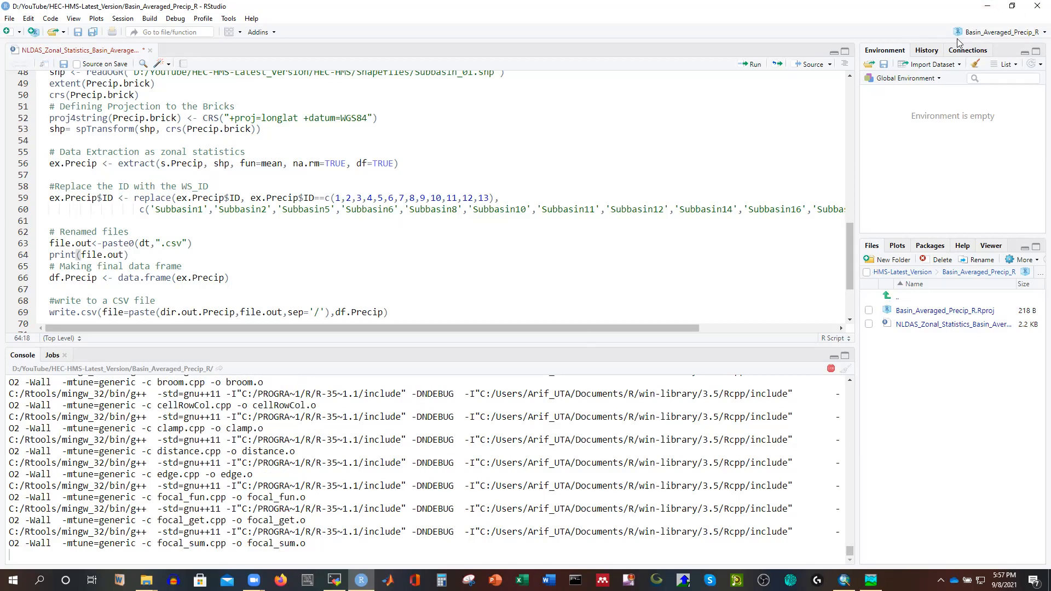
click(987, 6)
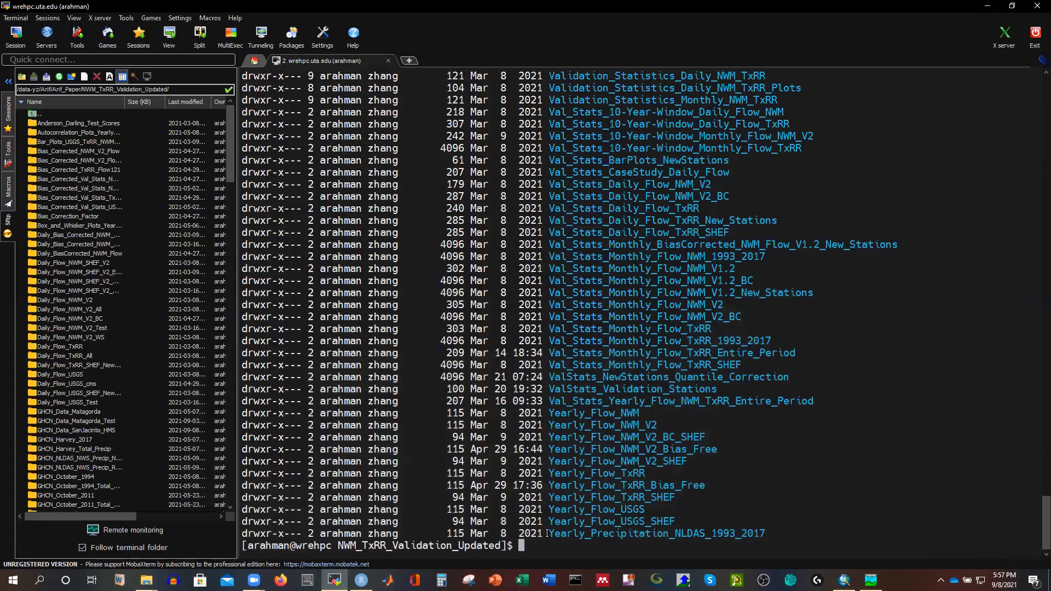
Change into the Scripts directory, list its contents with ll, and widen the file browser's Name column
text(cd scripts/)
key(Return)
text(ll)
key(Return)
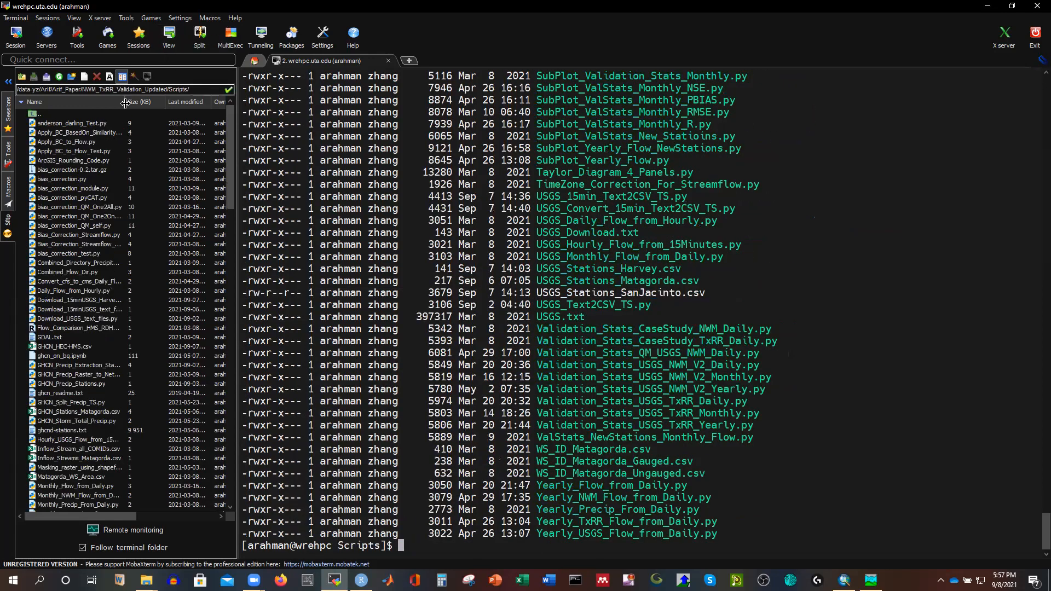
drag(161, 111, 184, 111)
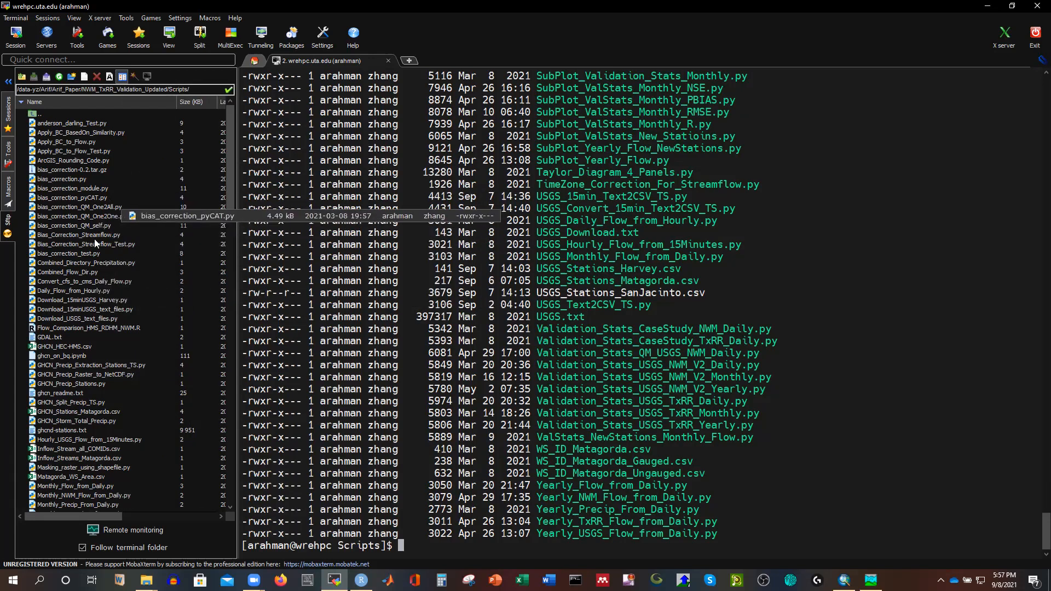
Upload USGS_Stations.csv from D:\YouTube\HEC-HMS-Latest_Version to the remote Scripts directory
click(45, 77)
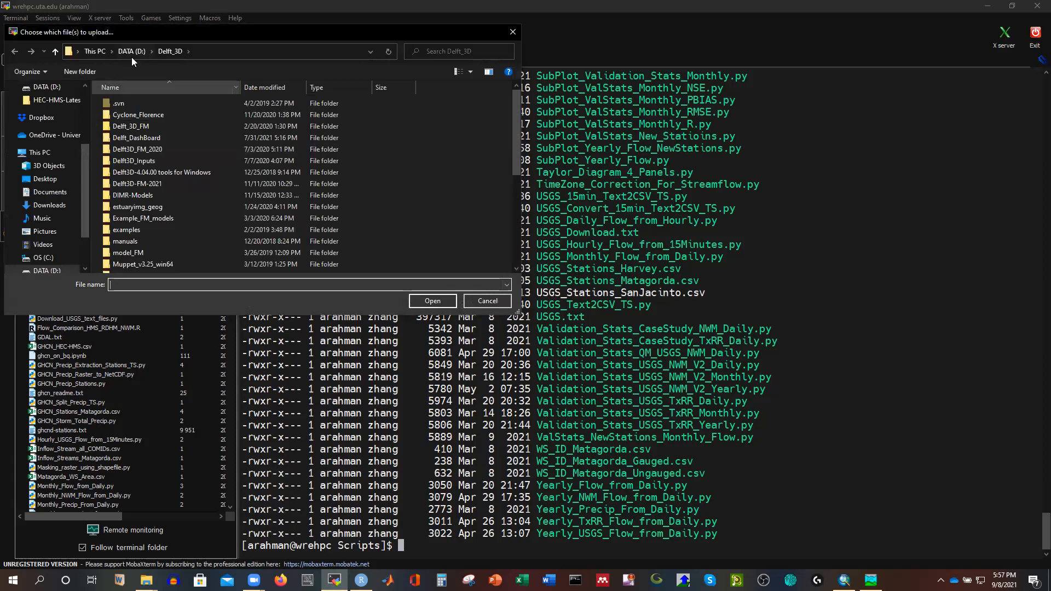
scroll(252, 173, down, 15)
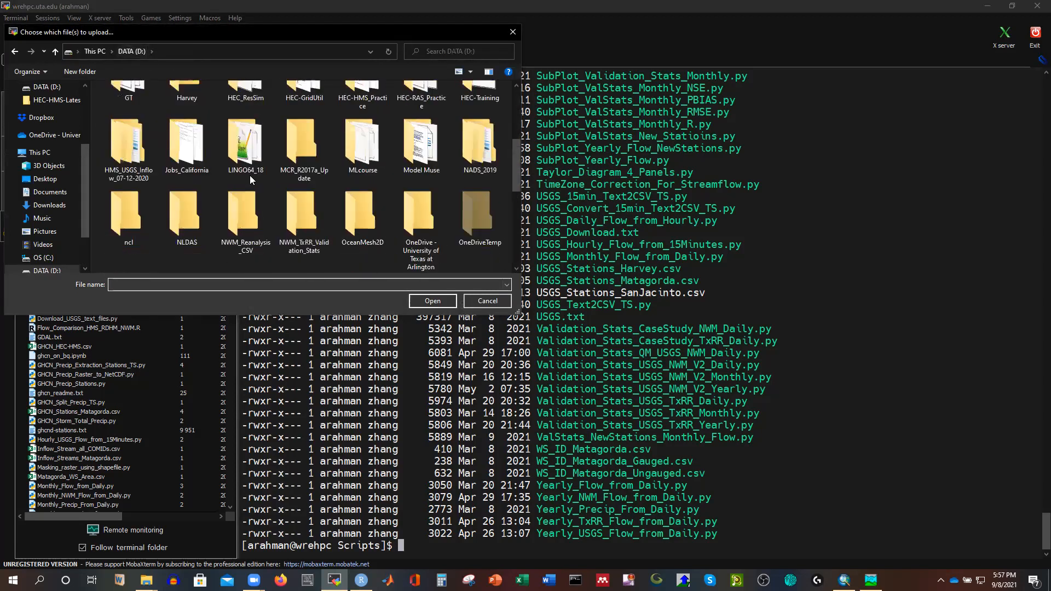
scroll(332, 201, up, 1)
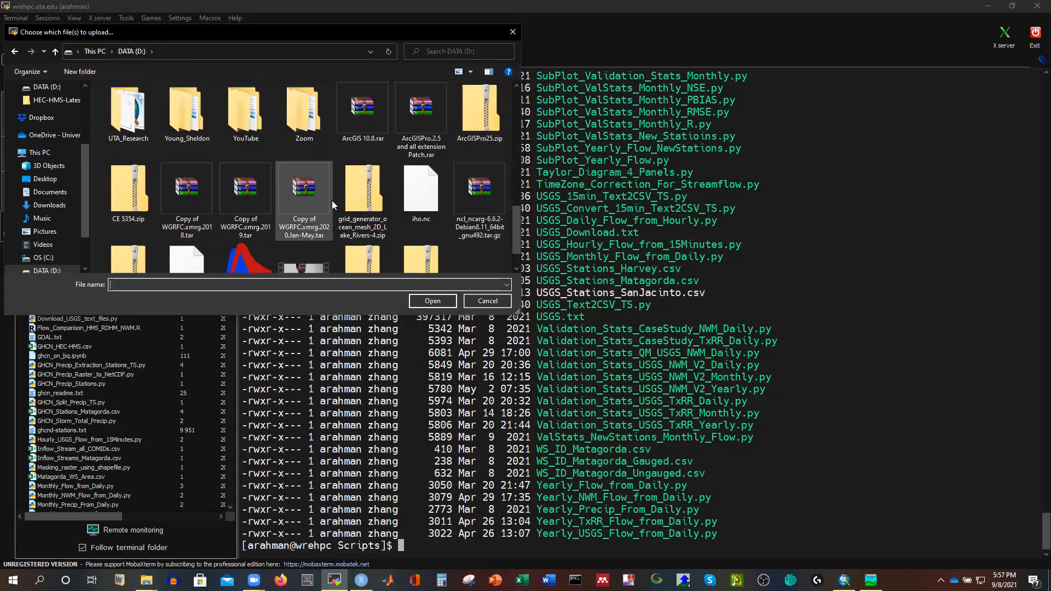
double_click(244, 113)
double_click(148, 152)
click(141, 219)
click(444, 305)
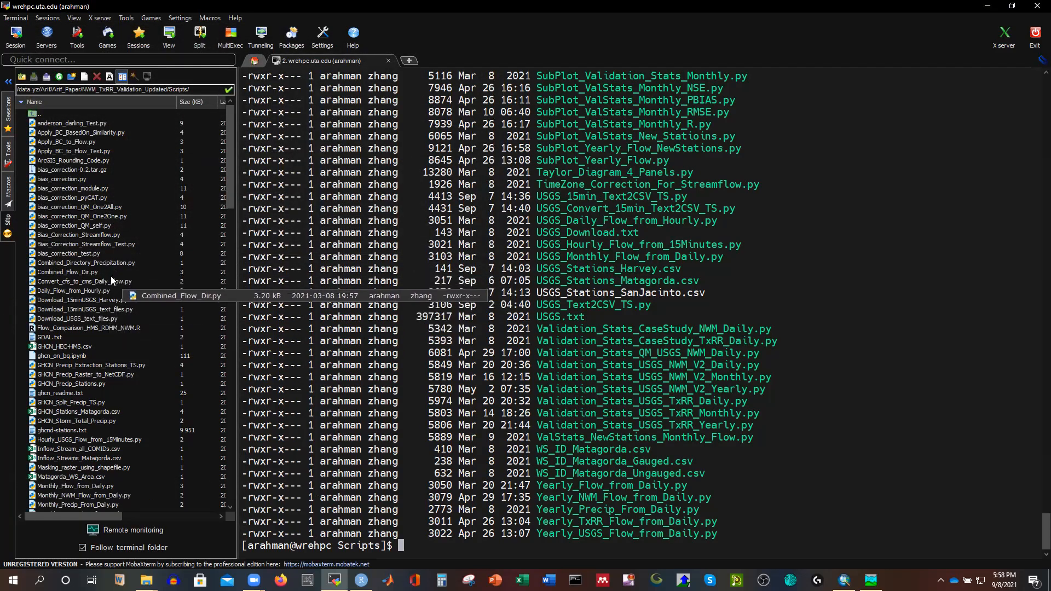
Open Download_15minUSGS_Harvey.py in the text editor and examine its commented USGS_ID_list line
right_click(90, 302)
click(136, 327)
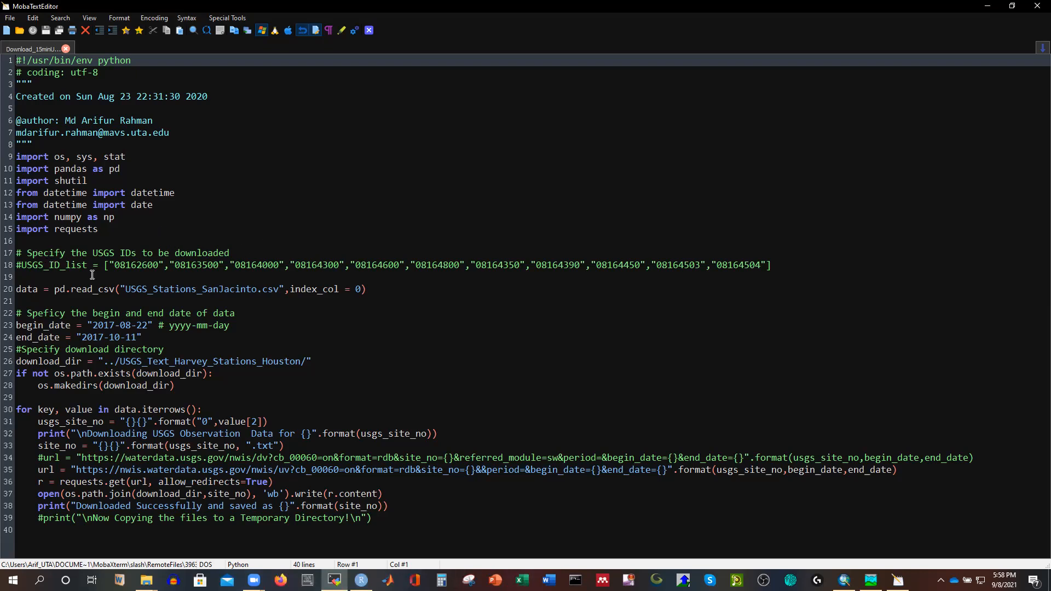
drag(775, 265, 518, 279)
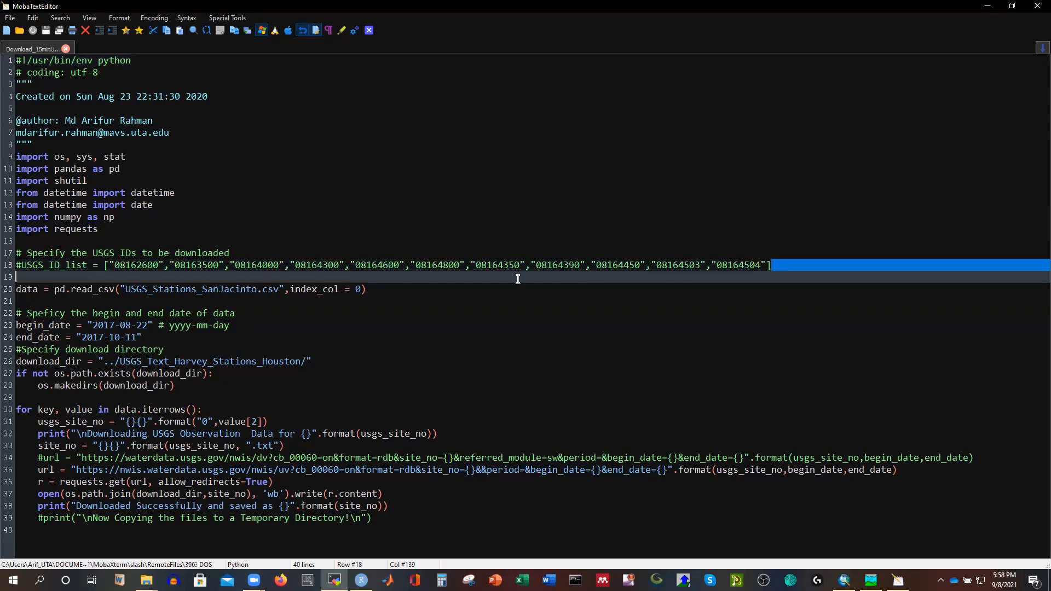
click(494, 245)
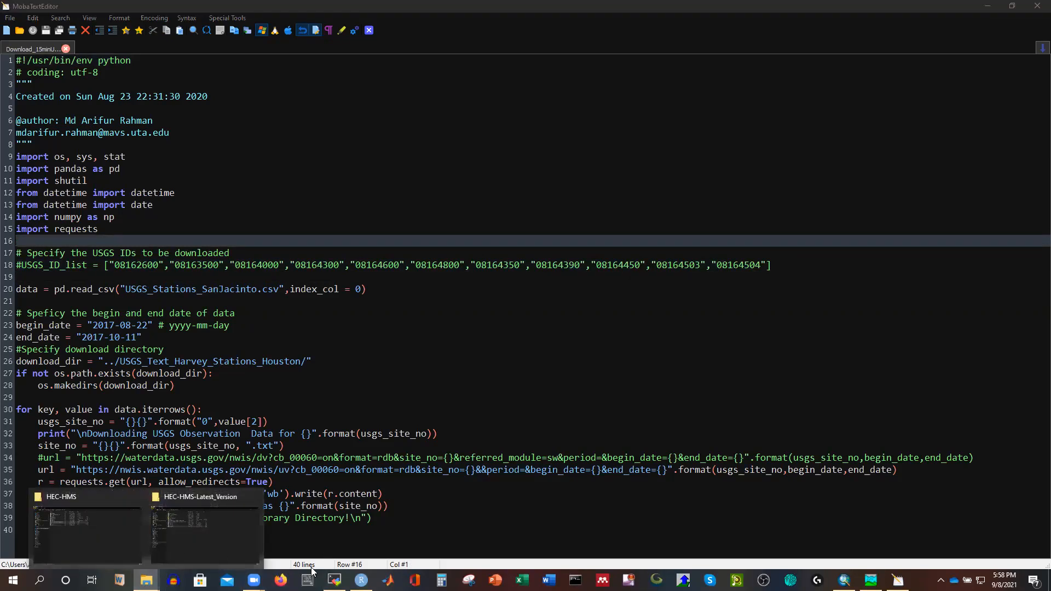
Open USGS_Stations.csv and USGS_Stations_SanJacinto.csv from the remote Scripts directory and compare their column layouts
click(334, 580)
scroll(158, 315, down, 3)
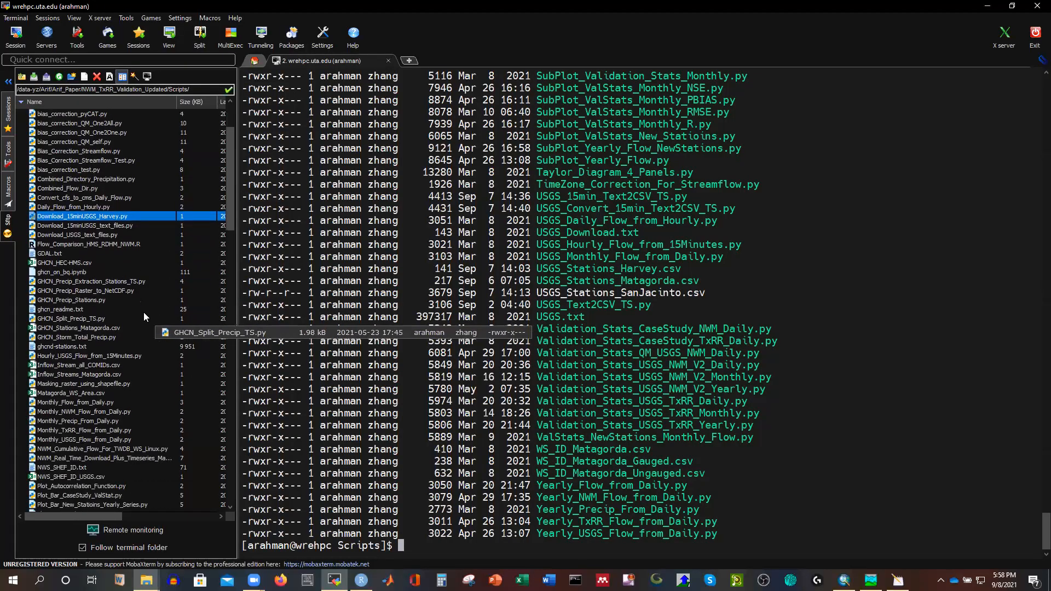
scroll(100, 367, down, 4)
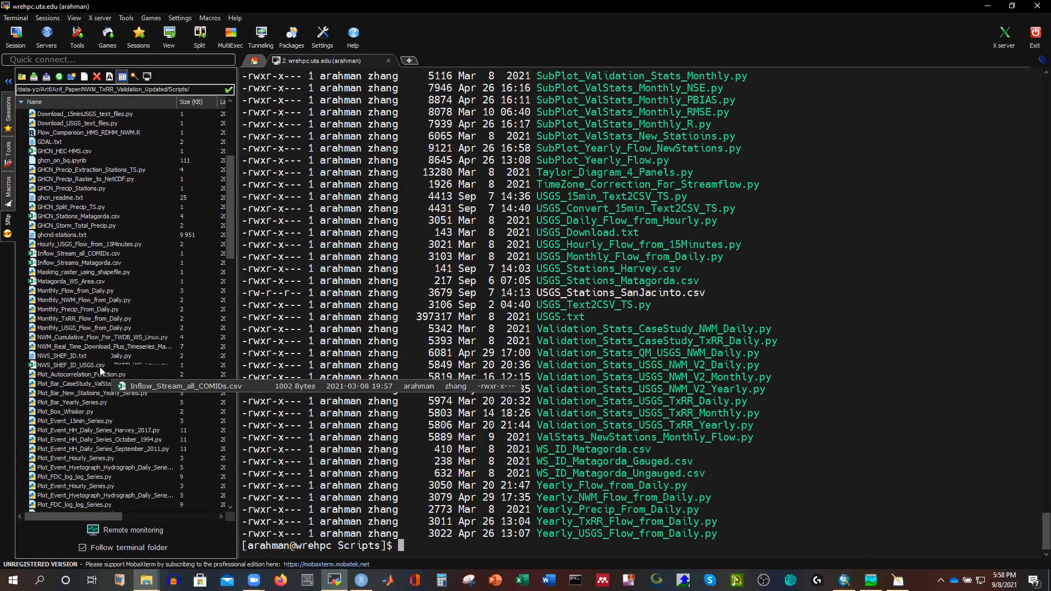
scroll(100, 367, down, 15)
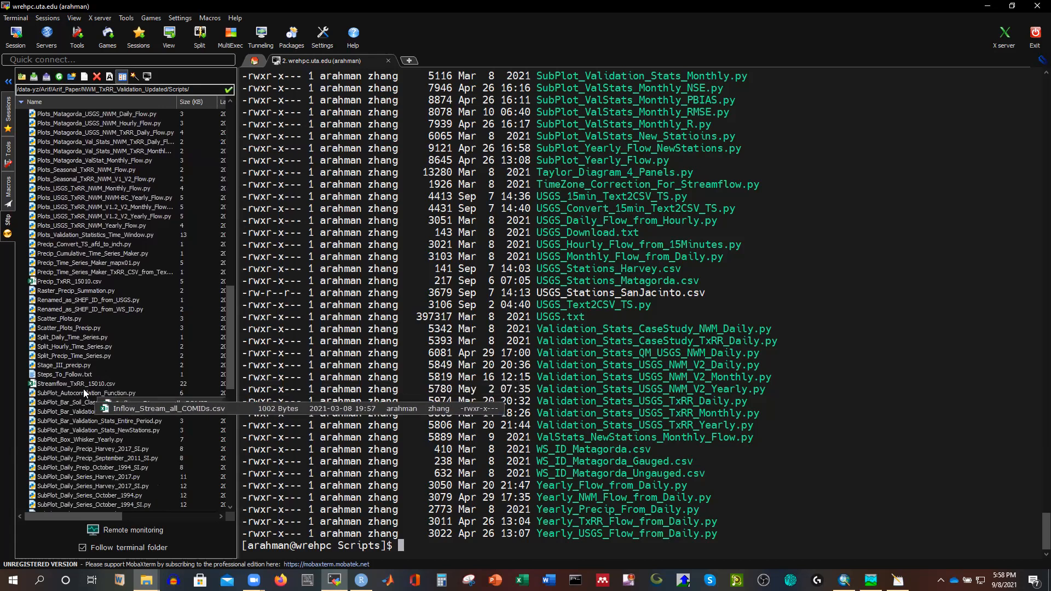
scroll(88, 336, down, 13)
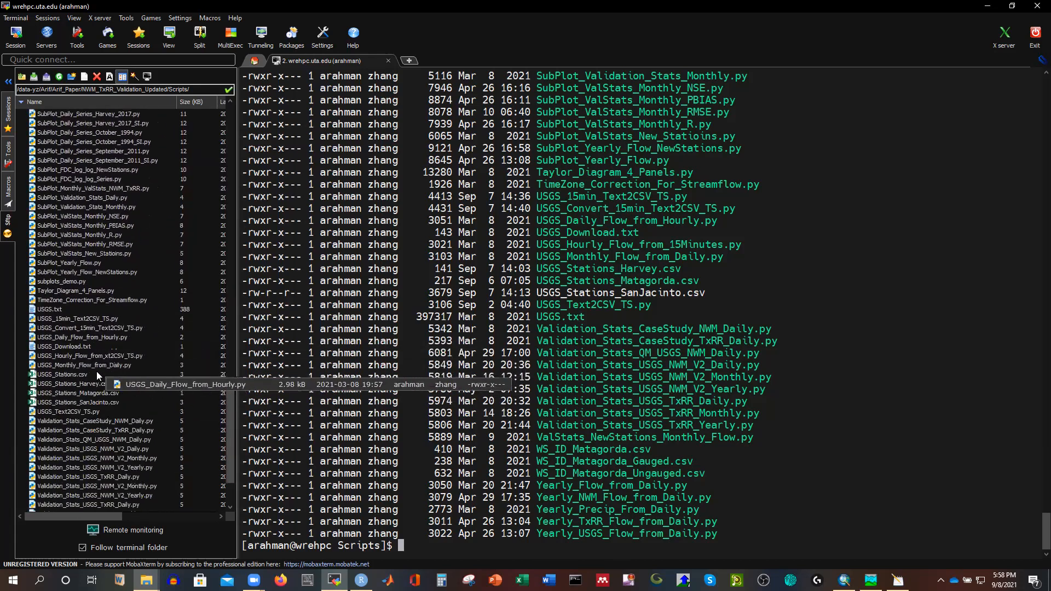
click(68, 375)
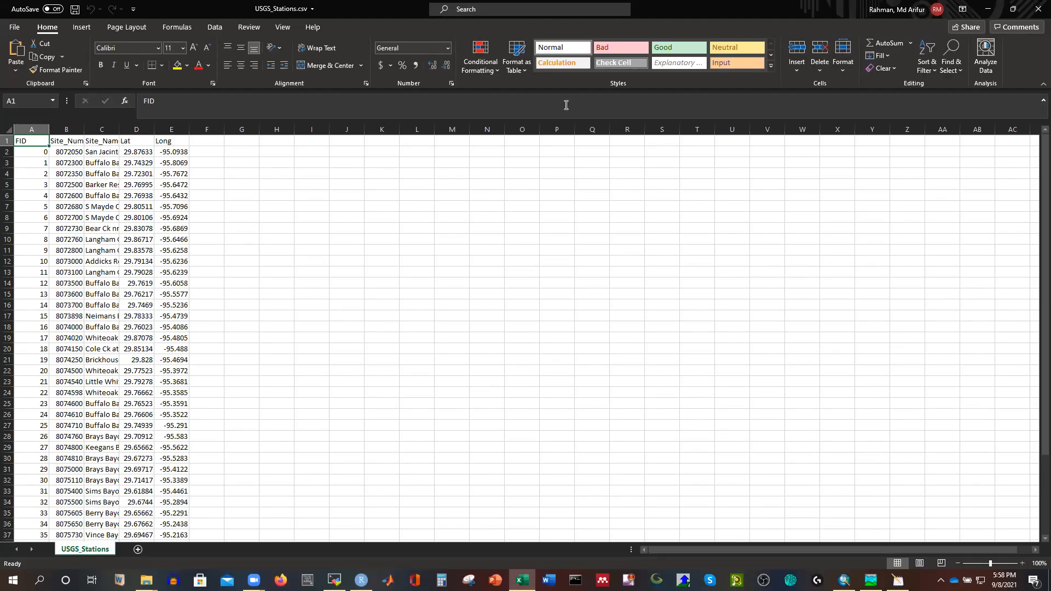
click(1038, 8)
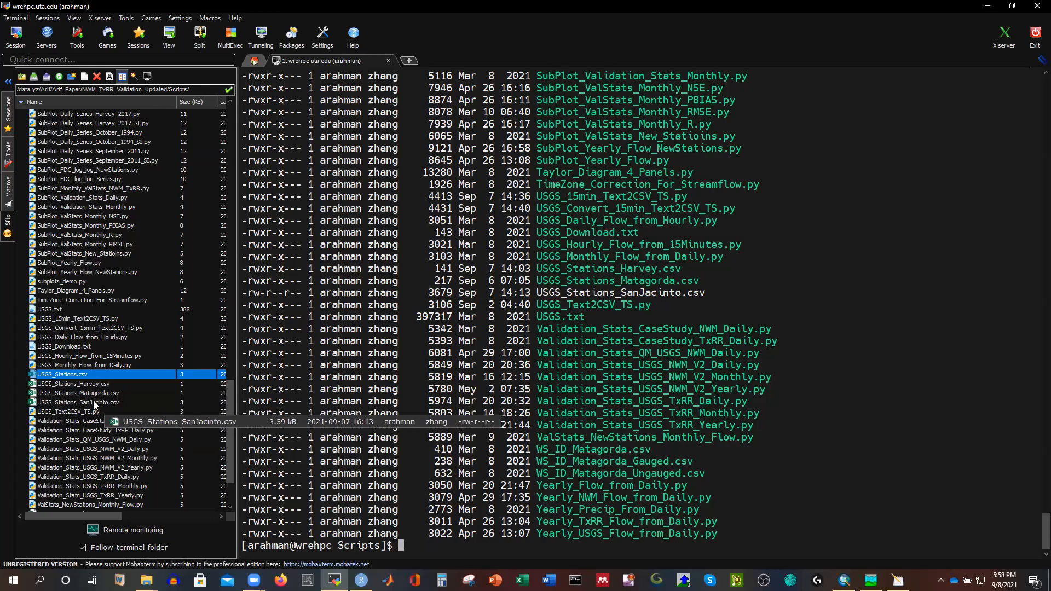
double_click(95, 403)
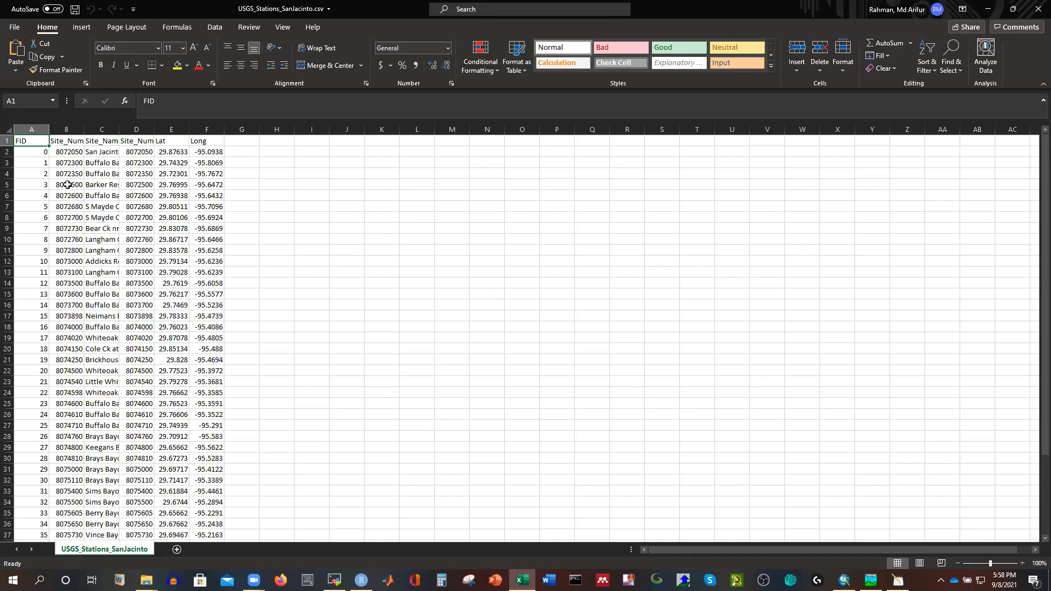
click(1036, 15)
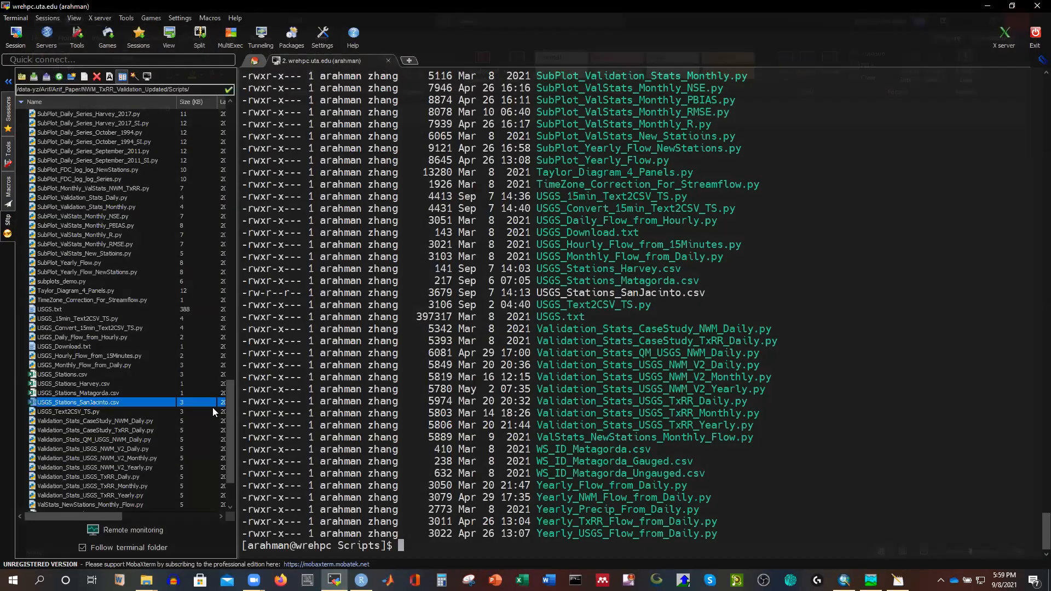
Change the station file in the script's pd.read_csv call to USGS_Stations.csv, then save and replace the remote script
right_click(65, 375)
click(100, 458)
key(ctrl+c)
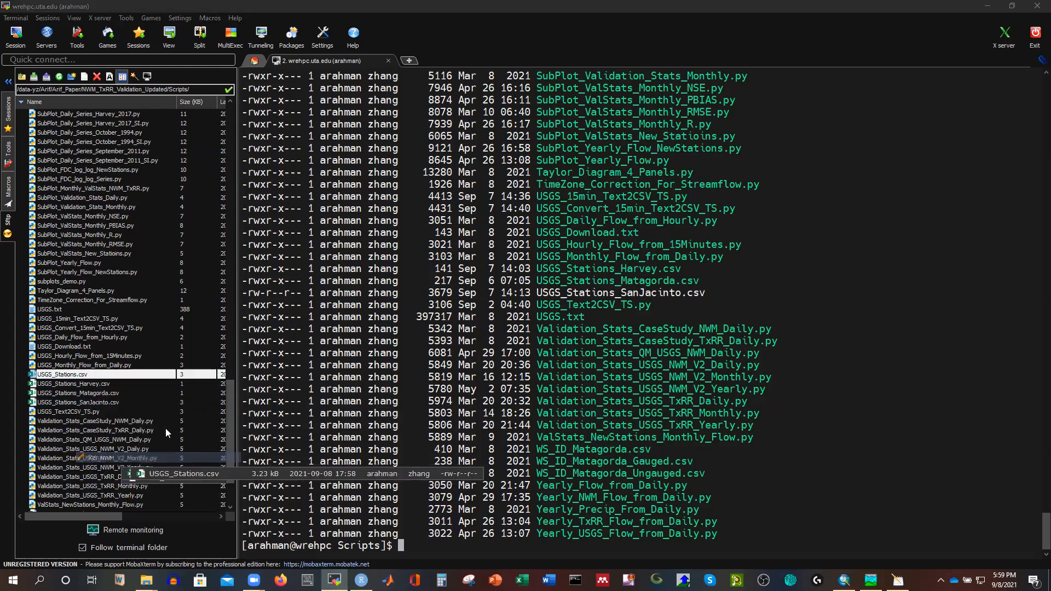
click(580, 320)
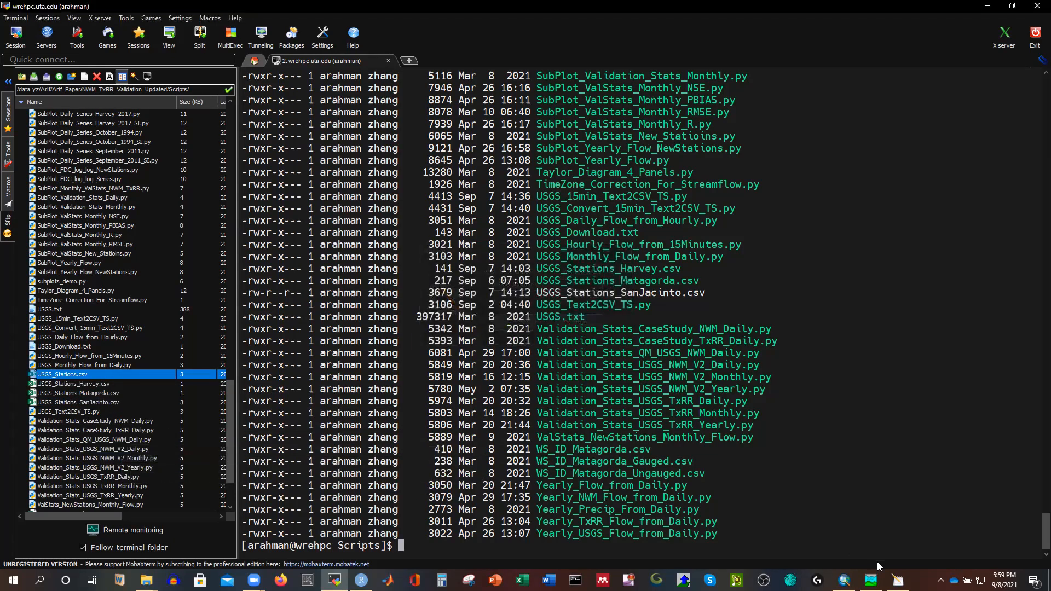
click(897, 579)
drag(130, 290, 277, 292)
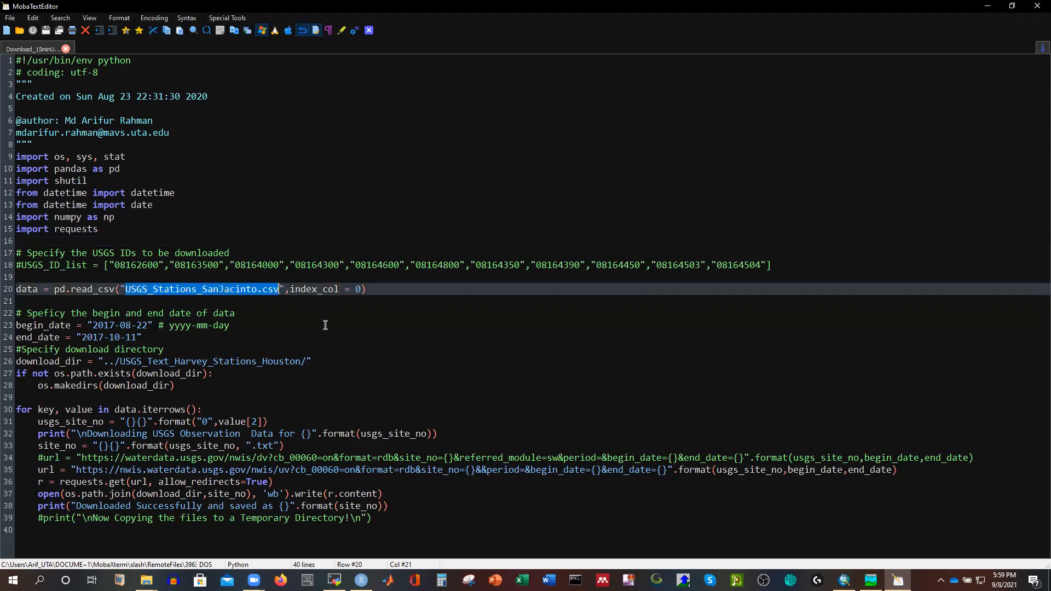
key(ctrl+v)
click(276, 215)
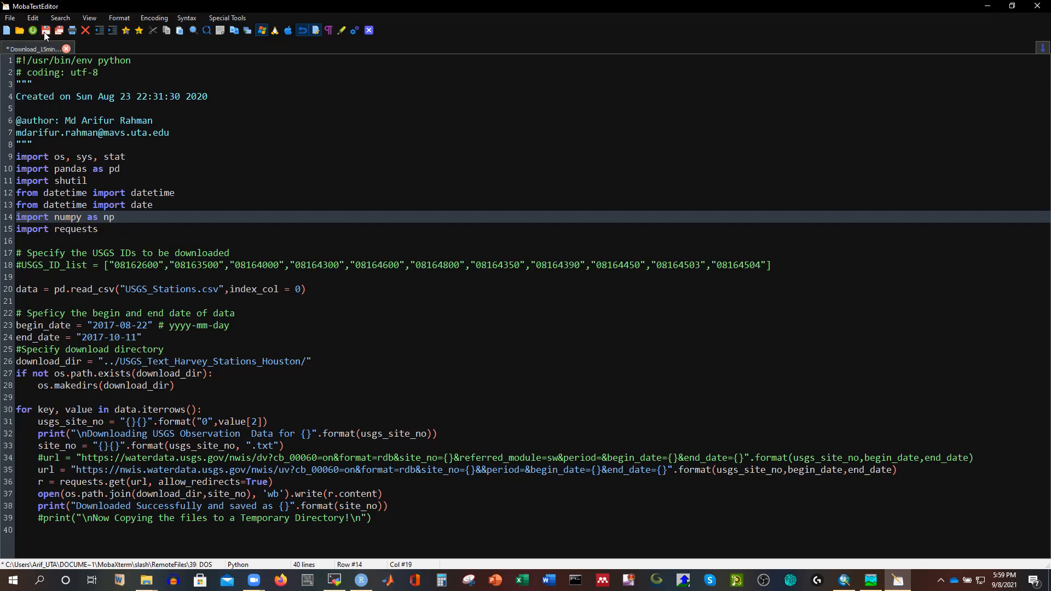
click(302, 362)
key(ctrl+s)
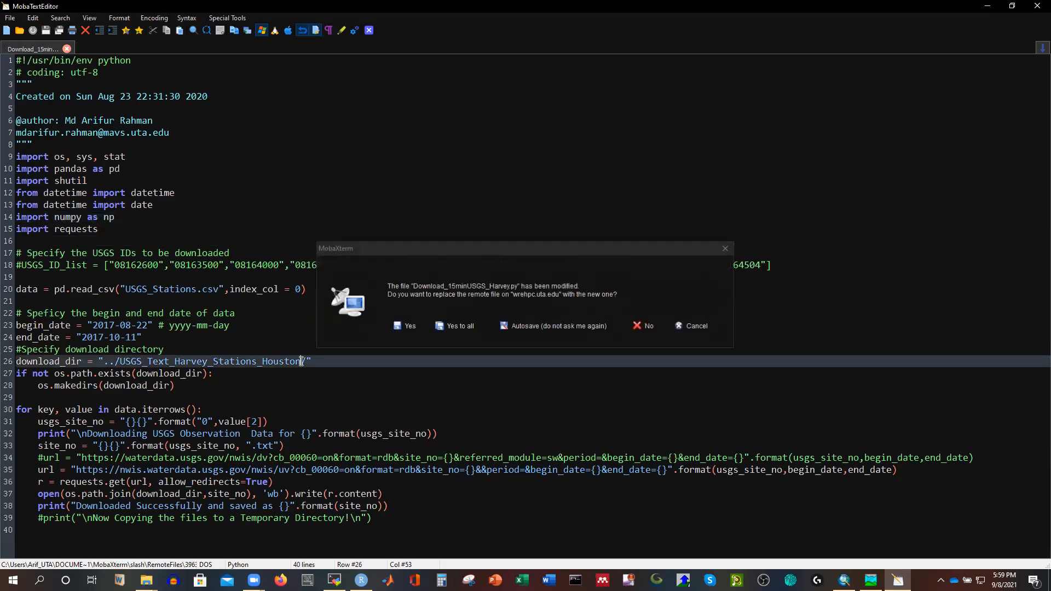
click(457, 328)
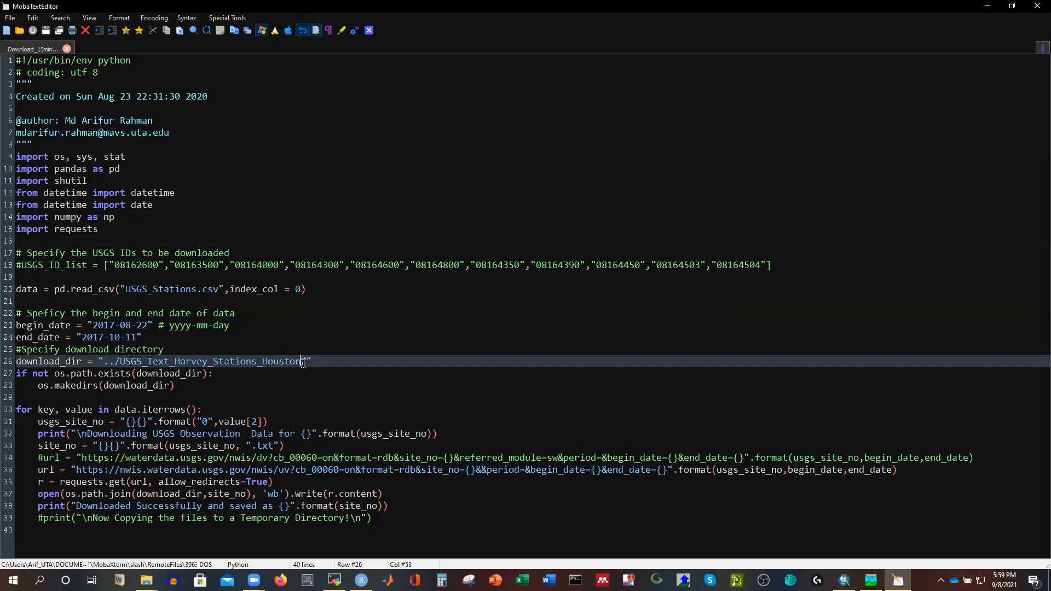
Set download_dir to "../USGS_Text_Harvey_Stations_Houston_SanJacinto/" and save the script over its remote copy
text(/)
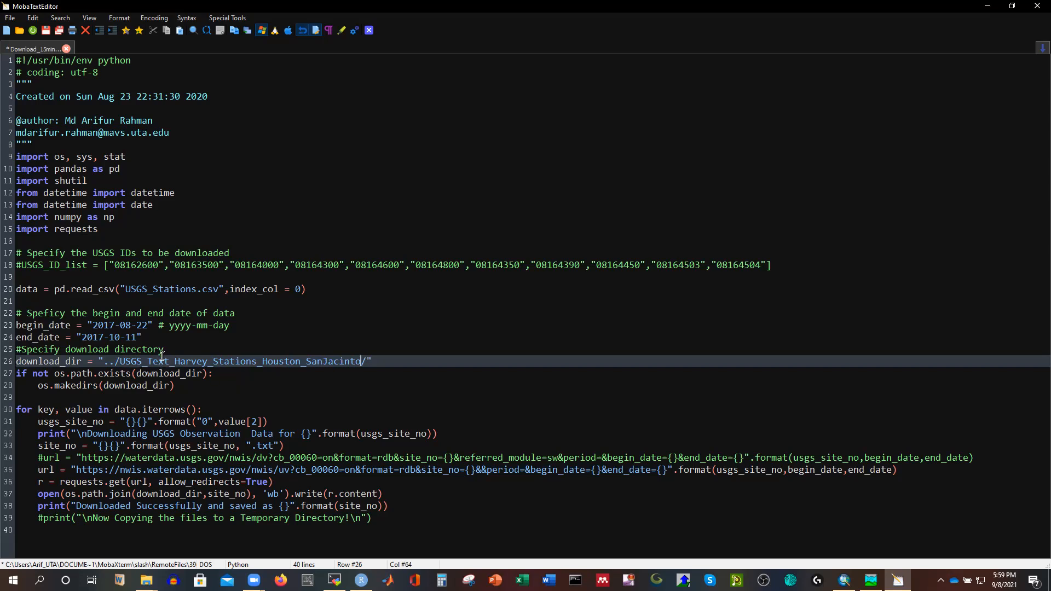
click(47, 31)
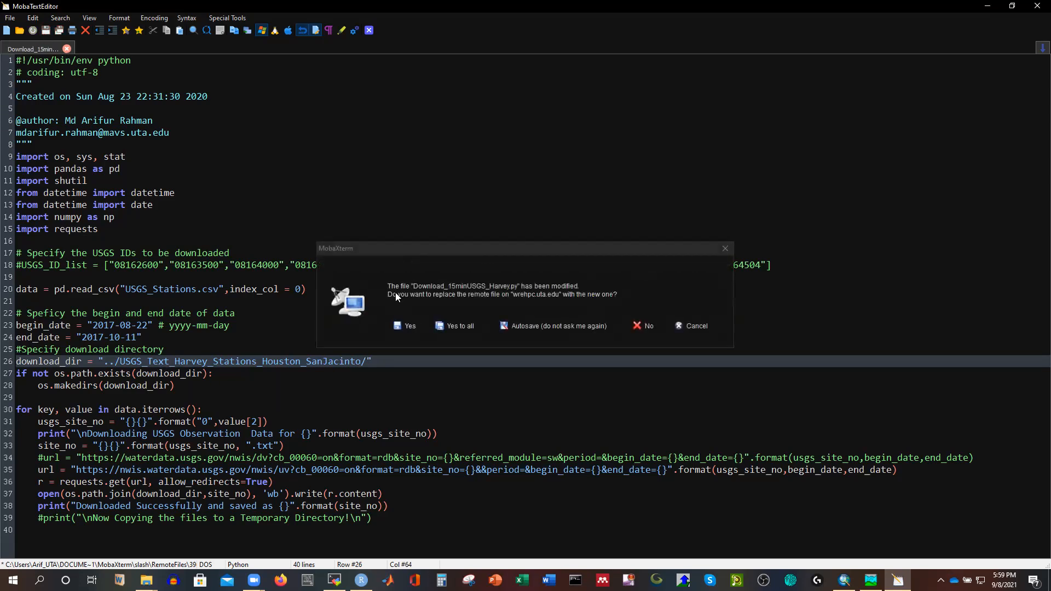
click(458, 328)
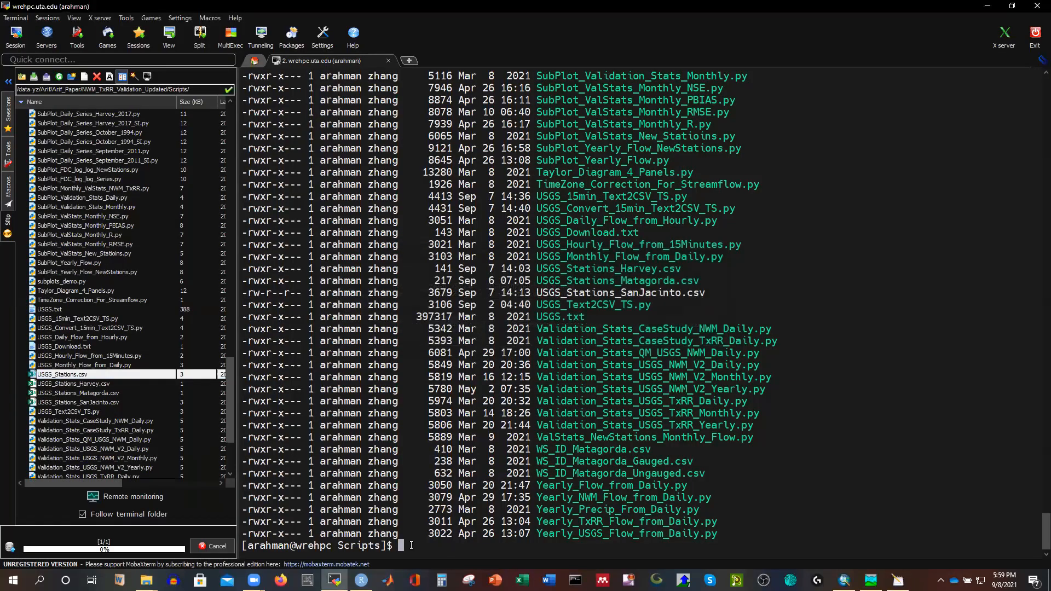
Activate the python3 conda environment in the remote terminal
text(conda )
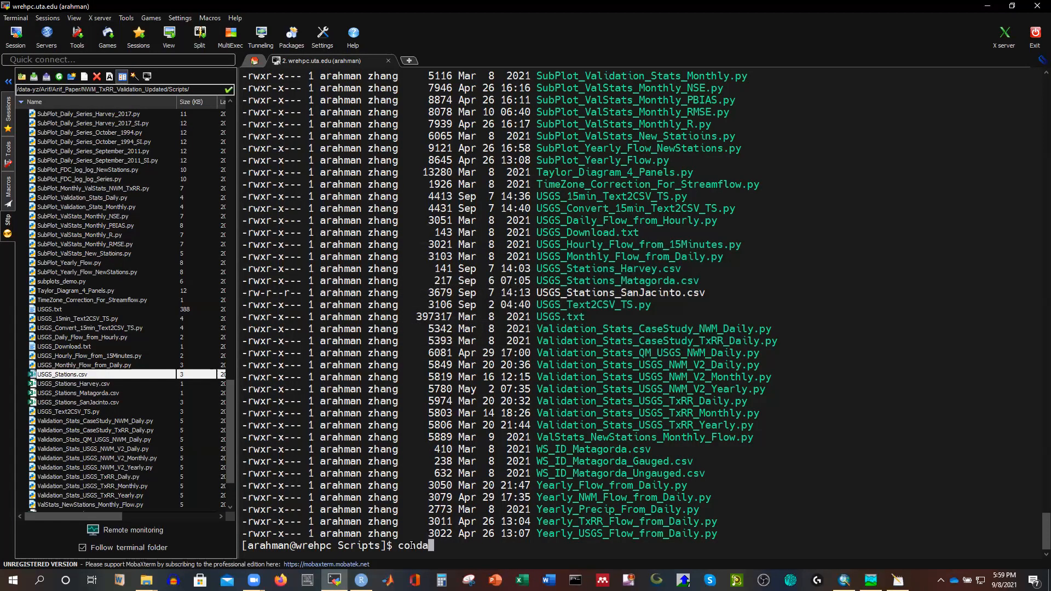
text(activate python3)
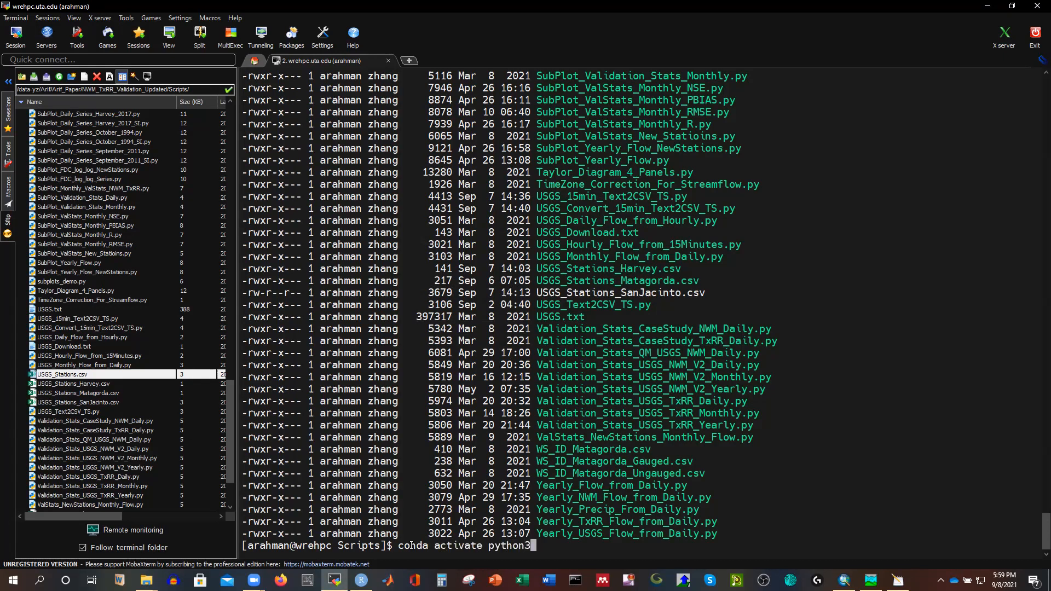
key(Return)
Run Download_15minUSGS_Harvey.py with Python in the remote Scripts directory
text(python)
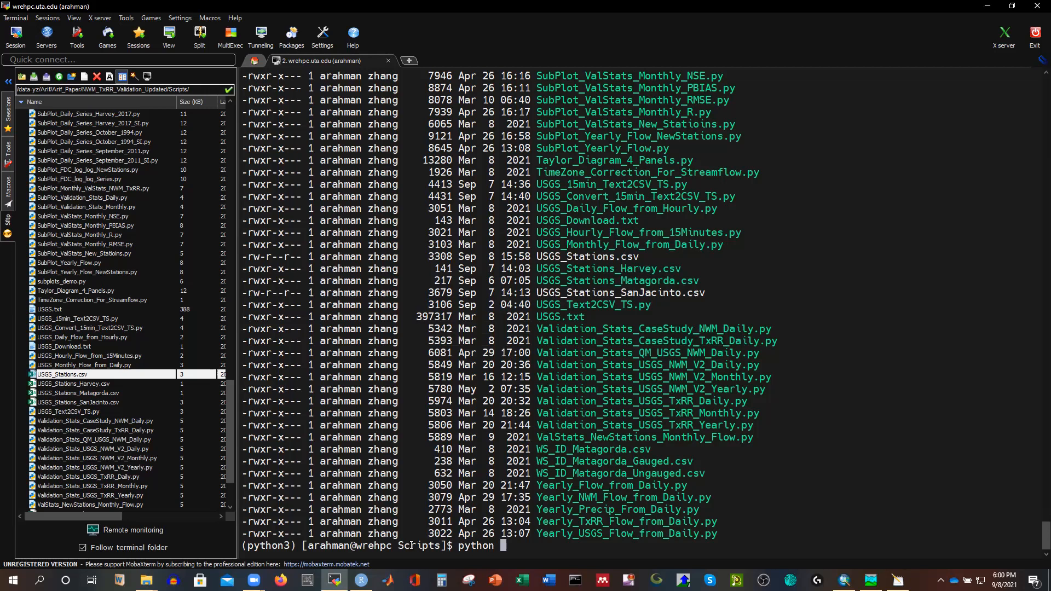
text( do)
key(BackSpace)
key(BackSpace)
text(Do)
key(Tab)
text(U)
key(Tab)
key(BackSpace)
key(BackSpace)
key(BackSpace)
key(BackSpace)
key(BackSpace)
key(BackSpace)
key(BackSpace)
key(BackSpace)
key(BackSpace)
key(BackSpace)
key(BackSpace)
key(BackSpace)
key(BackSpace)
key(BackSpace)
key(BackSpace)
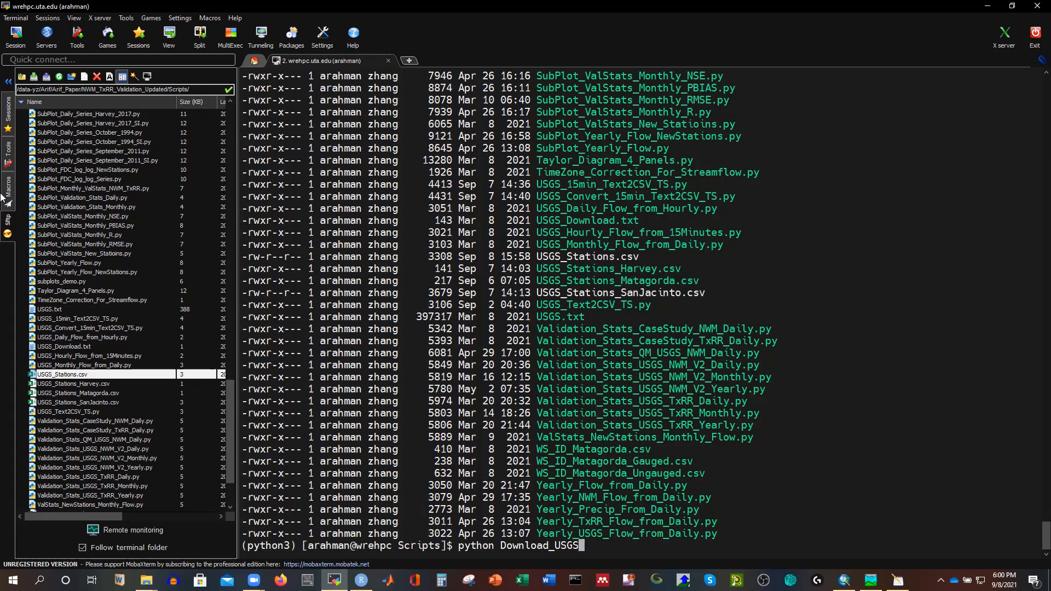
scroll(126, 245, up, 20)
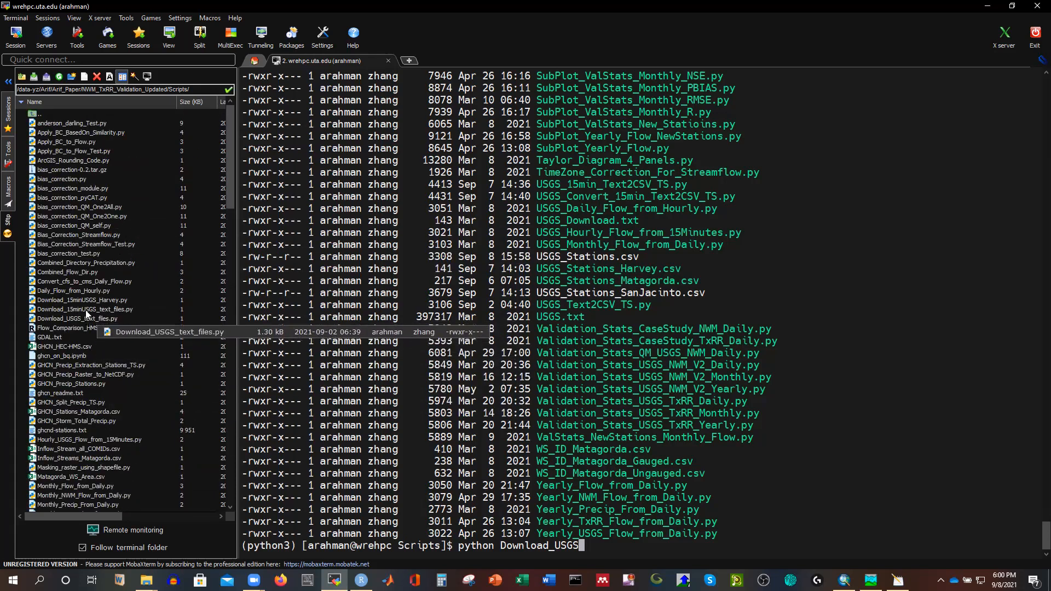
key(BackSpace)
key(BackSpace)
key(BackSpace)
key(BackSpace)
text(15)
key(Tab)
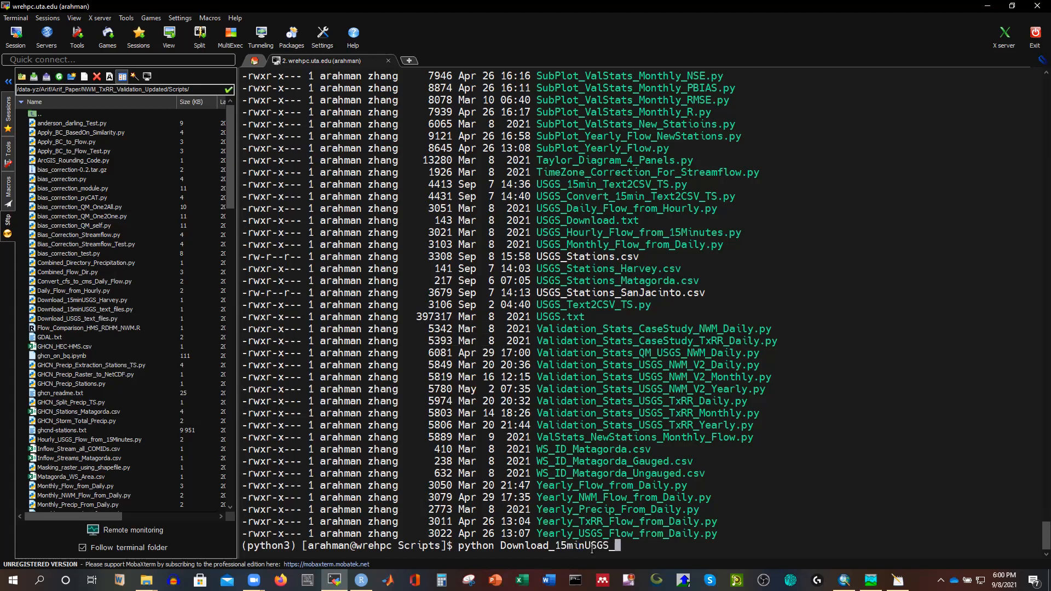
text(H)
key(Tab)
key(Return)
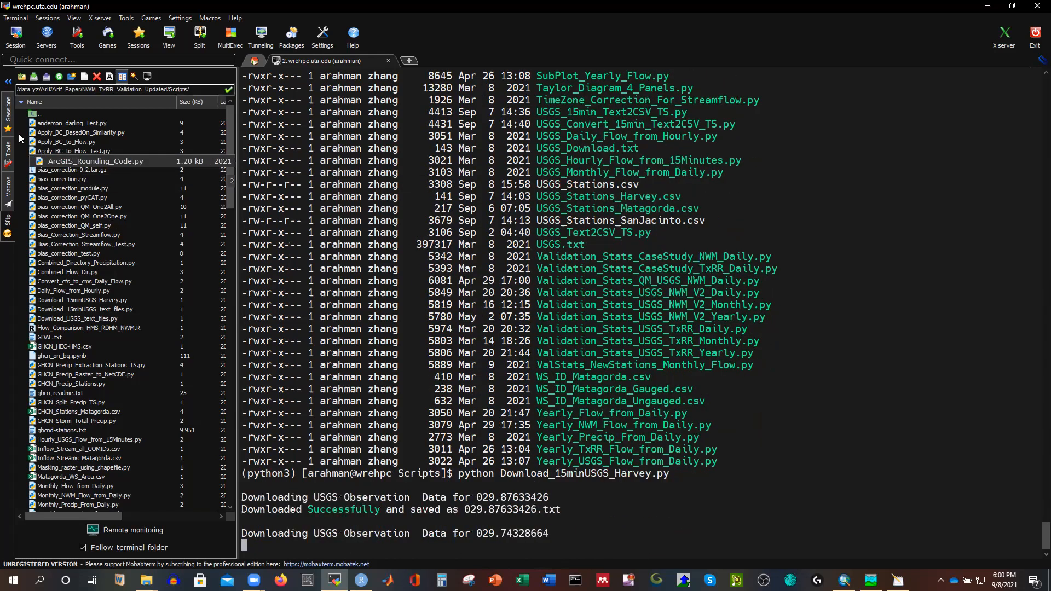
Go up to NWM_TxRR_Validation_Updated in the file browser, check the script's download path, and open the USGS_Text_Harvey_Stations_Houston_SanJacinto folder
click(23, 79)
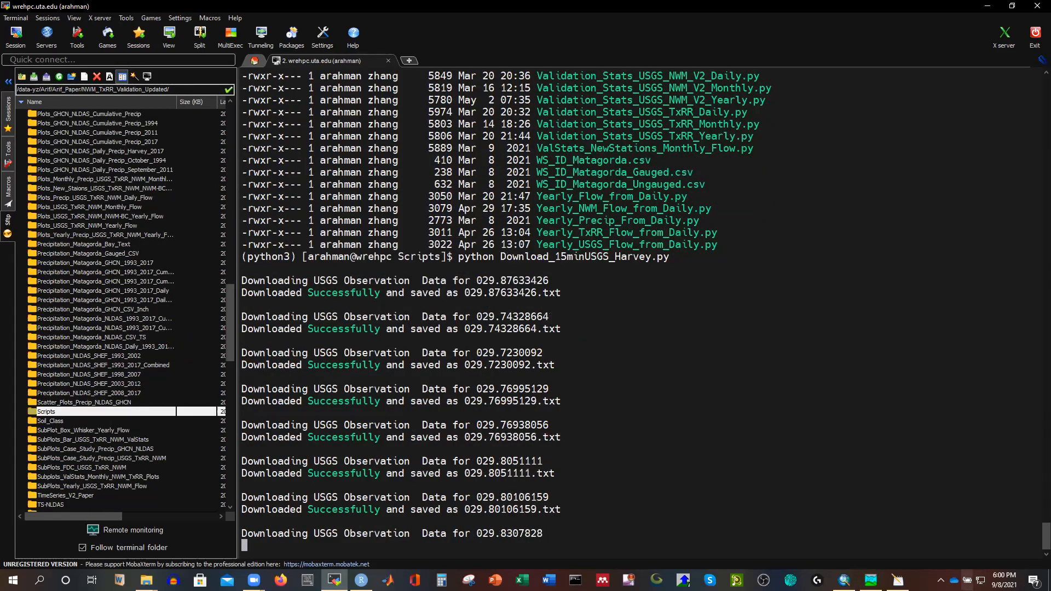
click(898, 581)
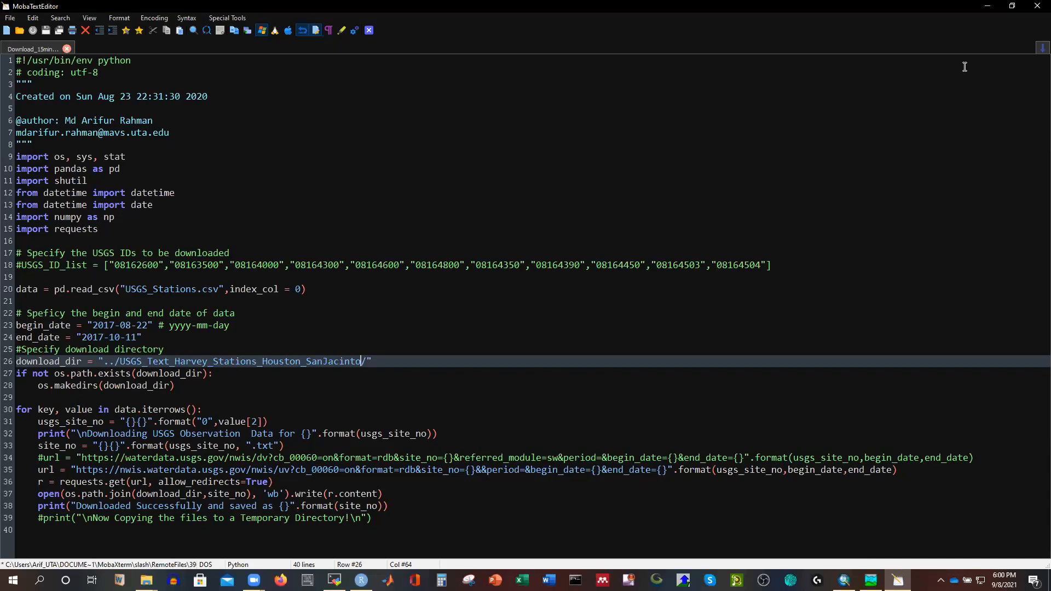
click(985, 6)
scroll(113, 323, down, 2)
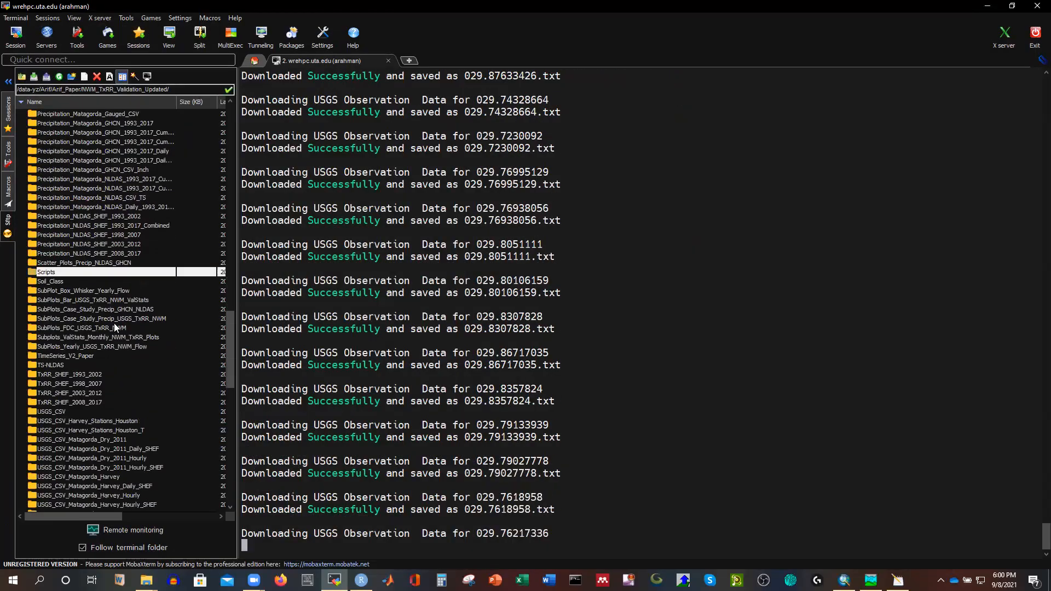
scroll(133, 352, up, 4)
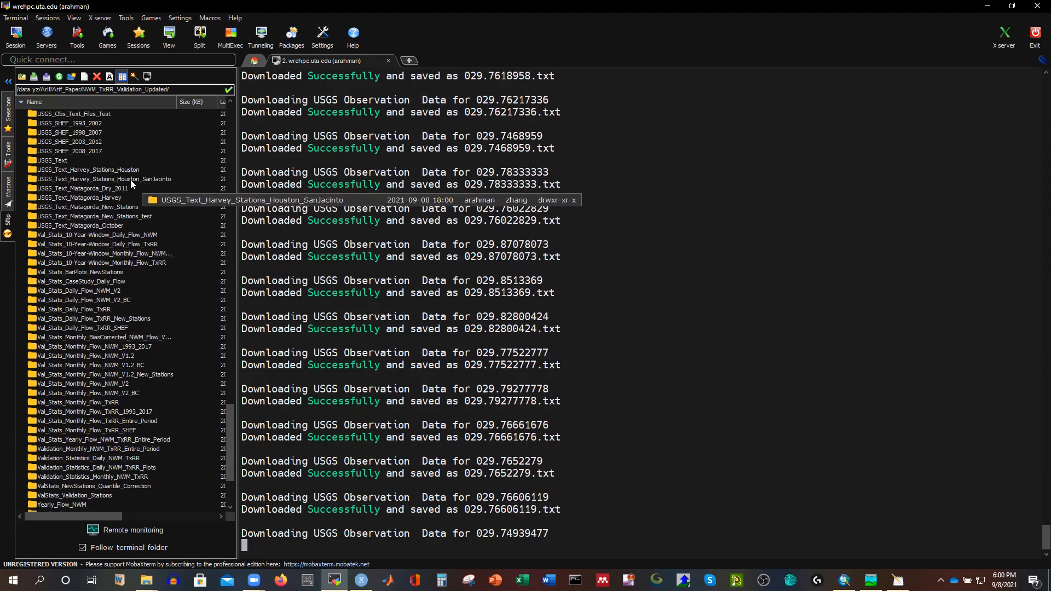
double_click(131, 181)
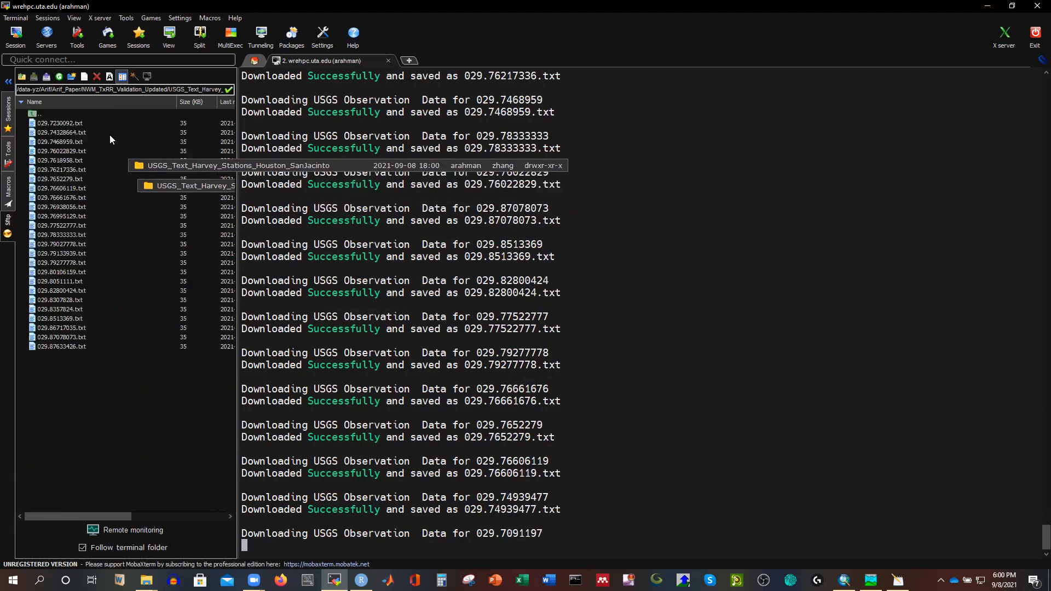
Refresh the download folder's listing repeatedly to follow the incoming station text files until the script finishes
click(58, 77)
click(58, 77)
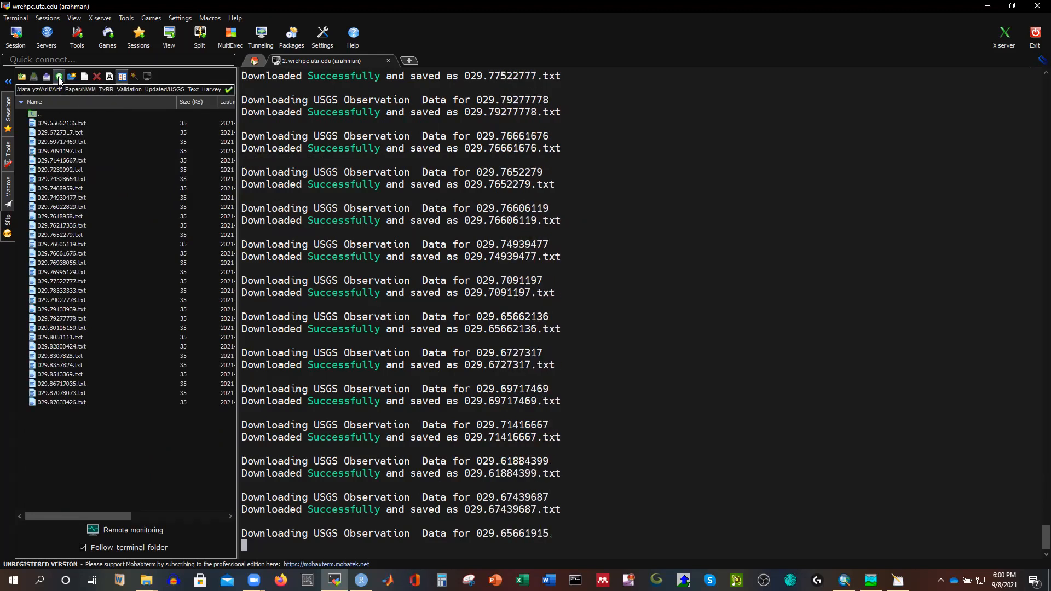
click(58, 76)
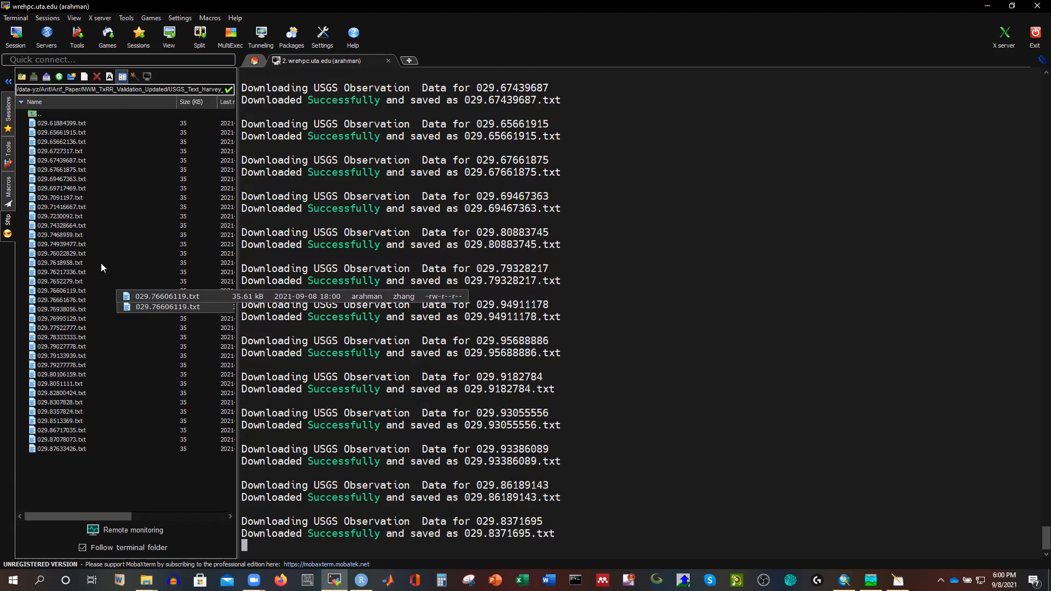
click(59, 77)
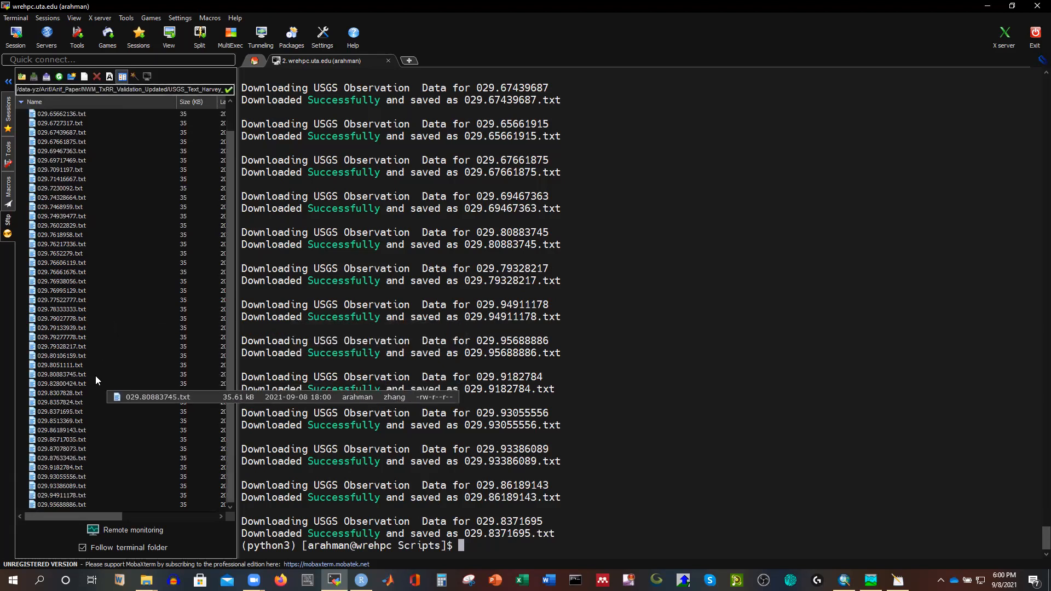
Open the downloaded file 029.61884399.txt in the text editor and examine its contents through to the end
double_click(69, 123)
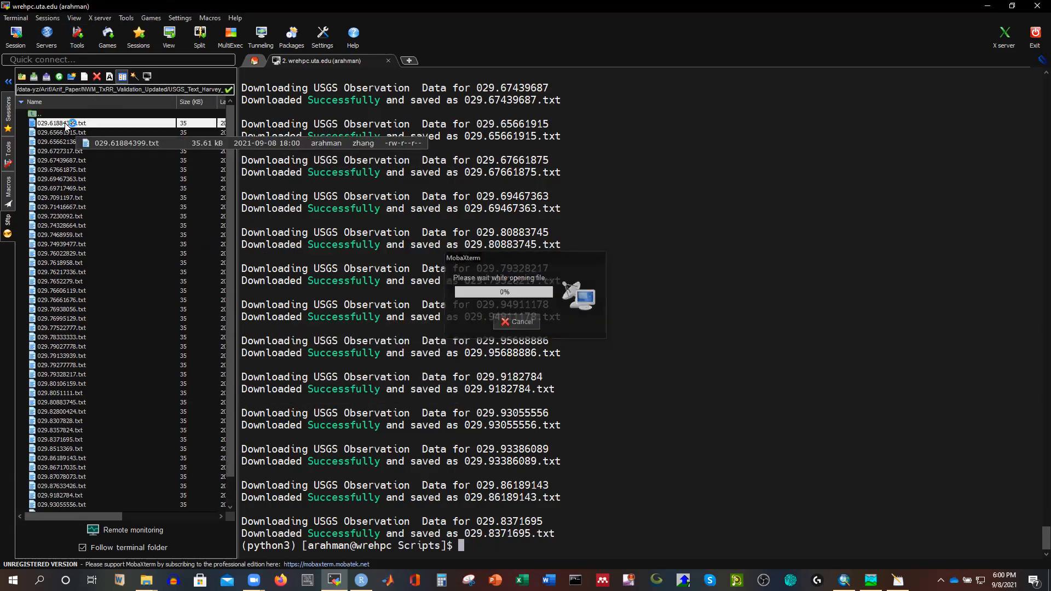
scroll(341, 315, down, 9)
scroll(342, 315, down, 20)
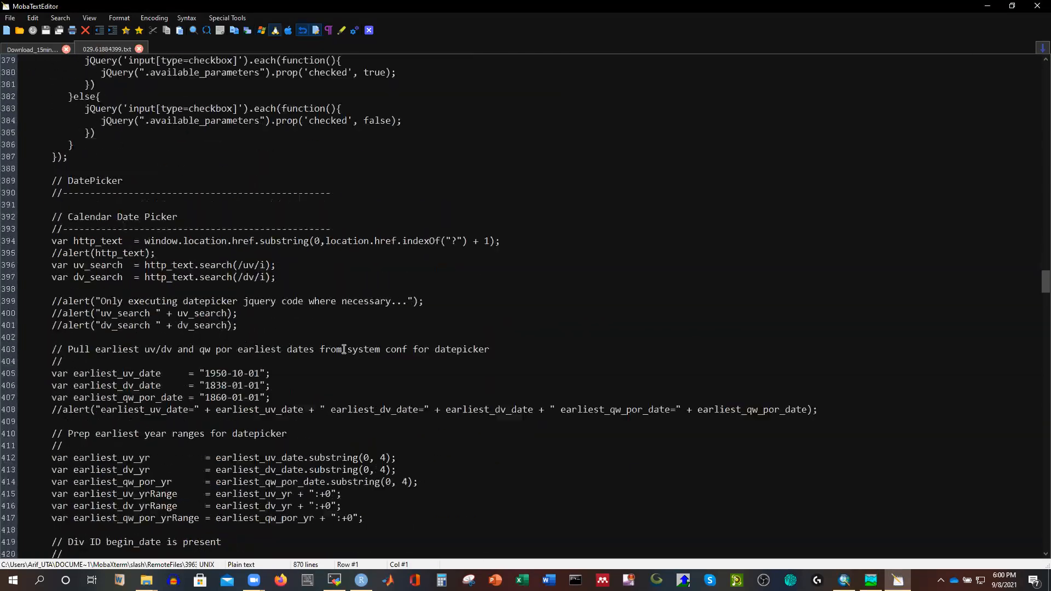
scroll(343, 359, down, 20)
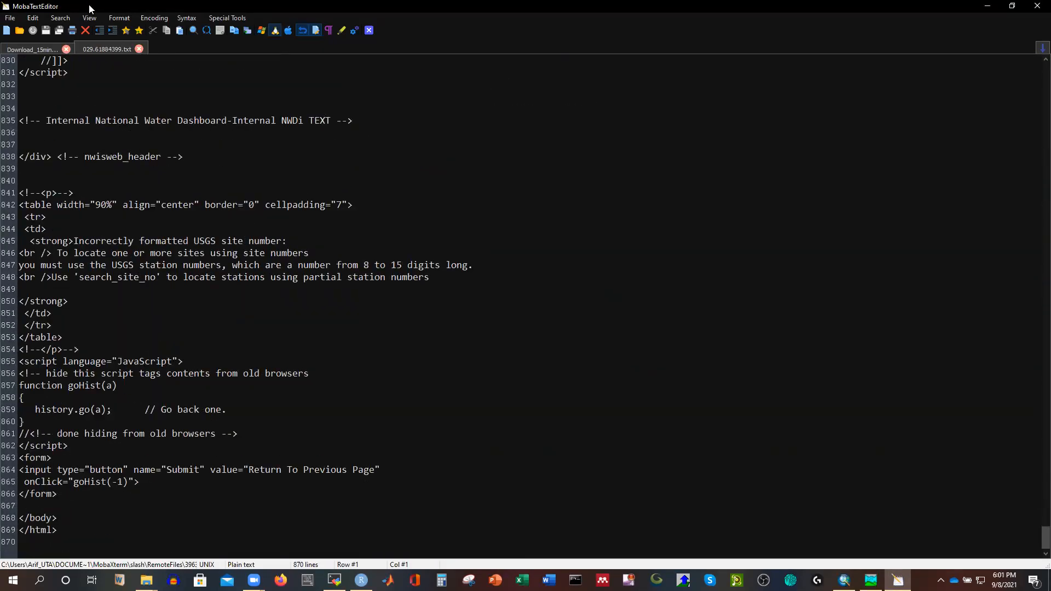
Close 029.61884399.txt, then open 029.65661915.txt from the download folder, examine its contents through to the end, and close it
click(139, 49)
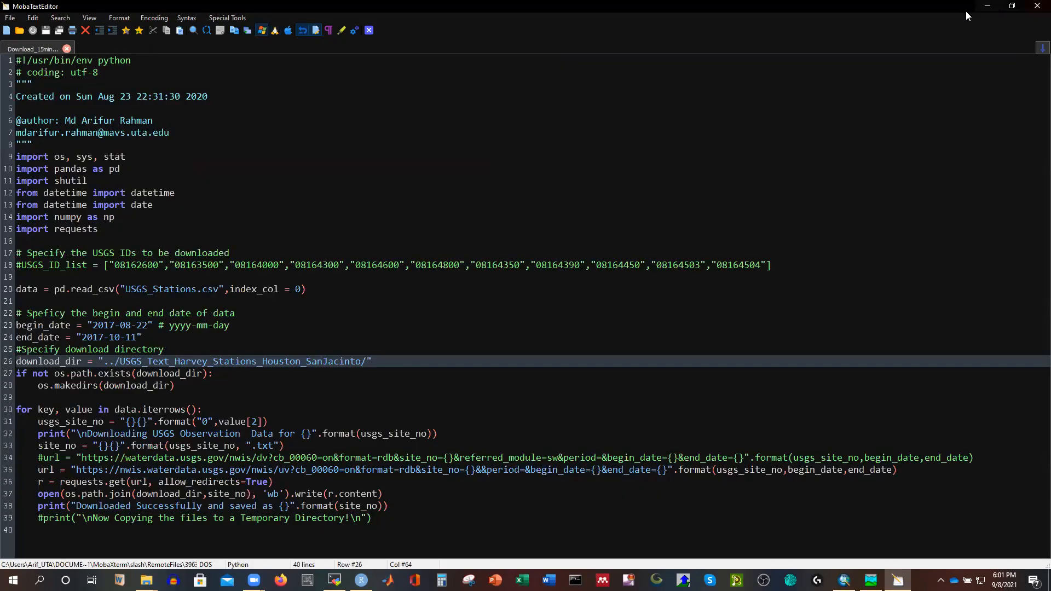
click(988, 5)
scroll(67, 305, down, 1)
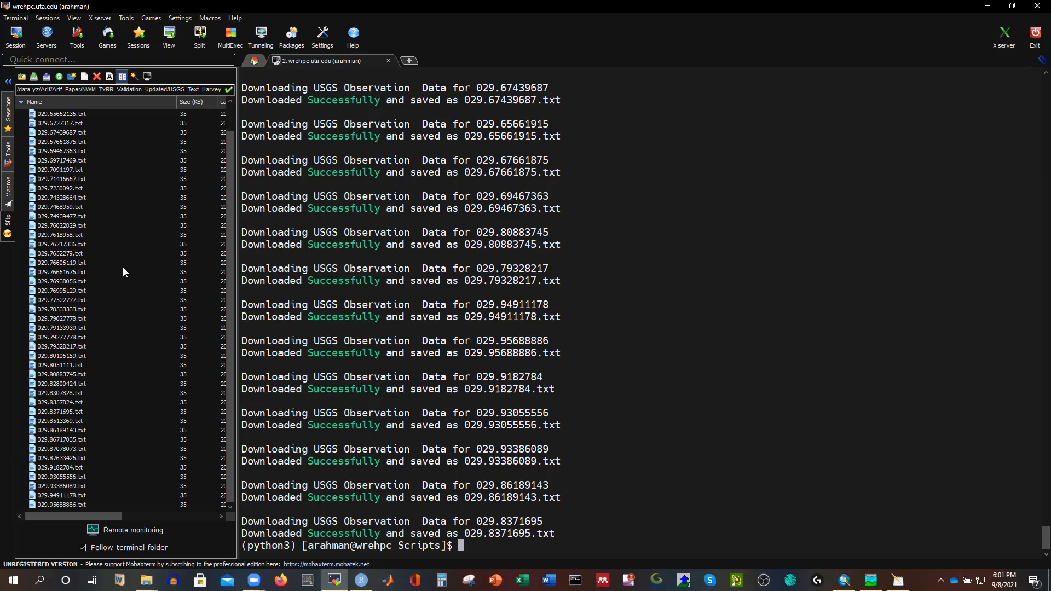
scroll(58, 125, up, 1)
double_click(73, 132)
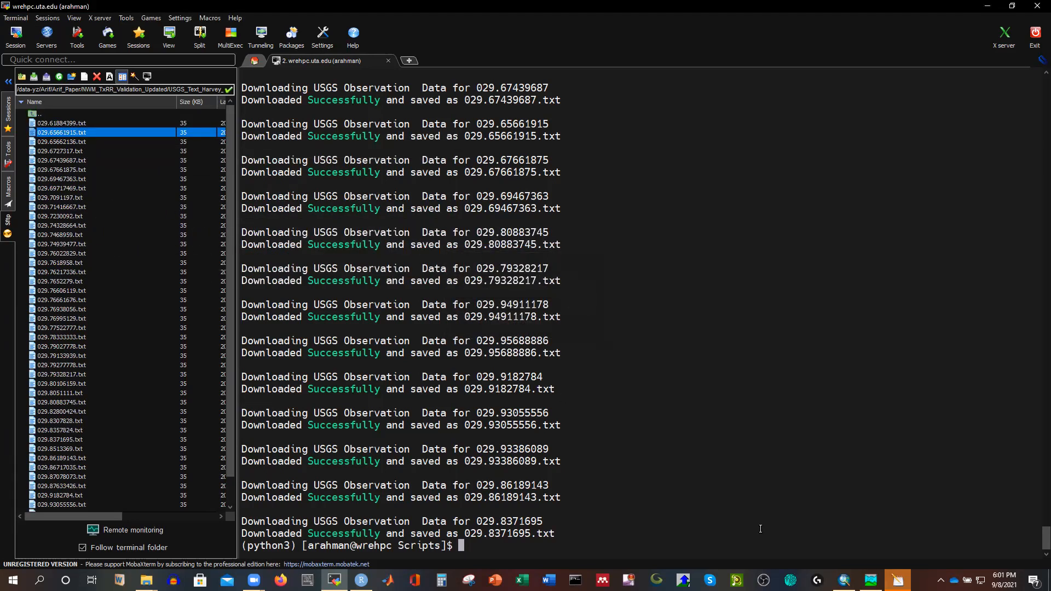
scroll(362, 373, down, 20)
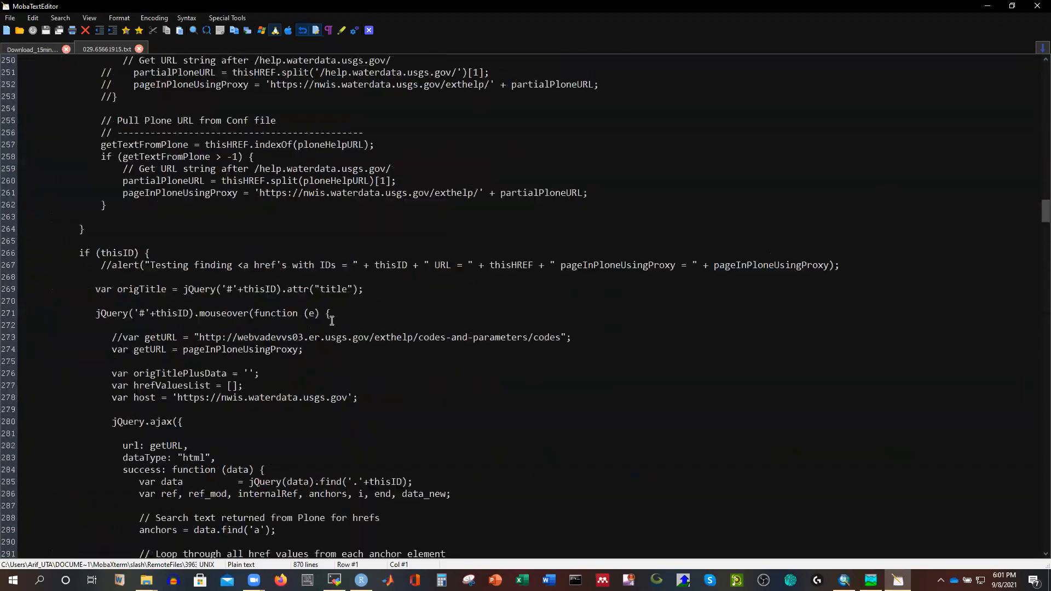
scroll(361, 373, down, 20)
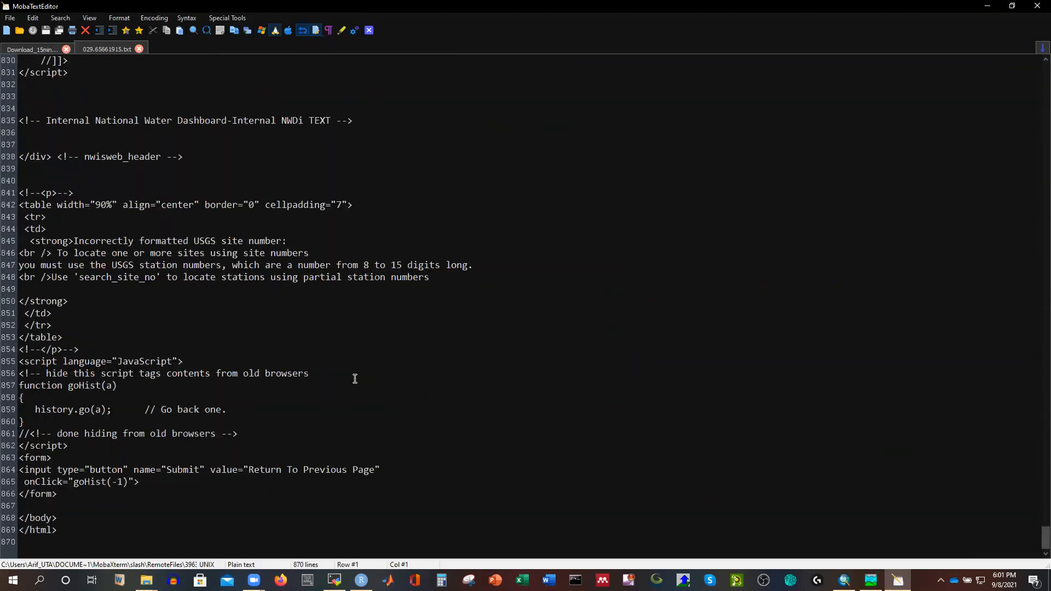
scroll(355, 379, up, 20)
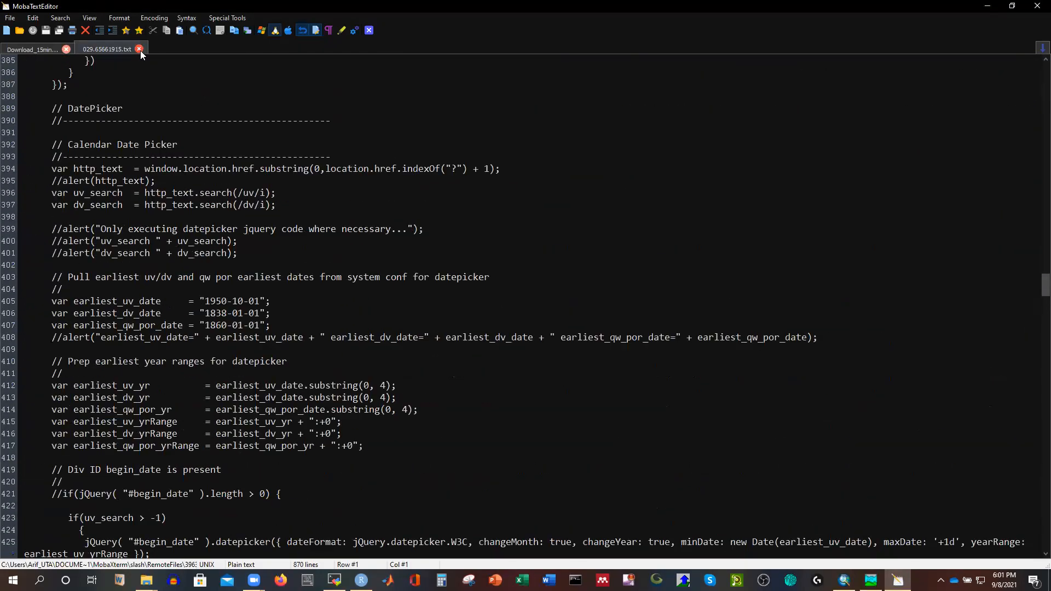
click(140, 49)
click(987, 7)
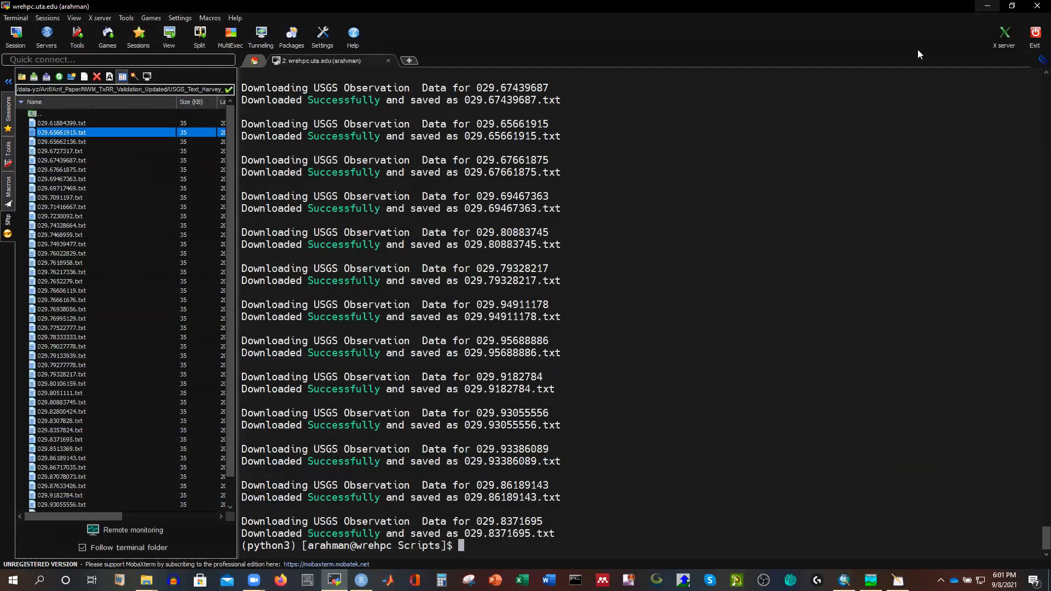
List the Scripts directory in the terminal and enter python Download_15minUSGS_Harvey.py at the prompt without running it
click(509, 548)
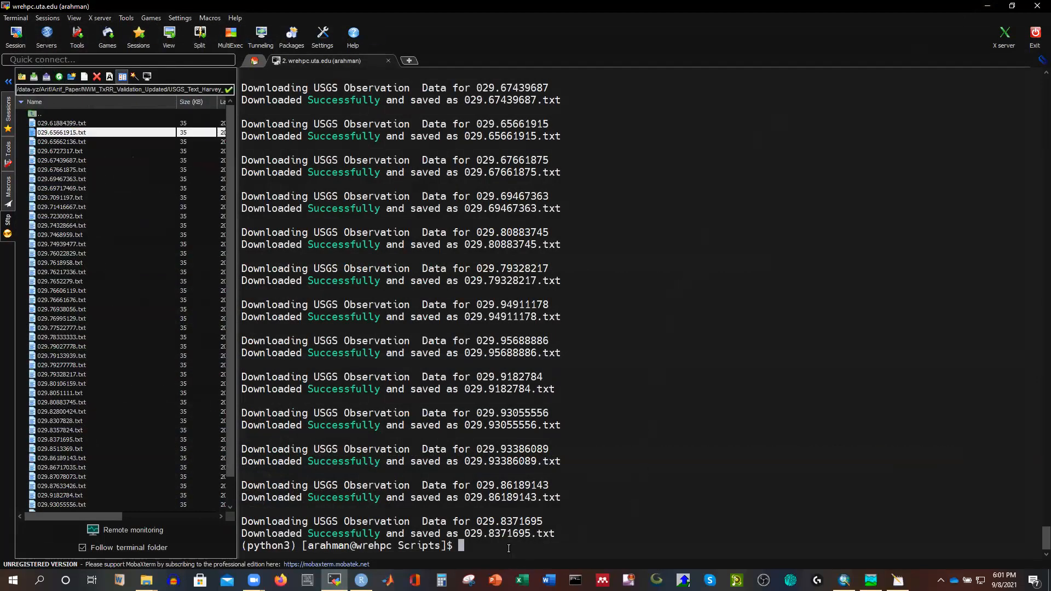
text(ll)
key(Return)
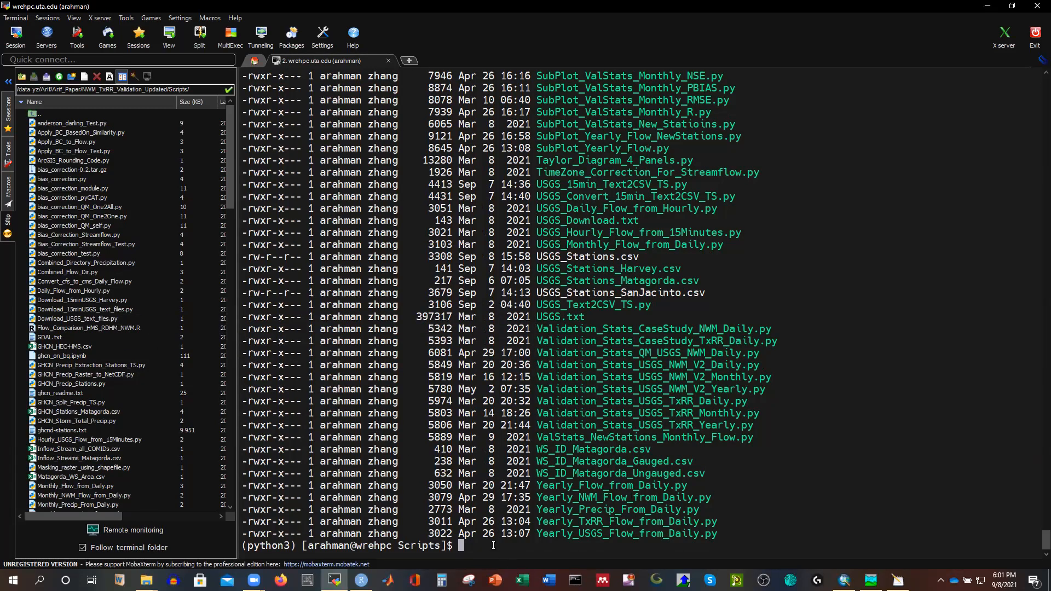
text(python Download_15minUSGS_Harvey.py)
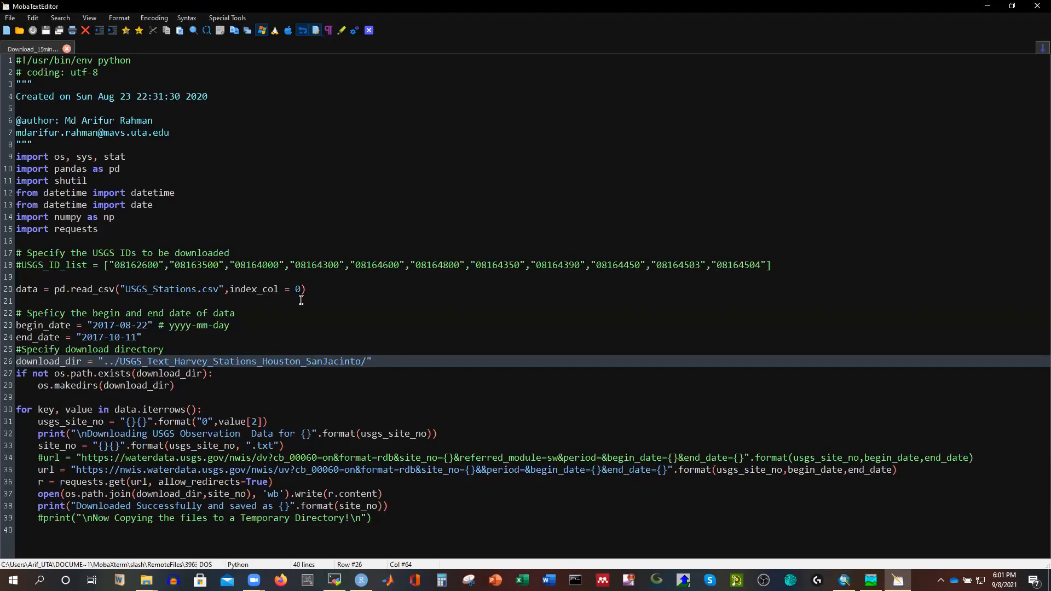
Check which station file the download script reads, and open USGS_Stations_SanJacinto.csv from the remote Scripts folder
click(308, 305)
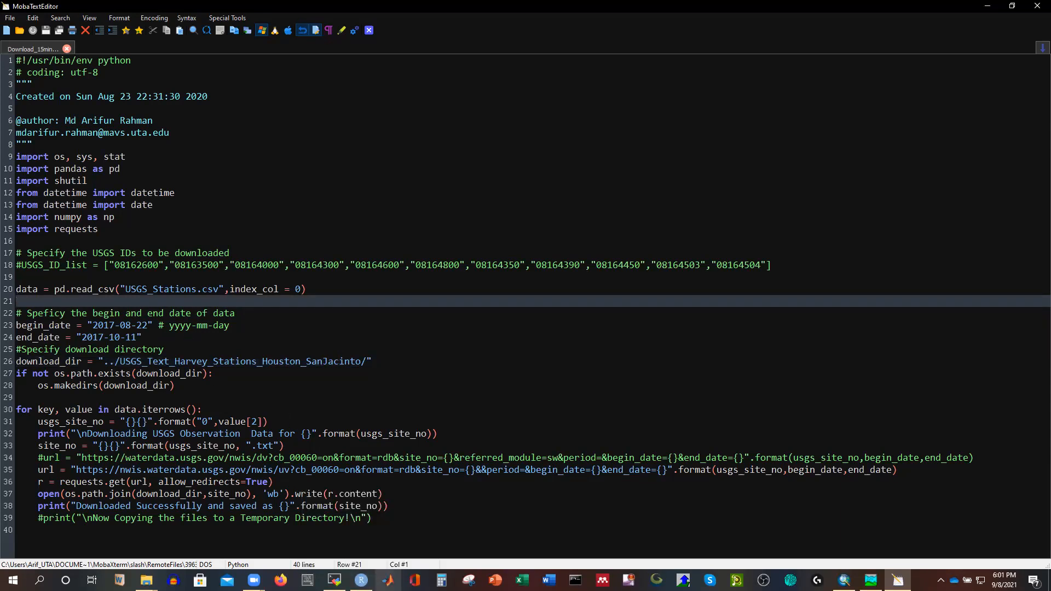
click(334, 580)
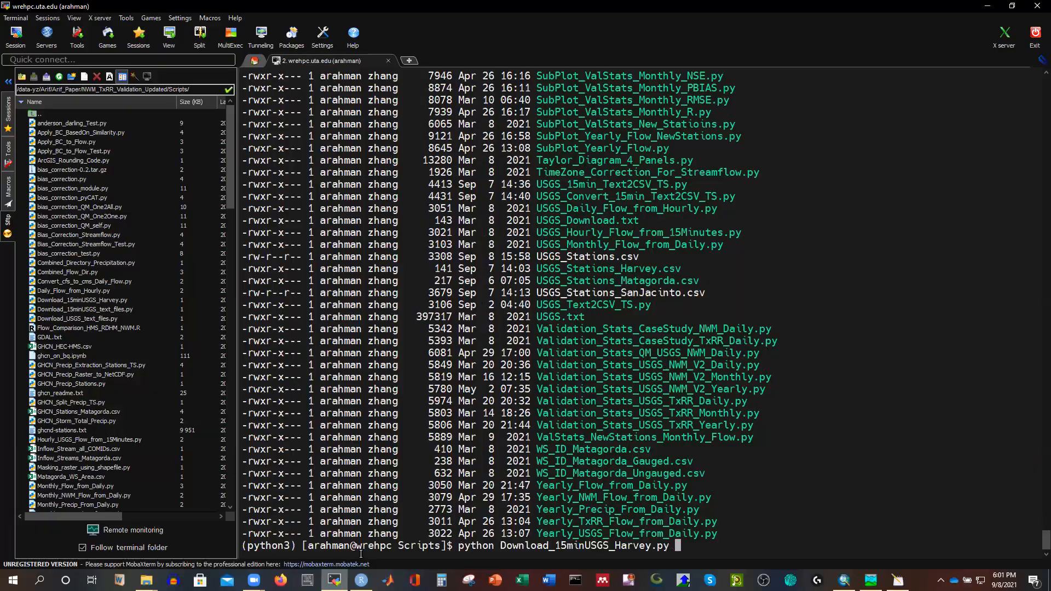
scroll(112, 372, down, 10)
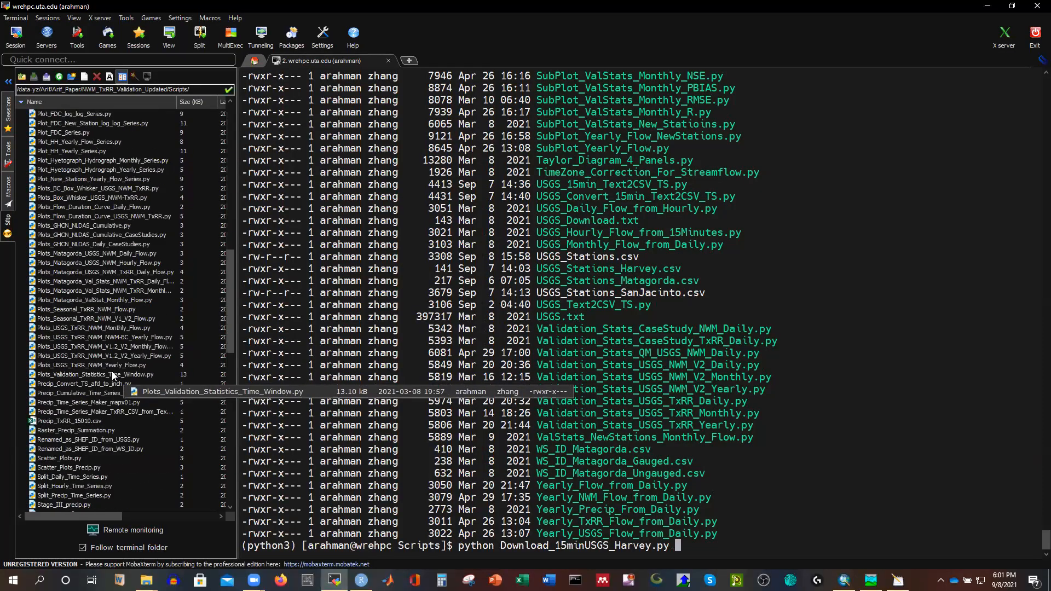
scroll(115, 366, down, 12)
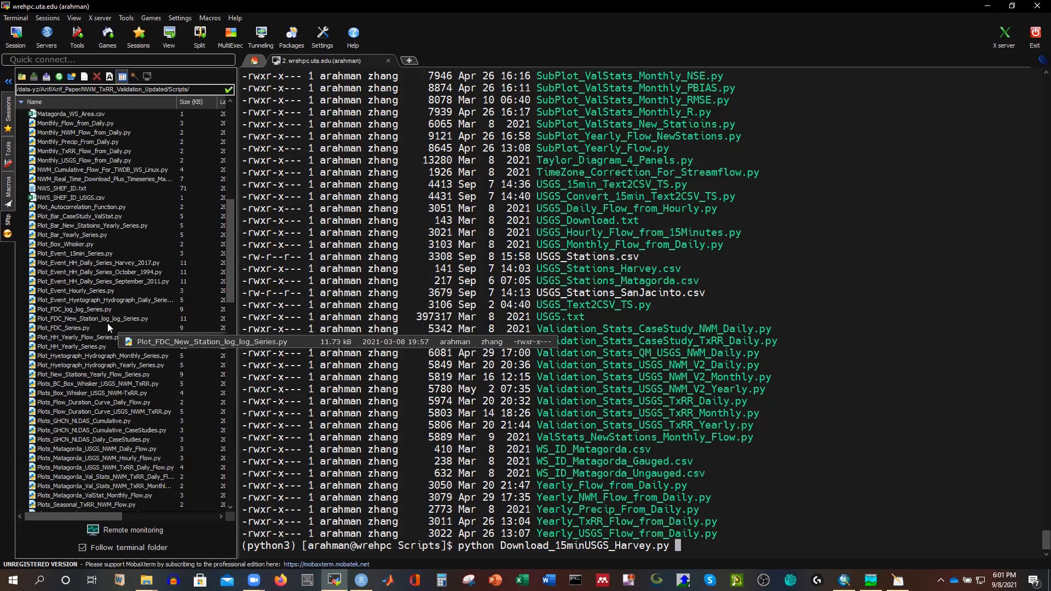
scroll(121, 358, down, 4)
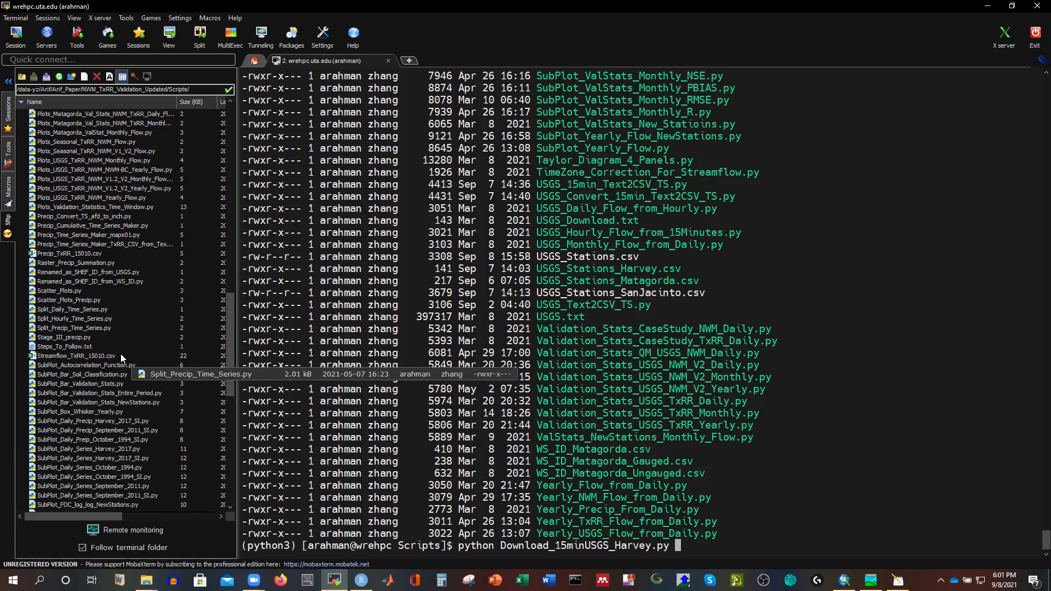
scroll(122, 358, down, 15)
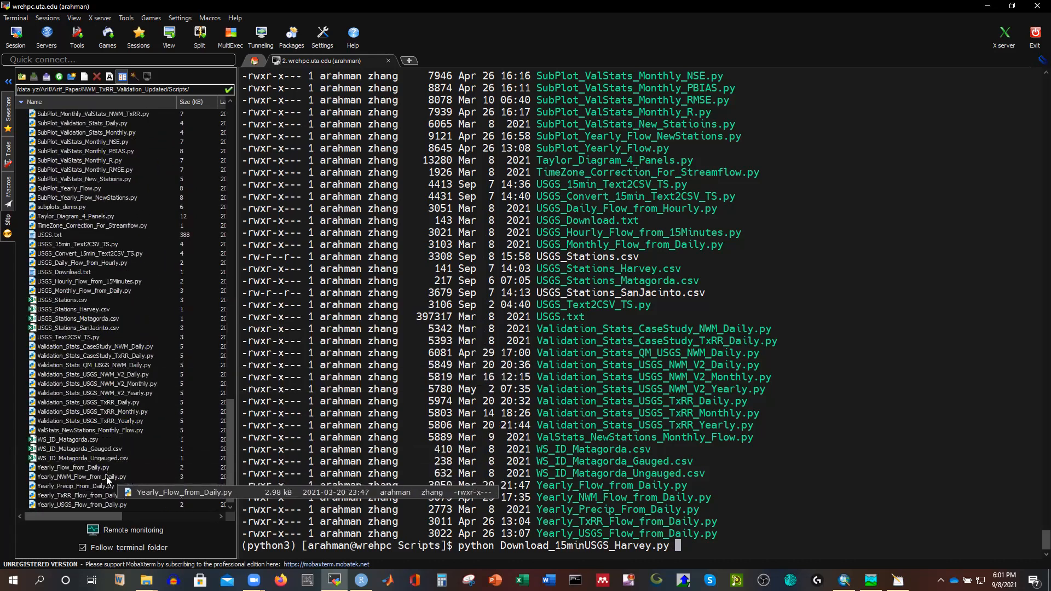
double_click(105, 331)
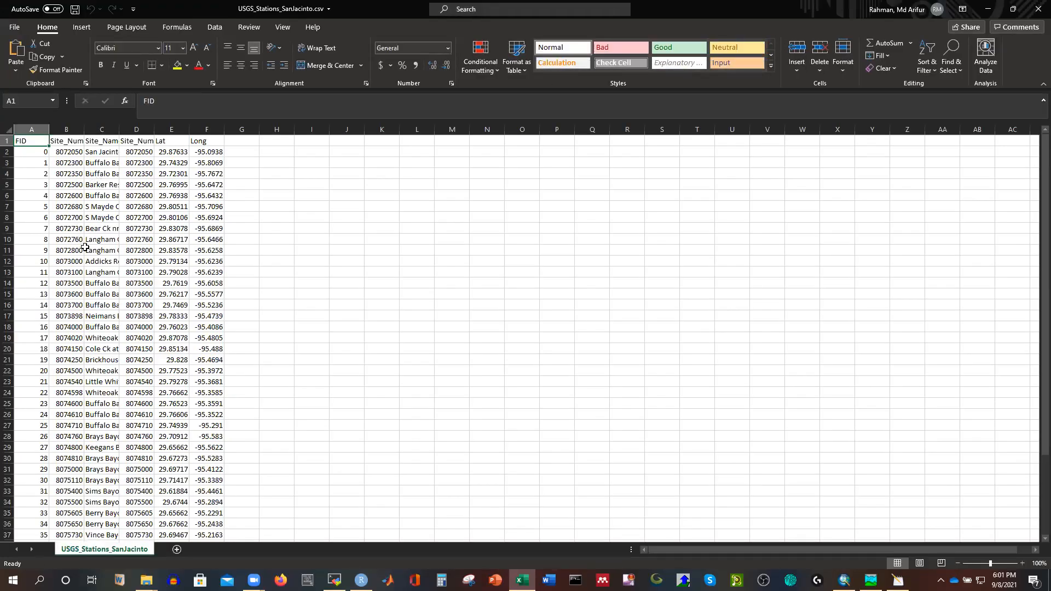
Examine the position of the second site number column in USGS_Stations_SanJacinto.csv and close the spreadsheet
scroll(88, 252, down, 2)
scroll(123, 271, up, 2)
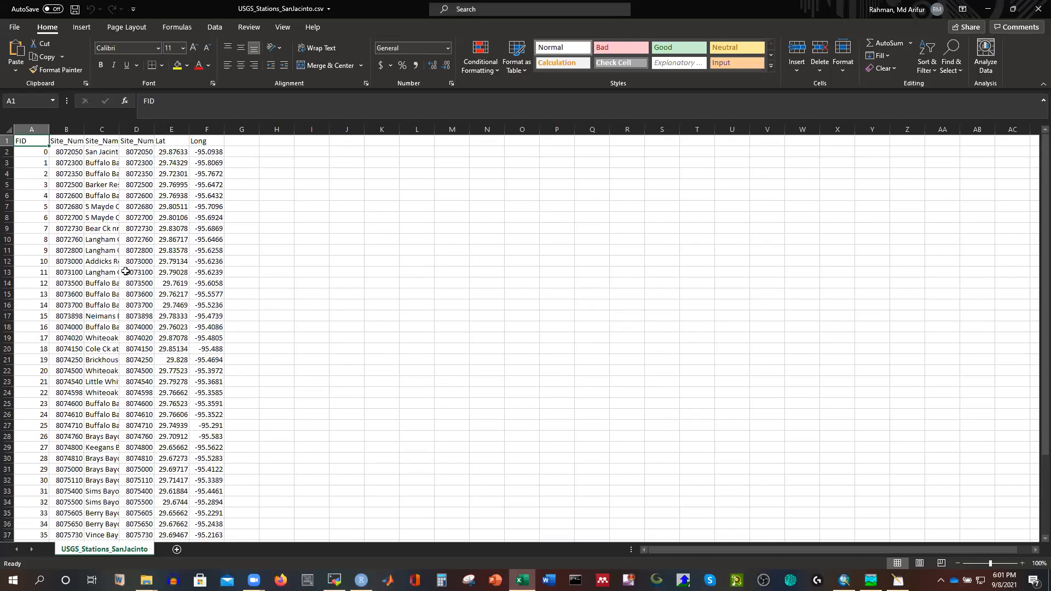
click(140, 141)
click(320, 210)
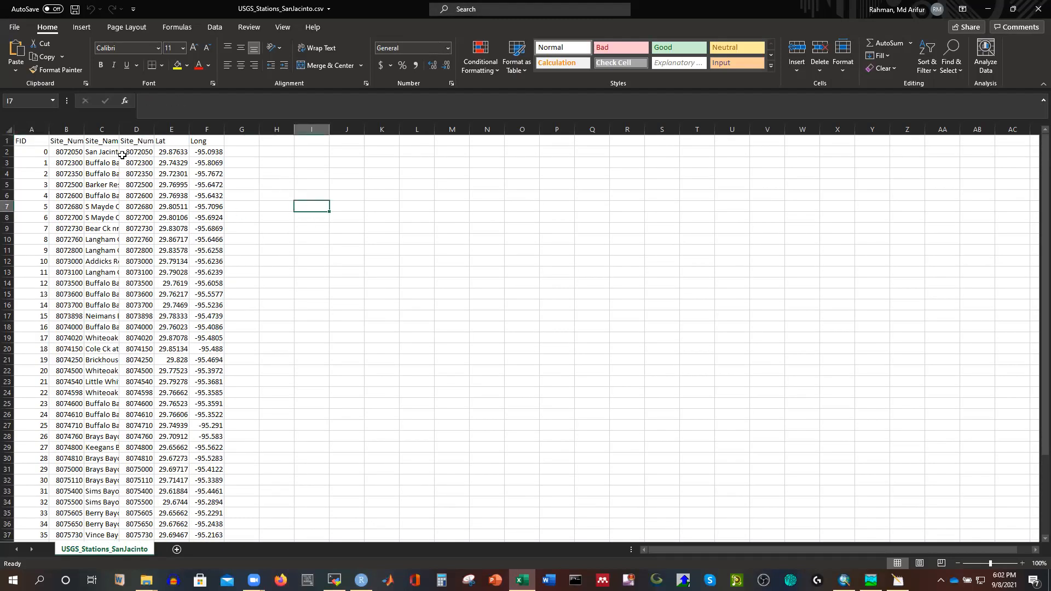
click(134, 141)
click(141, 164)
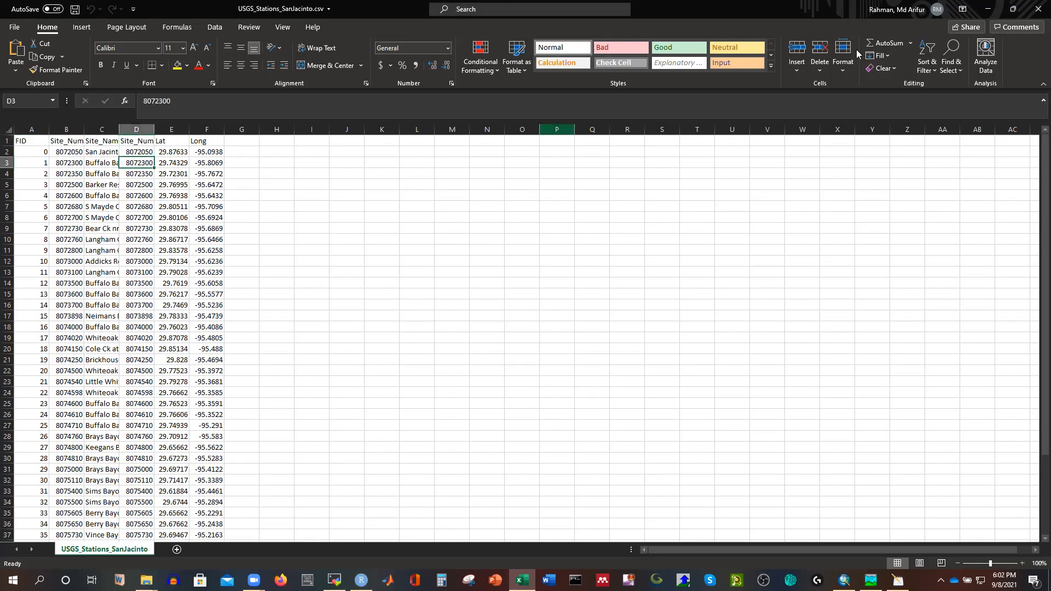
click(1037, 12)
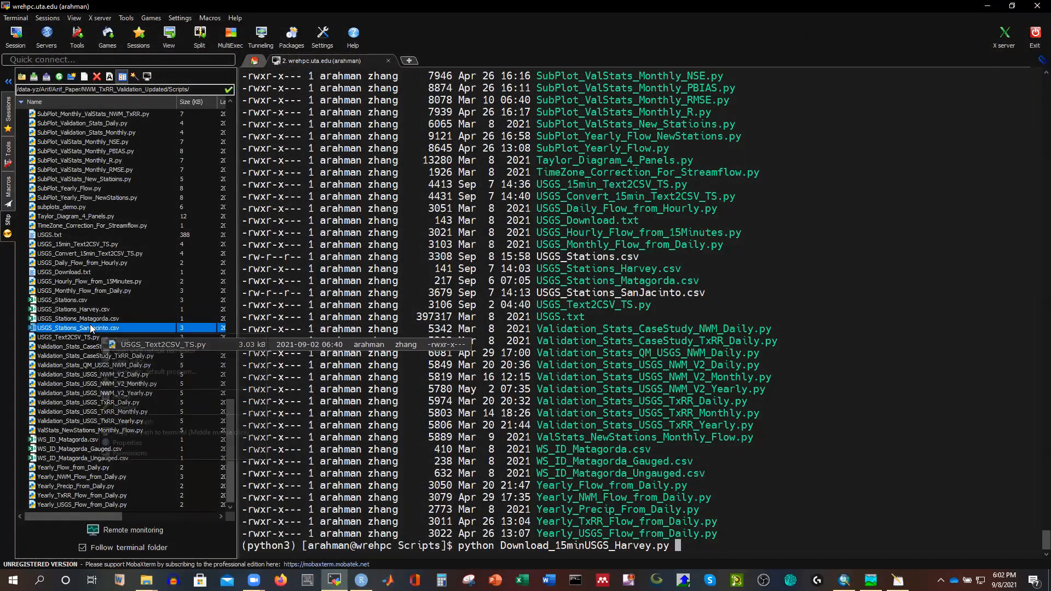
Copy the station file's name, change the script's read_csv input to USGS_Stations_SanJacinto.csv, and save the script
click(137, 420)
key(ctrl+c)
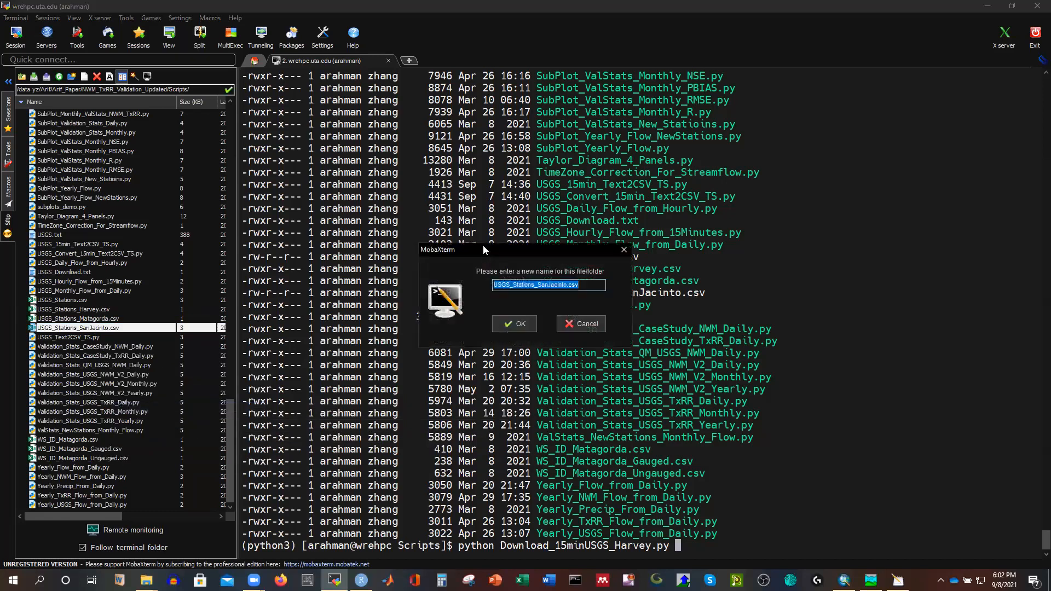
click(585, 324)
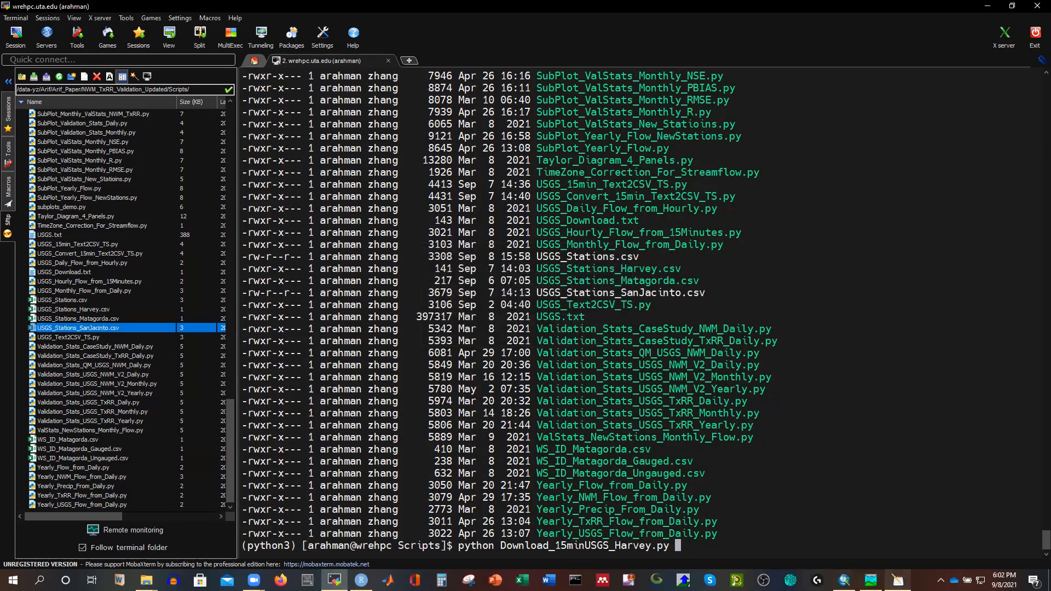
click(898, 580)
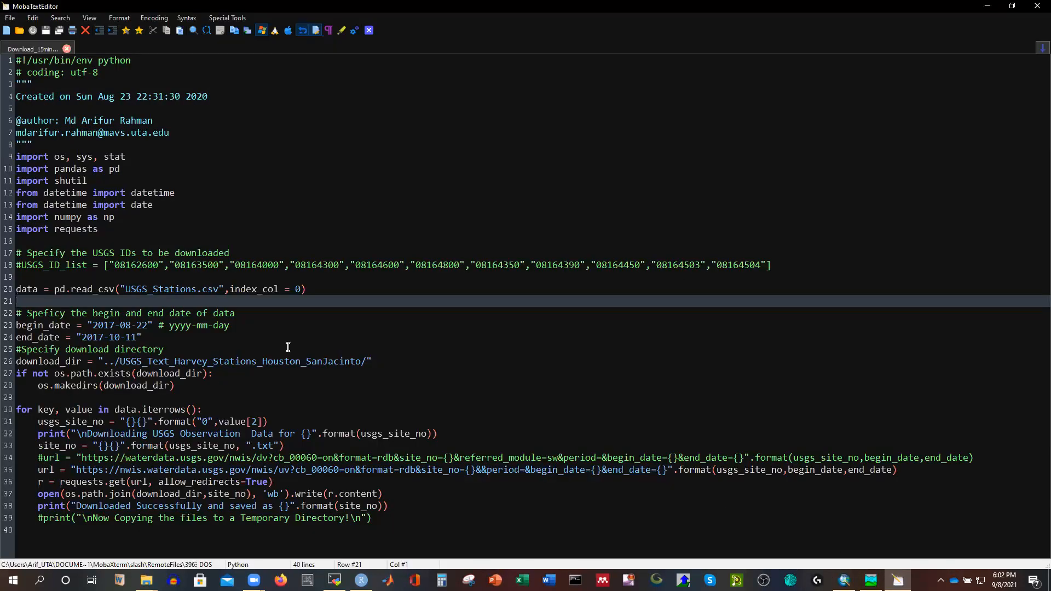
click(259, 422)
click(271, 390)
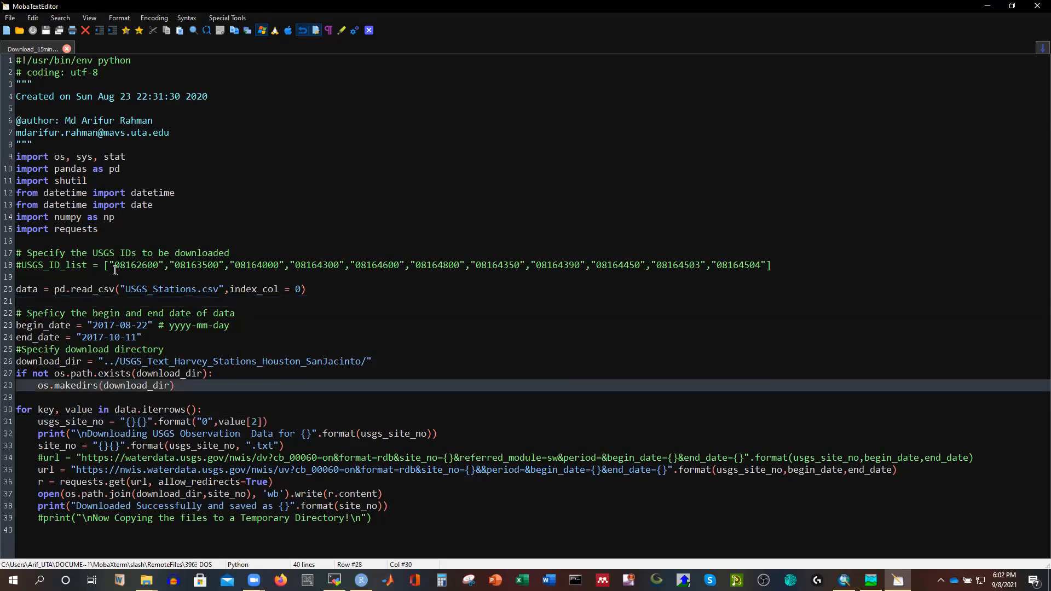
drag(128, 289, 224, 294)
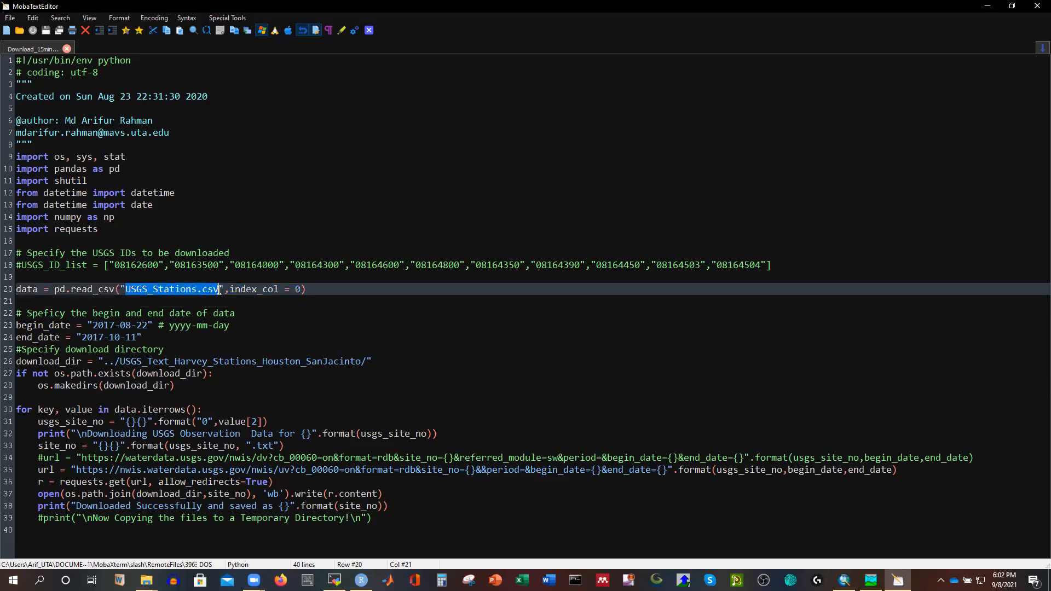
key(ctrl+v)
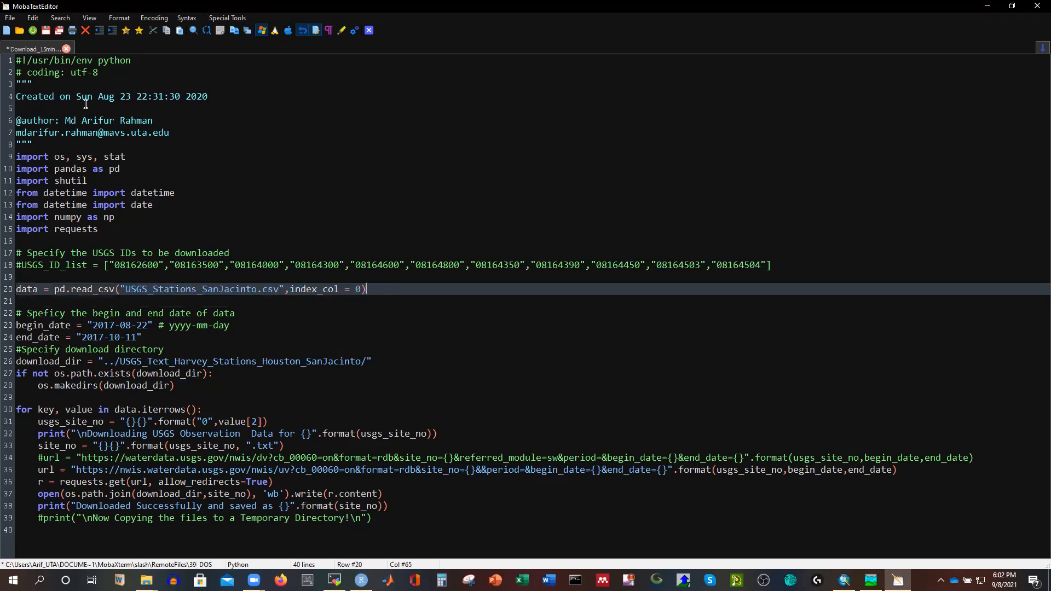
key(ctrl+s)
click(470, 327)
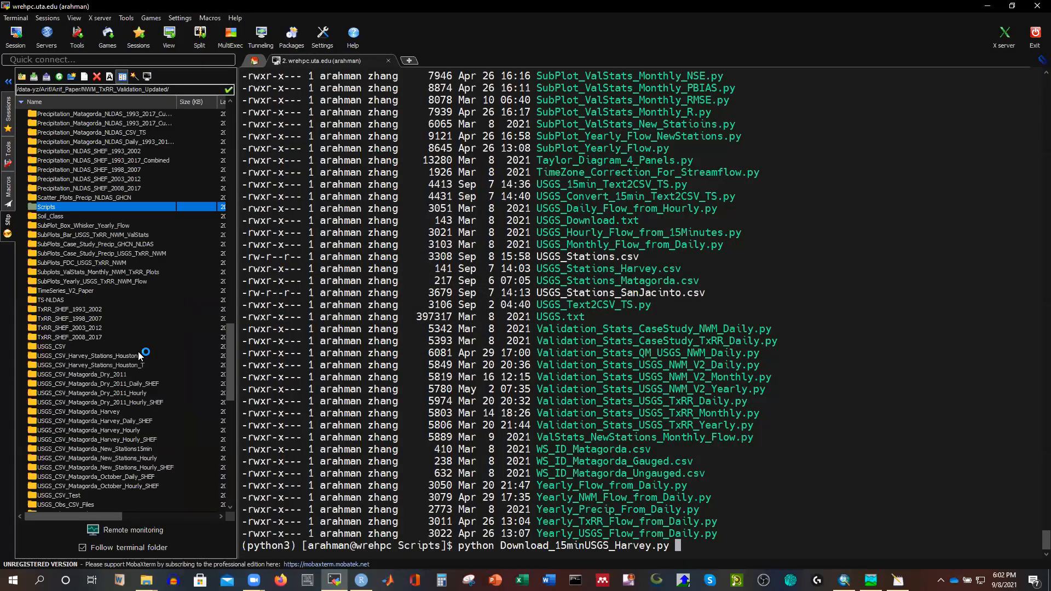
Look through the USGS folders in NWM_TxRR_Validation_Updated in the file browser
scroll(124, 309, up, 15)
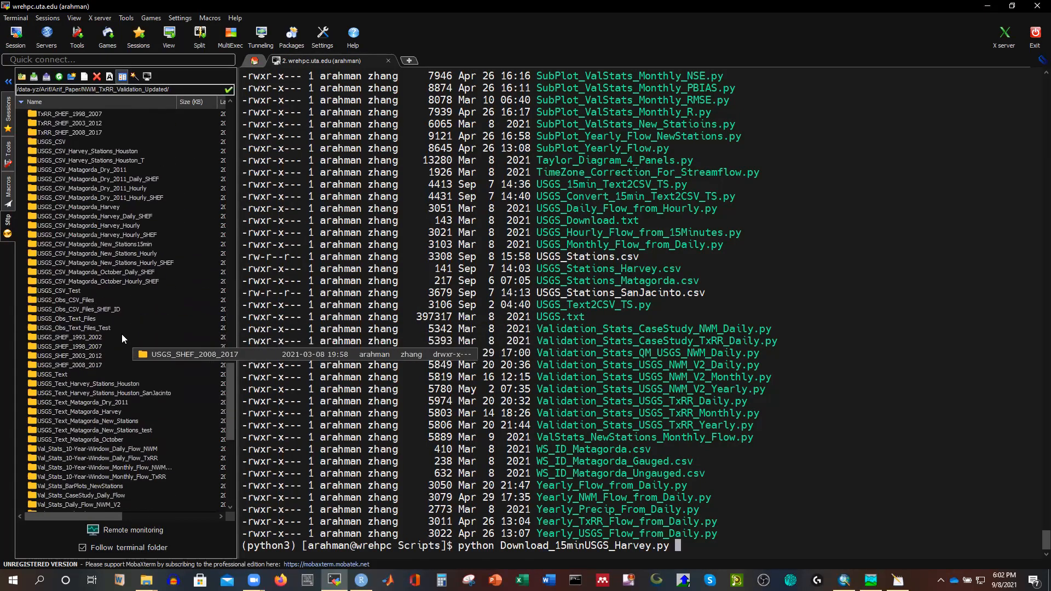
scroll(142, 346, down, 6)
scroll(129, 272, up, 3)
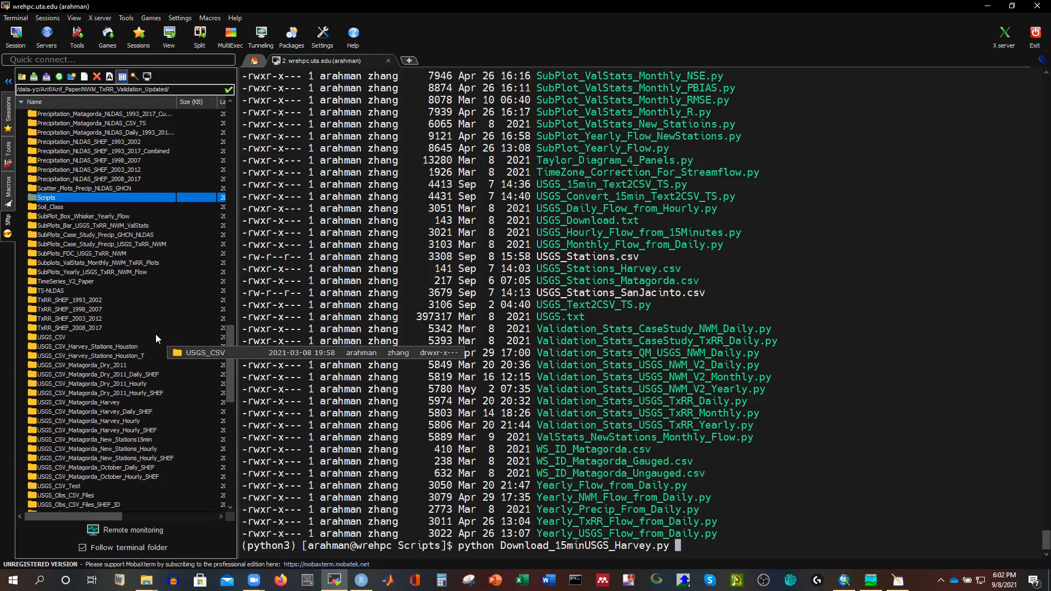
scroll(175, 345, down, 2)
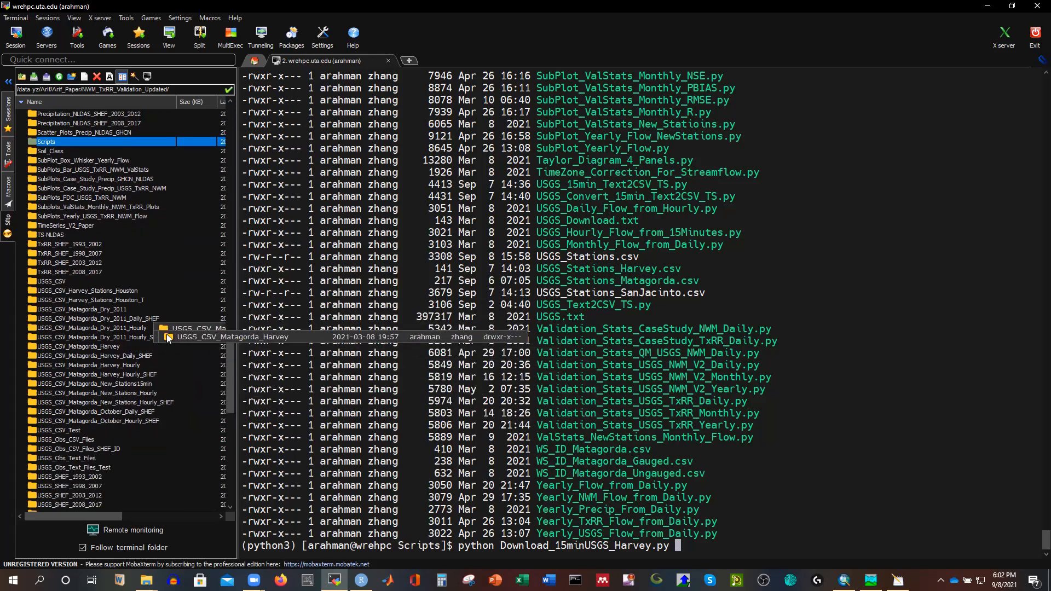
Check the edited read_csv line in the download script, close the text editor, and return to the terminal
click(688, 550)
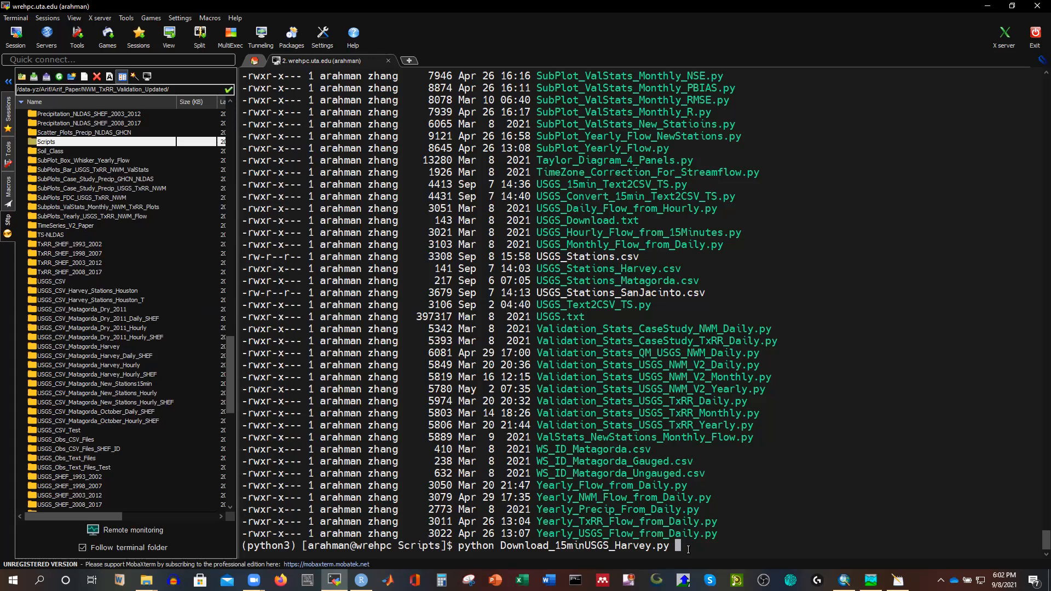
click(898, 581)
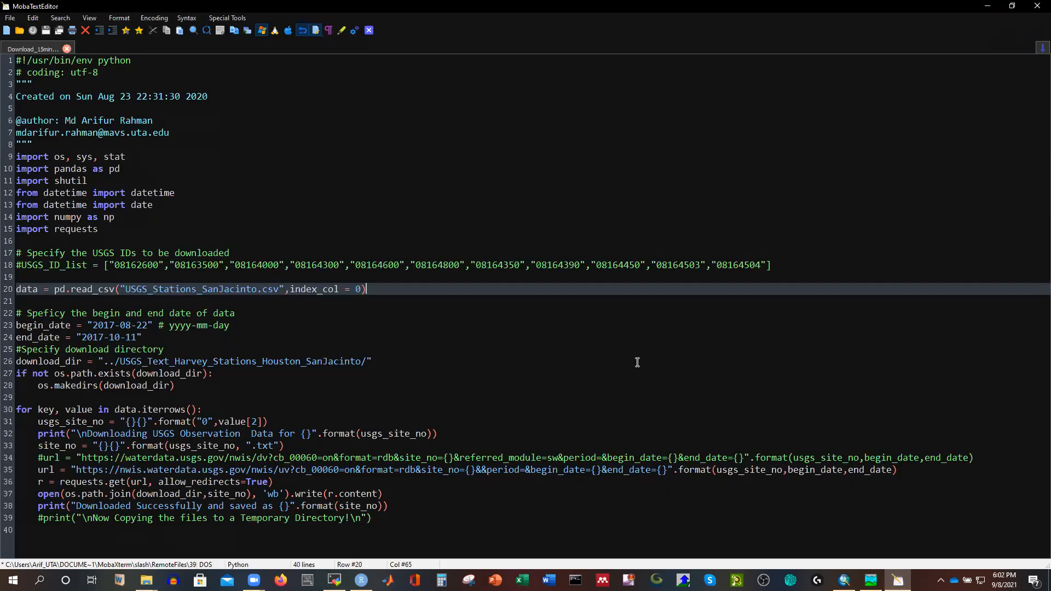
click(1037, 6)
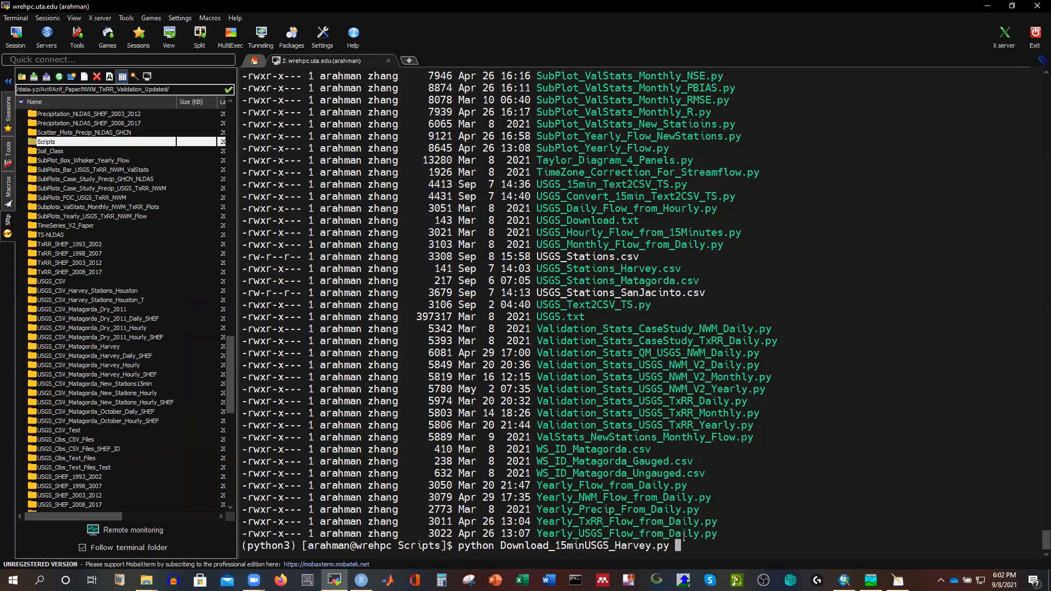
Run Download_15minUSGS_Harvey.py with python and open the output folder USGS_Text_Harvey_Stations_Houston_SanJacinto in the remote file browser
key(Return)
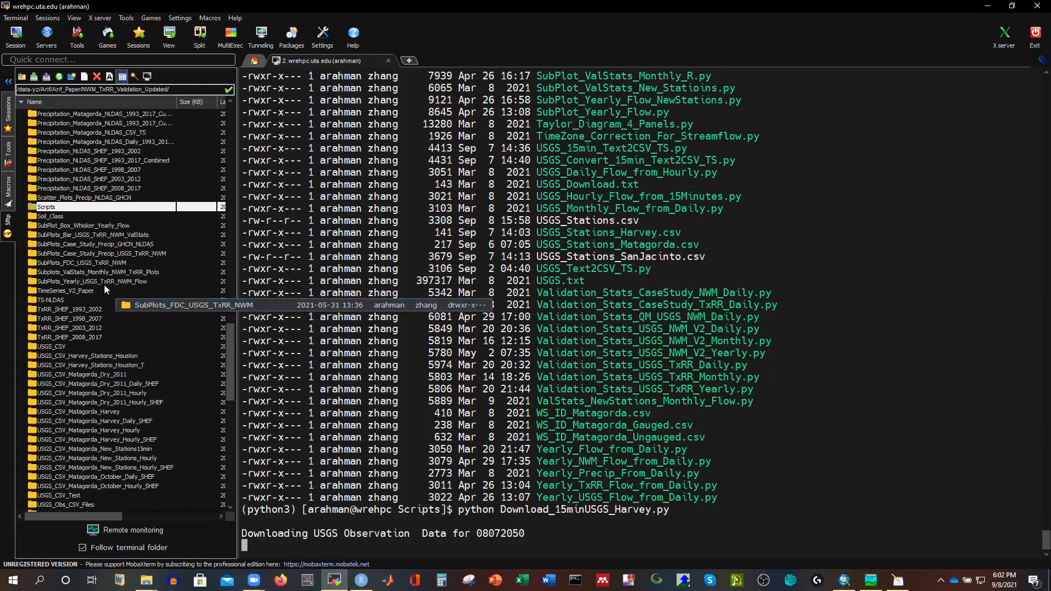
scroll(132, 320, down, 5)
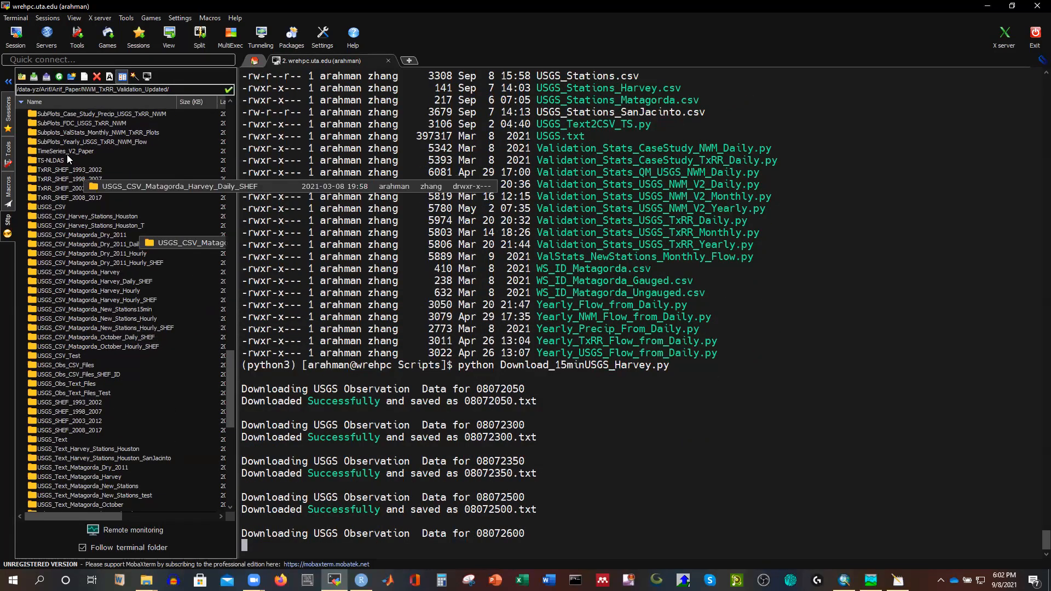
click(61, 76)
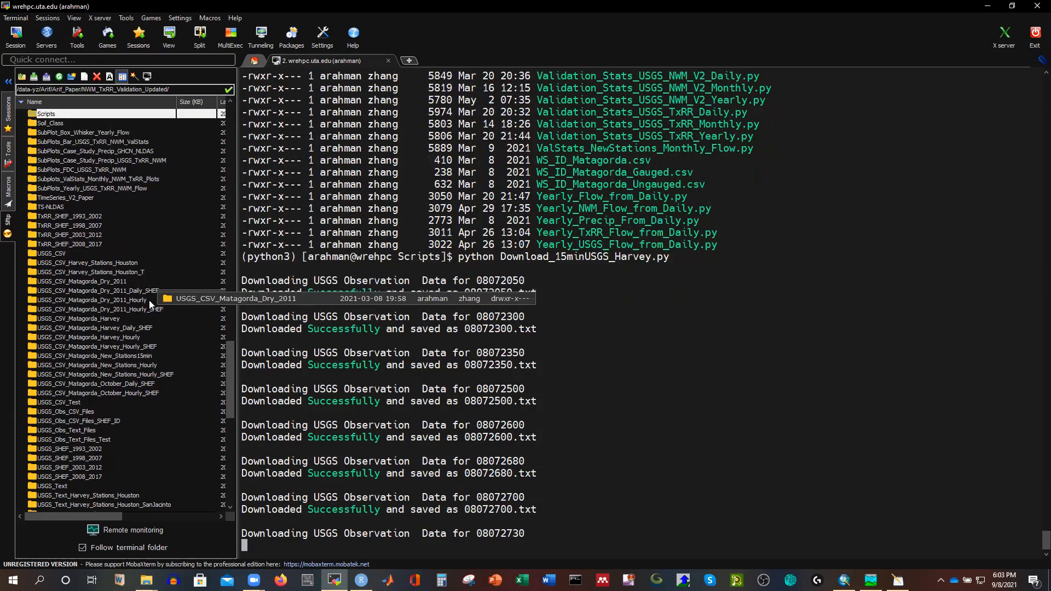
scroll(147, 337, down, 7)
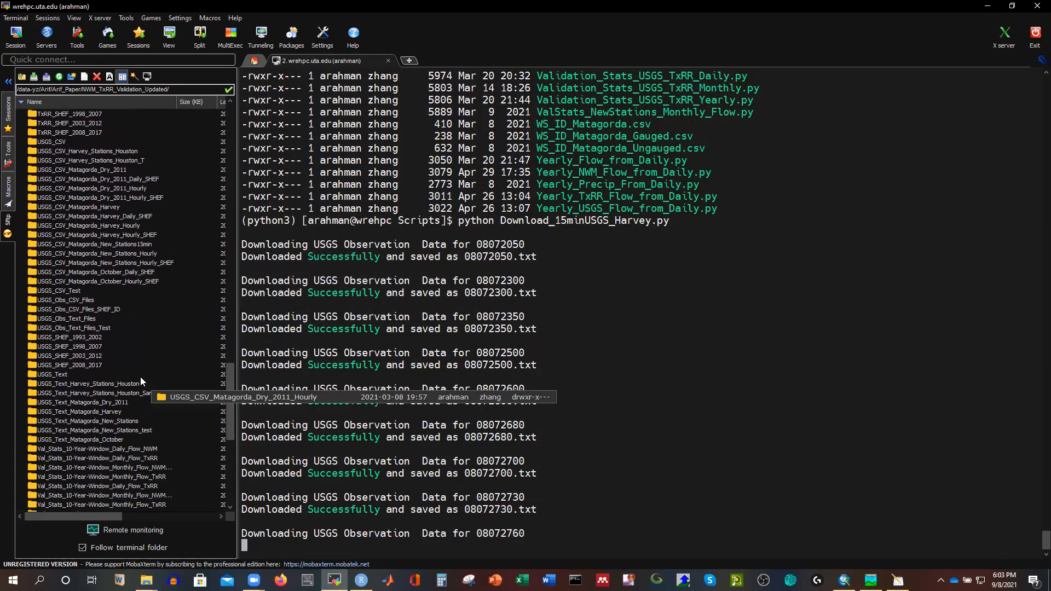
double_click(162, 253)
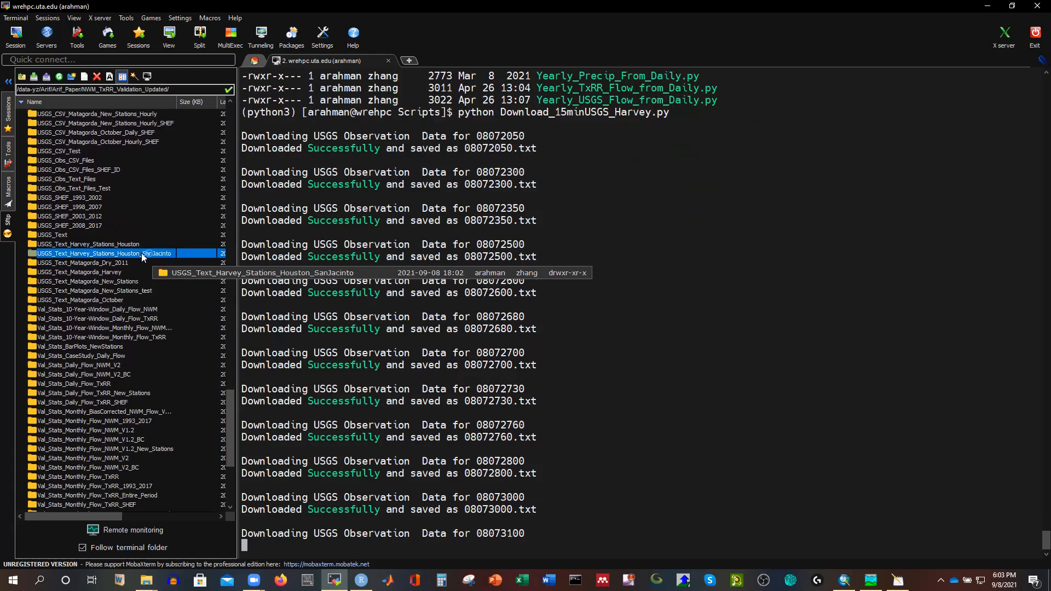
scroll(120, 230, up, 5)
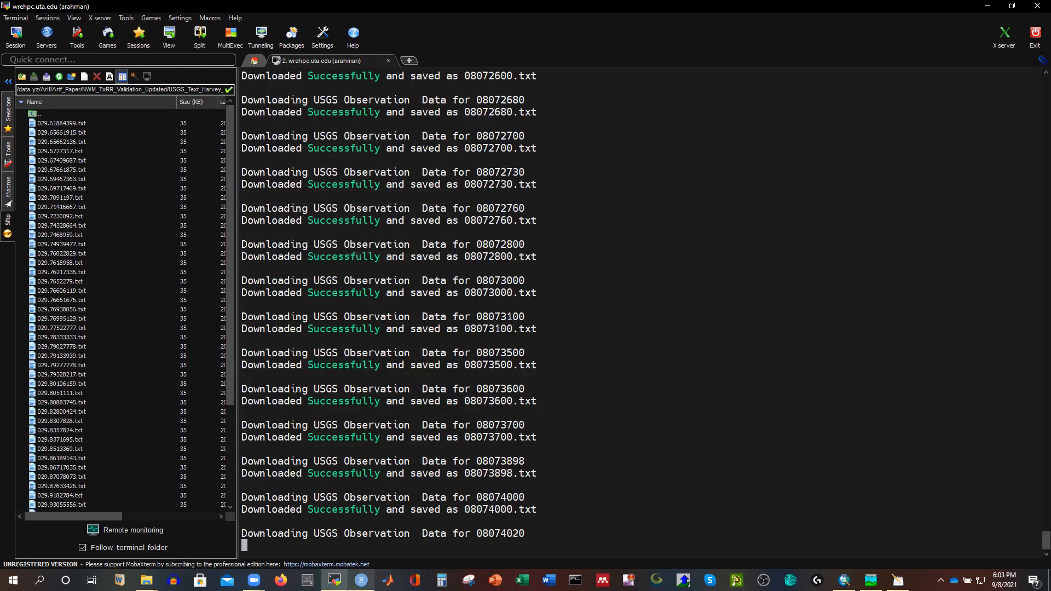
Check the package installation in RStudio, return to MobaXterm and list the Scripts directory in the terminal
click(361, 580)
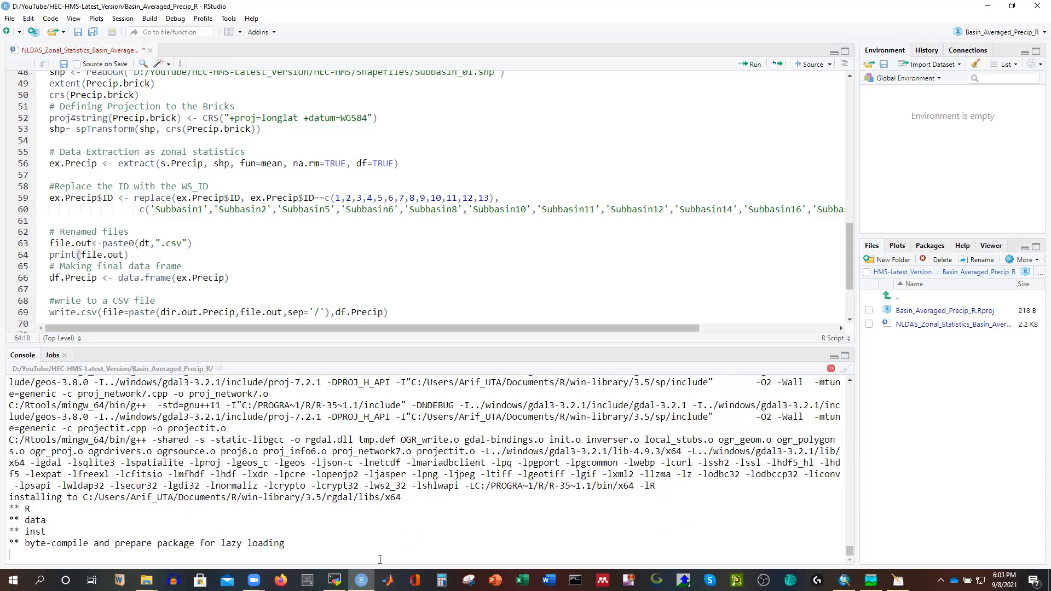
click(334, 580)
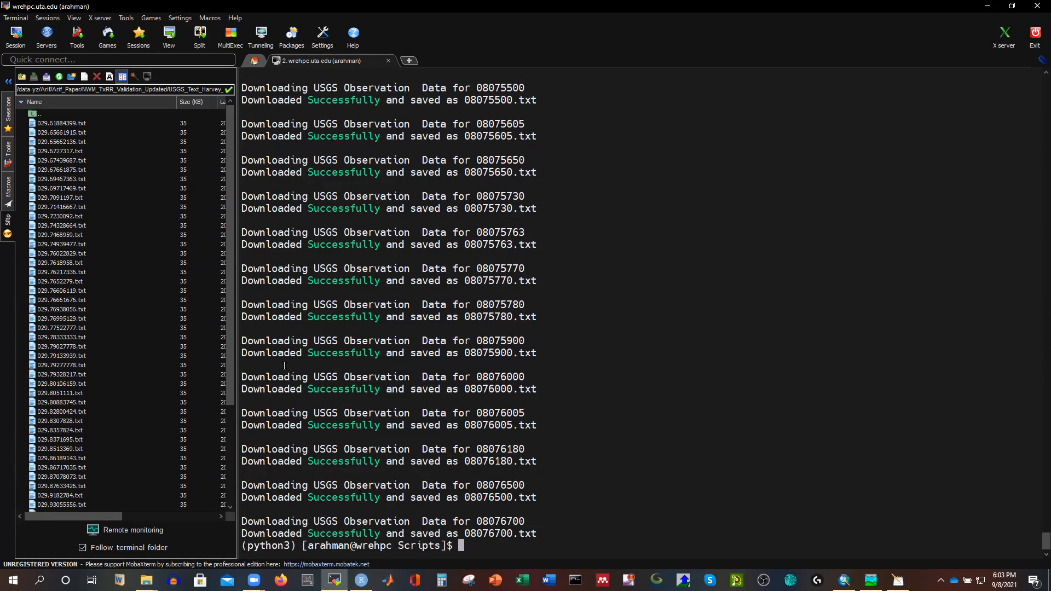
text(l)
key(Return)
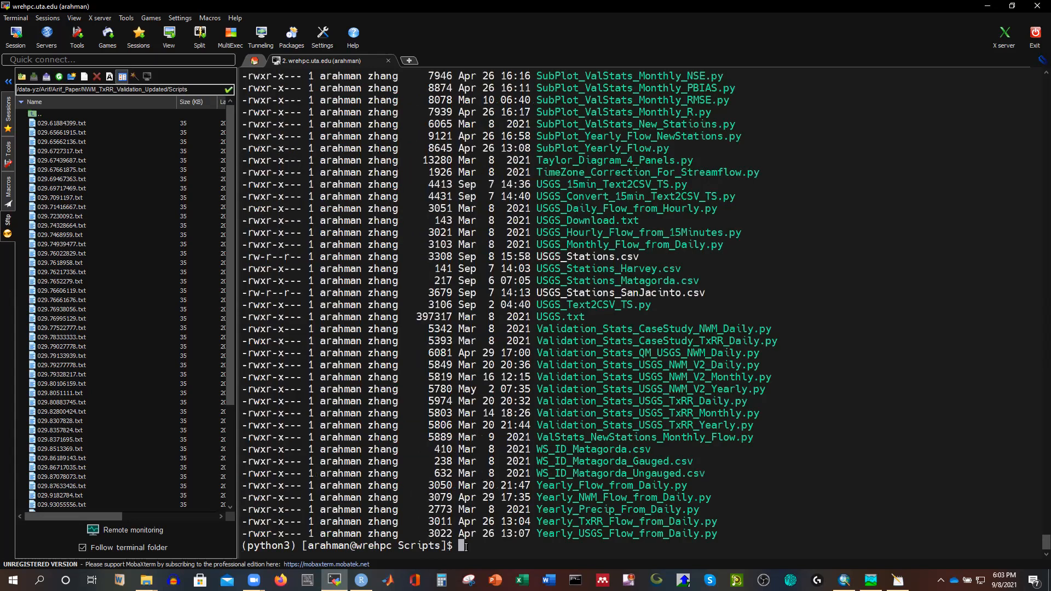
Reopen the USGS_Text_Harvey_Stations_Houston_SanJacinto folder from its parent directory and look through its downloaded text files
click(23, 78)
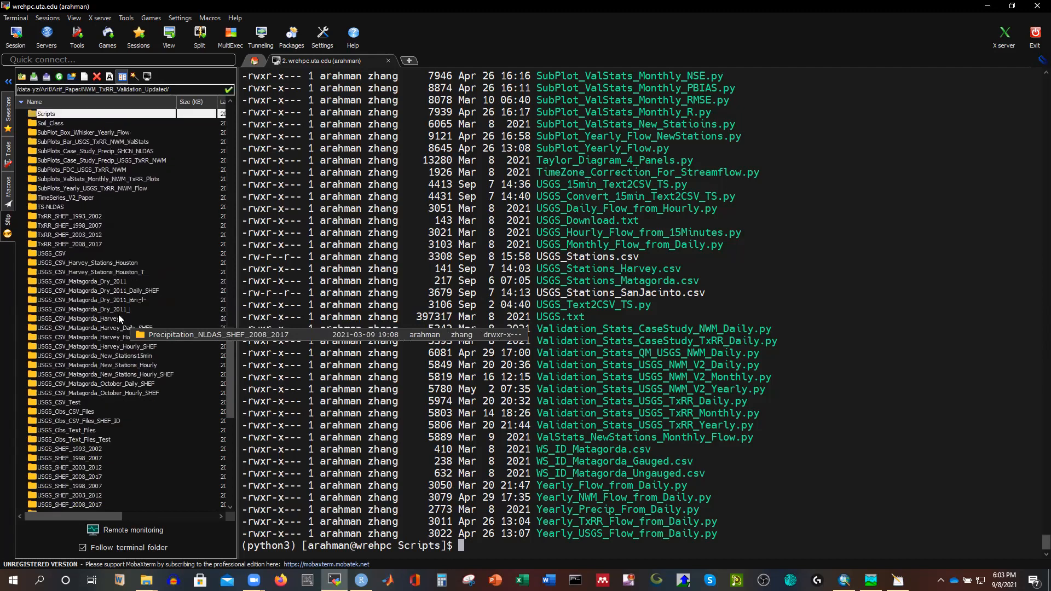
scroll(121, 320, down, 5)
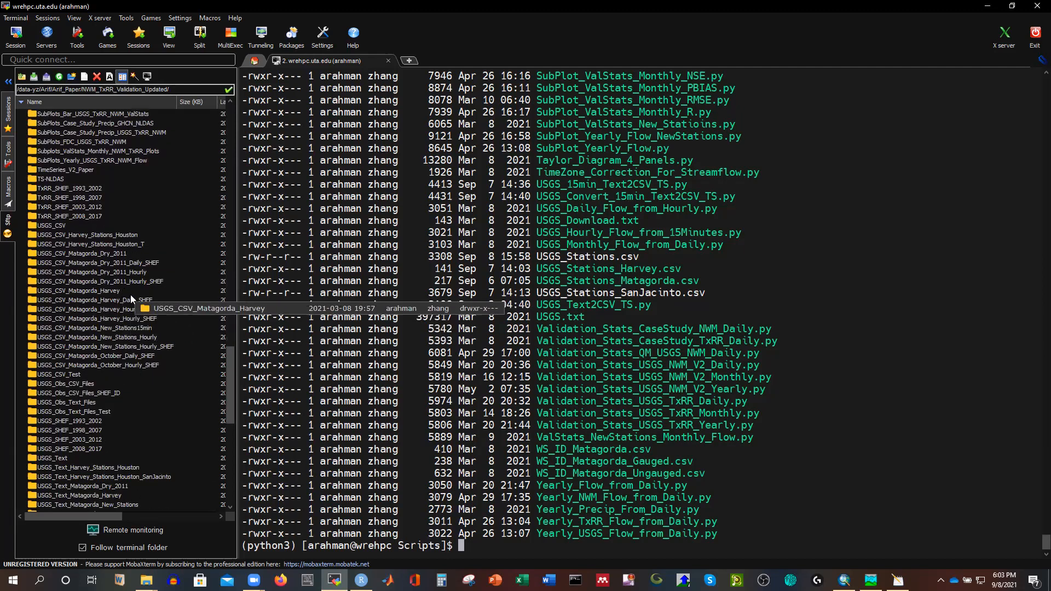
scroll(145, 274, down, 8)
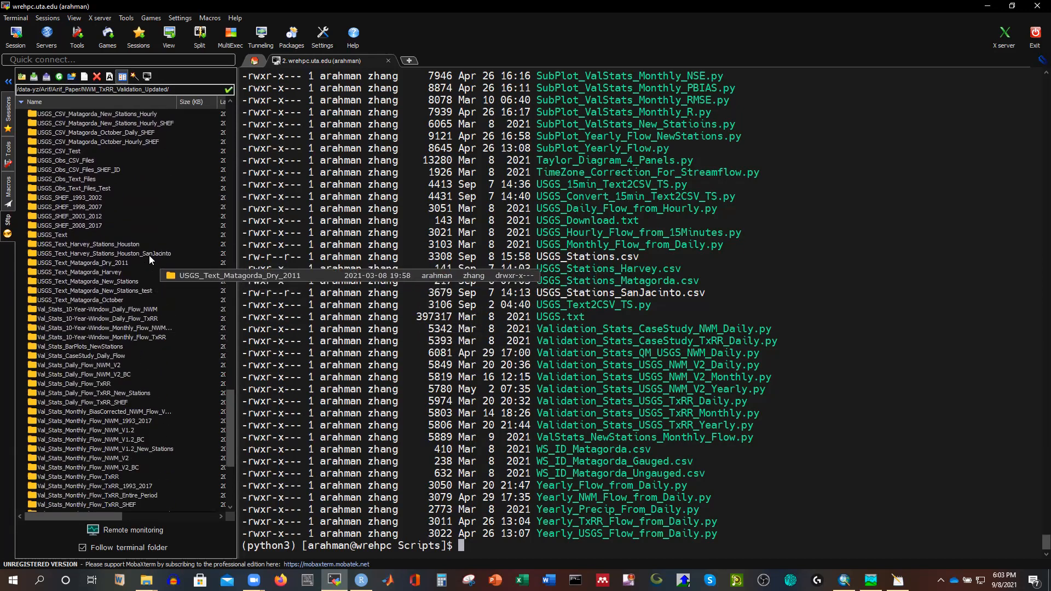
double_click(141, 253)
scroll(164, 180, up, 7)
scroll(194, 154, up, 7)
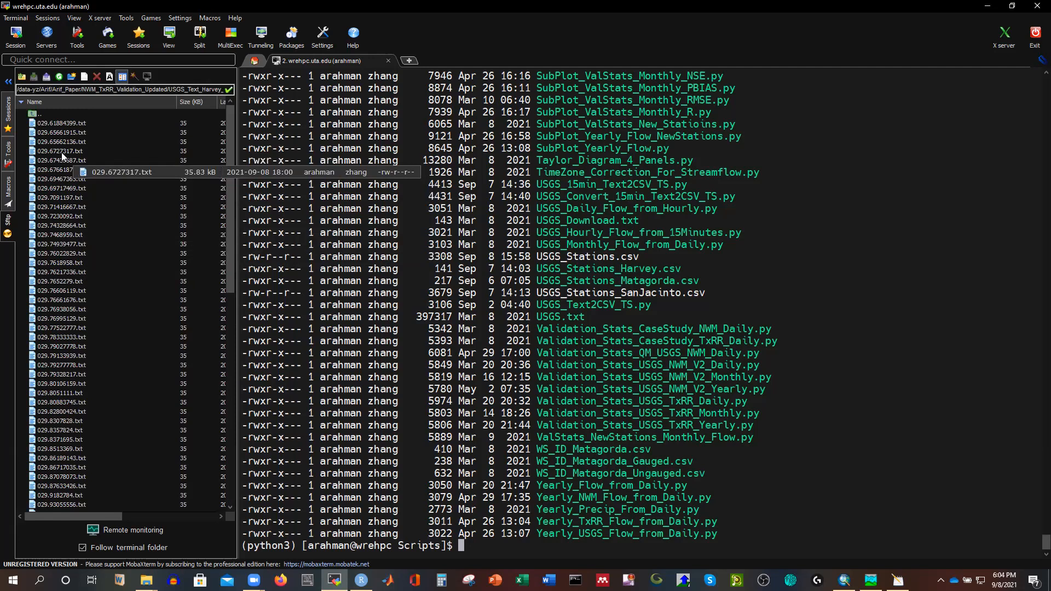
scroll(61, 165, down, 15)
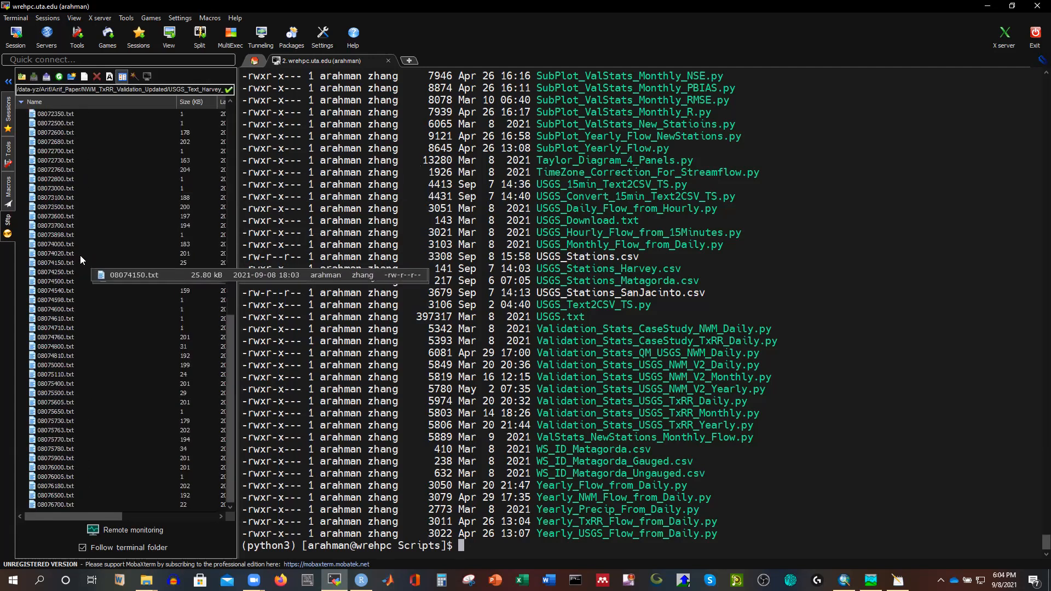
Delete the USGS_Text_Harvey_Stations_Houston_SanJacinto folder and rerun Download_15minUSGS_Harvey.py with python
click(22, 76)
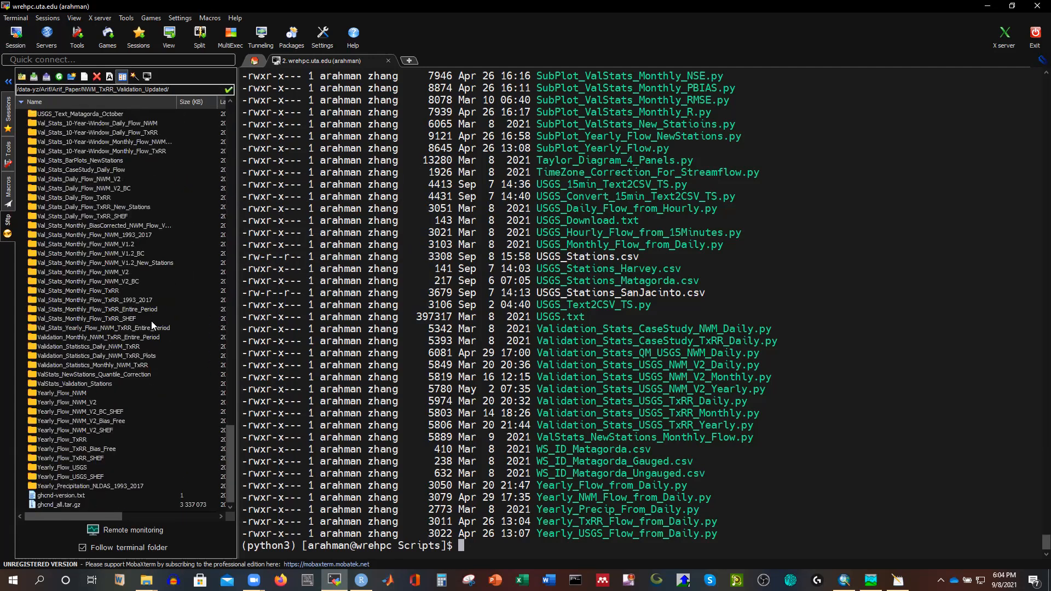
click(97, 77)
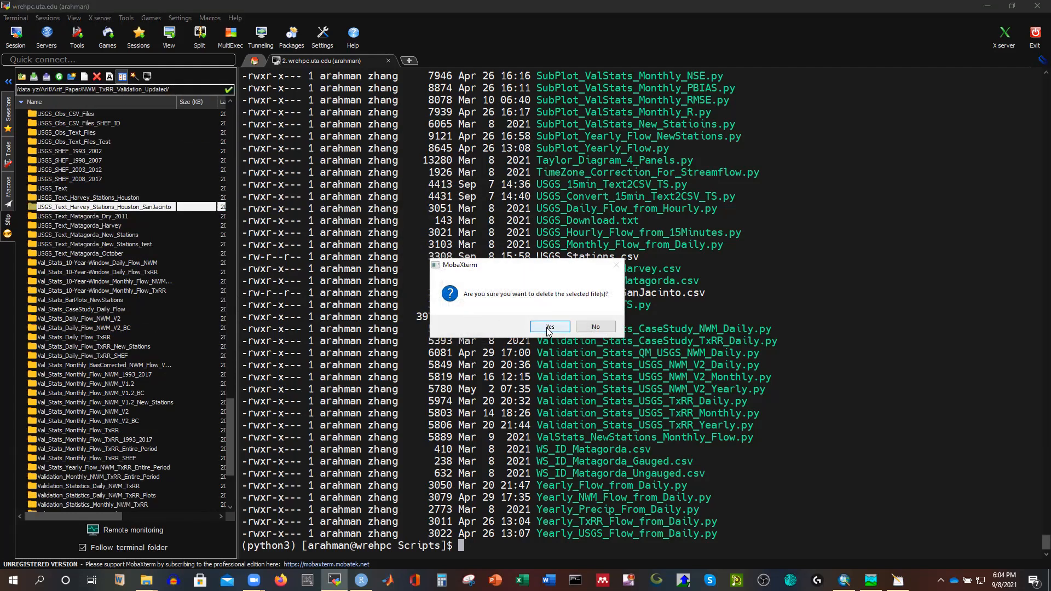
click(550, 327)
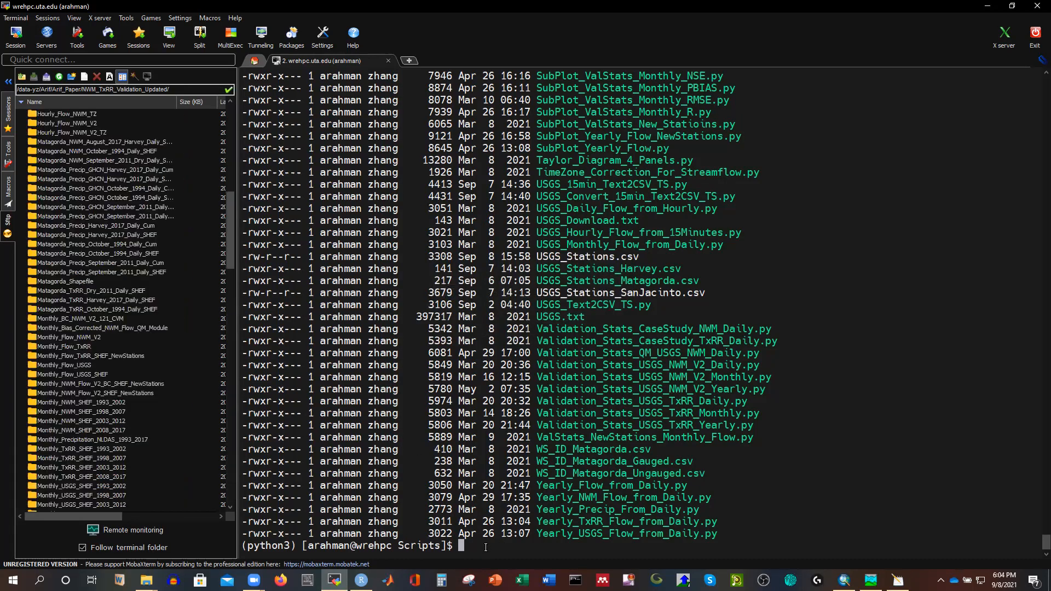
key(Up)
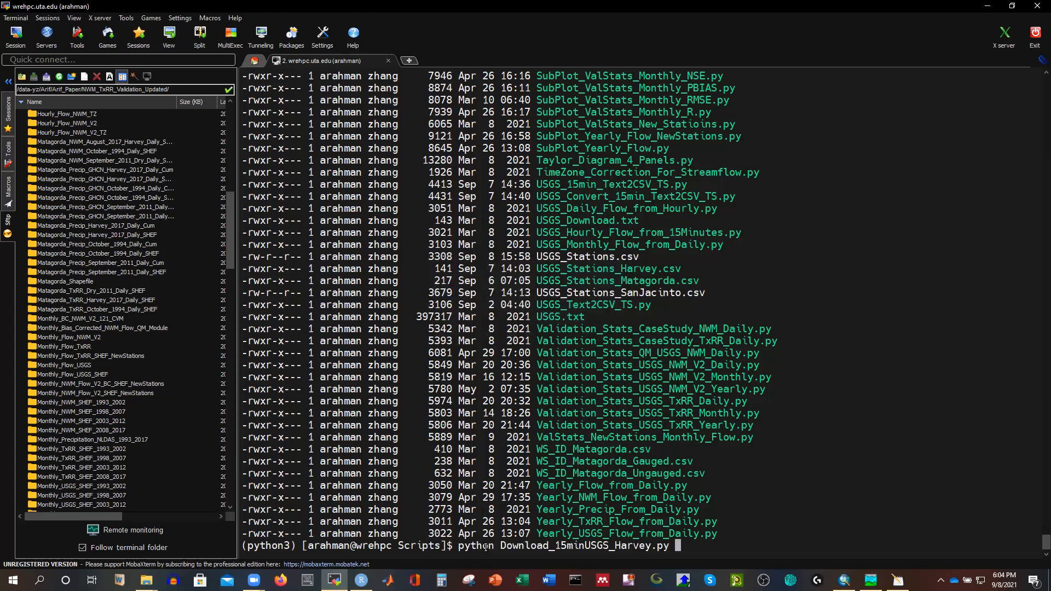
key(Return)
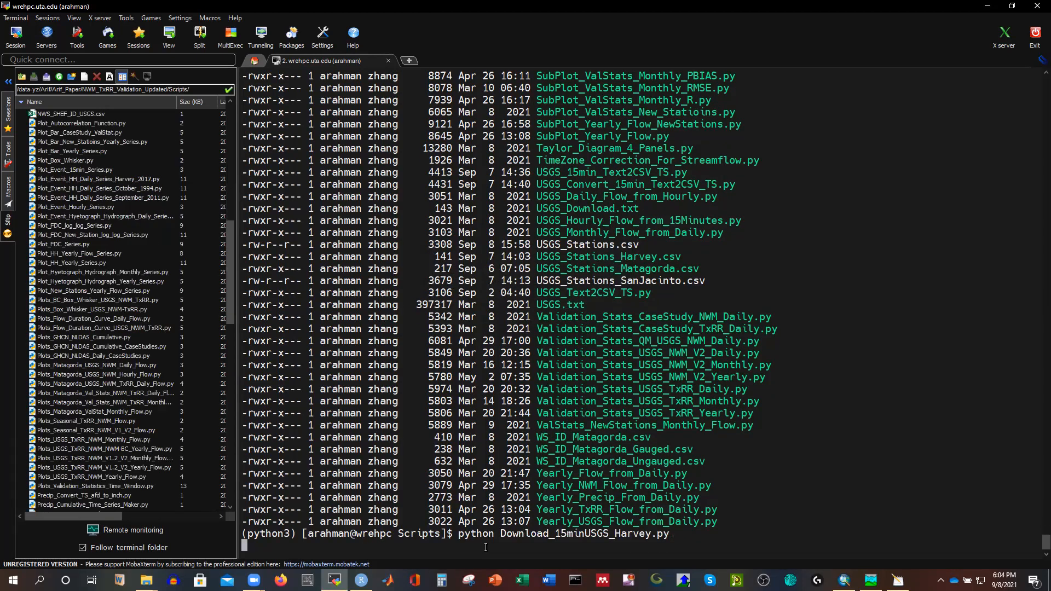
Open the recreated USGS_Text_Harvey_Stations_Houston_SanJacinto folder and inspect the contents of 08072050.txt
click(23, 80)
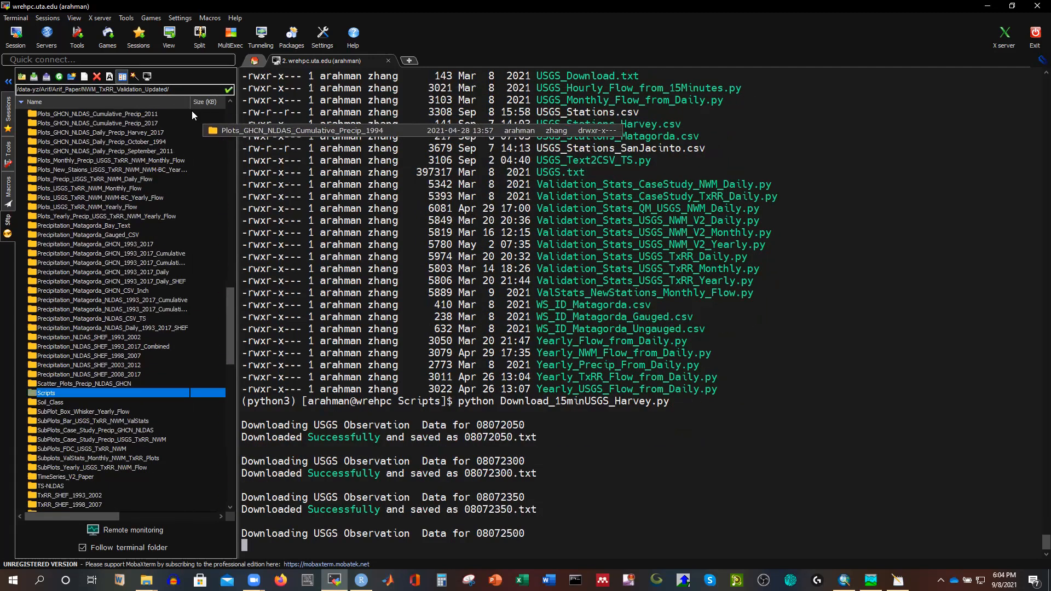
scroll(158, 282, down, 1)
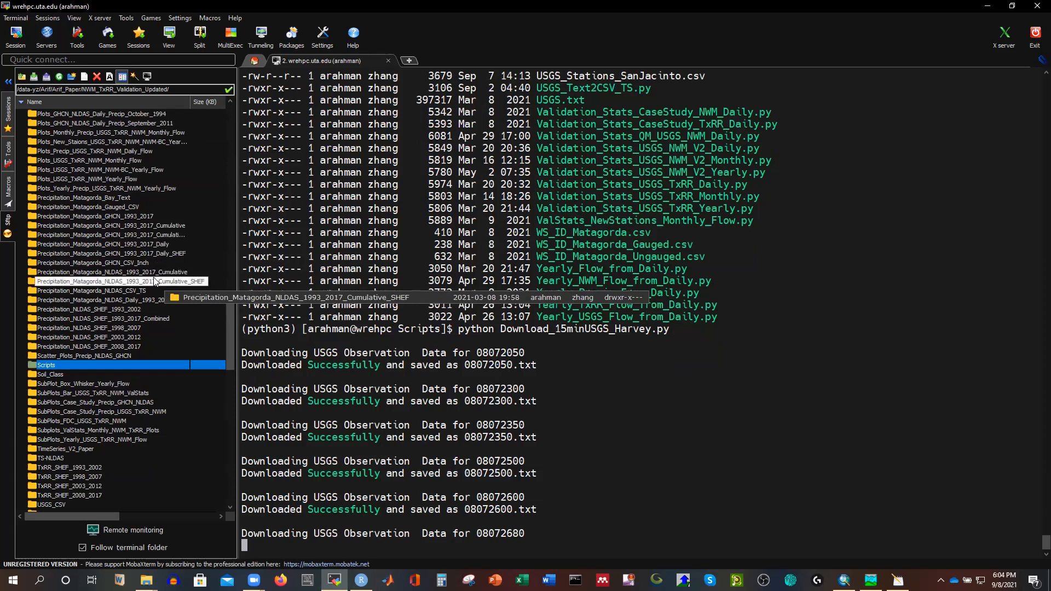
scroll(173, 287, down, 5)
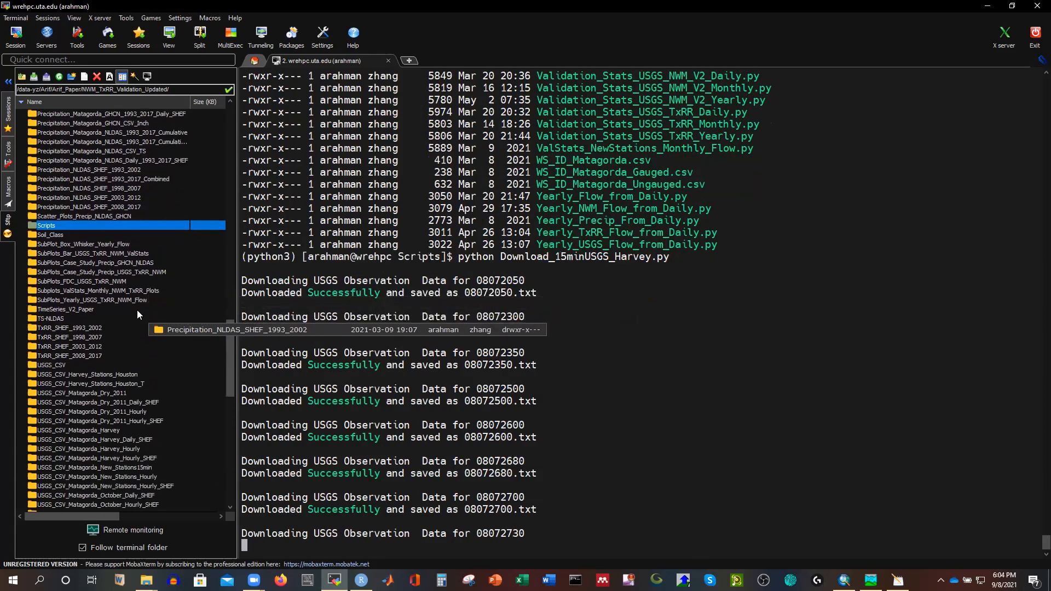
scroll(143, 314, down, 11)
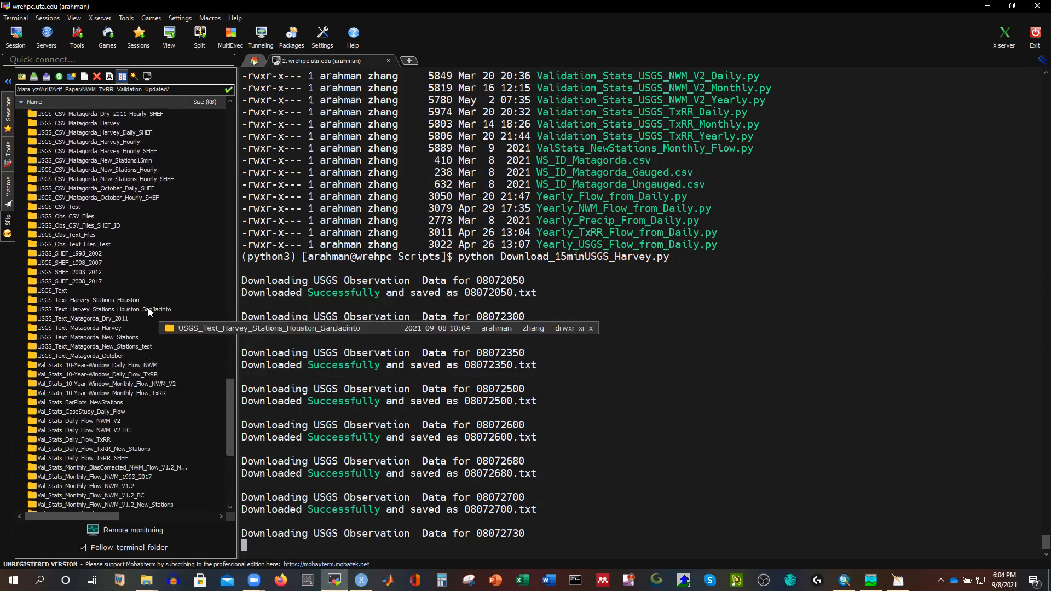
double_click(149, 310)
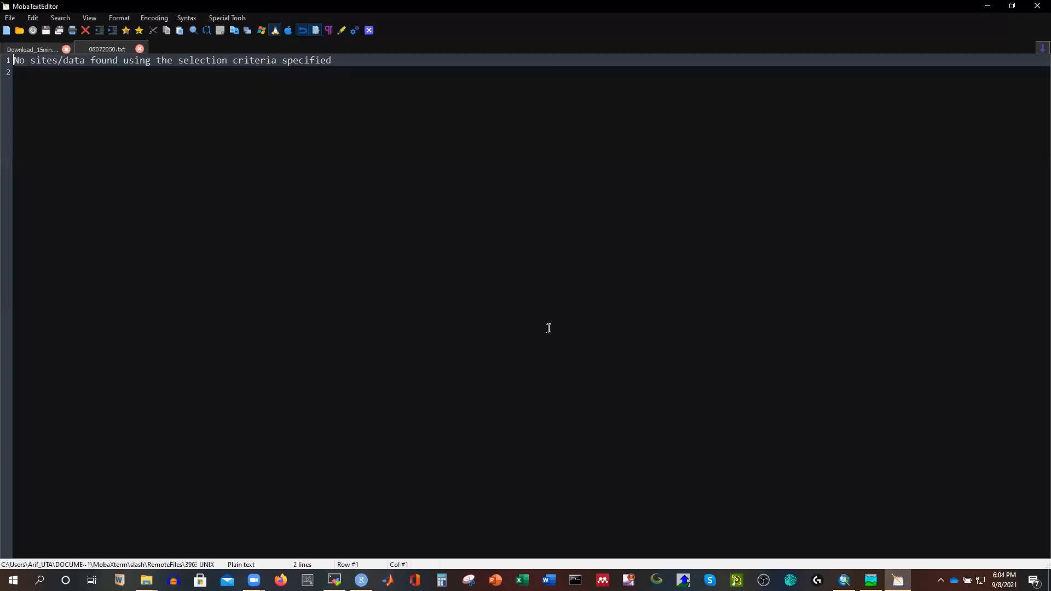
click(139, 48)
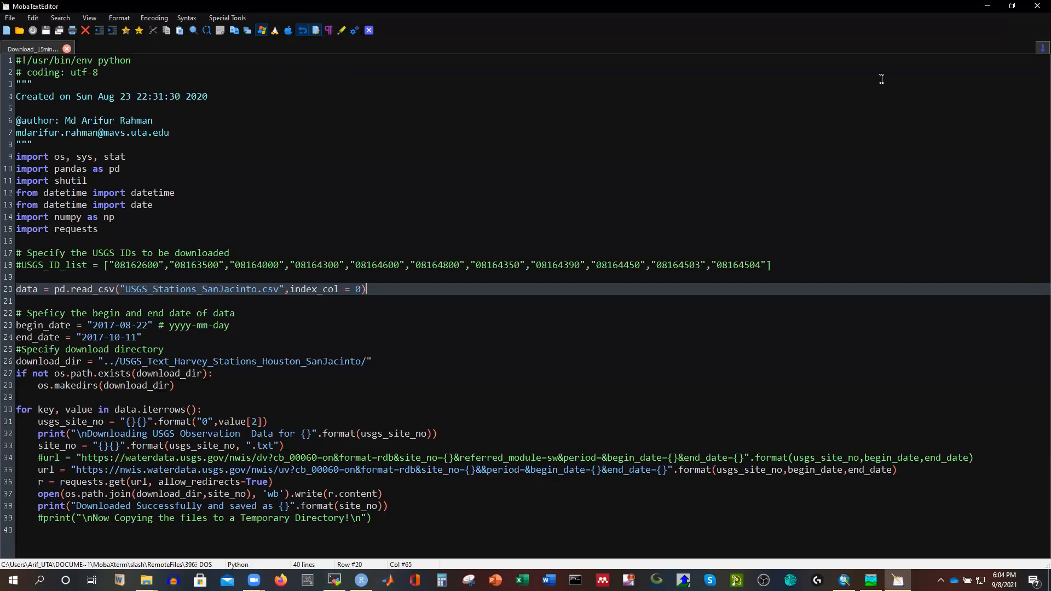
click(985, 8)
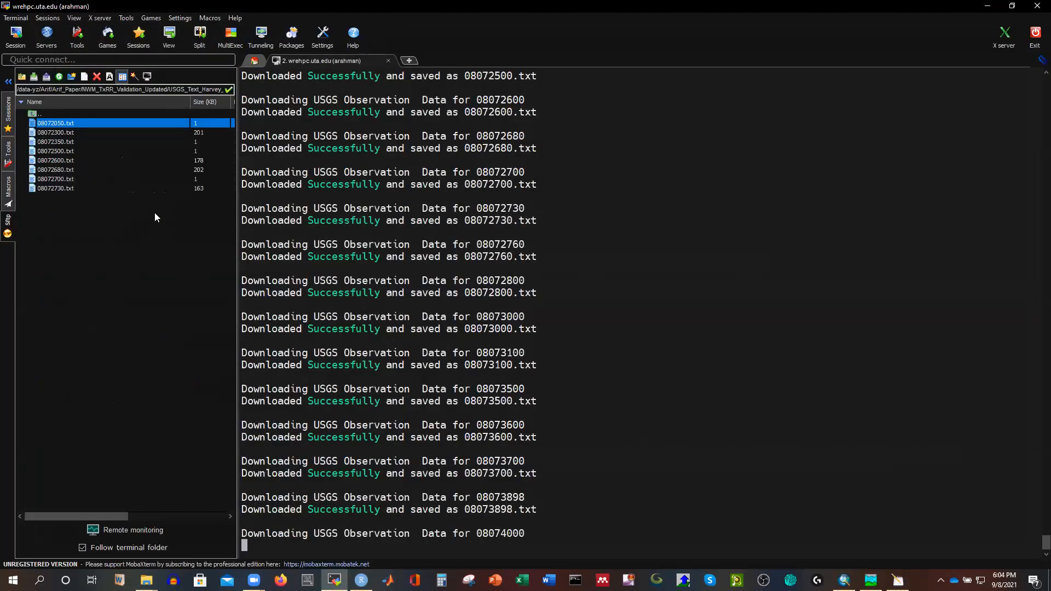
Open 08072300.txt and review its 15-minute discharge records through to the end of the file
double_click(55, 133)
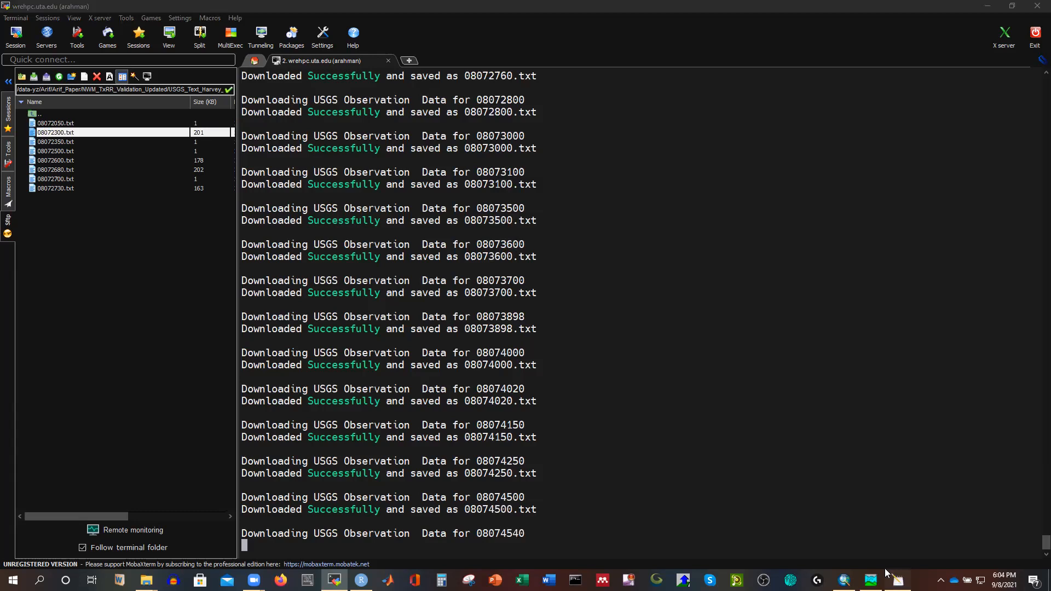
scroll(267, 344, down, 4)
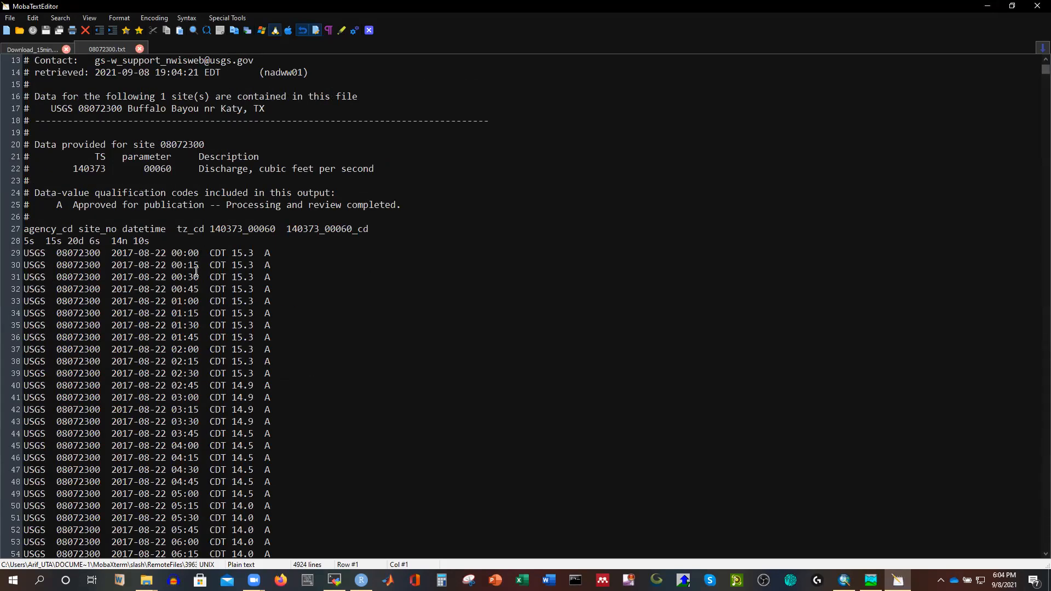
scroll(179, 299, down, 20)
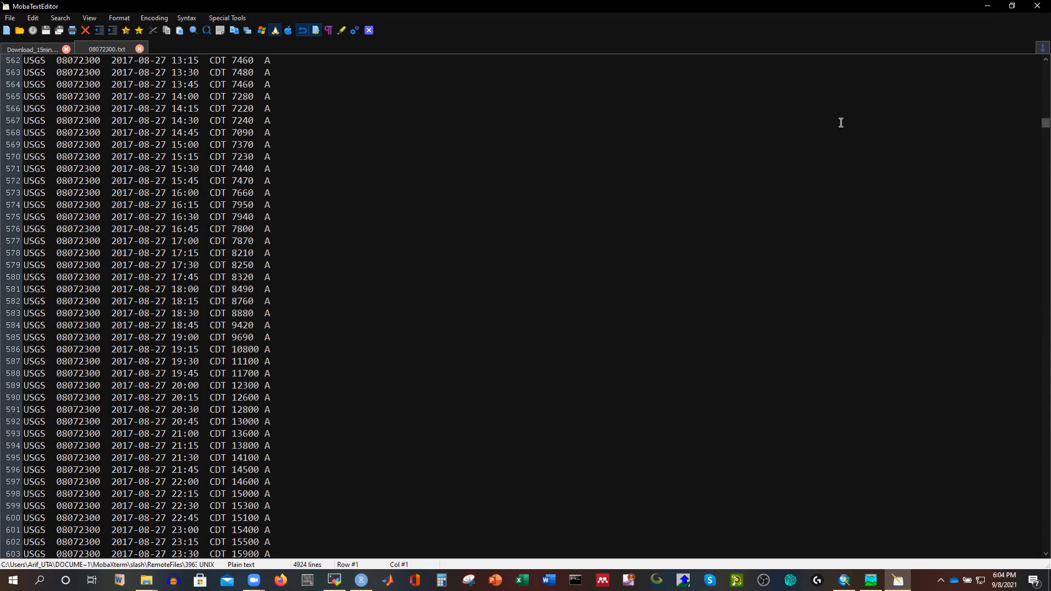
drag(1035, 125, 1035, 548)
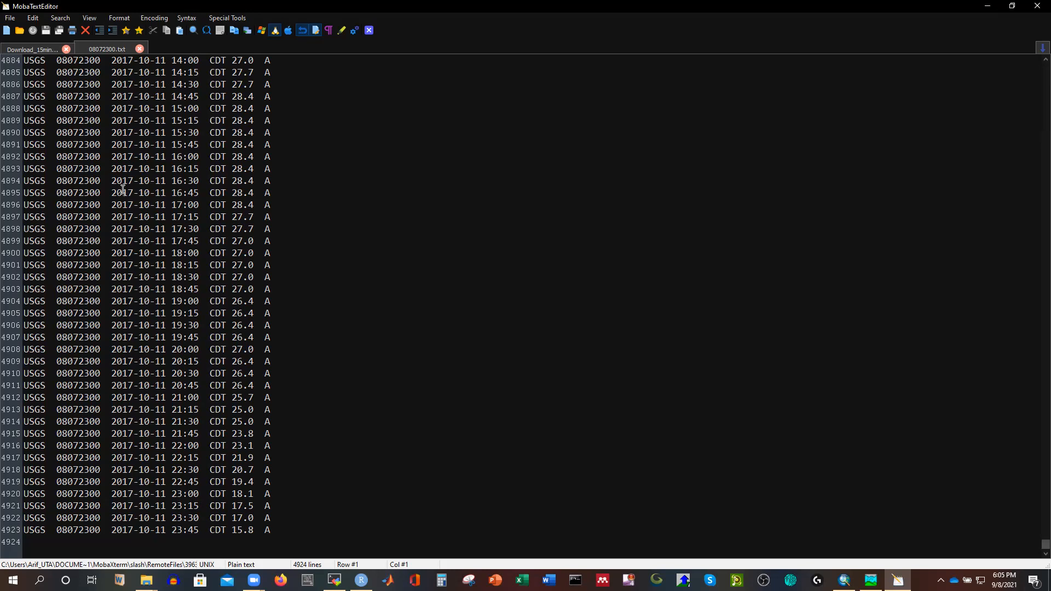
click(139, 49)
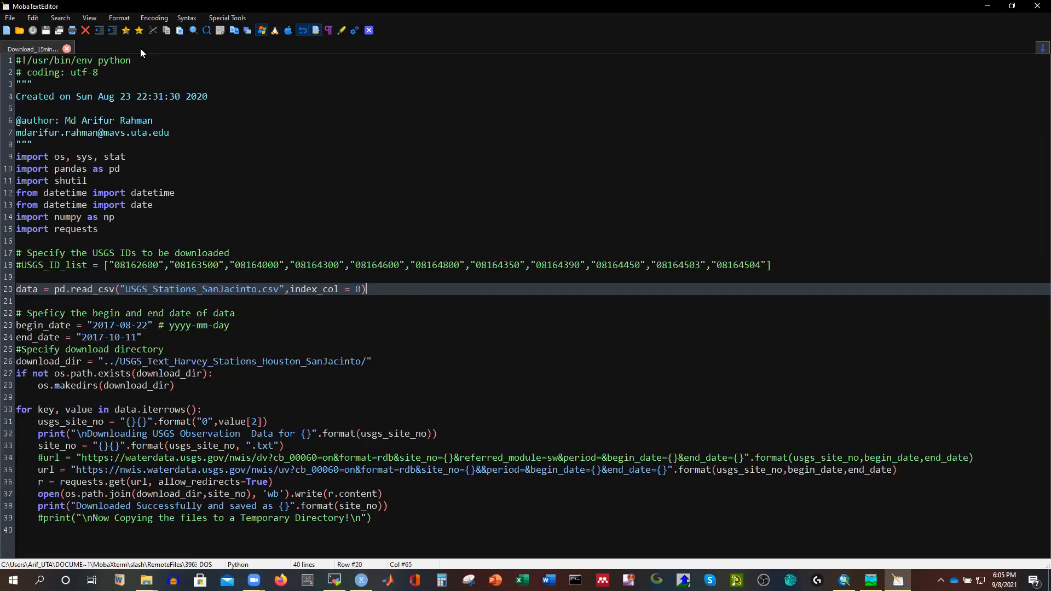
click(984, 7)
Set end_date to "2017-09-11" in Download_15minUSGS_Harvey.py, save the script and replace the remote copy
click(898, 580)
click(179, 336)
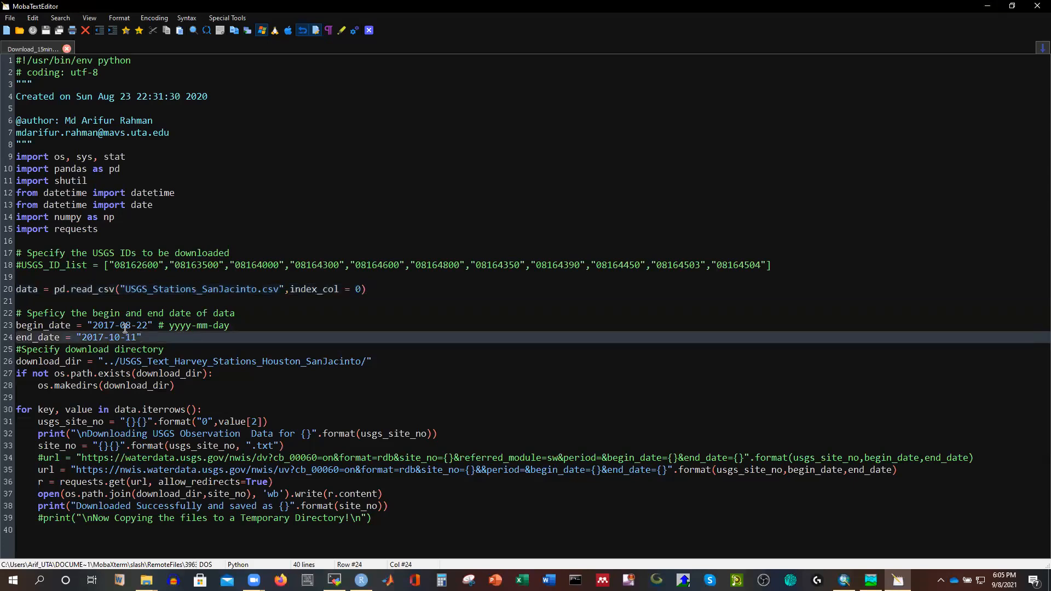
key(BackSpace)
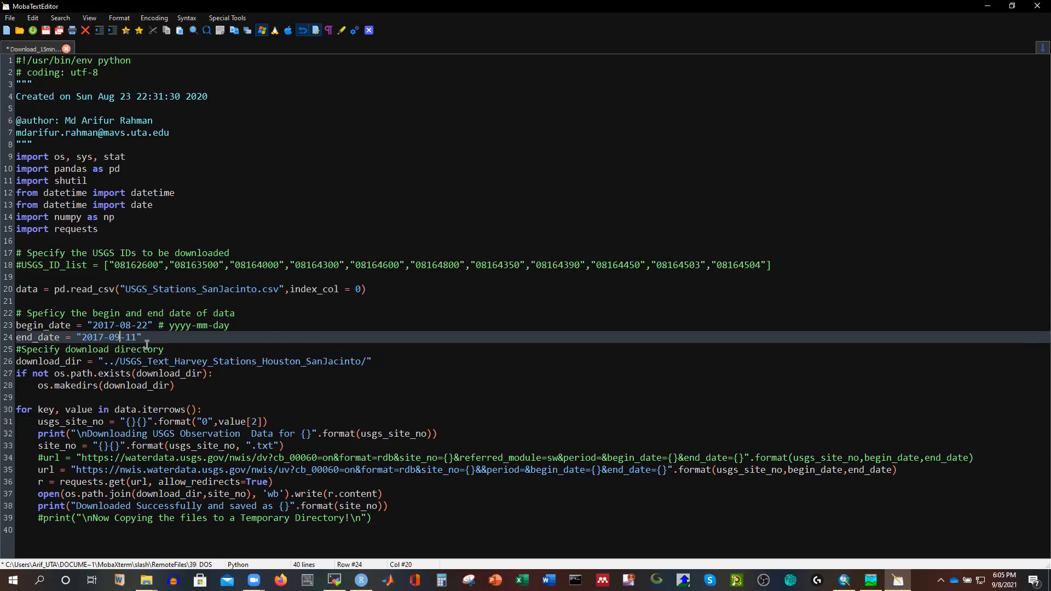
click(48, 32)
click(459, 326)
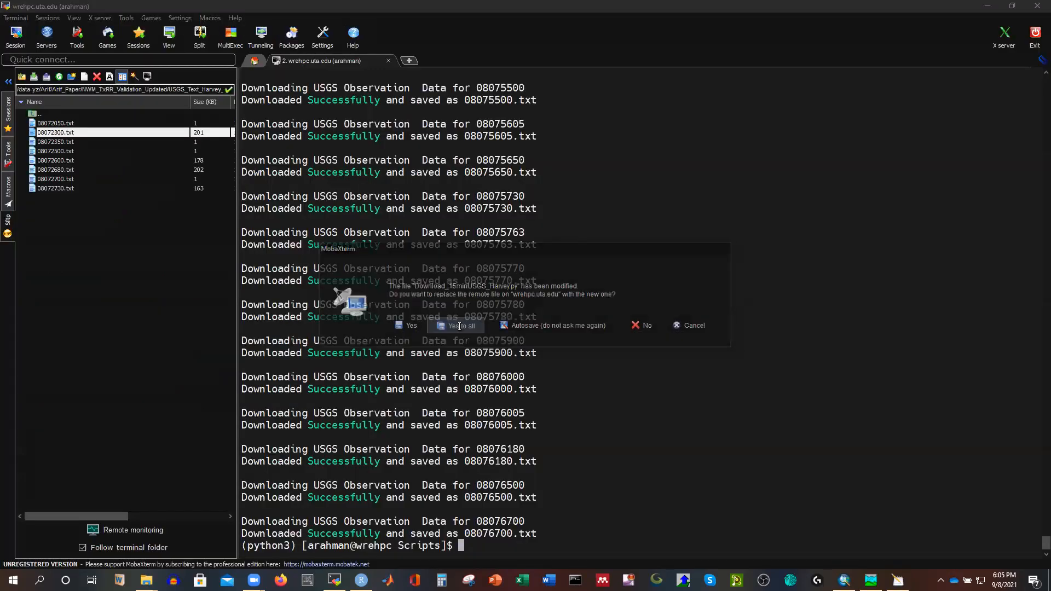
Remove the old USGS_Text_Harvey_Stations_Houston_SanJacinto folder and run Download_15minUSGS_Harvey.py again with python
click(22, 78)
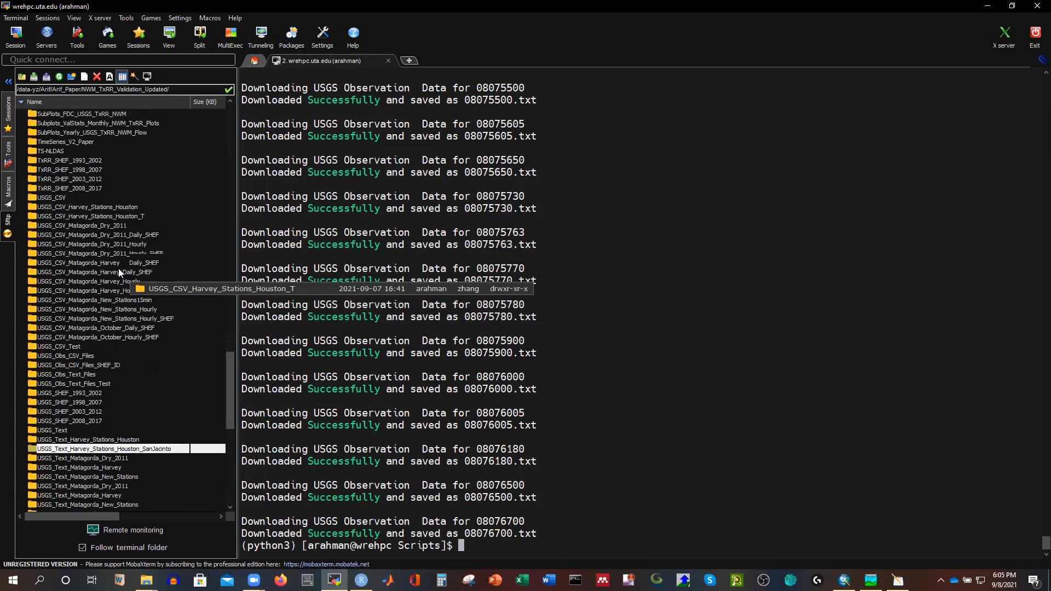
click(96, 76)
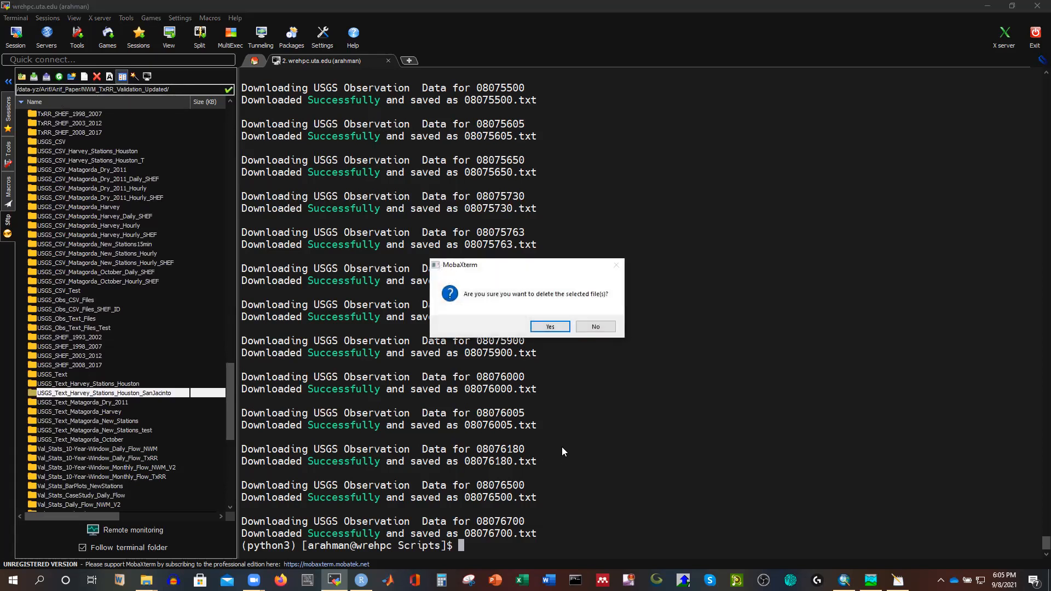
click(552, 327)
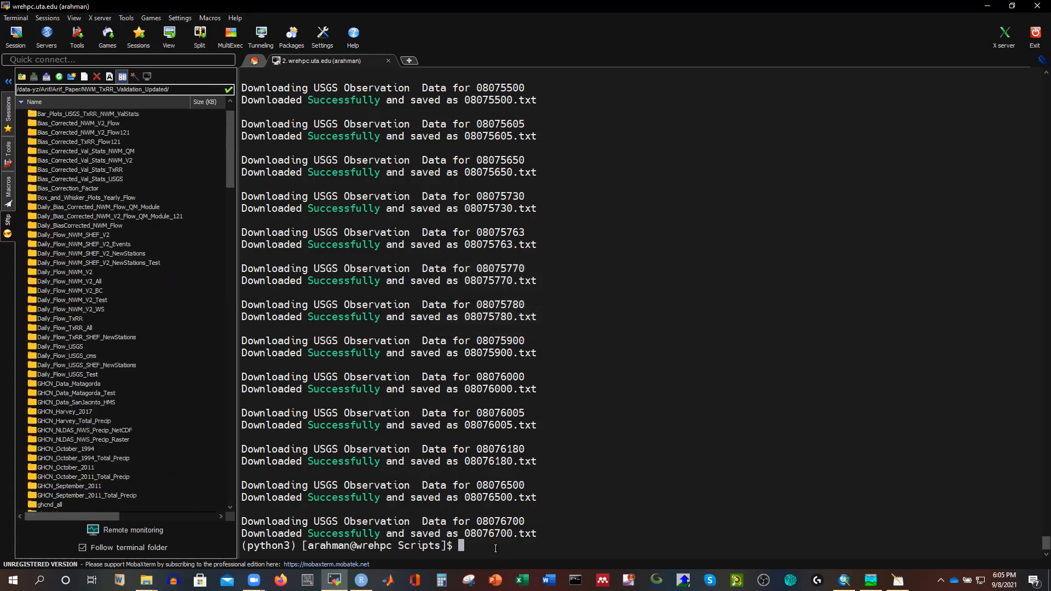
key(Up)
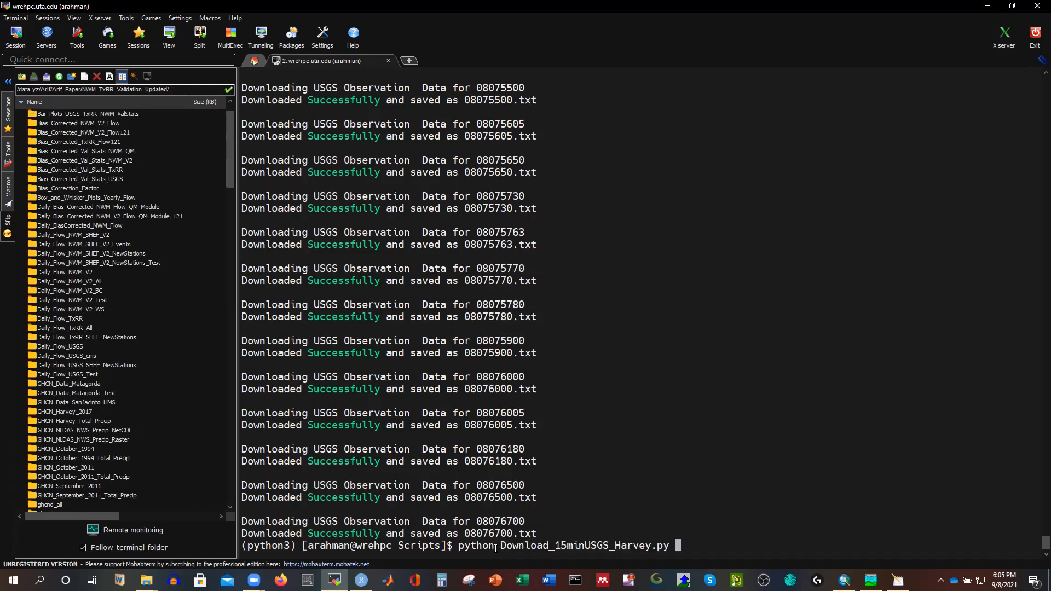
key(Return)
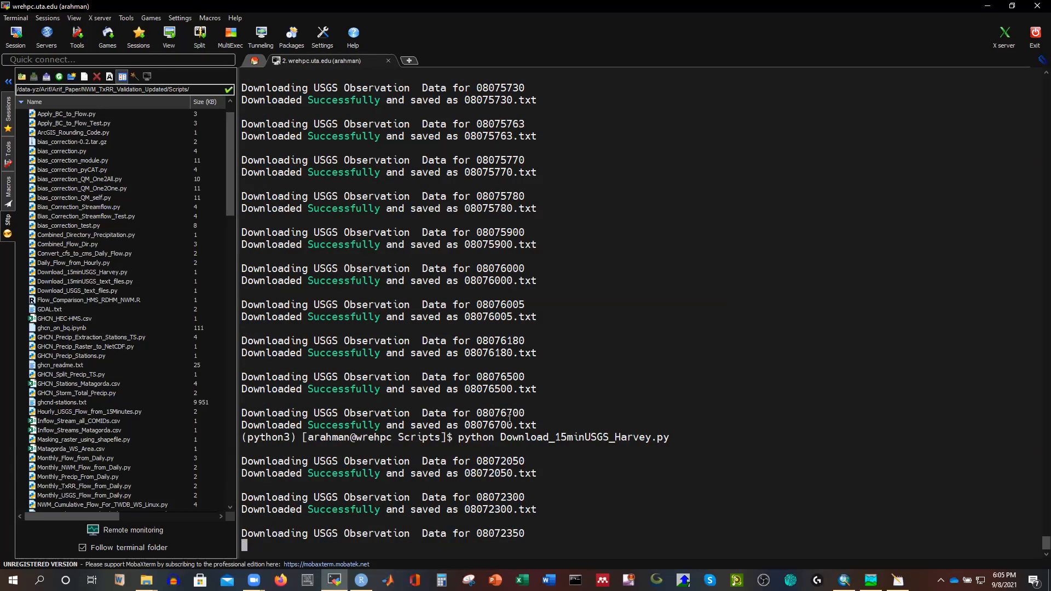
Open the newly created USGS_Text_Harvey_Stations_Houston_SanJacinto folder and refresh its file listing during the download
click(22, 77)
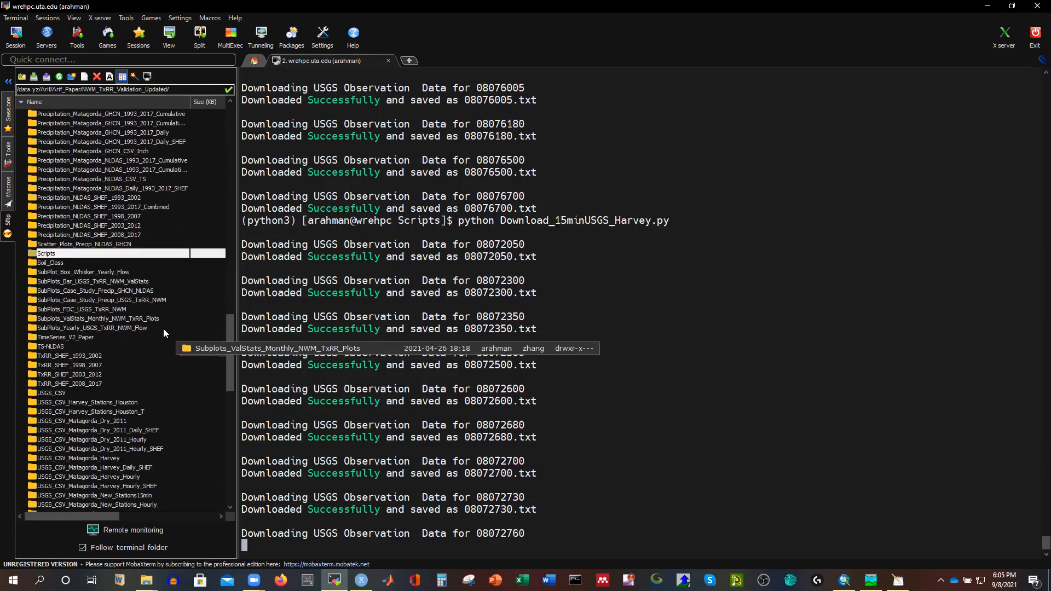
scroll(164, 350, down, 2)
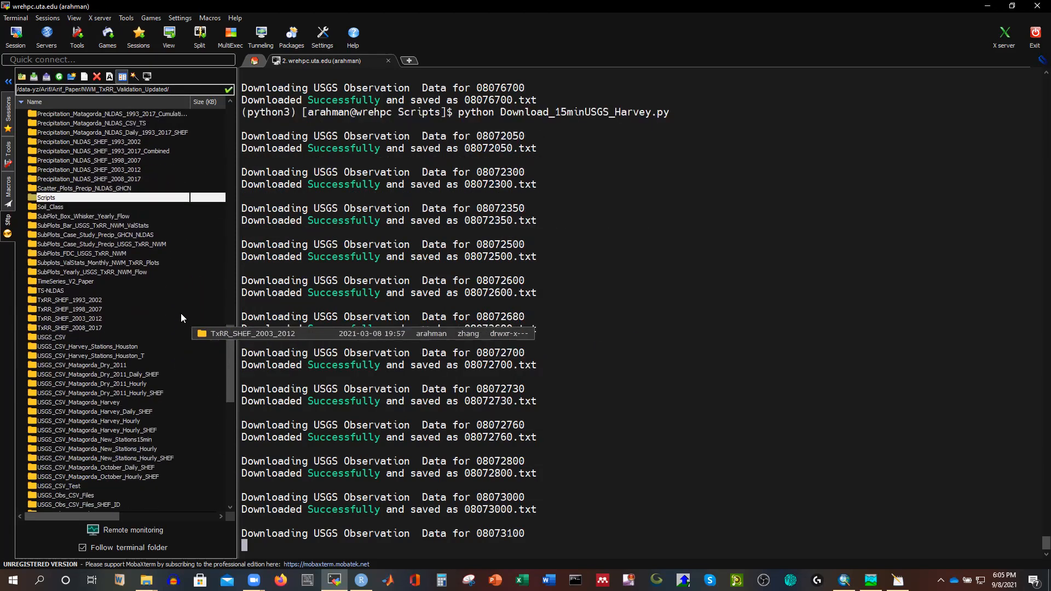
scroll(187, 333, down, 1)
scroll(187, 333, down, 10)
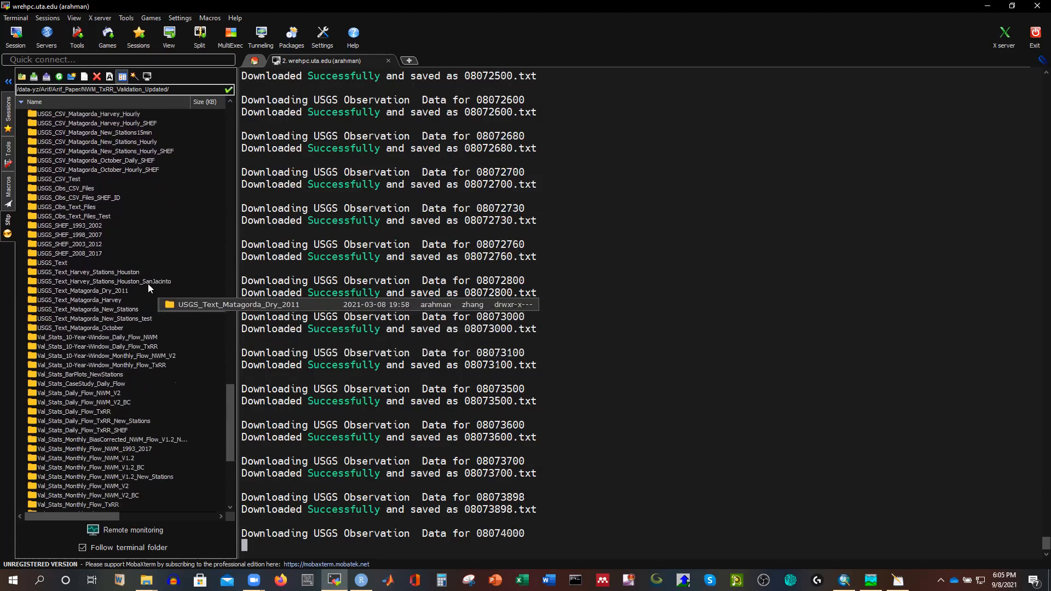
click(150, 282)
double_click(151, 283)
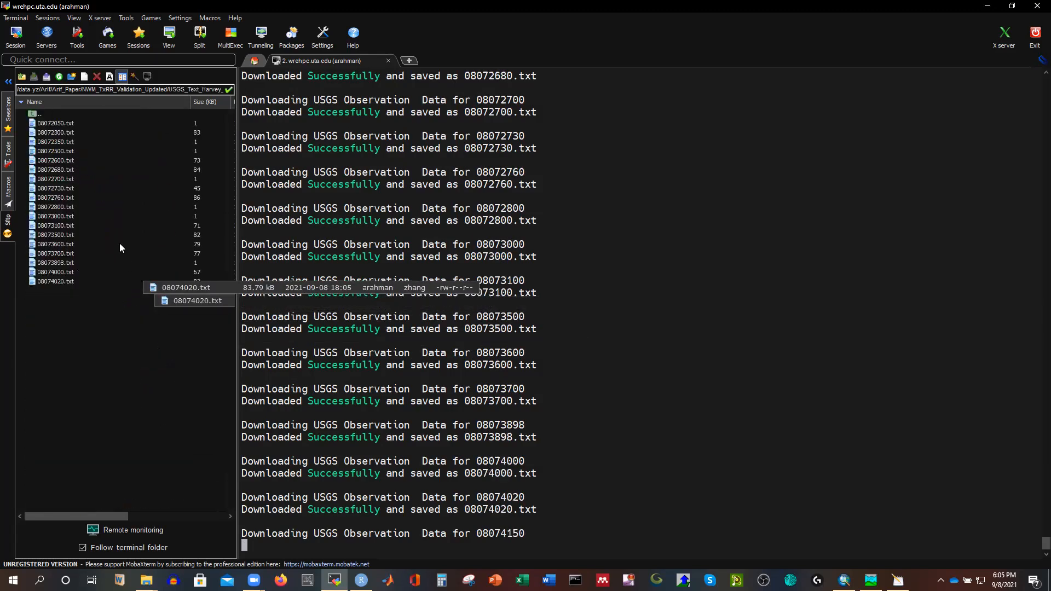
click(58, 80)
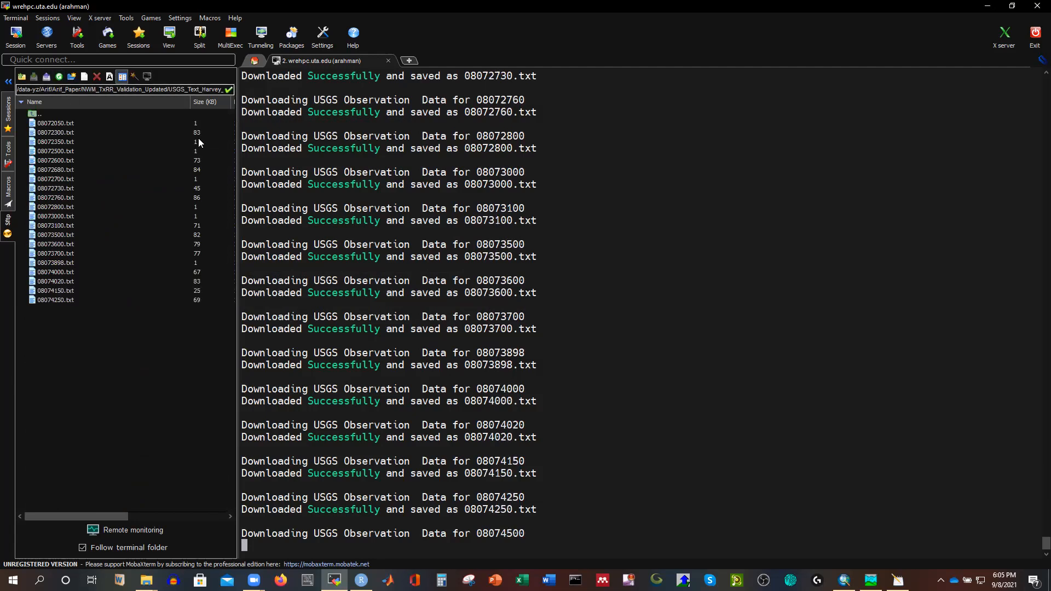
Open 08072300.txt, check the date range of its discharge records through the last line, and close the file
double_click(60, 133)
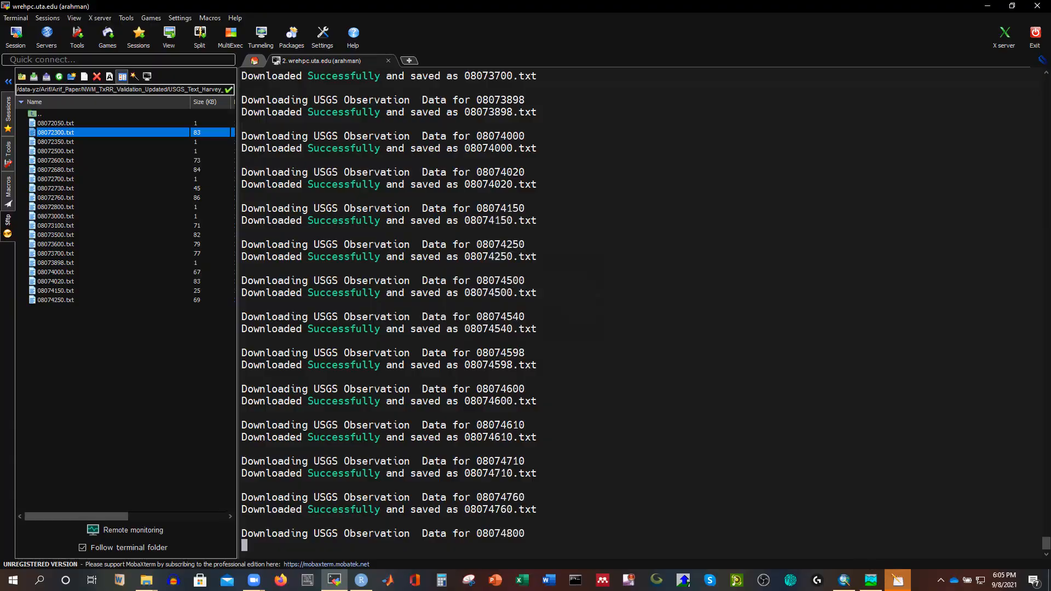
scroll(250, 366, down, 3)
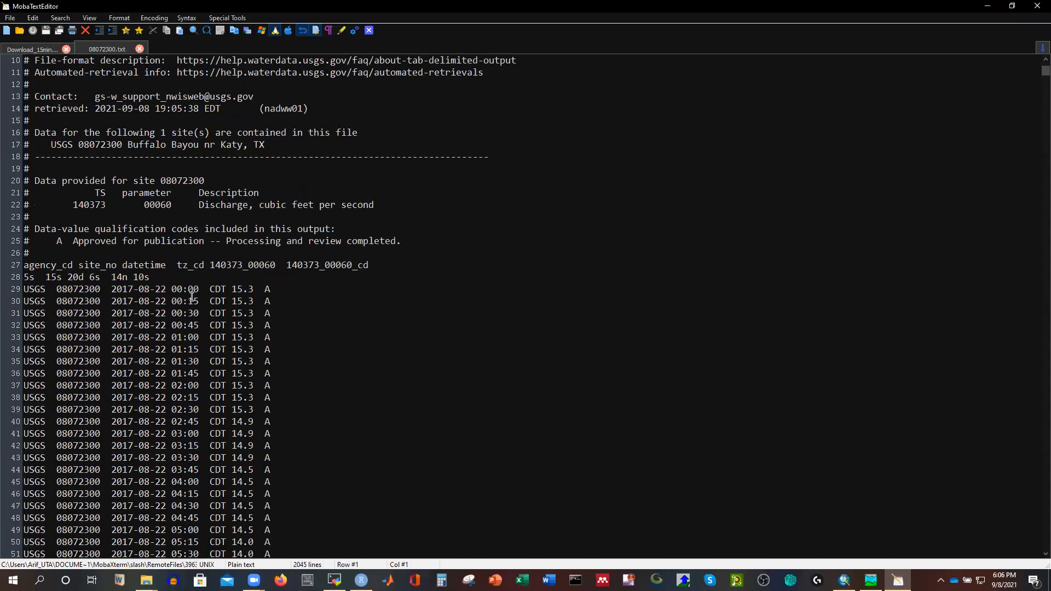
drag(1037, 75, 1036, 547)
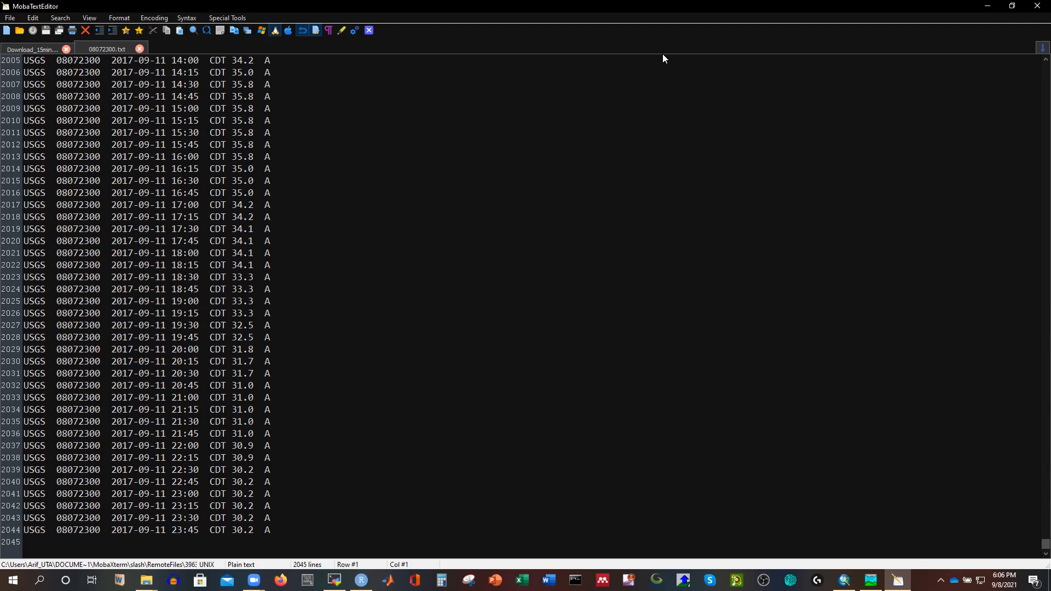
click(139, 49)
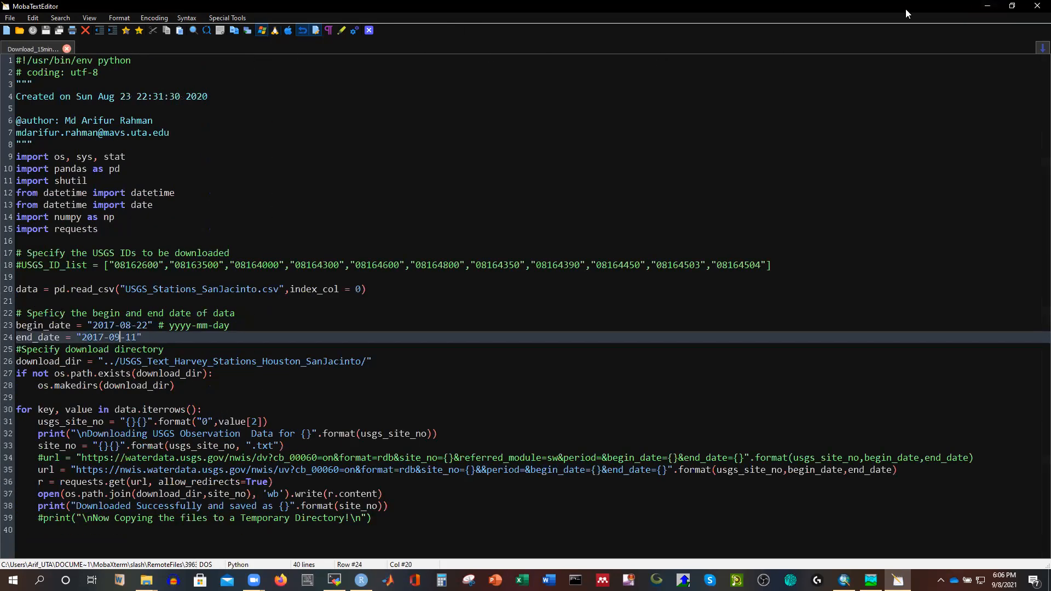
click(985, 9)
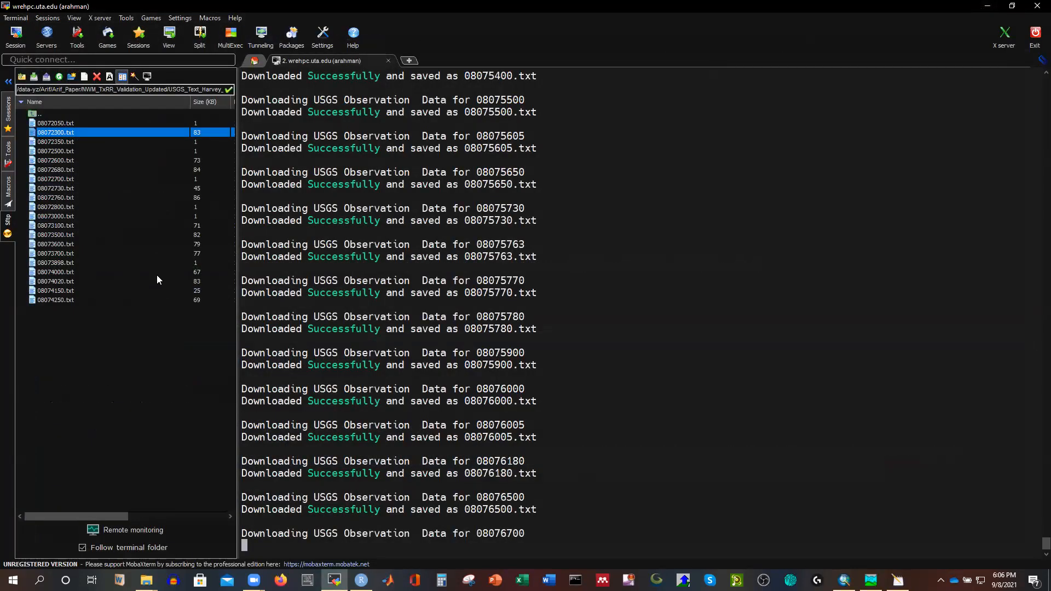
Refresh the output folder and delete all the 1 KB station text files, from 08072050.txt through 08076005.txt
click(59, 76)
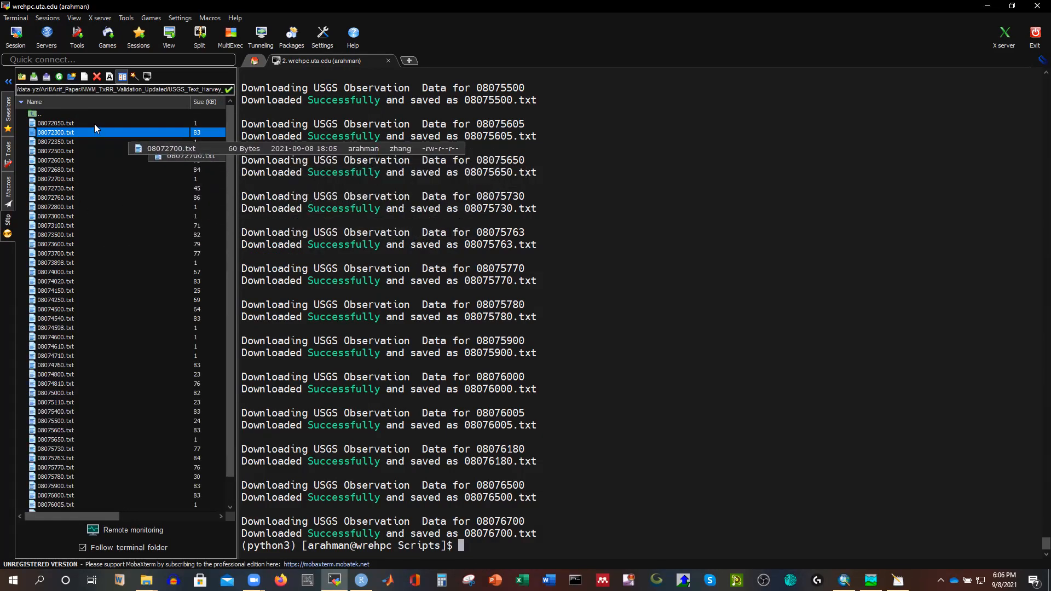
click(197, 123)
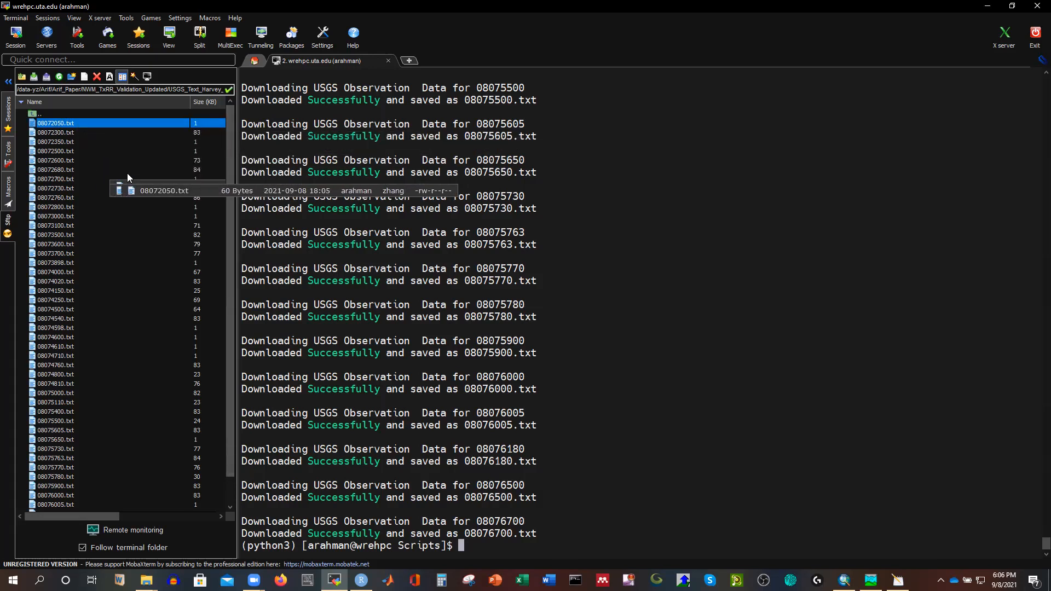
ctrl+click(58, 142)
ctrl+click(58, 151)
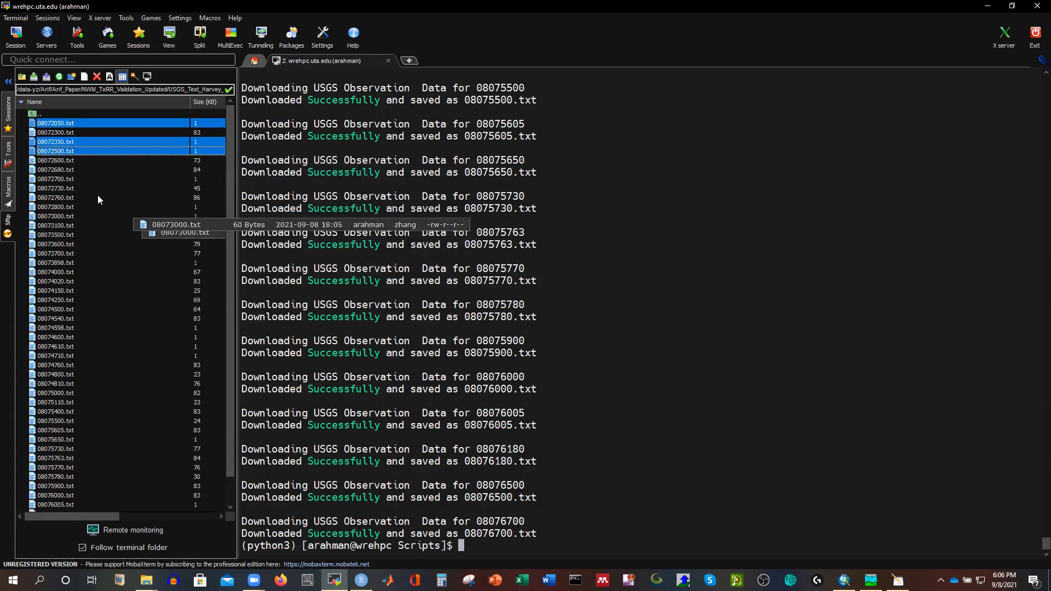
ctrl+click(62, 179)
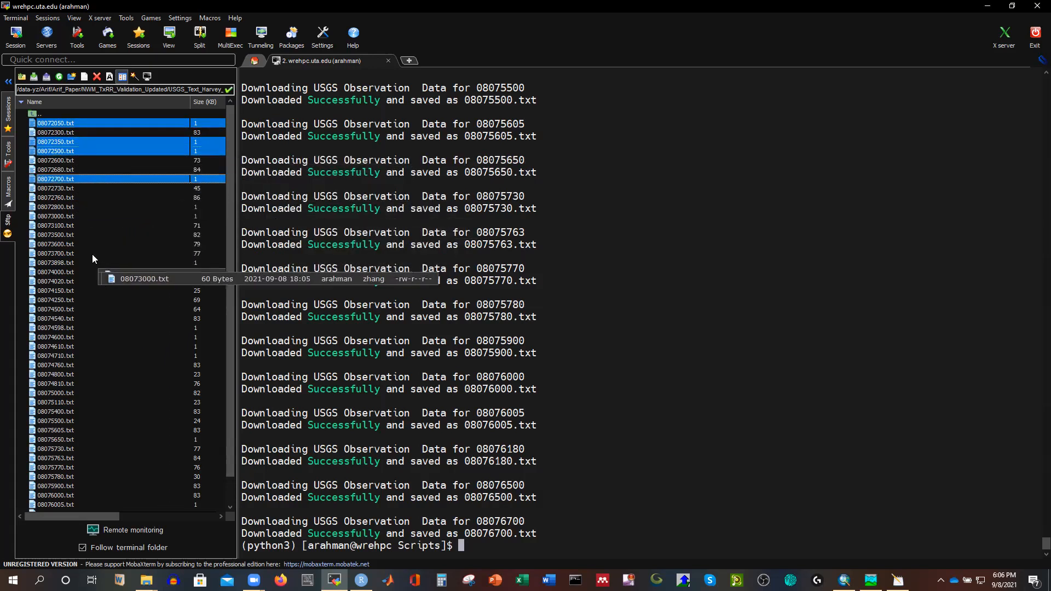
ctrl+click(69, 207)
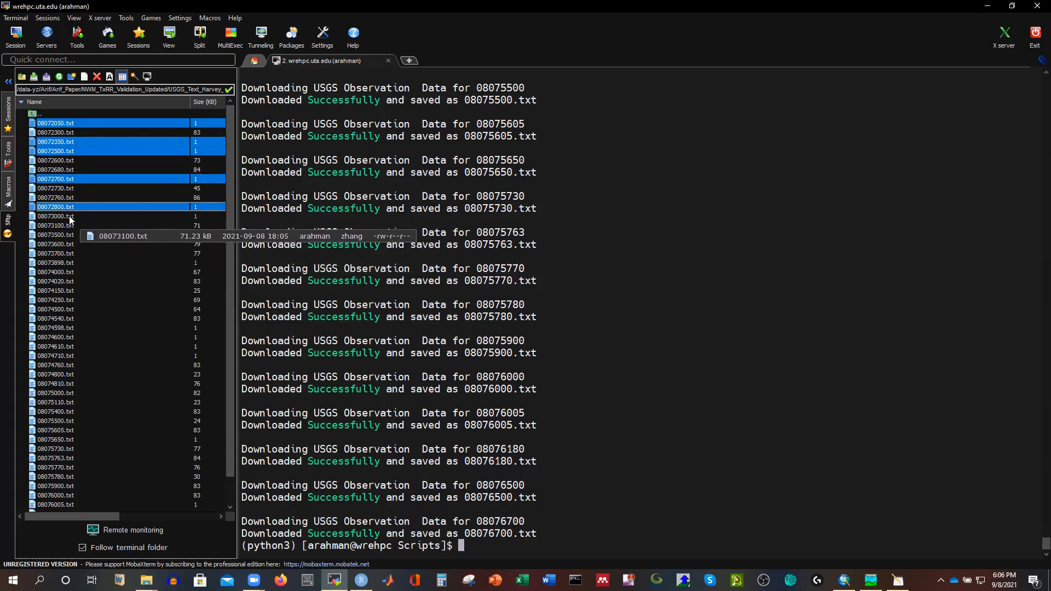
ctrl+click(71, 216)
ctrl+click(110, 262)
scroll(114, 249, down, 1)
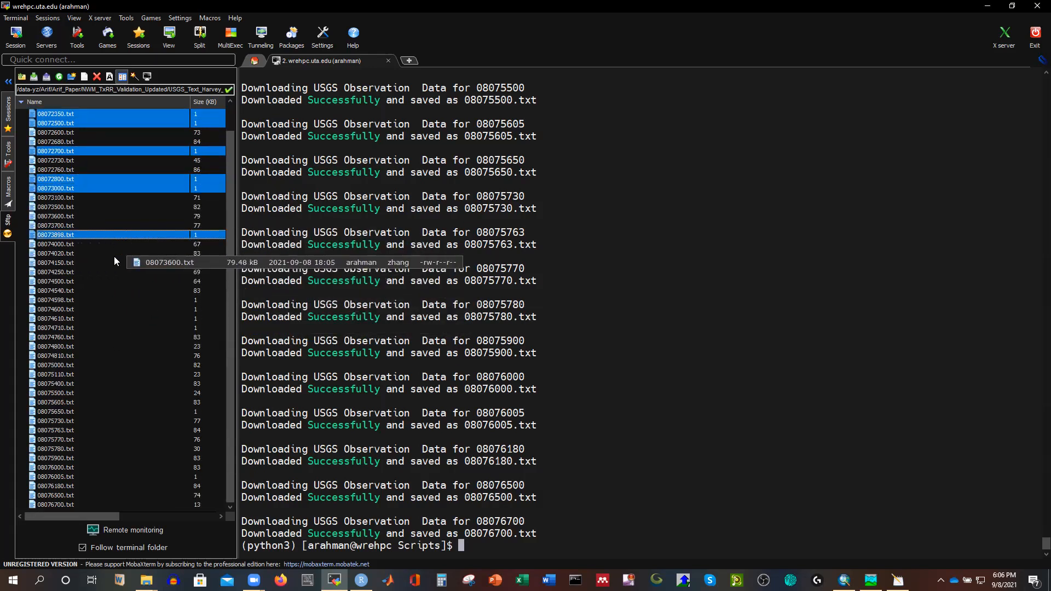
ctrl+click(70, 301)
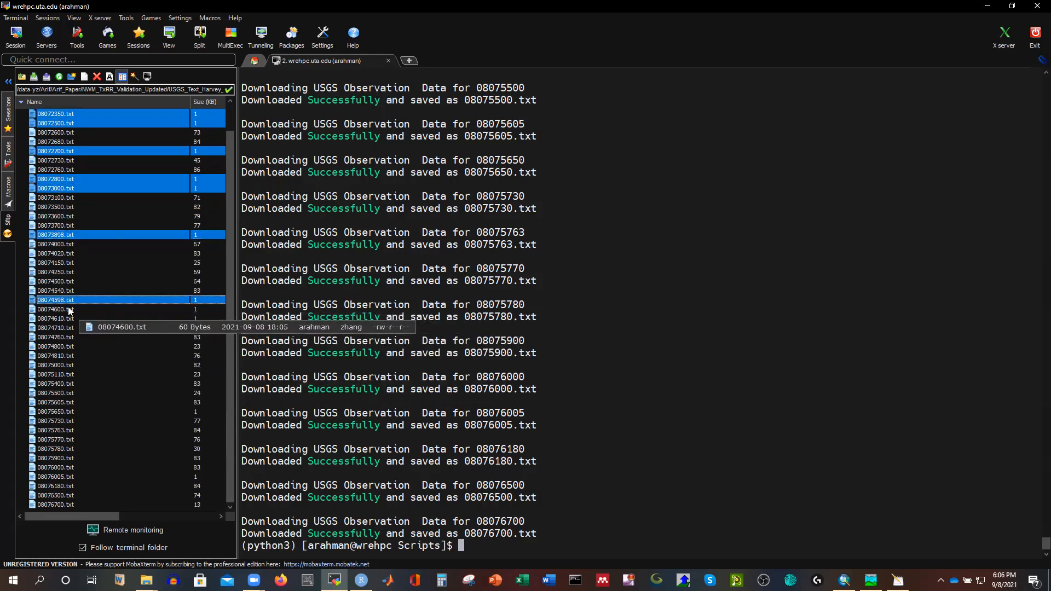
ctrl+click(70, 309)
ctrl+click(65, 319)
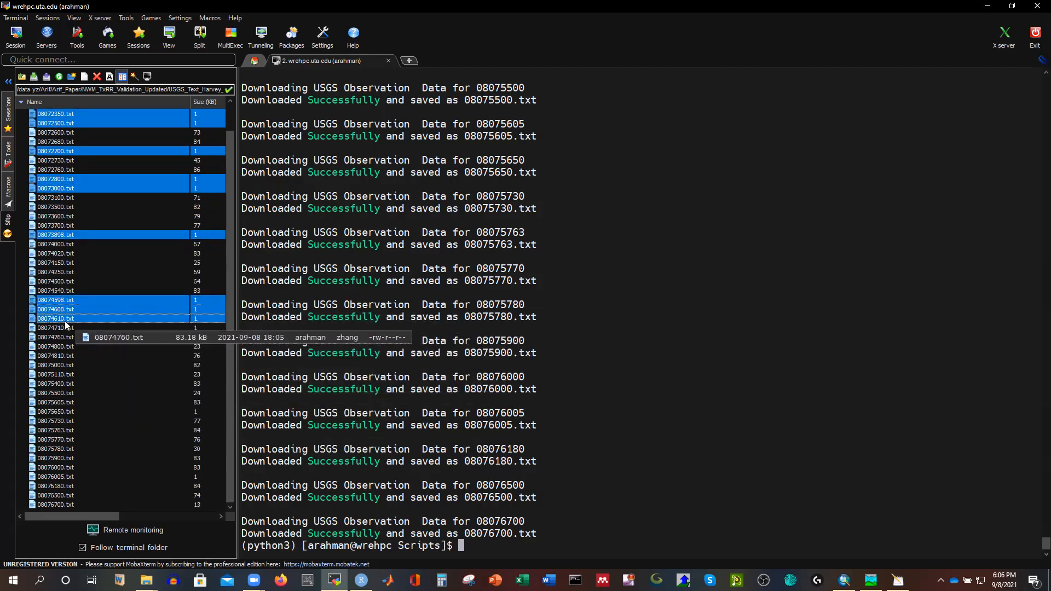
ctrl+click(70, 327)
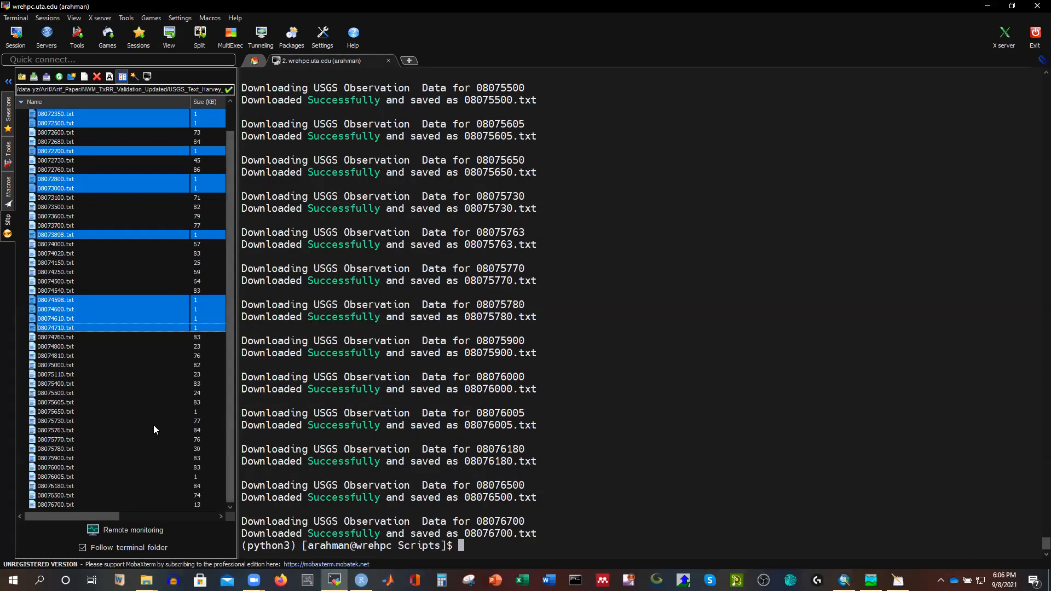
ctrl+click(62, 411)
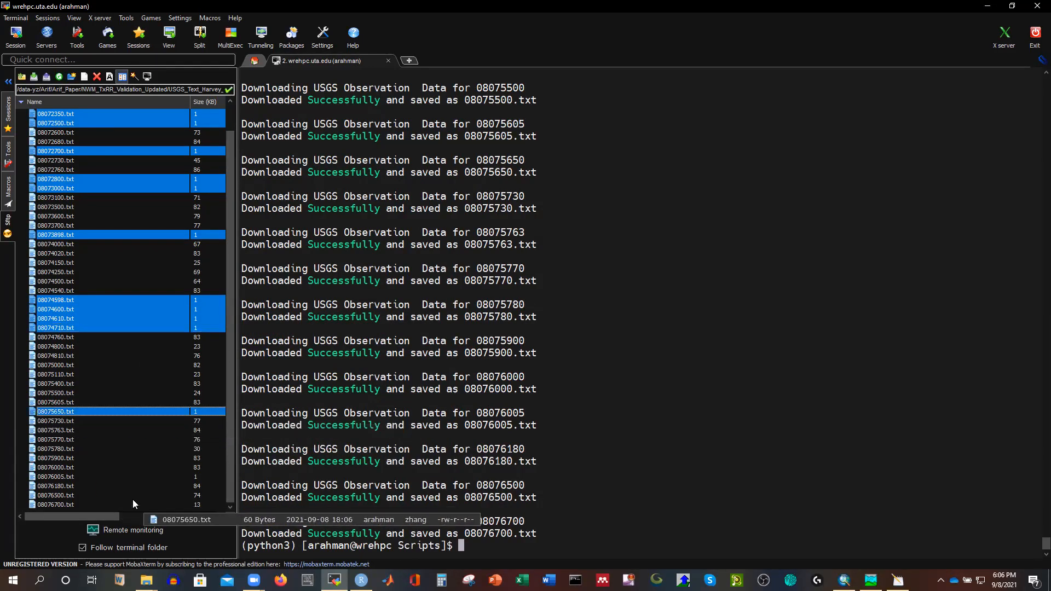
ctrl+click(65, 476)
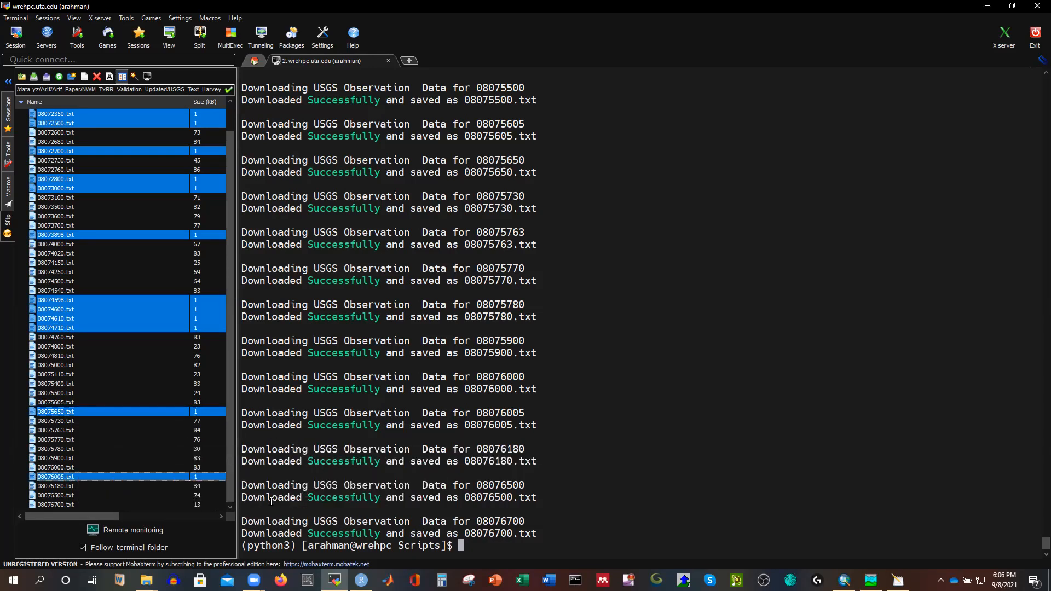
scroll(206, 164, up, 1)
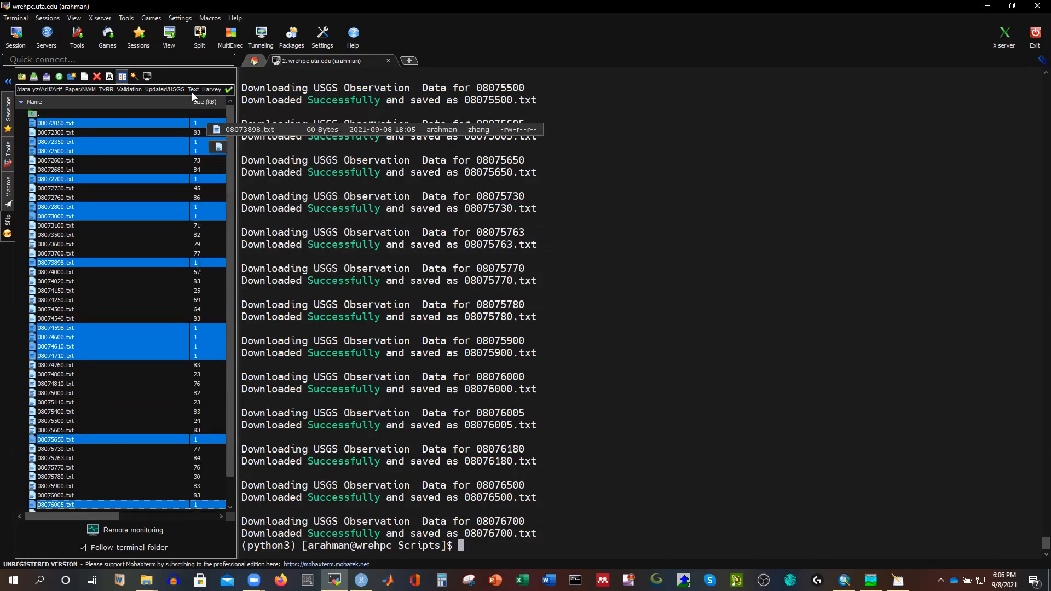
click(98, 77)
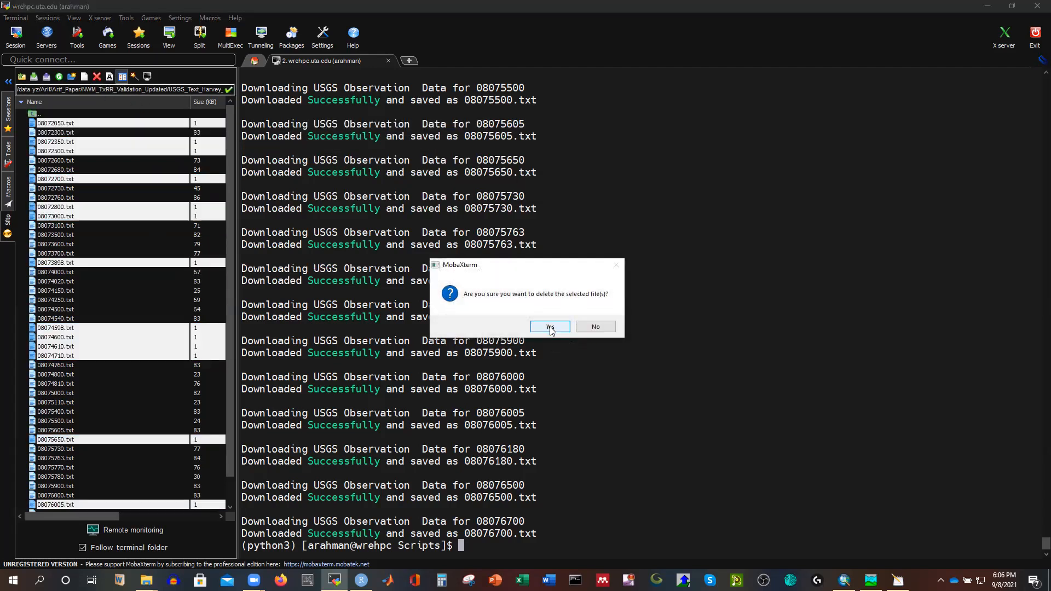
click(550, 328)
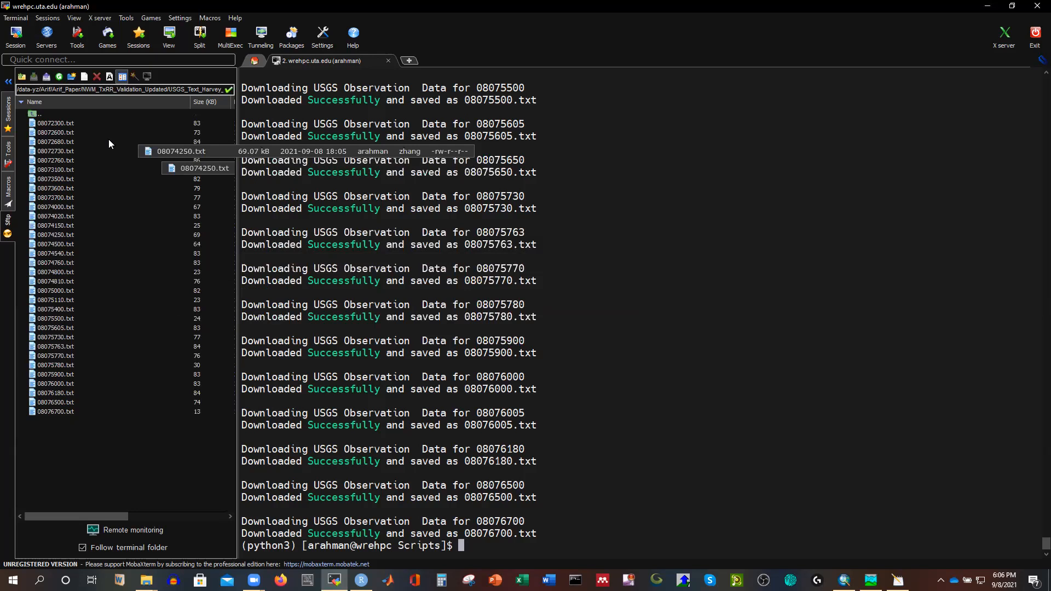
Open 08075500.txt, review its 15-minute discharge records and close the file
click(53, 317)
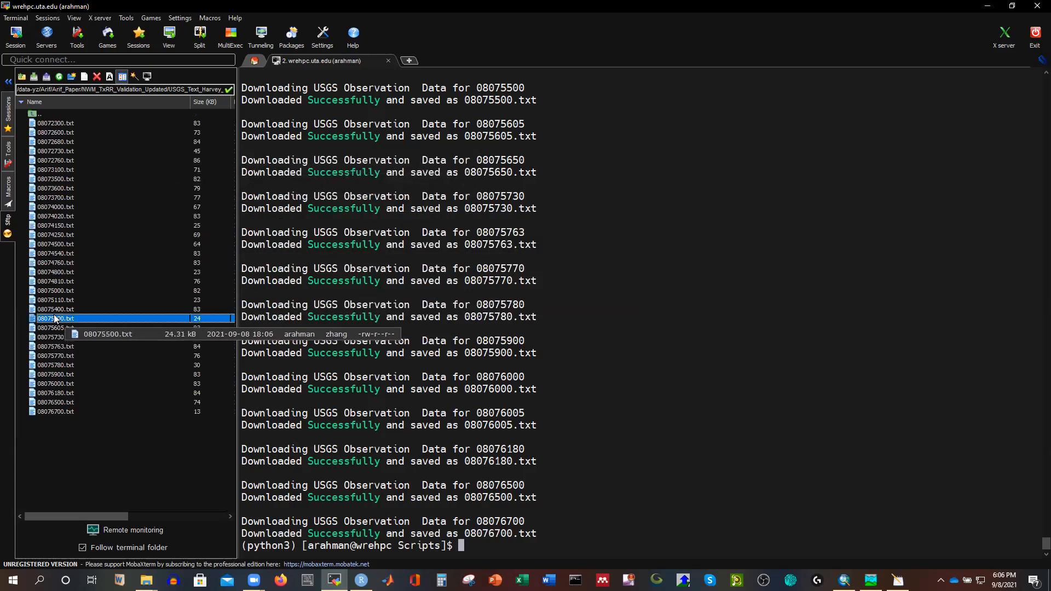
double_click(169, 321)
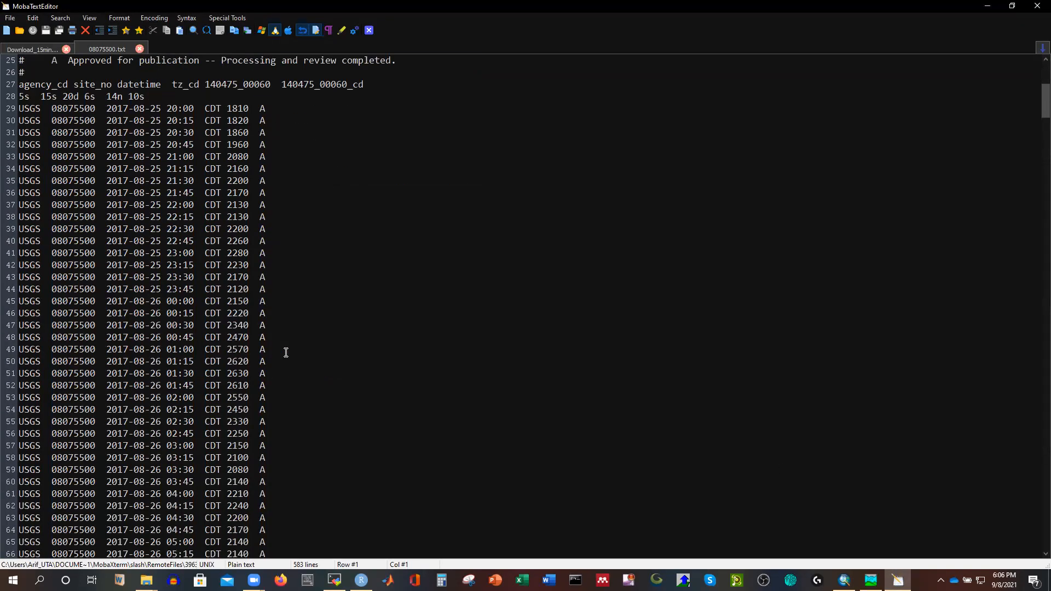
scroll(285, 352, down, 20)
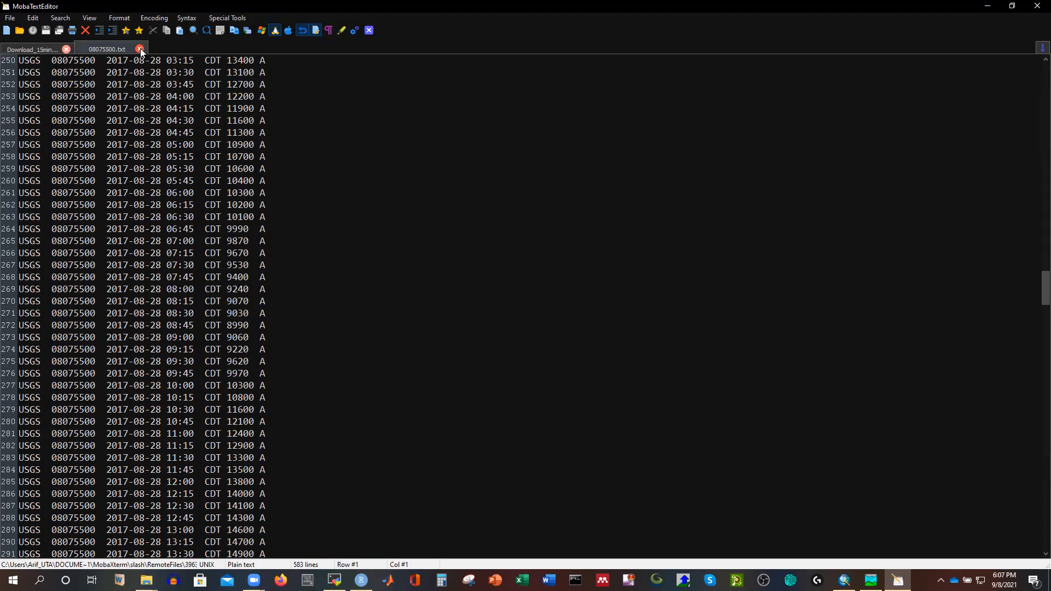
click(140, 48)
click(987, 7)
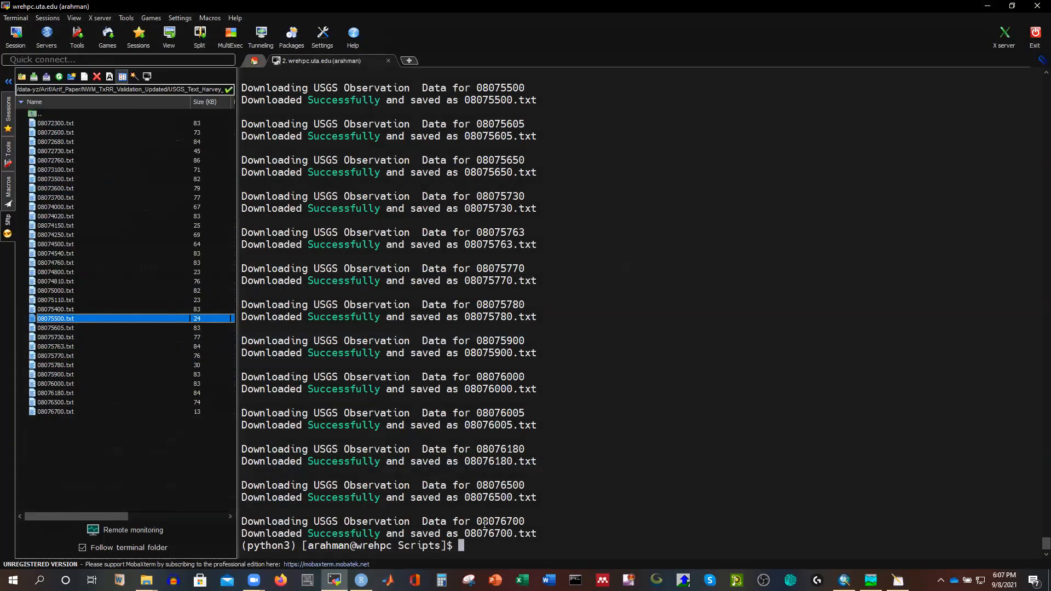
List the Scripts folder with ll and browse its files for the USGS text-to-CSV conversion scripts
click(481, 546)
text(ll)
key(Return)
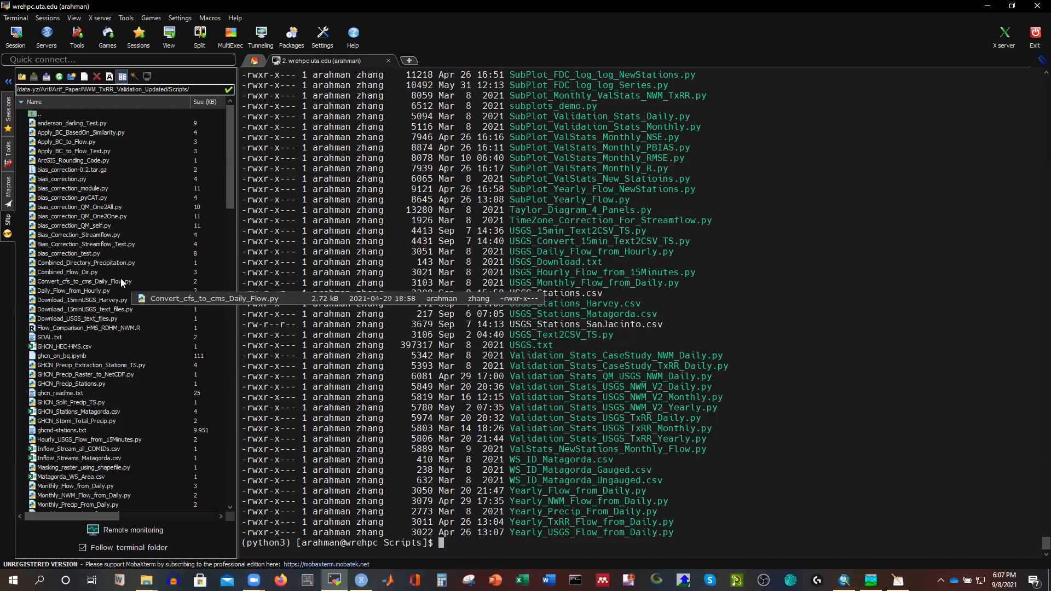
scroll(154, 312, down, 15)
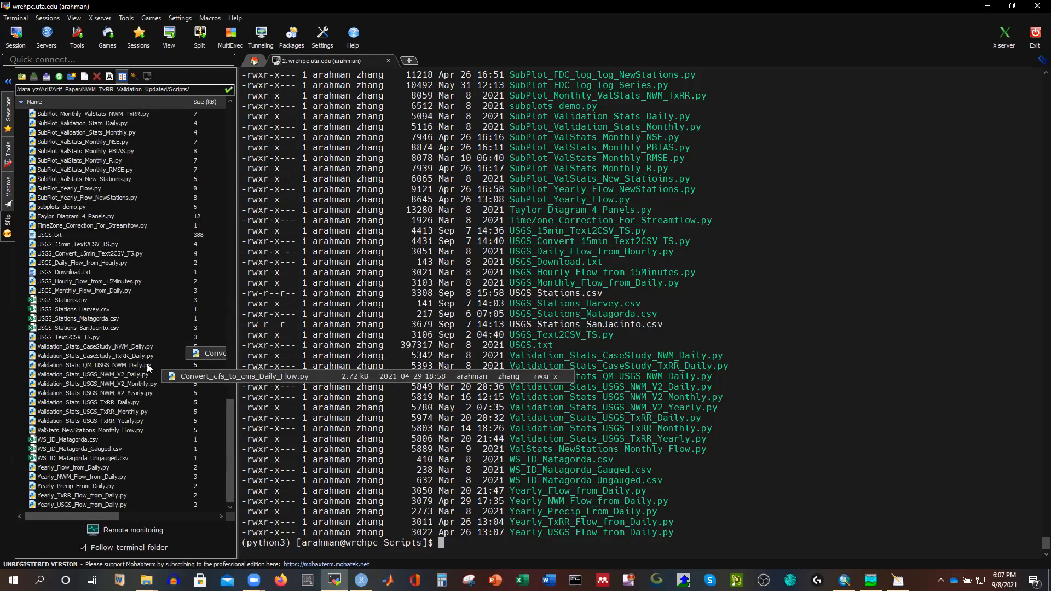
Open USGS_15min_Text2CSV_TS.py for editing and set its path_inputs folder to USGS_Text_Harvey_Stations_Houston_SanJacinto, copied from the download script
right_click(92, 246)
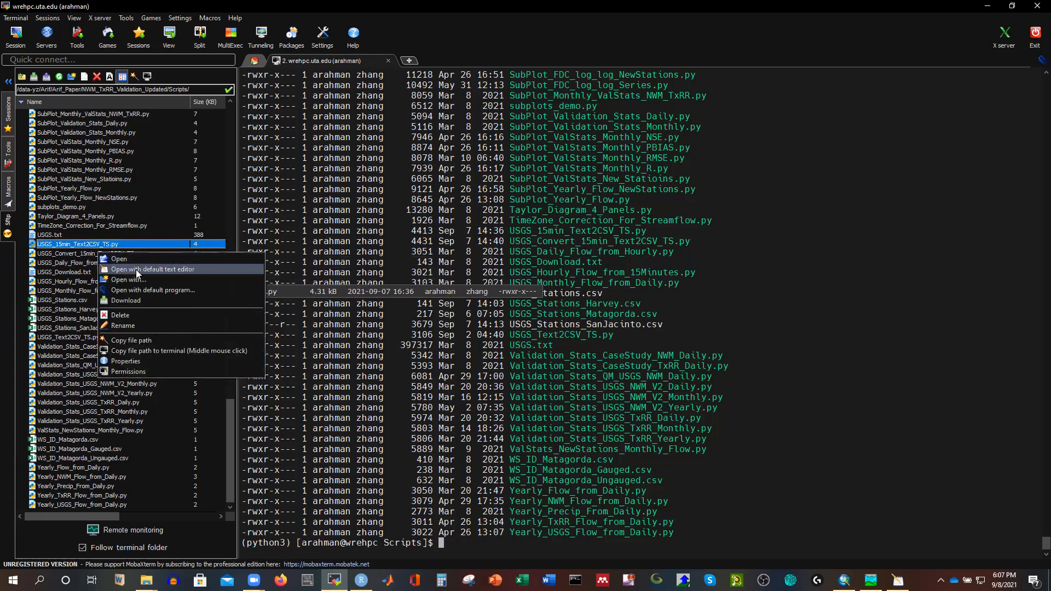
click(136, 269)
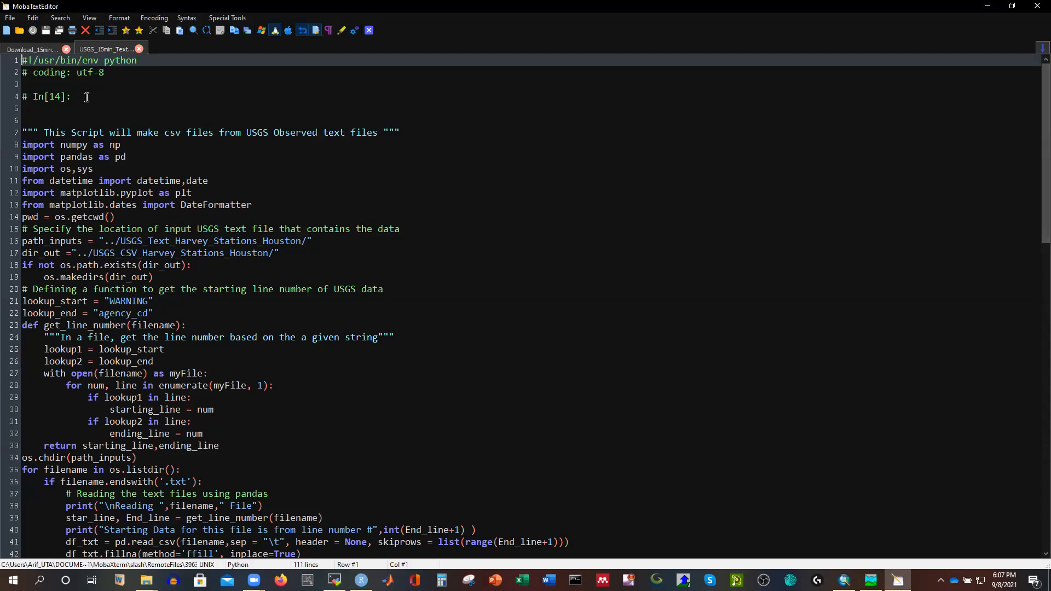
click(36, 48)
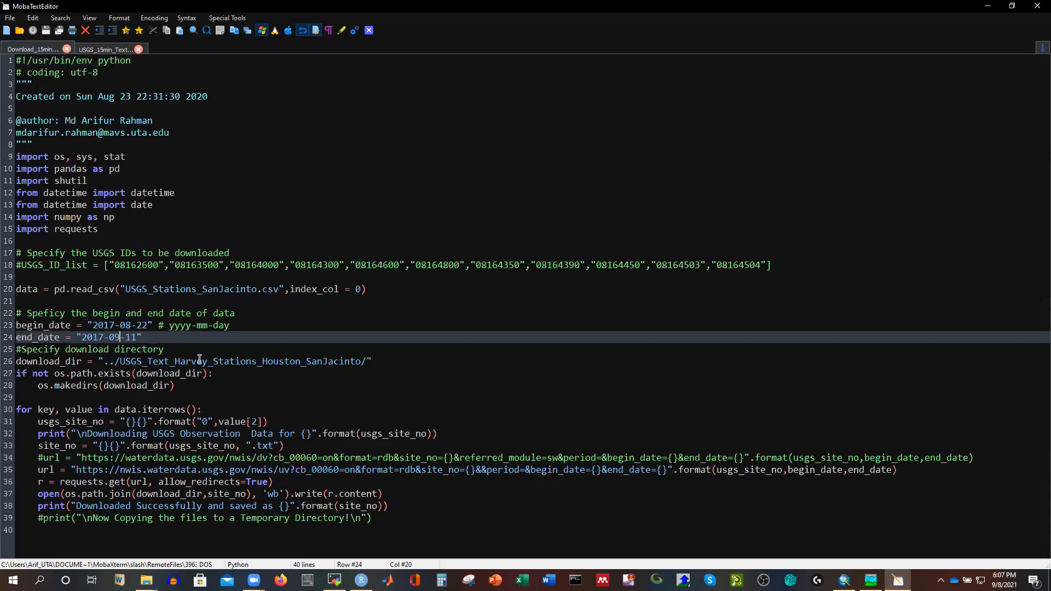
double_click(177, 362)
key(ctrl+c)
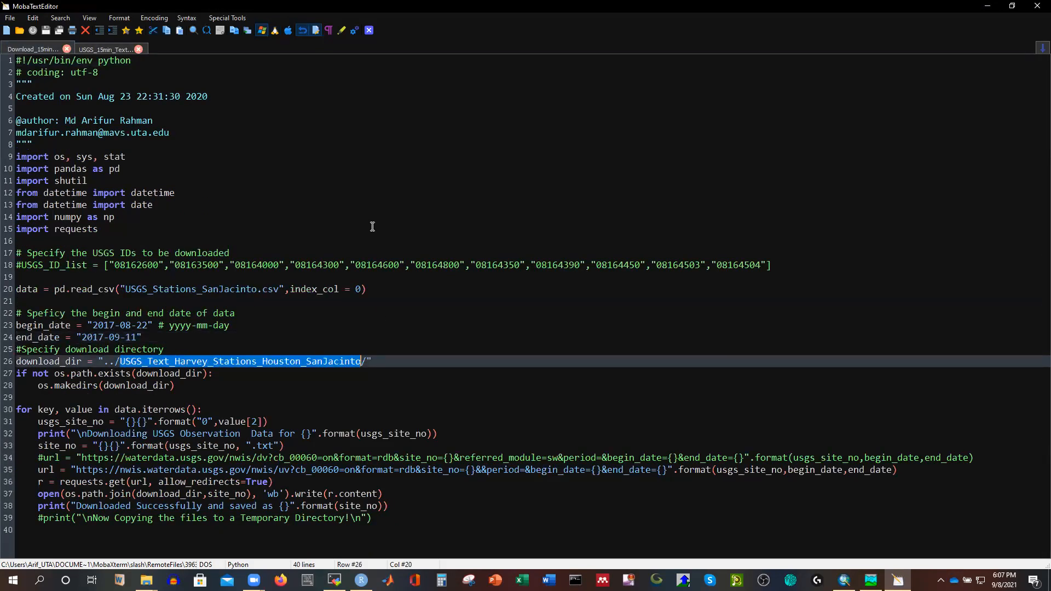
click(108, 51)
double_click(130, 239)
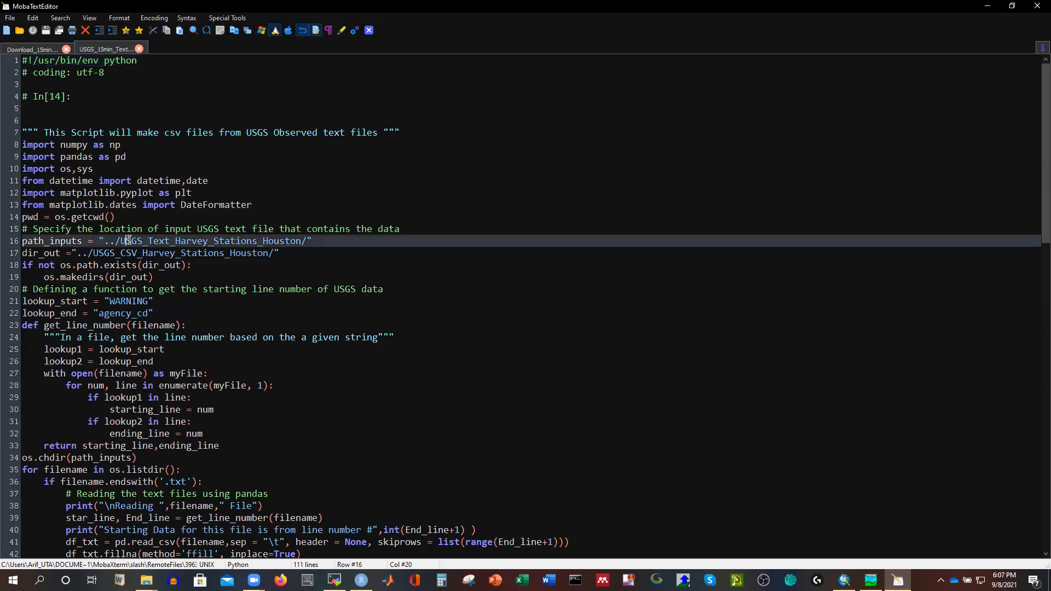
key(ctrl+v)
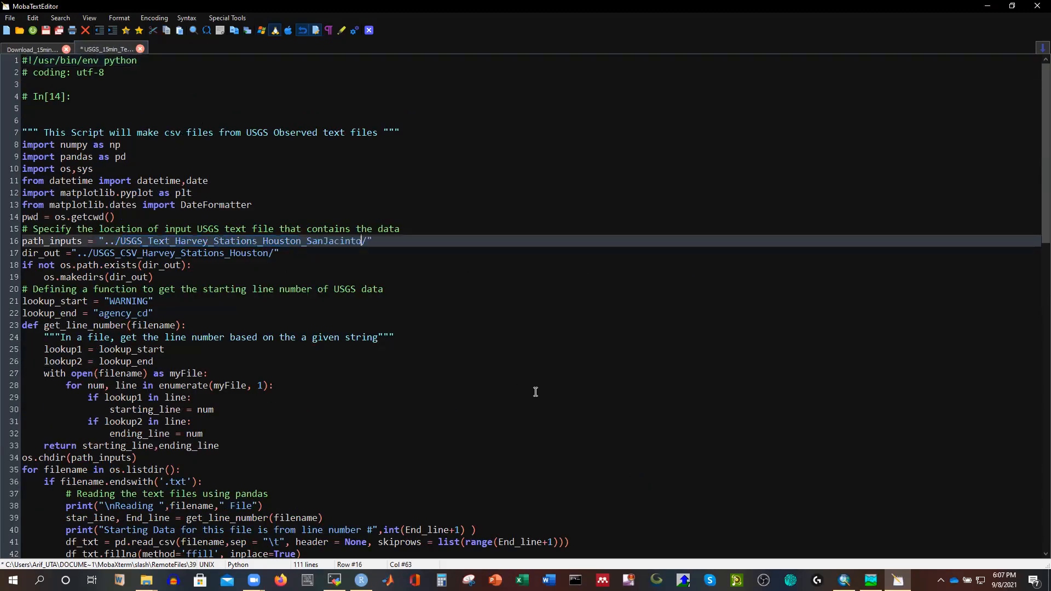
Set the script's dir_out path to "../USGS_CSV_Harvey_Stations_Houston_SanJacinto/"
double_click(107, 253)
key(ctrl+v)
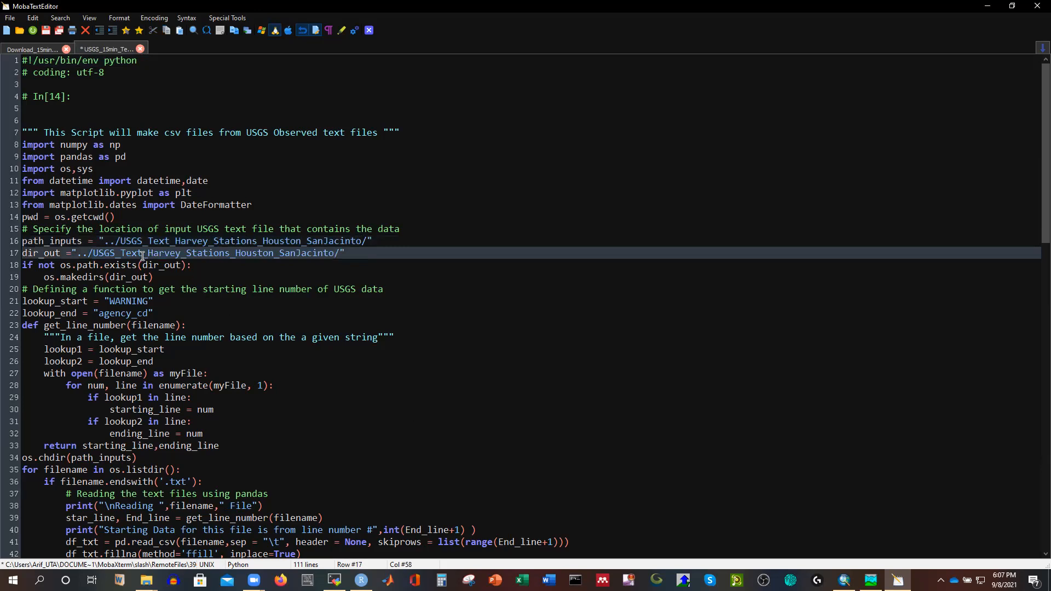
key(BackSpace)
key(BackSpace)
key(BackSpace)
key(BackSpace)
text(CS)
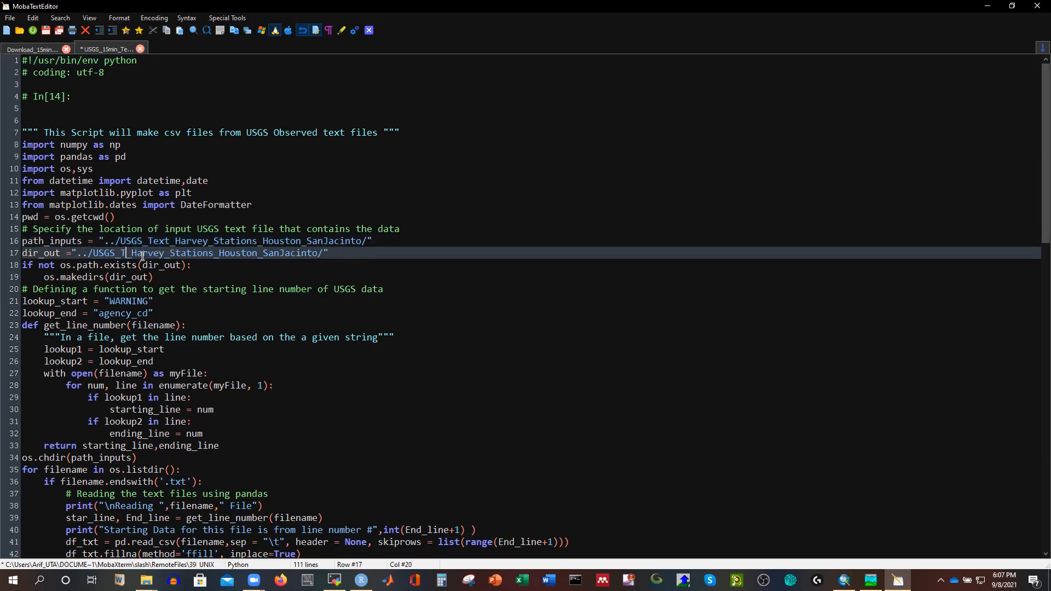
text(V)
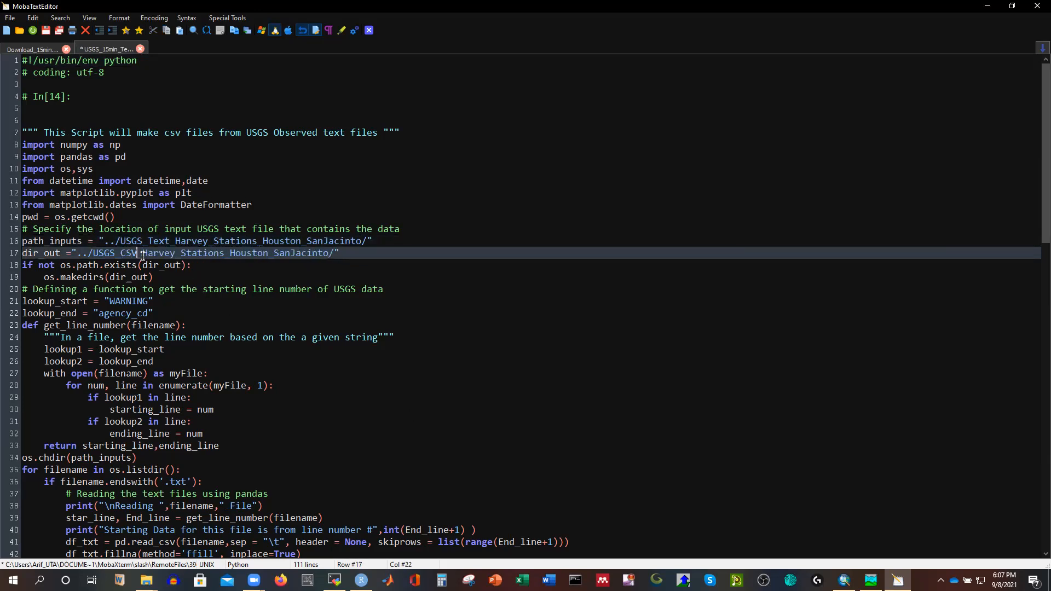
click(419, 242)
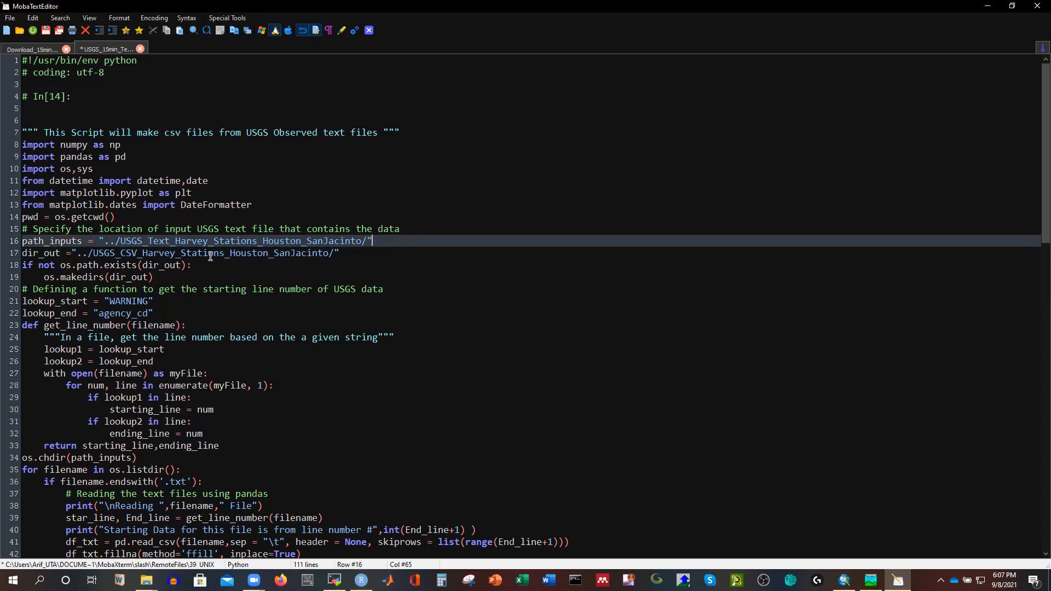
click(305, 255)
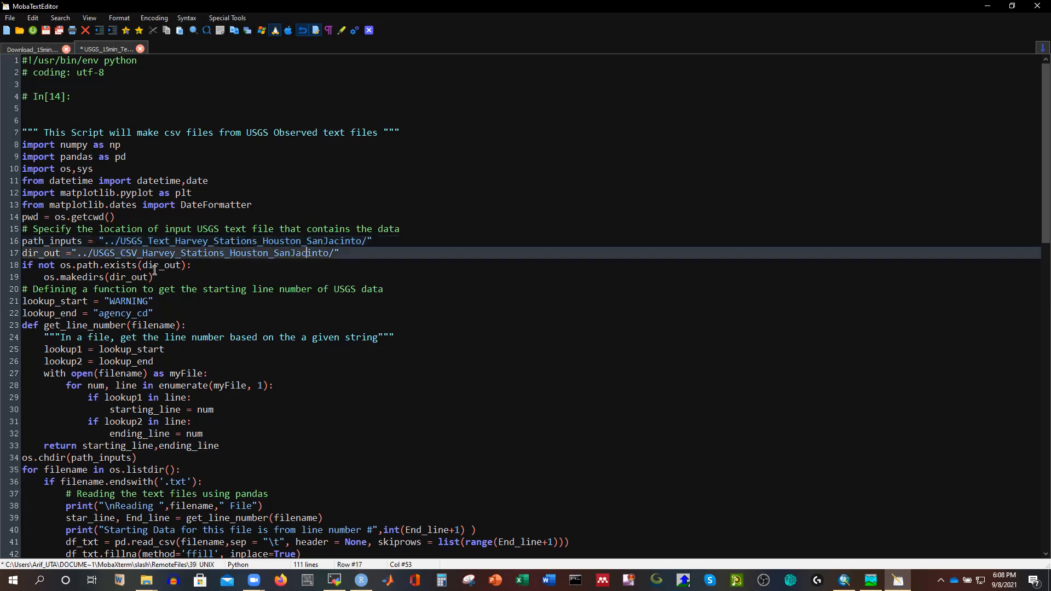
Review the rest of USGS_15min_Text2CSV_TS.py, save it and replace the remote file, answering yes to all
scroll(212, 300, down, 7)
scroll(212, 300, down, 18)
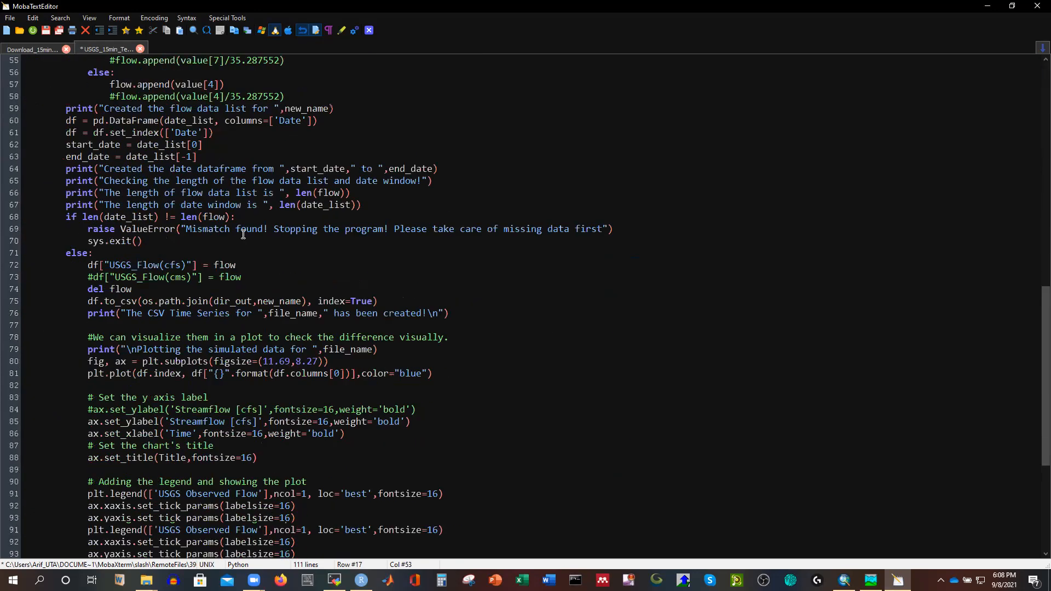
scroll(268, 296, up, 20)
scroll(271, 313, up, 4)
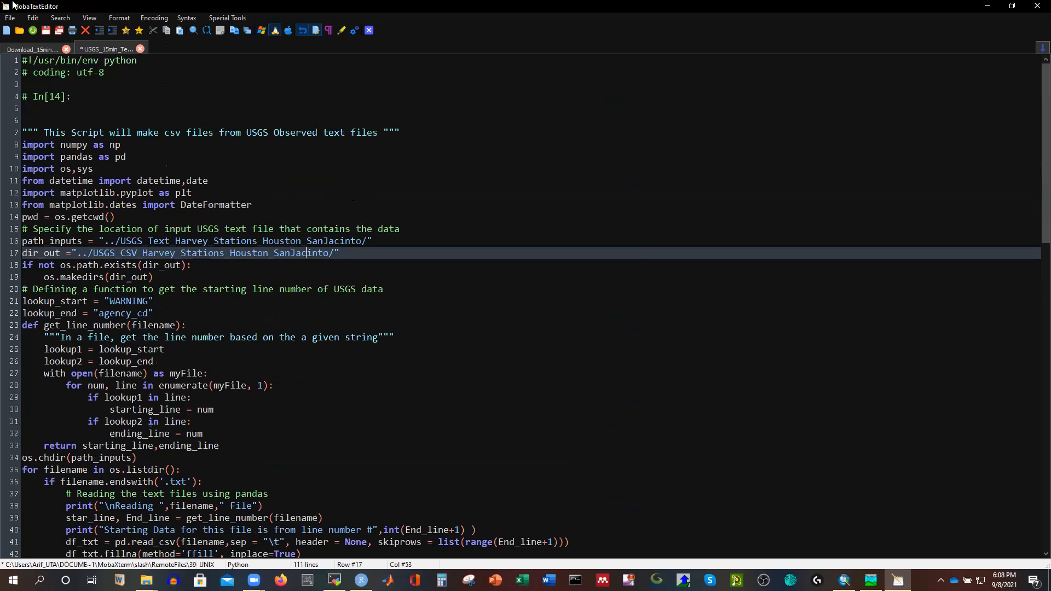
click(46, 30)
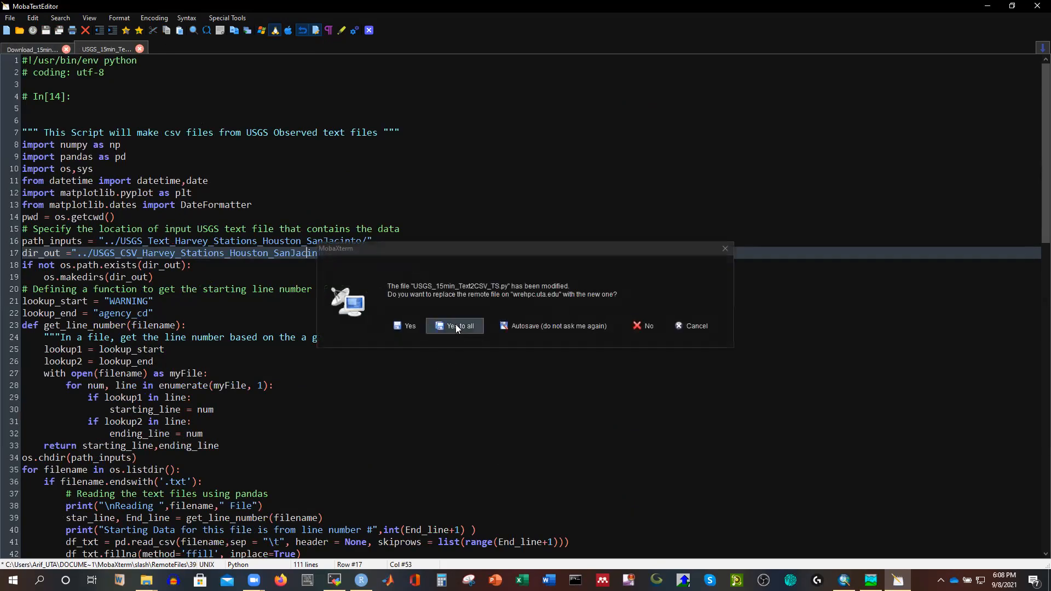
click(459, 326)
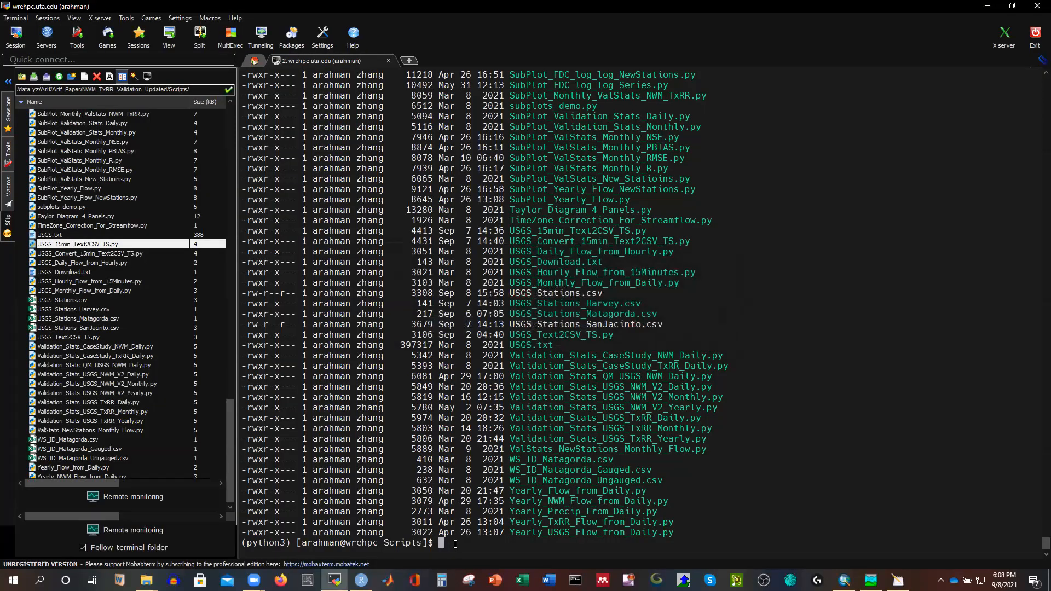
Run USGS_15min_Text2CSV_TS.py with Python in the terminal and suspend it during the plotting of station 08072300
text(python)
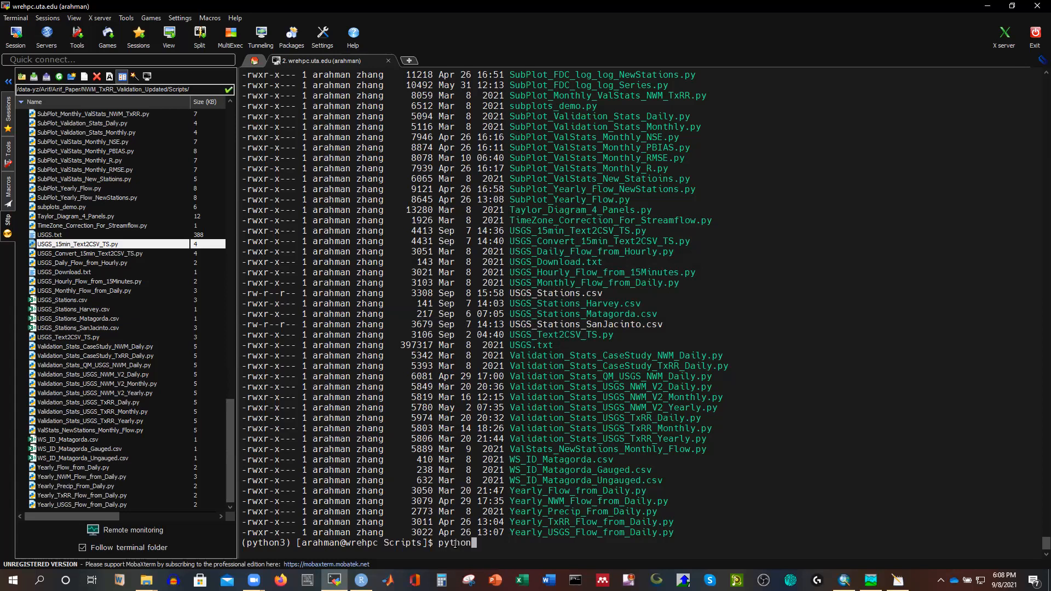
text( USGS_15)
key(Tab)
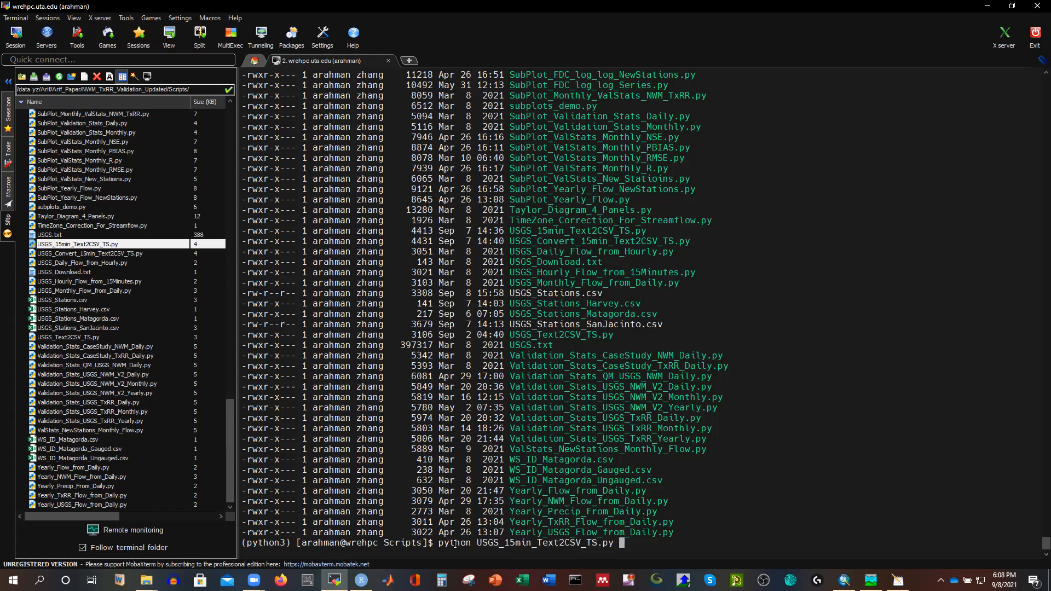
key(Return)
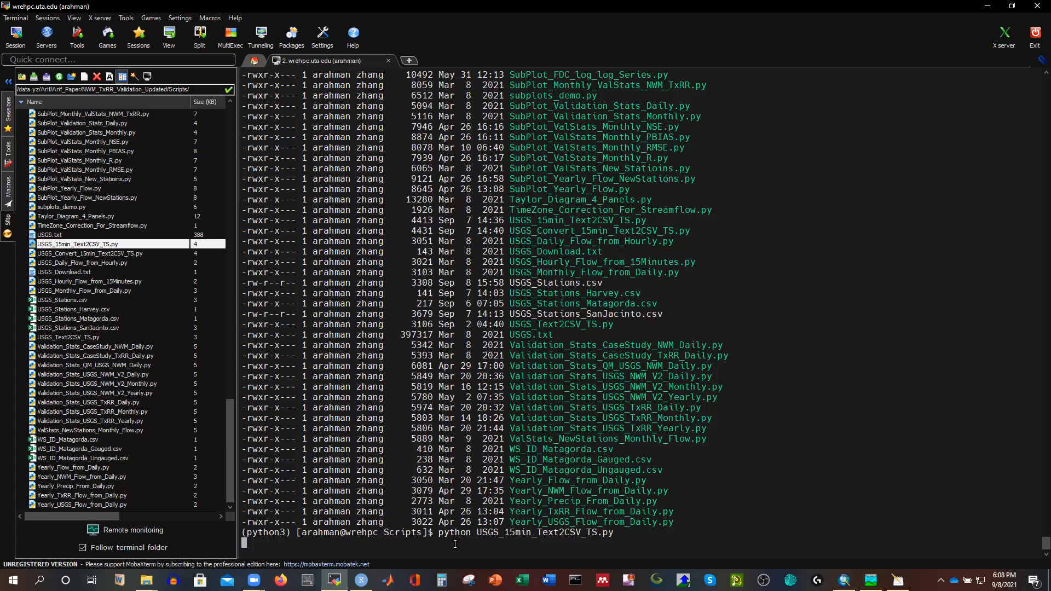
scroll(534, 493, up, 3)
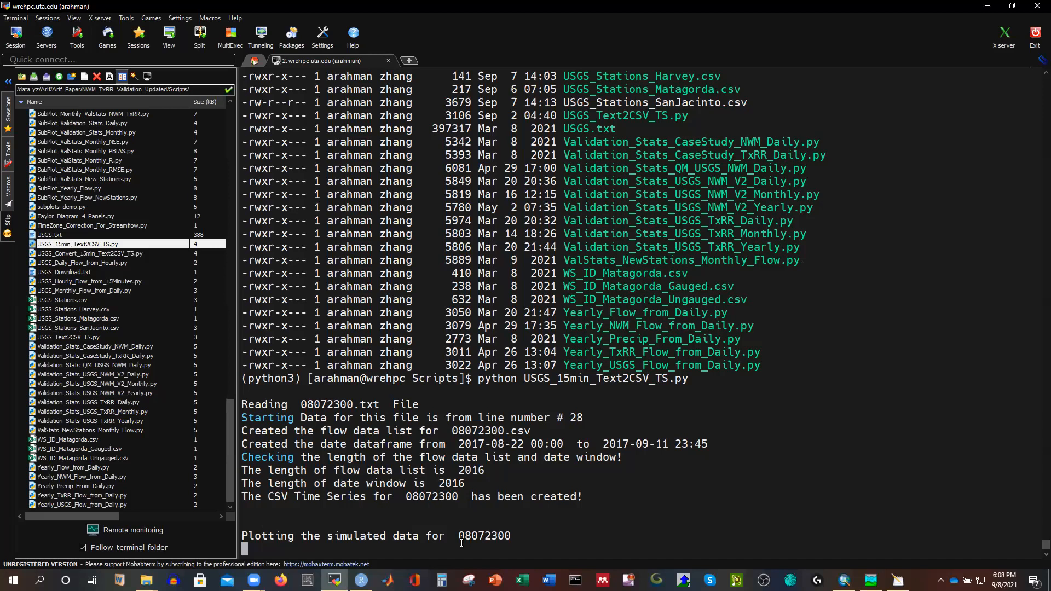
key(ctrl+z)
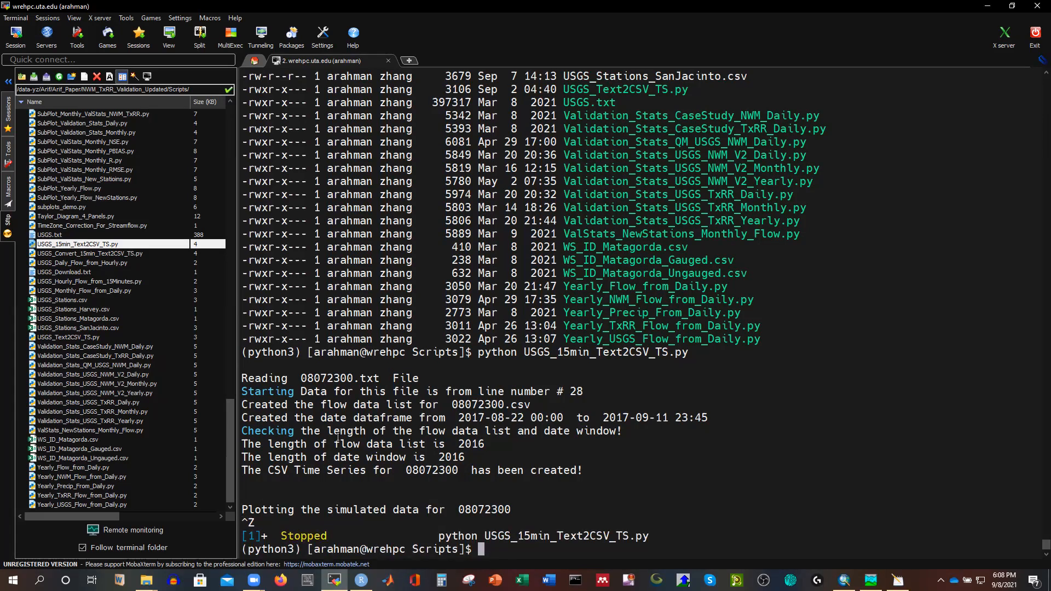
Open USGS_Convert_15min_Text2CSV_TS.py in the text editor and copy the path_inputs and dir_out lines from USGS_15min_Text2CSV_TS.py
right_click(100, 255)
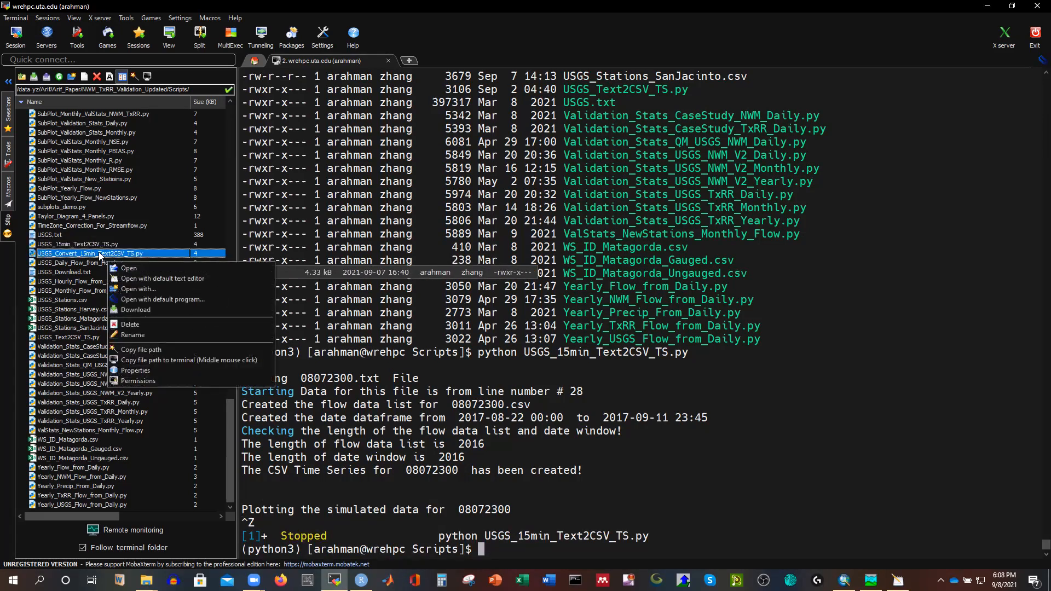
click(158, 279)
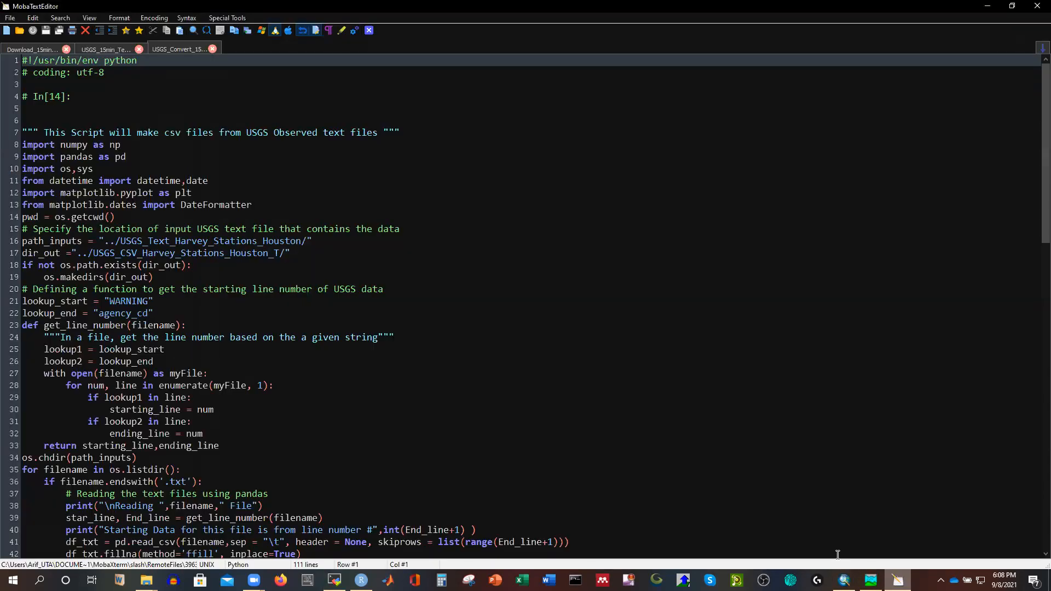
double_click(132, 241)
click(94, 51)
double_click(176, 243)
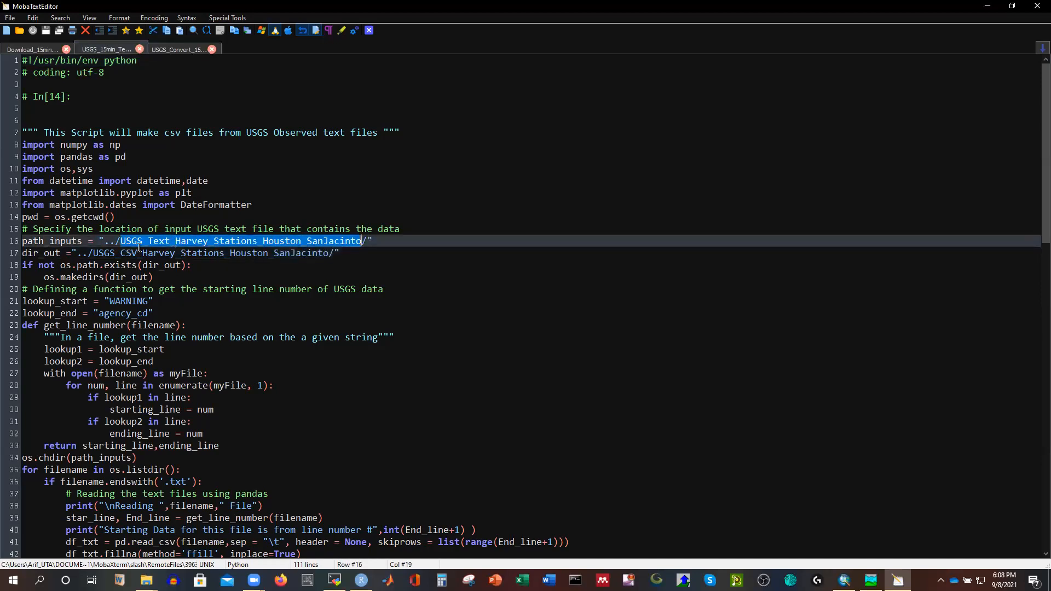
drag(22, 241, 375, 255)
key(ctrl+c)
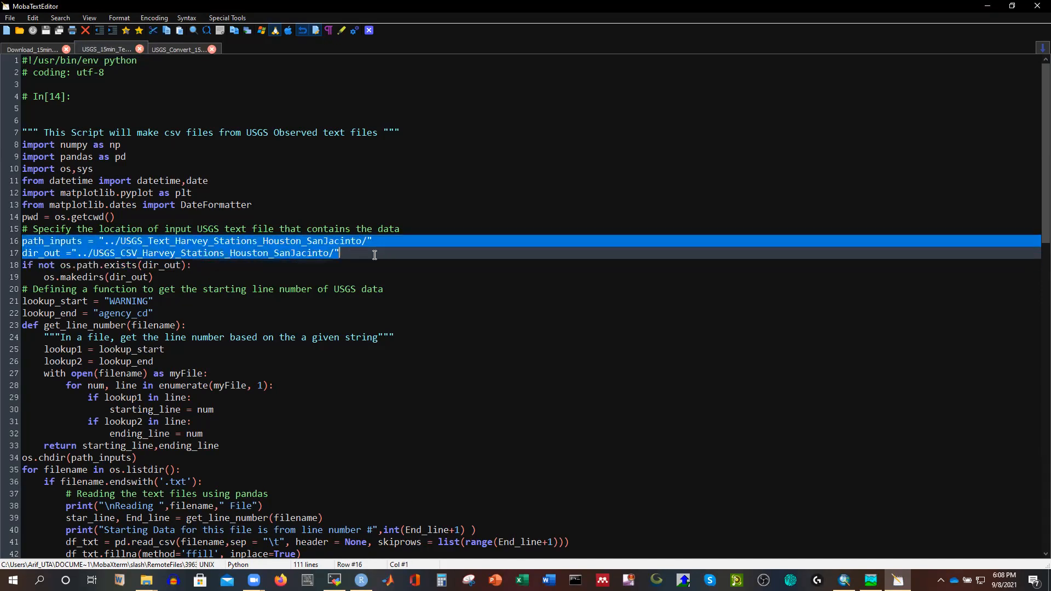
Replace the path_inputs and dir_out lines in USGS_Convert_15min_Text2CSV_TS.py with the copied SanJacinto paths and save it to the server
click(189, 49)
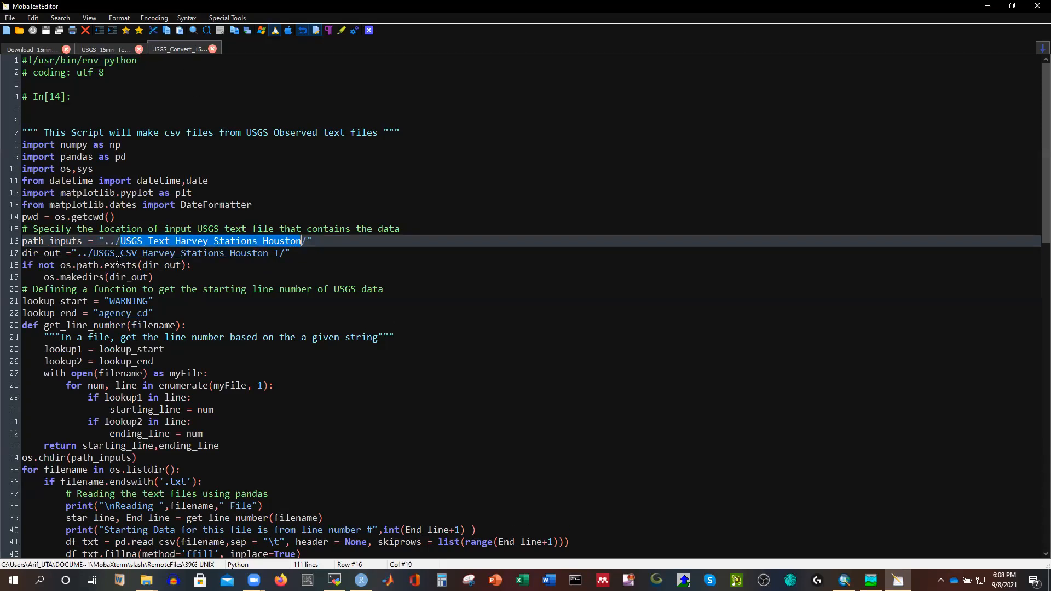
click(383, 301)
drag(19, 243, 309, 253)
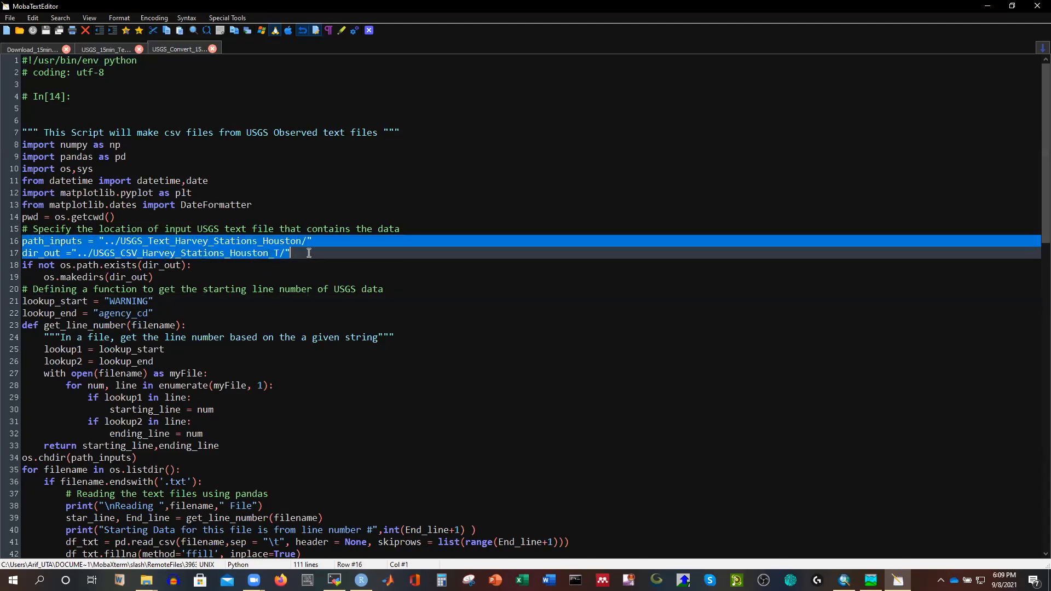
key(ctrl+v)
click(406, 206)
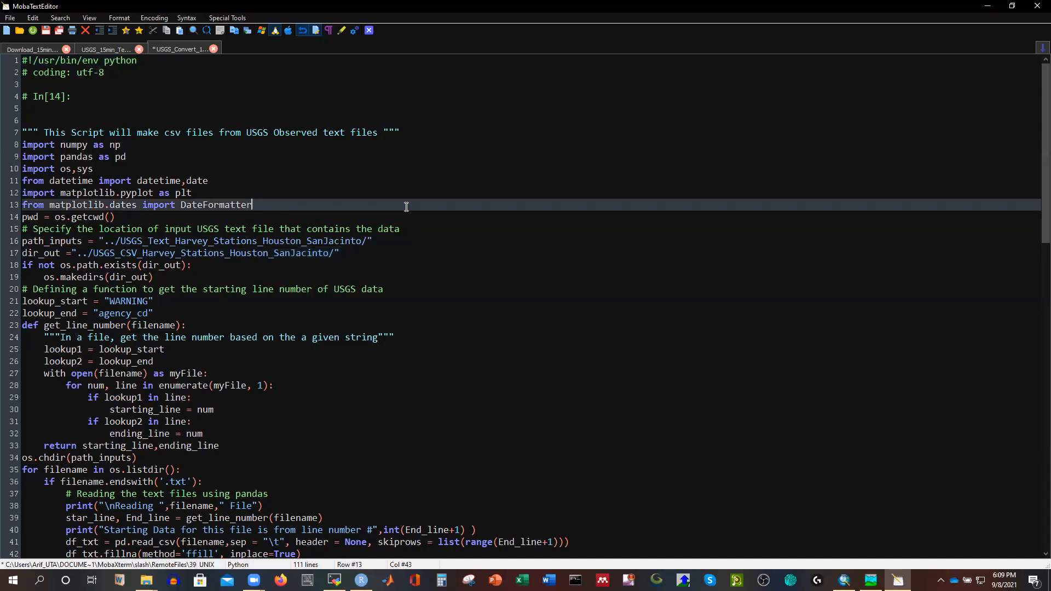
click(46, 30)
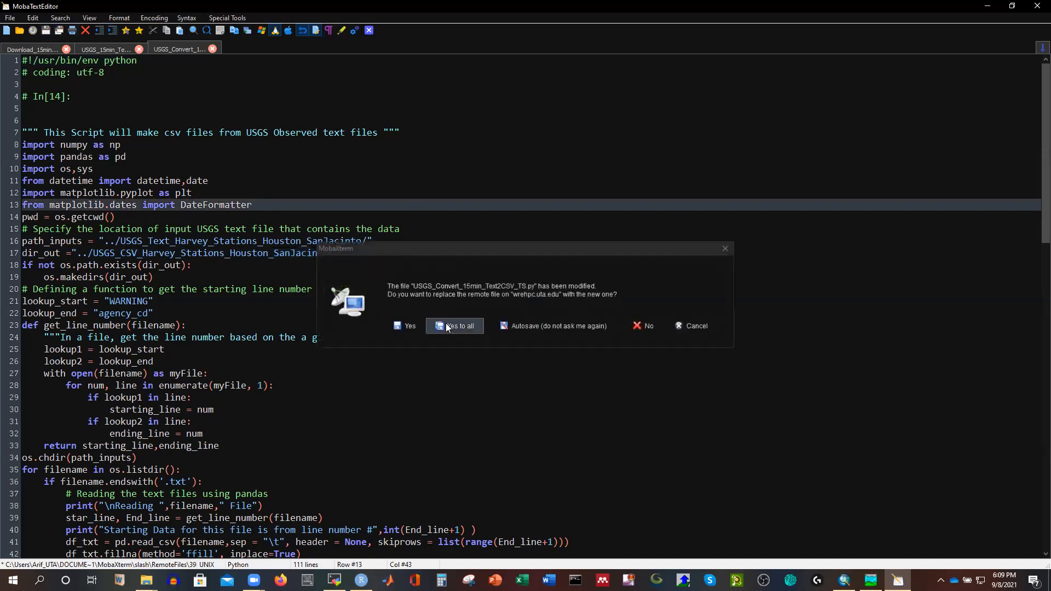
key(Return)
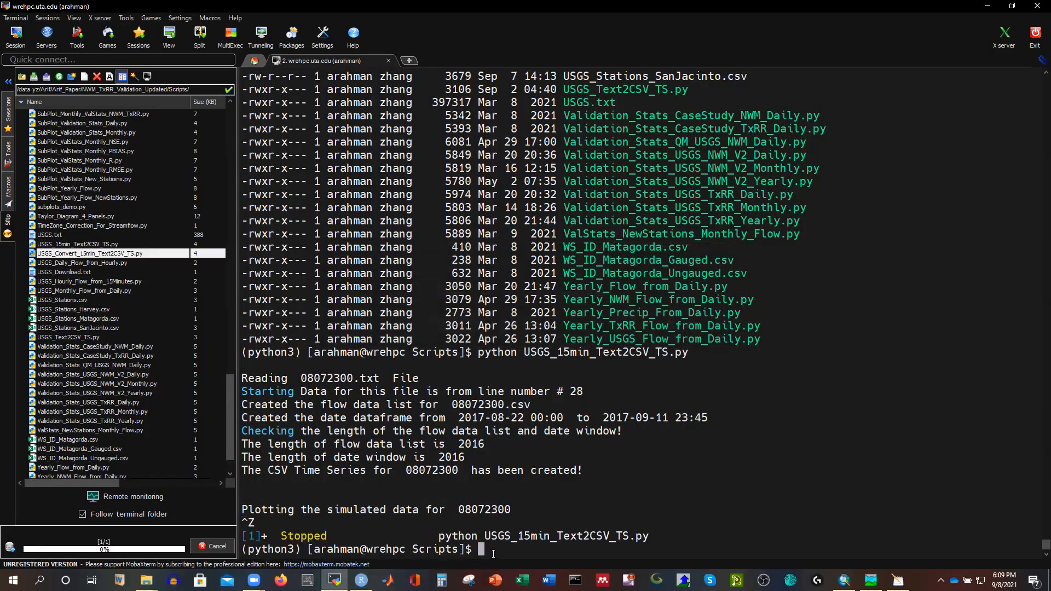
Run USGS_Convert_15min_Text2CSV_TS.py with Python in the terminal to convert the station text files to CSV
text(python)
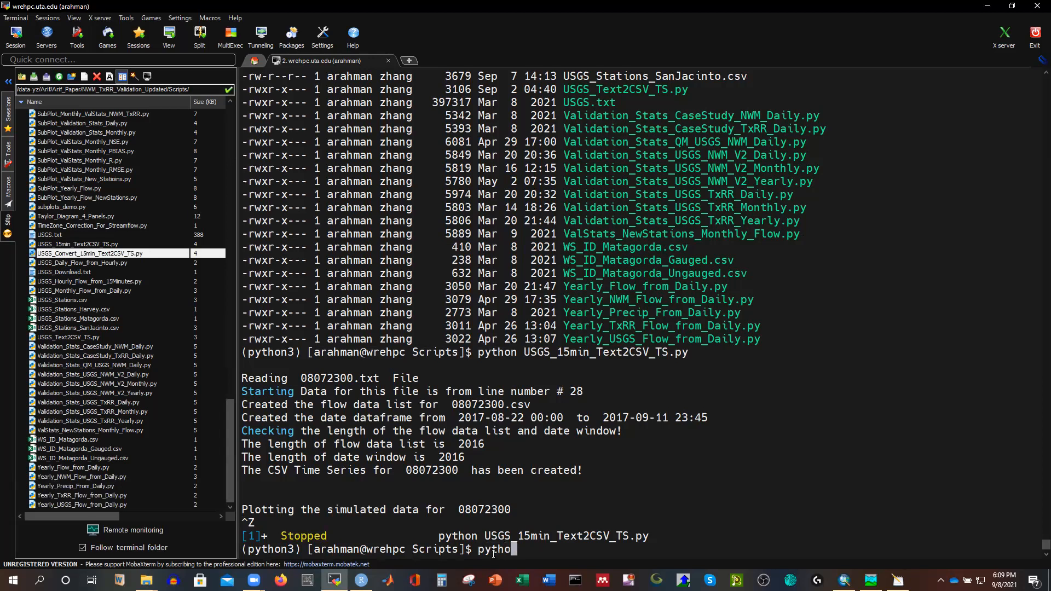
text( USGS_C)
key(Tab)
key(Return)
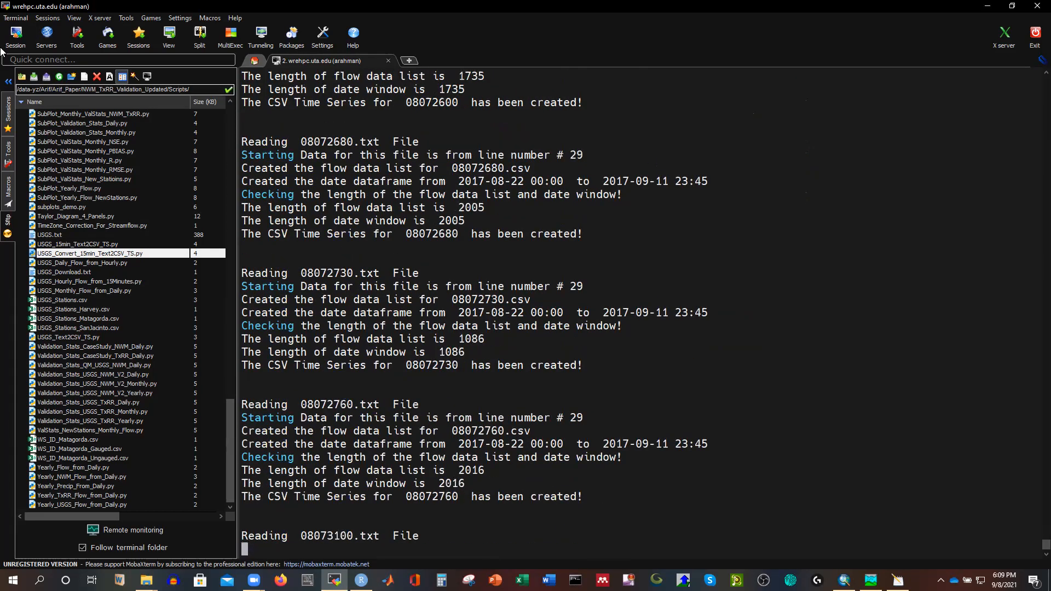
Go up to the parent folder and open USGS_CSV_Harvey_Stations_Houston_SanJacinto to check the created station CSV files
click(20, 76)
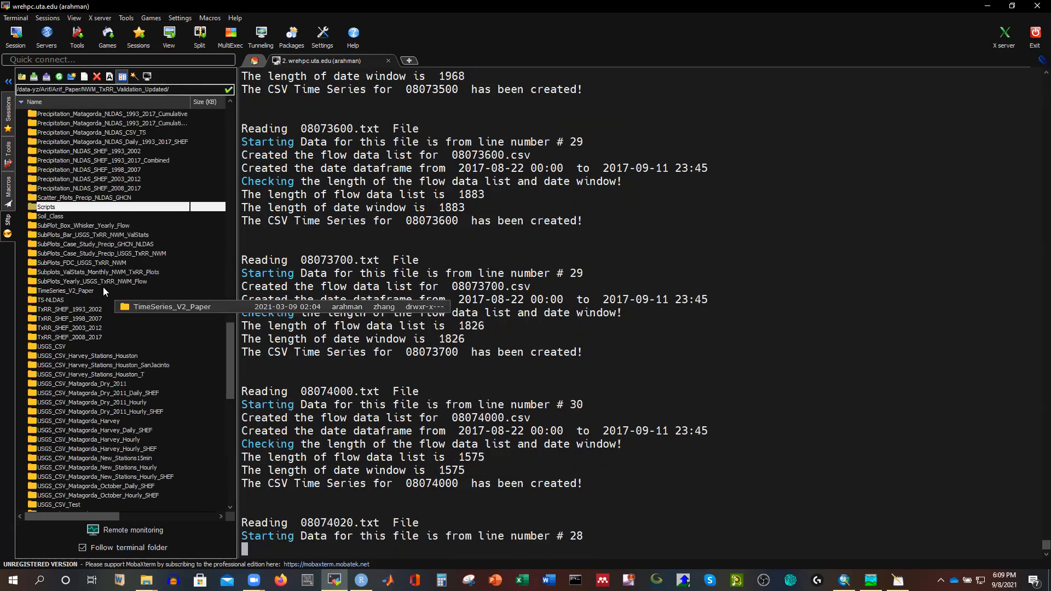
scroll(112, 297, down, 9)
scroll(173, 344, up, 8)
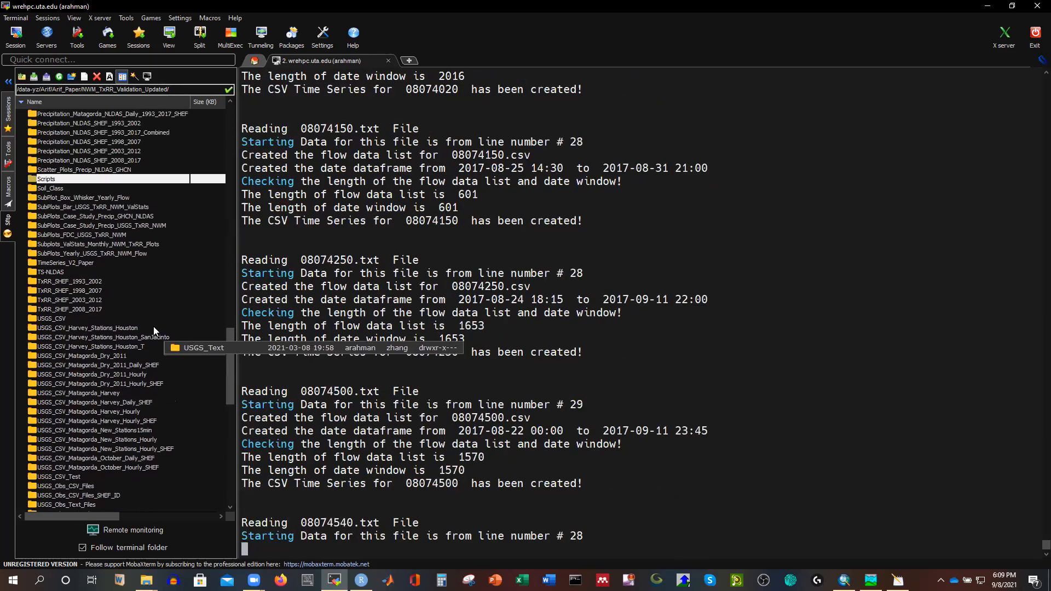
scroll(162, 358, down, 2)
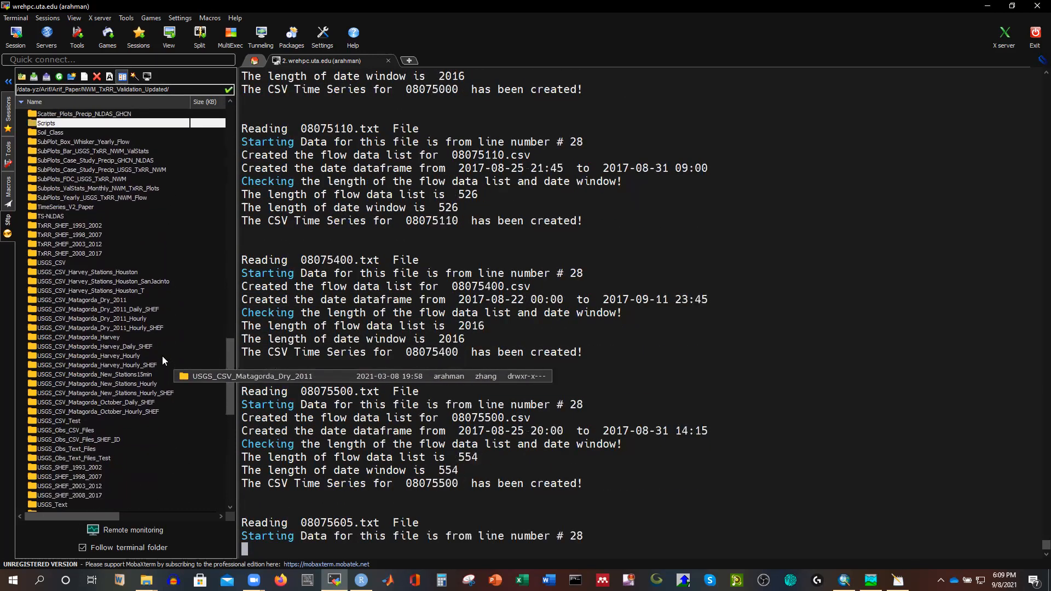
double_click(130, 282)
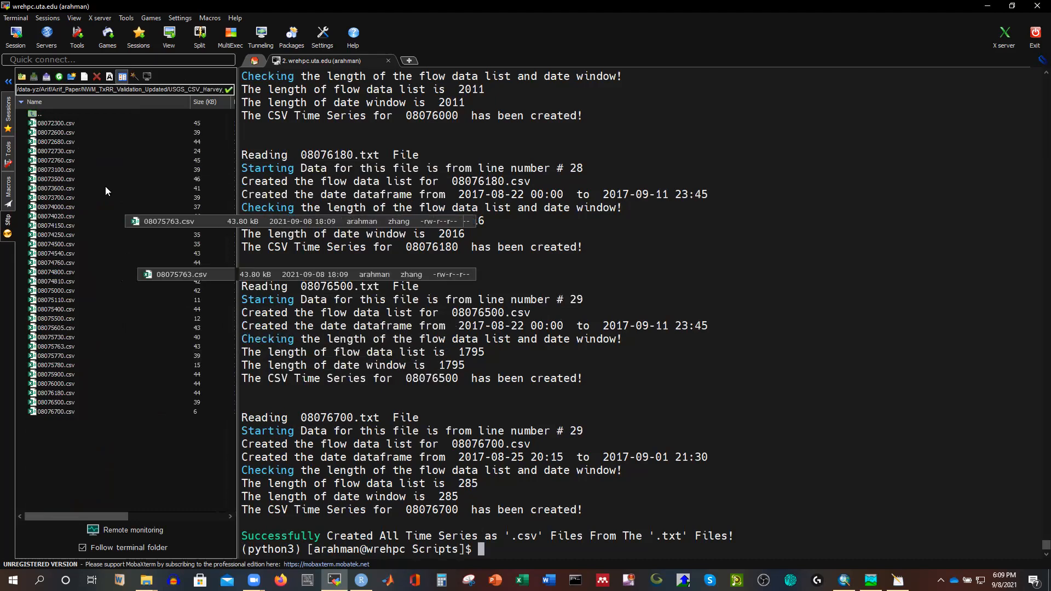
Open 08072300.csv in Excel, widen the Date column to show the timestamps and select the Date and USGS_Flow(cfs) data down to the last row
double_click(57, 123)
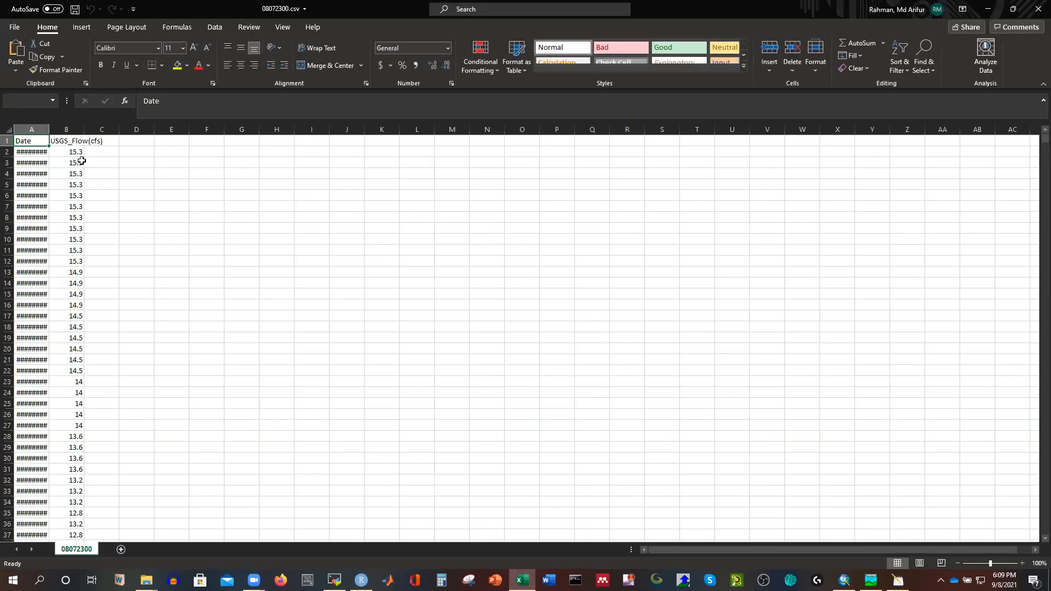
double_click(49, 129)
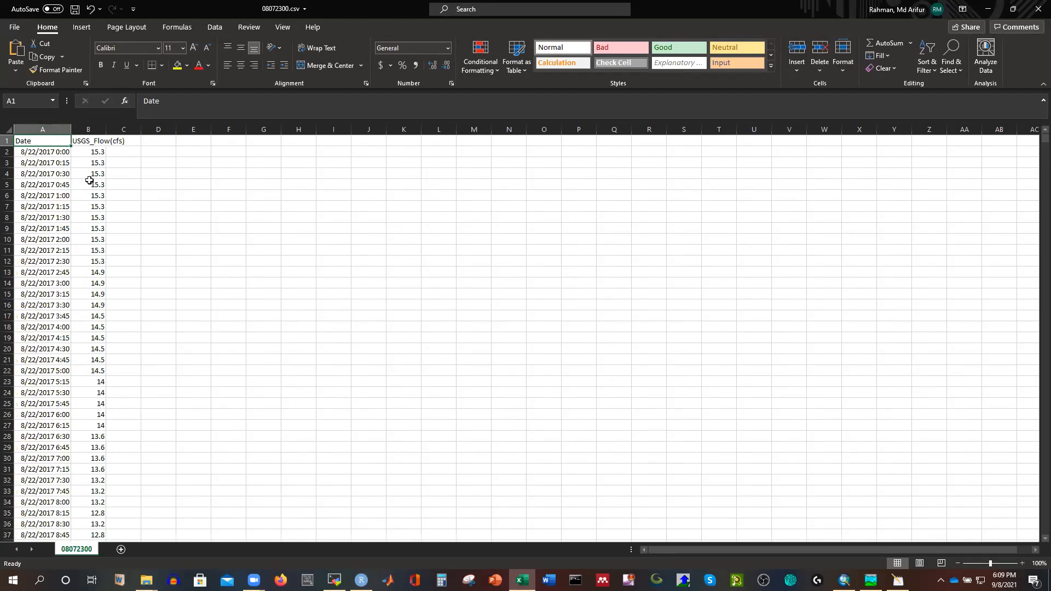
drag(33, 142, 89, 178)
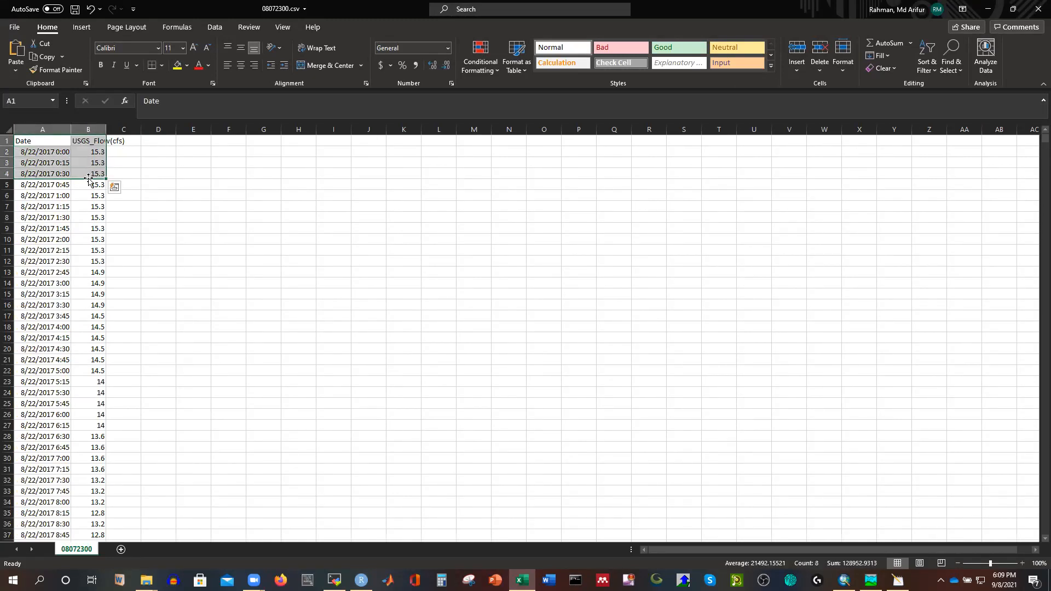
key(ctrl+shift+Down)
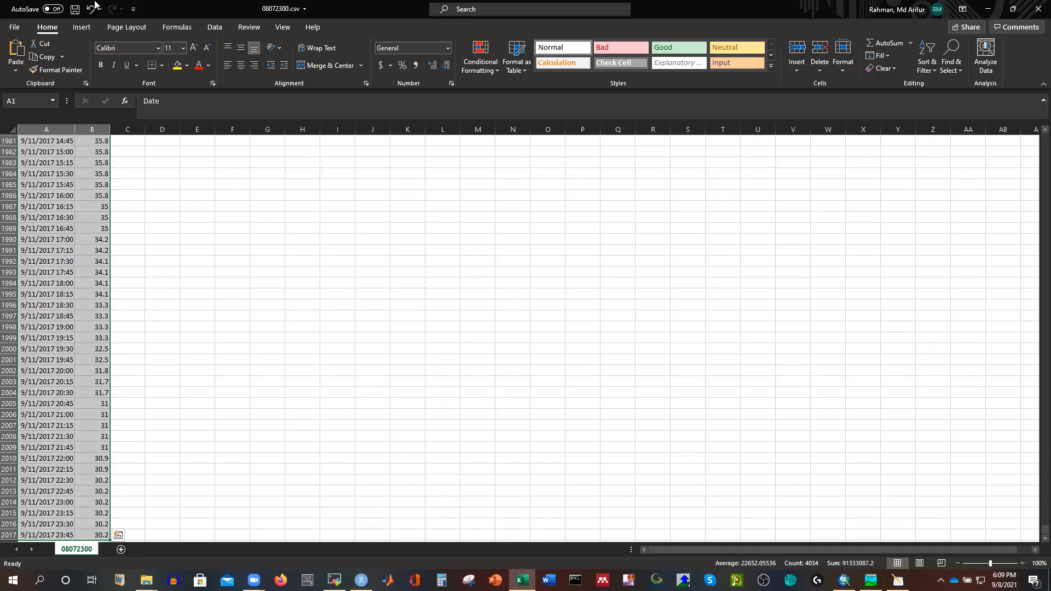
Plot the selected flow data as a scatter chart, enlarge it to inspect the hydrograph, and close the workbook without saving
click(78, 30)
click(508, 68)
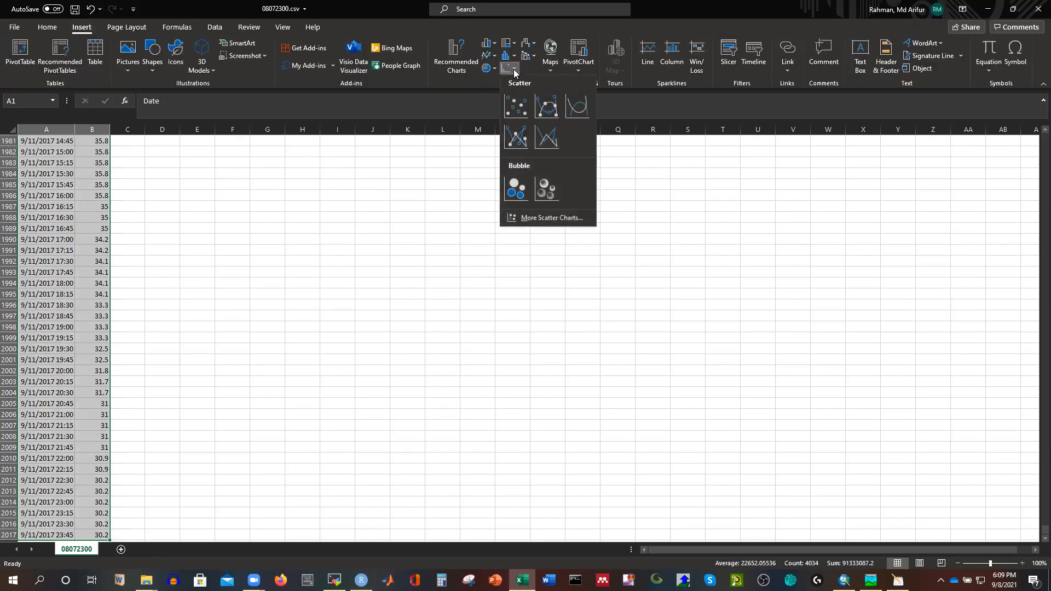
click(556, 122)
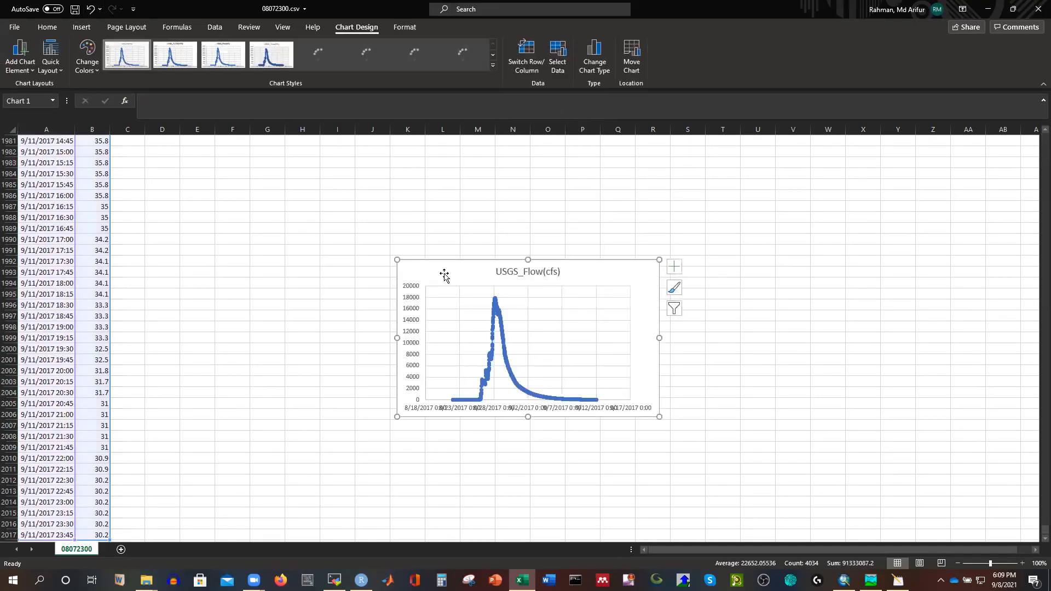
drag(659, 259, 823, 191)
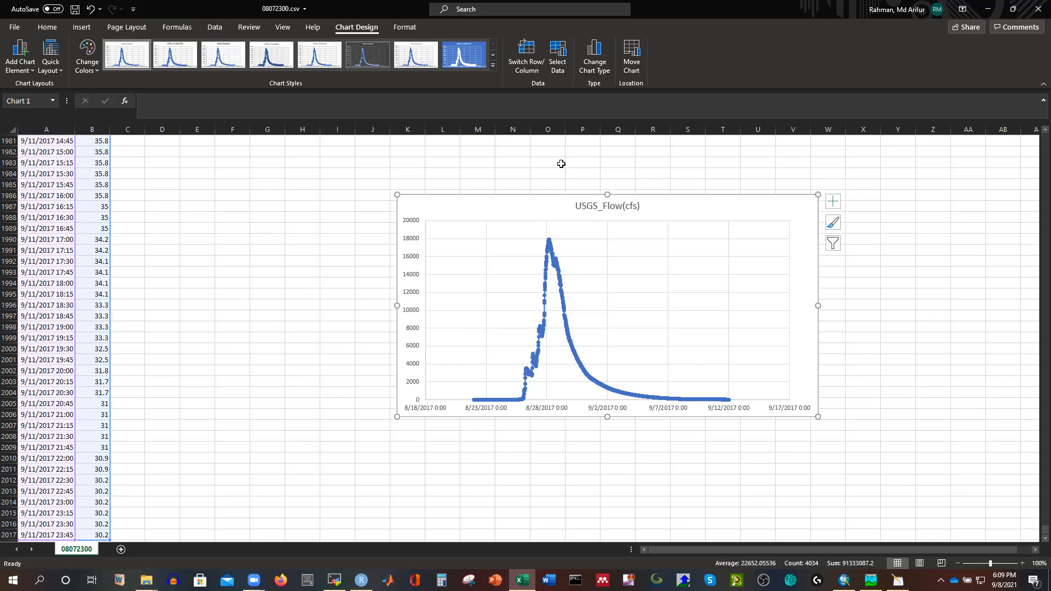
click(1037, 13)
click(520, 302)
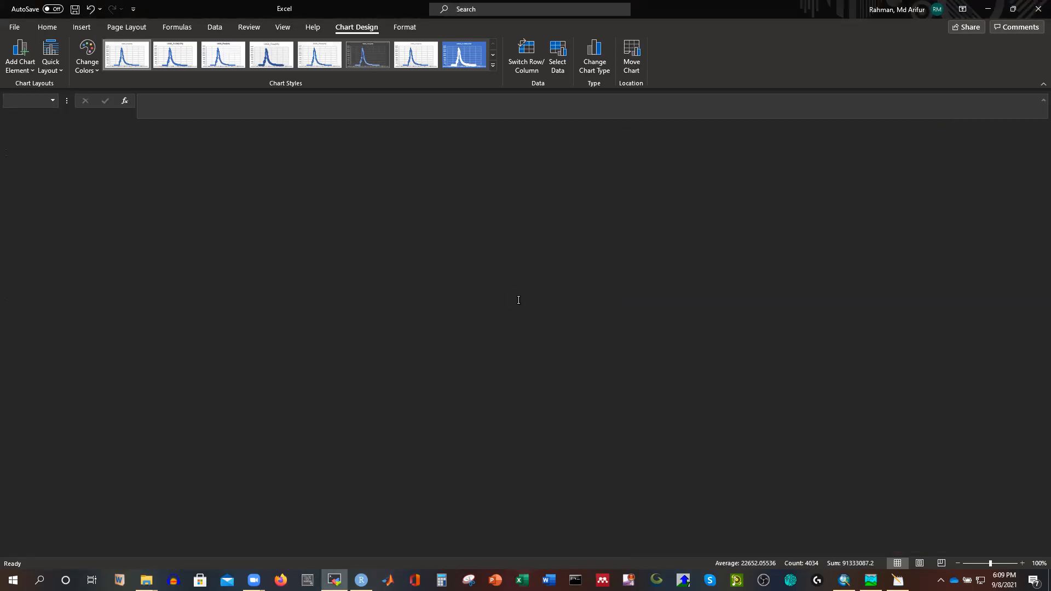
List the contents of the Scripts folder in the MobaXterm terminal with ll
click(489, 548)
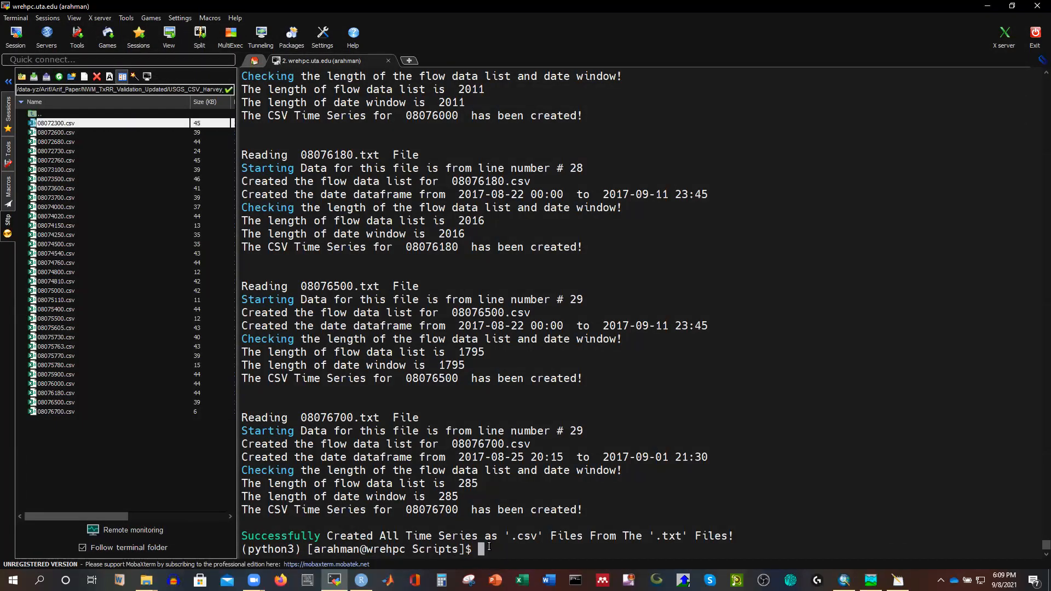
text(ll)
key(Return)
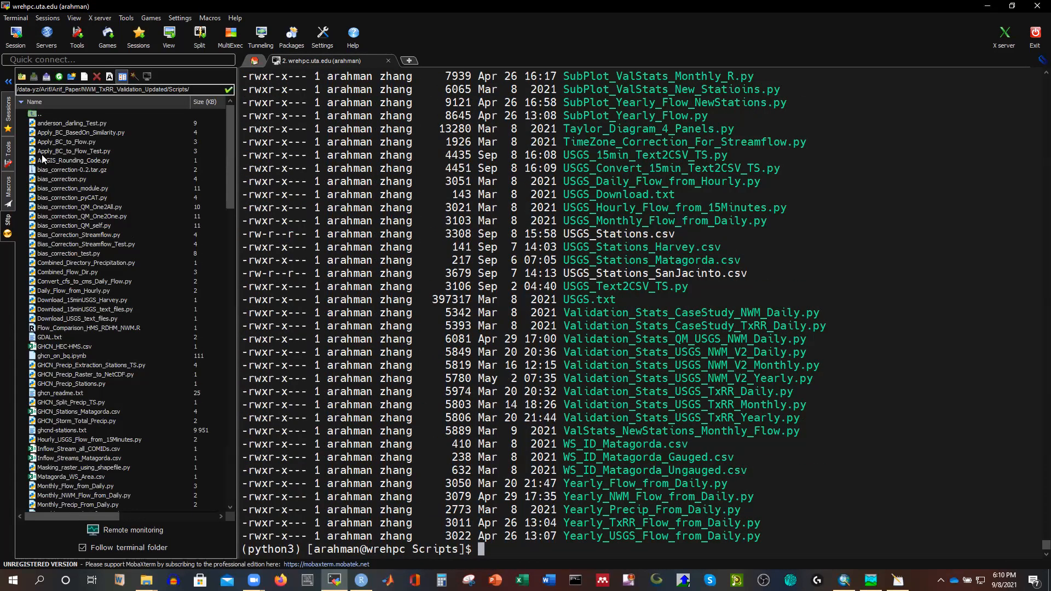
Switch to ArcMap, hide the Subbasin_01 and USGS_Stations layers and show the labelled USGS layer
click(843, 580)
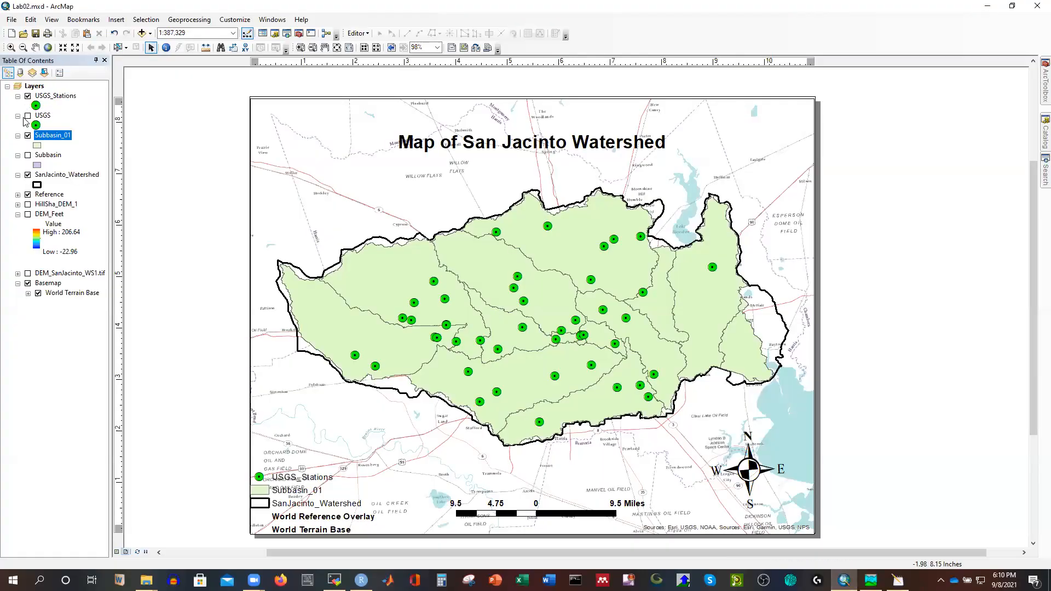
click(28, 136)
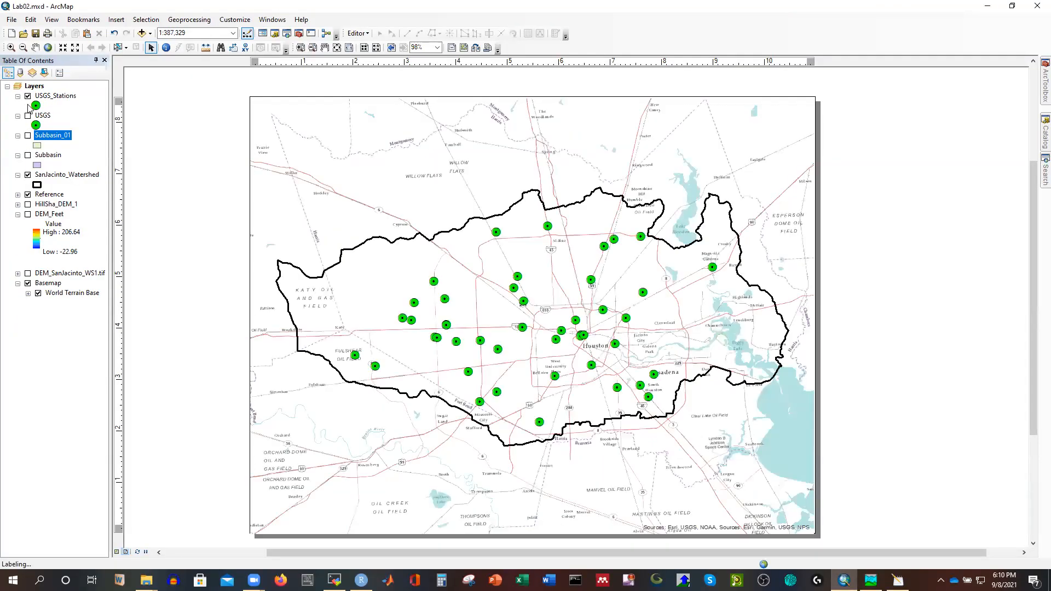
click(28, 96)
click(27, 115)
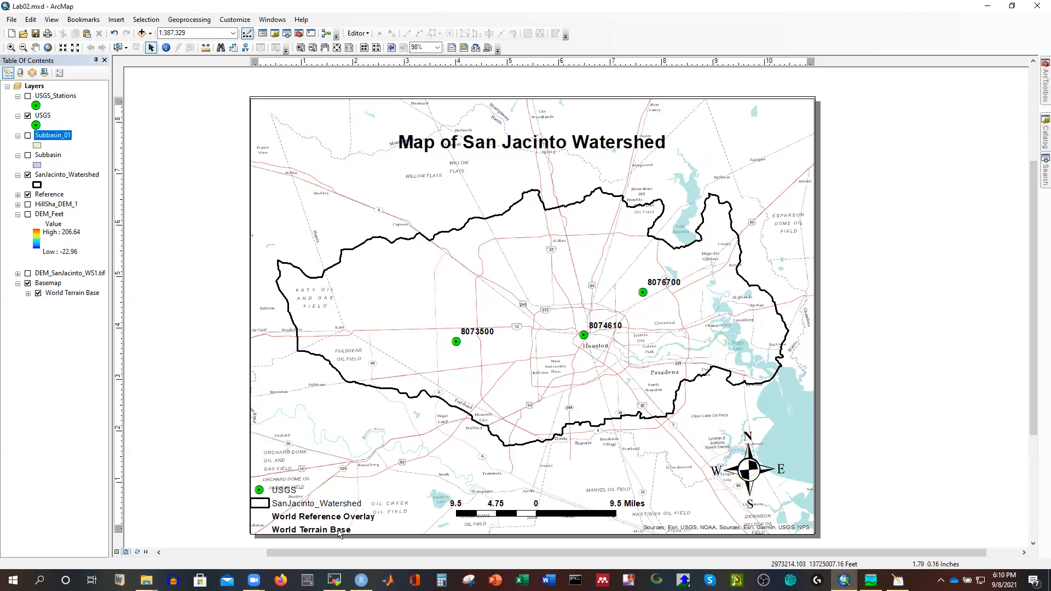
Switch to MobaXterm, go up to the parent folder and open USGS_CSV_Harvey_Stations_Houston_SanJacinto in the file browser
click(334, 579)
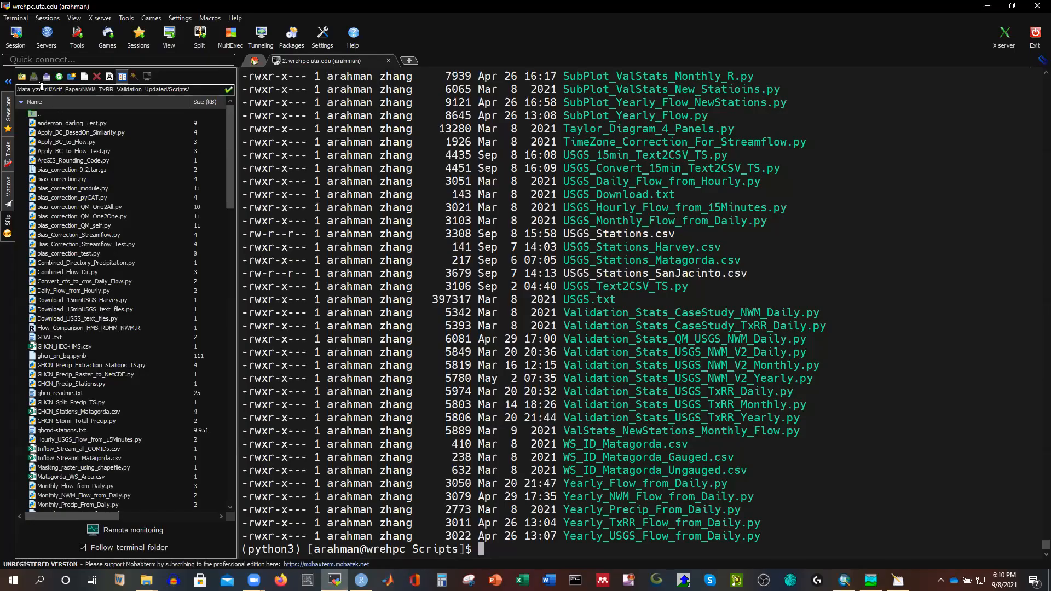
click(22, 77)
scroll(138, 323, down, 6)
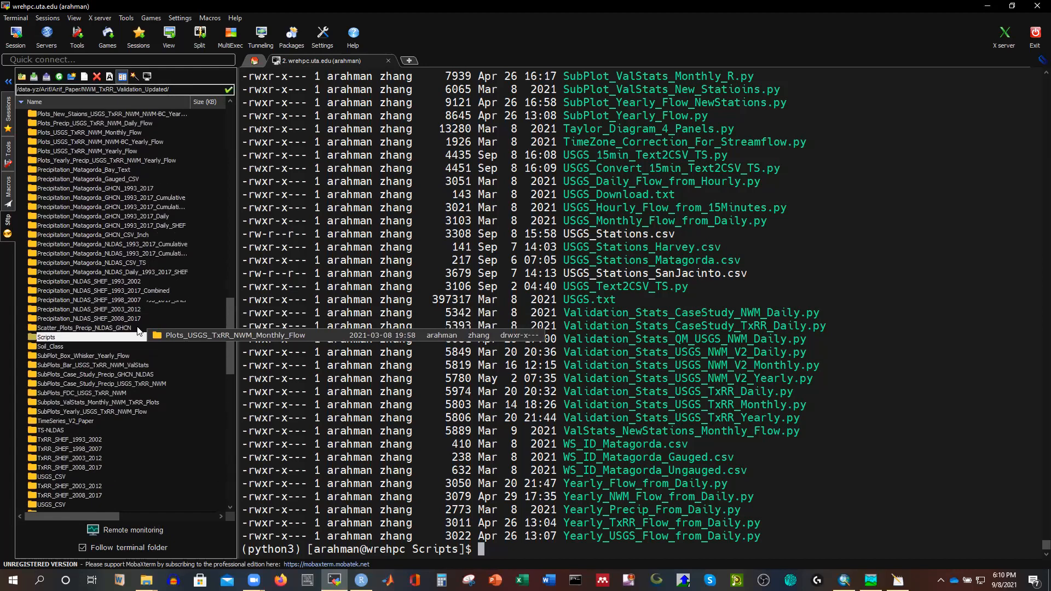
scroll(137, 328, down, 3)
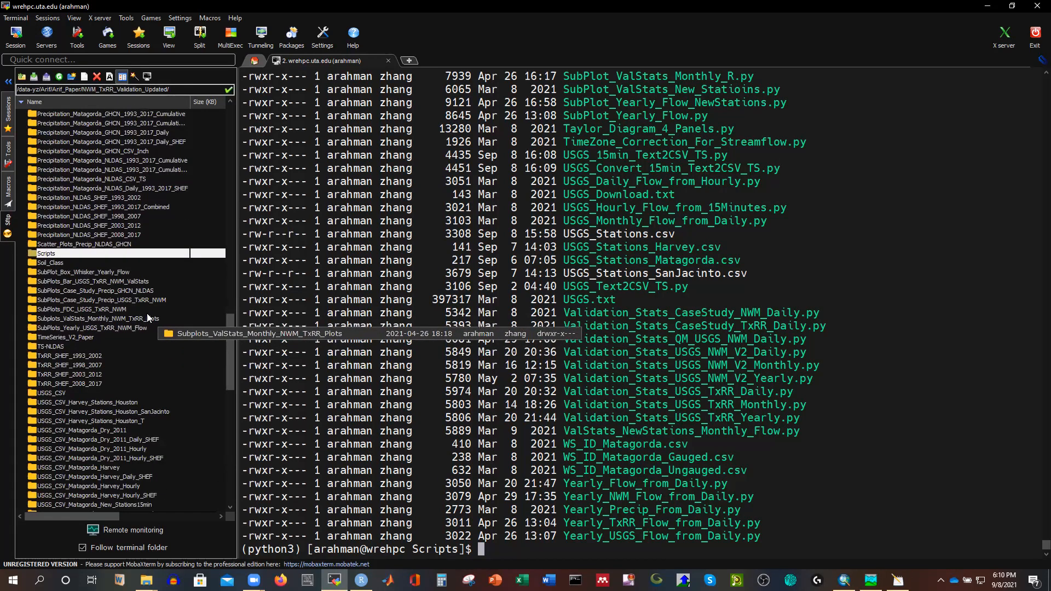
scroll(147, 318, down, 1)
double_click(131, 384)
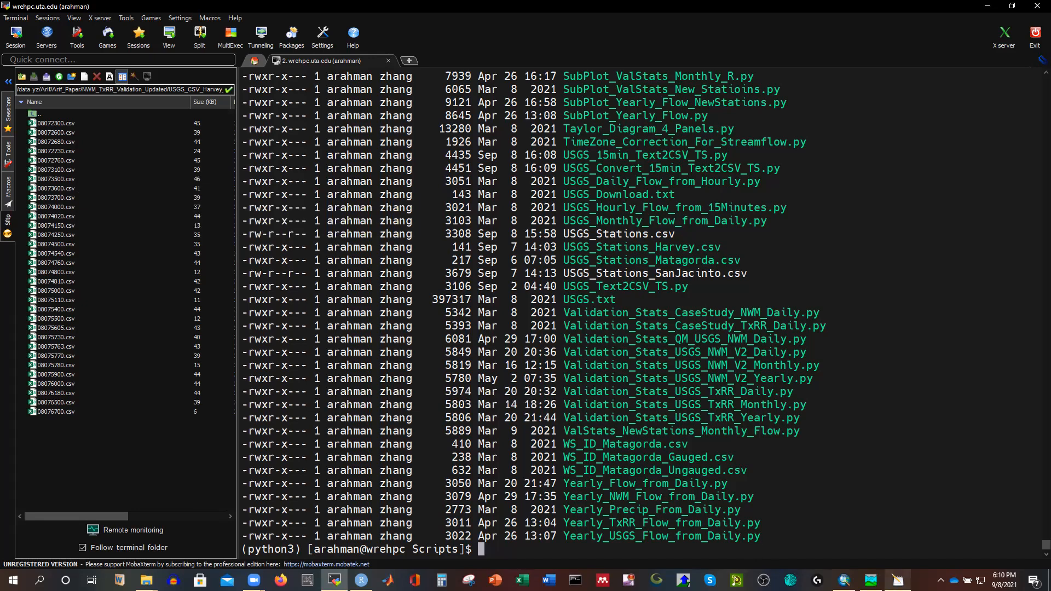
Check the station numbers on the ArcMap map and select 08073700.csv and 08076700.csv in the MobaXterm file list
click(844, 580)
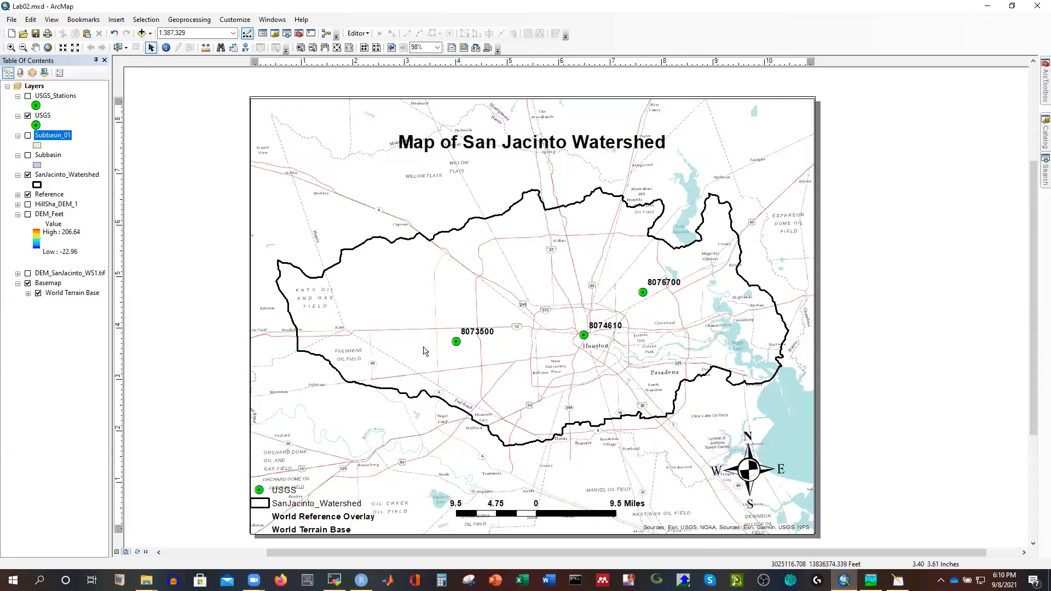
click(987, 5)
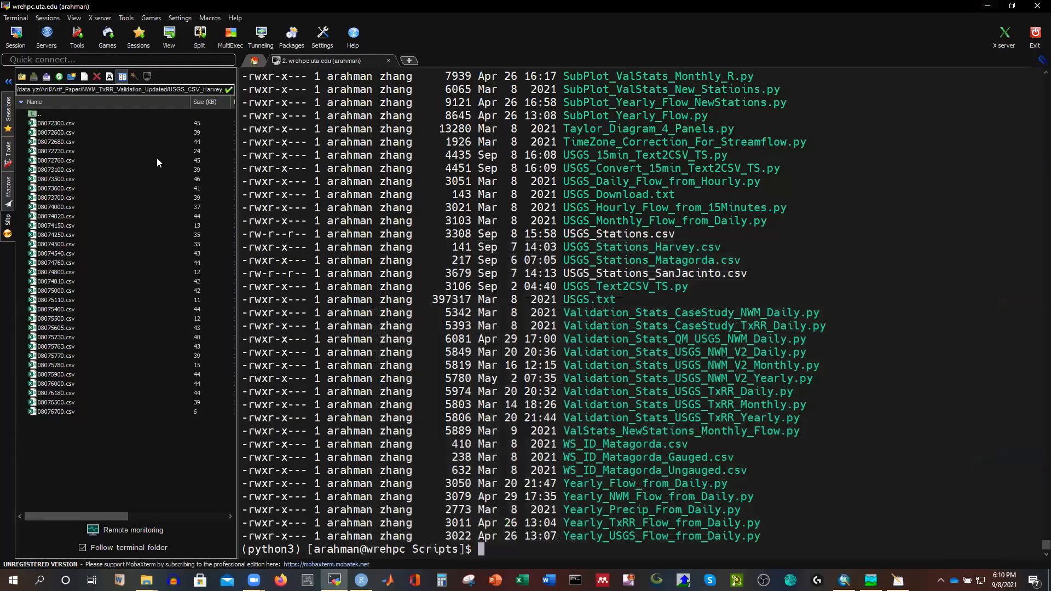
click(58, 197)
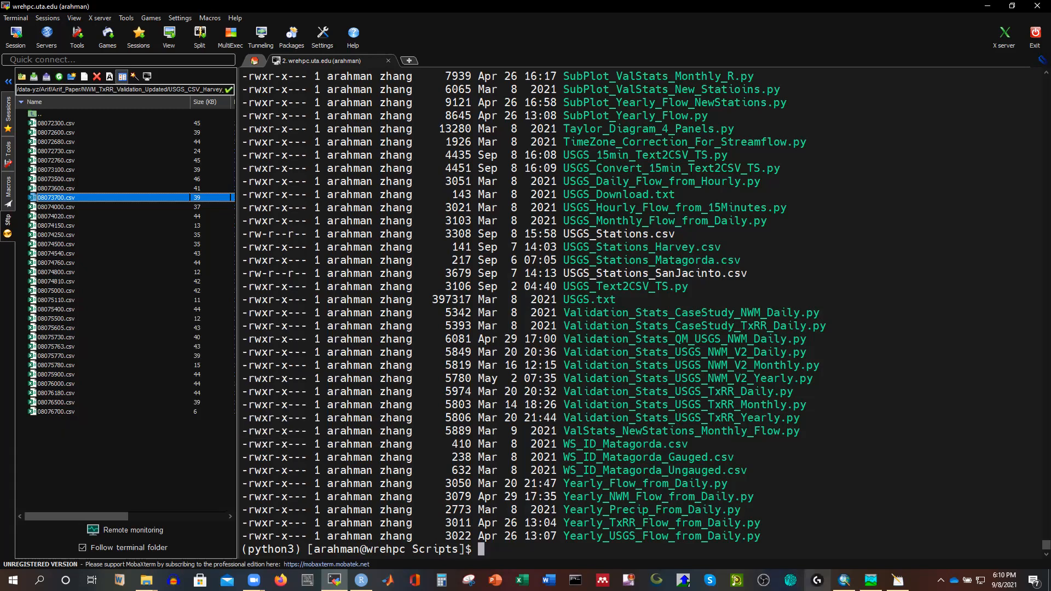
click(843, 580)
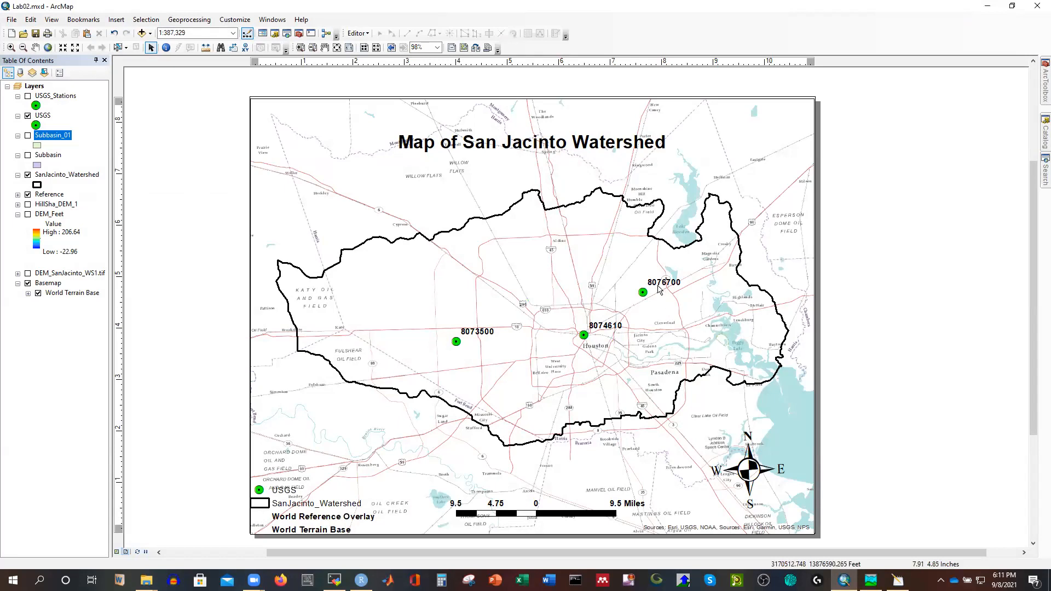
click(987, 6)
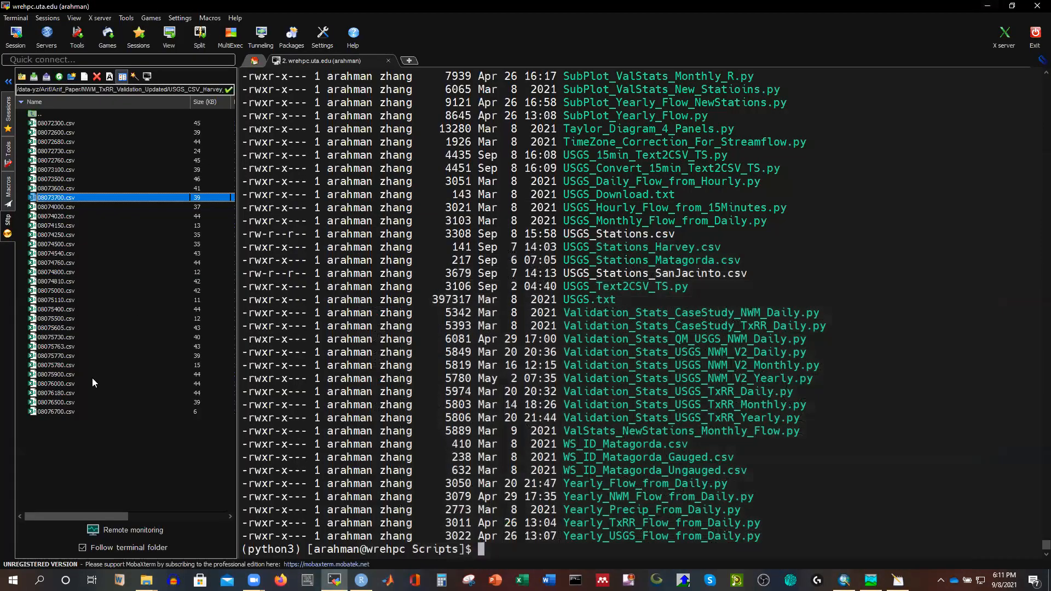
click(53, 412)
Download the selected station CSV files to D:\YouTube\HEC-HMS-Latest_Version
click(32, 79)
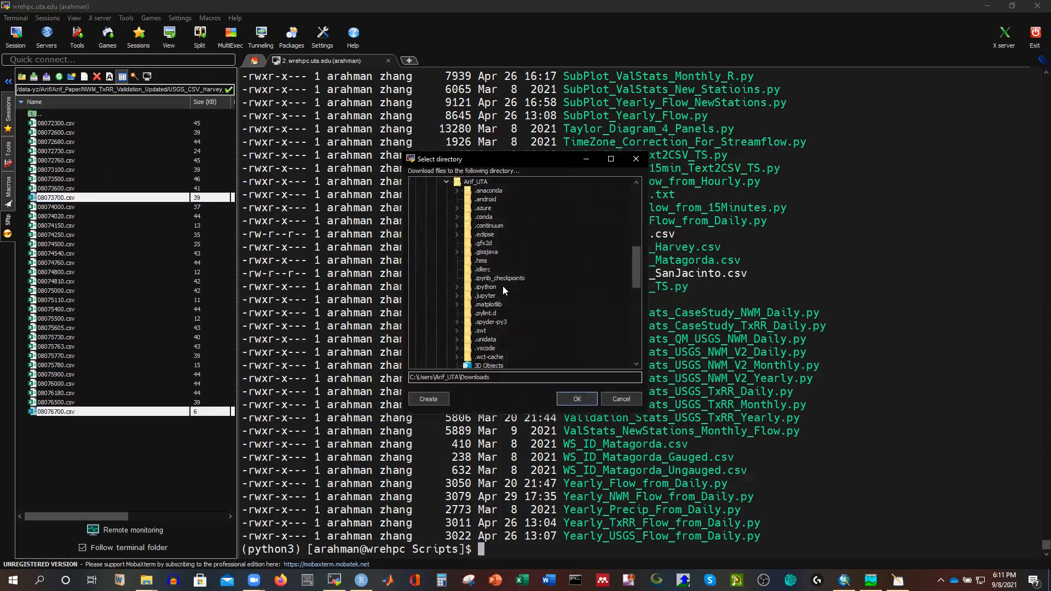
scroll(507, 273, down, 10)
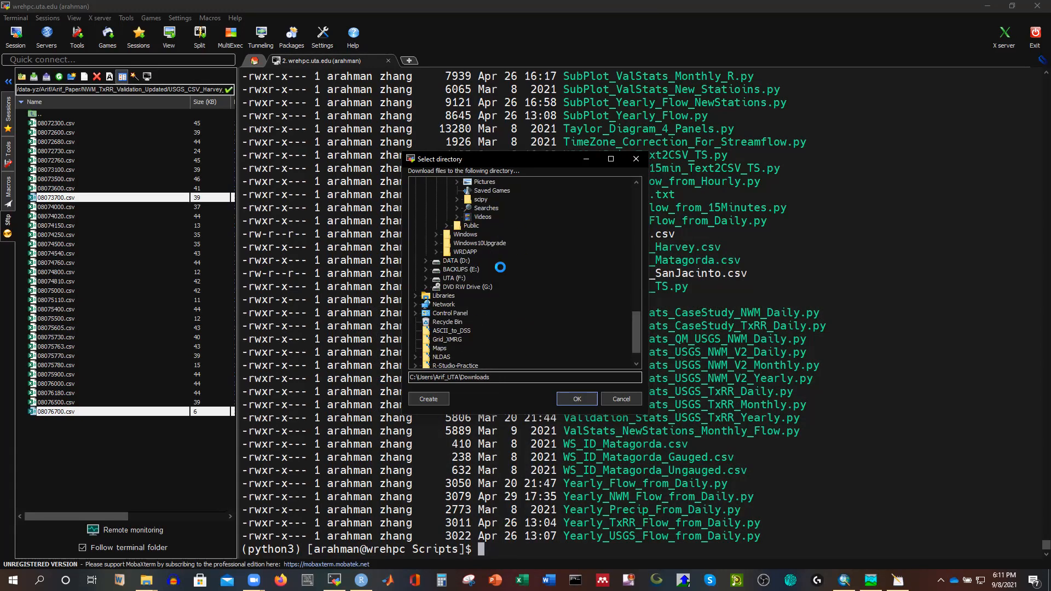
scroll(505, 277, down, 5)
scroll(504, 277, down, 6)
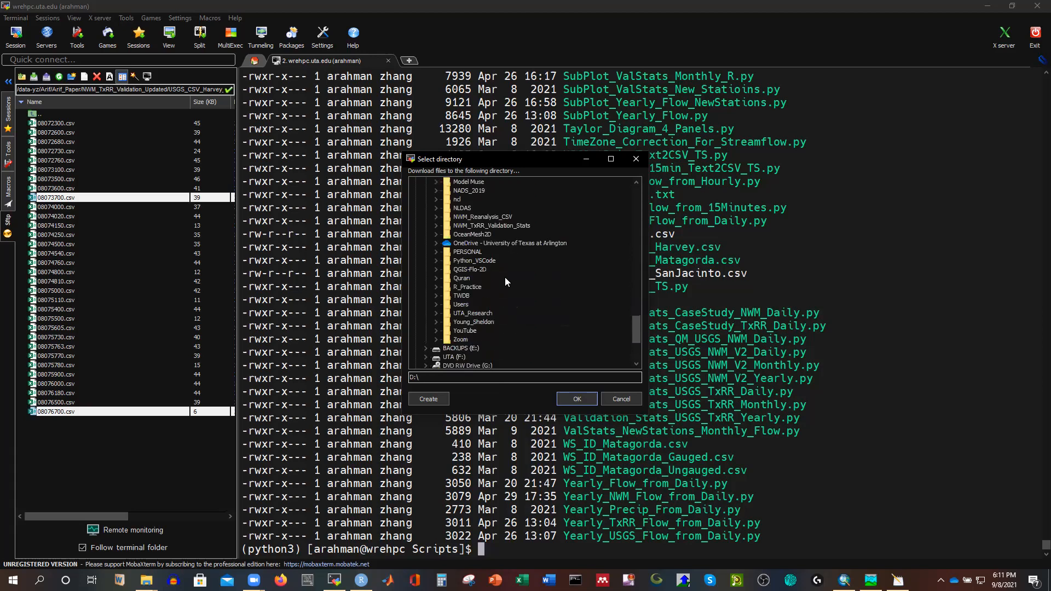
scroll(505, 276, up, 2)
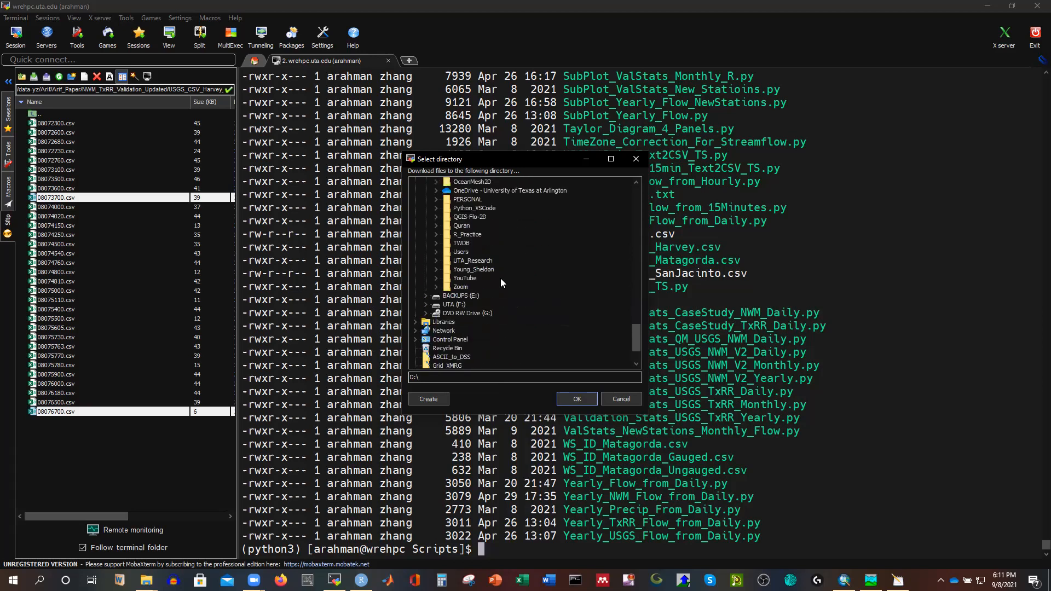
double_click(466, 279)
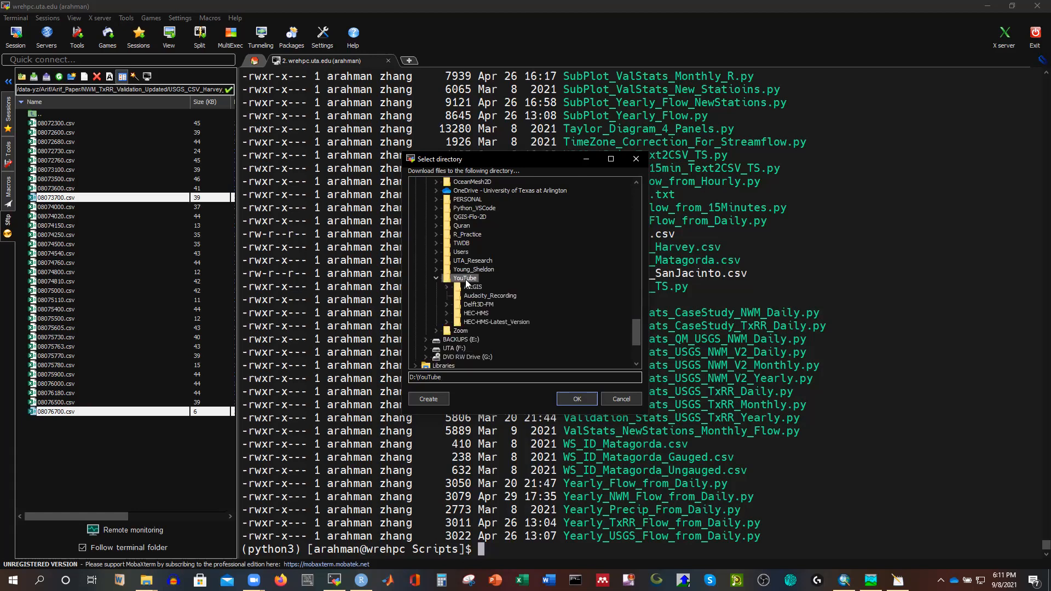
click(485, 321)
click(577, 399)
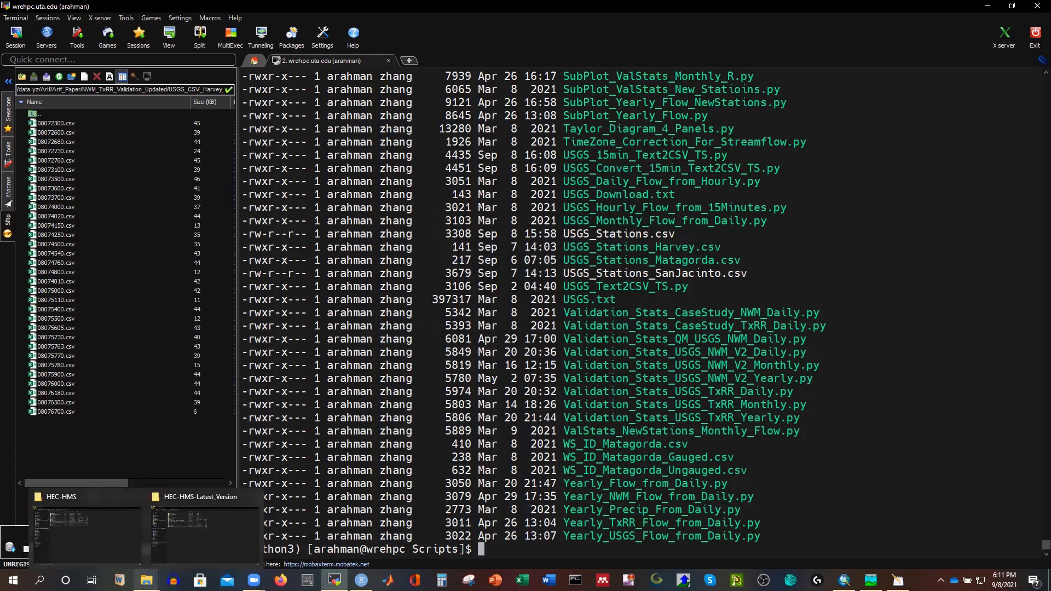
Open the HEC-HMS-Latest_Version folder in File Explorer and compare the downloaded CSV names with the station labels in ArcMap
mouse_move(146, 579)
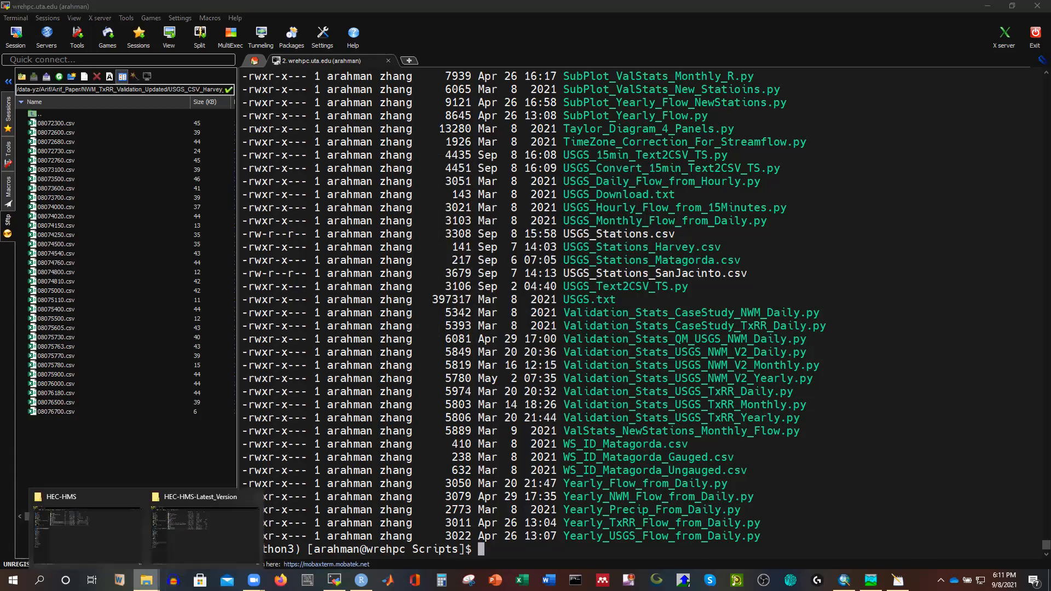
click(188, 522)
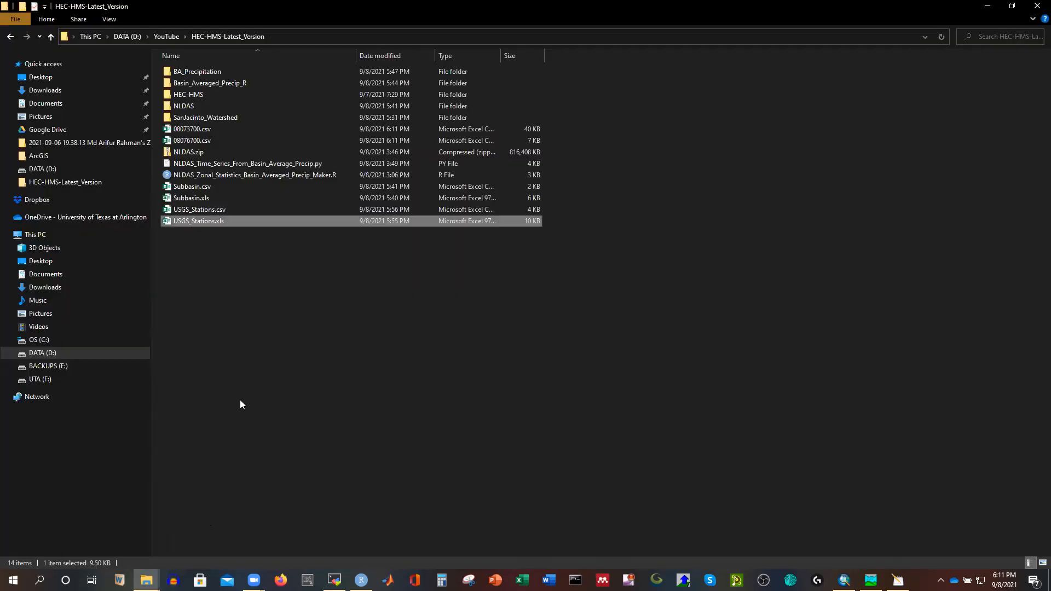
click(315, 260)
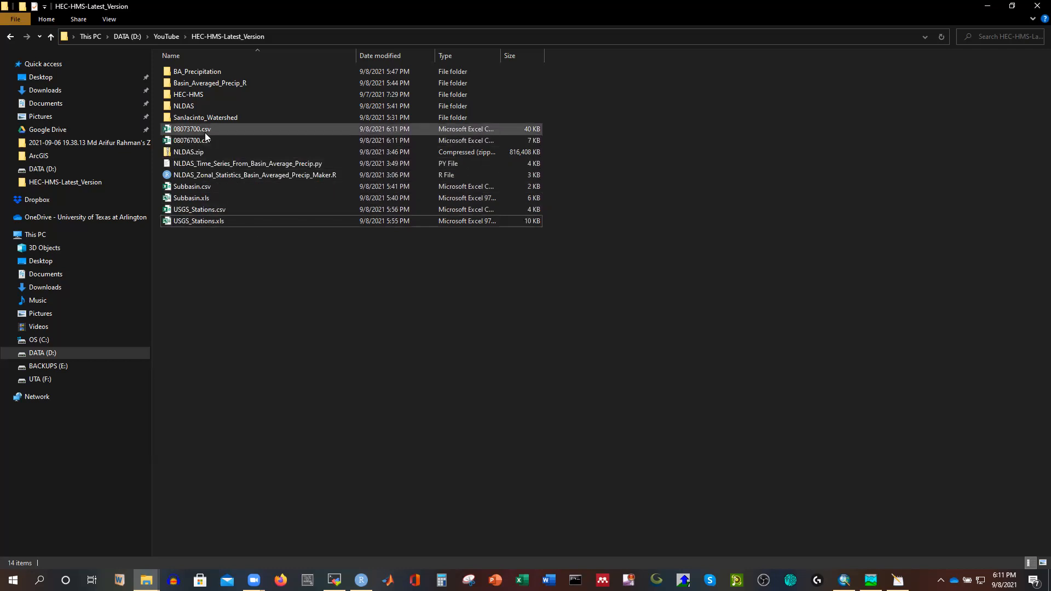
click(844, 579)
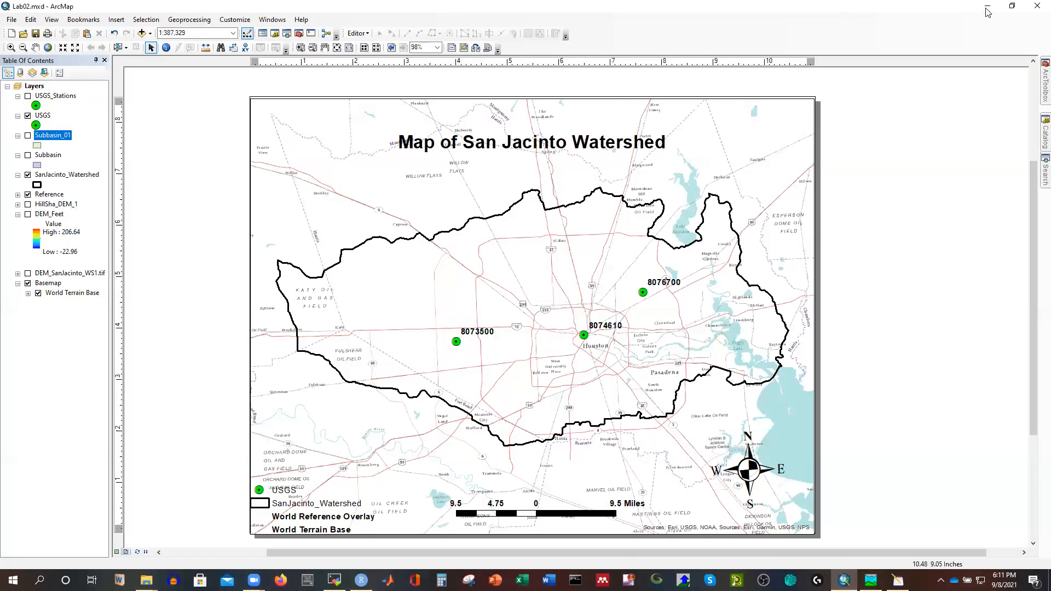
click(988, 12)
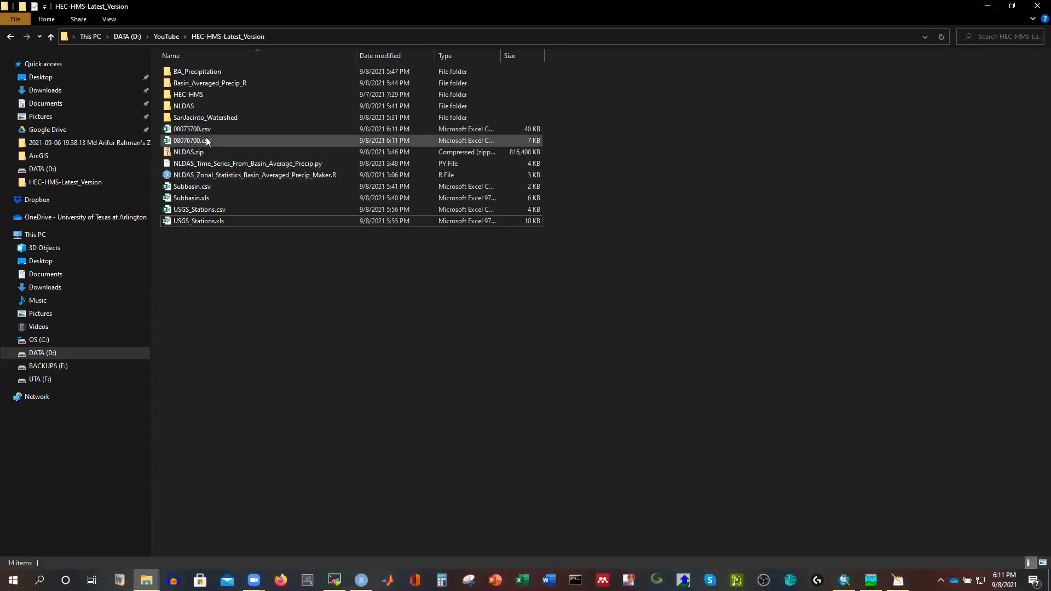
Permanently delete 08073700.csv from the HEC-HMS-Latest_Version folder
click(196, 128)
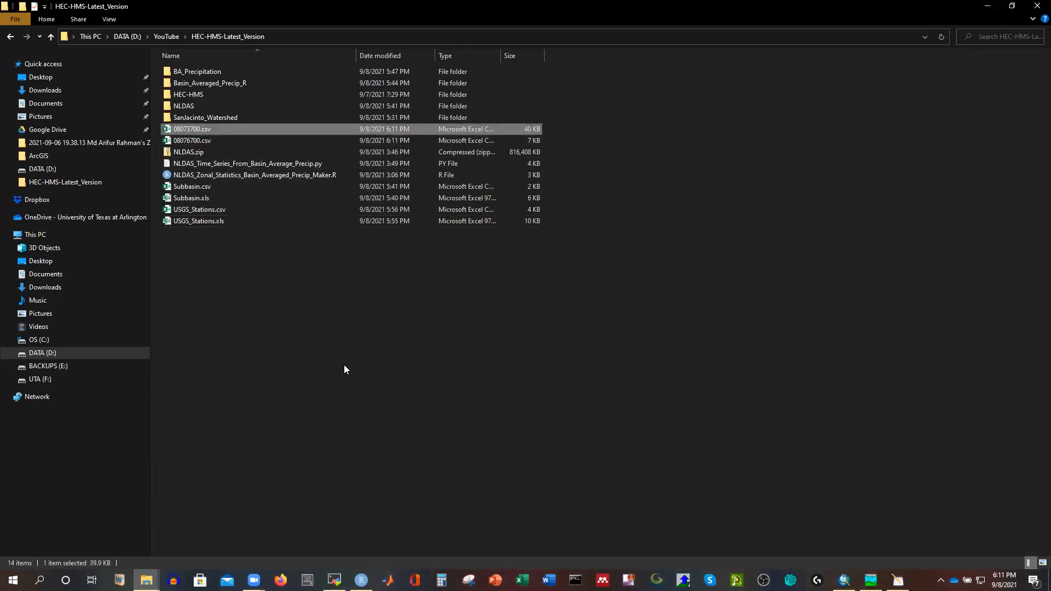
key(shift+Delete)
key(Return)
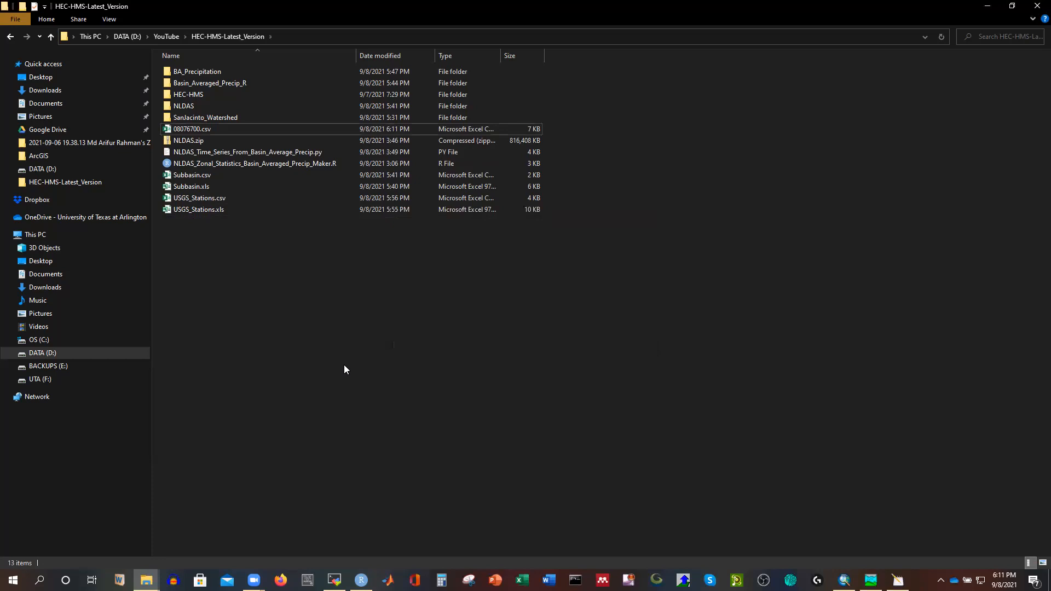
Check the station labels in ArcMap and download 08073500.csv from the MobaXterm file list to D:\YouTube\HEC-HMS-Latest_Version
click(333, 580)
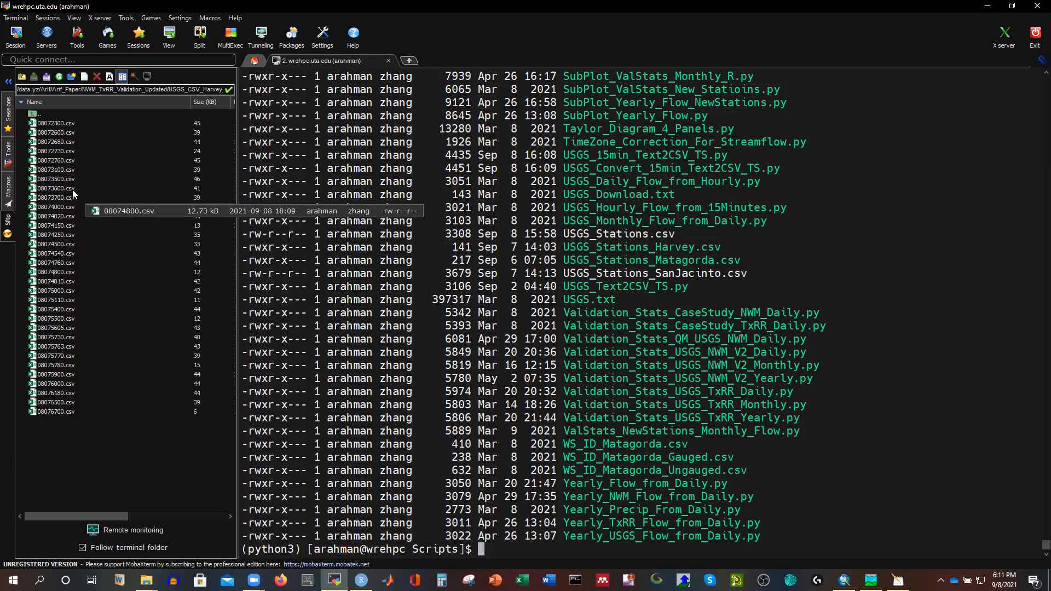
click(61, 182)
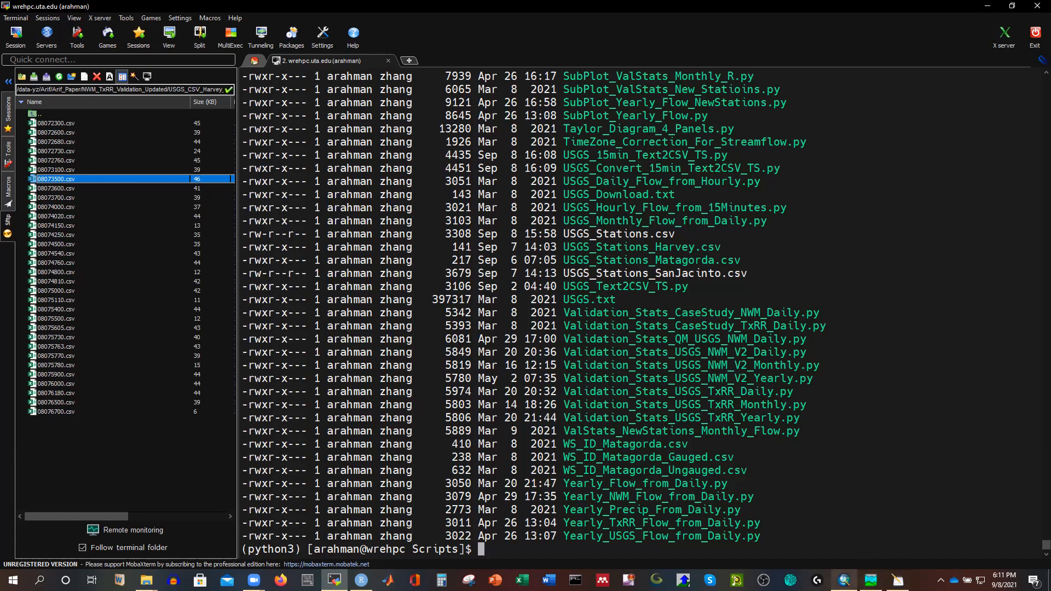
click(844, 580)
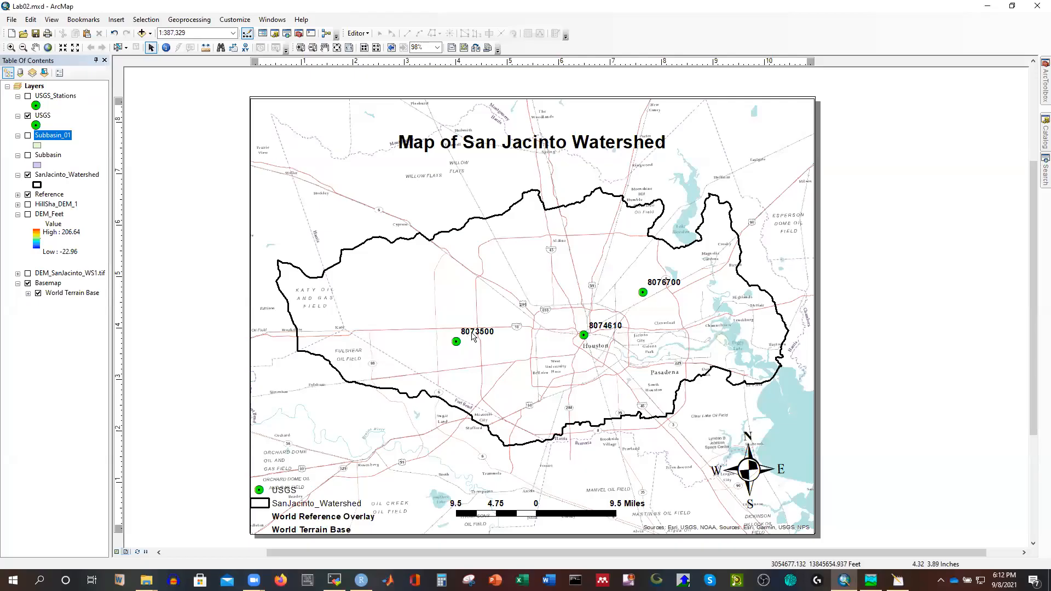
click(988, 6)
click(33, 76)
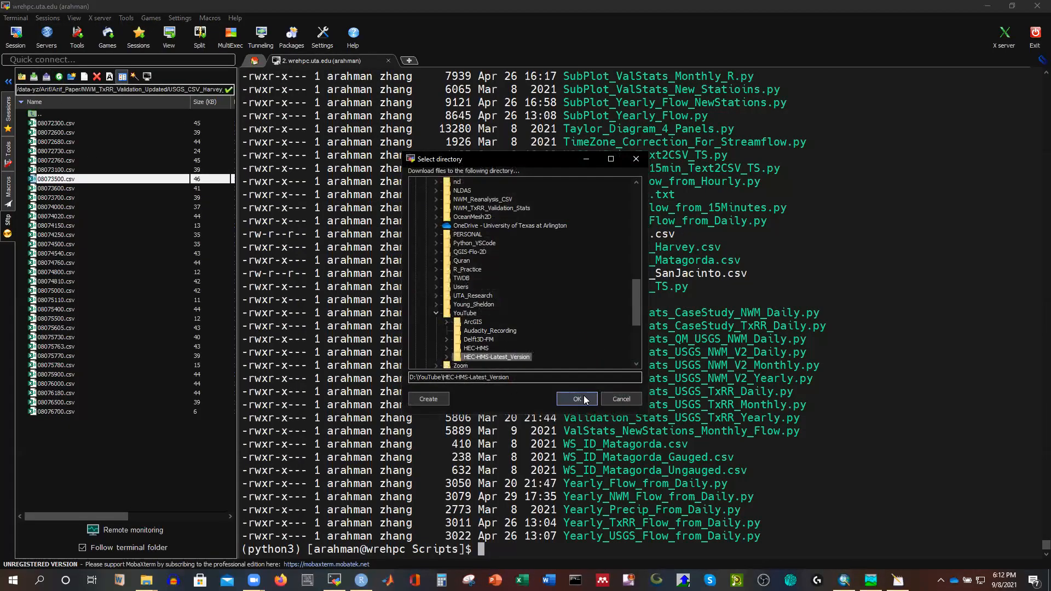
click(583, 398)
Open 08076700.csv from the HEC-HMS-Latest_Version folder in Excel and fit the Date column to its contents
mouse_move(146, 580)
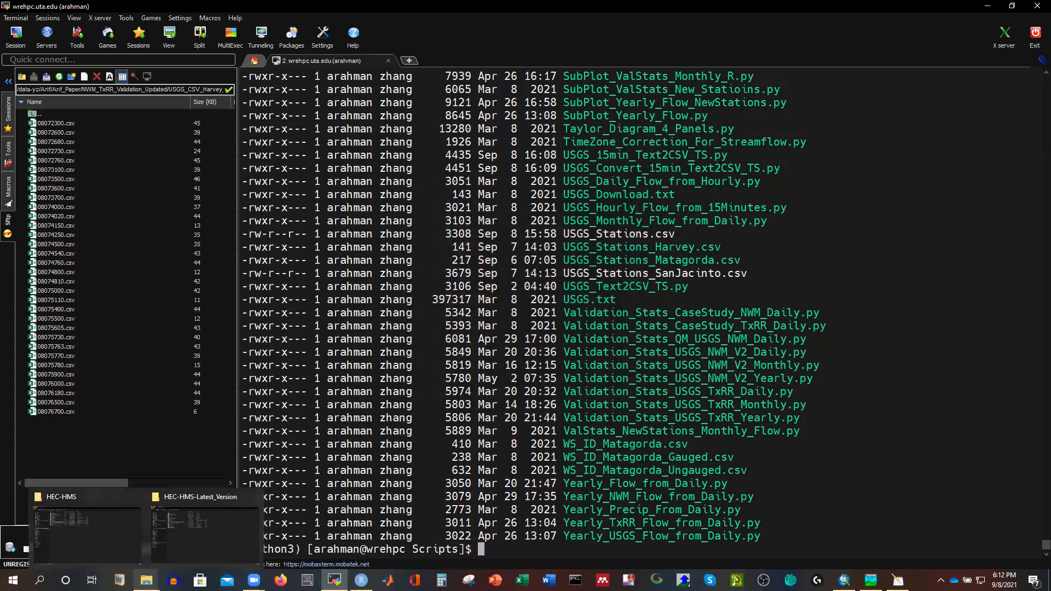
click(188, 526)
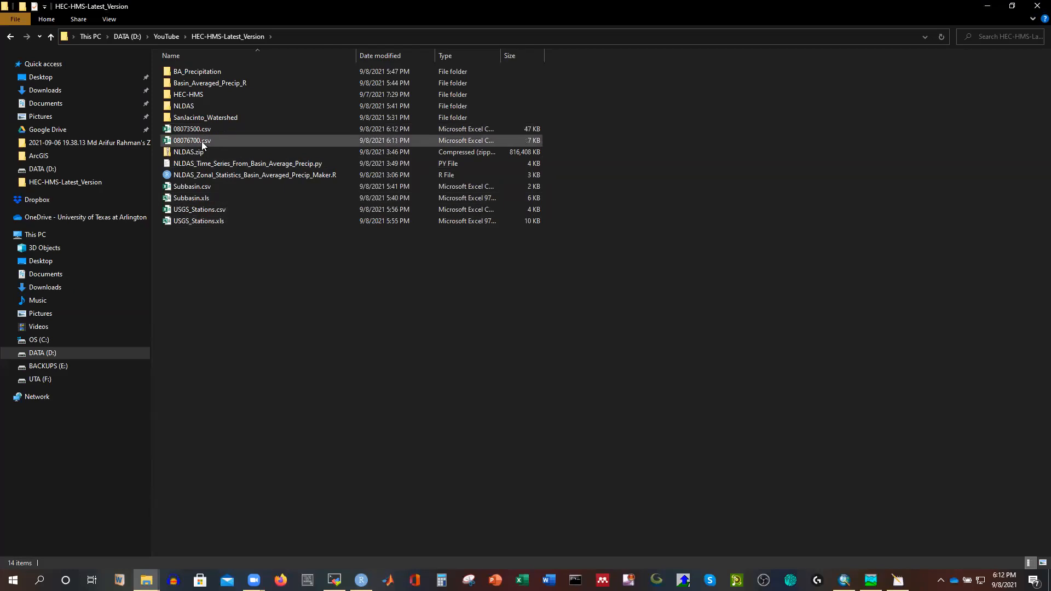
double_click(190, 140)
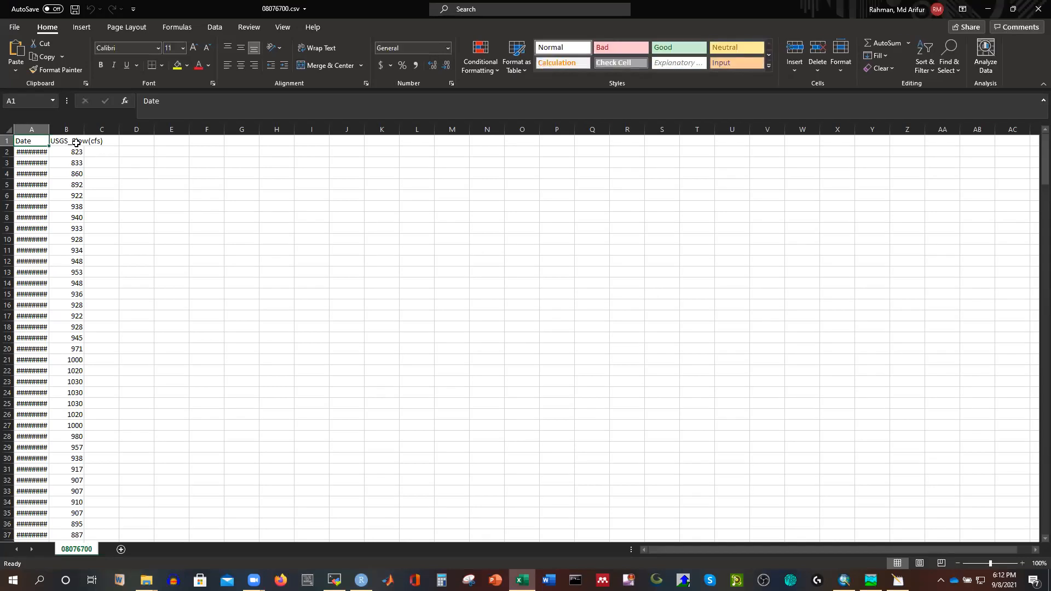
double_click(49, 129)
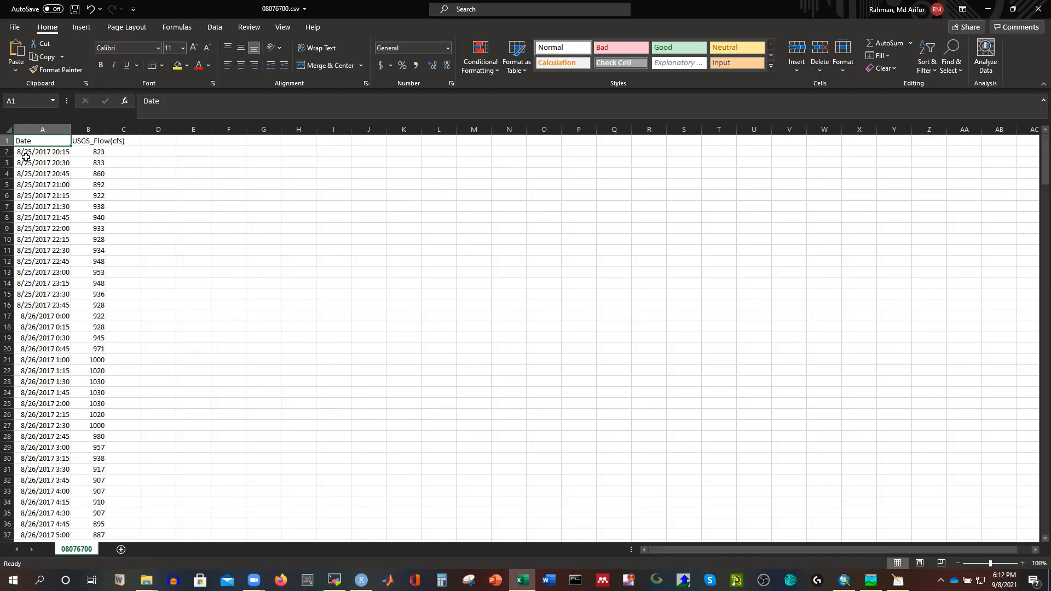
Examine the dates, time intervals and flow values throughout 08076700.csv and close the workbook without saving
scroll(545, 320, down, 3)
scroll(89, 333, down, 20)
scroll(63, 314, down, 20)
scroll(63, 313, up, 20)
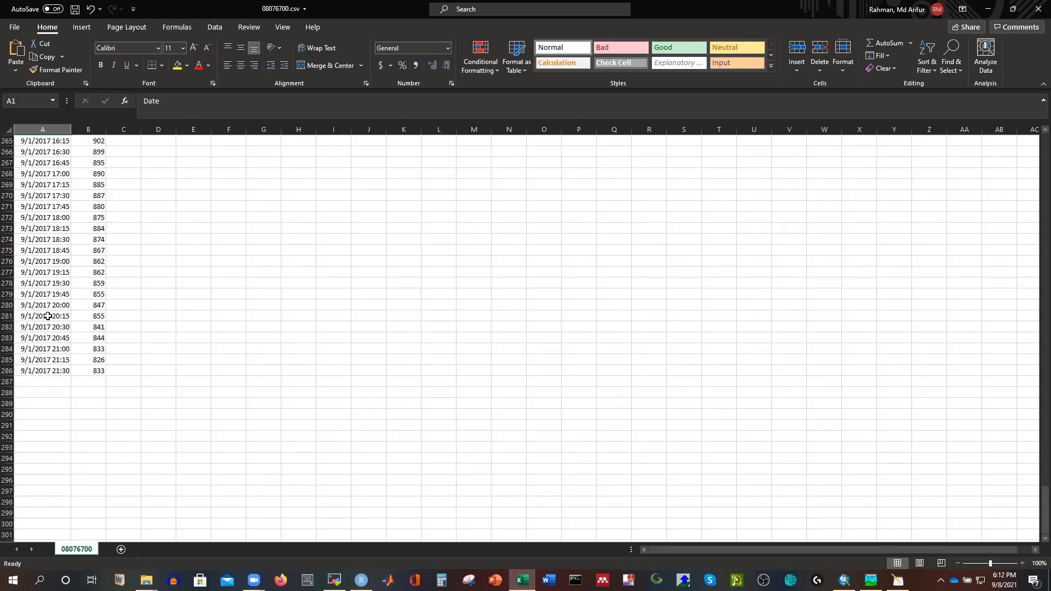
scroll(48, 317, up, 20)
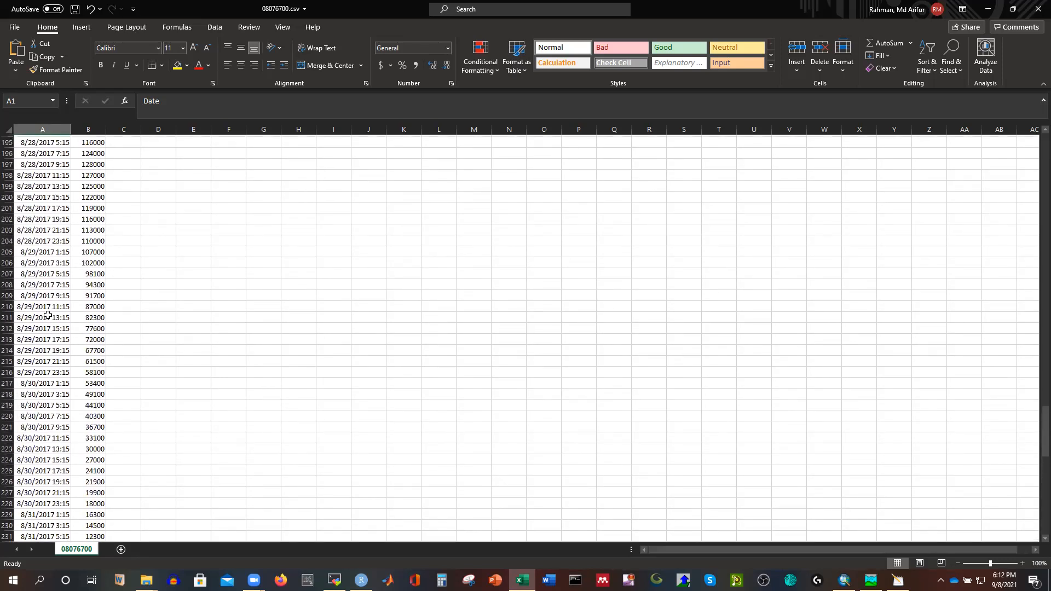
scroll(49, 313, up, 17)
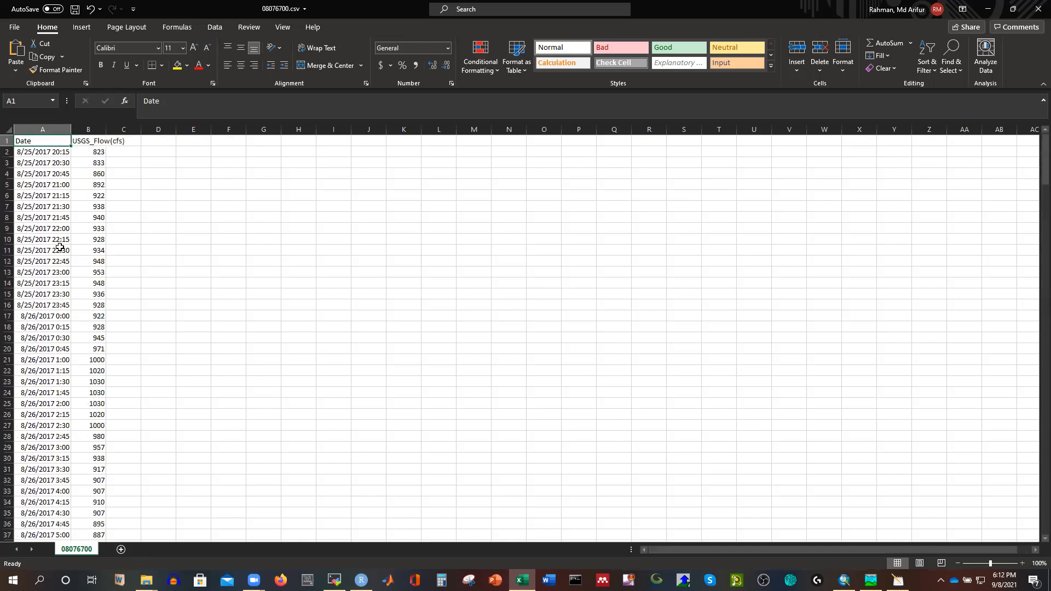
scroll(60, 267, down, 2)
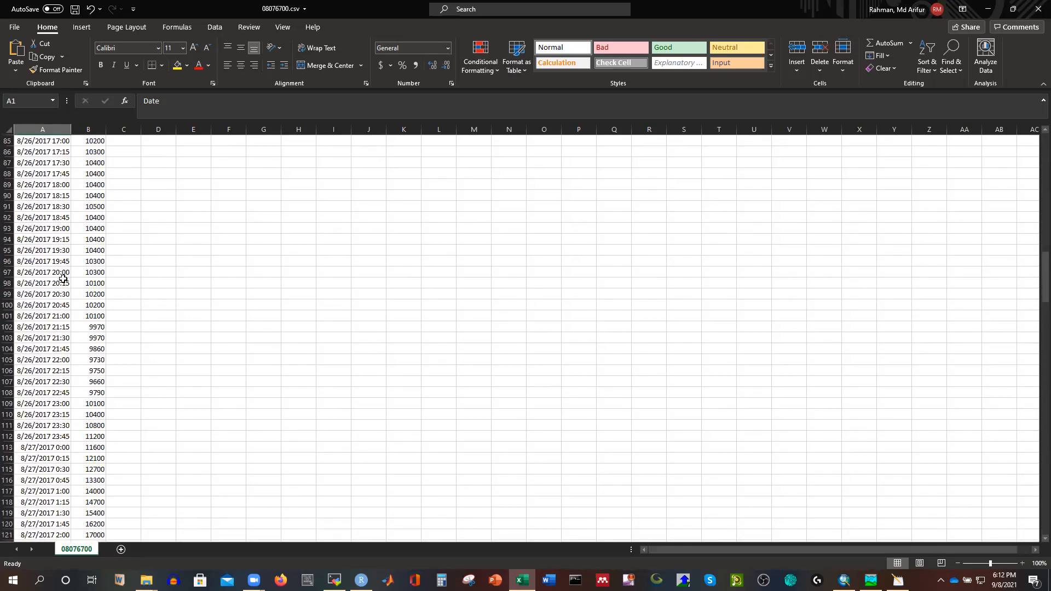
scroll(63, 272, down, 20)
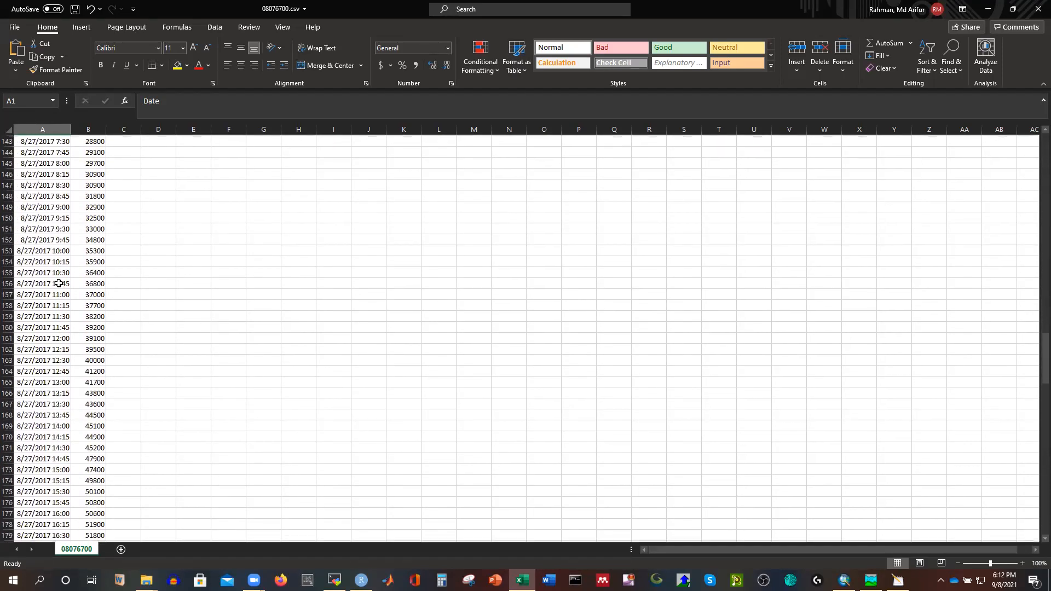
scroll(55, 288, down, 20)
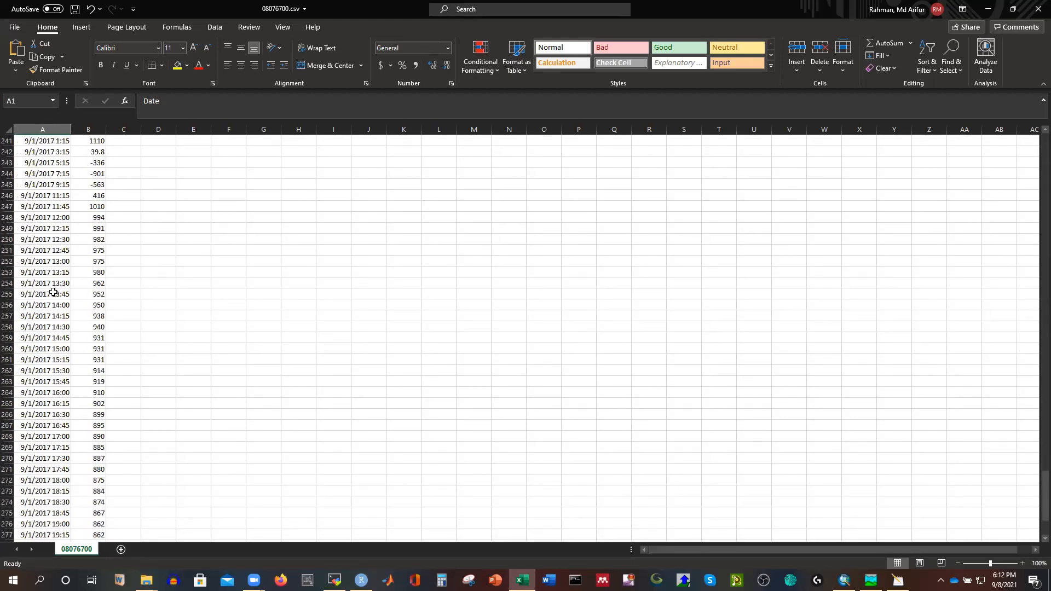
scroll(37, 228, down, 20)
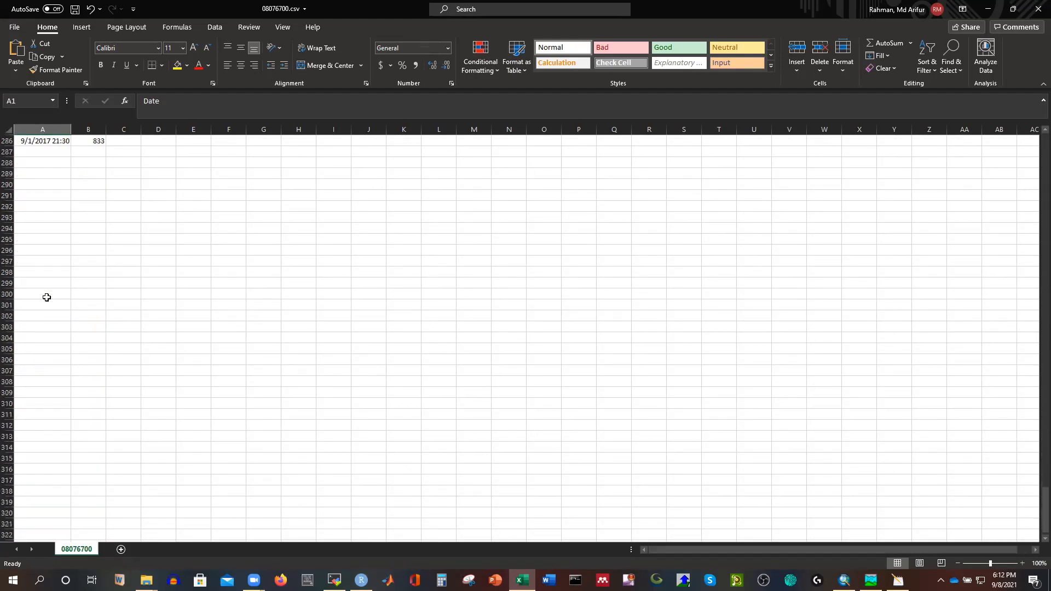
click(1038, 9)
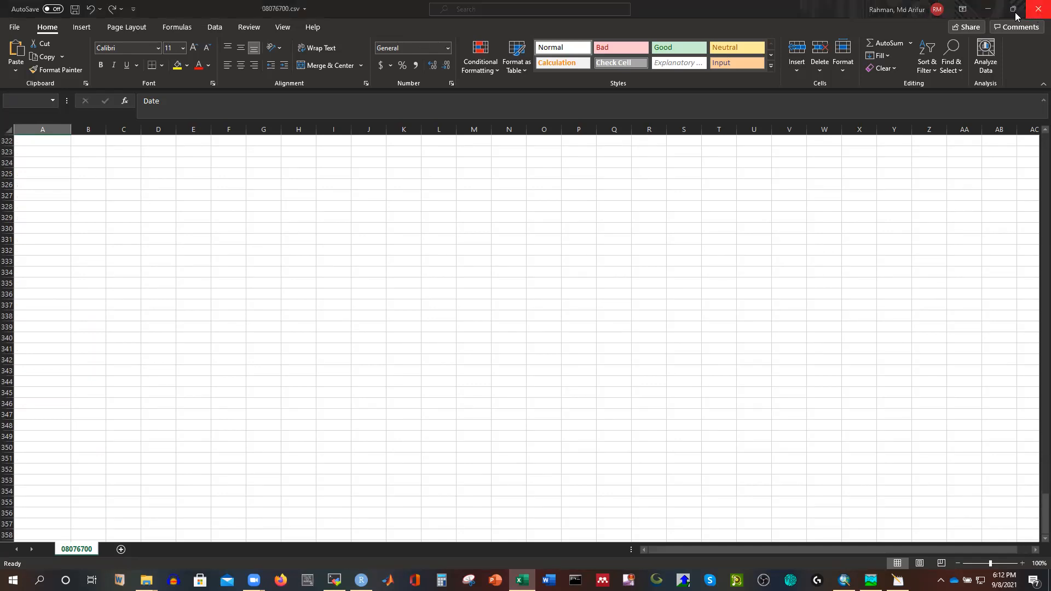
click(522, 302)
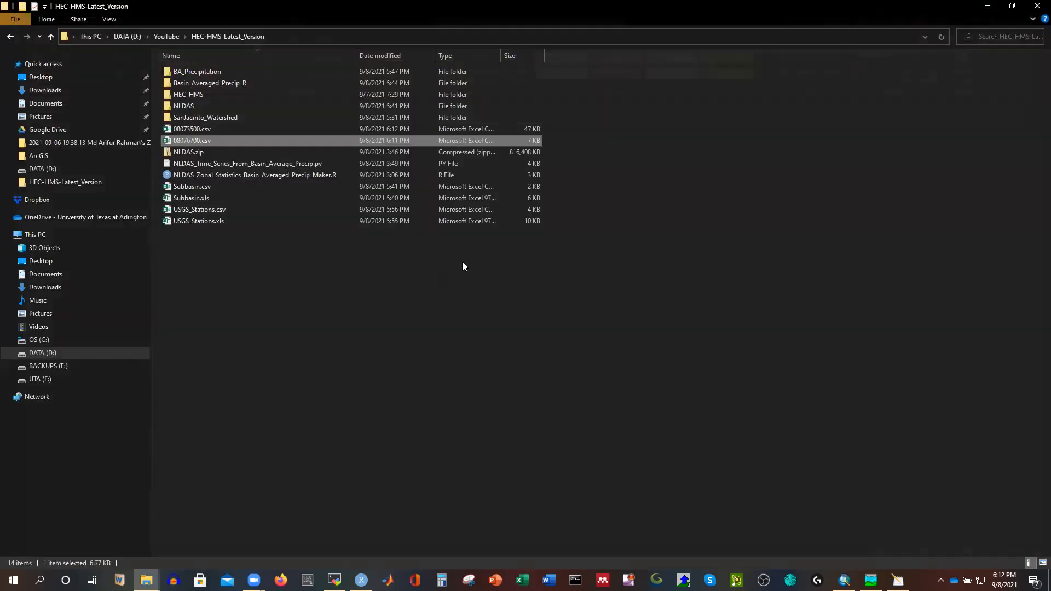
Switch to RStudio, save the NLDAS zonal statistics R script and dismiss the missing packages notice
click(362, 580)
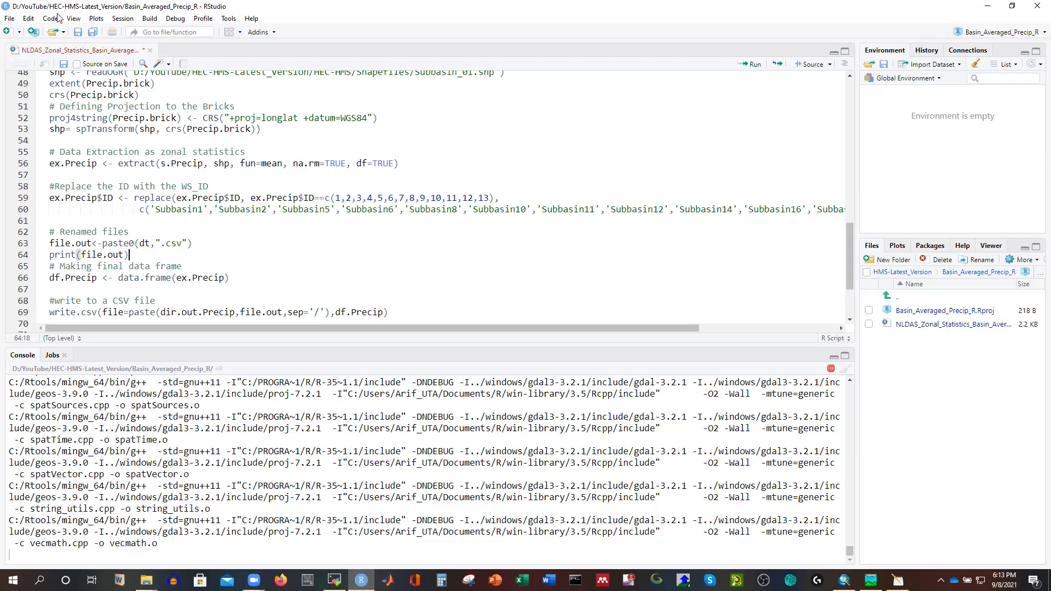
click(78, 33)
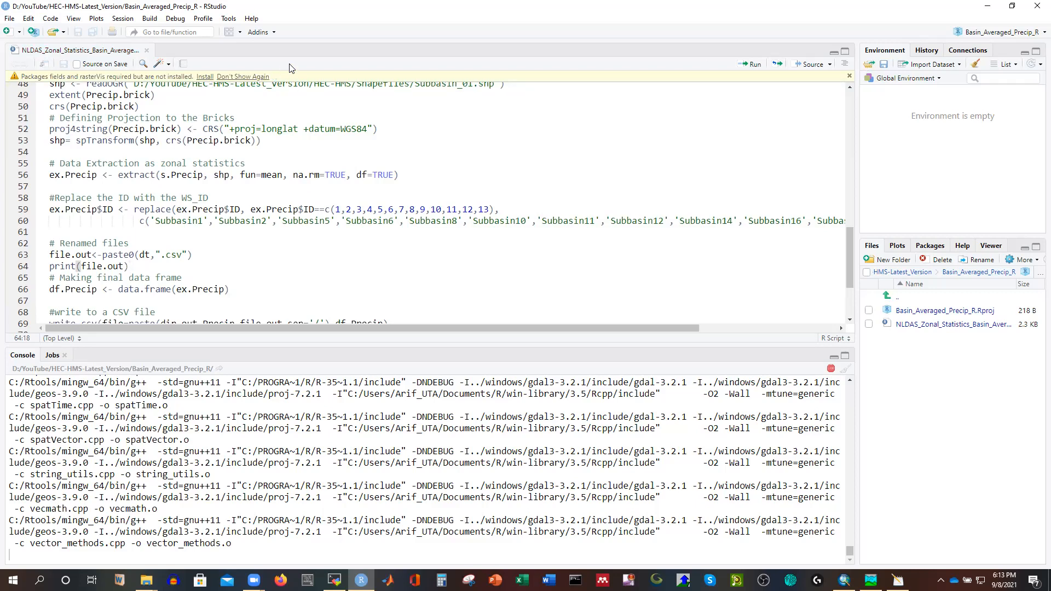
click(390, 150)
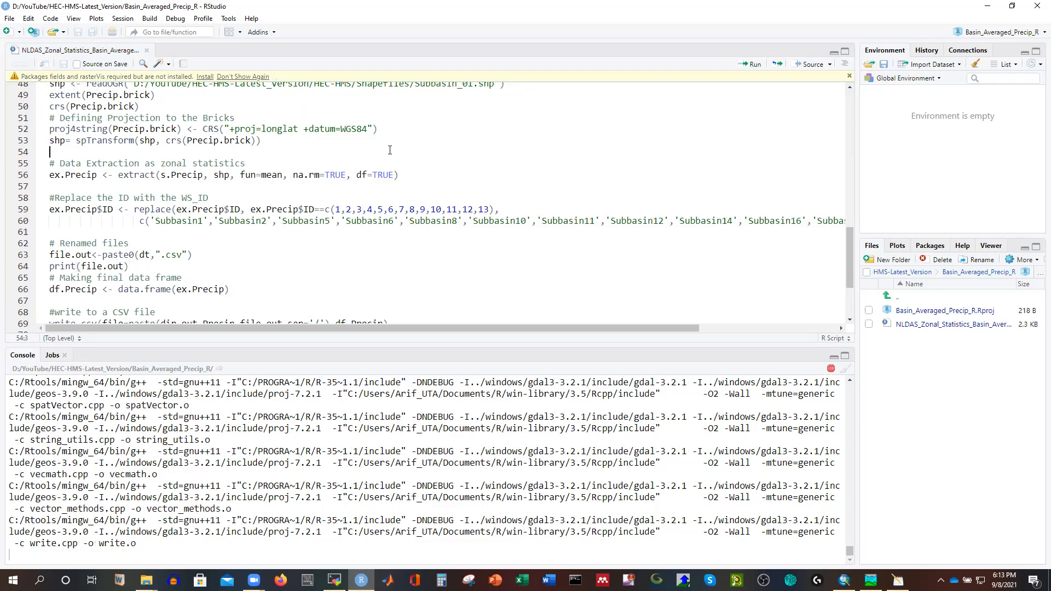
click(849, 77)
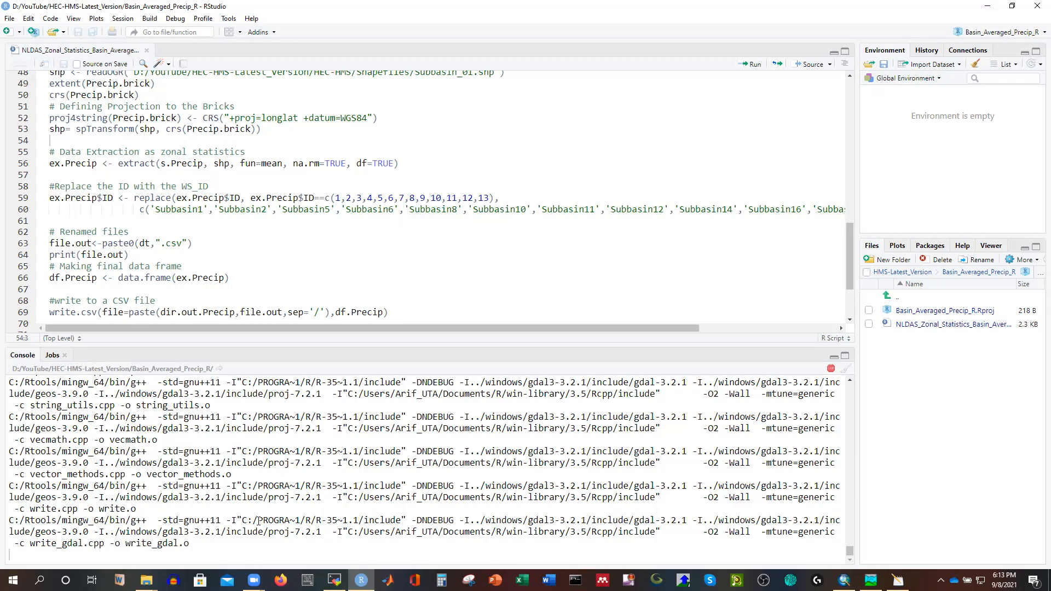
Switch to HEC-HMS and open the Time-Series Data Manager with the data type set to Discharge Gages
click(871, 581)
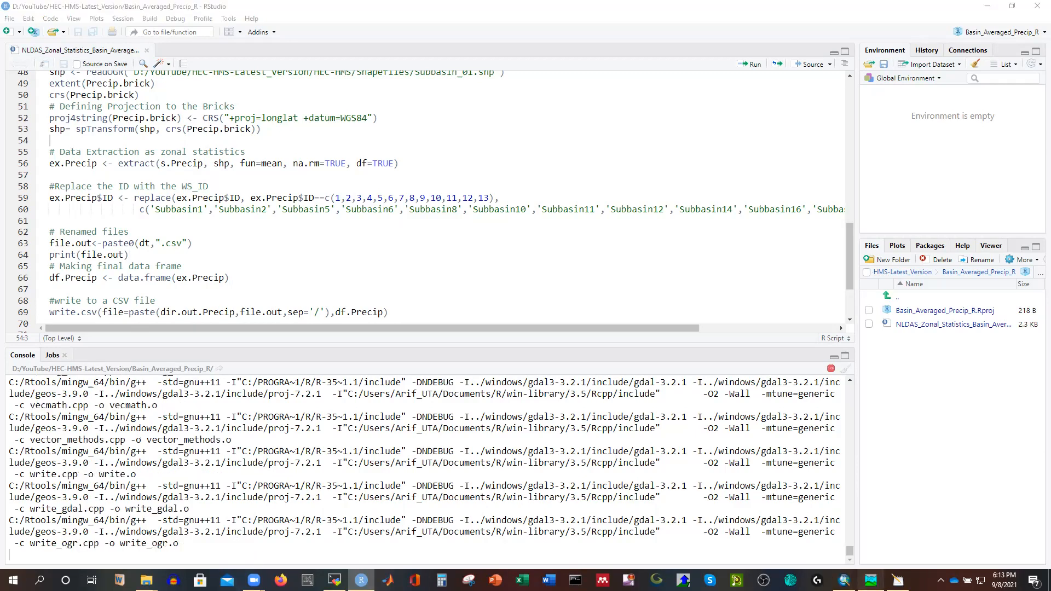
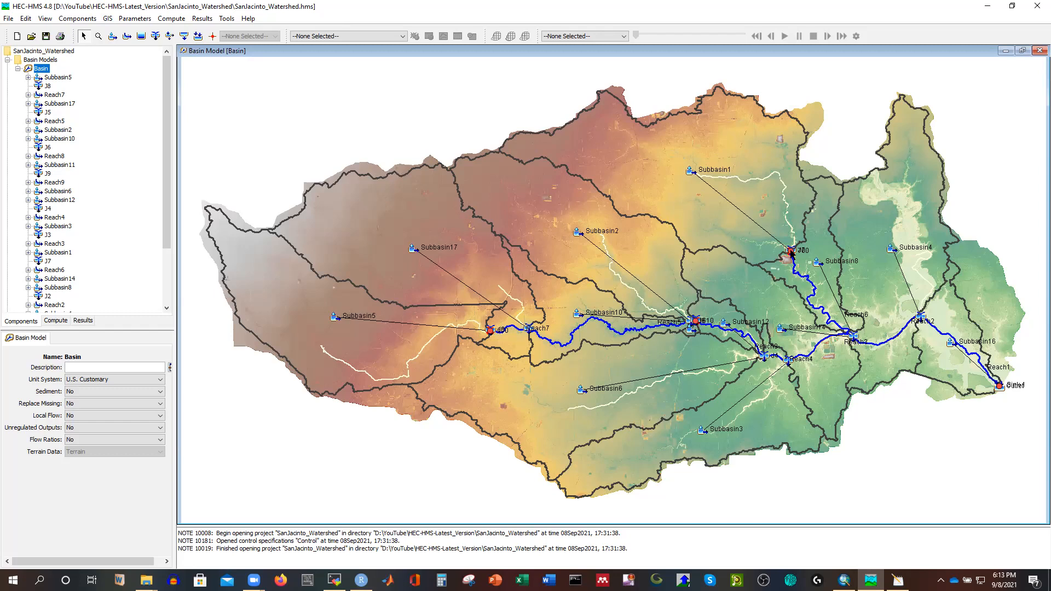
click(77, 19)
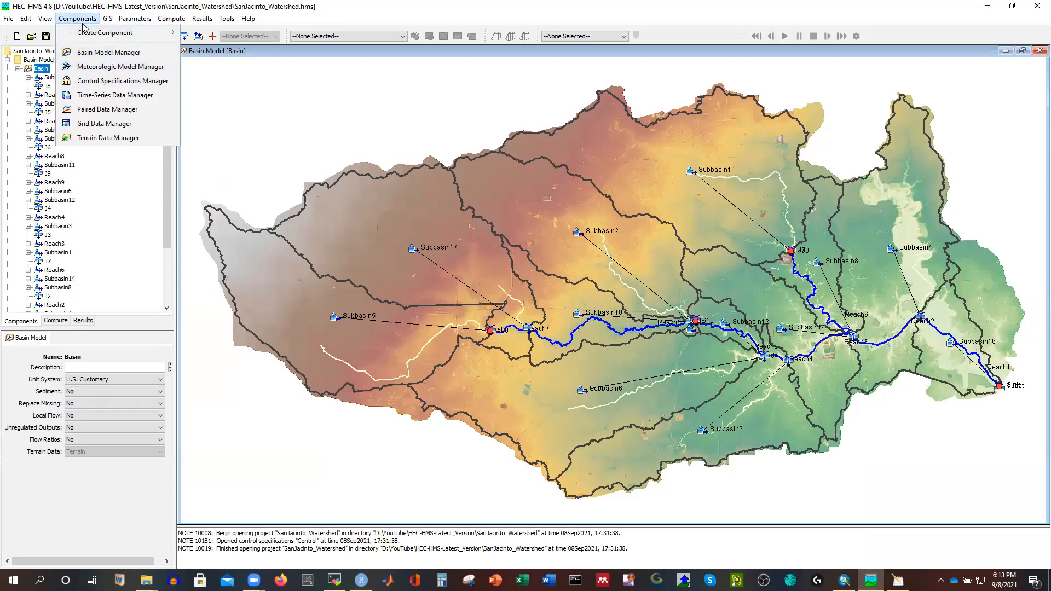
click(99, 96)
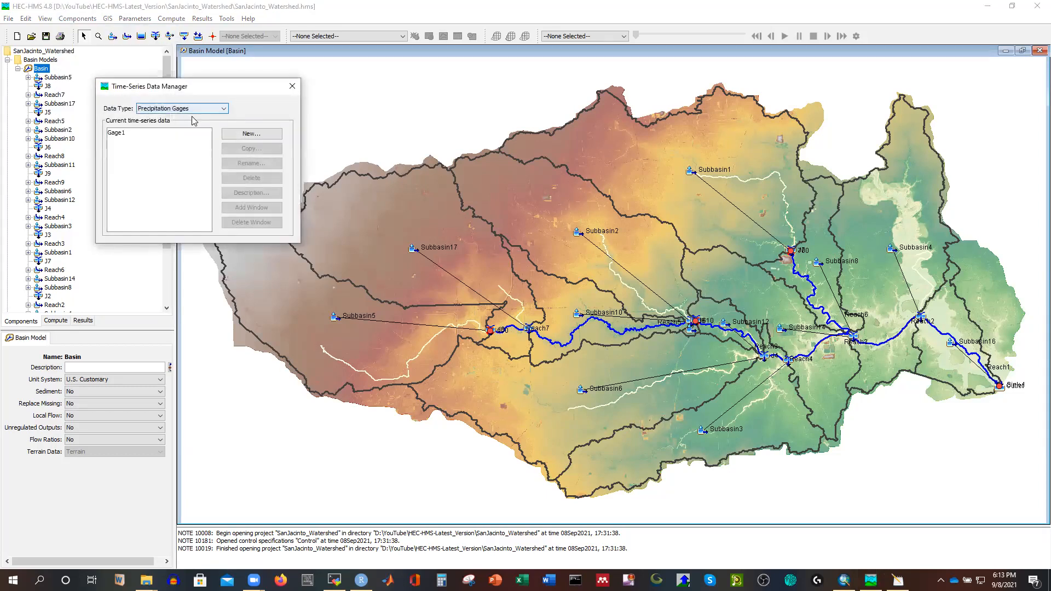
click(223, 111)
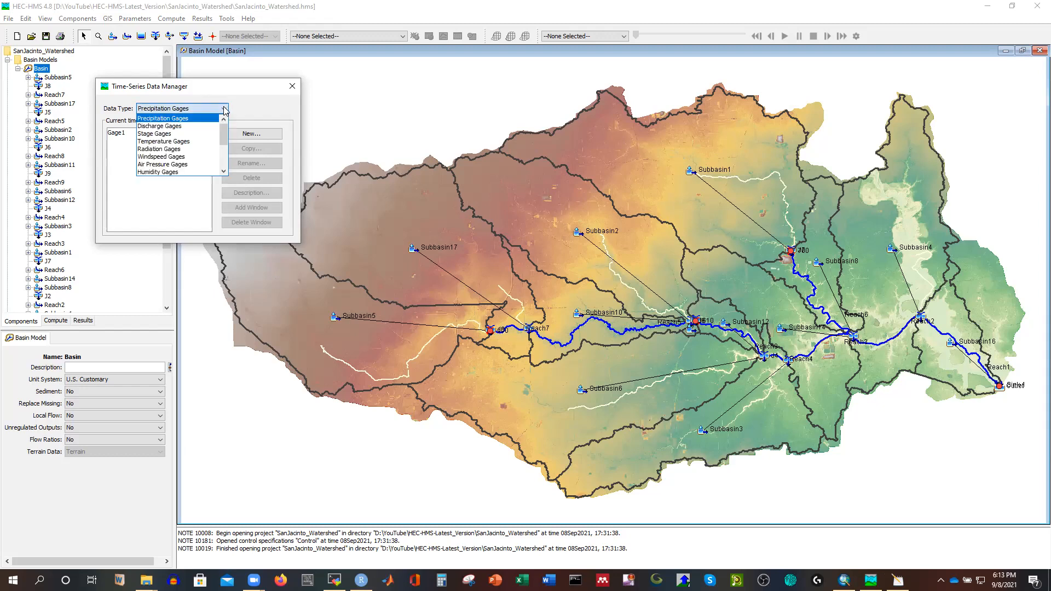
click(180, 127)
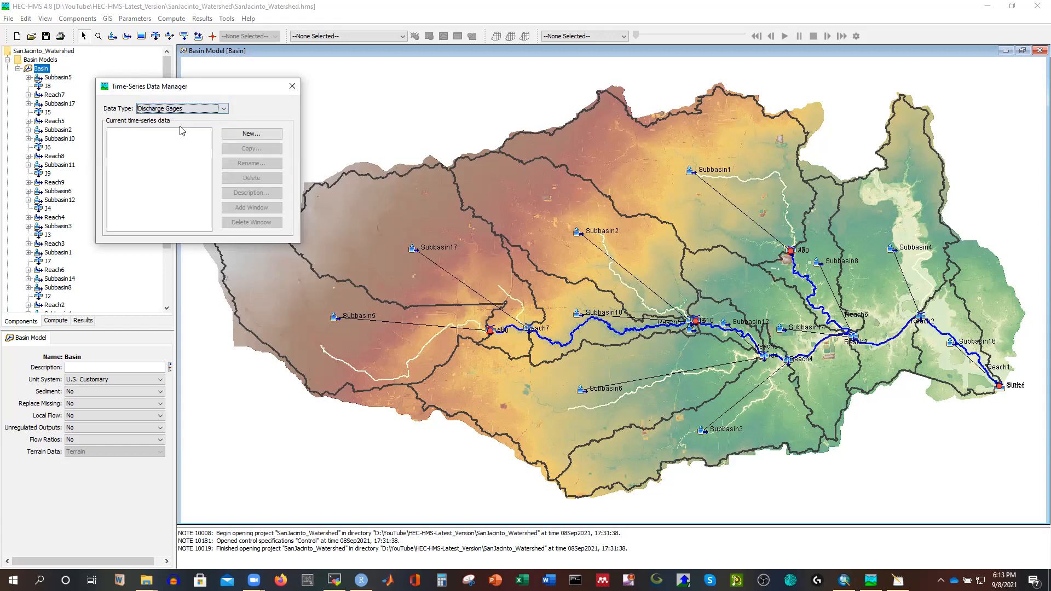
Create a discharge gage named 08073500, copying the name from the station's CSV file in the HEC-HMS-Latest_Version folder
click(252, 134)
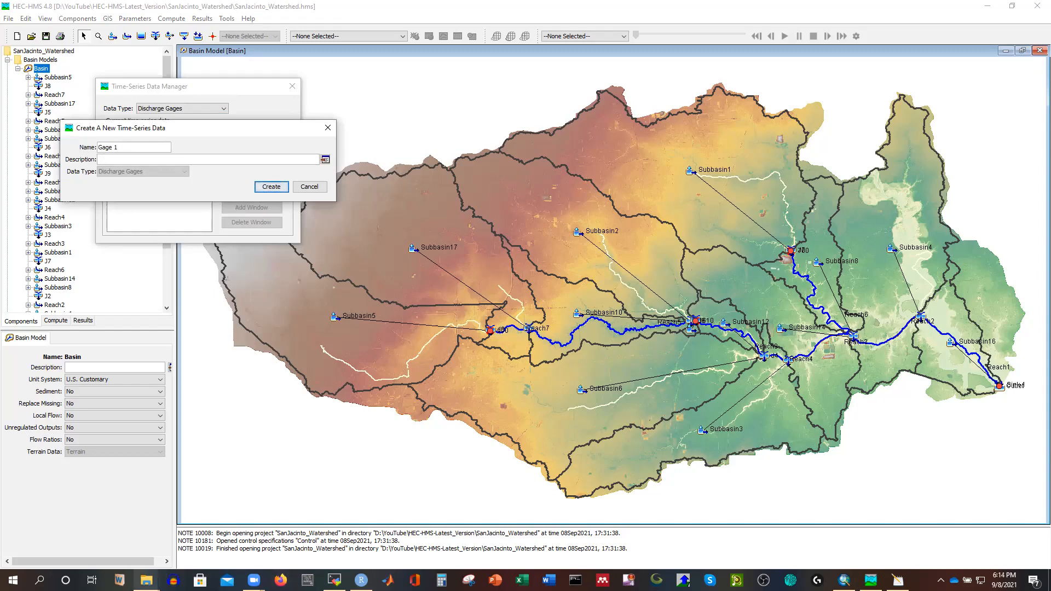
mouse_move(146, 580)
click(192, 542)
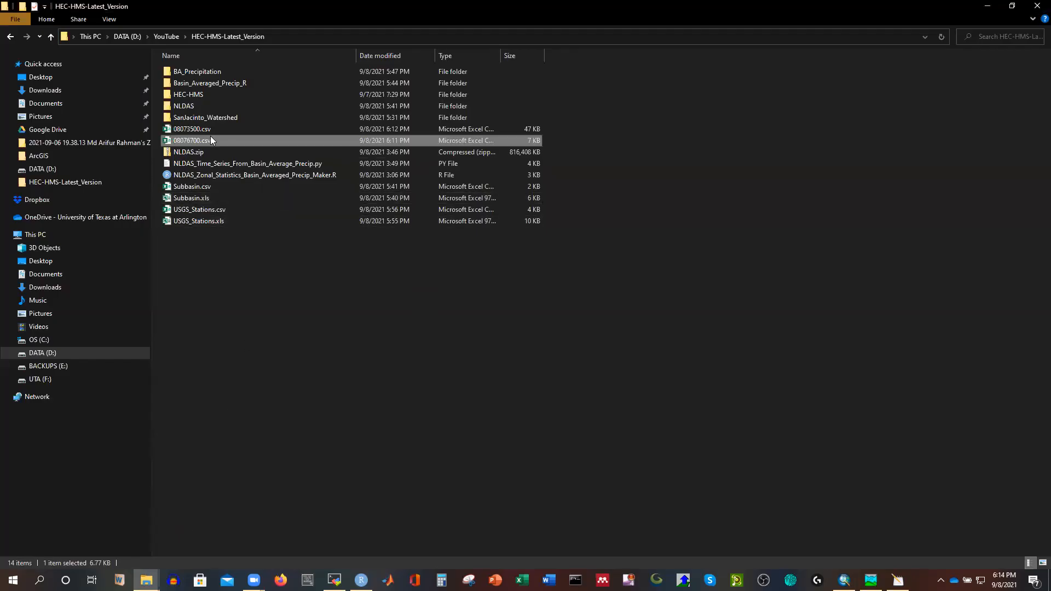
right_click(187, 129)
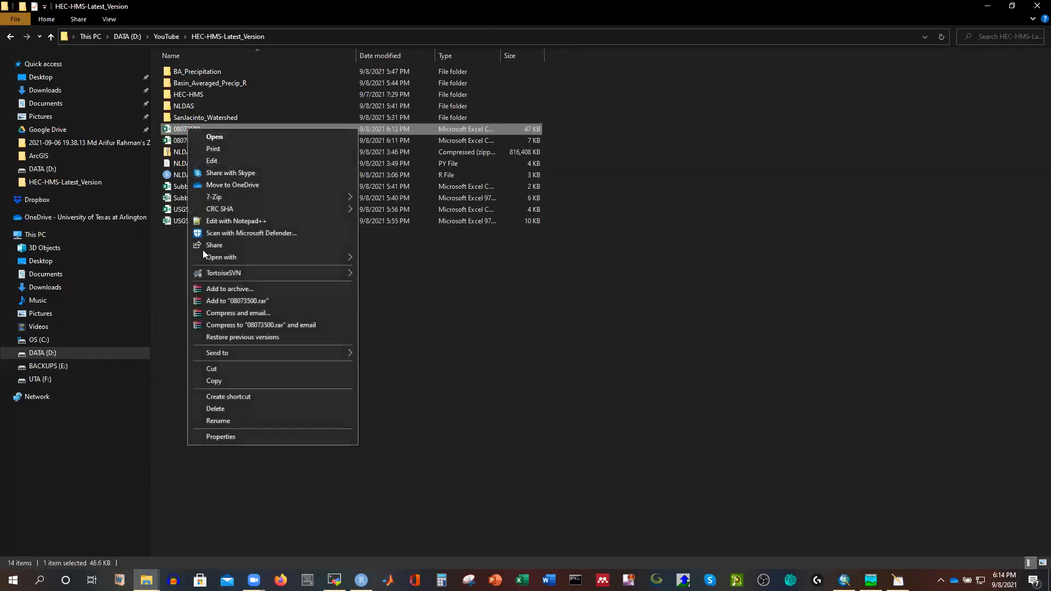
click(218, 422)
key(ctrl+c)
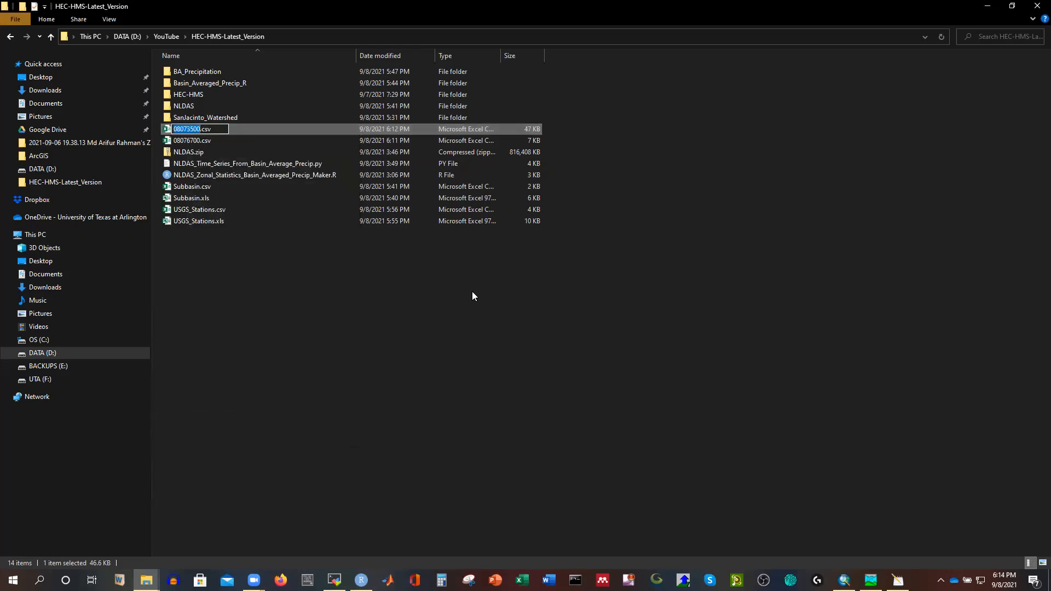
click(472, 291)
key(alt+Tab)
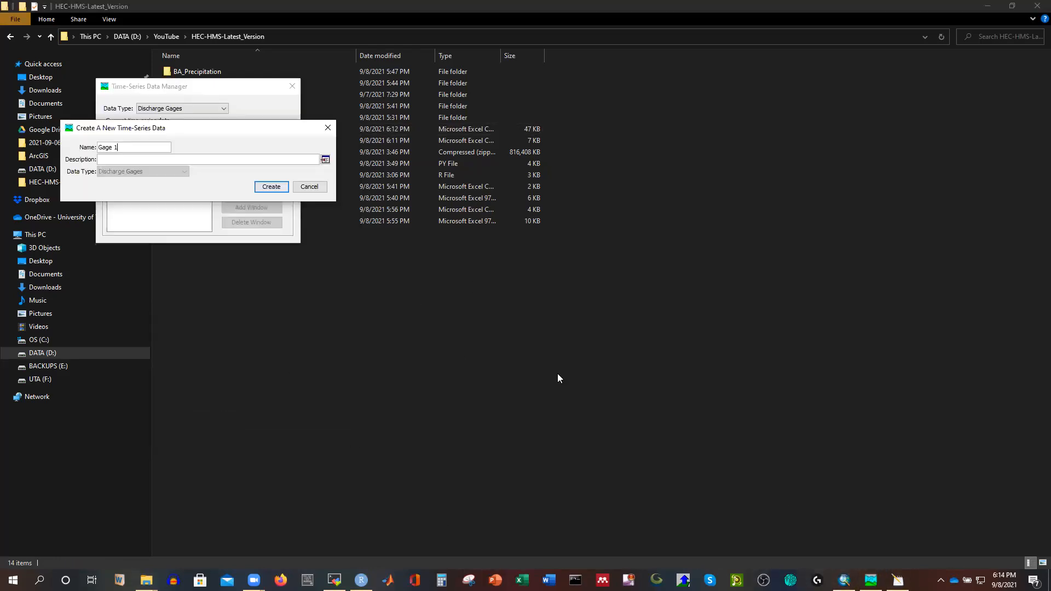
triple_click(141, 148)
key(ctrl+v)
click(274, 186)
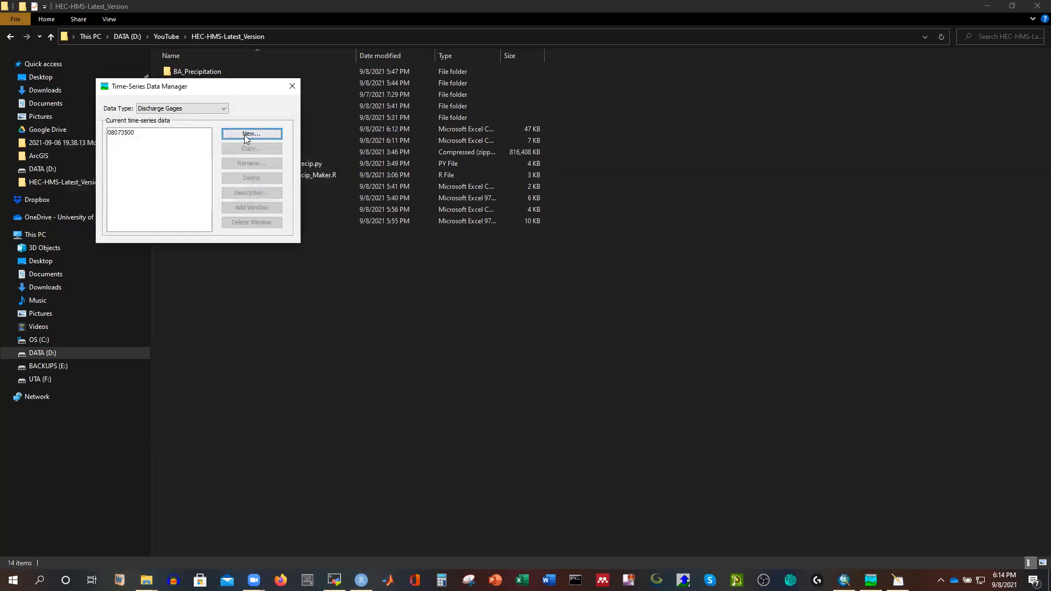
Create a second discharge gage named 08076700, copying the name from the station's CSV file, and close the Time-Series Data Manager
click(245, 135)
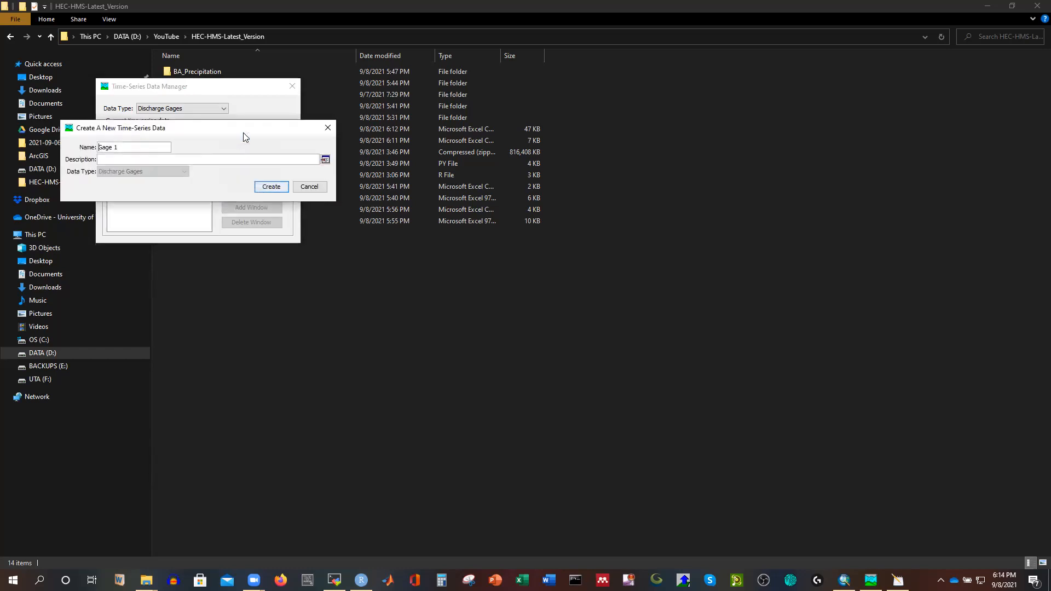
mouse_move(146, 580)
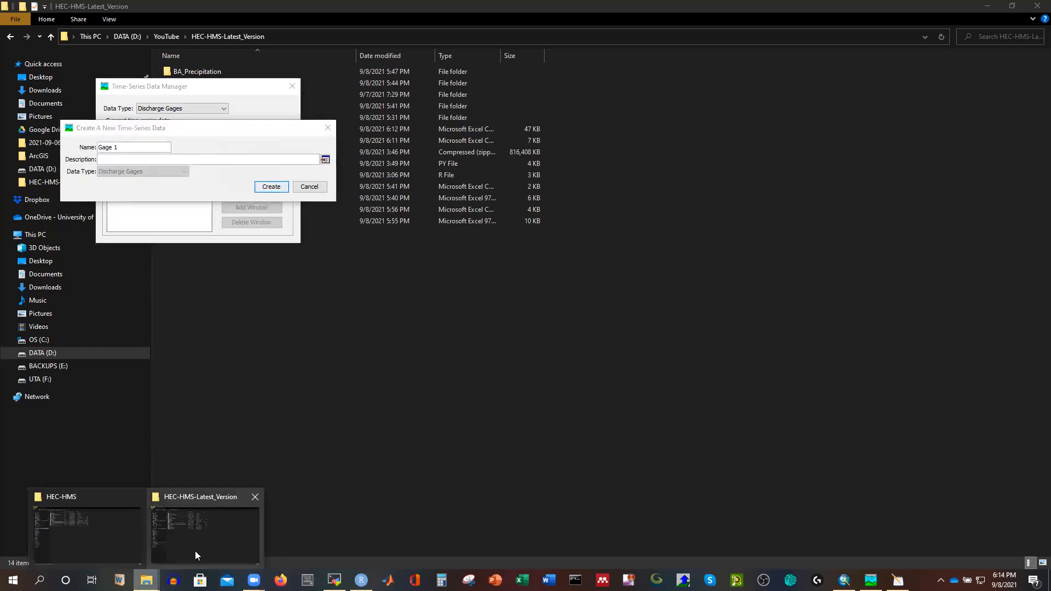
click(195, 551)
right_click(197, 140)
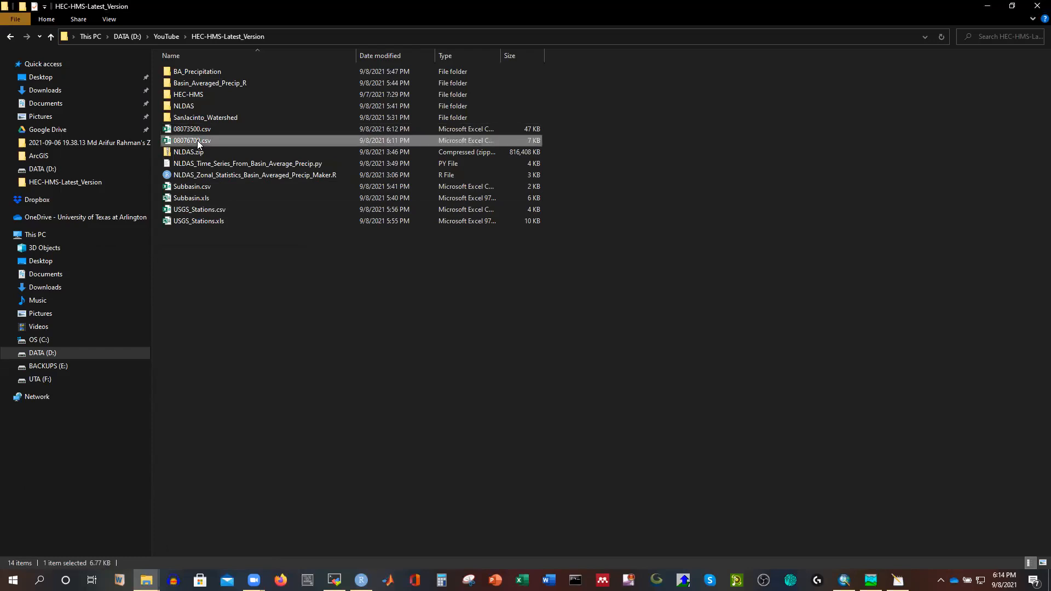
click(227, 433)
key(ctrl+c)
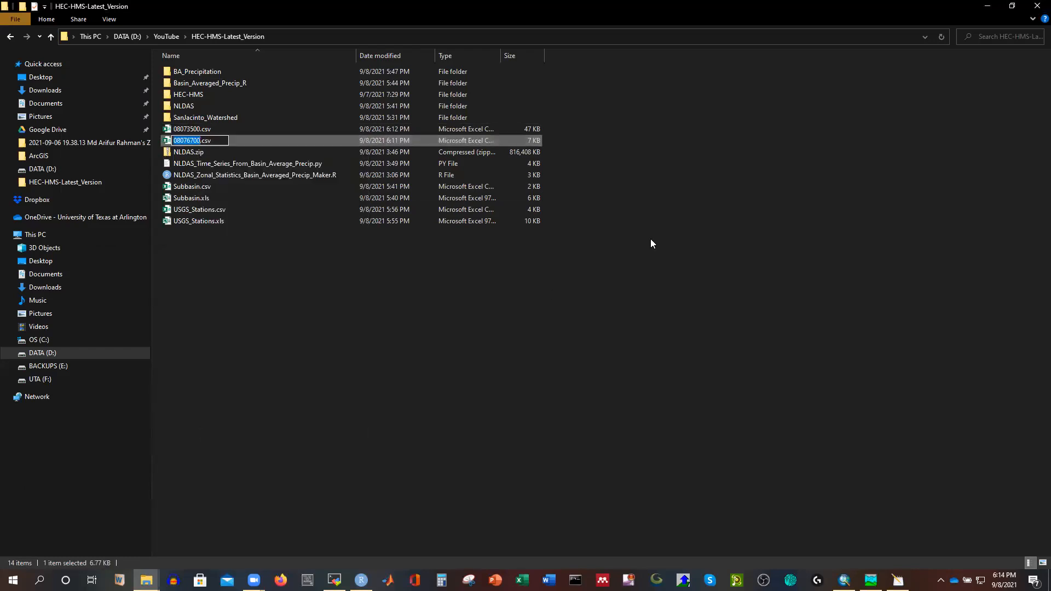
click(651, 238)
click(870, 580)
triple_click(137, 146)
key(ctrl+v)
click(272, 186)
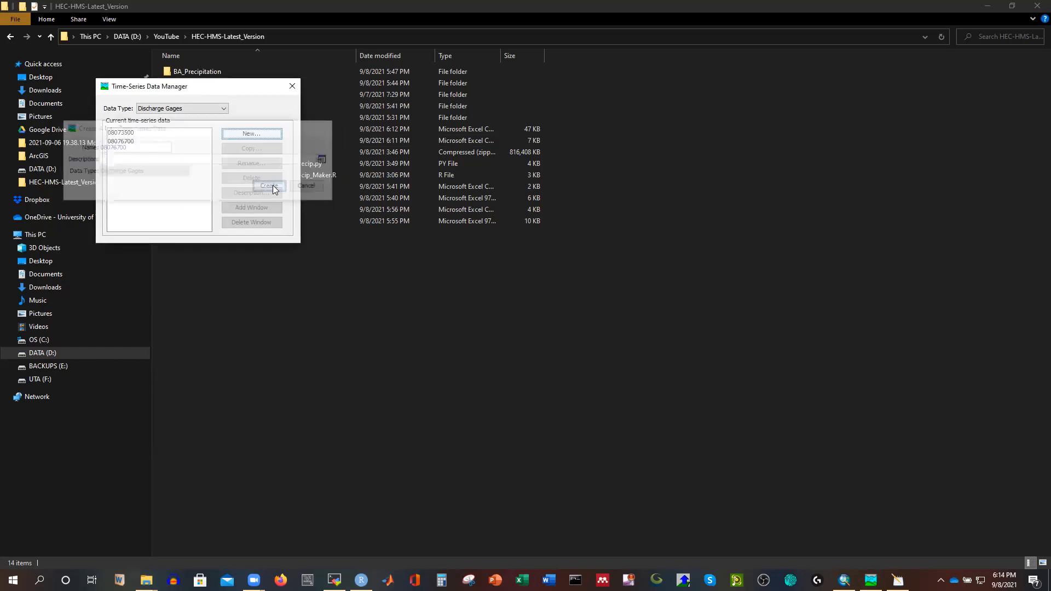
click(292, 86)
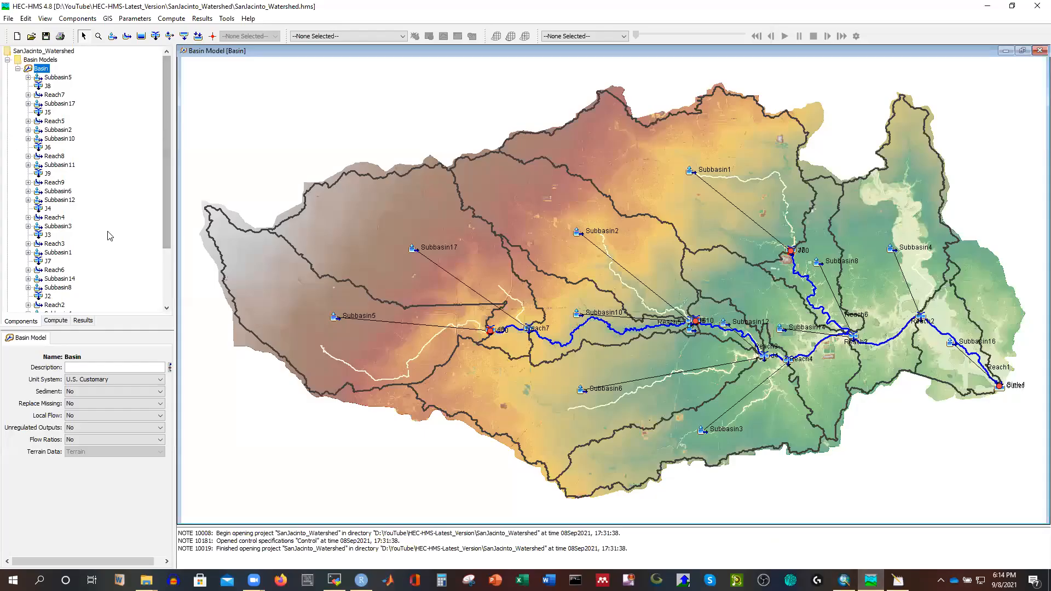
Set the time window of discharge gage 08073500 from 22Aug2017, 00:00 to 11Sep2017, 23:45 and show its data table
scroll(109, 233, down, 1)
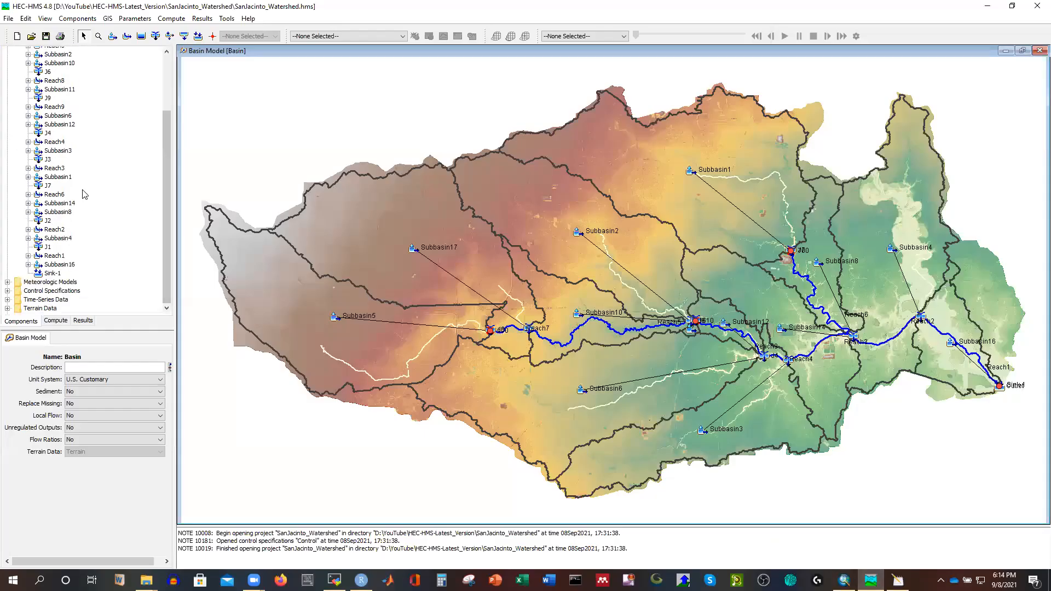
double_click(46, 300)
double_click(54, 300)
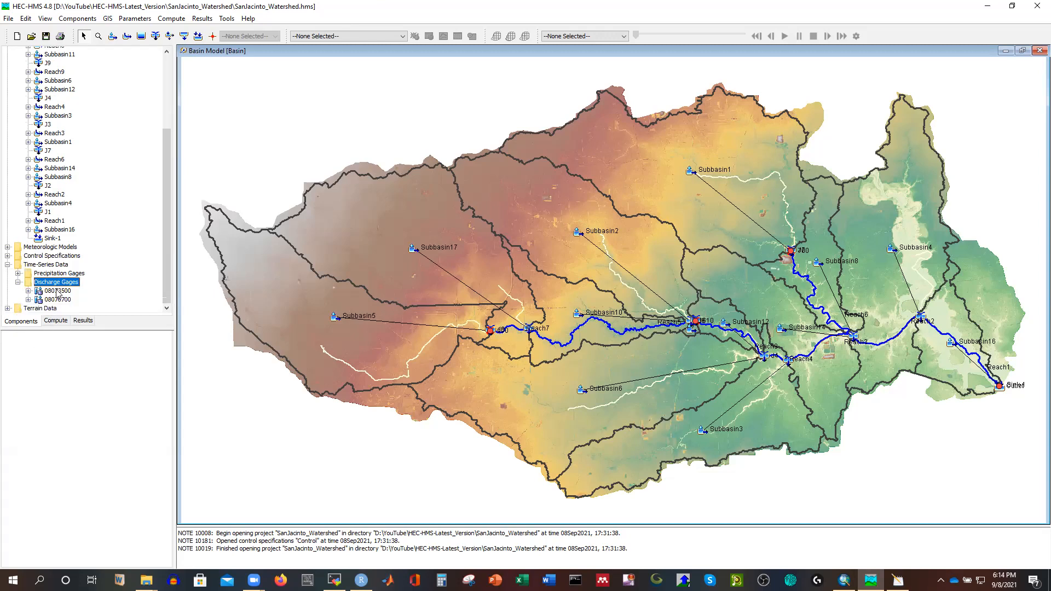
double_click(58, 291)
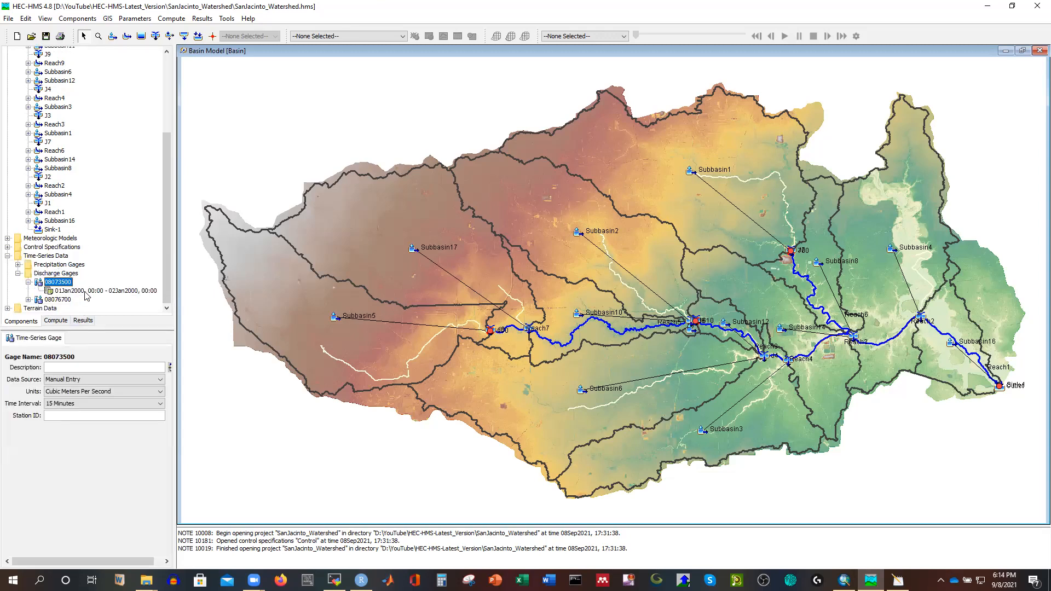
click(86, 293)
double_click(113, 367)
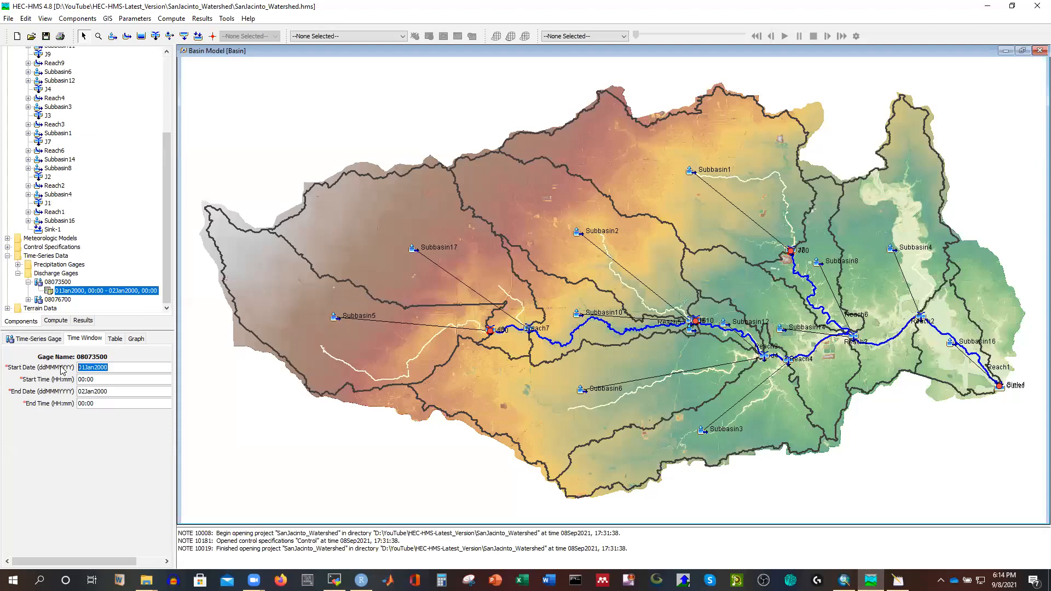
text(22)
double_click(124, 389)
text(11)
click(114, 340)
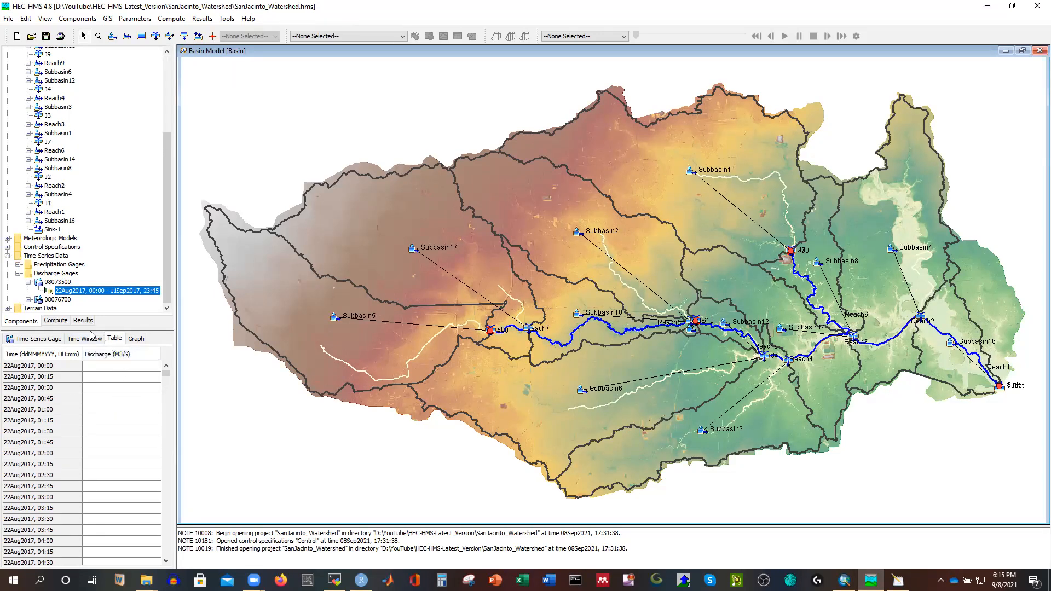
Change the units of gage 08073500 to Cubic Feet Per Second and reopen the table of its time window
click(59, 282)
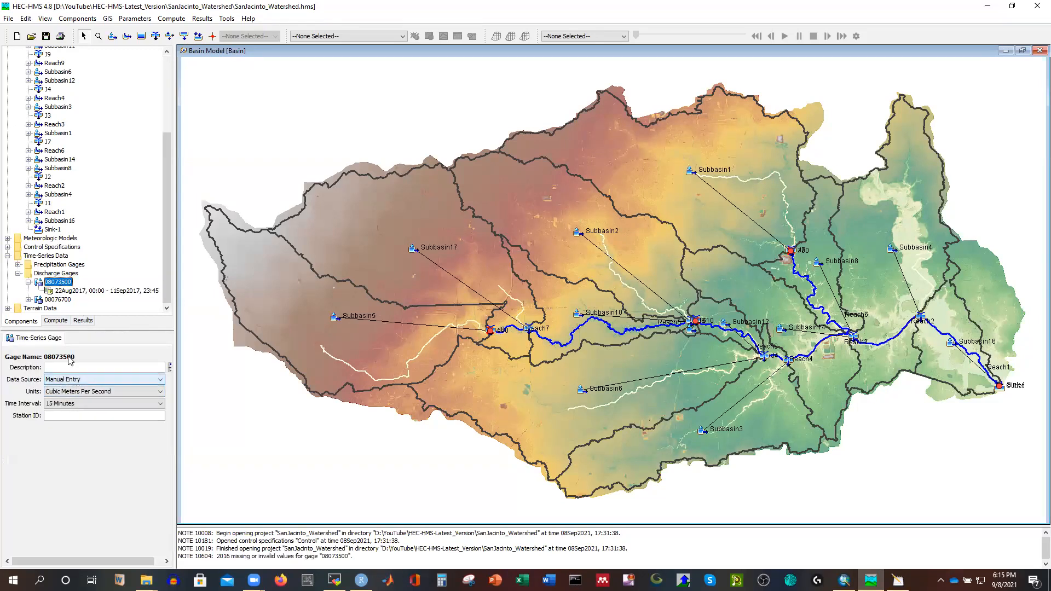
click(75, 394)
click(80, 412)
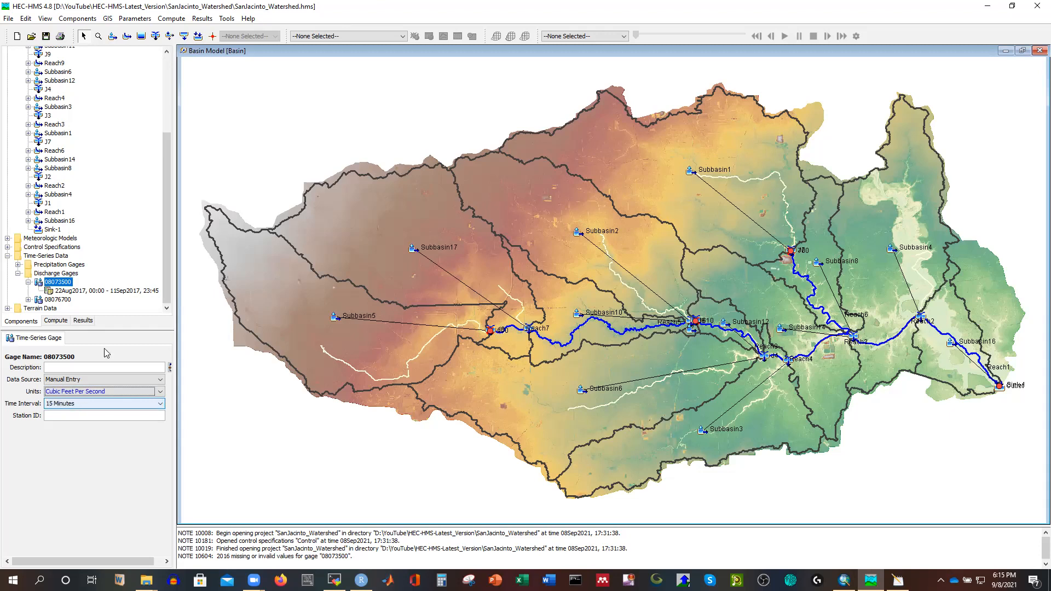
click(92, 293)
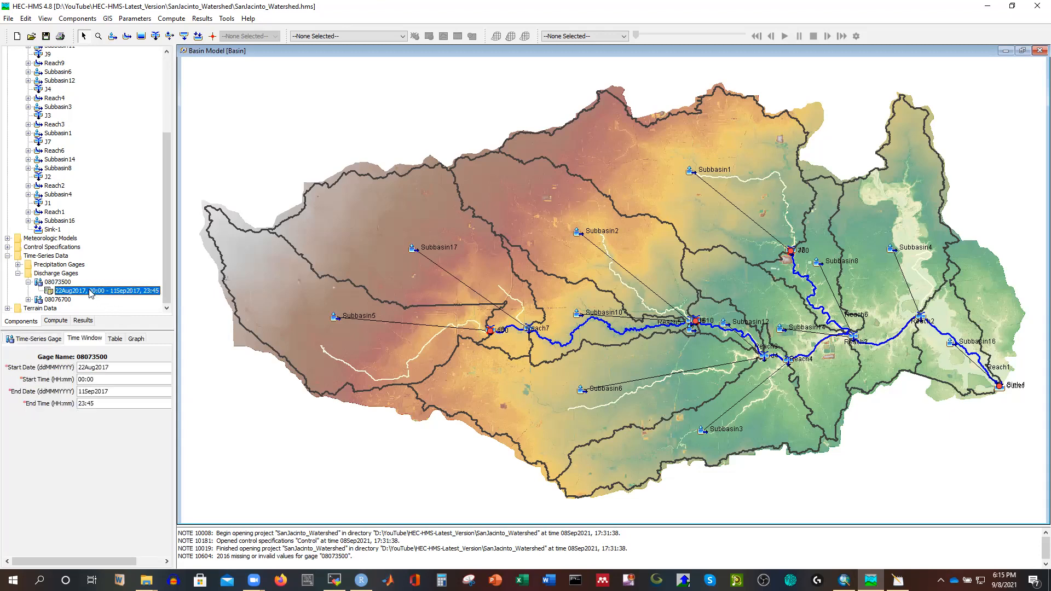
click(114, 339)
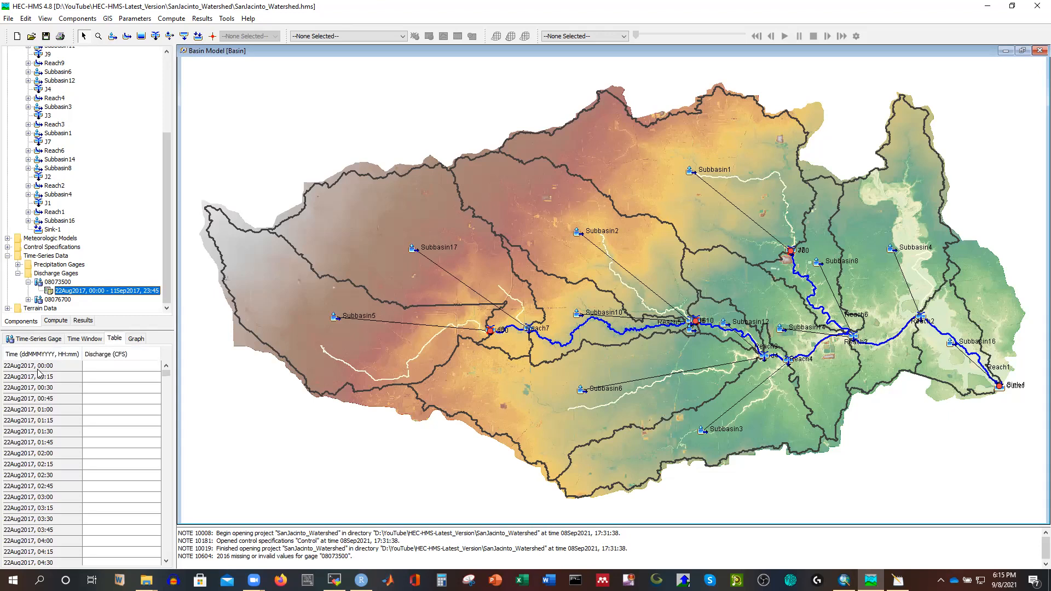
mouse_move(166, 375)
mouse_down()
mouse_move(159, 427)
mouse_move(164, 375)
mouse_up()
Open 08073500.csv from the HEC-HMS-Latest_Version folder in Excel and select the first flow value
mouse_move(146, 579)
click(219, 538)
double_click(189, 129)
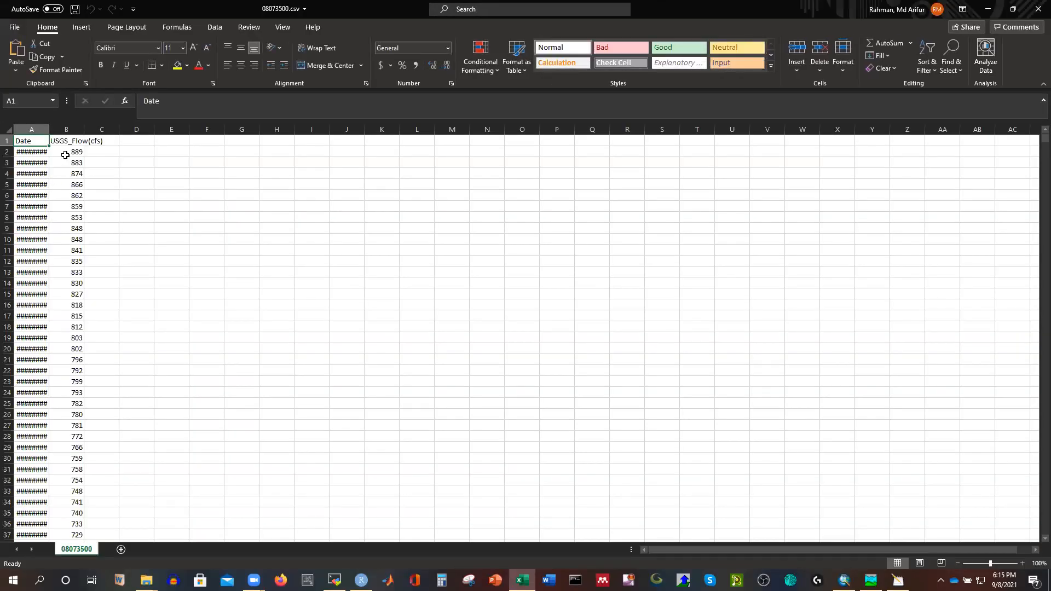
click(70, 151)
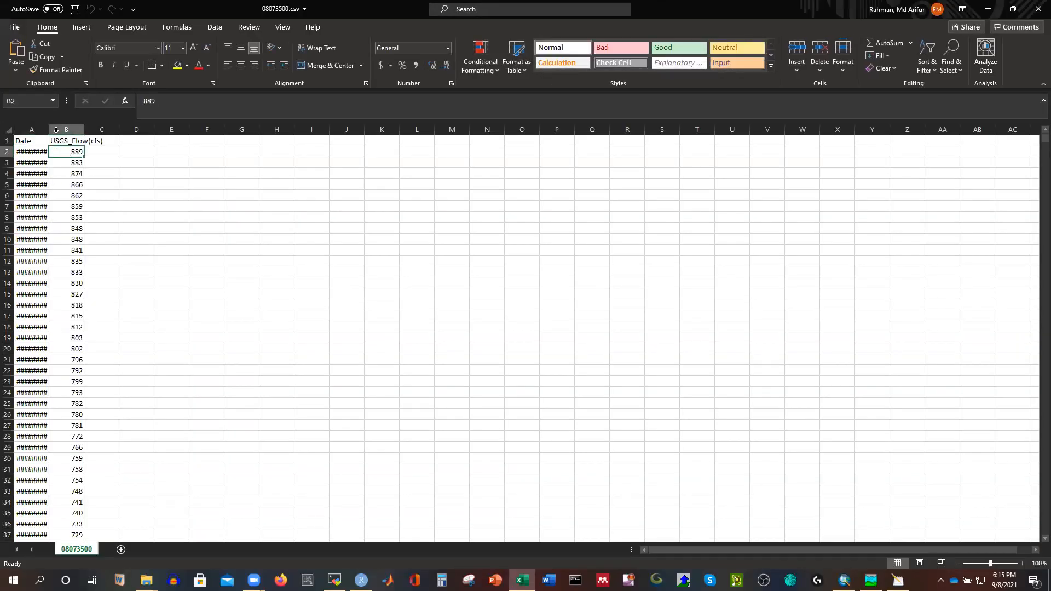
double_click(49, 128)
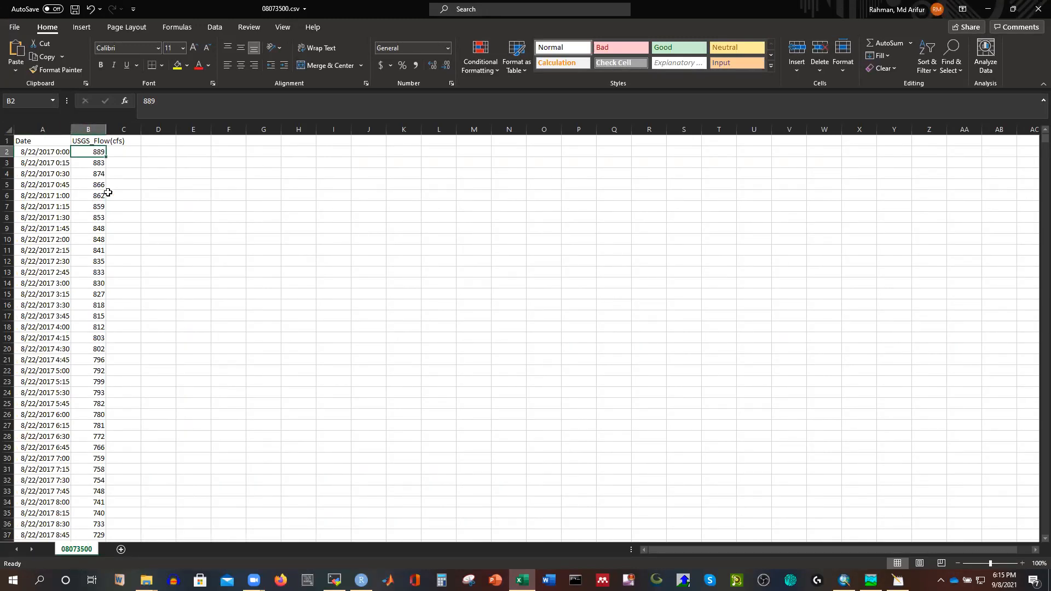
key(ctrl+shift+Down)
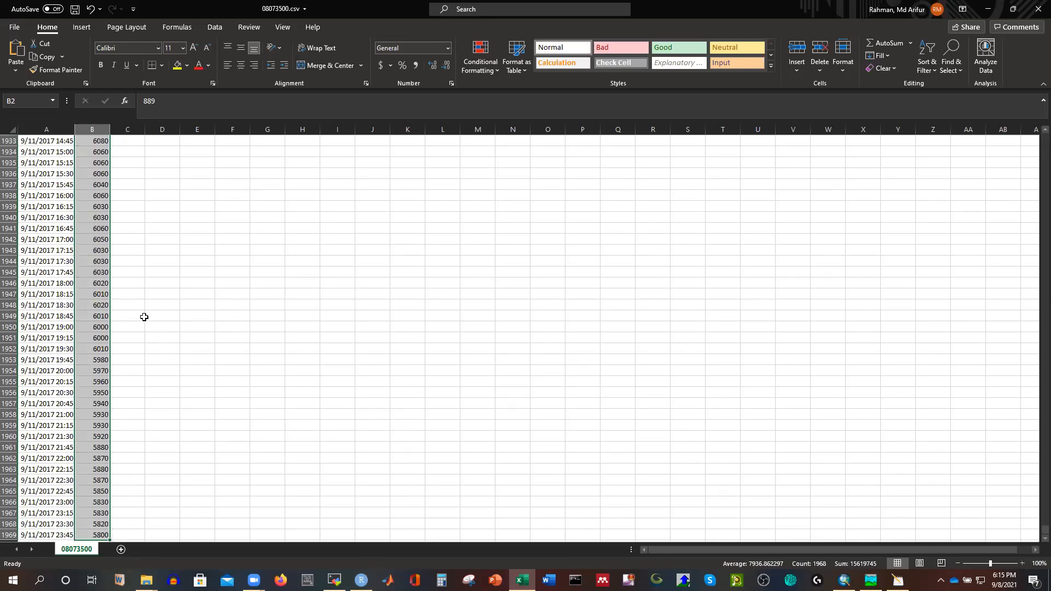
key(ctrl+z)
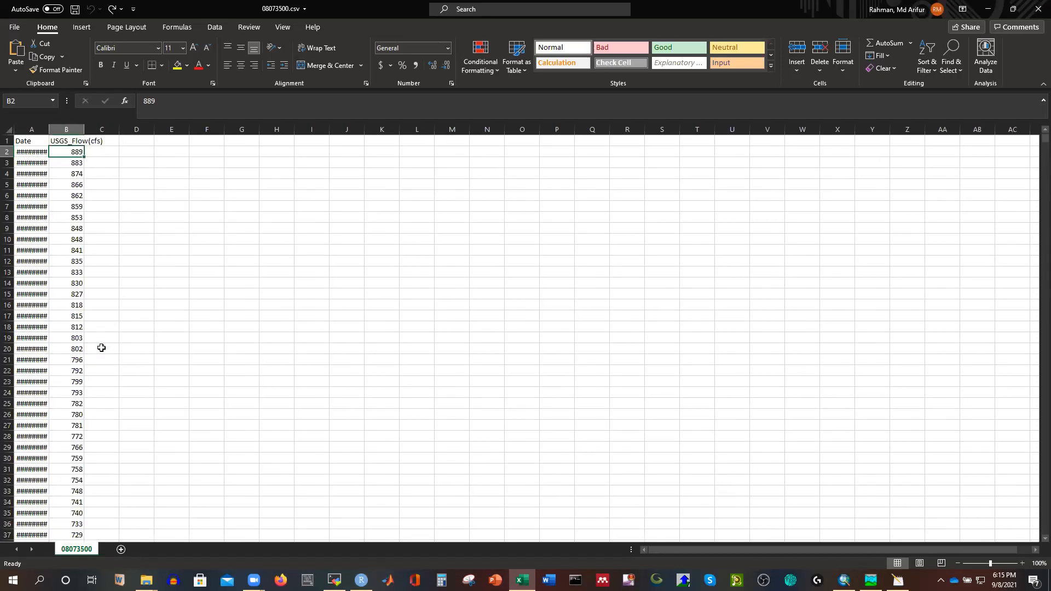
click(217, 293)
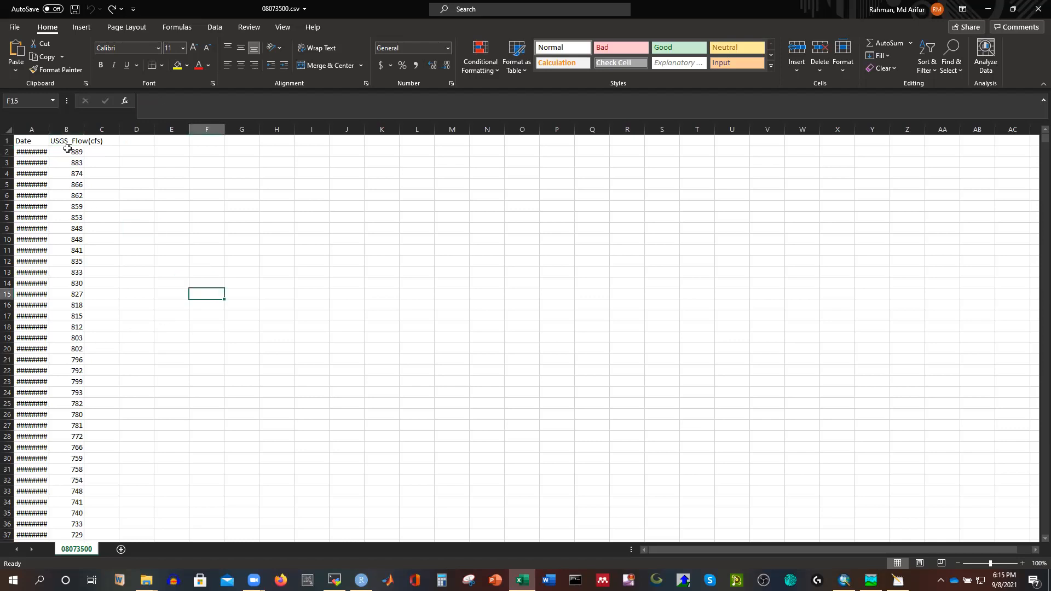
Copy all USGS flow values from B2 down and paste them into gage 08073500's discharge table in HEC-HMS, starting at 22Aug2017, 00:00
click(67, 150)
key(ctrl+shift+Down)
key(ctrl+c)
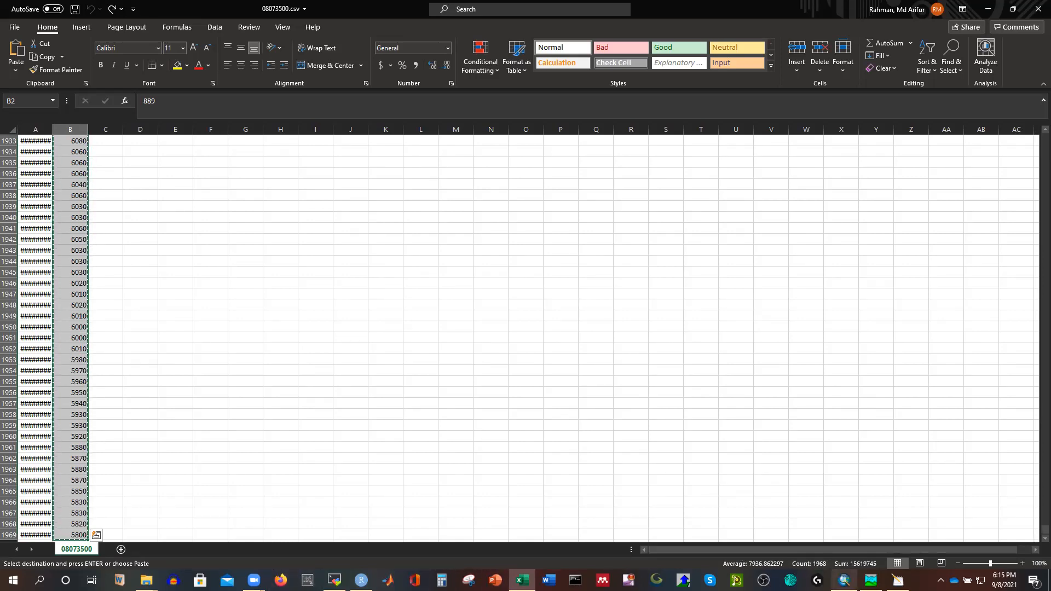
click(871, 580)
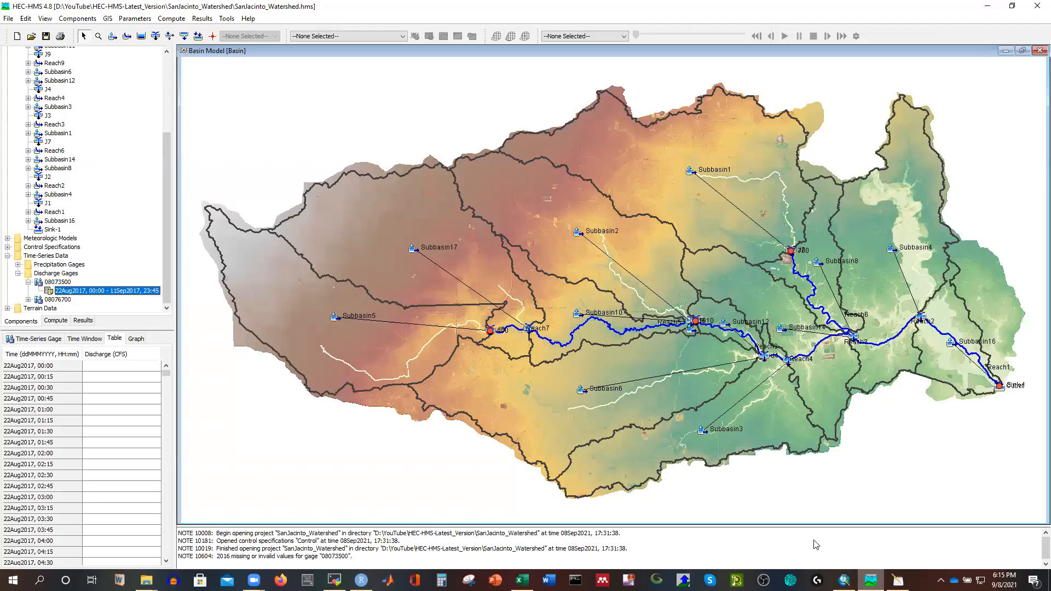
click(115, 367)
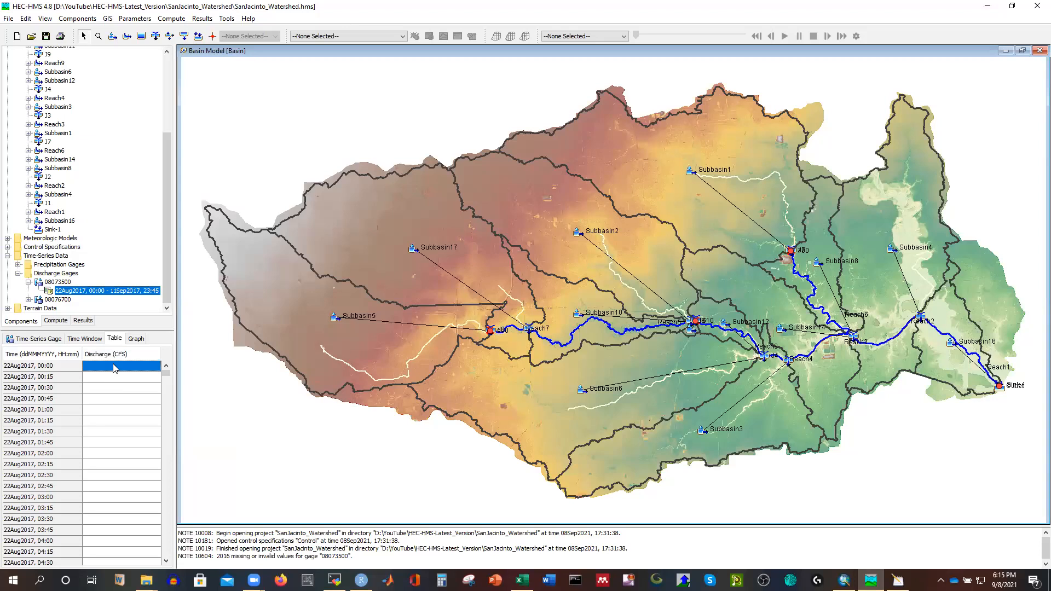
key(ctrl+v)
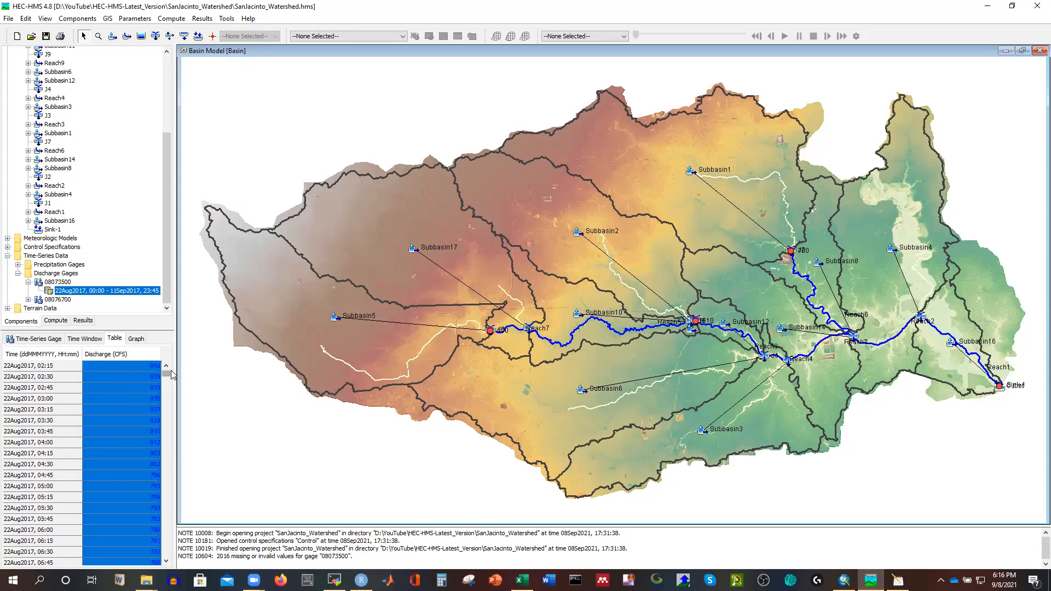
Examine the pasted discharge values from the beginning to the end of the time window
drag(165, 373, 164, 548)
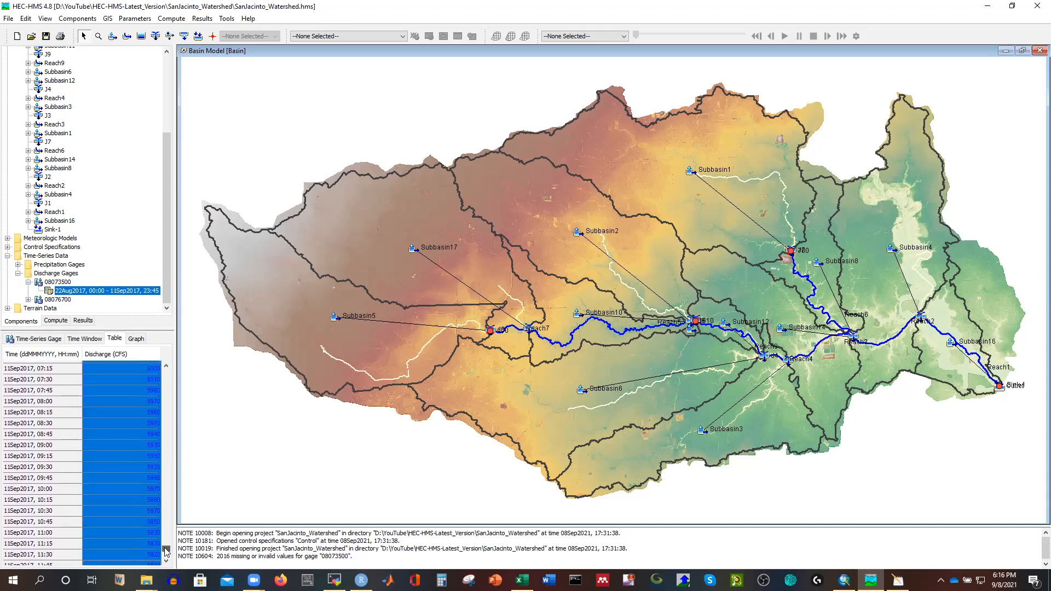
scroll(103, 500, down, 3)
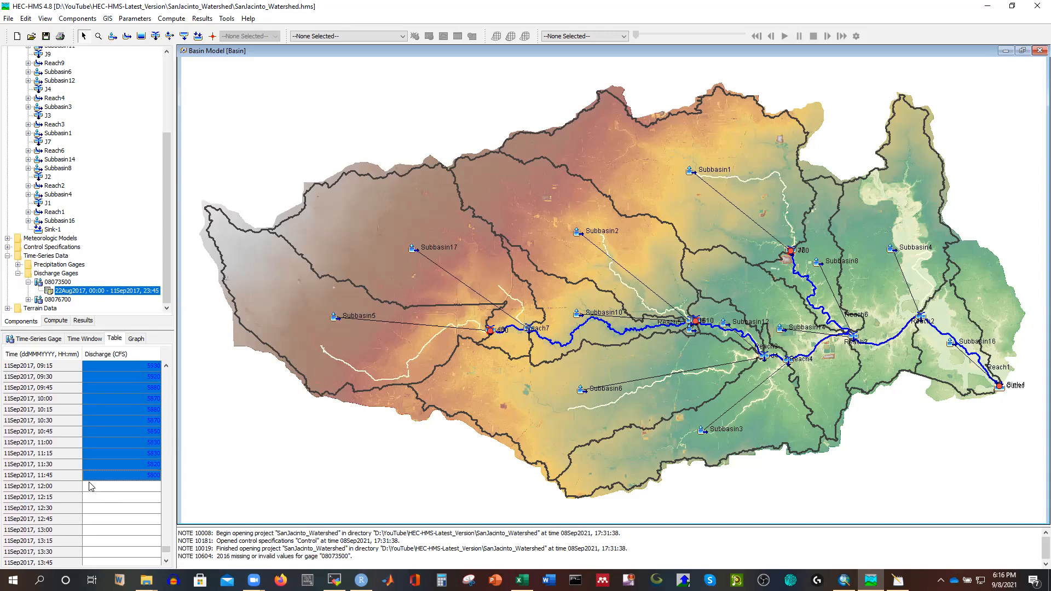
scroll(93, 482, up, 20)
drag(165, 543, 165, 373)
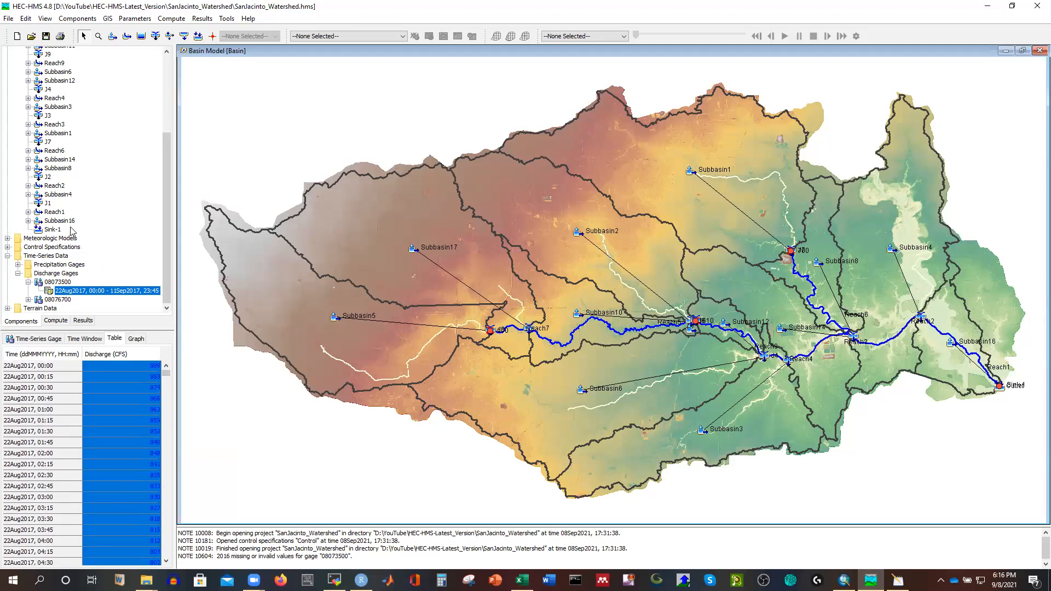
scroll(141, 409, down, 20)
scroll(140, 406, down, 20)
scroll(137, 410, down, 20)
View the discharge graph of gage 08073500 and inspect the last filled and first empty rows of its table
click(135, 339)
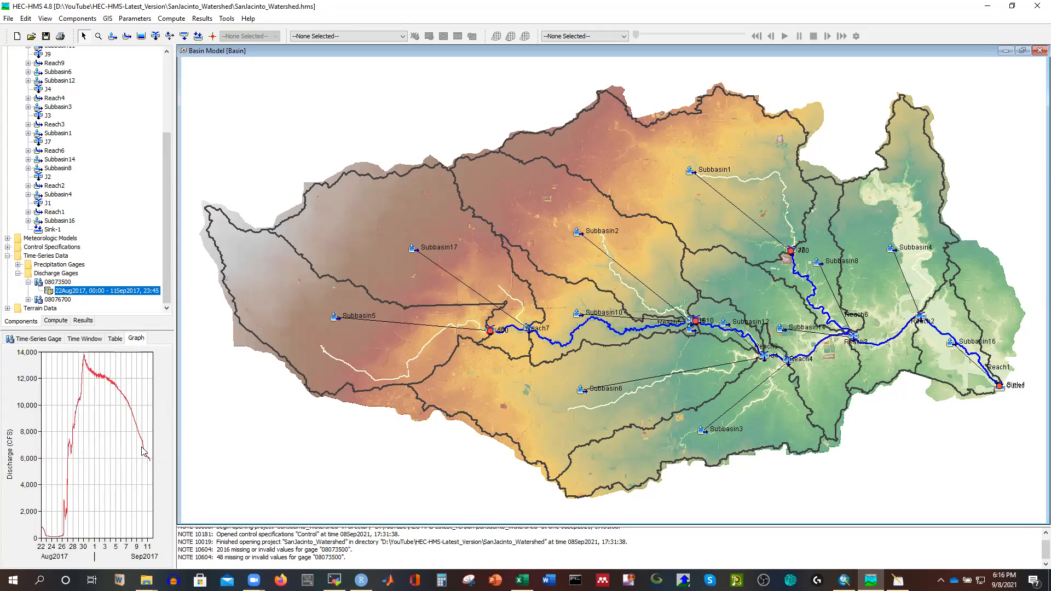
click(115, 339)
drag(166, 435, 166, 550)
scroll(144, 508, down, 2)
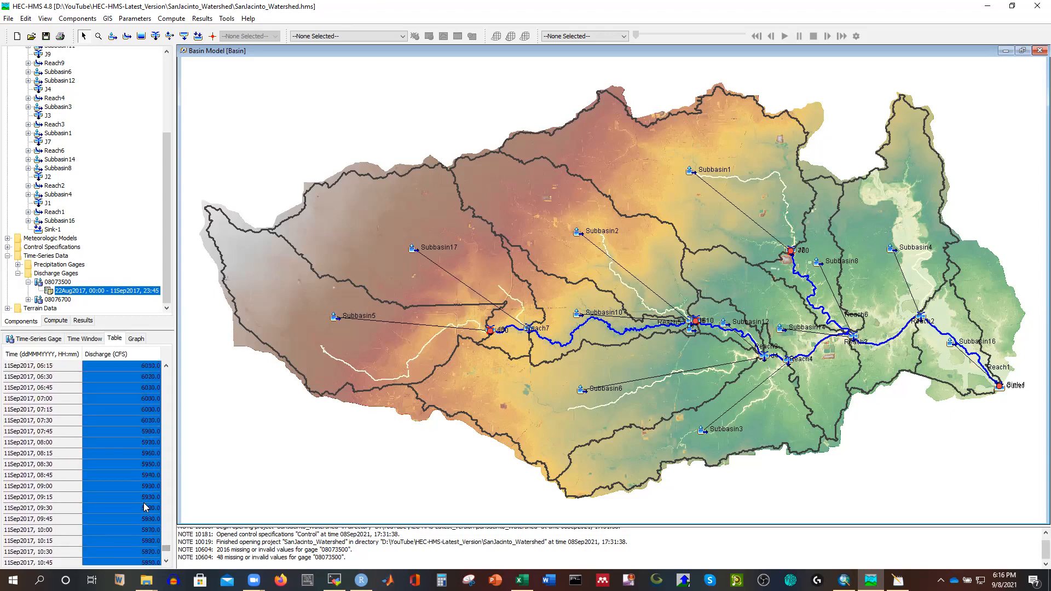
scroll(145, 508, down, 8)
scroll(144, 497, up, 3)
click(143, 442)
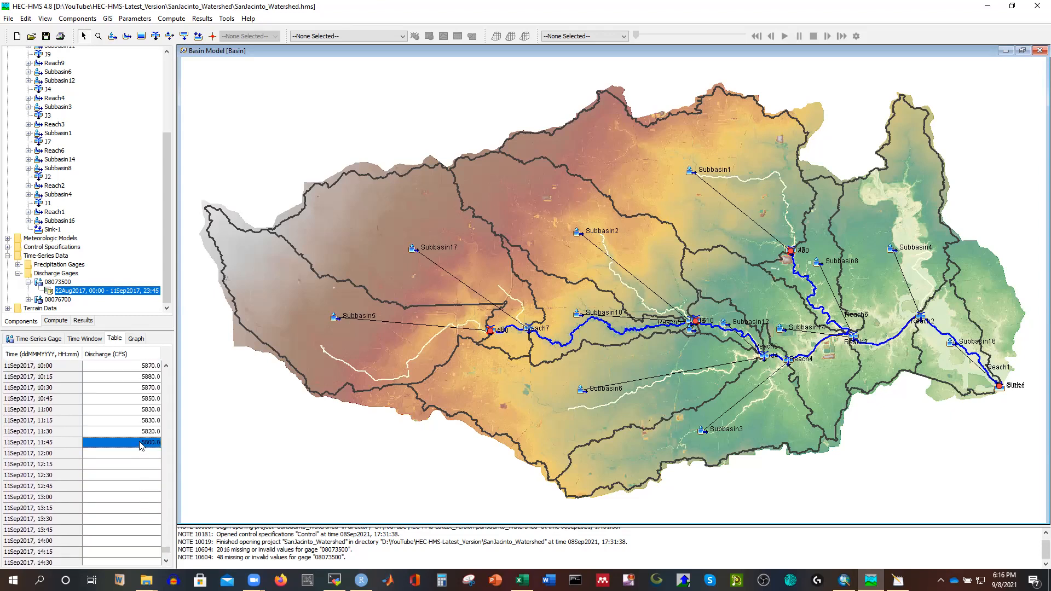
click(143, 458)
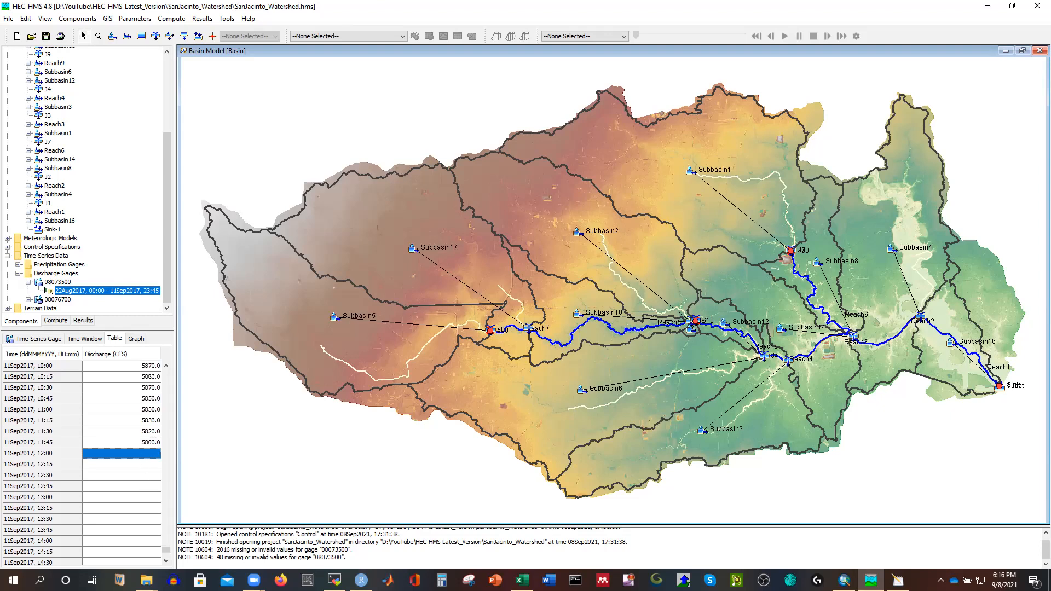
Switch back to 08073500.csv in Excel and widen the date column to check the timestamps of the last flow records
click(521, 580)
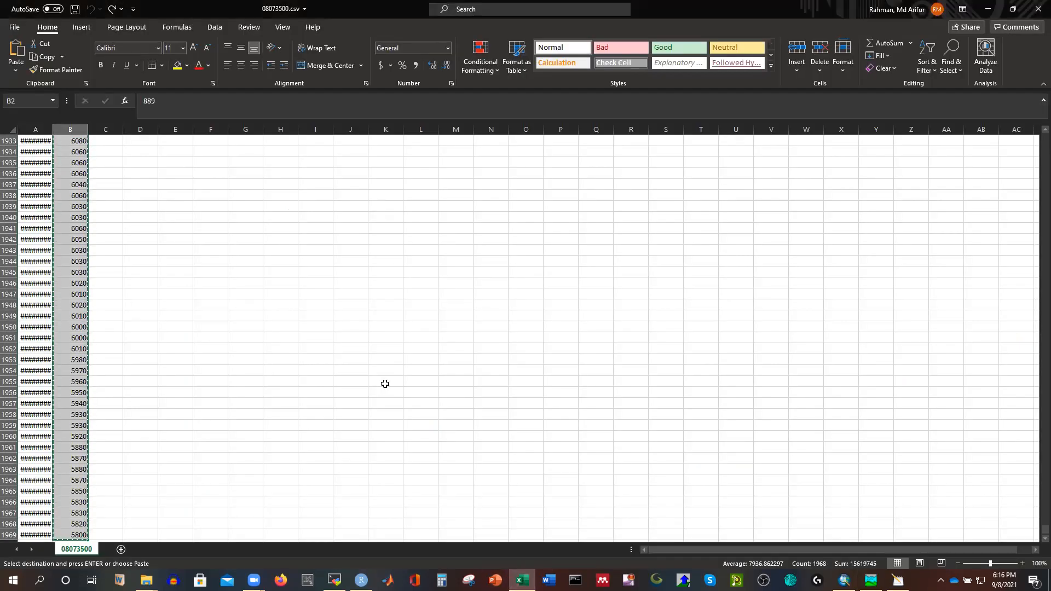
click(385, 384)
scroll(350, 392, down, 20)
scroll(188, 373, up, 20)
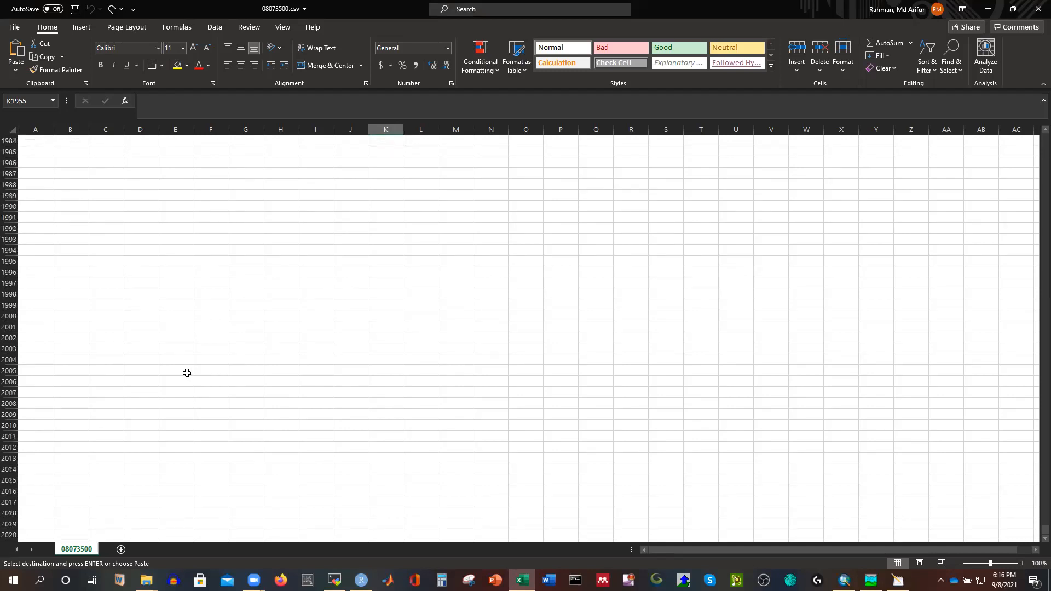
double_click(53, 130)
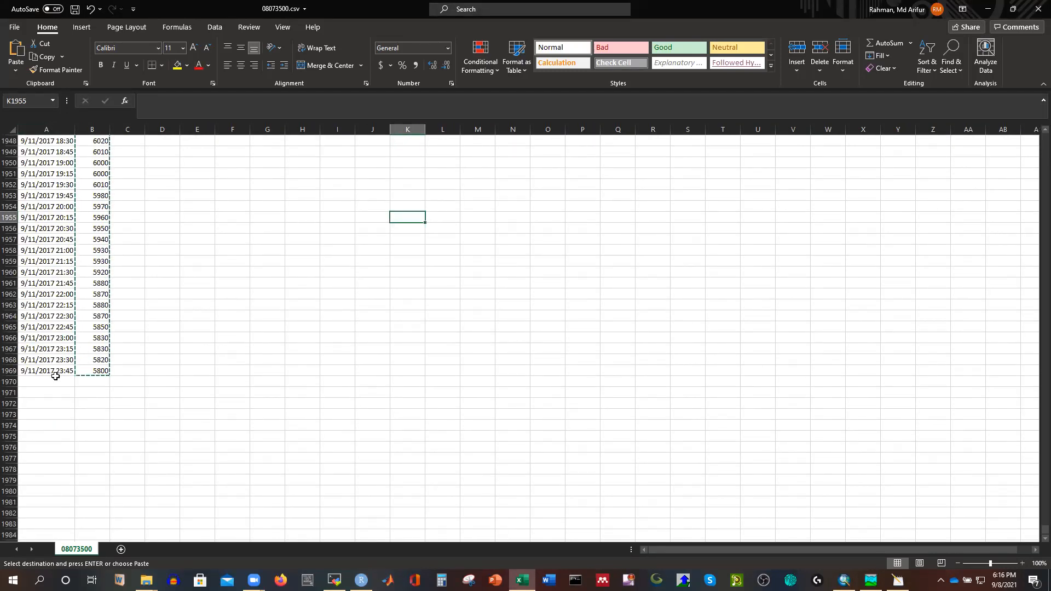
Check the earlier timestamps in 08073500.csv, and close the workbook without saving changes or keeping the clipboard contents
scroll(104, 342, up, 20)
scroll(106, 341, up, 20)
scroll(110, 343, up, 2)
scroll(110, 342, up, 20)
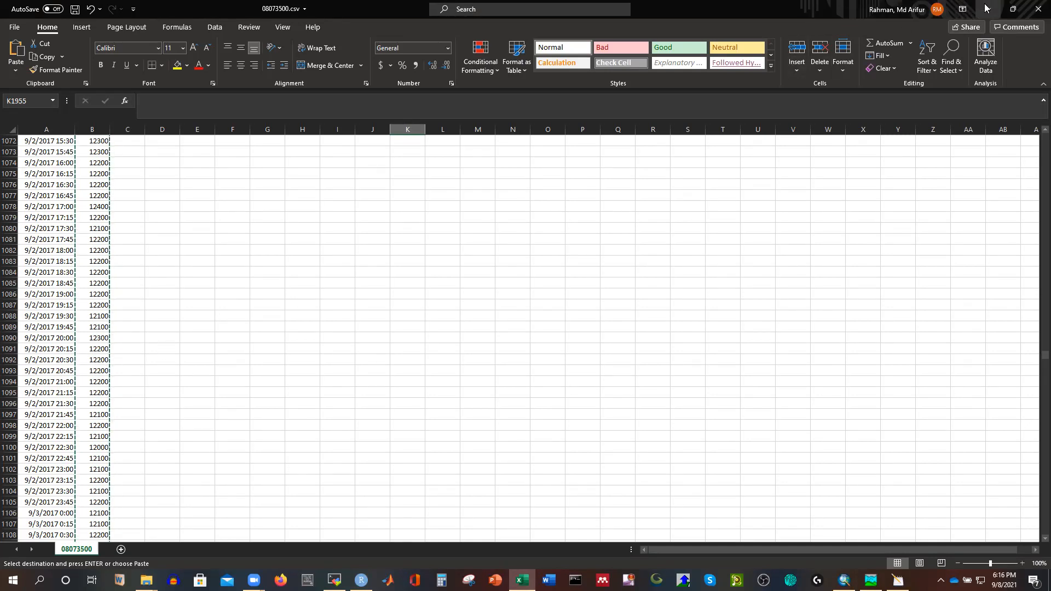
click(1036, 11)
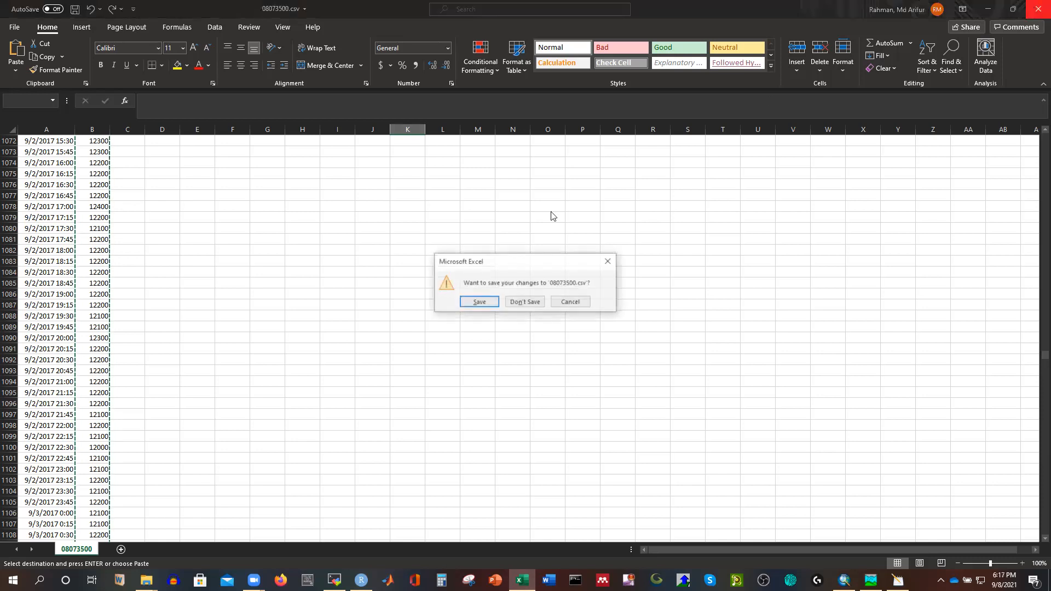
click(525, 302)
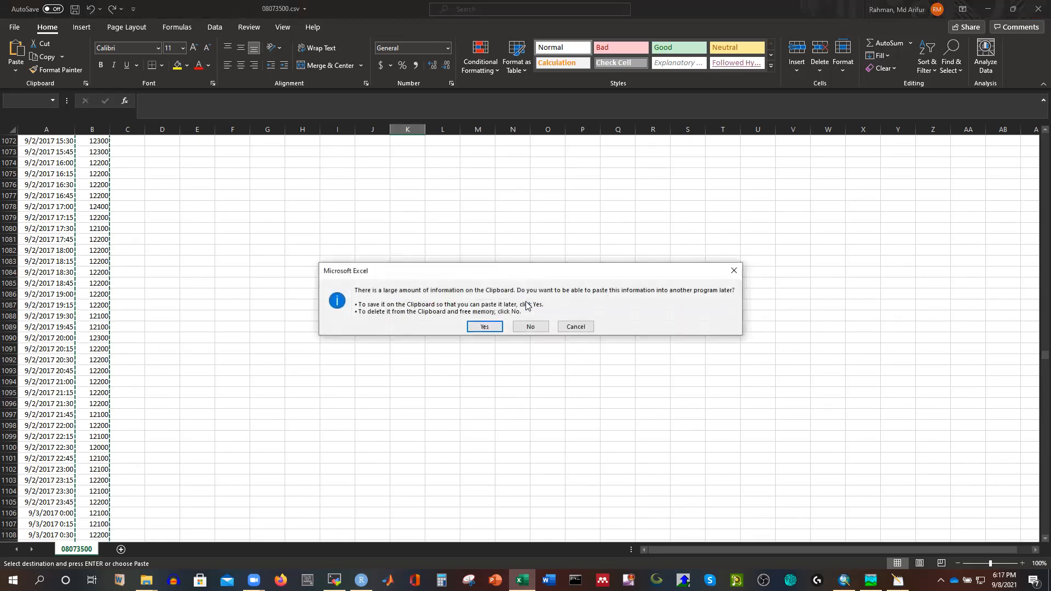
click(525, 325)
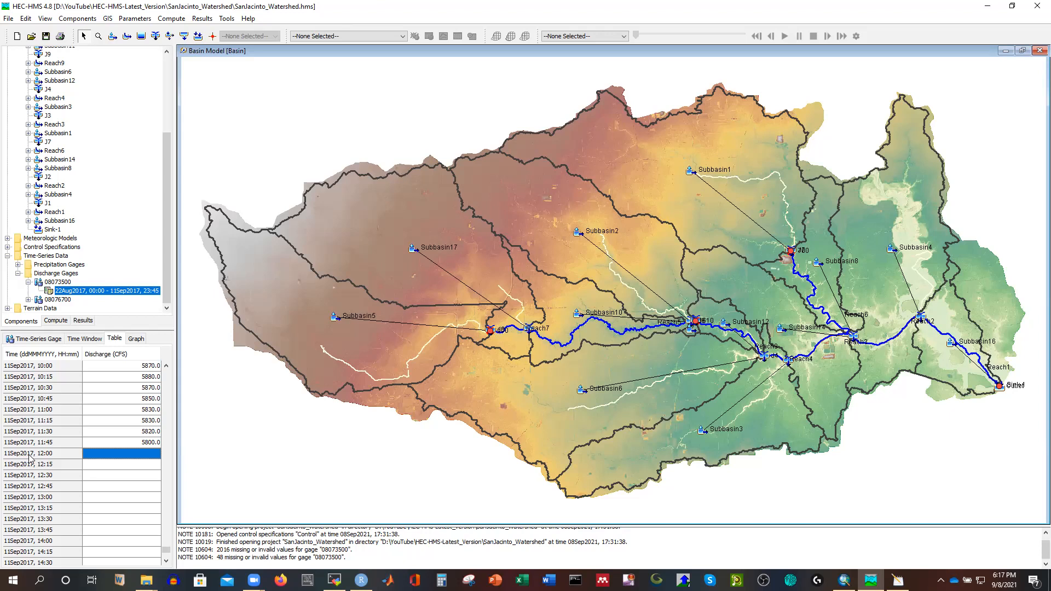
Set the end time of gage 08073500's time window to 11:45 and check its discharge graph and table
scroll(53, 469, down, 10)
scroll(52, 469, up, 11)
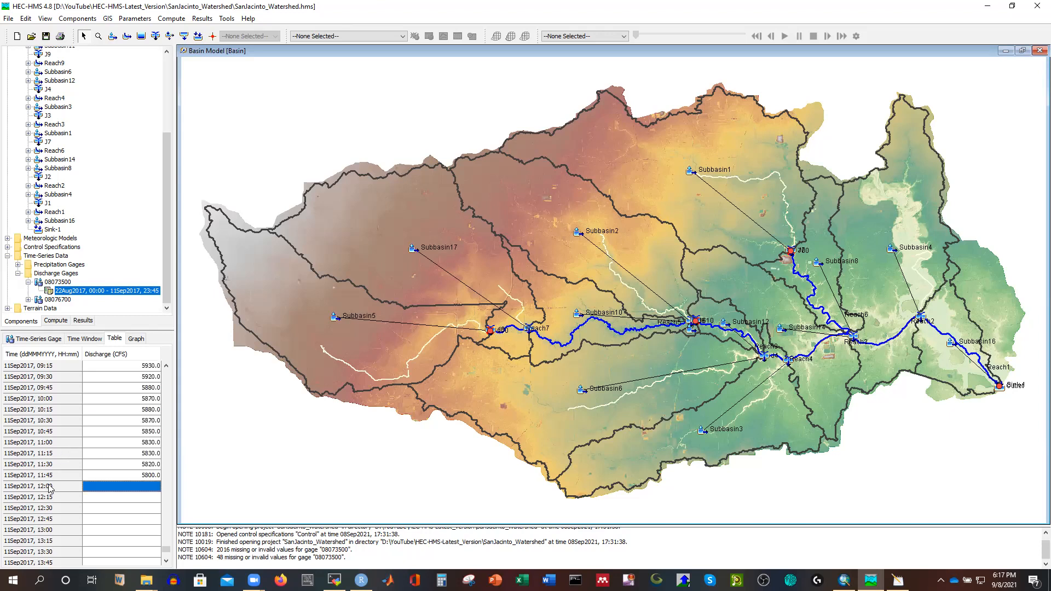
click(57, 282)
click(67, 292)
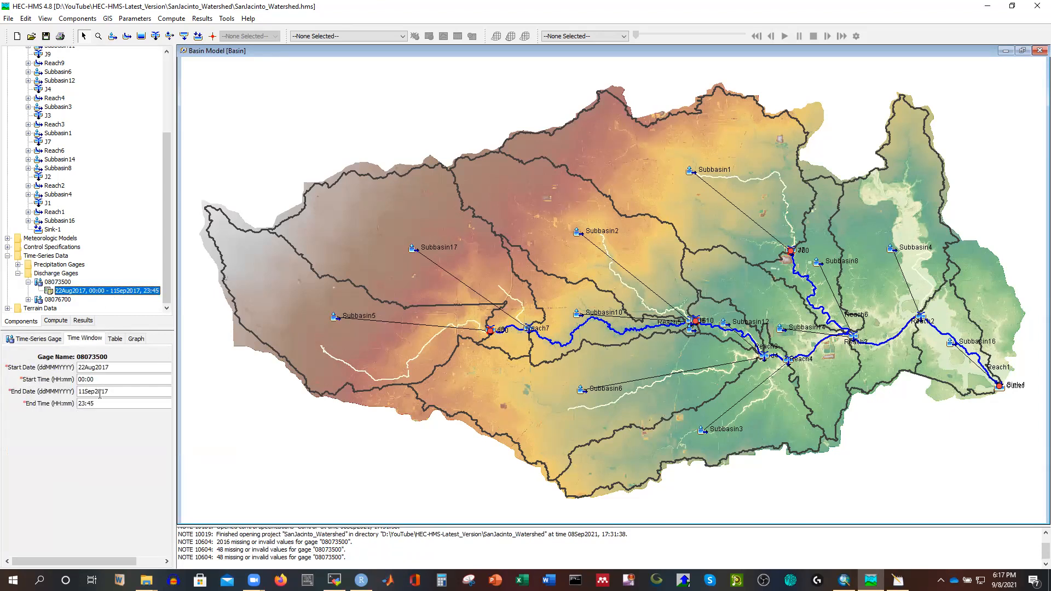
click(86, 405)
click(115, 339)
click(136, 339)
click(115, 339)
scroll(167, 414, down, 10)
scroll(164, 415, up, 10)
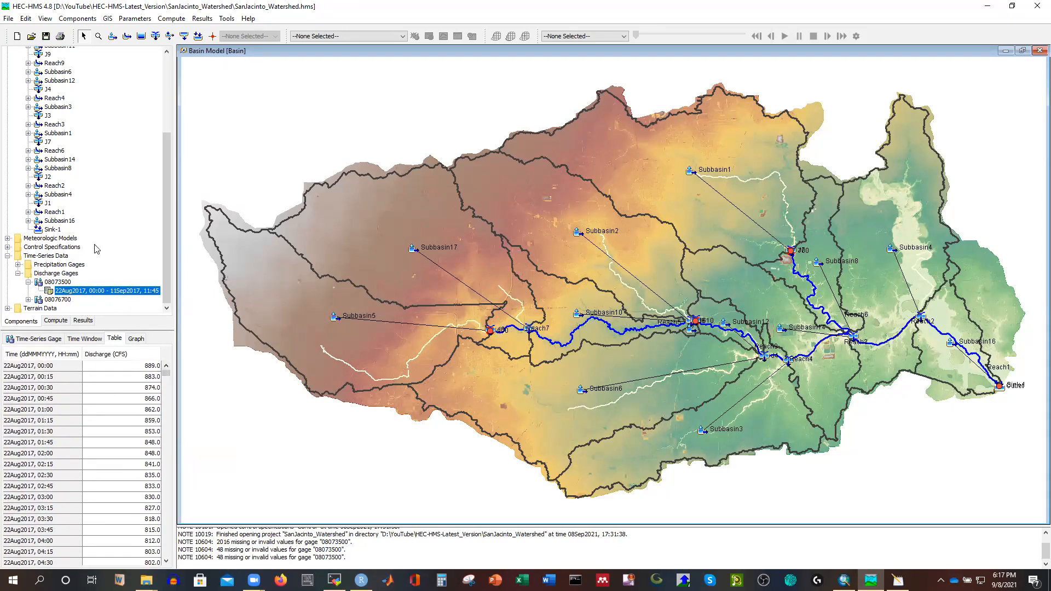
Expand discharge gage 08076700 and set its units to Cubic Feet Per Second, keeping the 15 Minutes time interval
click(28, 299)
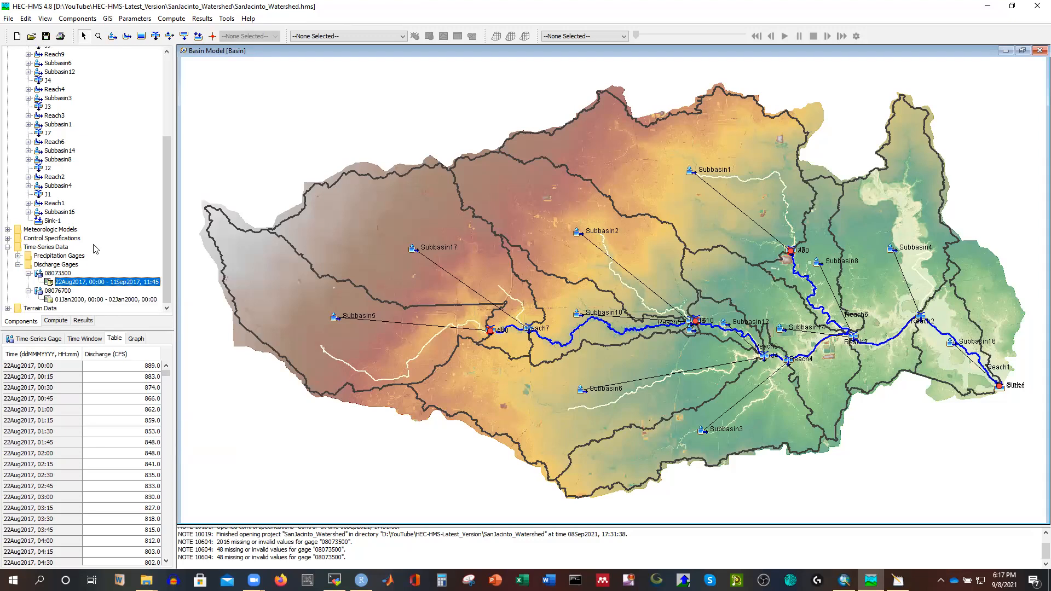
click(59, 291)
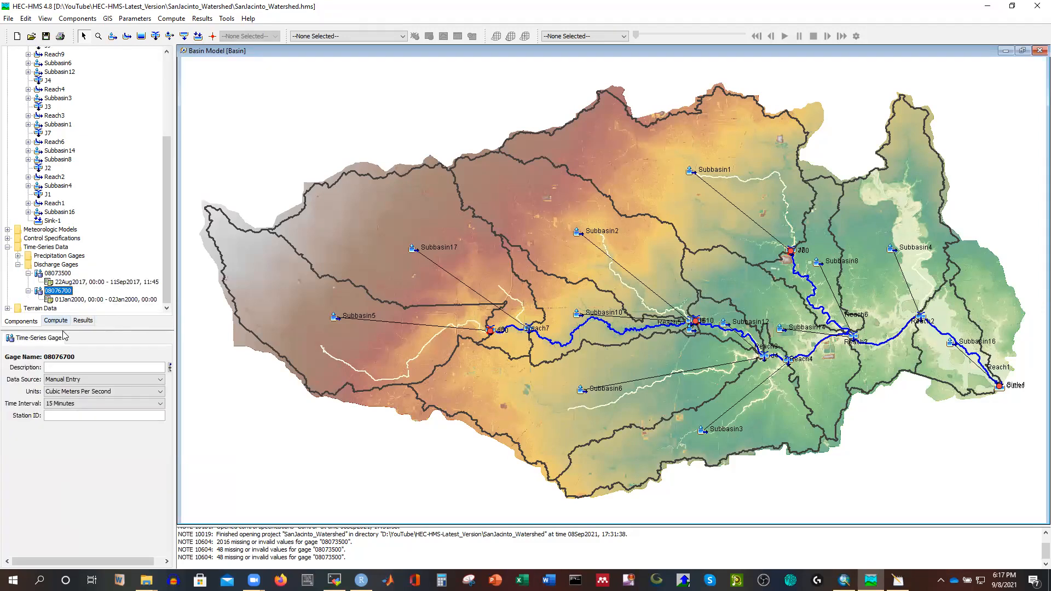
click(65, 390)
click(70, 403)
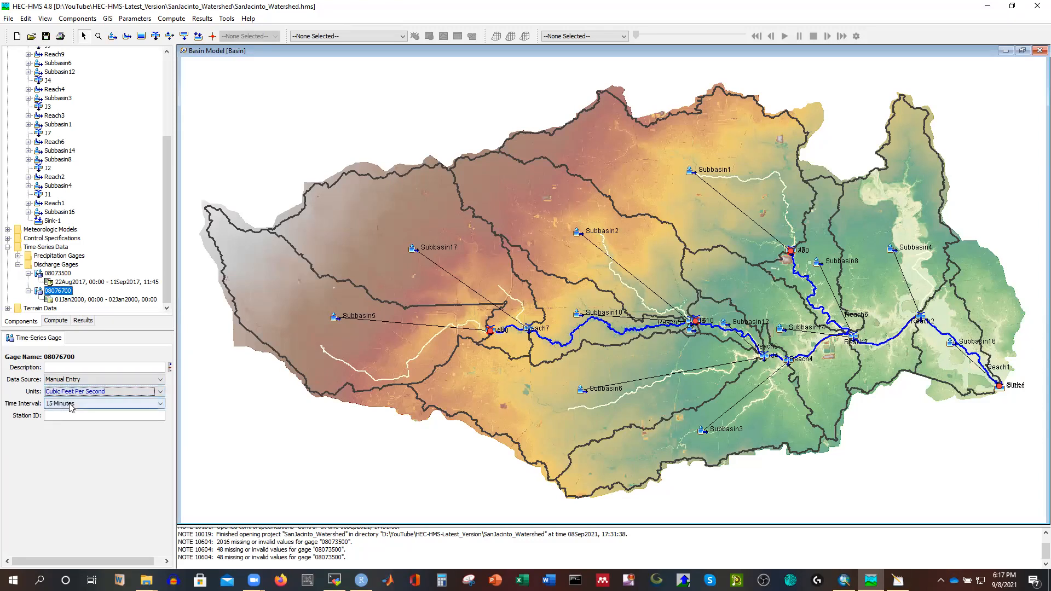
Set gage 08076700's time window to start on 25Aug2017 and end on 01Sep2017
click(83, 300)
drag(112, 369, 58, 371)
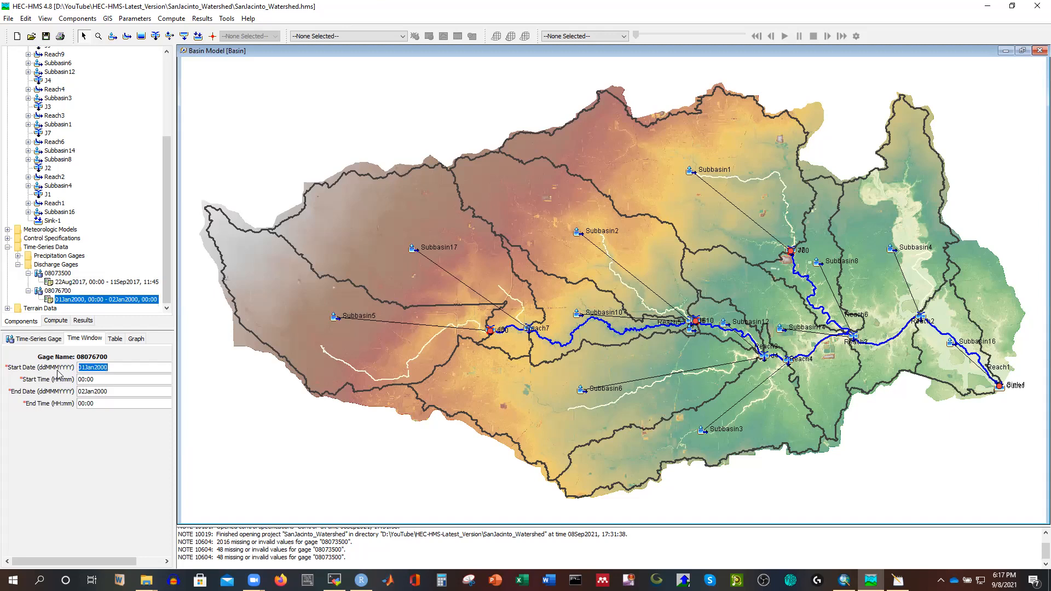
text(25)
click(112, 393)
key(BackSpace)
key(BackSpace)
key(BackSpace)
key(BackSpace)
key(BackSpace)
key(BackSpace)
key(BackSpace)
key(BackSpace)
key(BackSpace)
Open 08076700.csv from the HEC-HMS-Latest_Version folder in Excel and widen the date and flow columns to read the timestamps
click(146, 580)
click(198, 531)
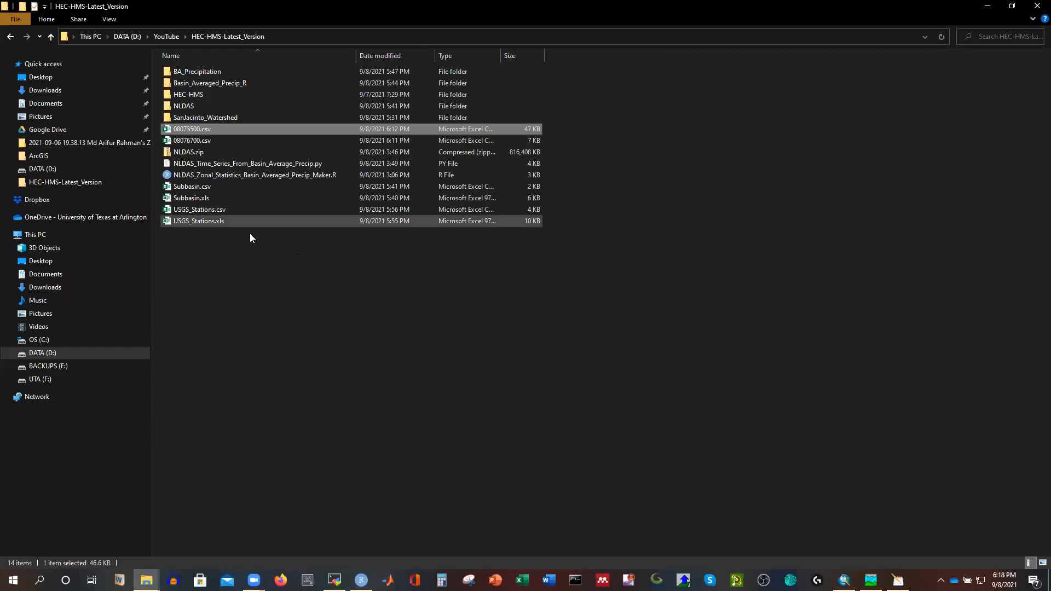
double_click(192, 140)
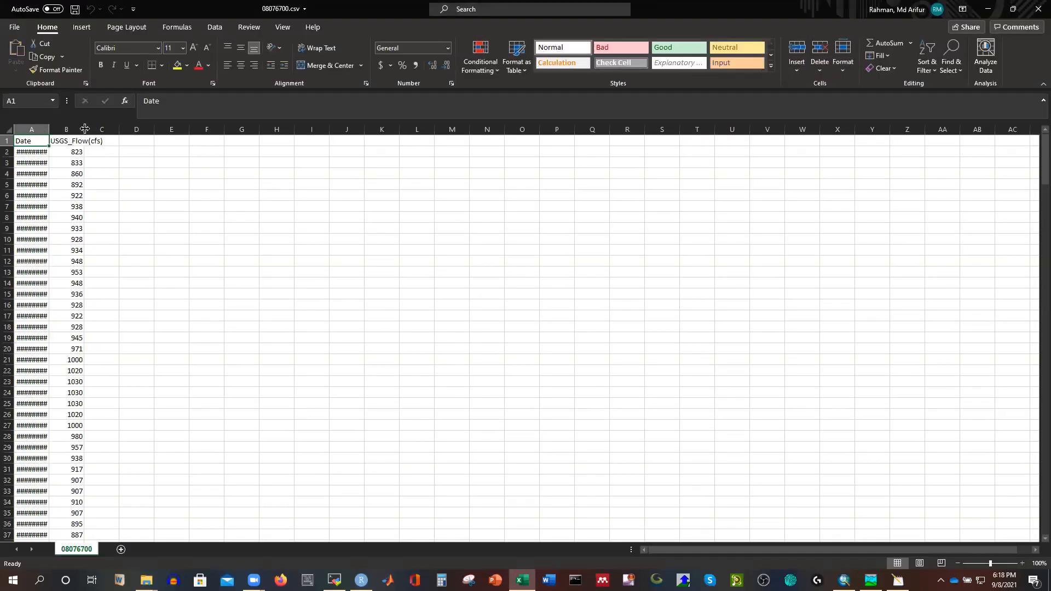
double_click(84, 129)
double_click(50, 130)
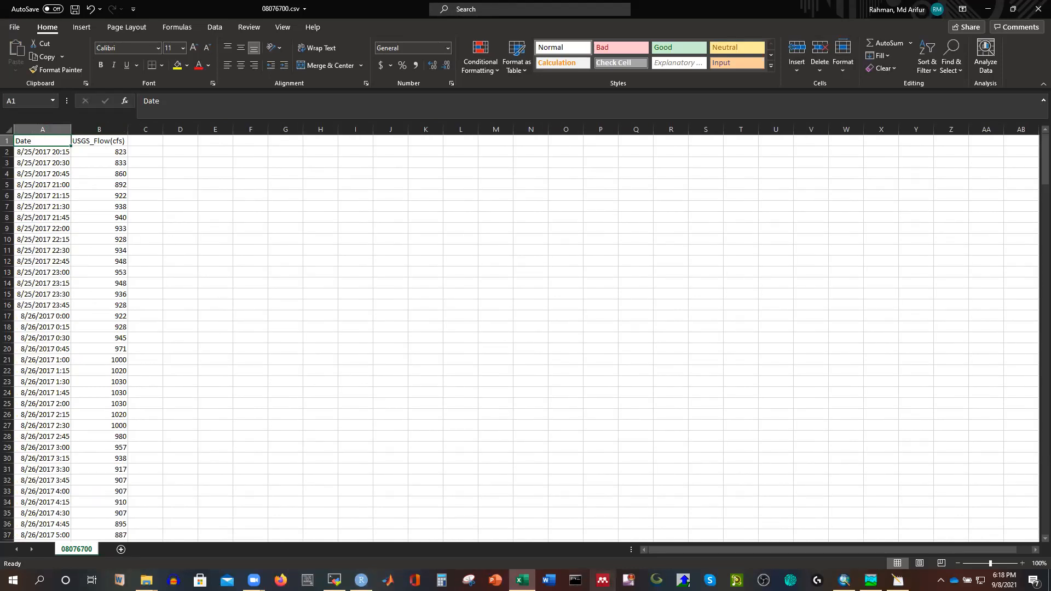
Switch back to HEC-HMS and set the start time of gage 08076700's time window to 20:15
click(870, 581)
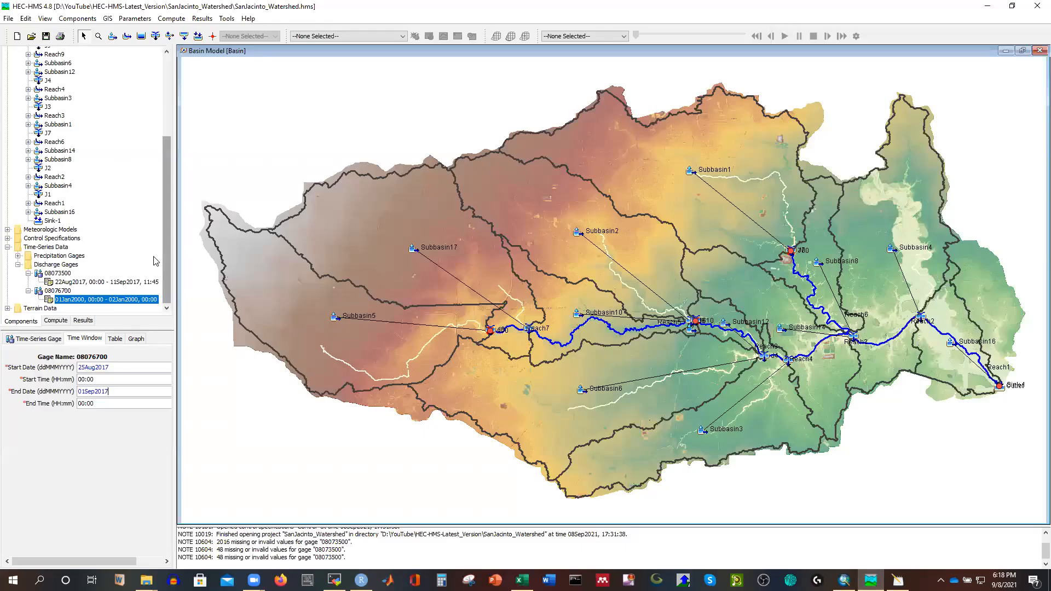
click(86, 381)
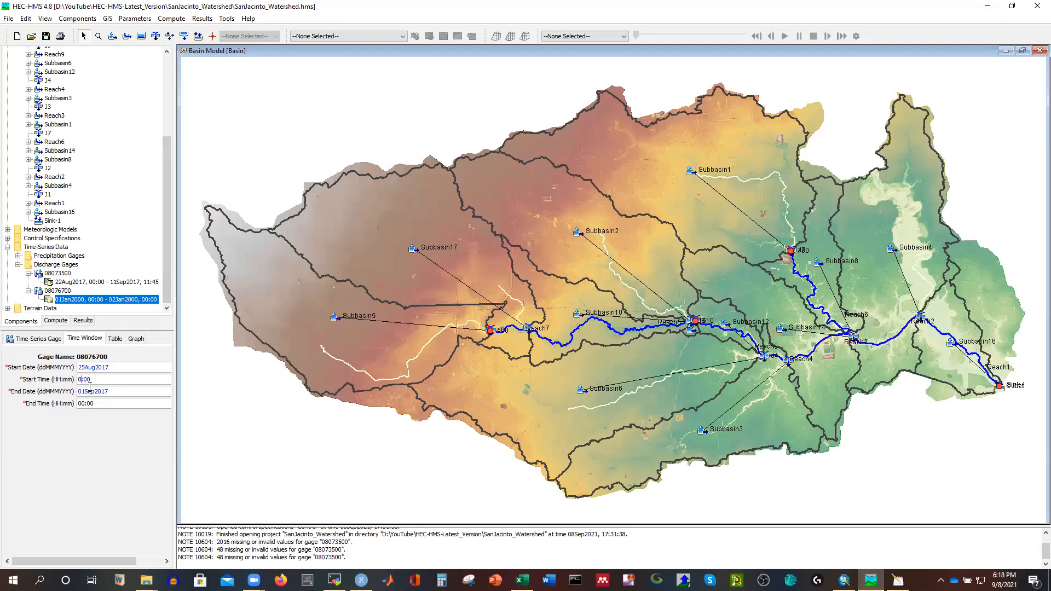
text(20)
Select all flow values from B2 down in 08076700.csv, and set gage 08076700's end time to 21:30 in HEC-HMS
click(522, 581)
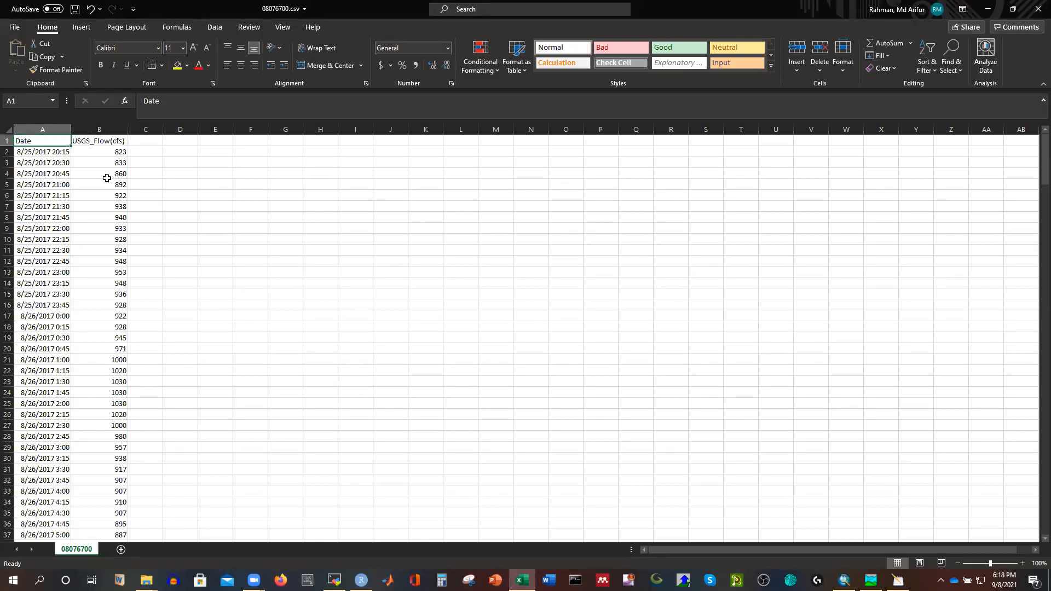
click(111, 153)
key(ctrl+shift+Down)
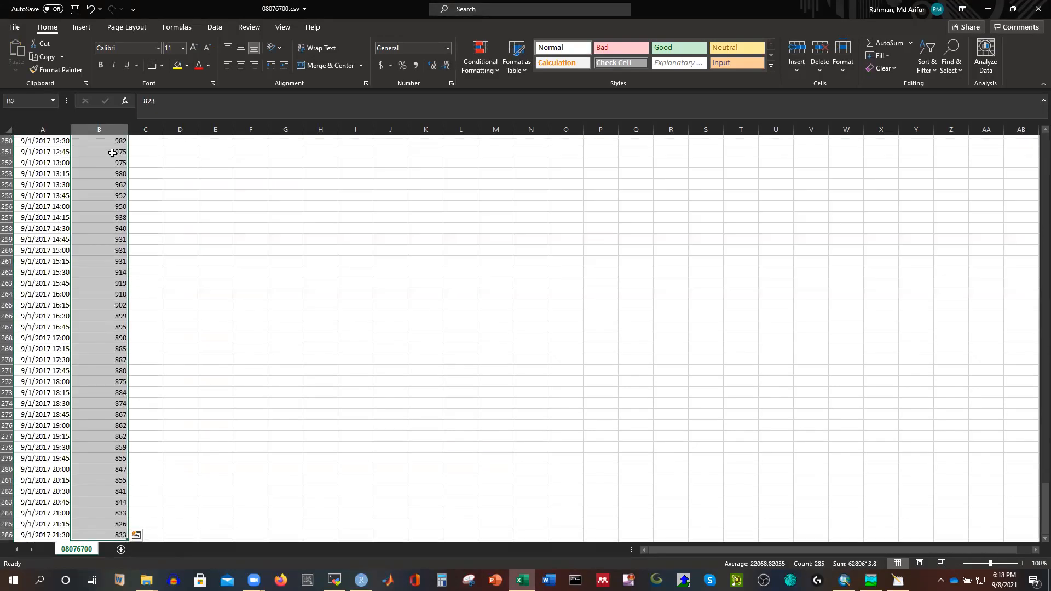
scroll(129, 305, down, 1)
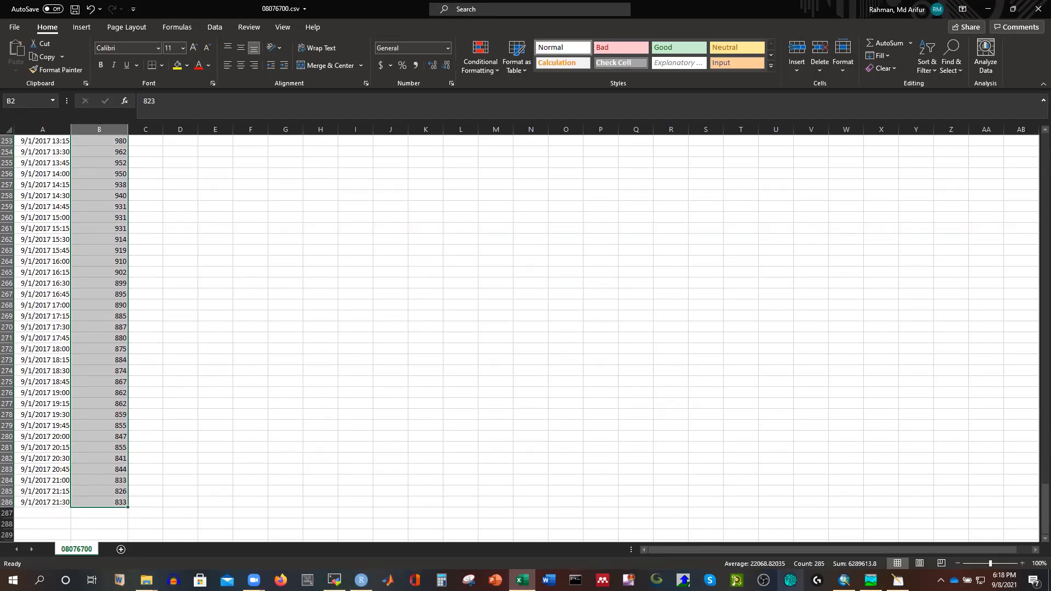
click(870, 580)
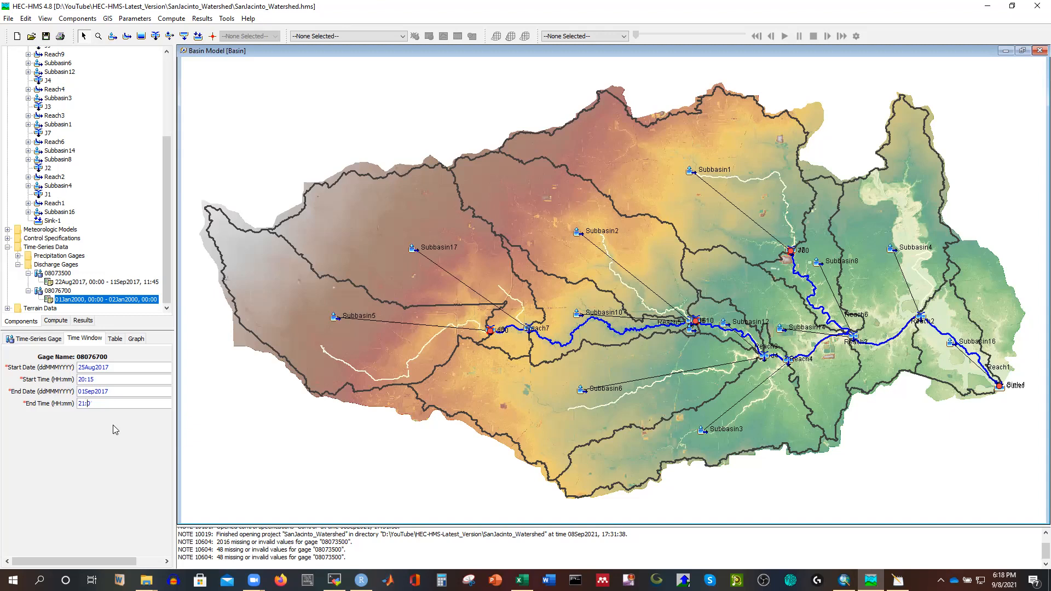
click(117, 340)
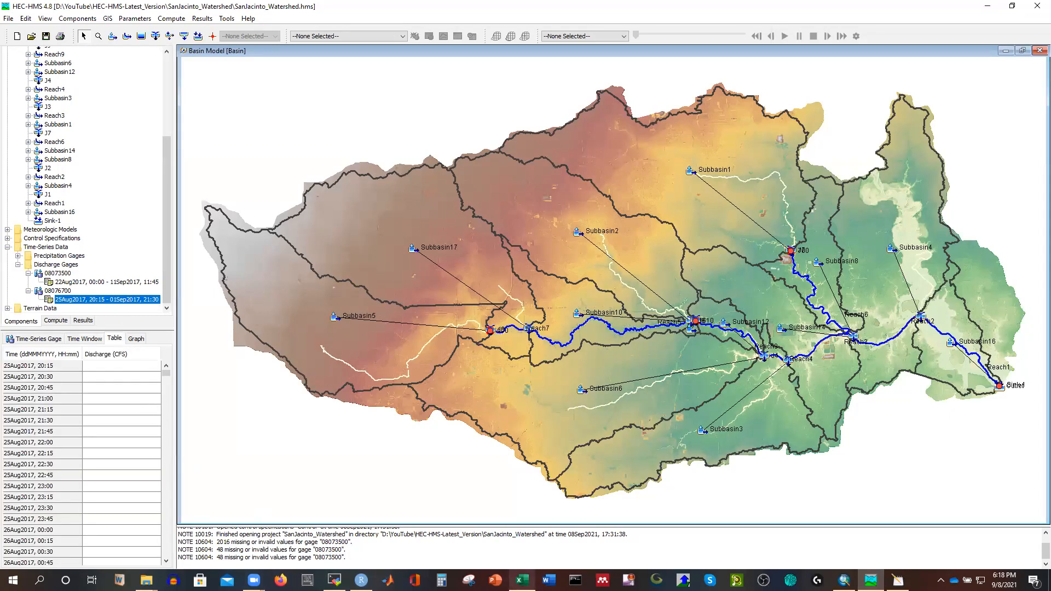
Copy the selected flows from 08076700.csv into gage 08076700's discharge table starting at 25Aug2017, 20:15, and inspect the last filled row
click(522, 581)
key(ctrl+c)
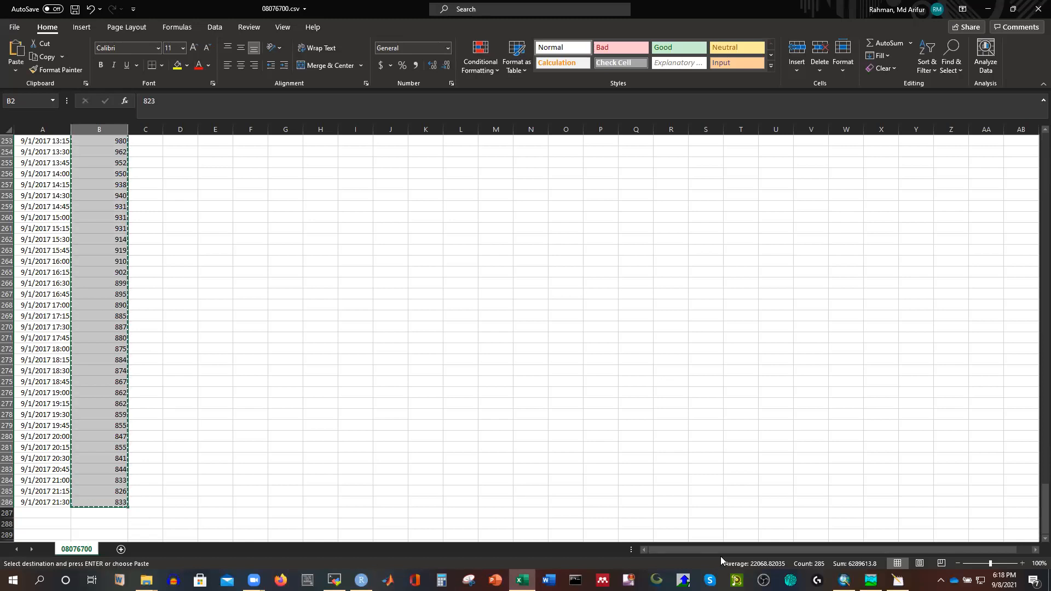
click(870, 580)
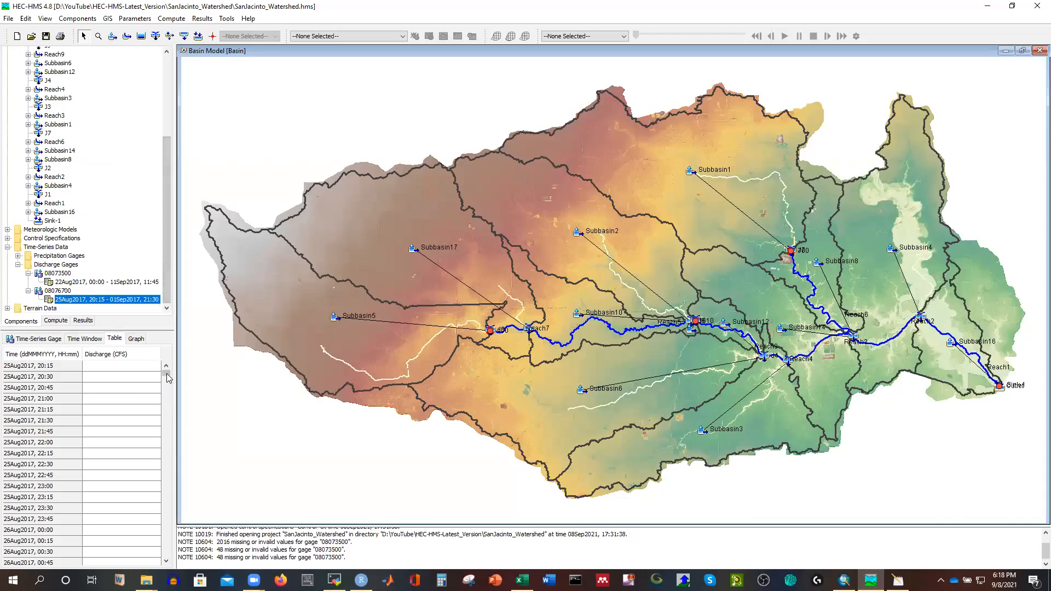
click(121, 366)
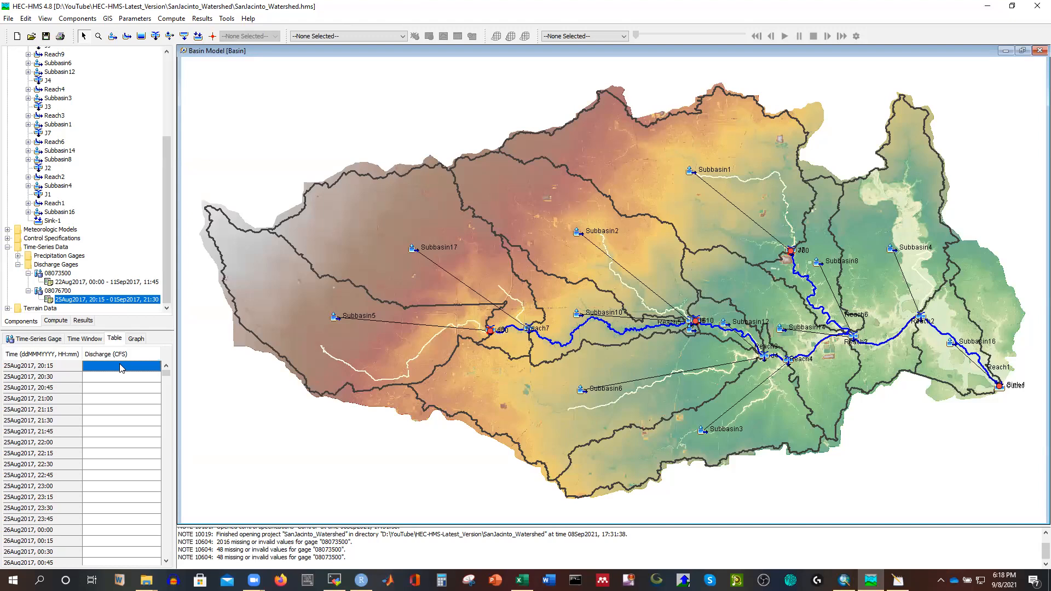
key(ctrl+v)
drag(166, 374, 166, 445)
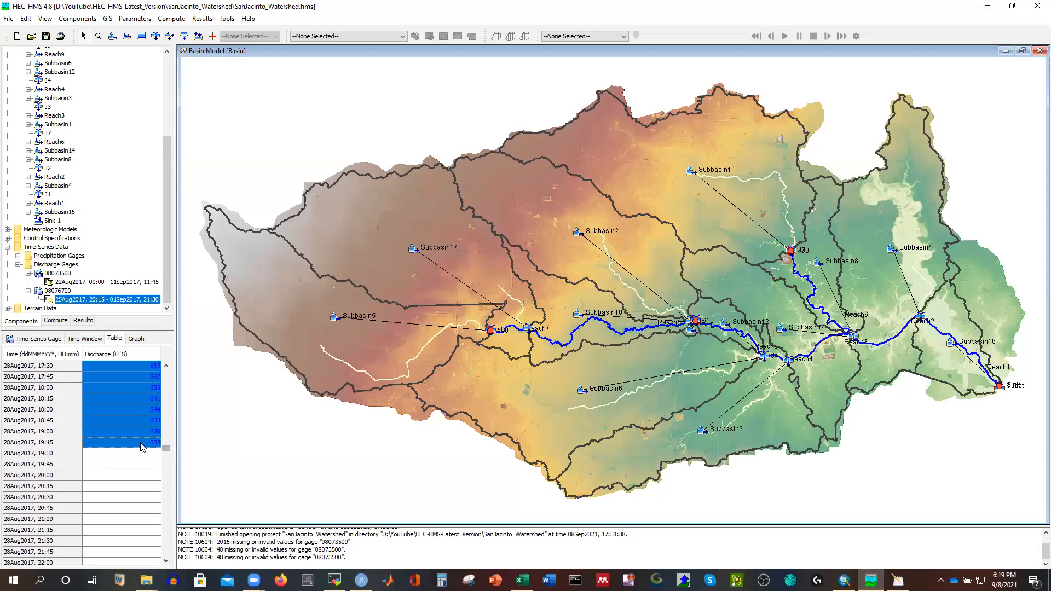
click(138, 459)
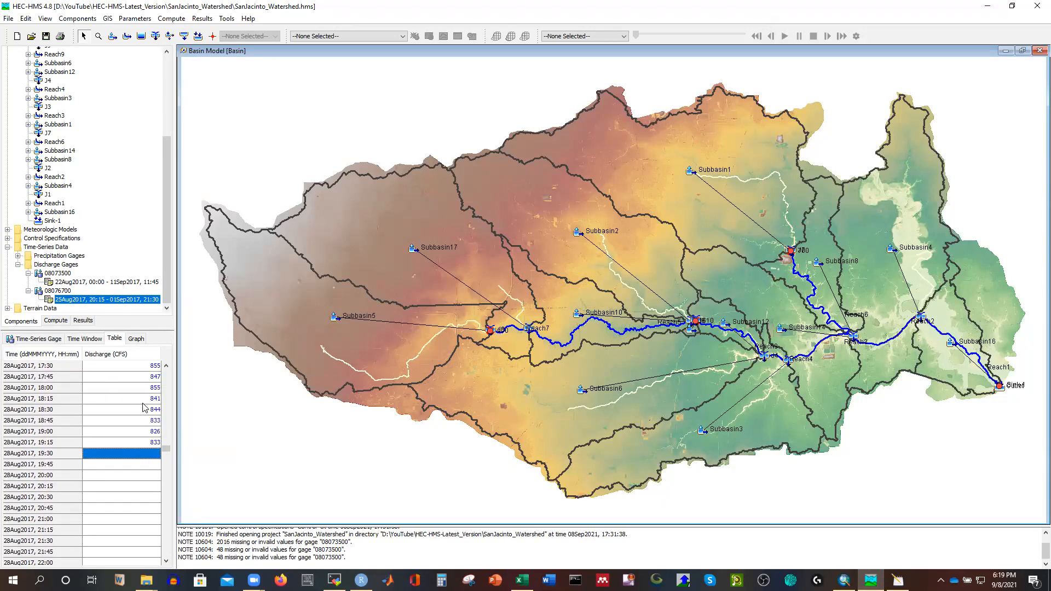
scroll(143, 408, down, 1)
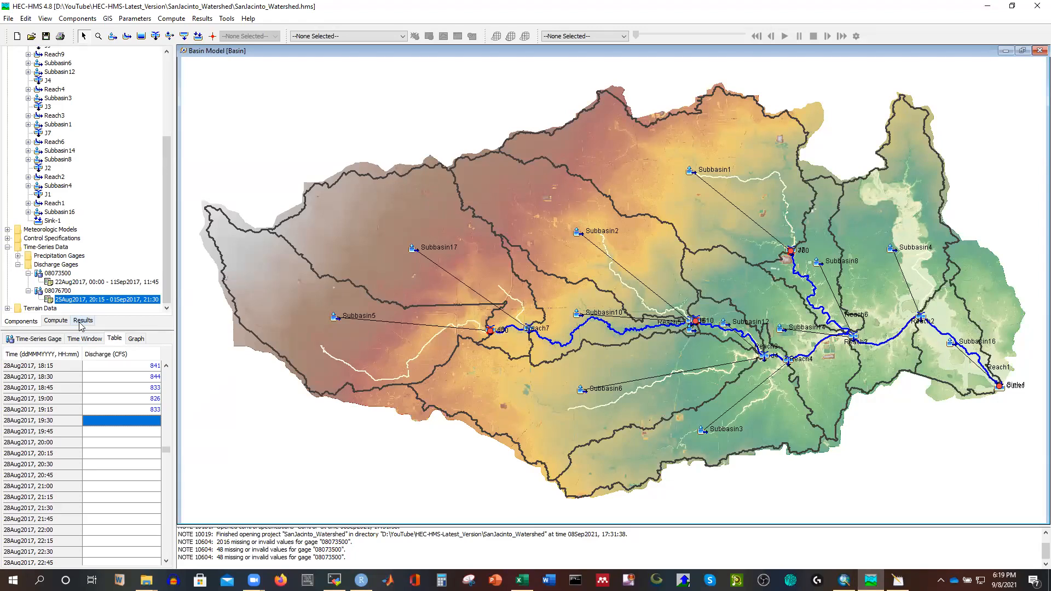
Shorten gage 08076700's time window to end at 29Aug2017, 15:30, and change that end to 30Aug2017, 00:15
click(38, 340)
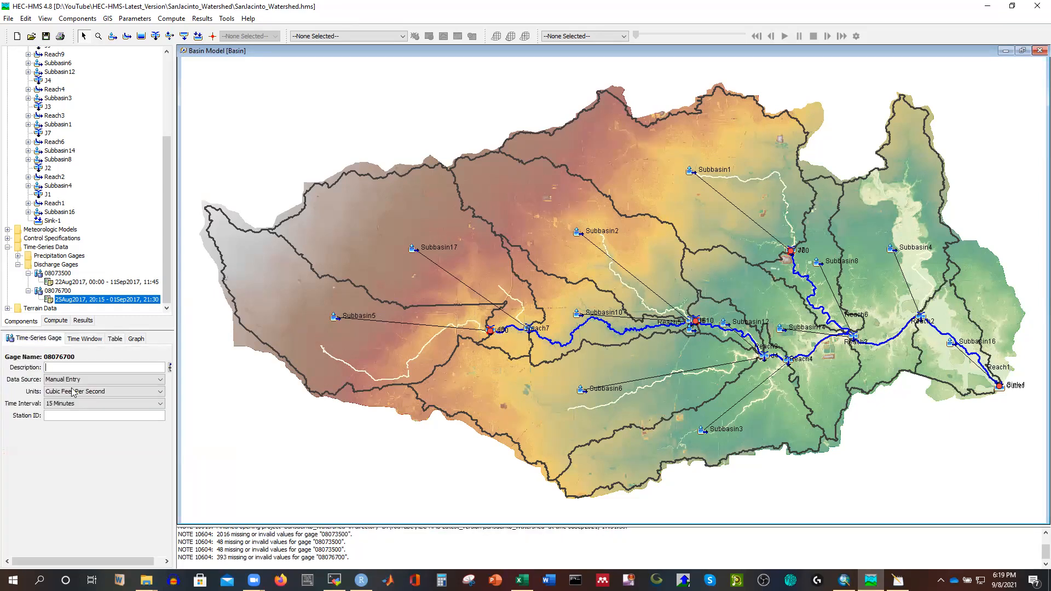
click(76, 340)
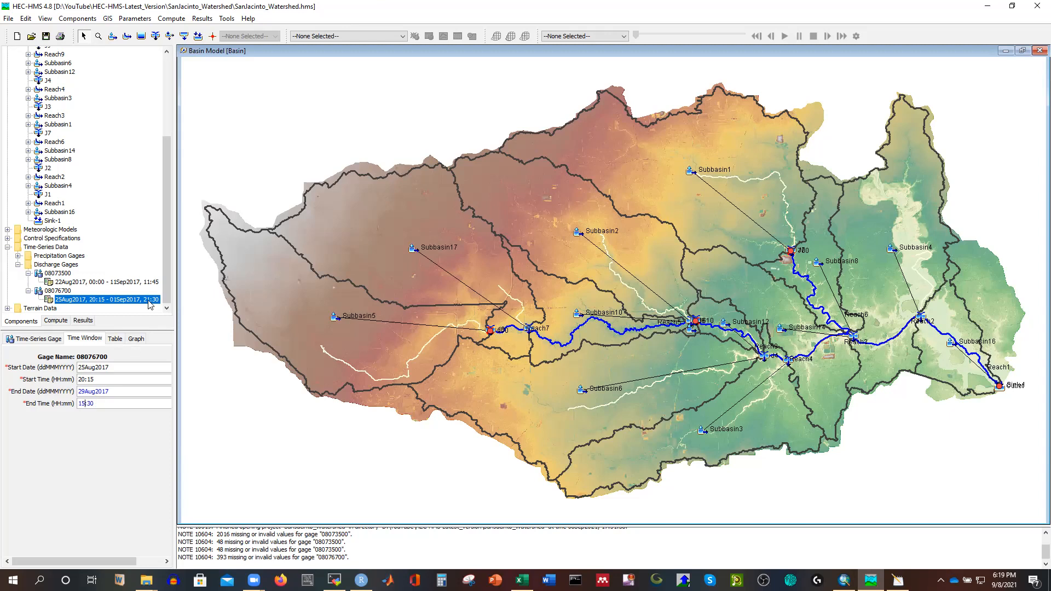
click(114, 338)
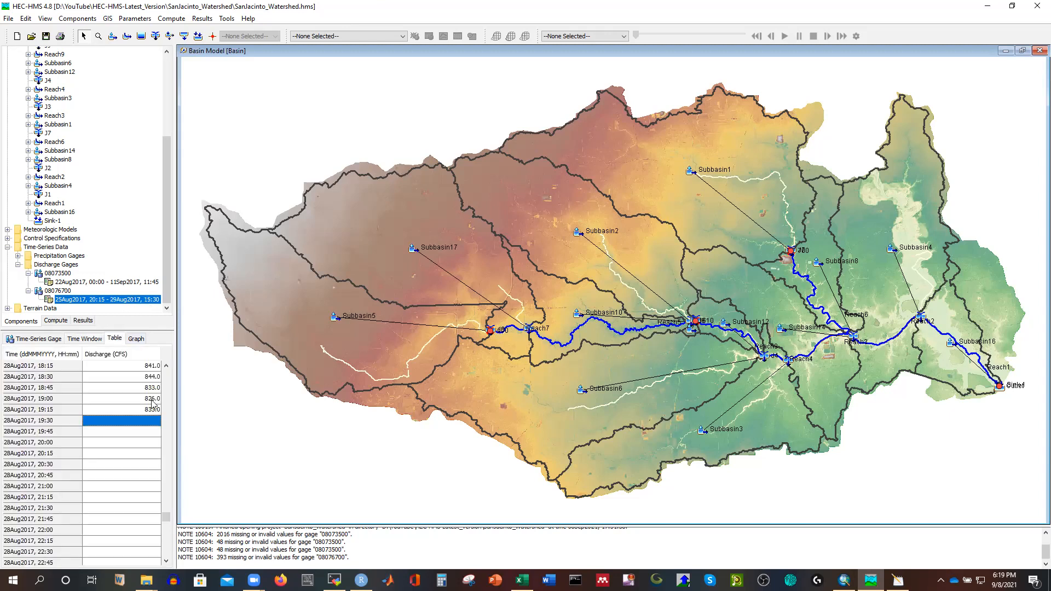
click(84, 339)
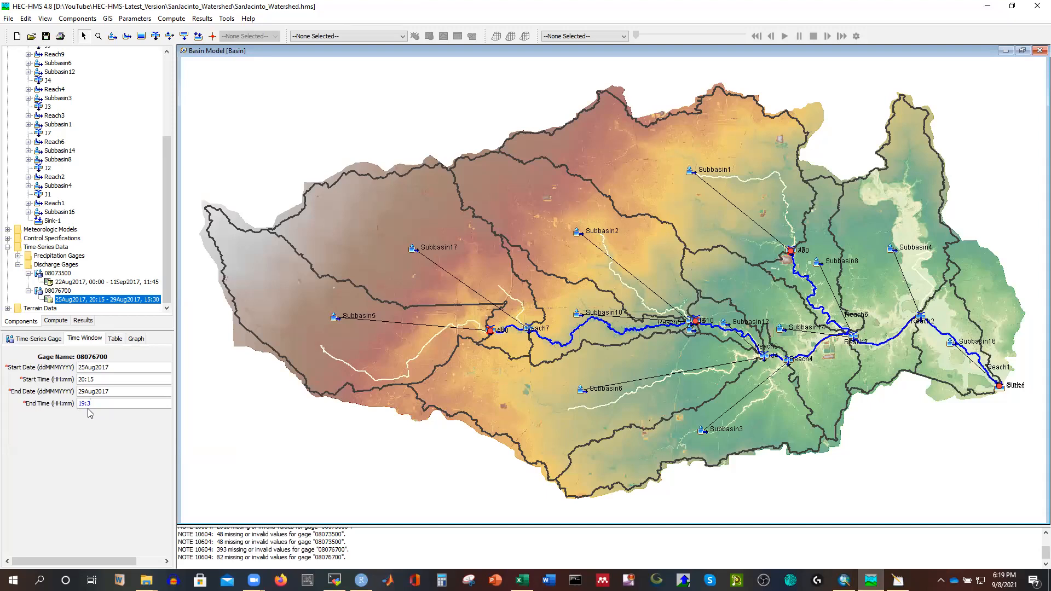
click(115, 339)
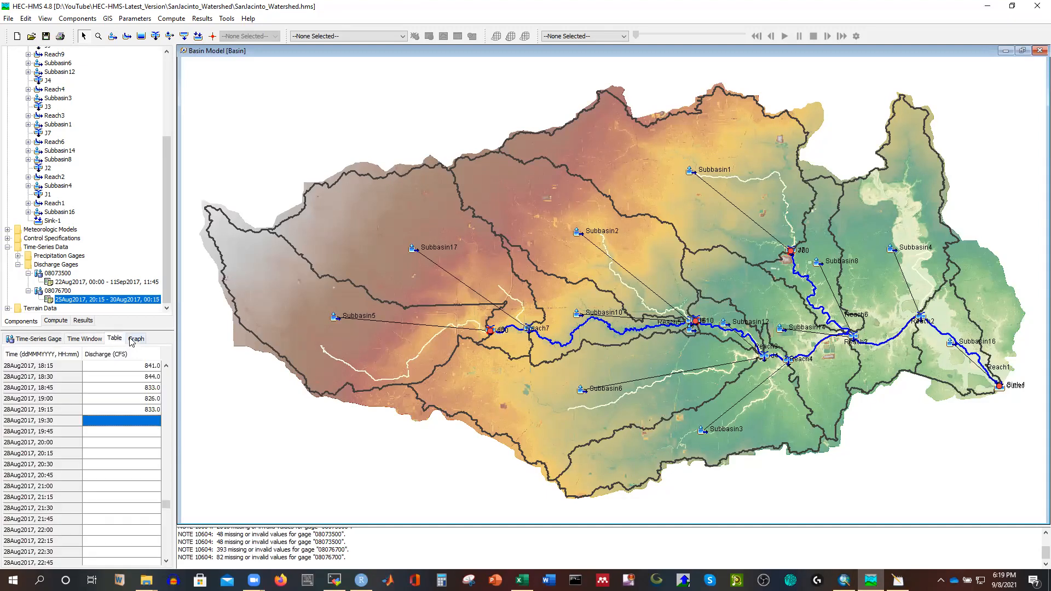
Review gage 08076700's discharge graph, the table rows around 28Aug2017, 19:15, and the time window settings
click(136, 339)
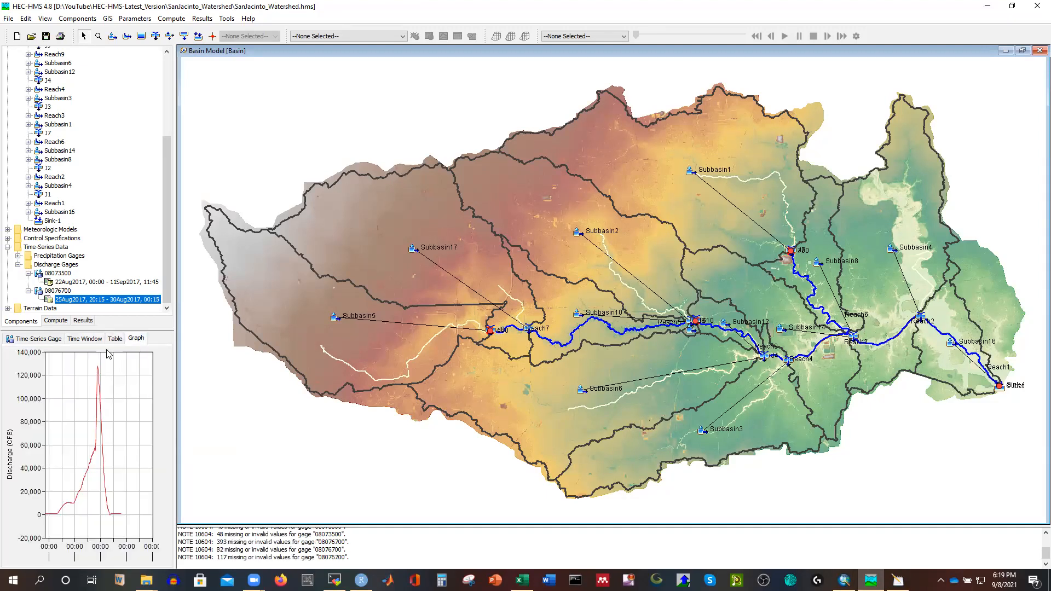
click(115, 338)
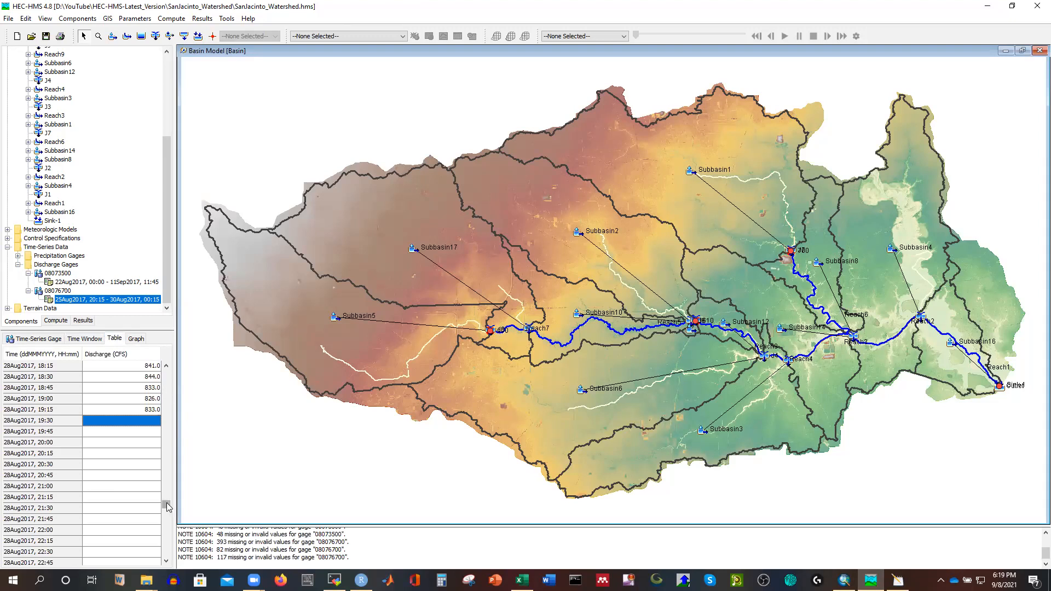
click(121, 389)
click(89, 339)
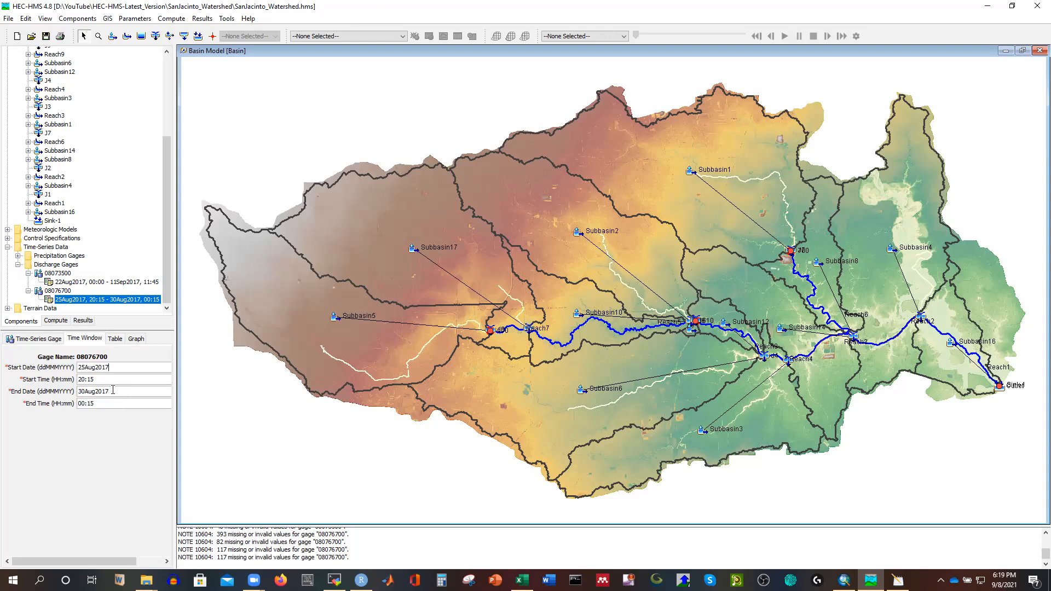
click(115, 339)
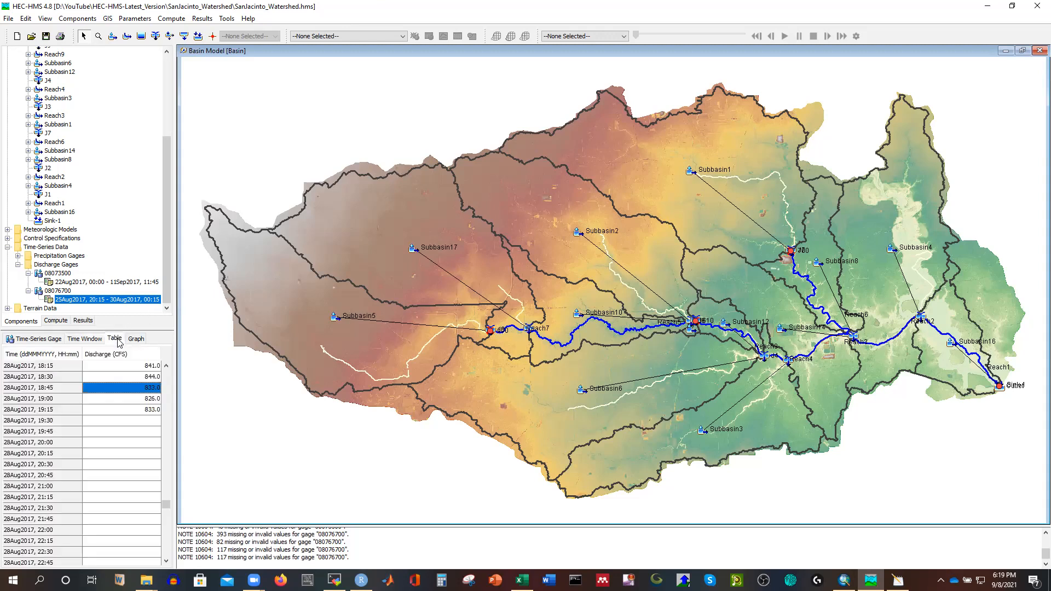
Paste the copied flows again into gage 08076700's discharge table from 25Aug2017, 20:15, and check the last filled row
click(128, 379)
scroll(157, 435, up, 1)
drag(166, 501, 165, 369)
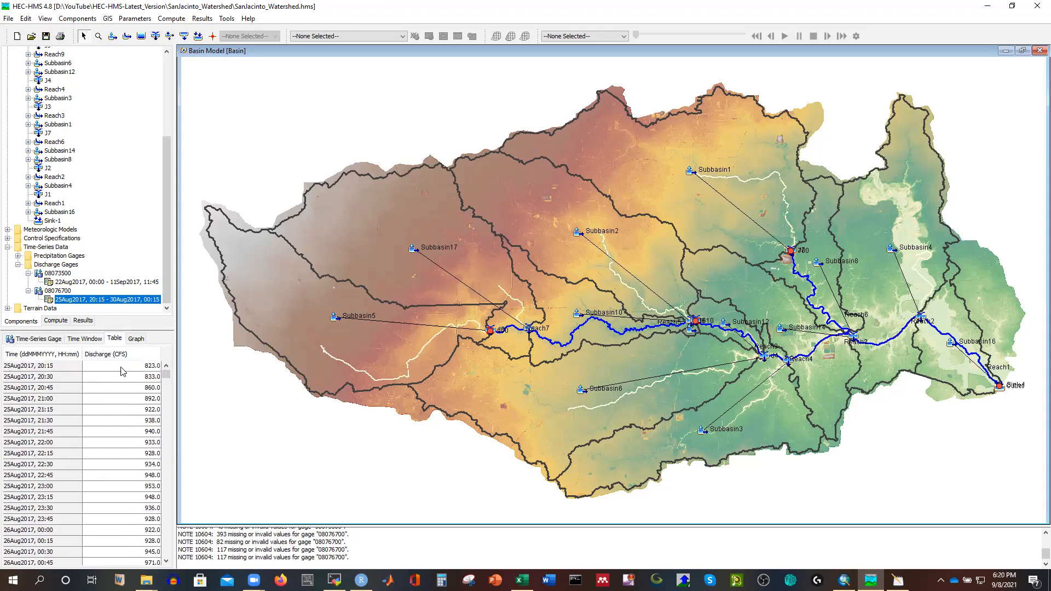
click(122, 368)
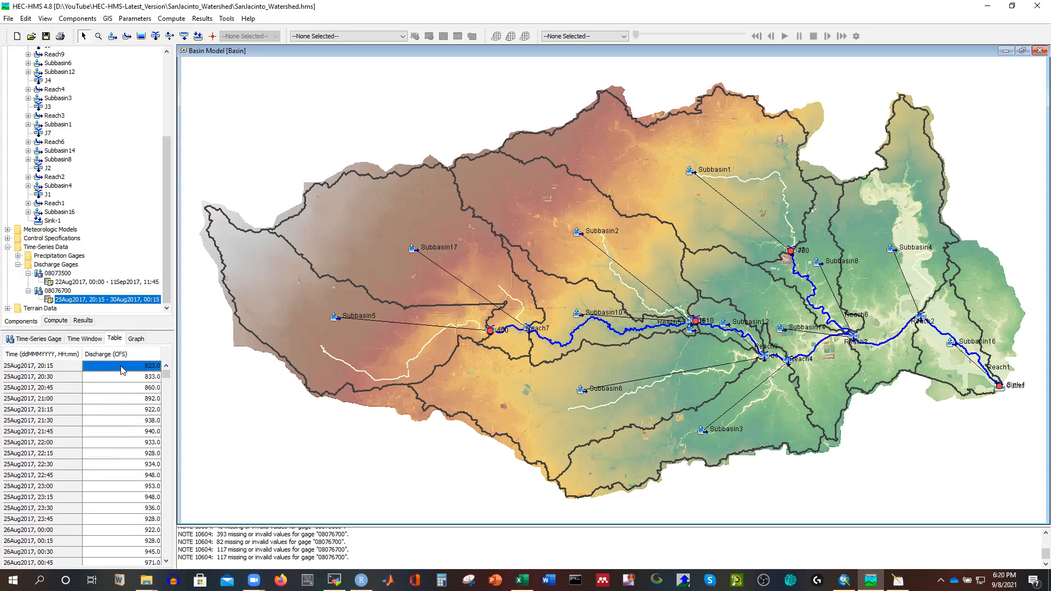
drag(166, 376, 155, 505)
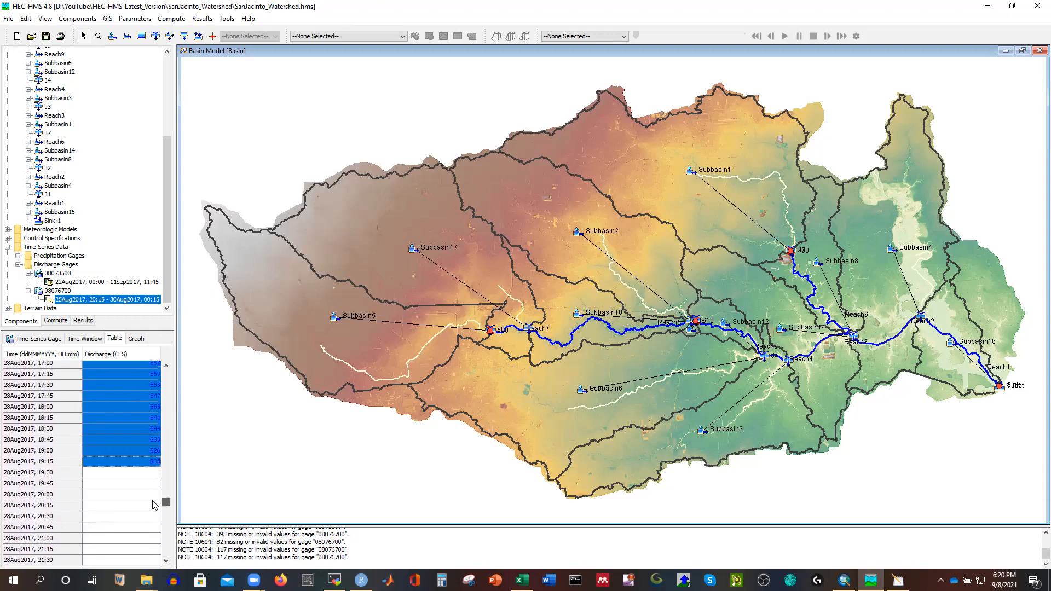
click(117, 439)
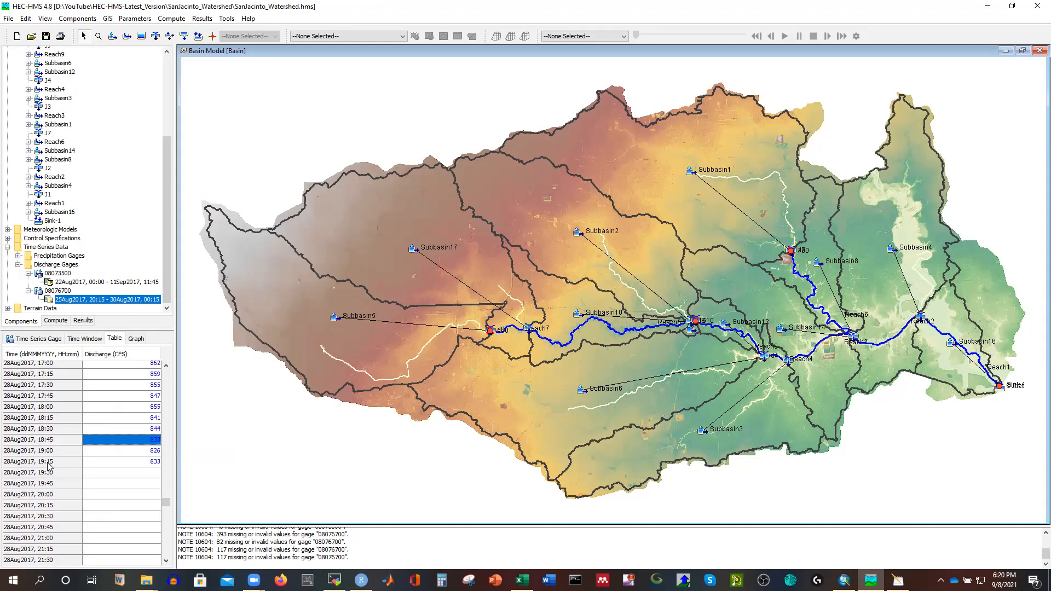
scroll(121, 413, up, 20)
scroll(120, 413, up, 17)
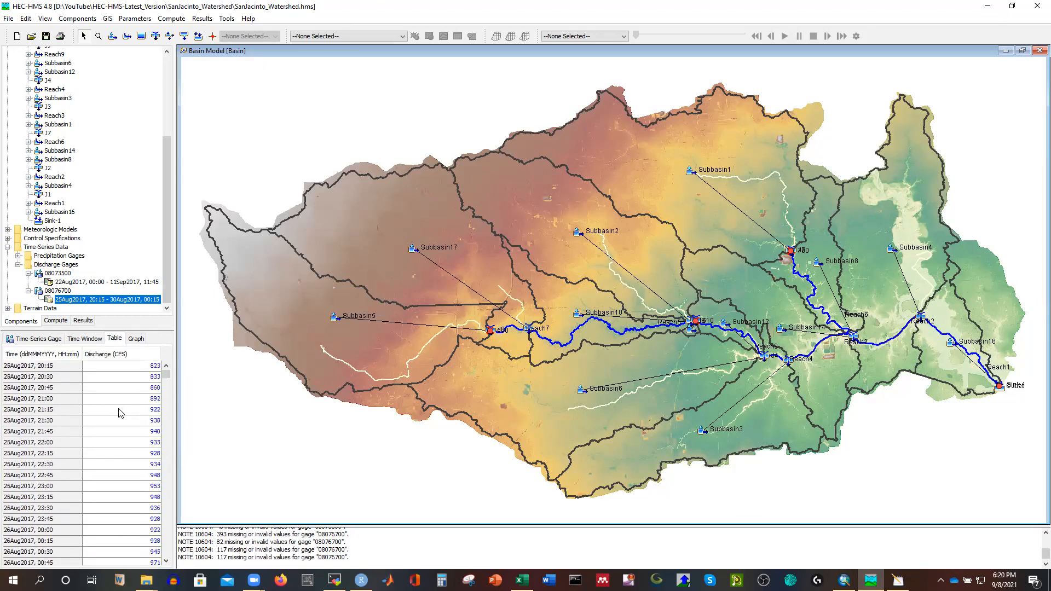
Set the end of gage 08076700's time window to 28Aug2017, 19:15, and check its discharge table and graph
click(82, 339)
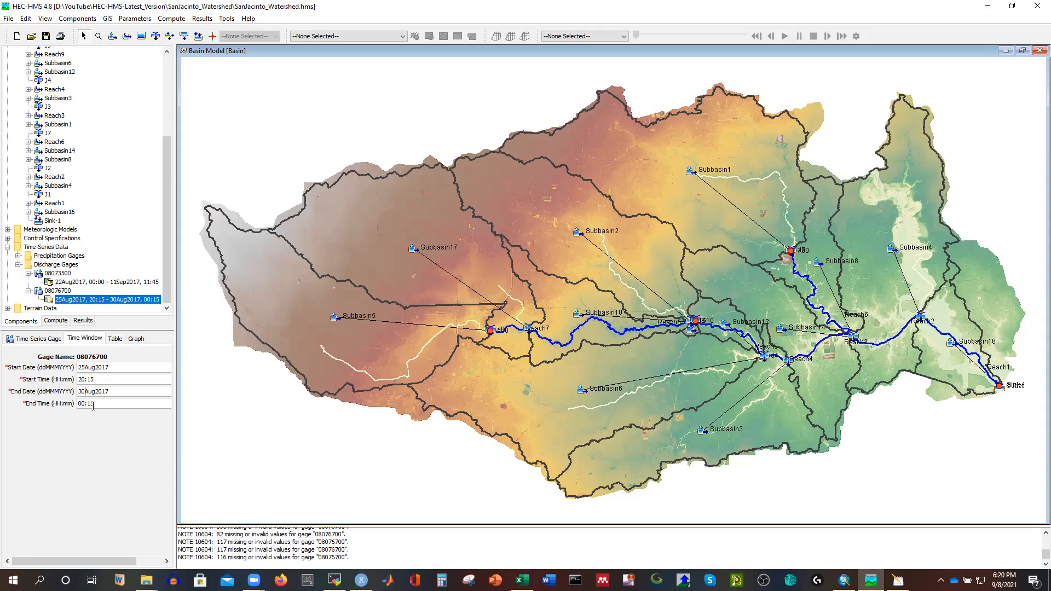
key(BackSpace)
key(BackSpace)
text(28)
click(86, 404)
click(115, 340)
drag(170, 379, 180, 572)
click(136, 338)
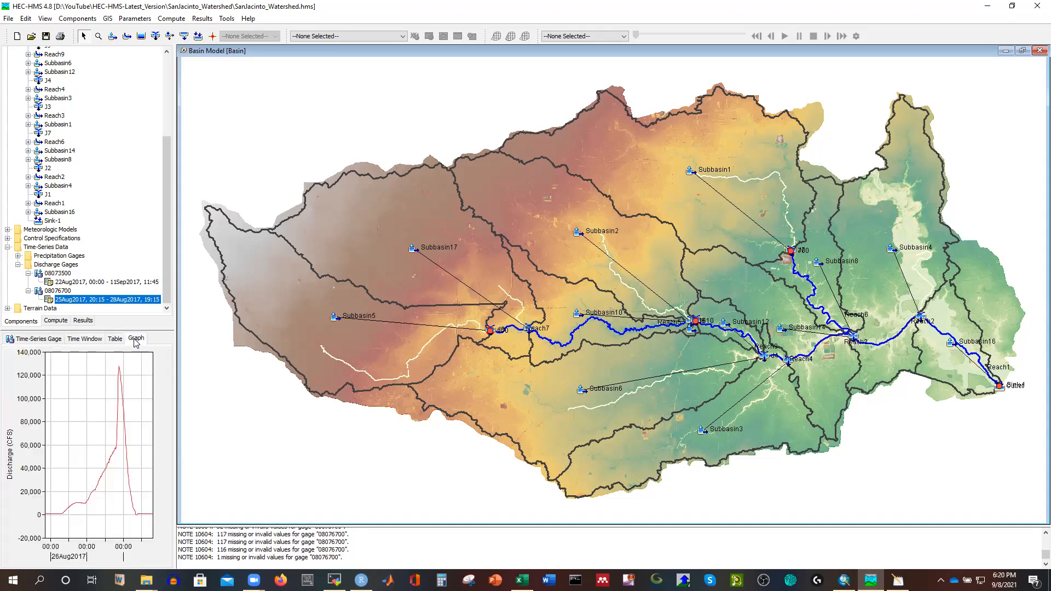
click(115, 338)
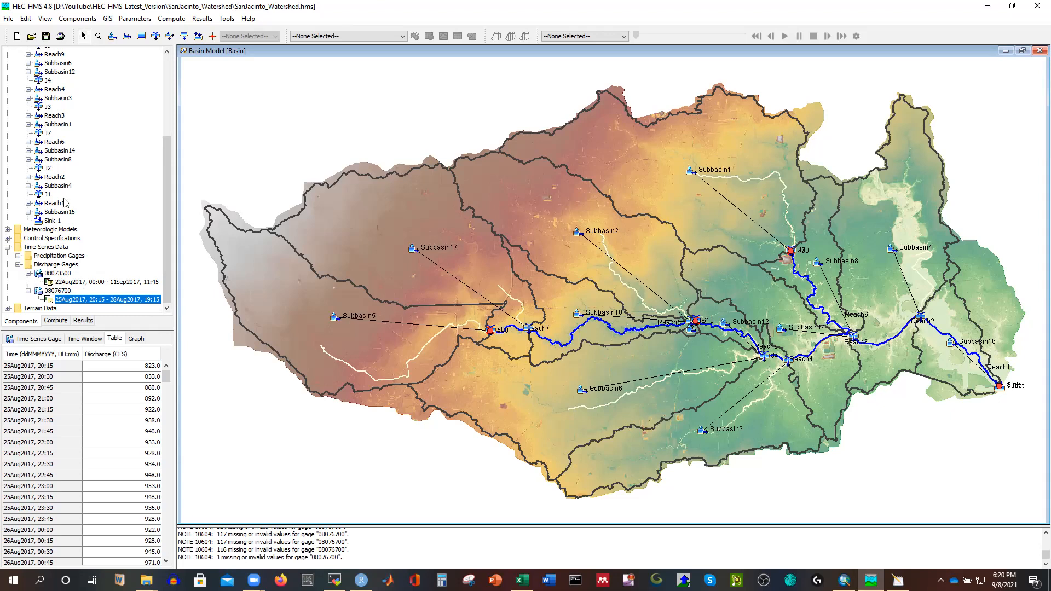
Hide the Terrain layer in the basin model map
scroll(497, 332, up, 2)
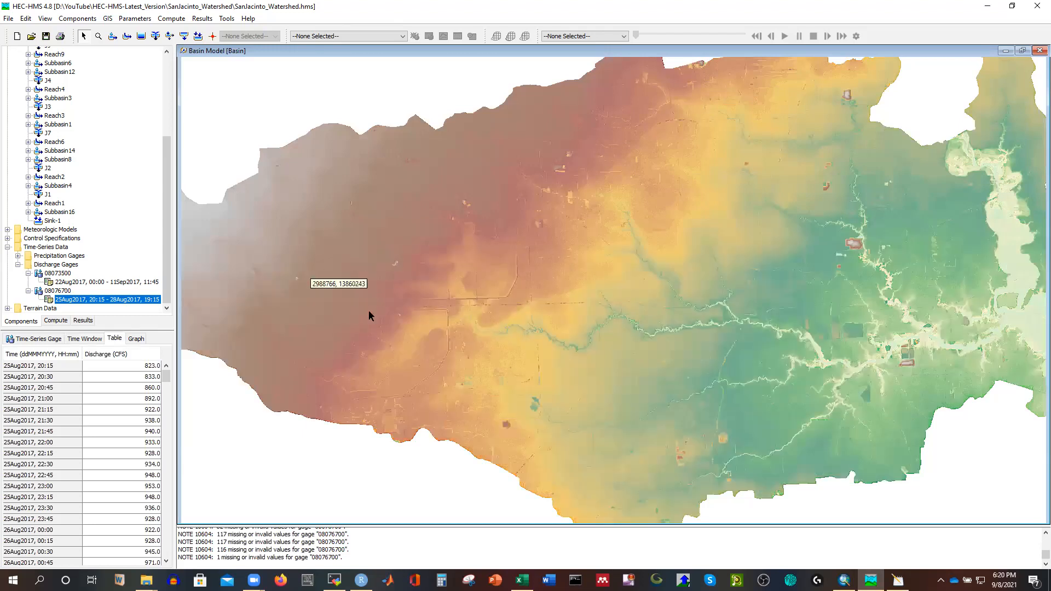
click(46, 19)
click(76, 33)
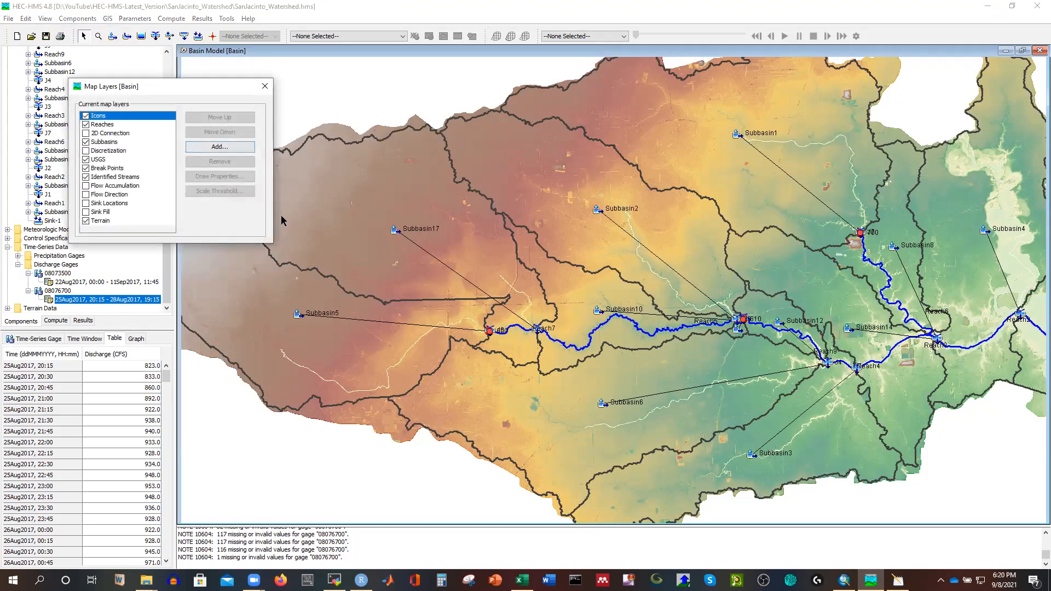
click(86, 221)
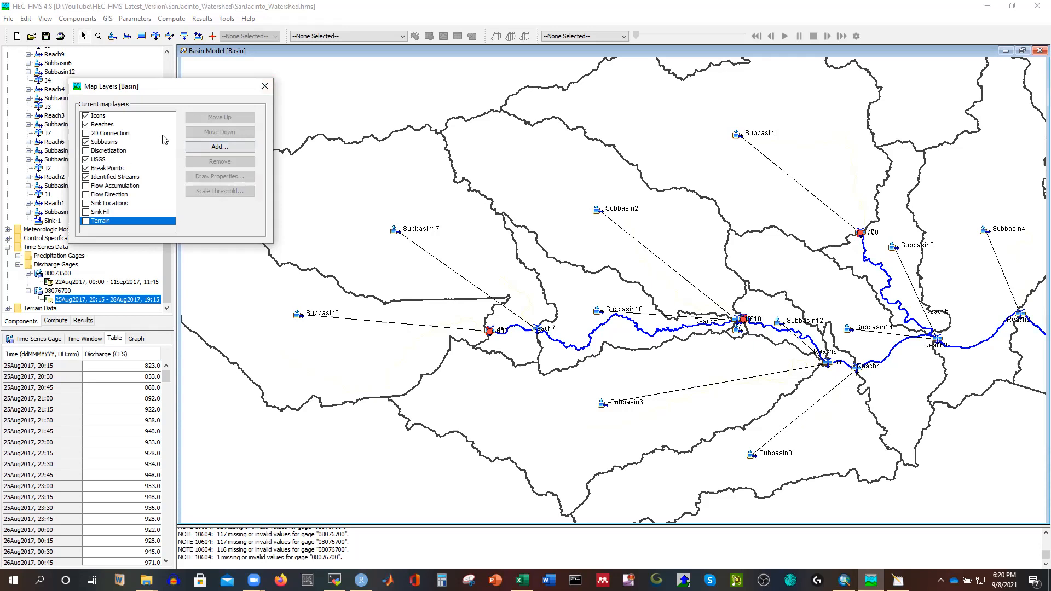
click(265, 85)
scroll(430, 297, down, 1)
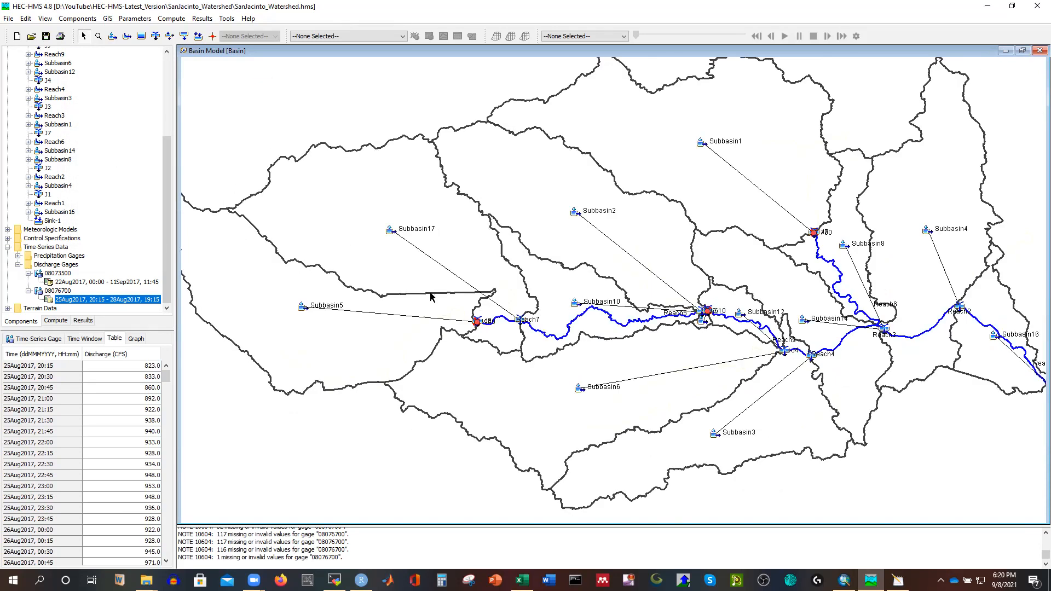
Assign gage 08073500 as the observed flow of junction J8, at the upstream end of Reach7
scroll(477, 327, up, 2)
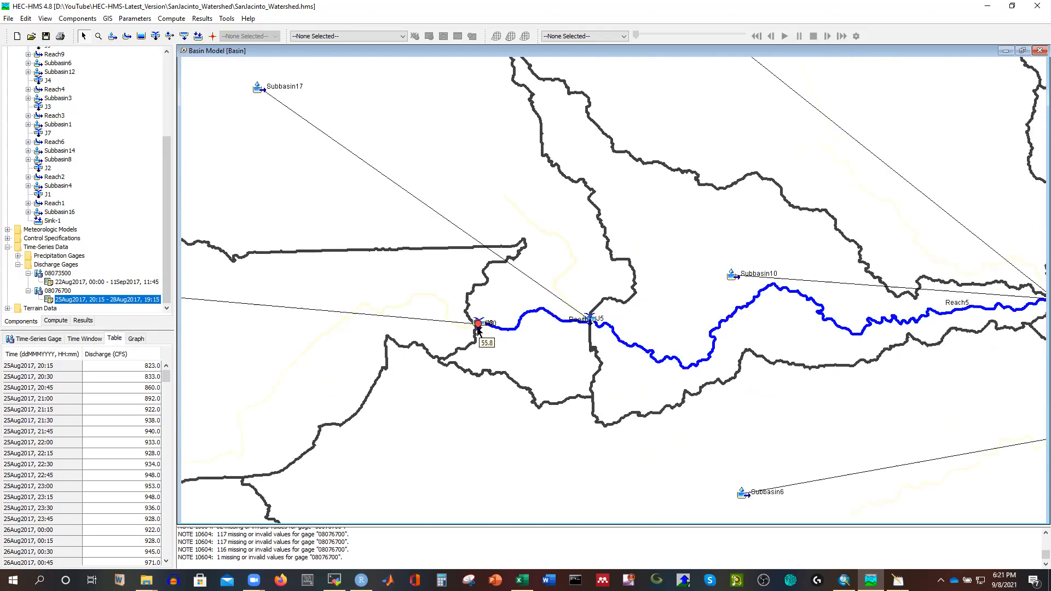
scroll(484, 336, up, 1)
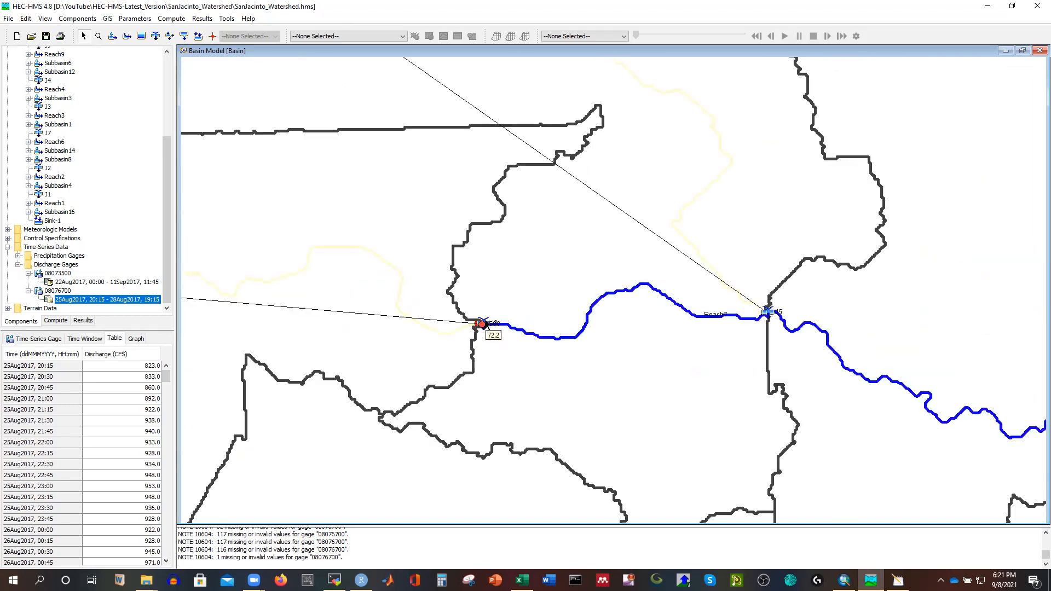
click(482, 325)
scroll(77, 156, up, 1)
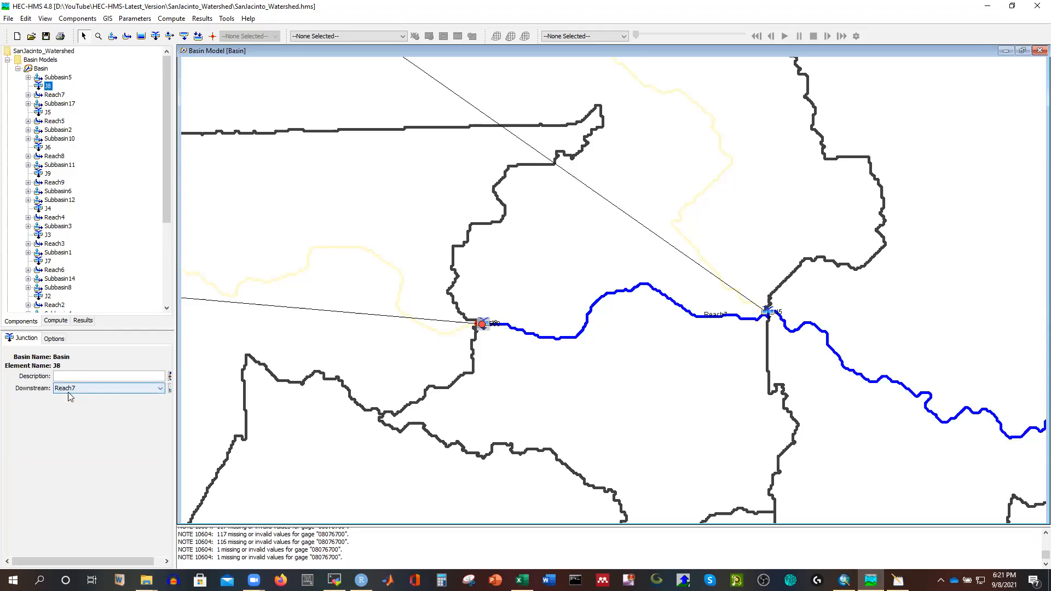
click(55, 340)
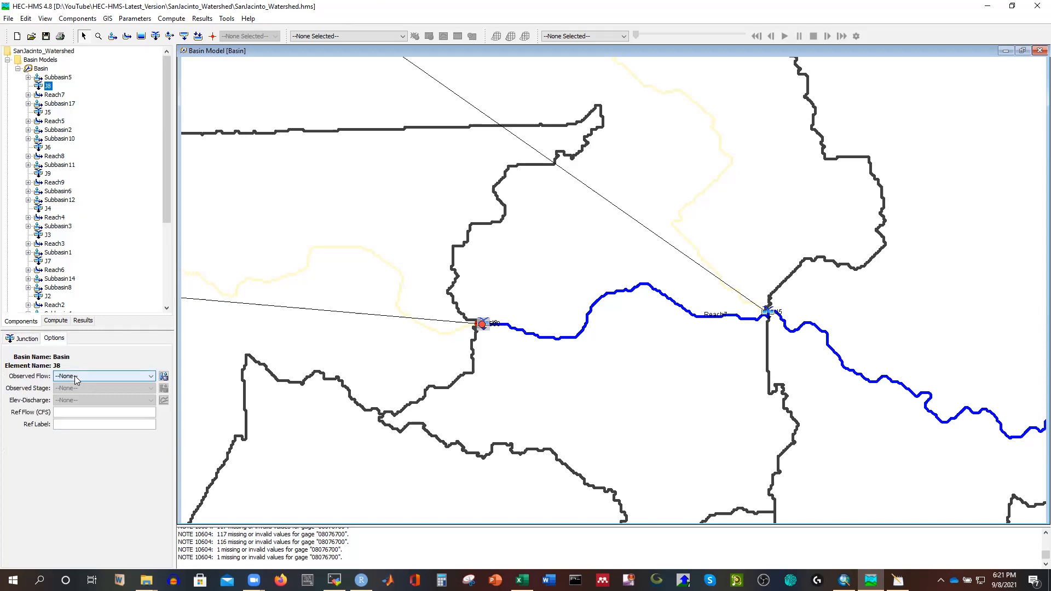
click(76, 378)
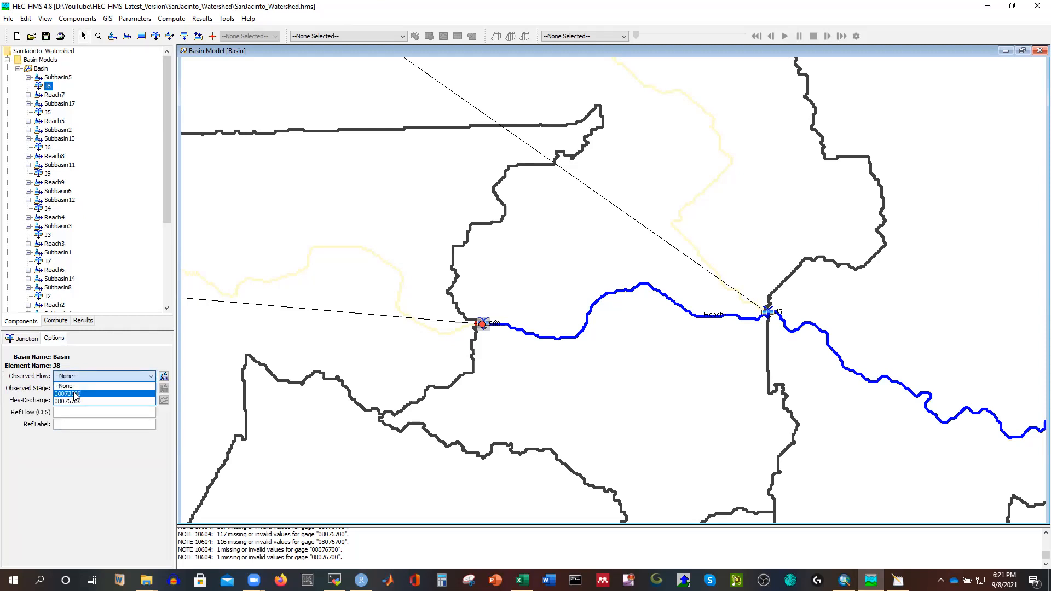
click(77, 394)
Assign gage 08076700 as the observed flow of junction J7, downstream of Subbasin1, and save the project
scroll(389, 346, down, 4)
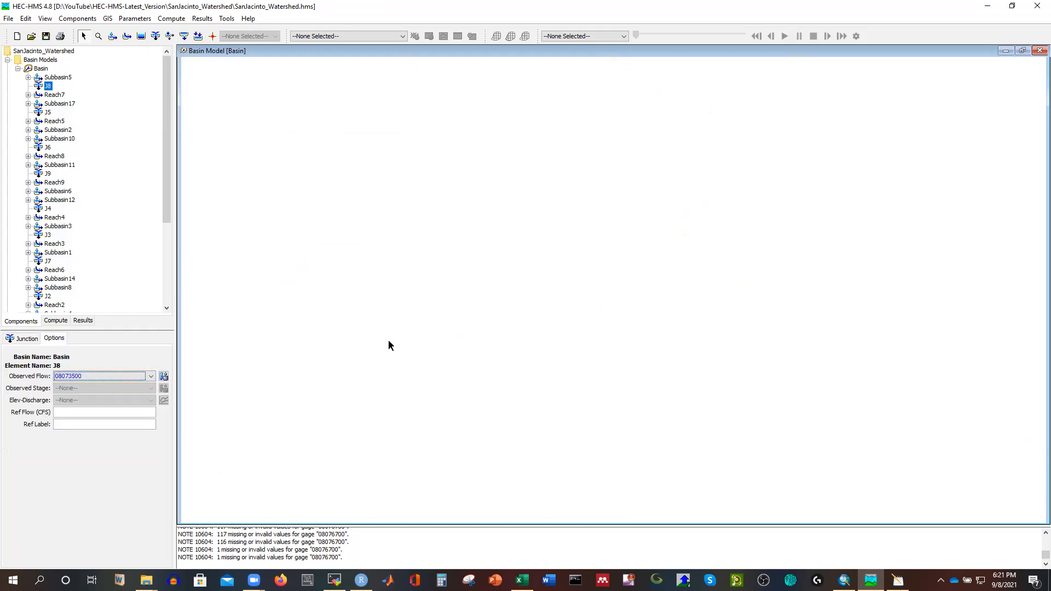
scroll(360, 366, down, 2)
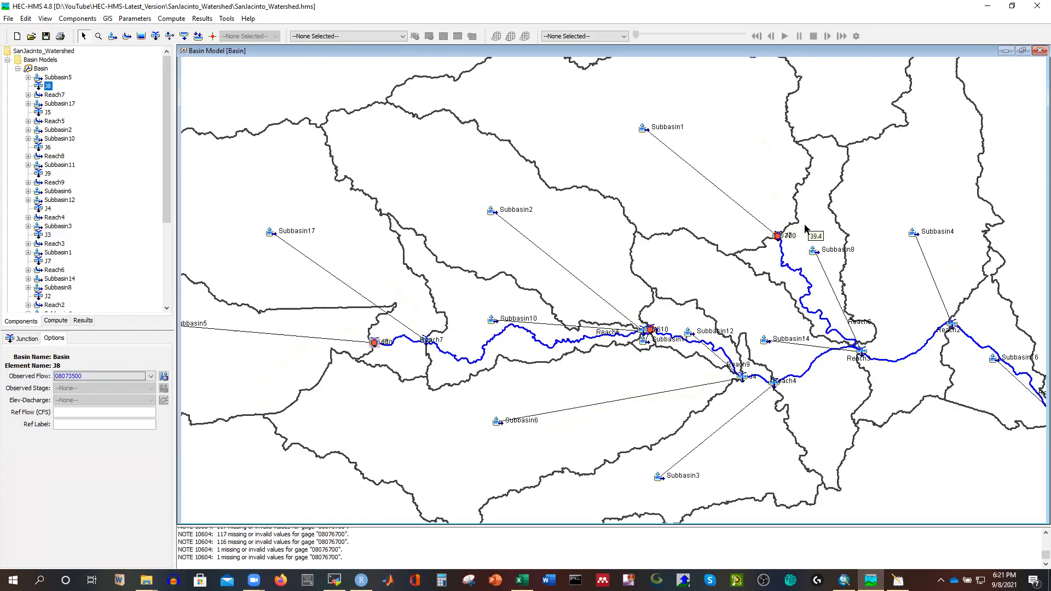
click(778, 236)
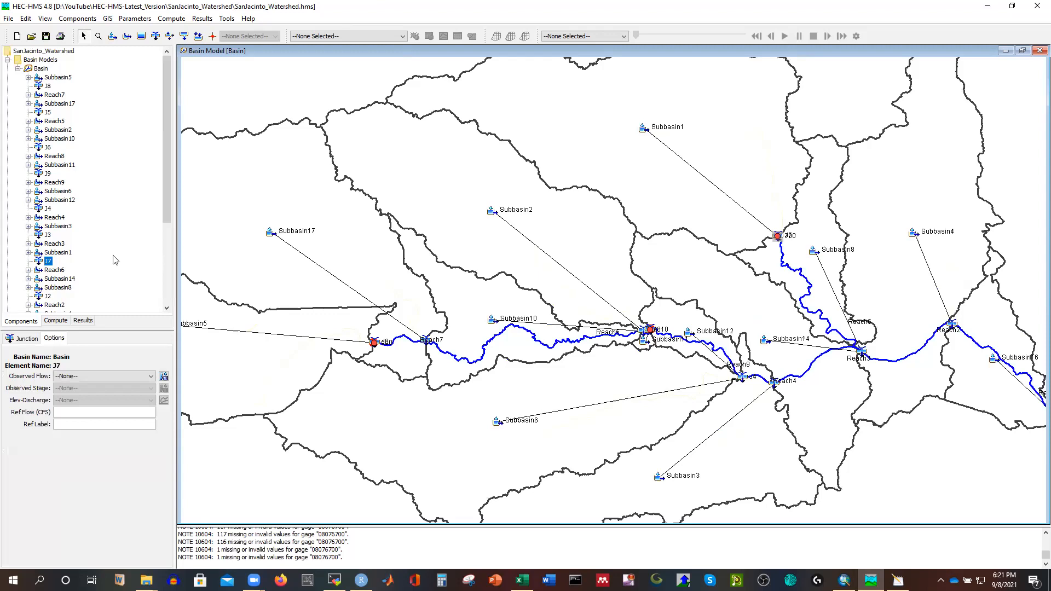
click(75, 376)
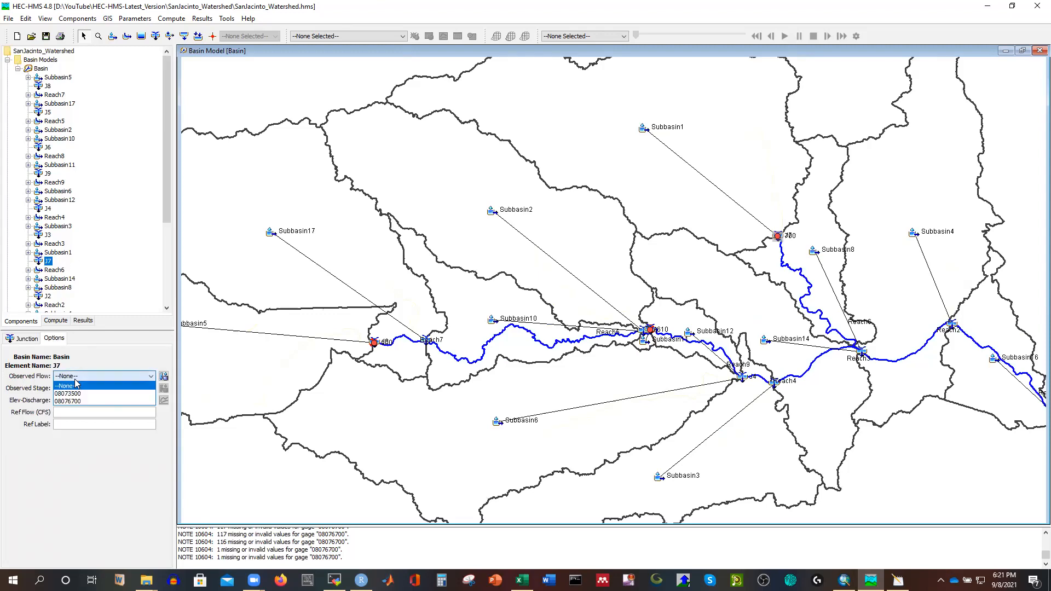
click(75, 402)
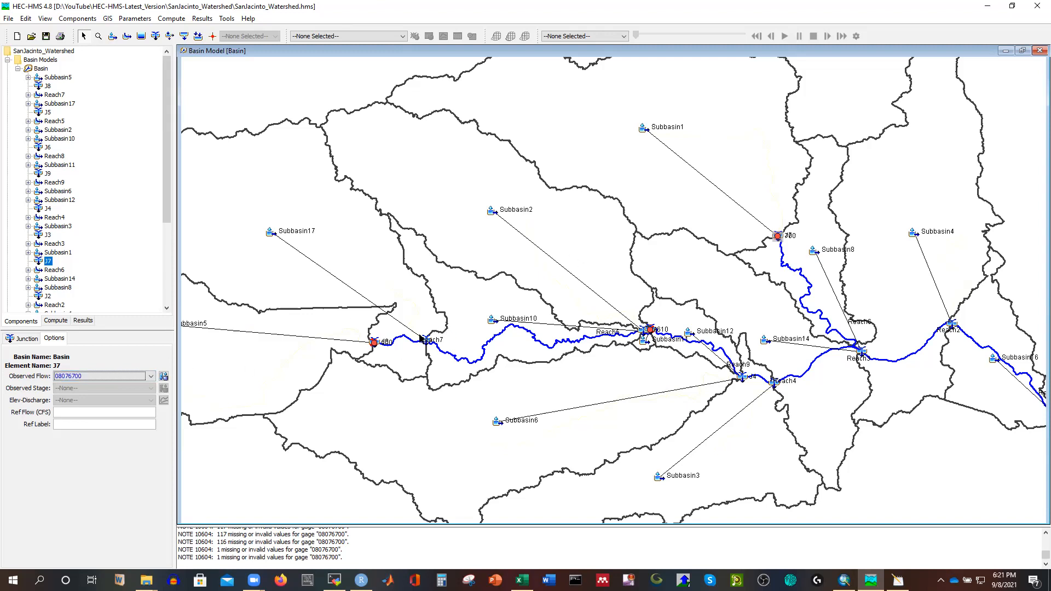
scroll(662, 287, down, 3)
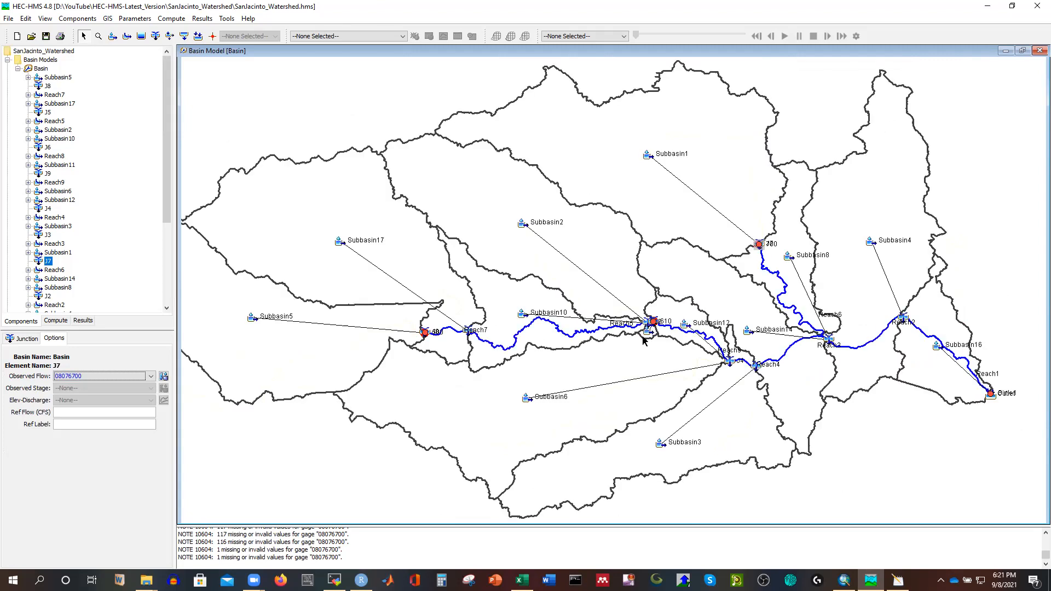
scroll(646, 338, down, 1)
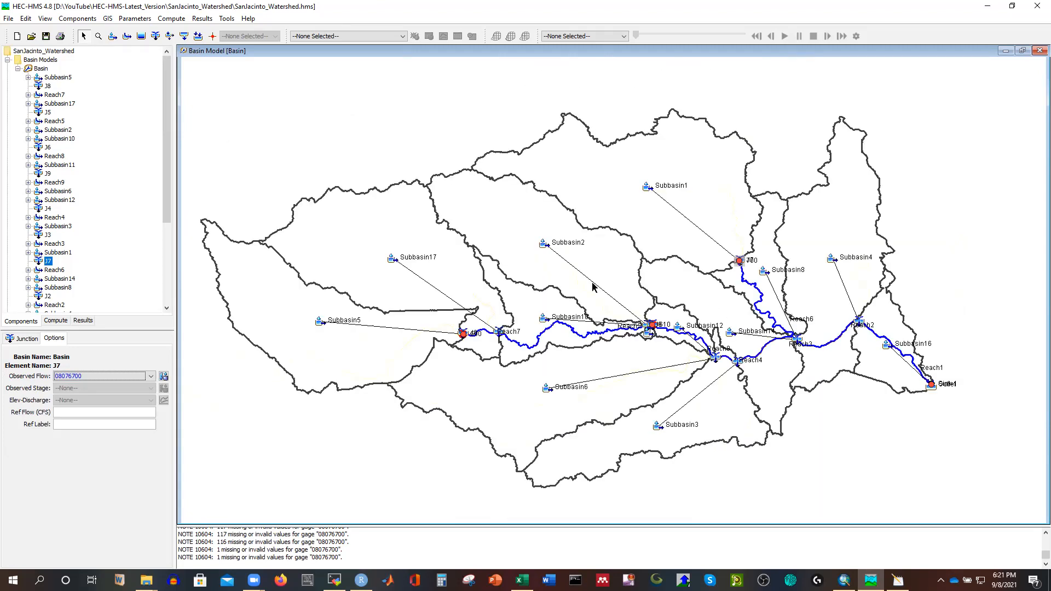
click(46, 37)
Switch to RStudio, review the NLDAS zonal statistics script up to its library calls, and source the whole script
click(361, 580)
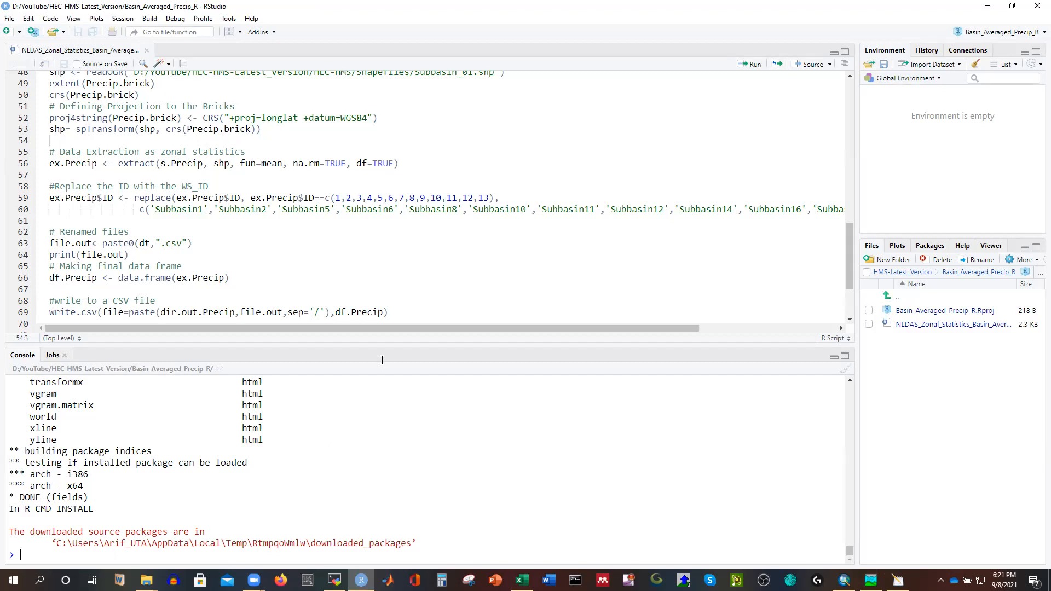
scroll(347, 219, up, 5)
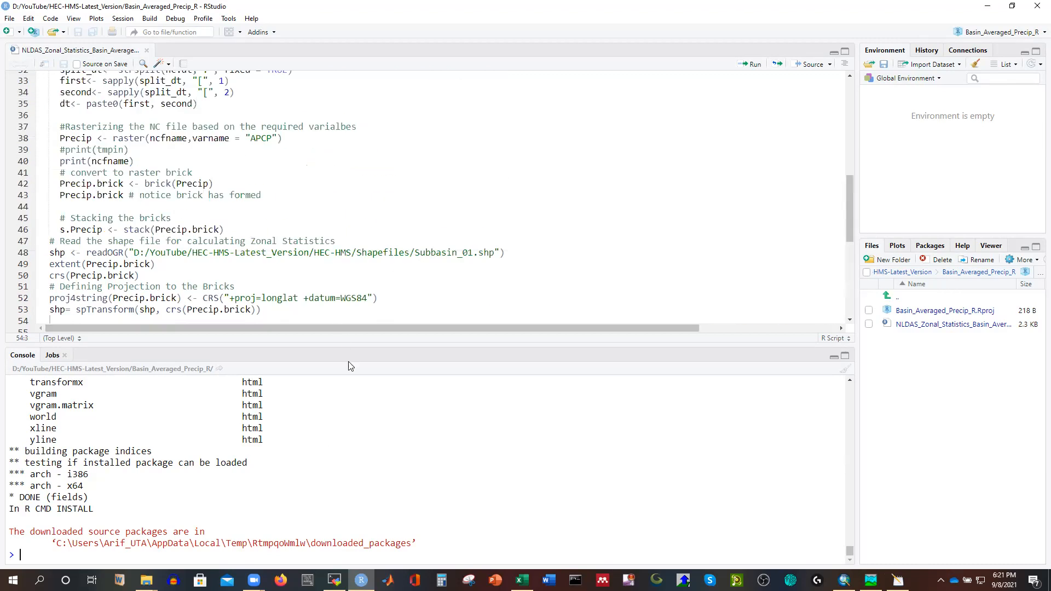
drag(357, 342, 357, 375)
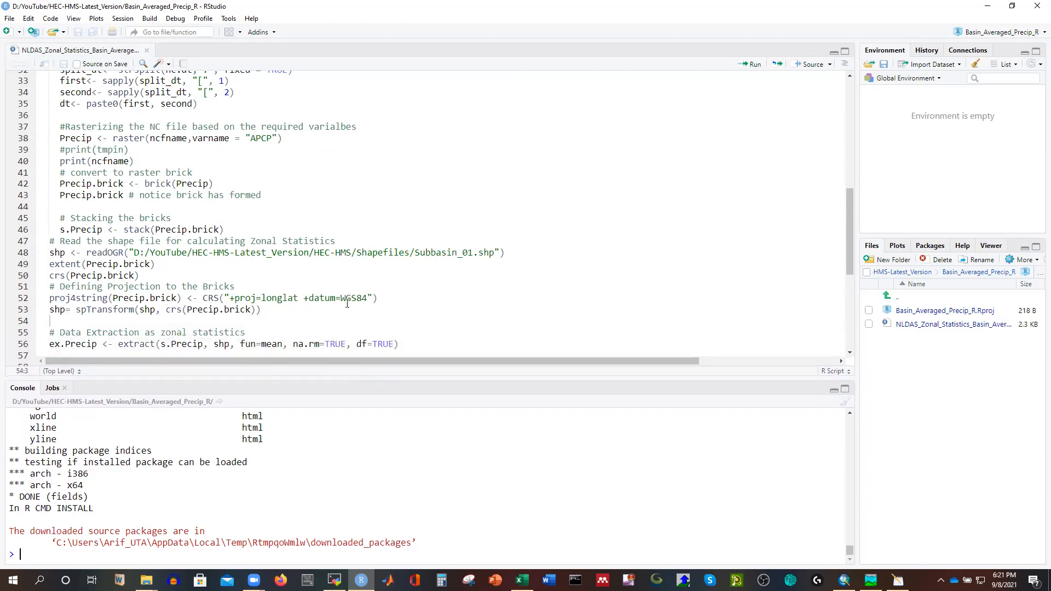
scroll(356, 252, up, 9)
scroll(356, 252, up, 1)
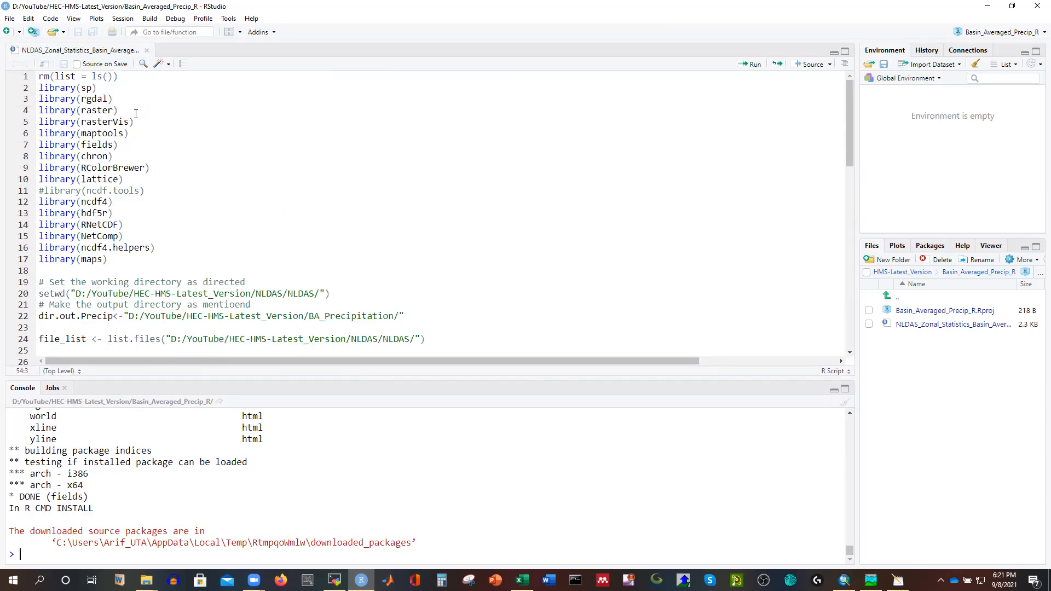
click(233, 173)
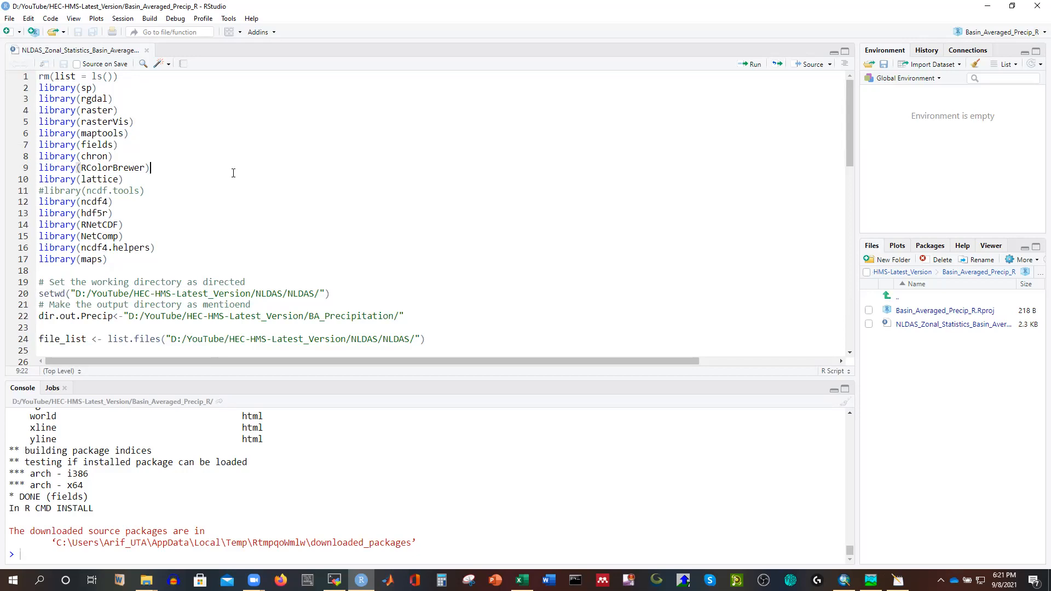
click(811, 72)
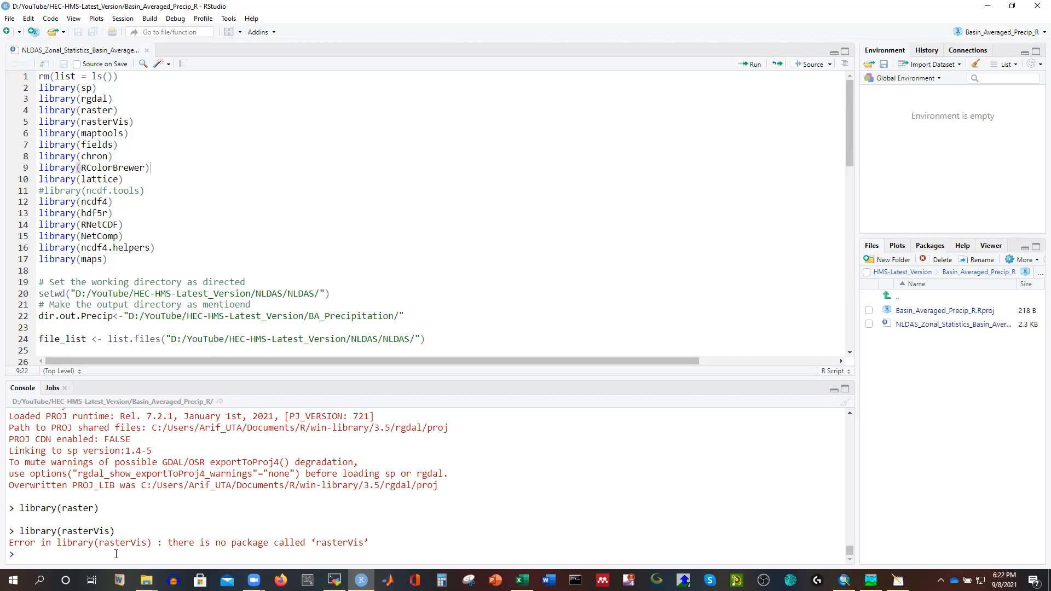
Try to install the missing rasterVis package from the R console with install.packages(rasterVis)
text(t)
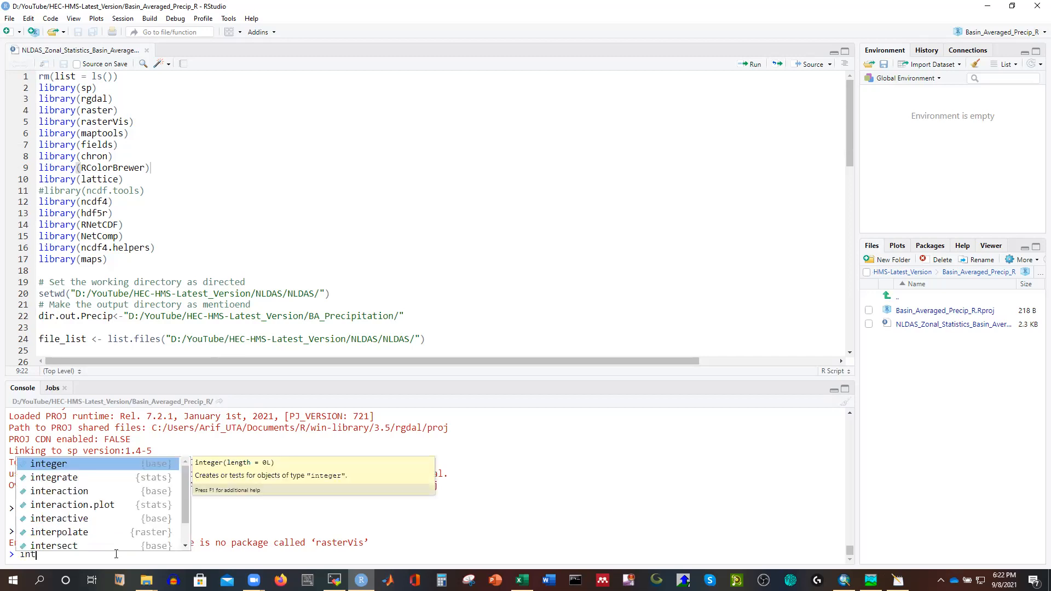
key(BackSpace)
key(BackSpace)
text(install)
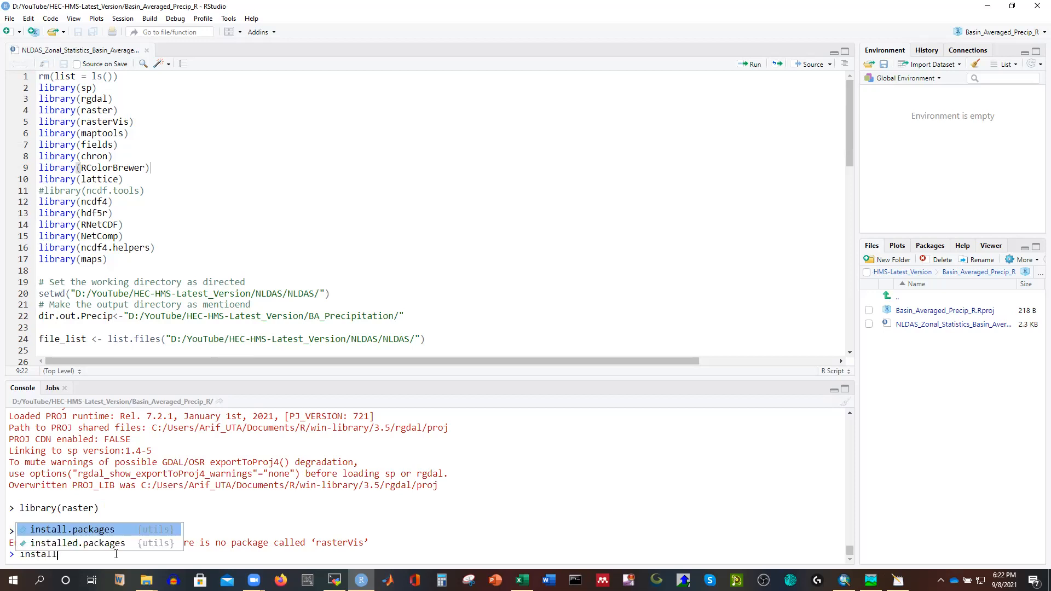
key(Tab)
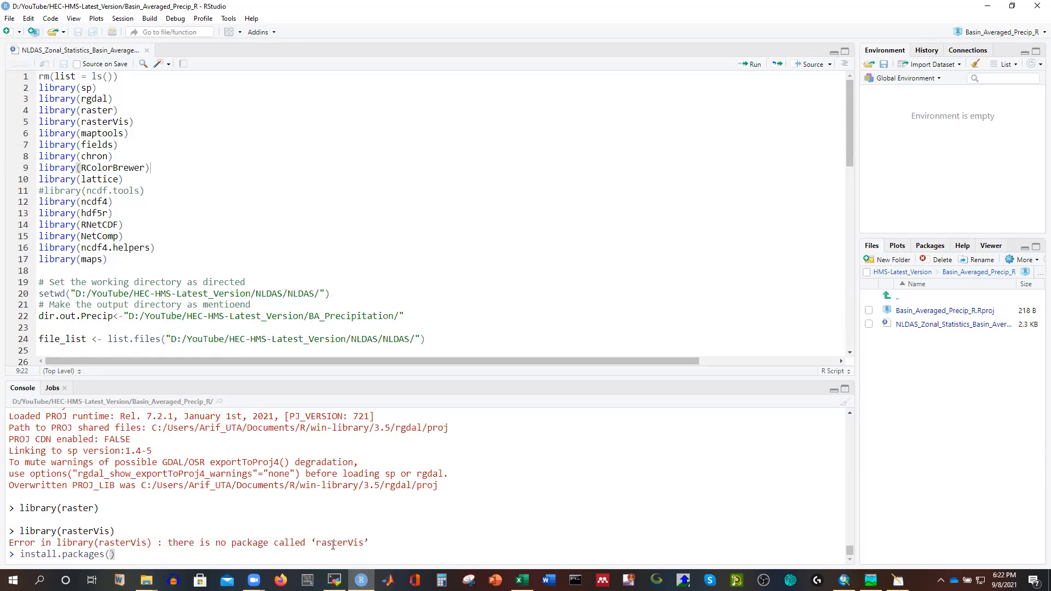
drag(363, 546, 318, 546)
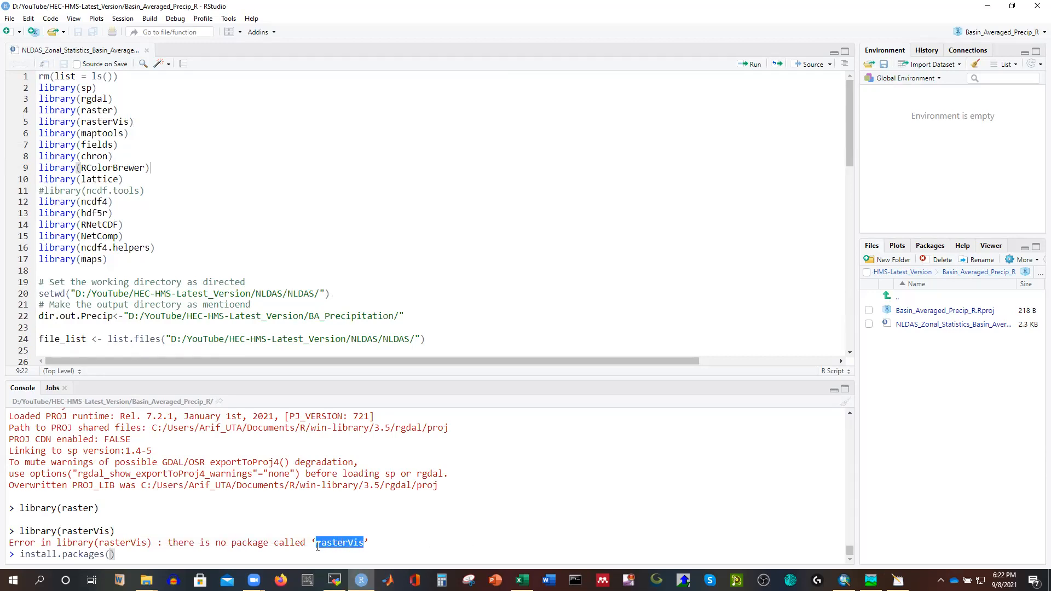
click(111, 553)
text(rasterVis)
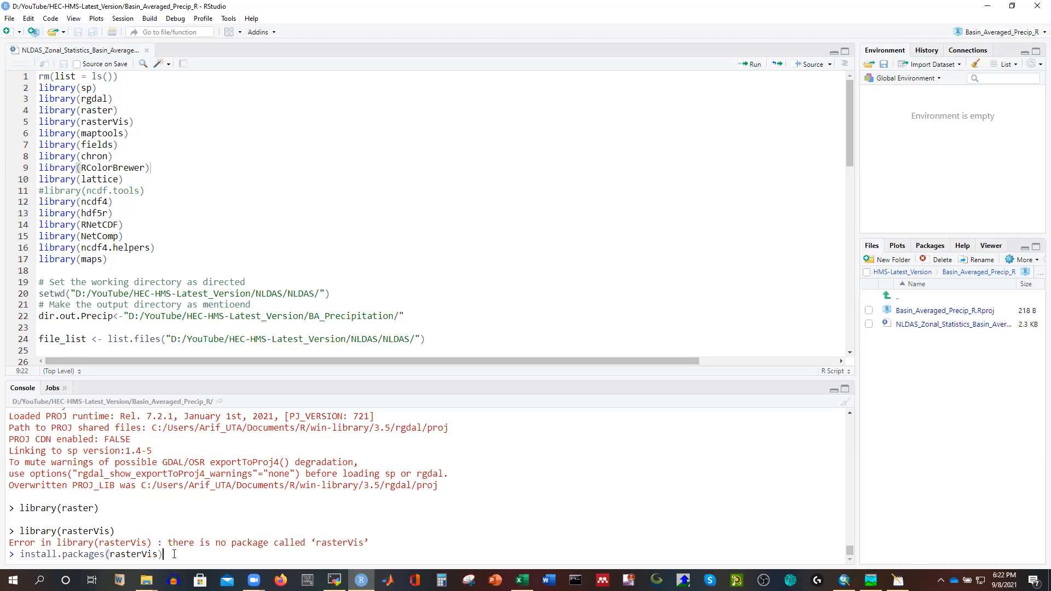
key(Return)
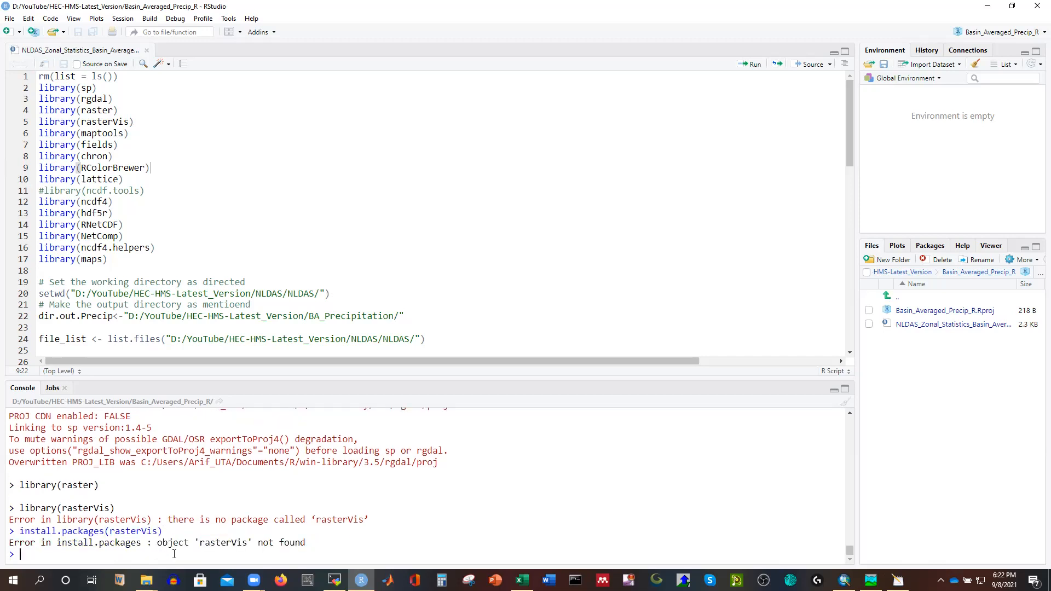
Try the rasterVis installation again with the package name enclosed in quotation marks
key(Up)
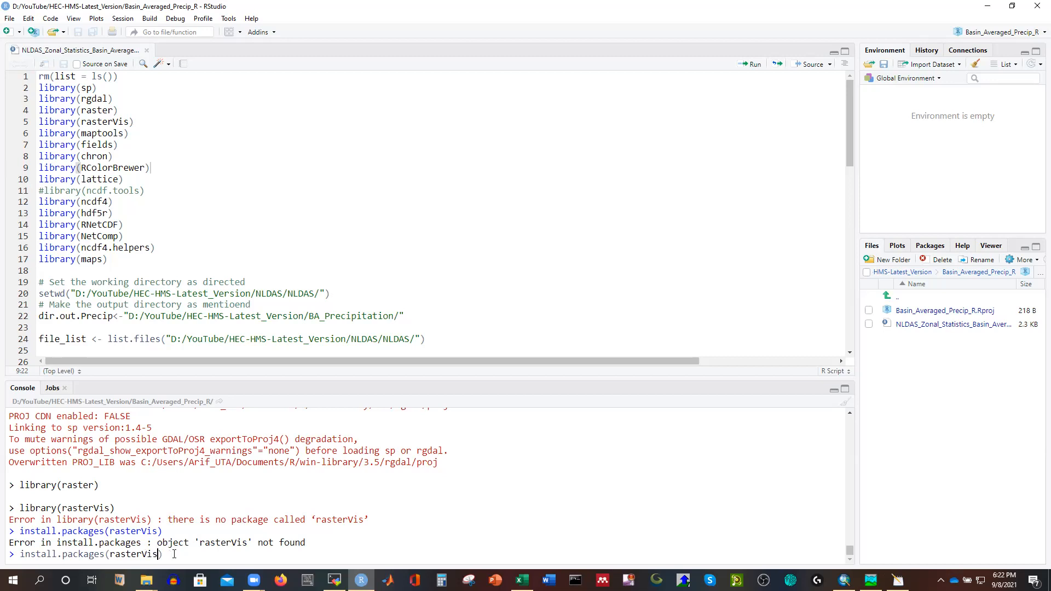
key(Left)
key(Left)
text(")
key(Return)
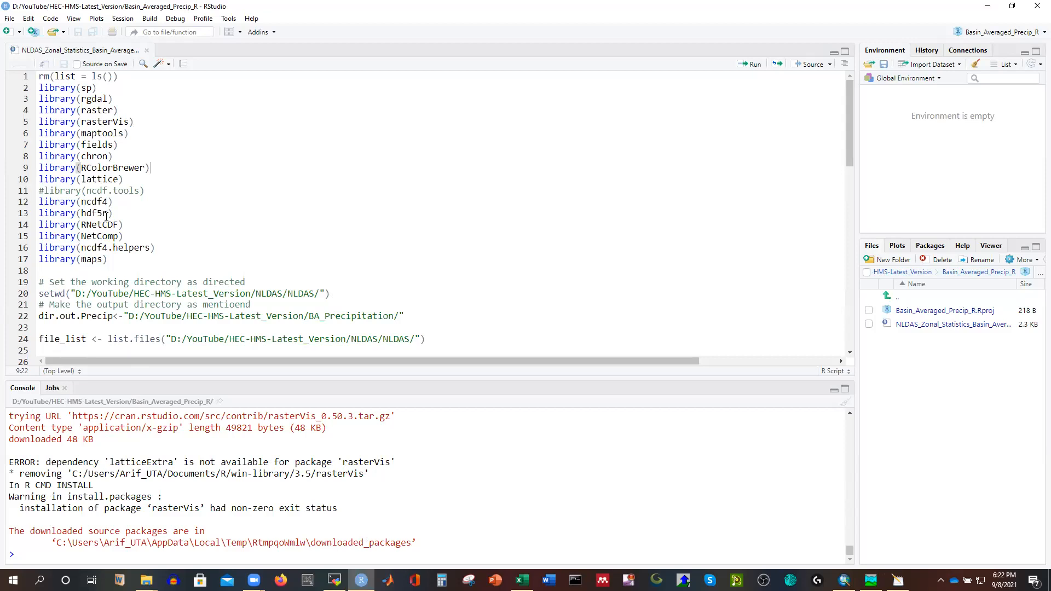
Comment out the library(rasterVis) line of the NLDAS zonal statistics script, save it, and source the whole script
click(40, 121)
text(#)
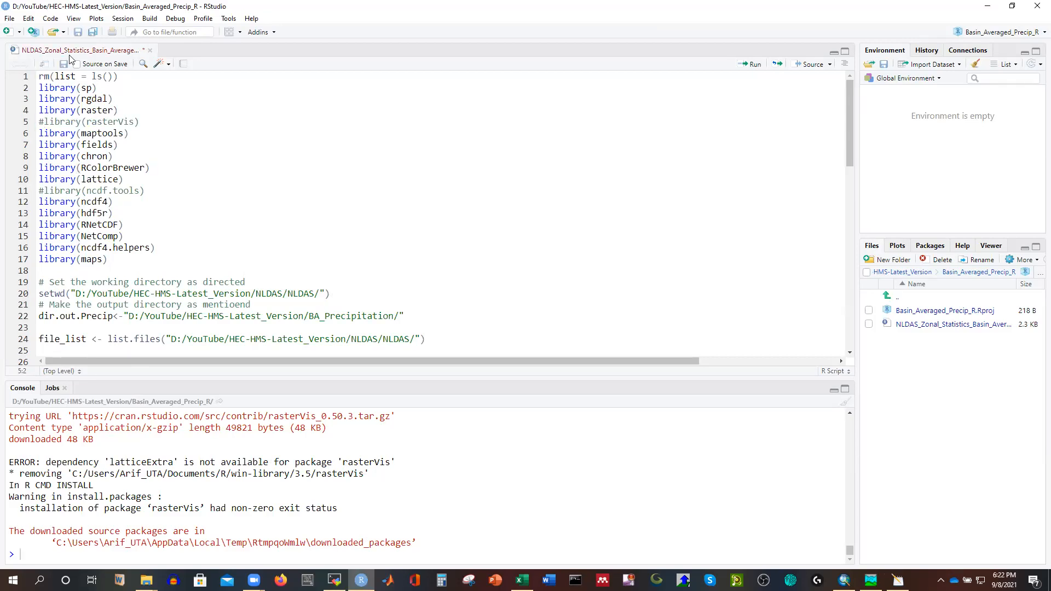
click(77, 32)
click(810, 64)
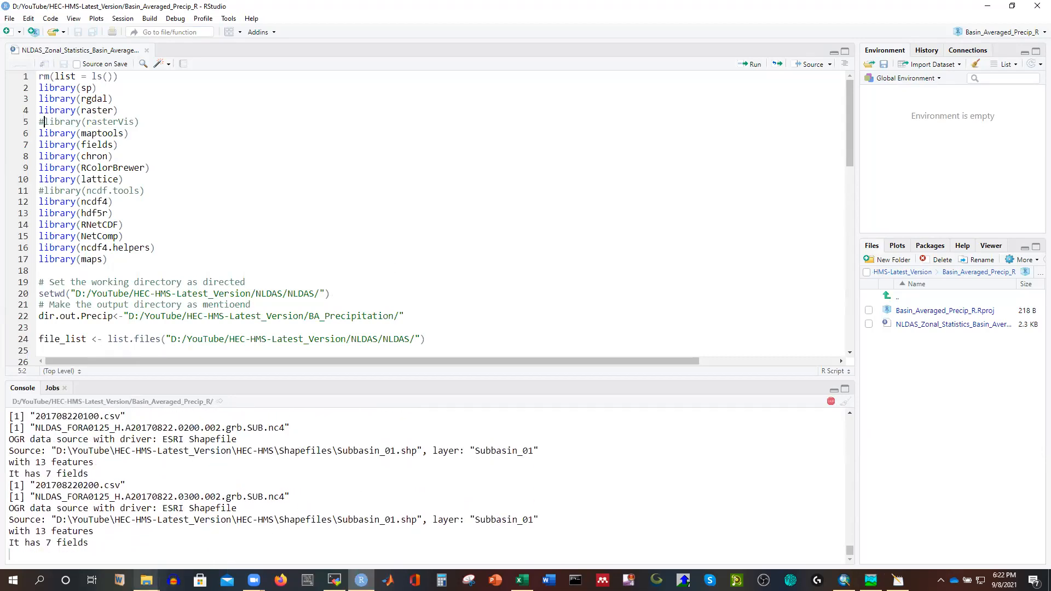
Switch to File Explorer, open 201708220000.csv from the BA_Precipitation folder in Excel, and fit the ID column's width
mouse_move(146, 580)
click(199, 534)
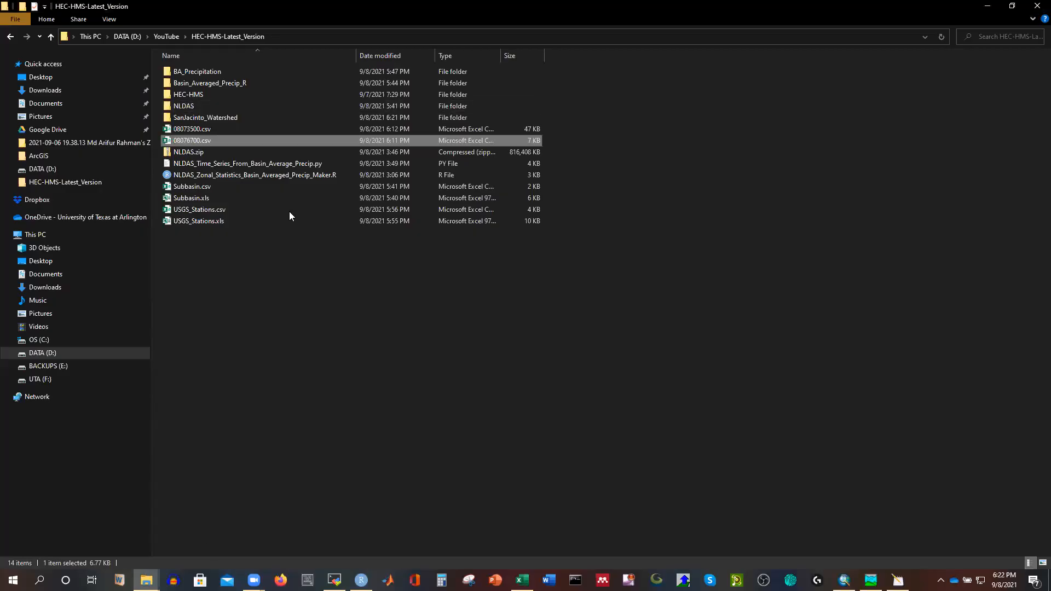
double_click(203, 73)
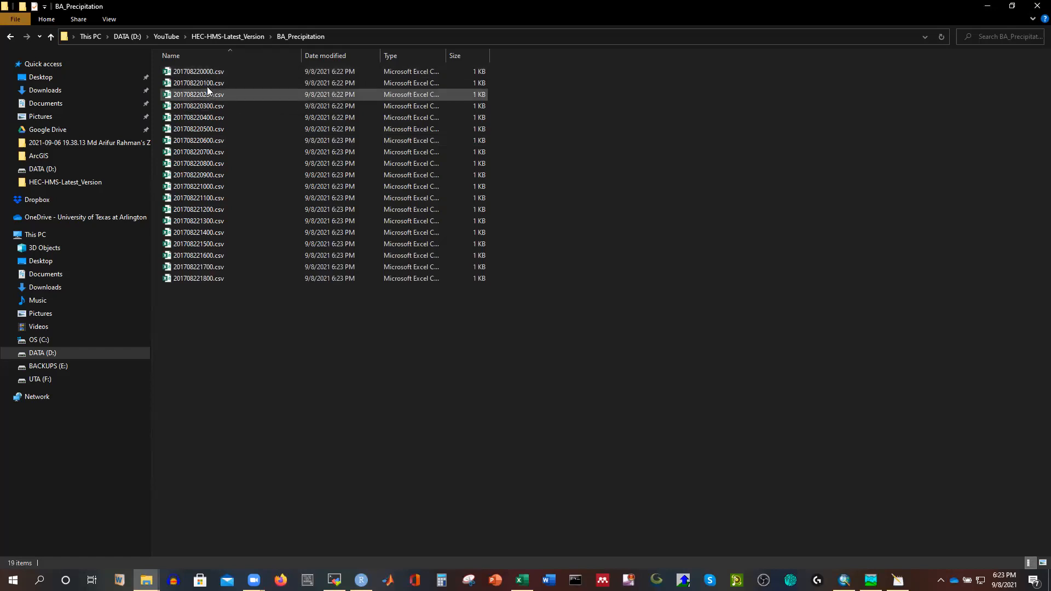
click(199, 72)
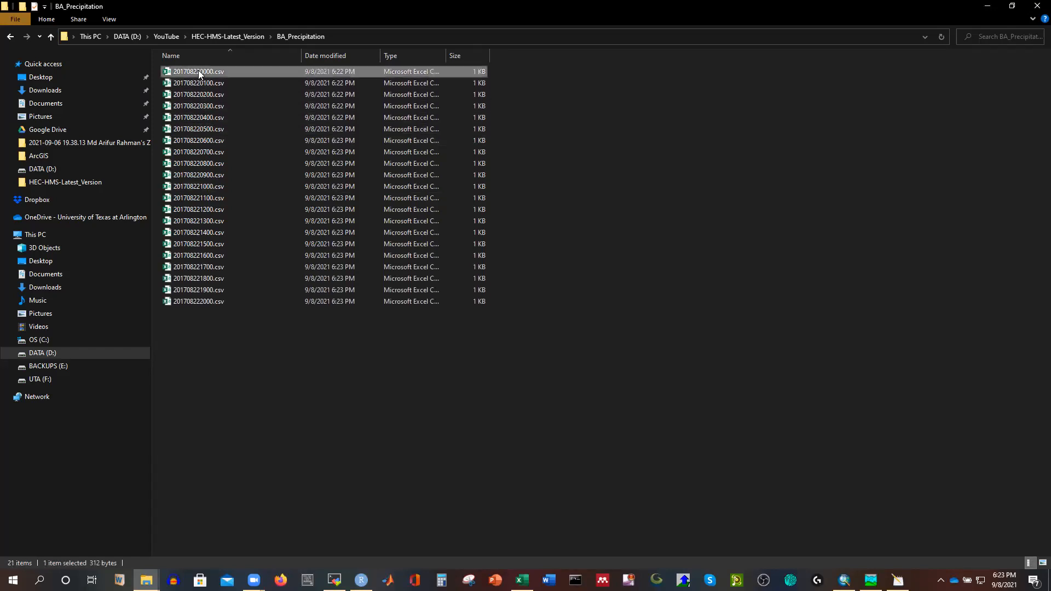
double_click(188, 71)
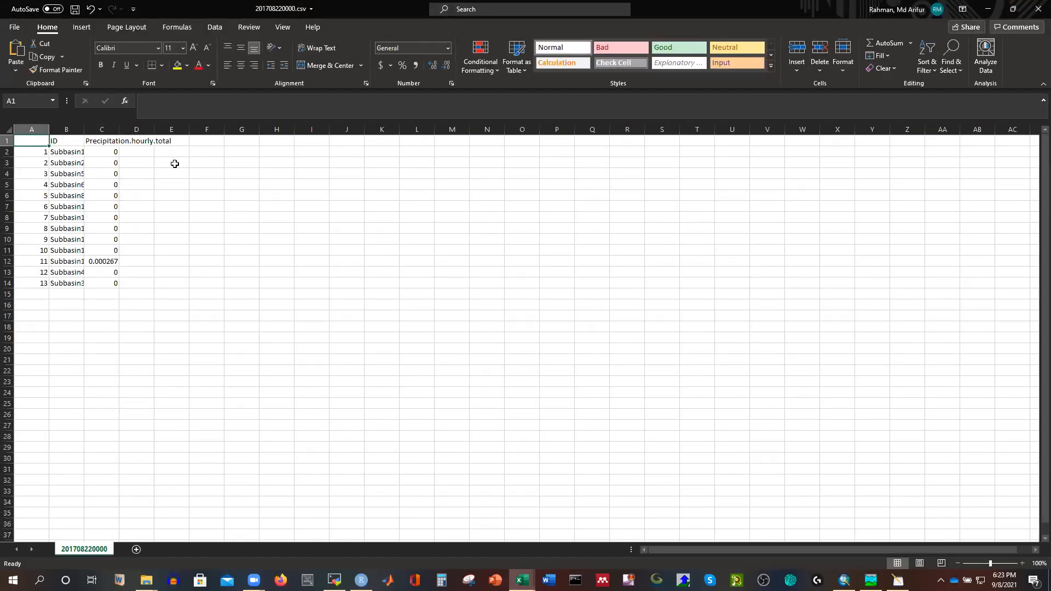
double_click(84, 130)
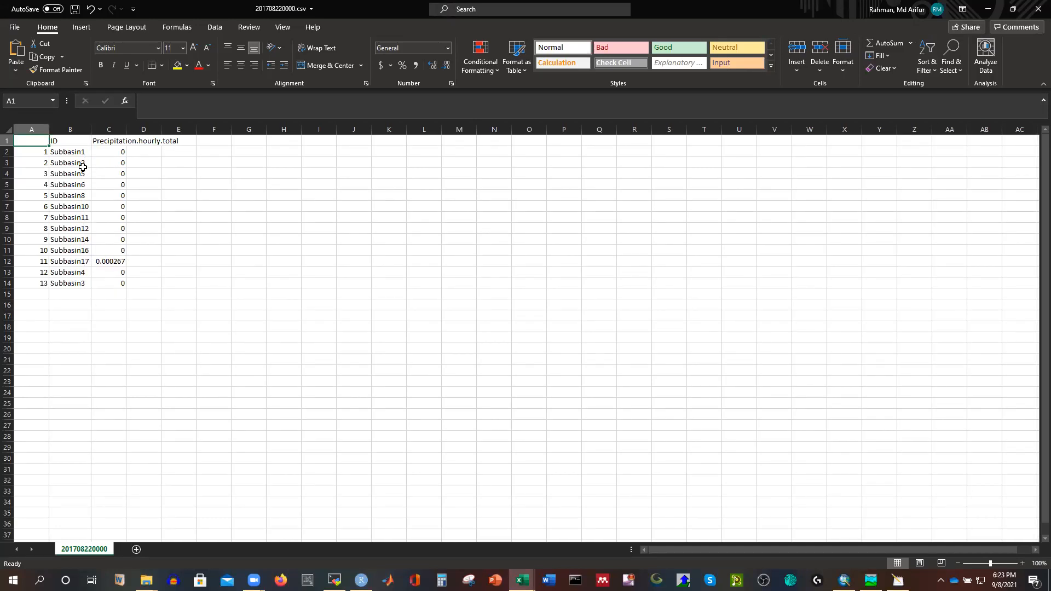
Examine the subbasin IDs and their hourly precipitation totals in 201708220000.csv, and keep the file open
click(70, 155)
click(71, 164)
click(74, 174)
click(75, 185)
click(78, 196)
click(78, 207)
click(78, 217)
click(81, 239)
click(78, 282)
click(63, 153)
click(68, 164)
click(70, 175)
click(72, 206)
click(65, 153)
click(69, 185)
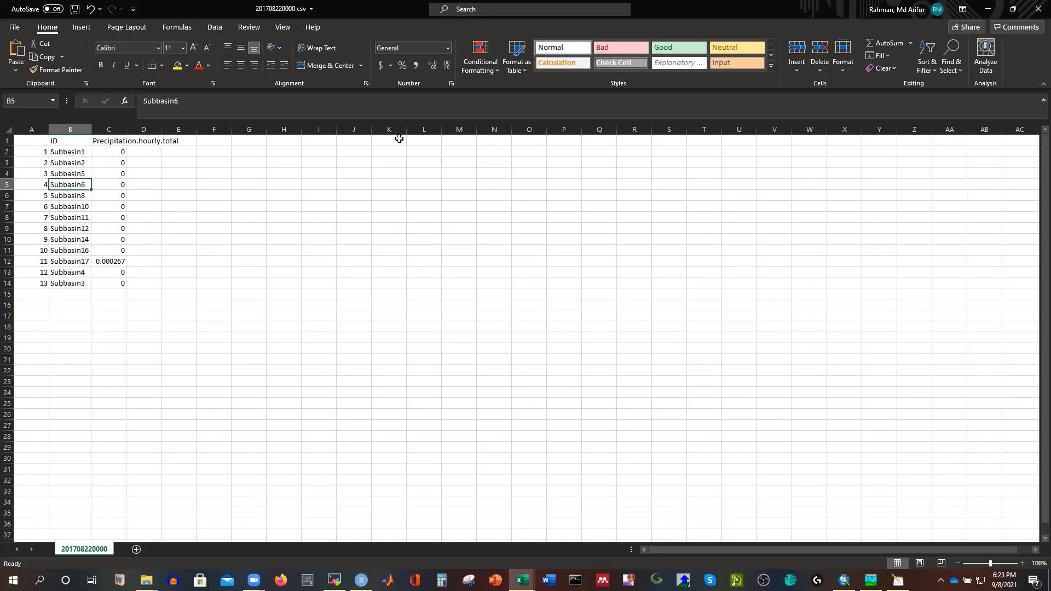
click(1033, 11)
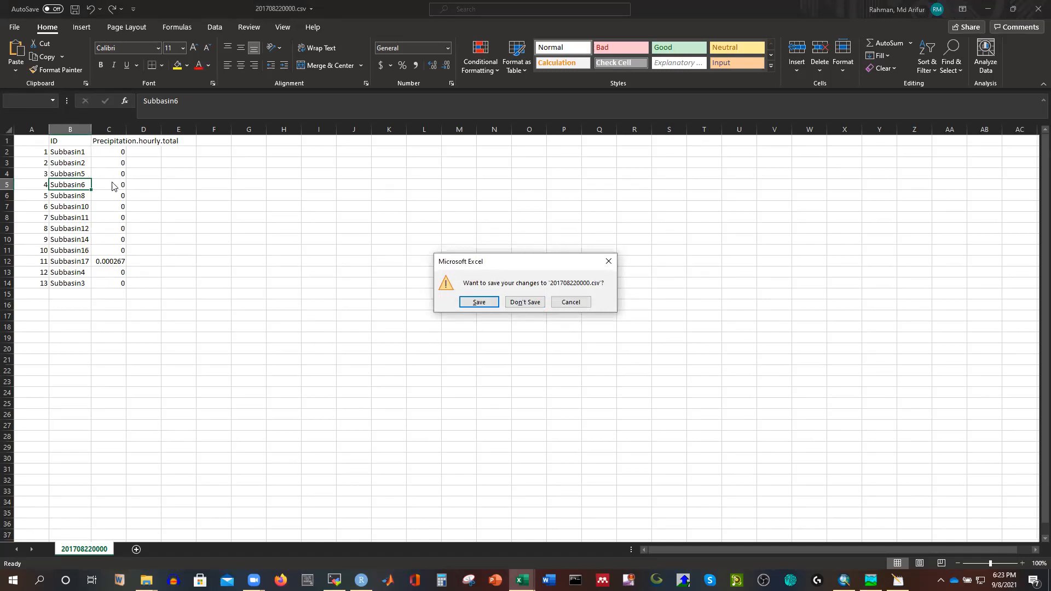
click(608, 261)
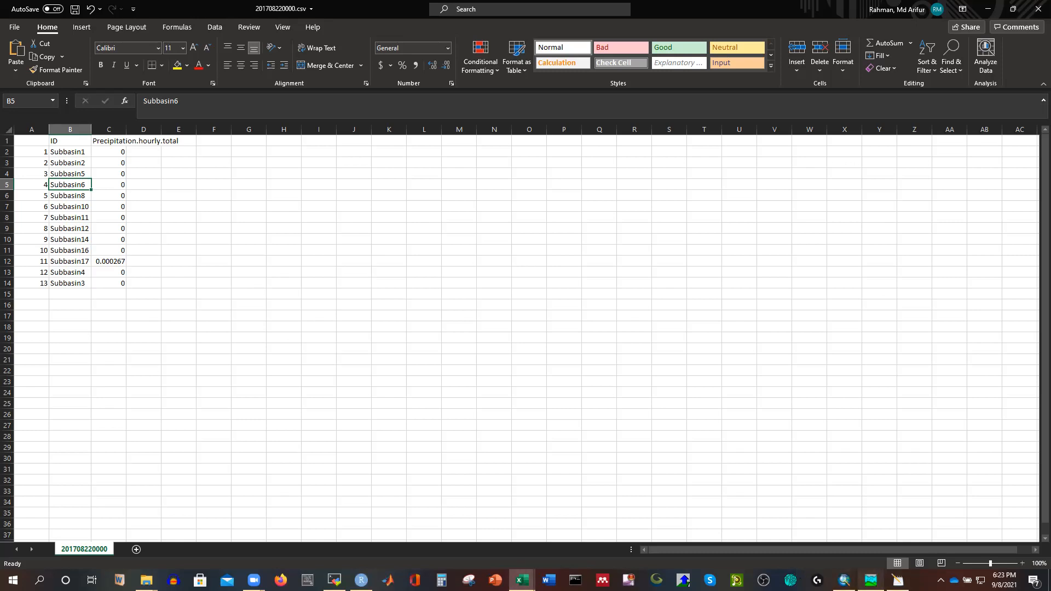
Switch to HEC-HMS, collapse the basin and discharge gage entries, and view the time window of precipitation gage Gage1
click(870, 580)
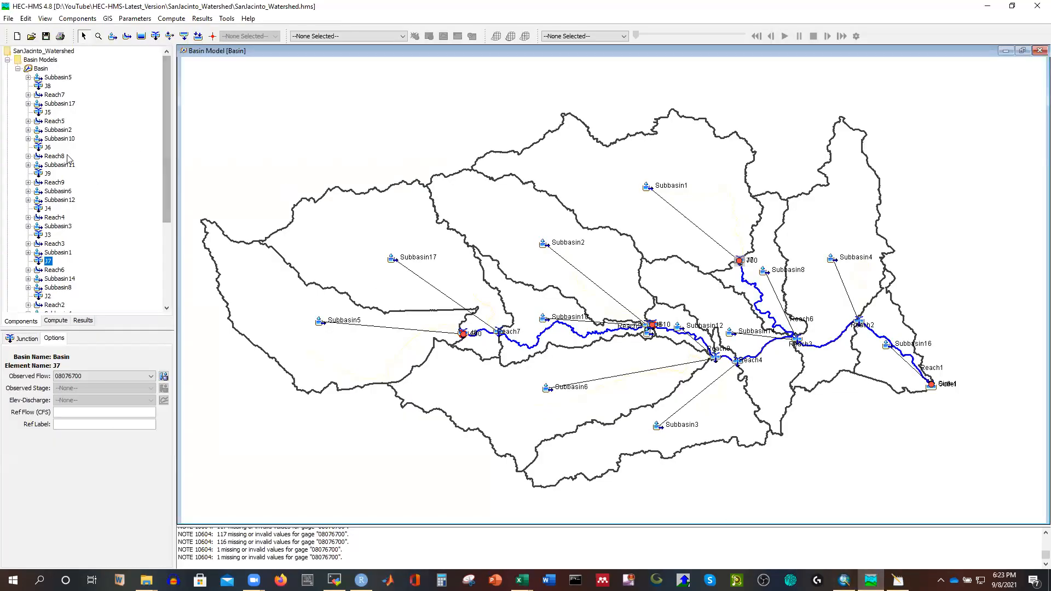
click(18, 68)
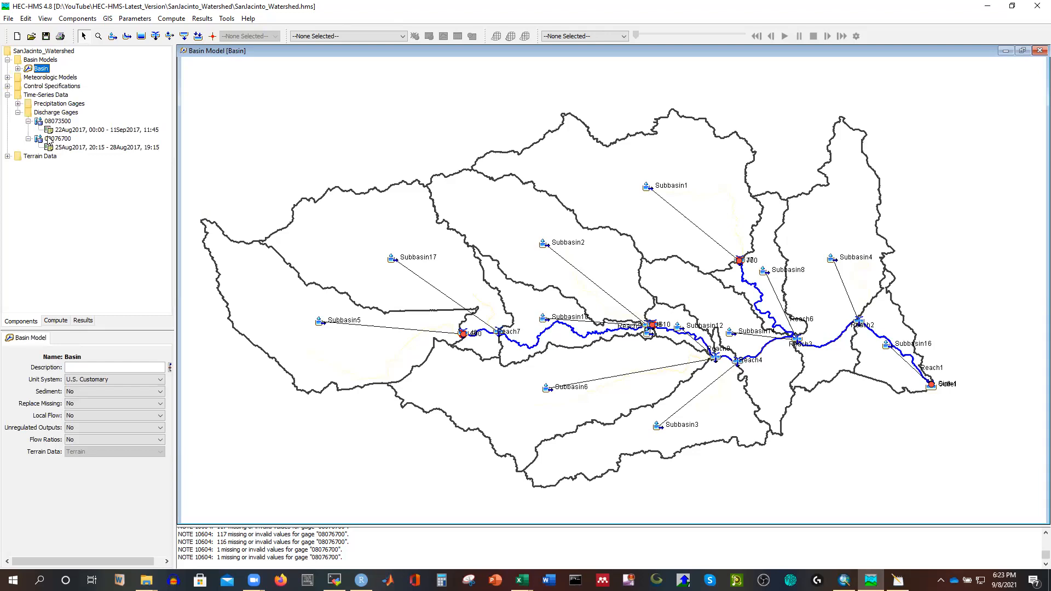
click(18, 112)
click(39, 104)
click(18, 104)
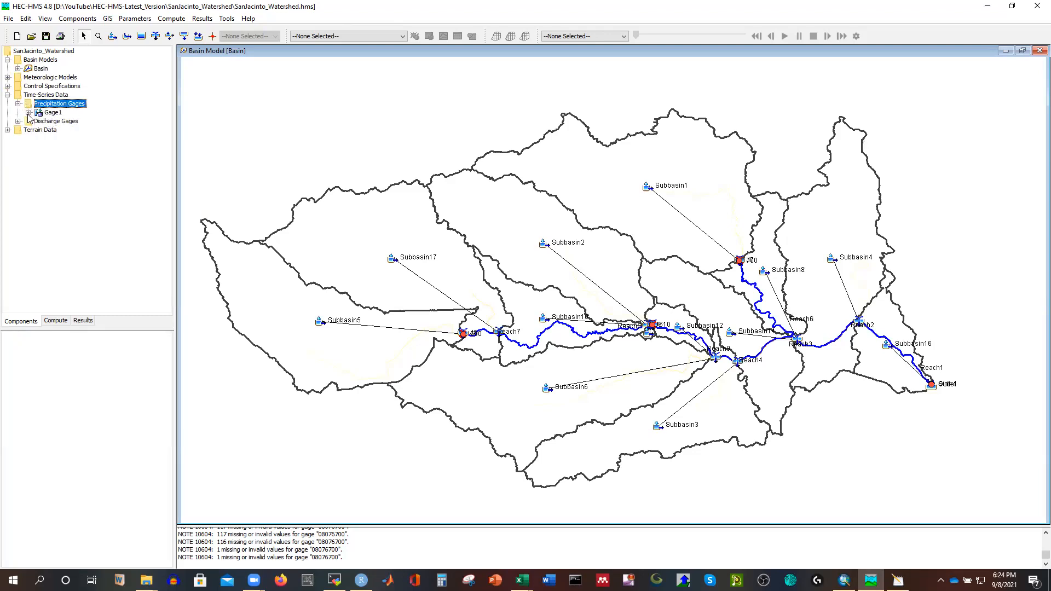
click(28, 112)
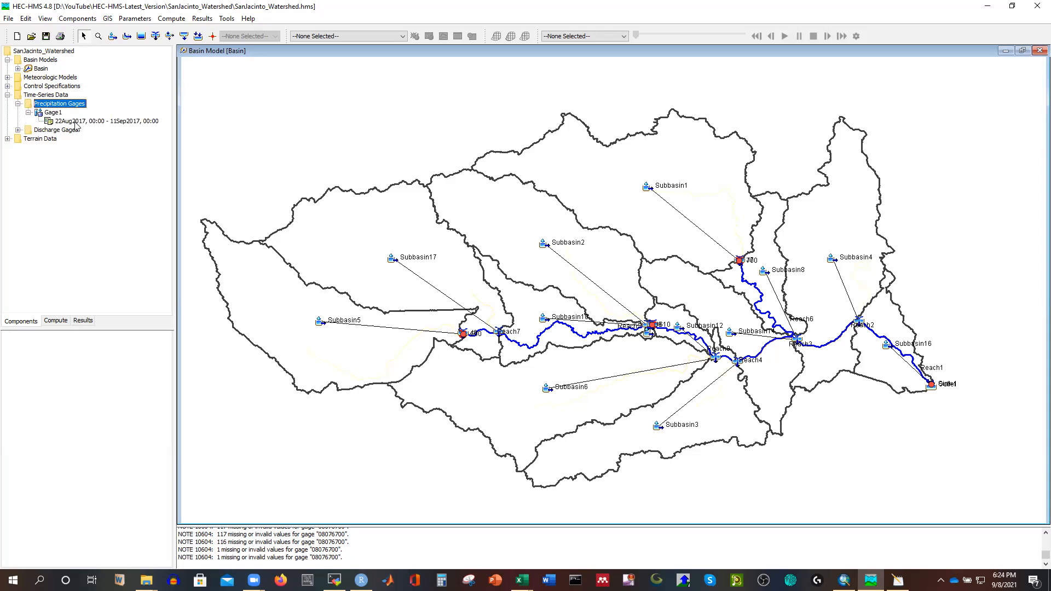
click(76, 122)
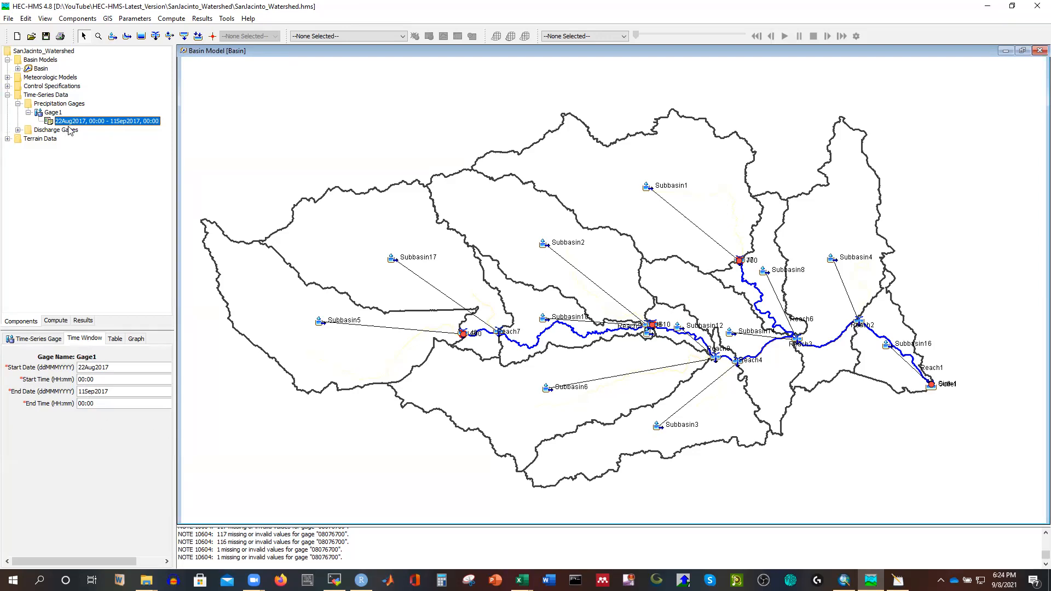
Create a copy of precipitation gage Gage1 named Gage2, checking the subbasin list in 201708220000.csv in Excel while naming it
click(54, 113)
right_click(54, 113)
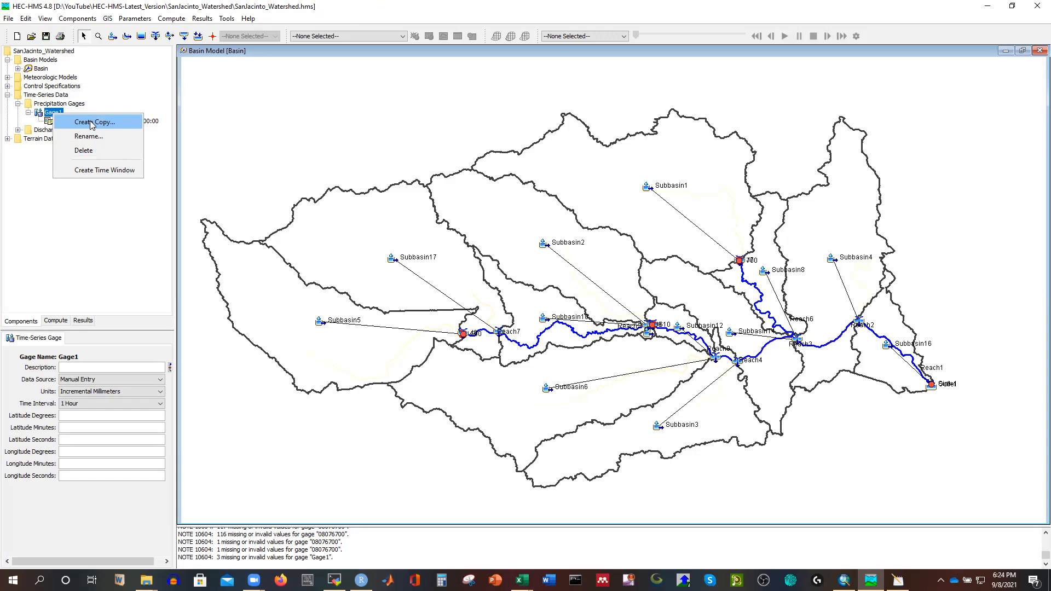
click(92, 123)
click(469, 276)
key(BackSpace)
key(BackSpace)
key(BackSpace)
key(BackSpace)
key(BackSpace)
key(BackSpace)
key(BackSpace)
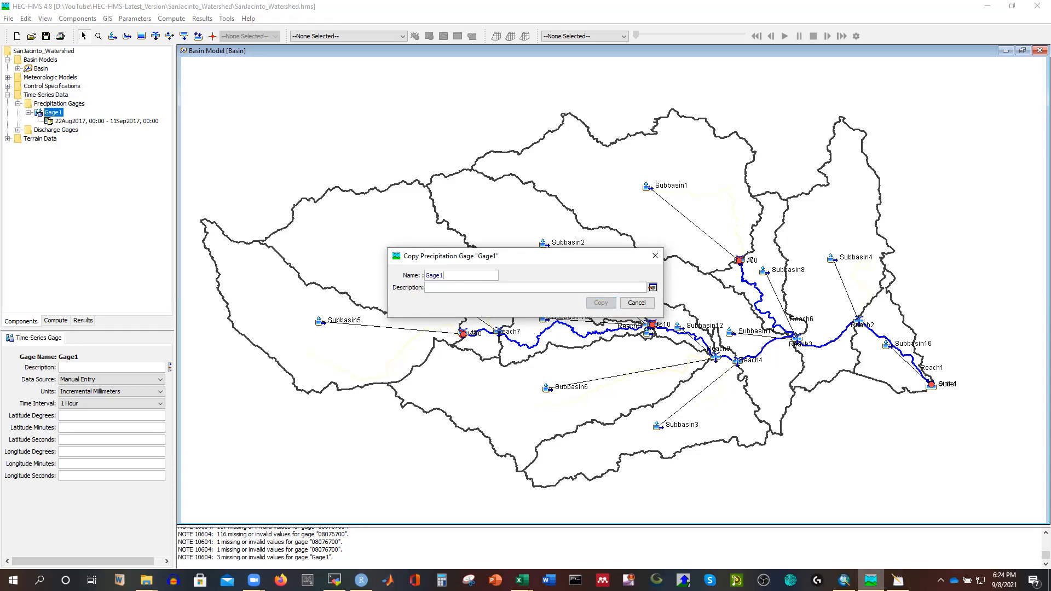
mouse_move(522, 580)
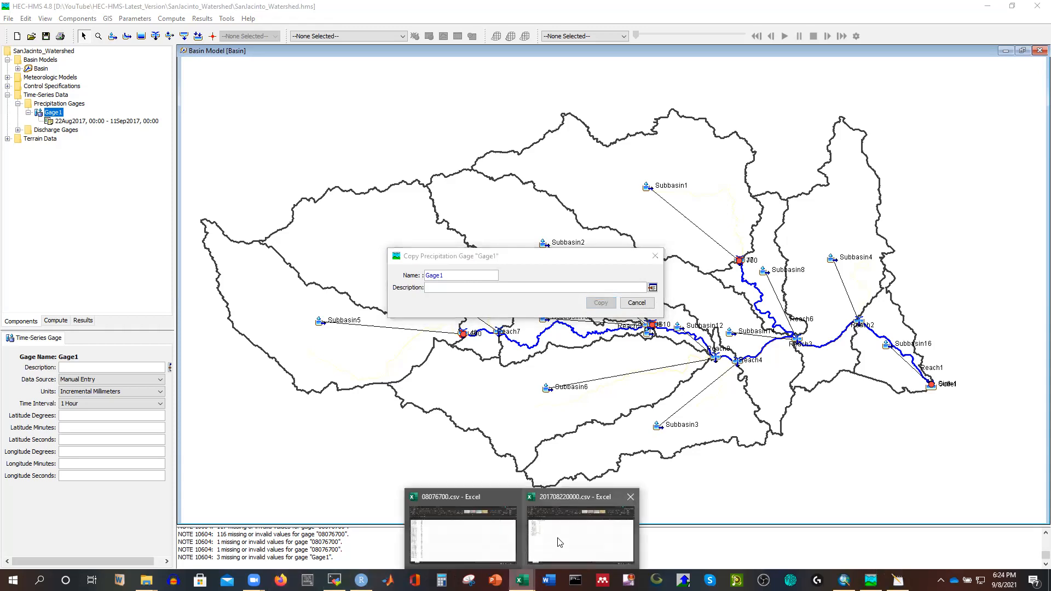
click(557, 539)
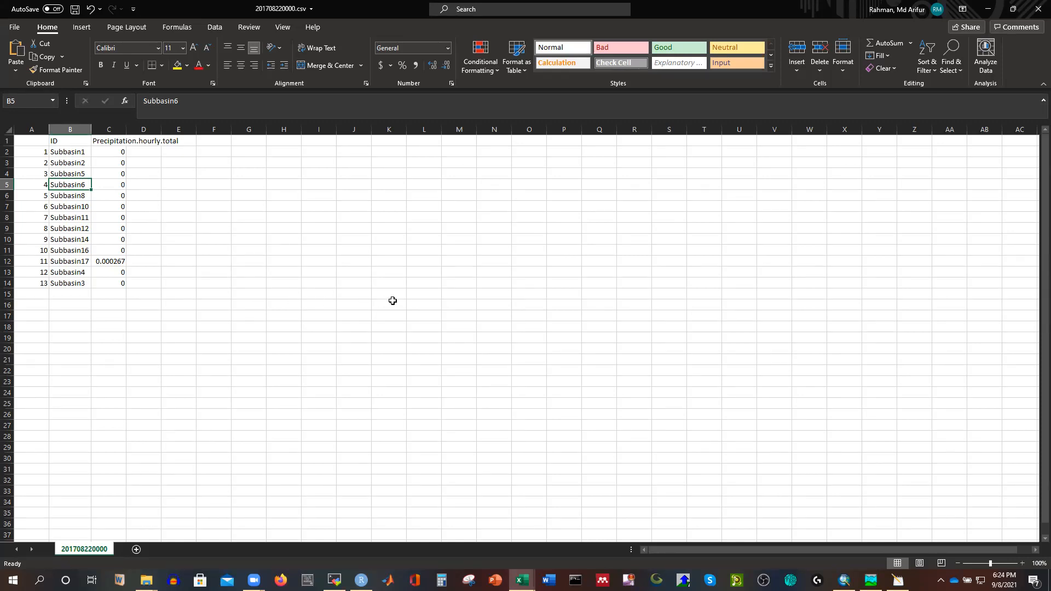
click(871, 580)
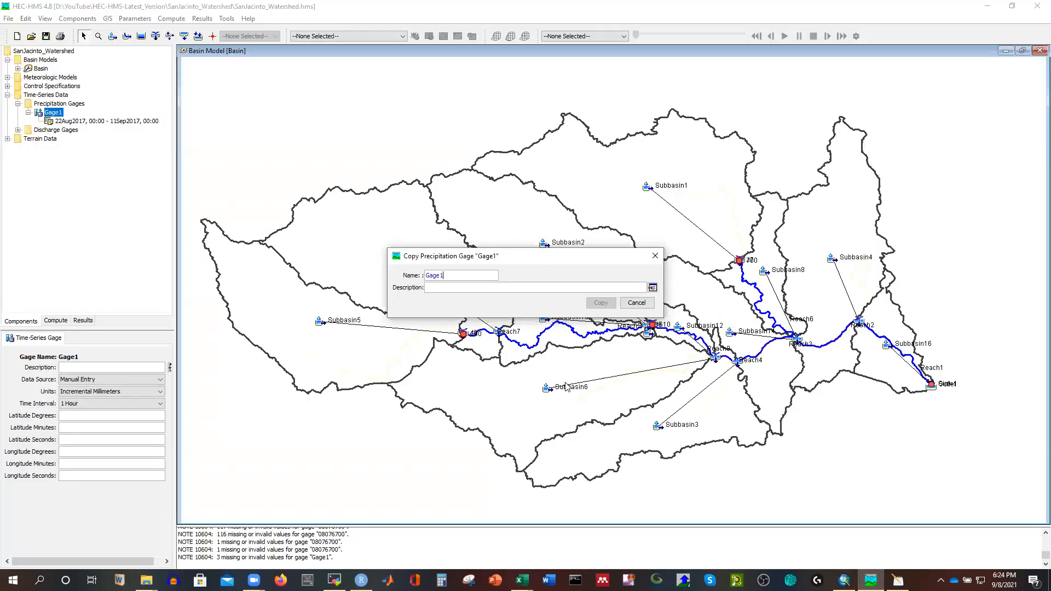
key(BackSpace)
text(2)
click(599, 303)
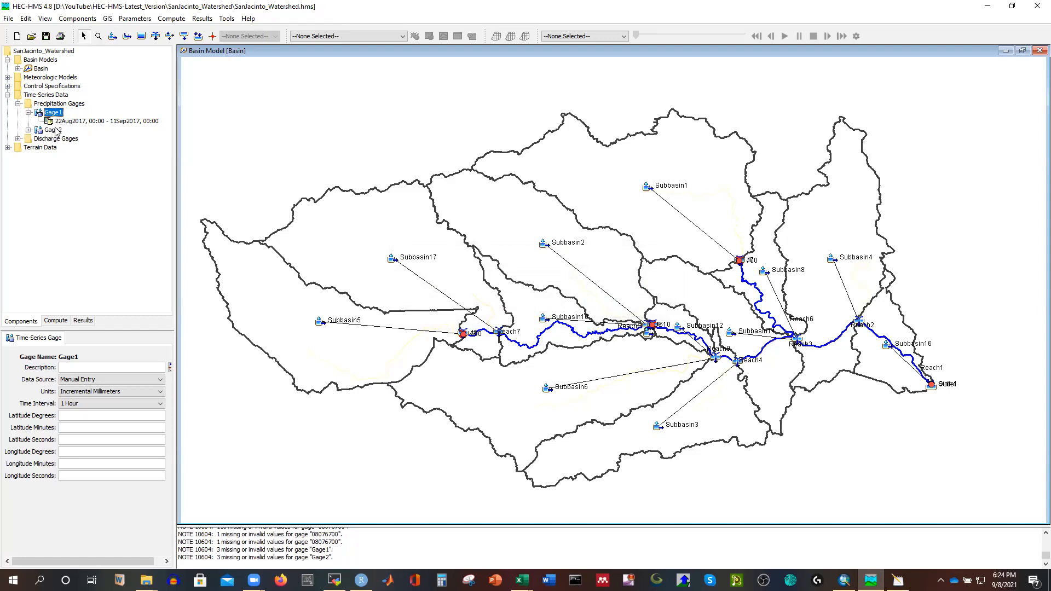
Create a copy of precipitation gage Gage2 named Gage3
right_click(53, 132)
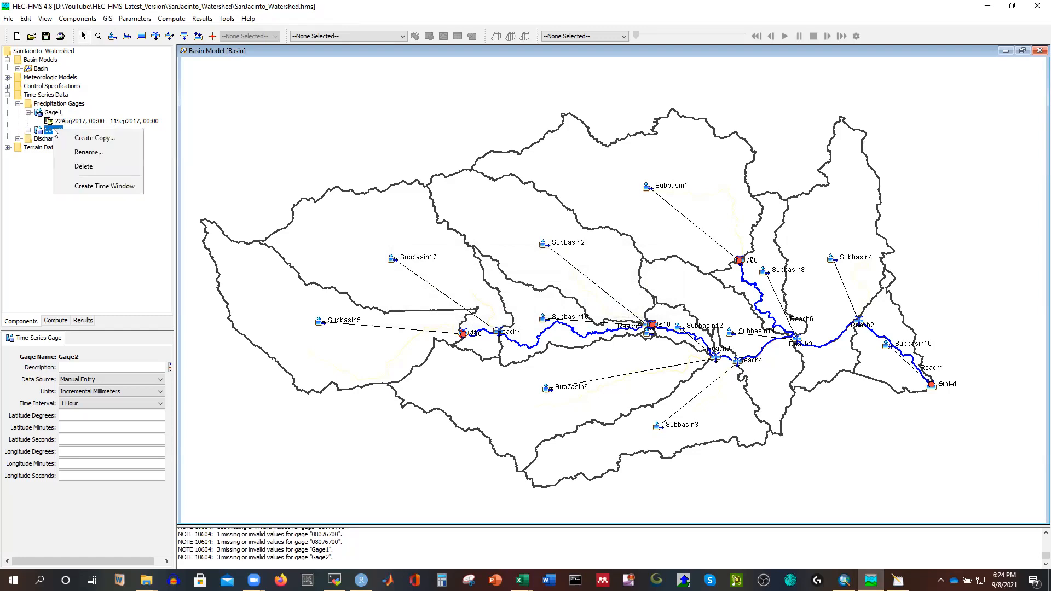
click(84, 138)
click(474, 275)
key(BackSpace)
key(BackSpace)
key(BackSpace)
key(BackSpace)
key(BackSpace)
text(3)
click(602, 303)
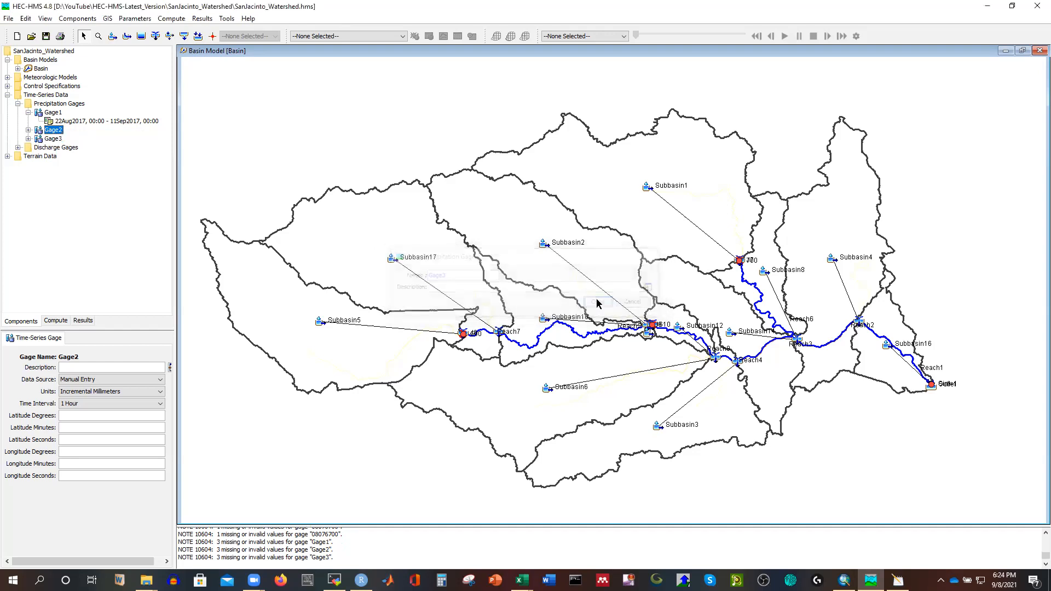
Create a copy of precipitation gage Gage2 named Gage4
right_click(52, 131)
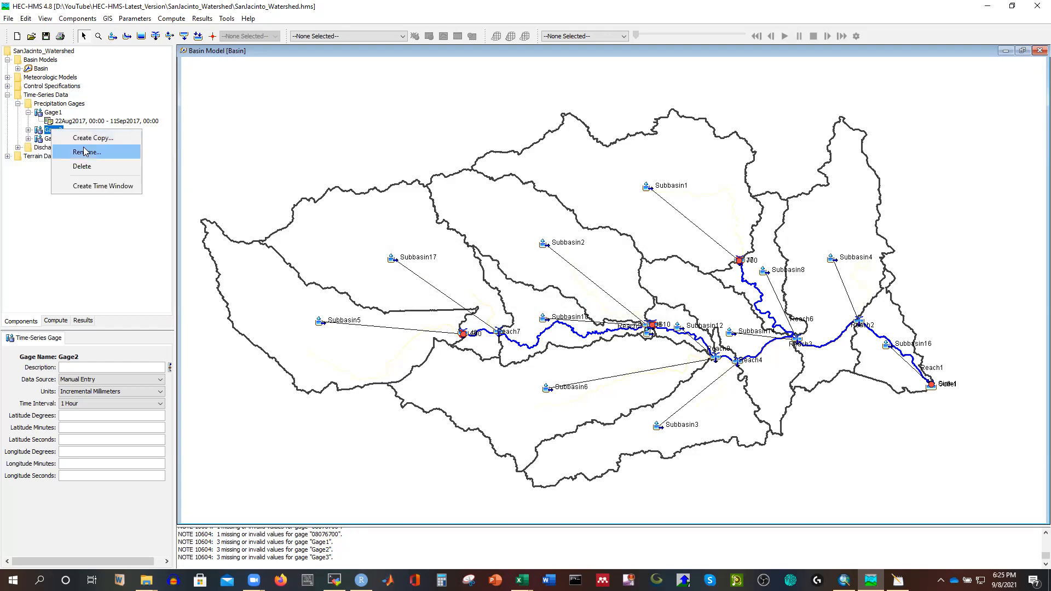
click(85, 137)
click(476, 277)
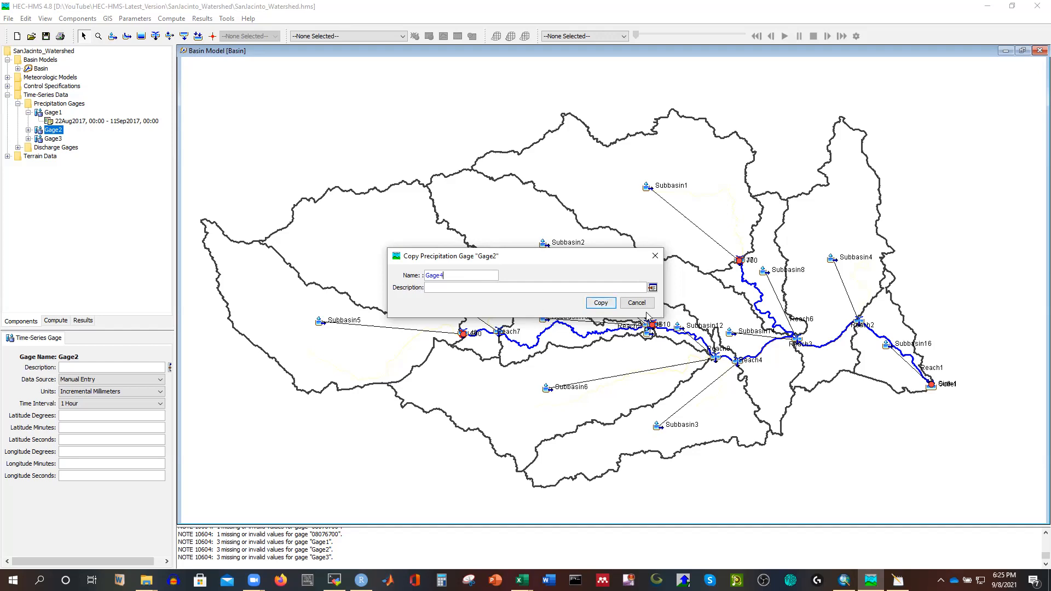
click(596, 304)
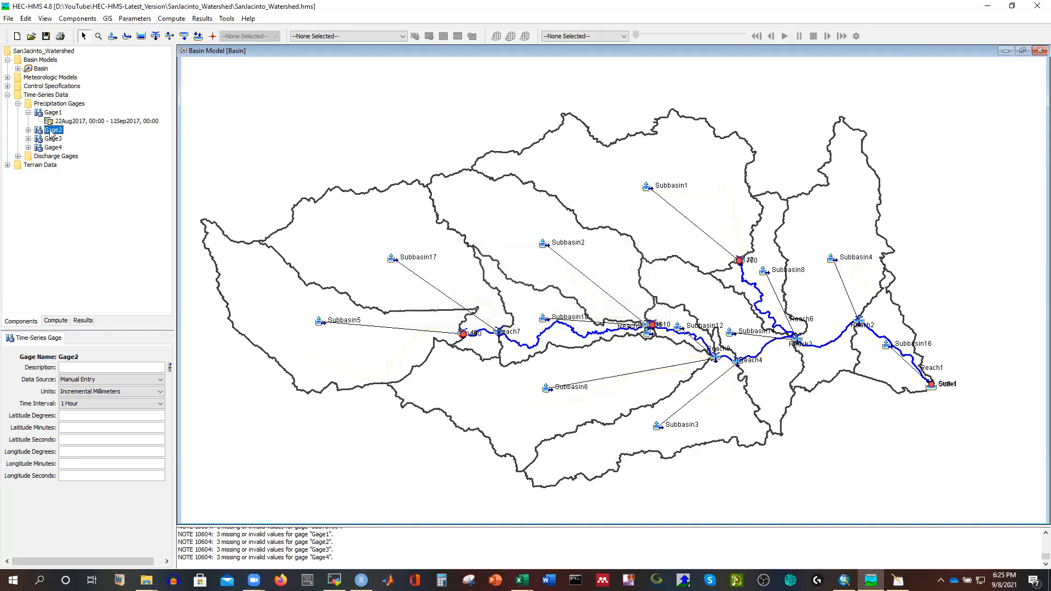
Create a copy of precipitation gage Gage2 named Gage5
right_click(52, 131)
click(90, 138)
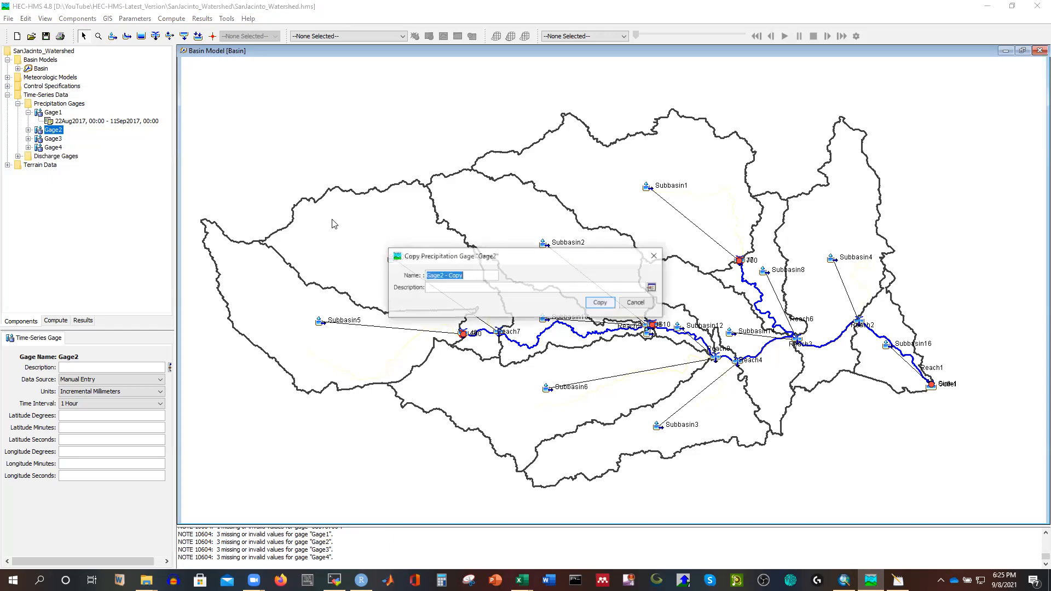
click(472, 276)
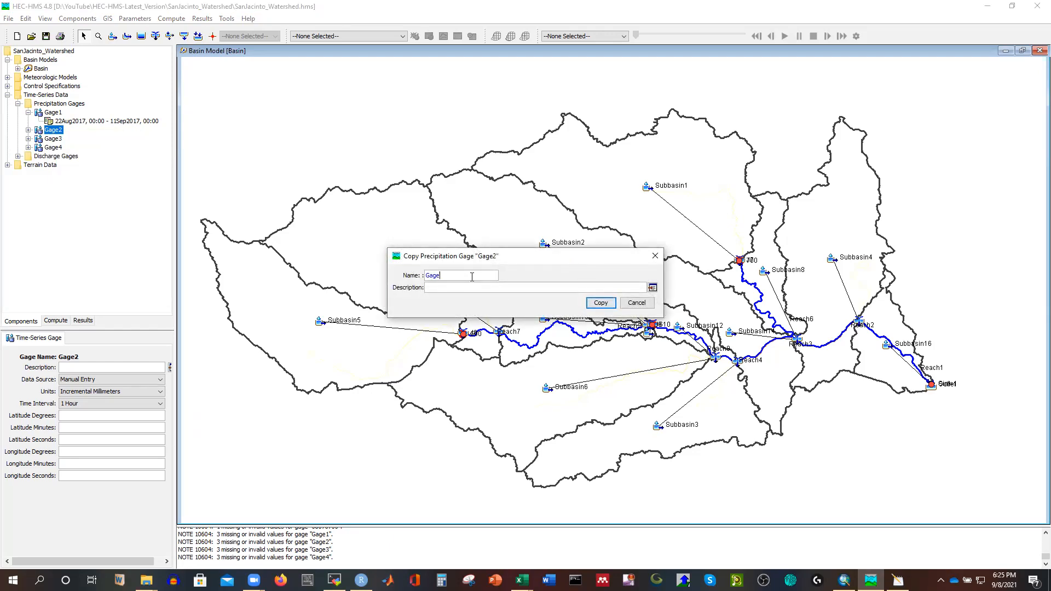
click(601, 303)
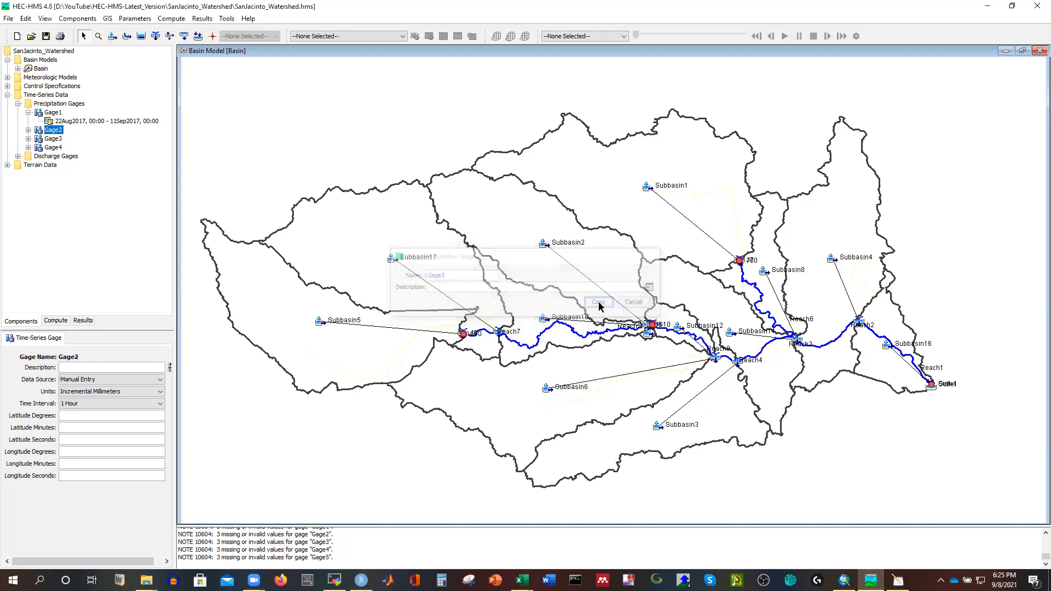
Create a copy of precipitation gage Gage2 named Gage6
right_click(57, 132)
click(91, 139)
click(469, 275)
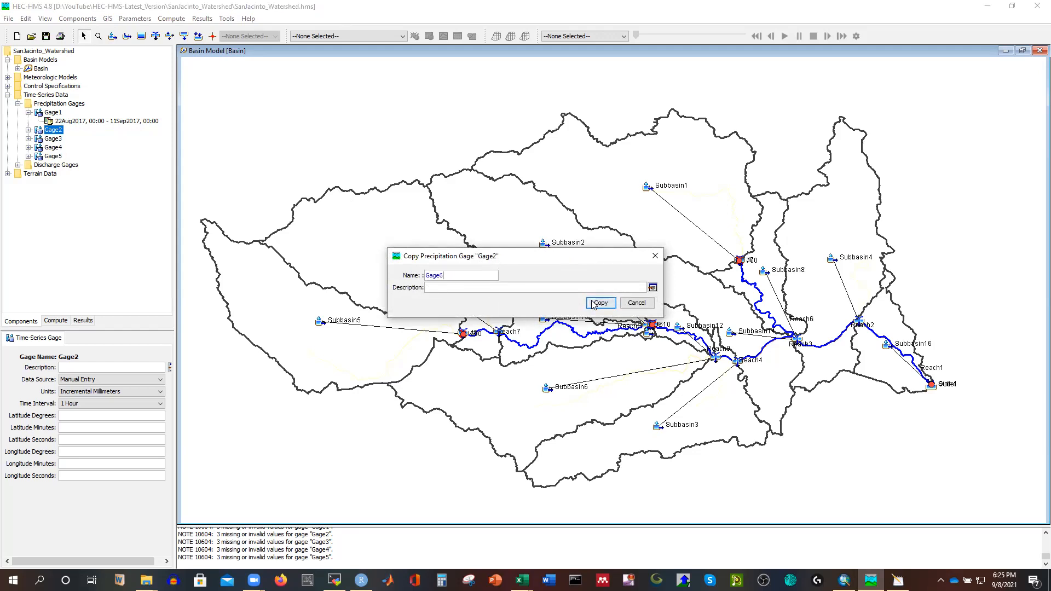
text(Gage6)
click(592, 303)
Create a copy of precipitation gage Gage2 named Gage8
right_click(55, 131)
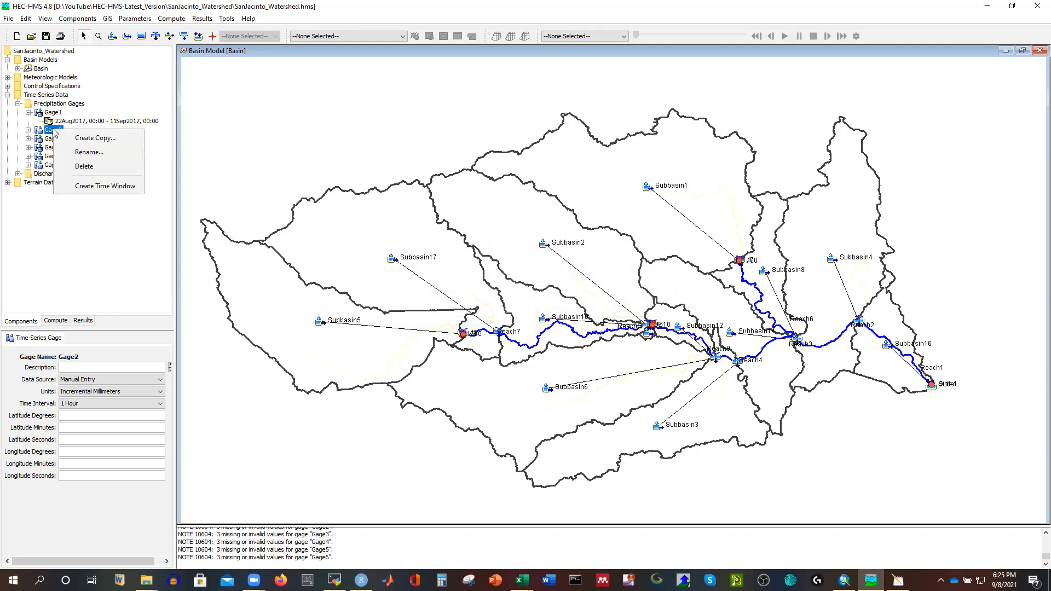
click(91, 138)
click(476, 279)
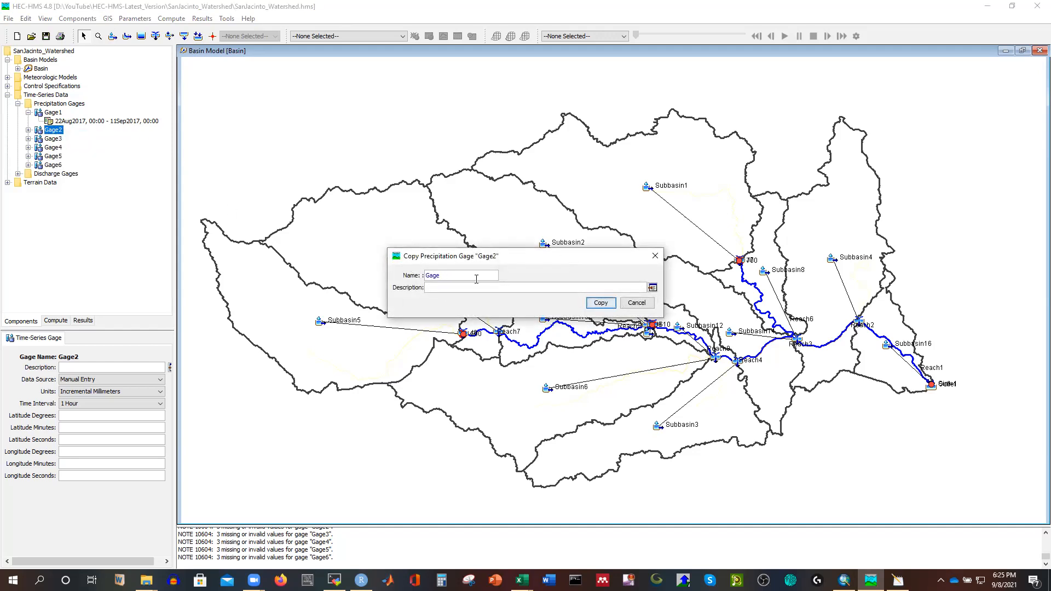
click(601, 302)
Create a copy of precipitation gage Gage2 named Gage10
right_click(54, 133)
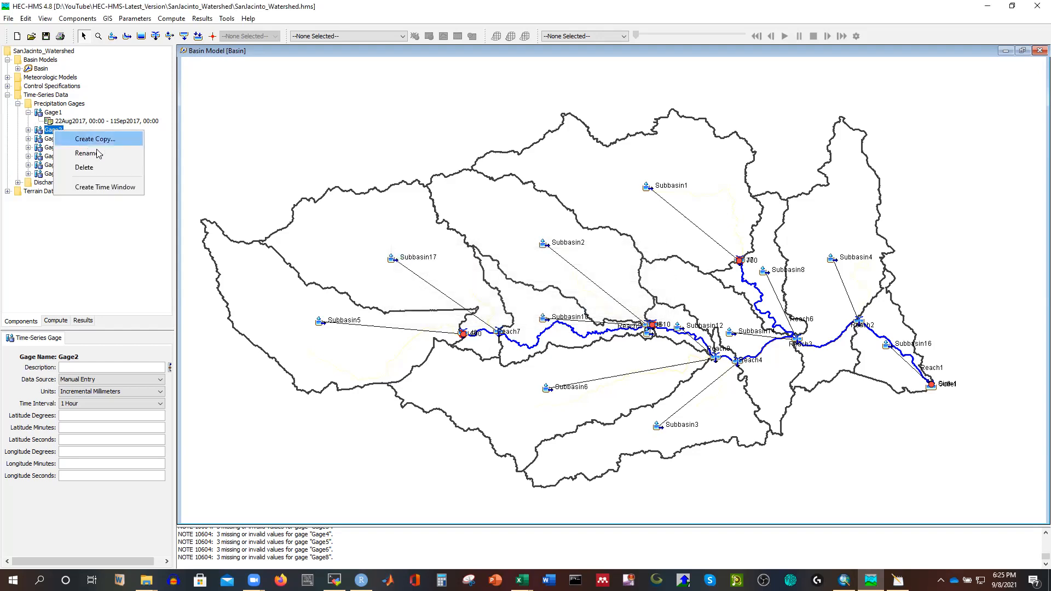
click(91, 136)
click(474, 278)
key(BackSpace)
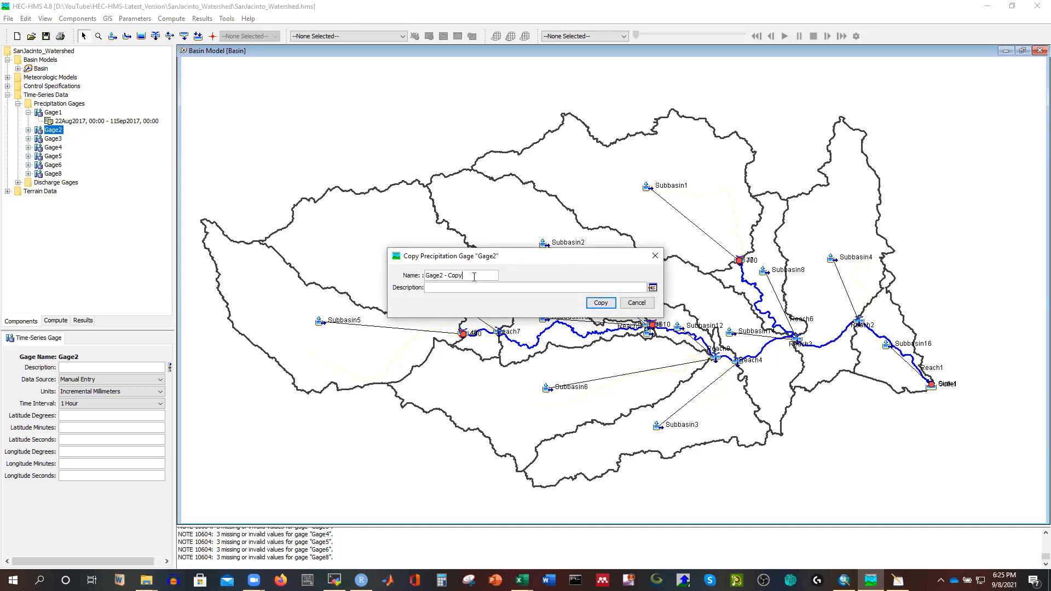
key(BackSpace)
key(BackSpace)
key(BackSpace)
key(BackSpace)
key(BackSpace)
text(10)
click(600, 302)
Check the subbasin list in 201708220000.csv in Excel and create a copy of precipitation gage Gage2 named Gage11 in HEC-HMS
right_click(63, 141)
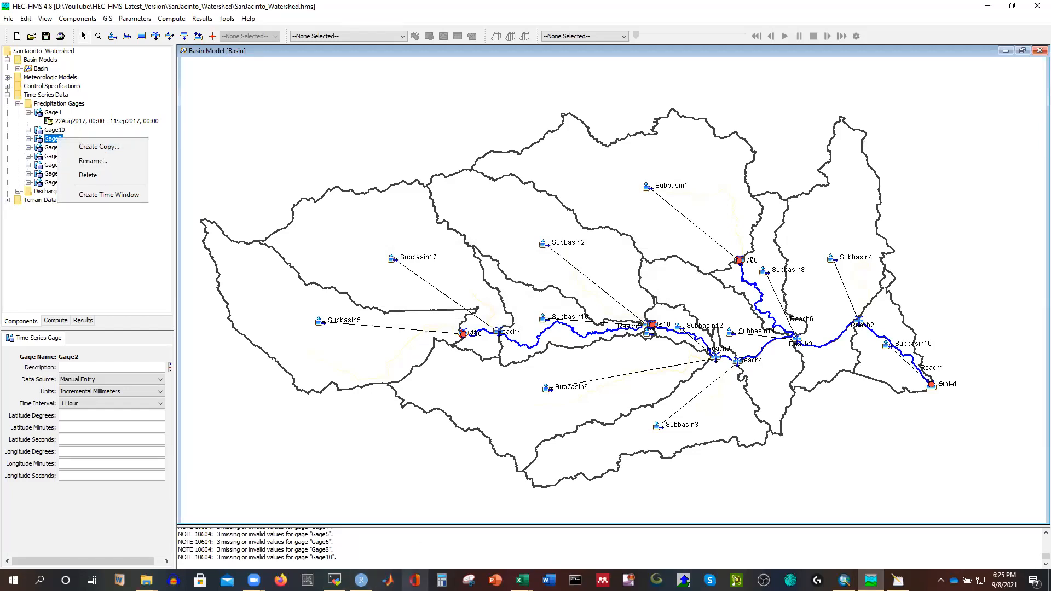
click(522, 580)
click(566, 502)
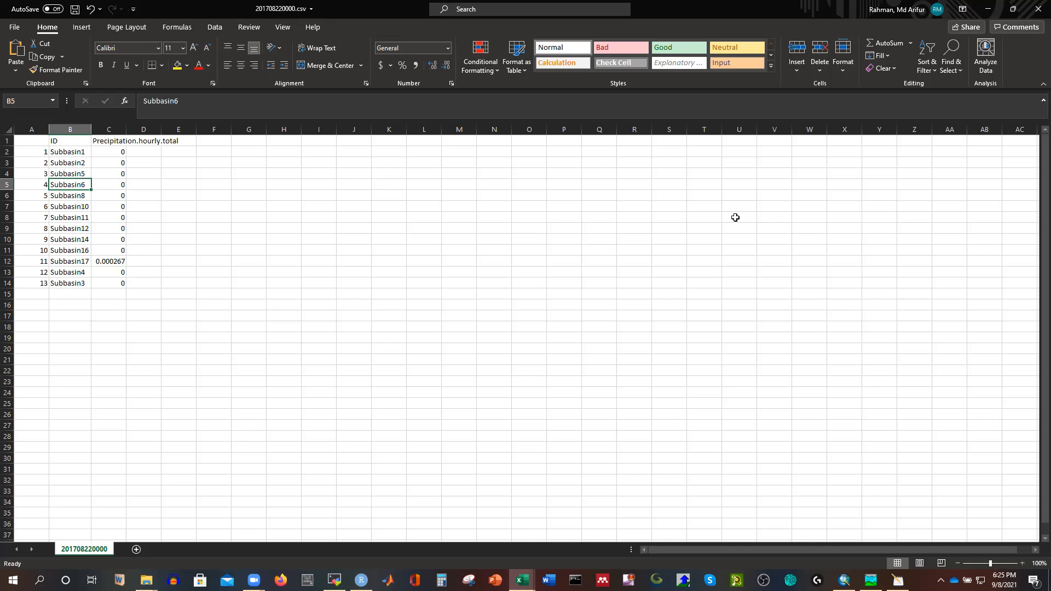
click(989, 9)
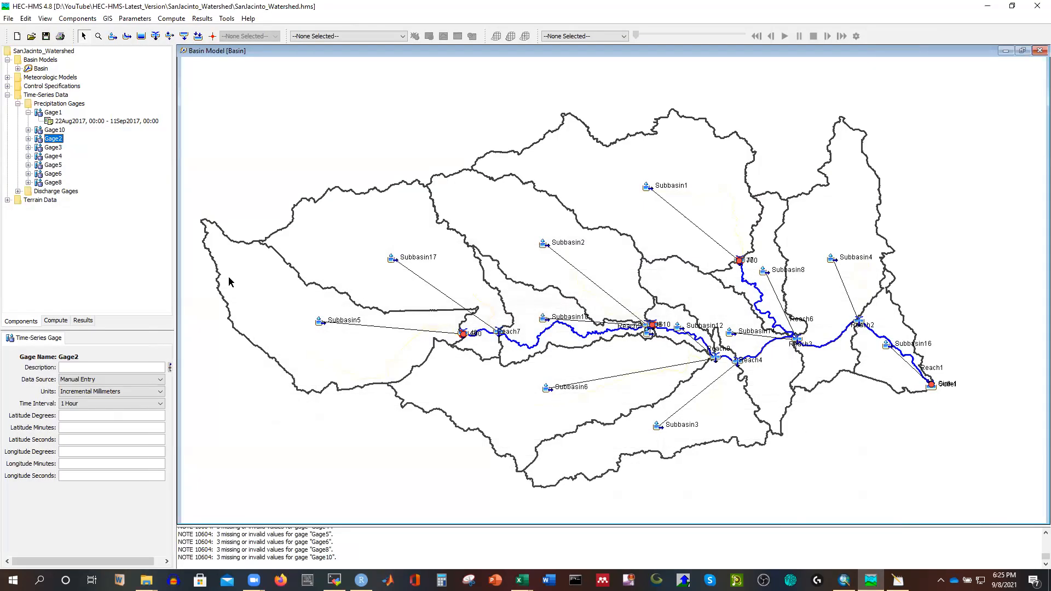
right_click(55, 139)
click(81, 147)
click(469, 275)
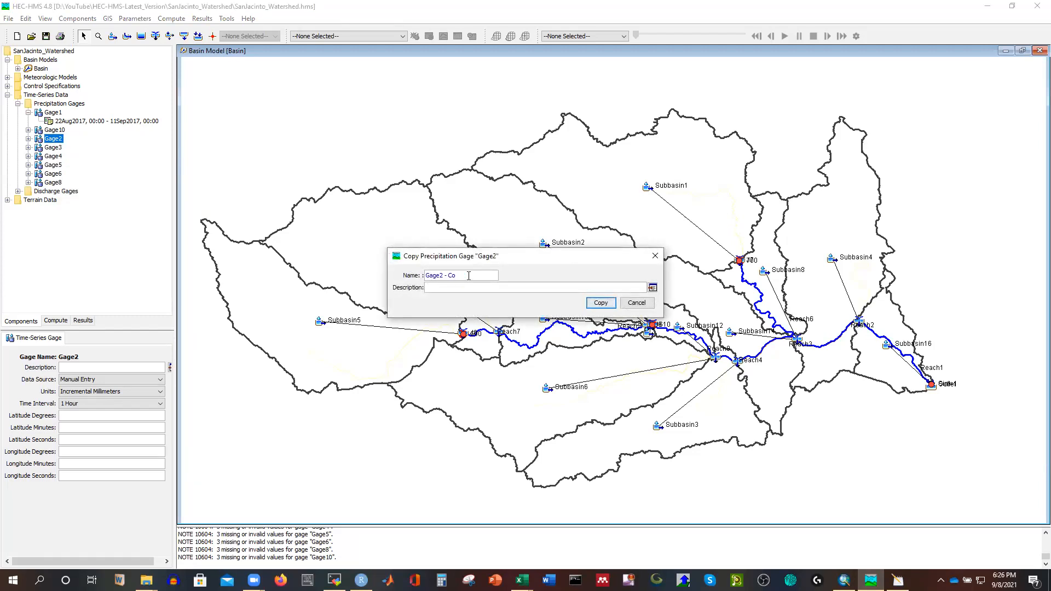
key(BackSpace)
key(BackSpace)
key(BackSpace)
key(BackSpace)
key(BackSpace)
key(BackSpace)
text(11)
click(601, 303)
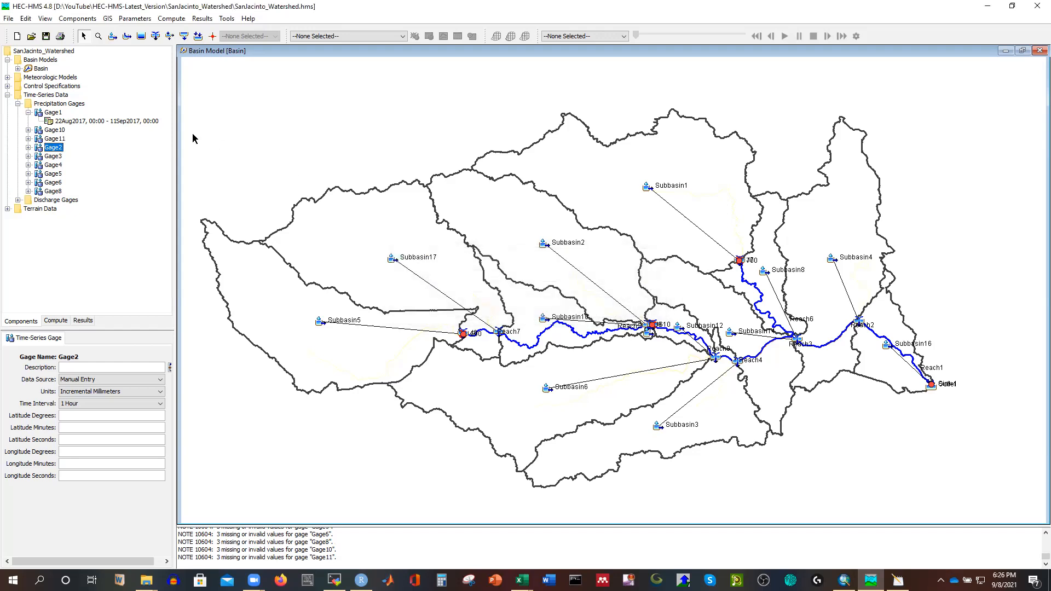
Create a copy of precipitation gage Gage2 named Gage12
right_click(57, 149)
click(95, 159)
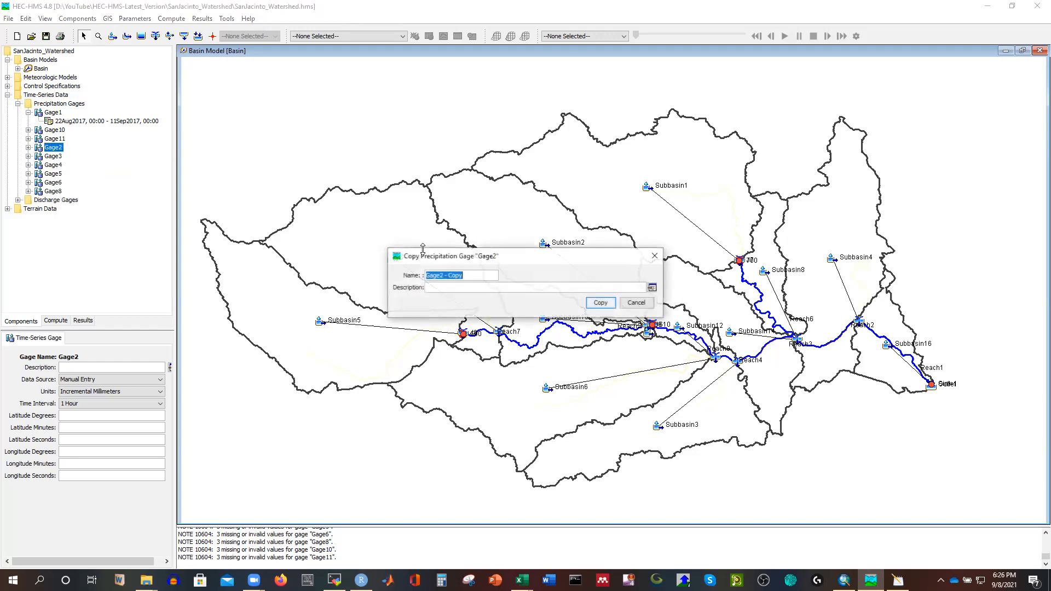
click(482, 276)
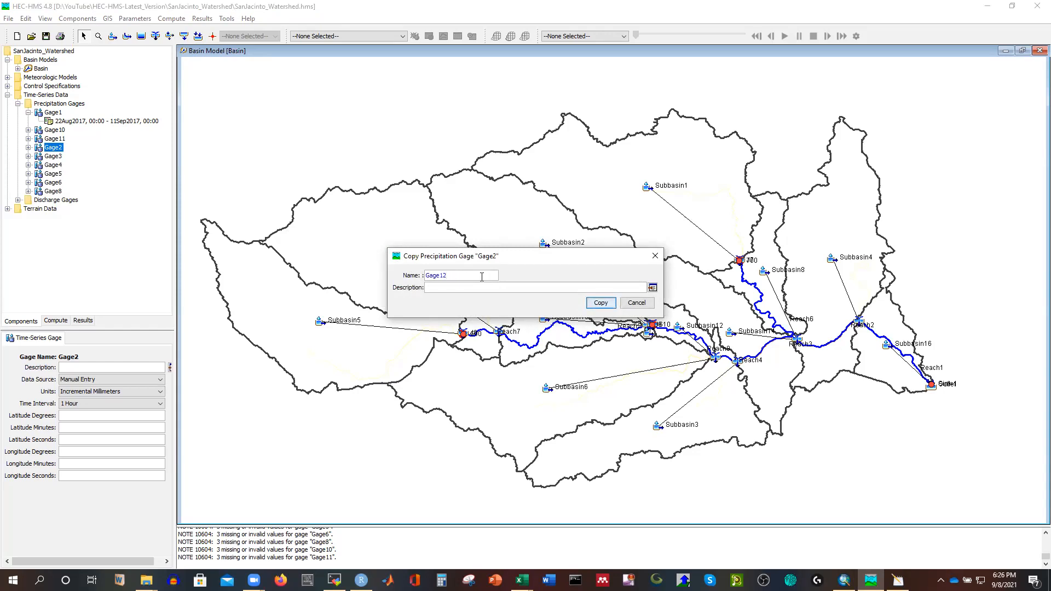
click(601, 304)
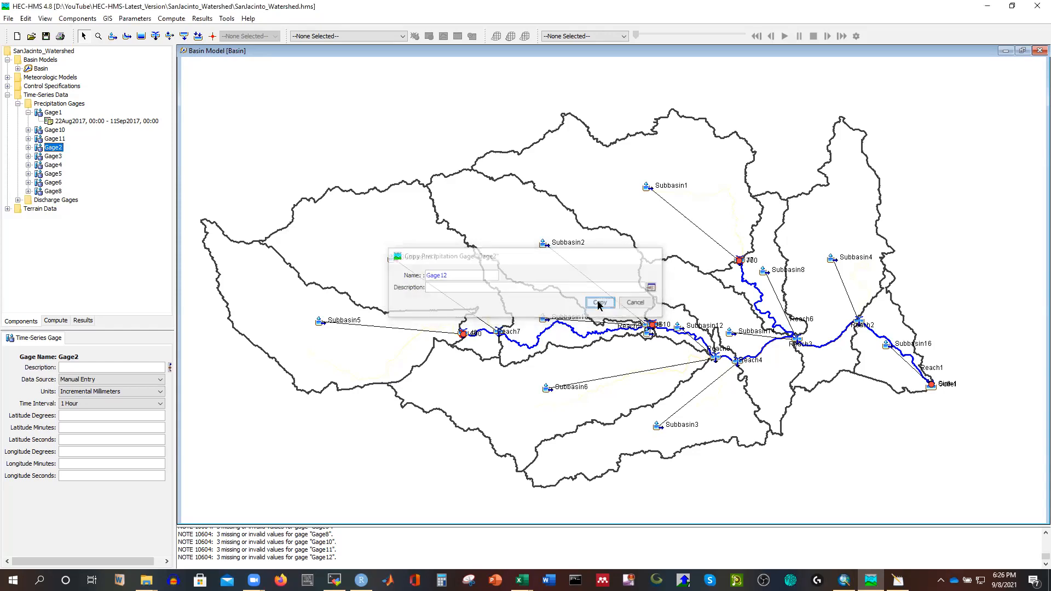
Create a copy of precipitation gage Gage12 named Gage14
right_click(54, 150)
click(89, 161)
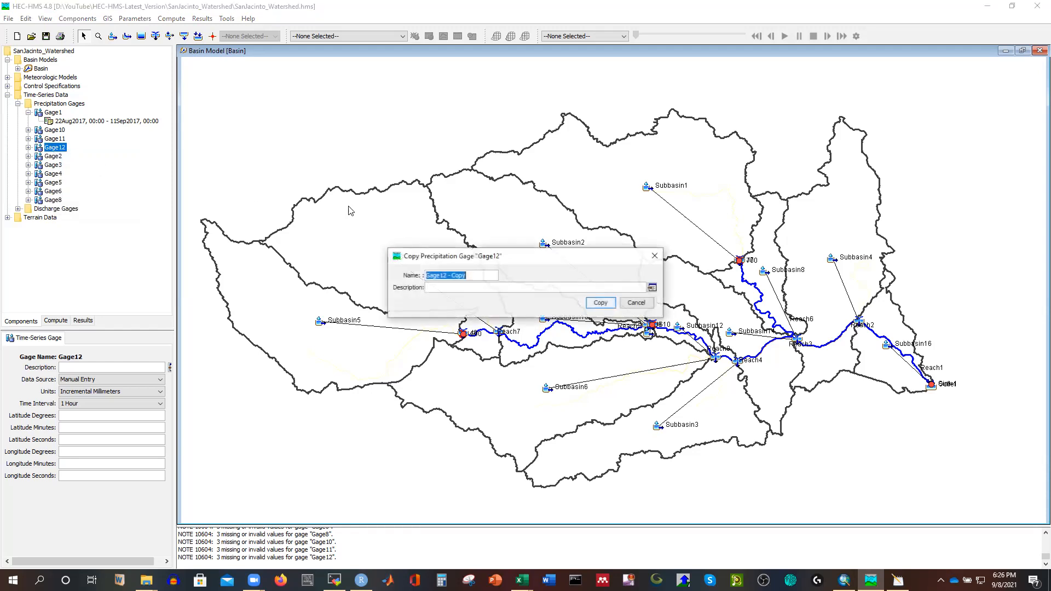
click(478, 278)
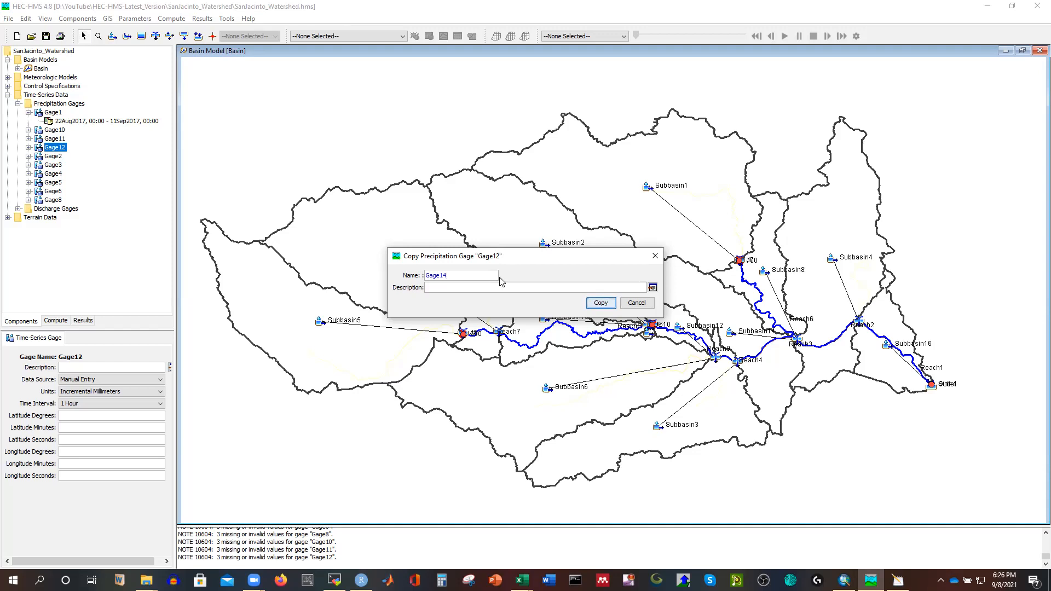
click(600, 307)
Create a copy of precipitation gage Gage12 named Gage16
right_click(58, 151)
click(82, 160)
click(475, 276)
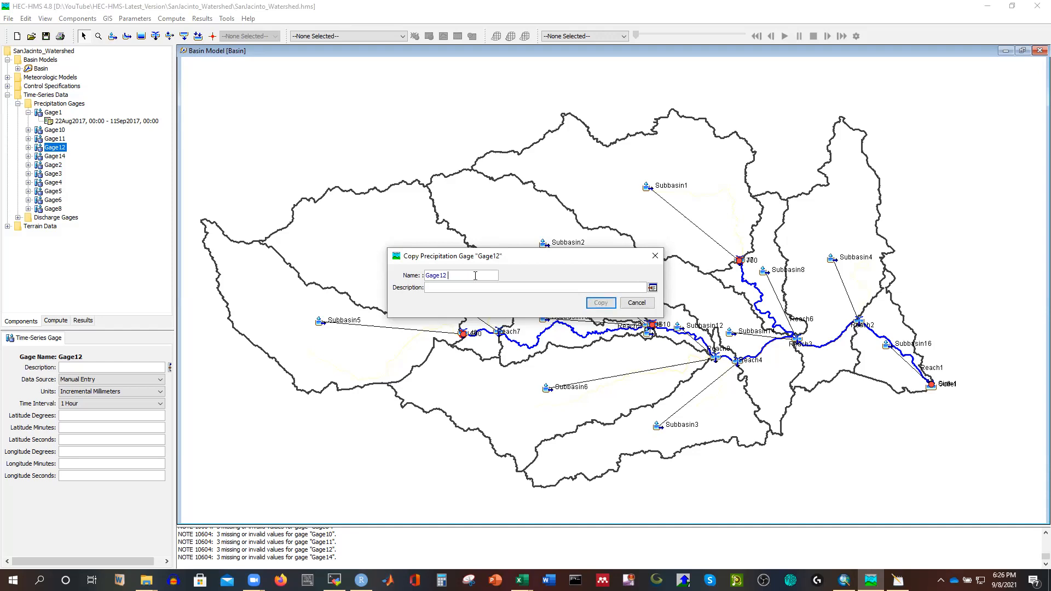
text(6)
click(600, 303)
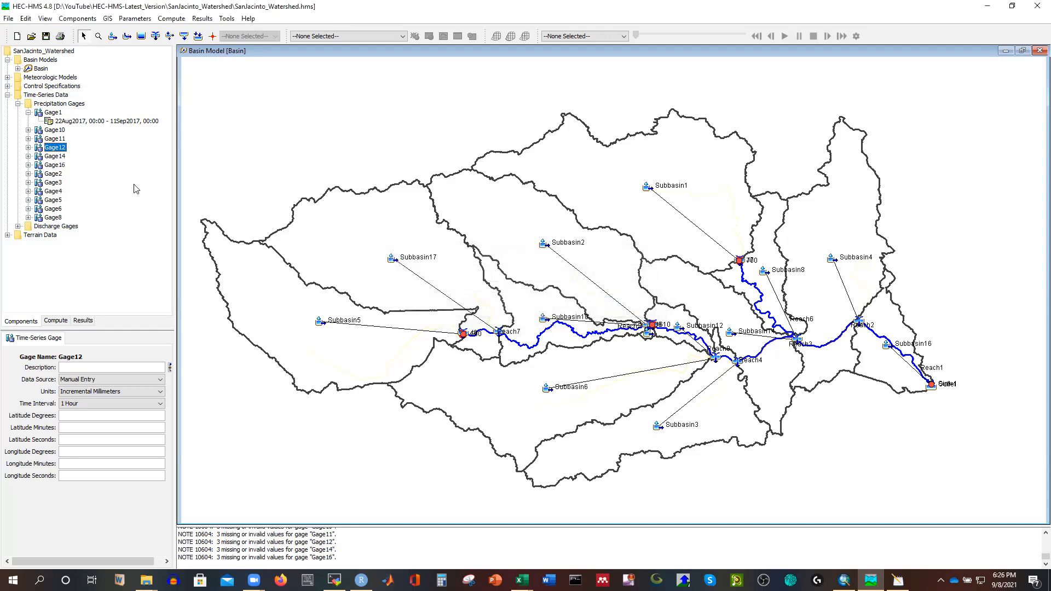
Create a copy of precipitation gage Gage12 named Gage17
right_click(62, 149)
click(97, 159)
click(471, 276)
key(BackSpace)
key(BackSpace)
key(BackSpace)
key(BackSpace)
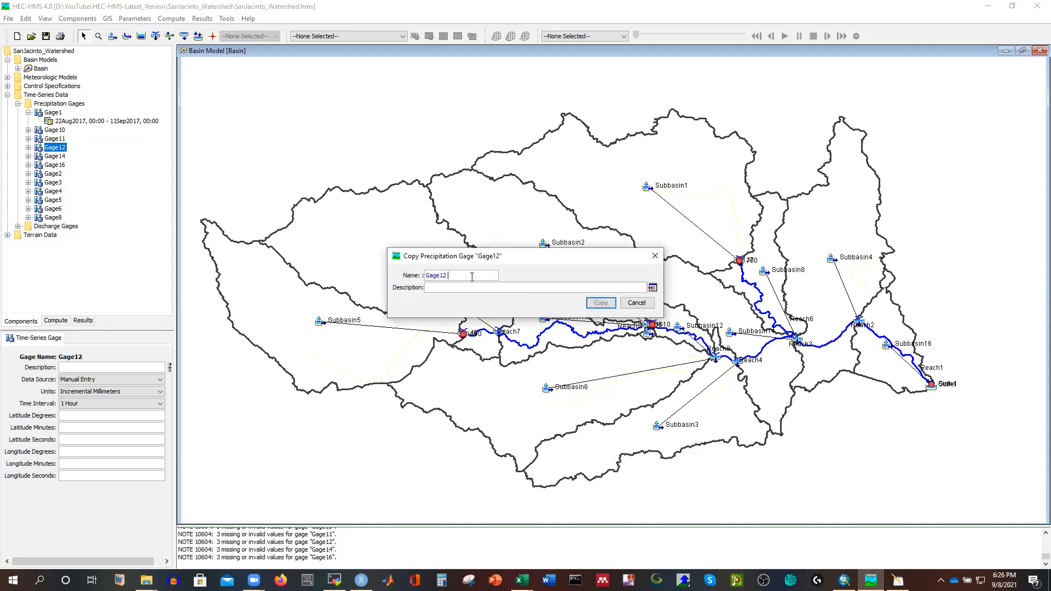
text(7)
click(601, 302)
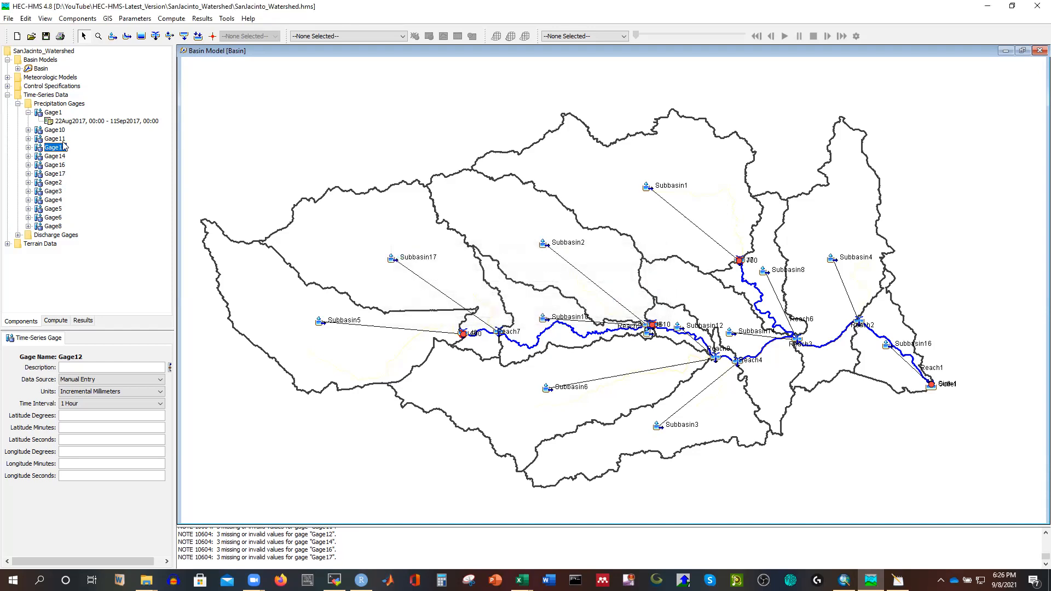
Expand precipitation gages Gage1, Gage10 and Gage11 to view their time windows
click(28, 112)
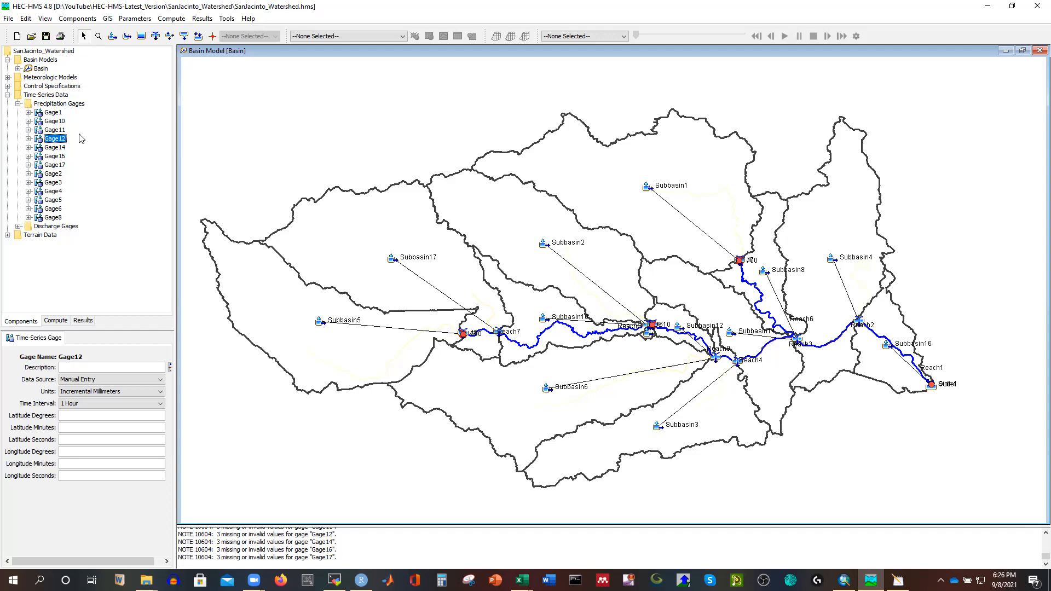
double_click(54, 113)
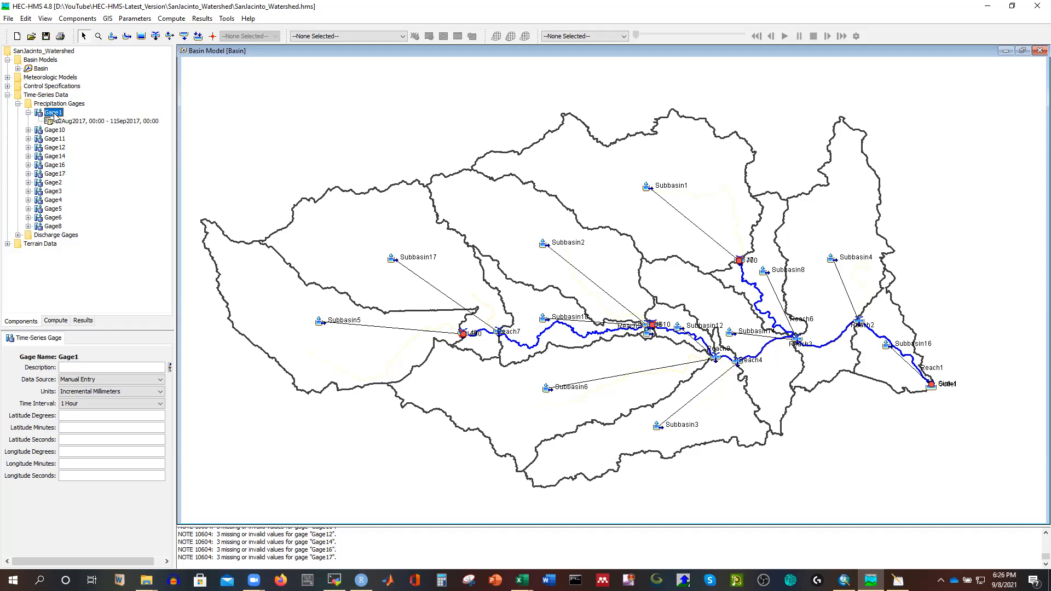
click(79, 122)
double_click(60, 132)
double_click(55, 148)
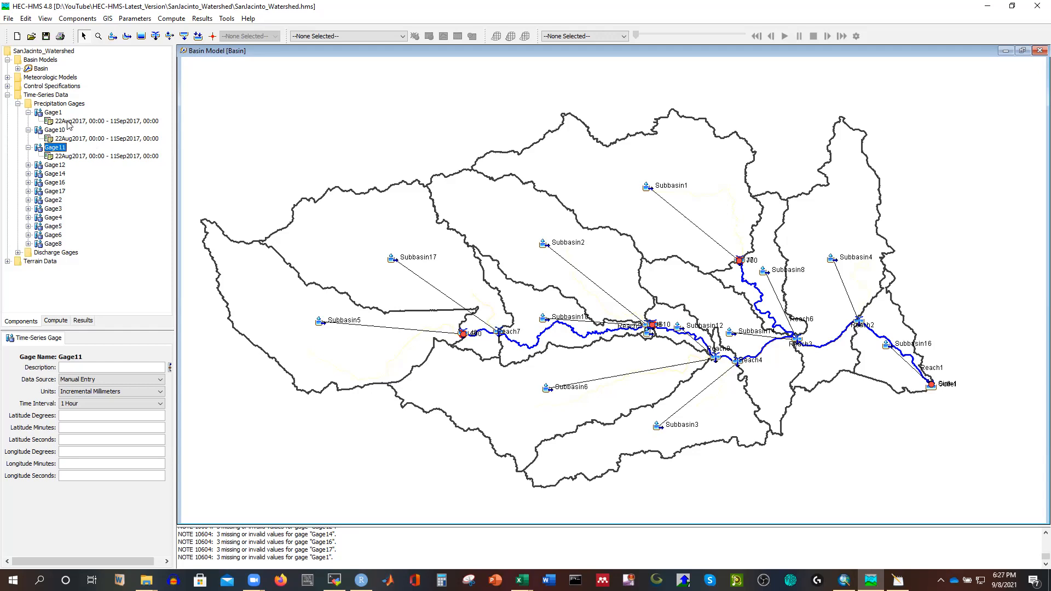
In the Met meteorologic model's specified hyetograph, assign Gage10 to Subbasin10, Gage11 to Subbasin11 and Gage12 to Subbasin12
double_click(35, 78)
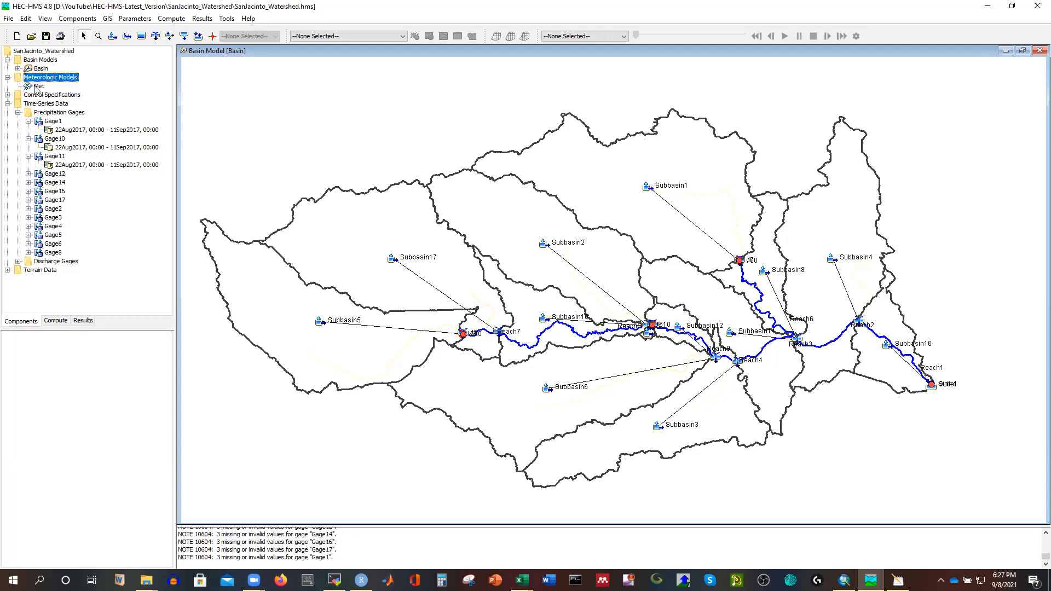
double_click(37, 87)
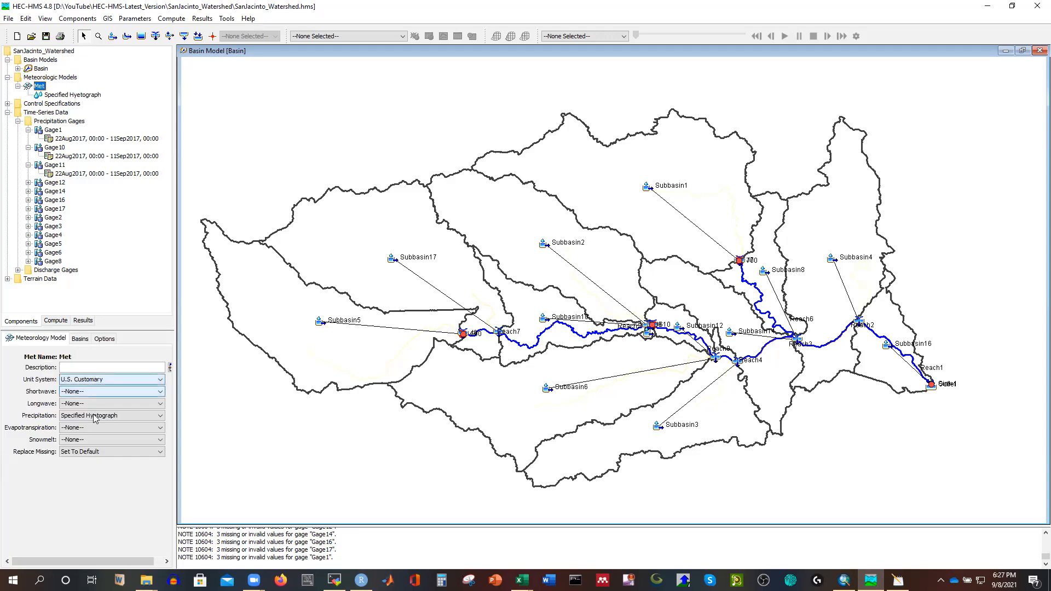
click(65, 96)
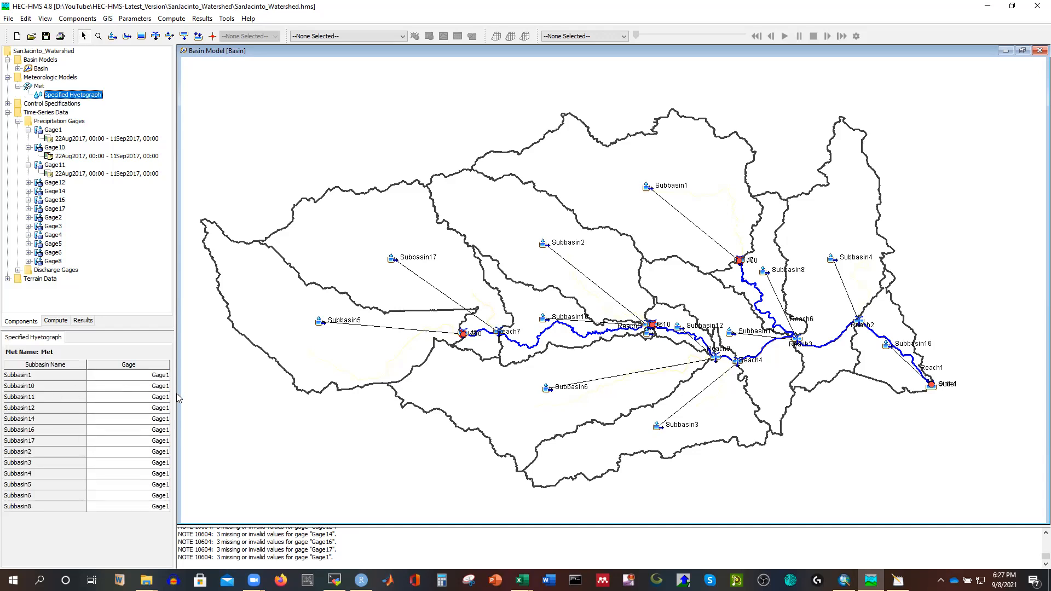
click(131, 378)
click(132, 379)
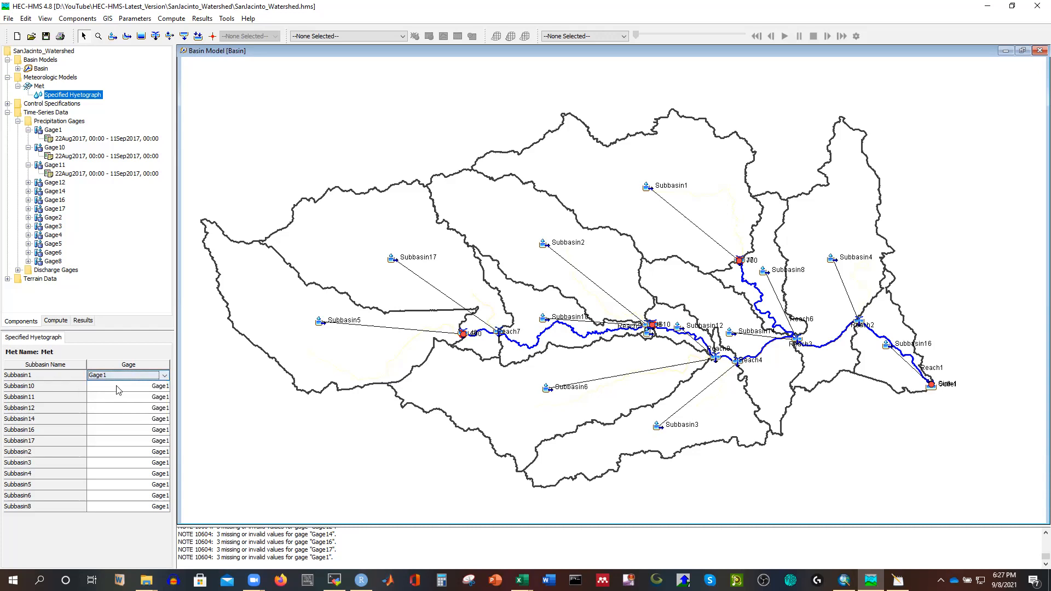
click(120, 389)
click(120, 405)
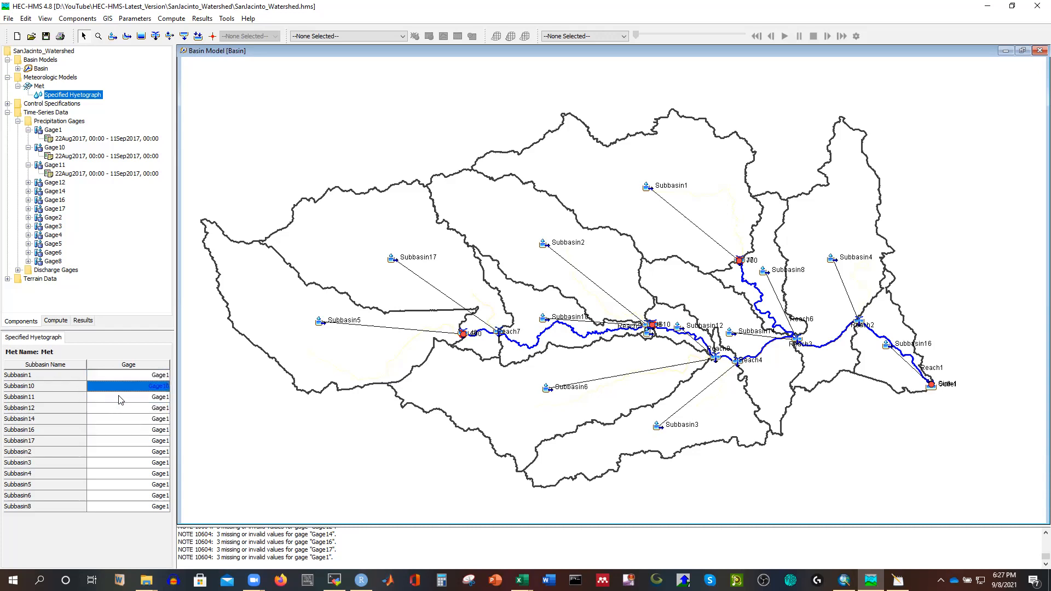
click(120, 398)
click(121, 419)
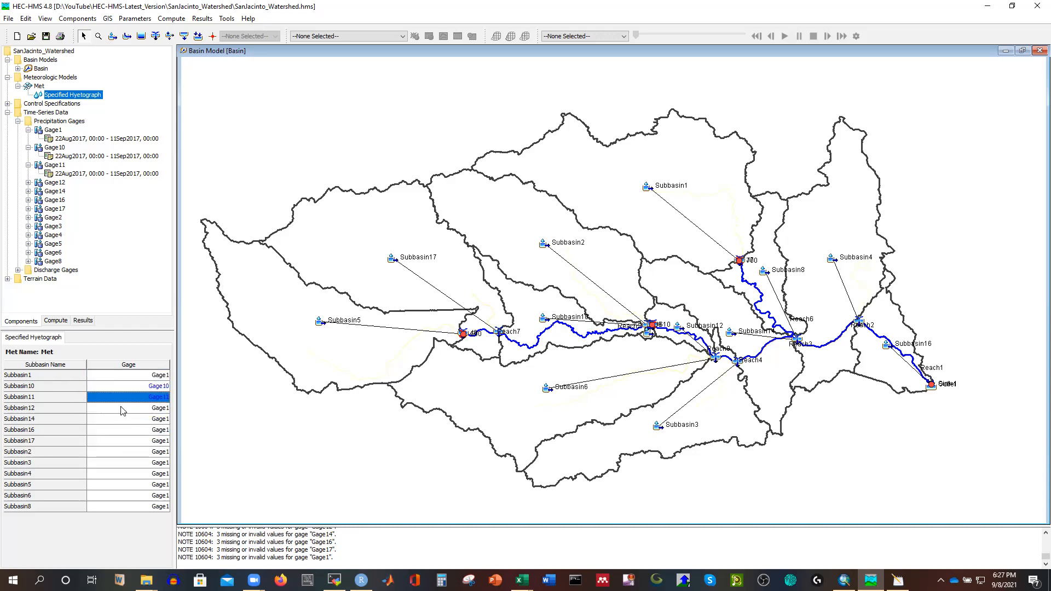
click(122, 409)
click(120, 433)
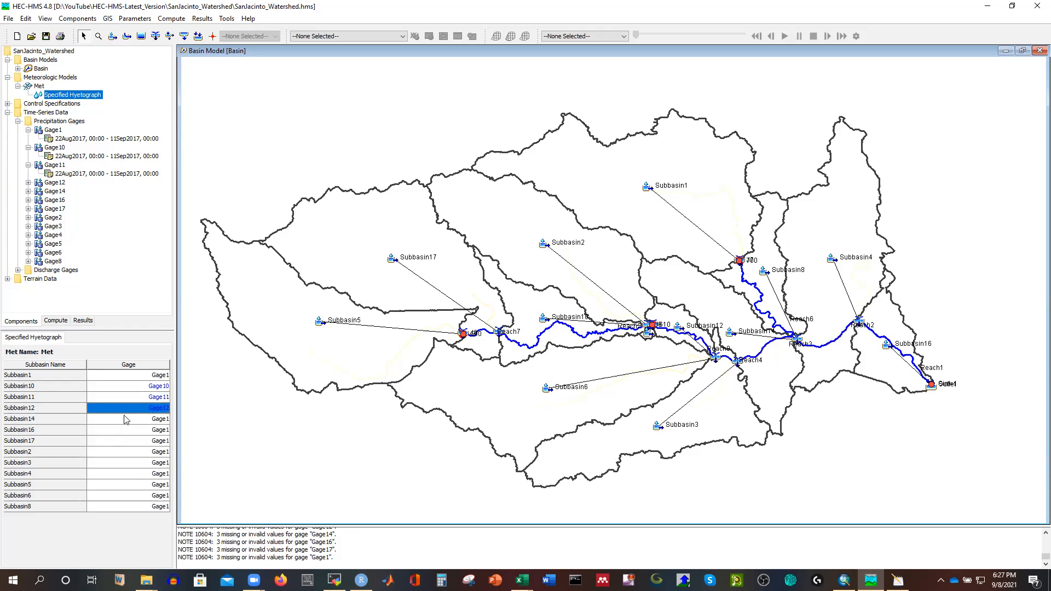
Assign Gage14 to Subbasin14, Gage16 to Subbasin16 and Gage17 to Subbasin17 in the specified hyetograph
click(125, 420)
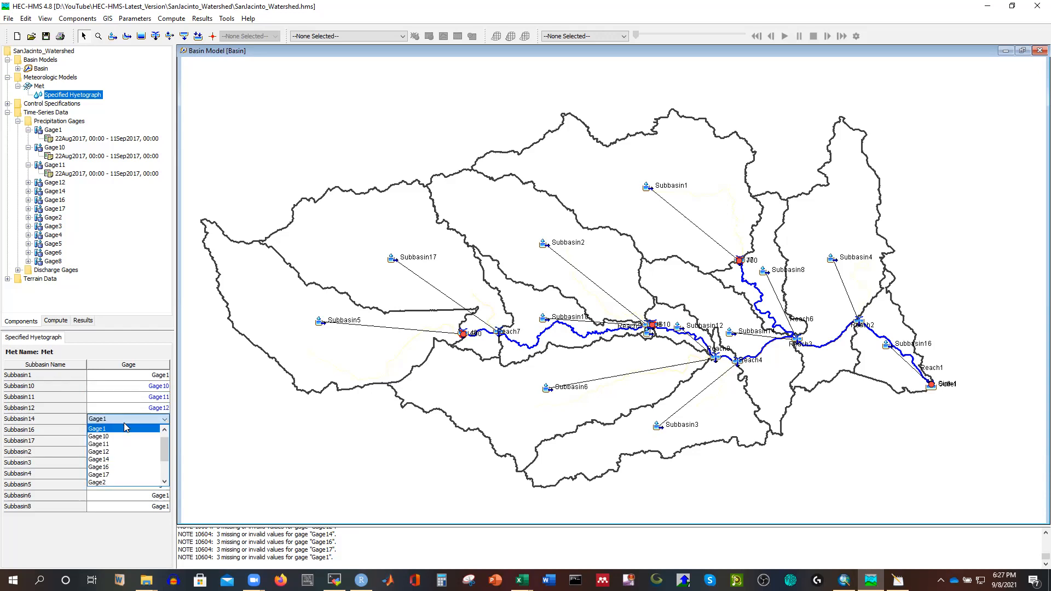
click(126, 459)
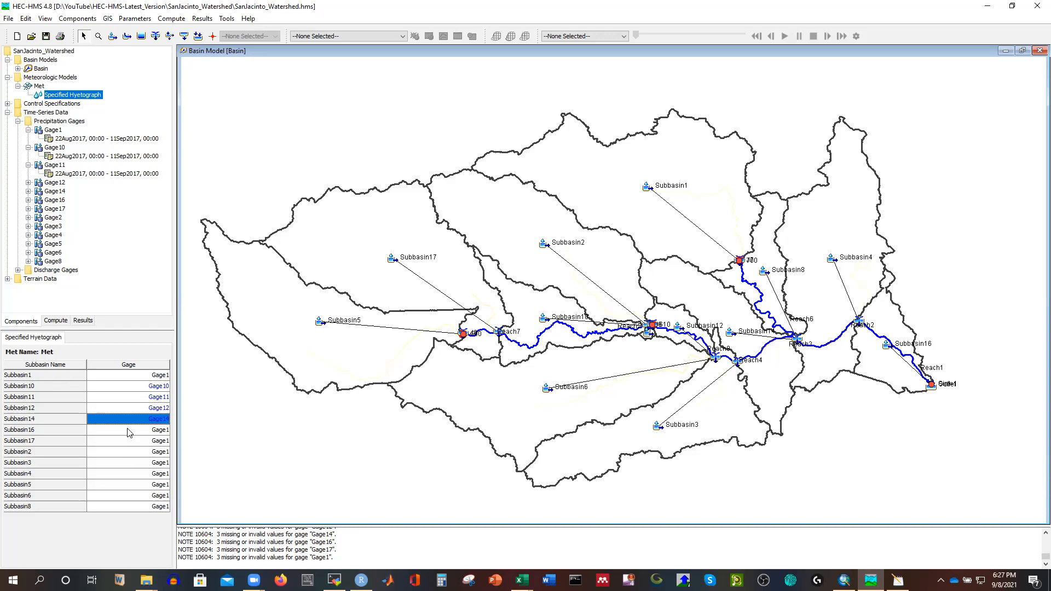
click(129, 432)
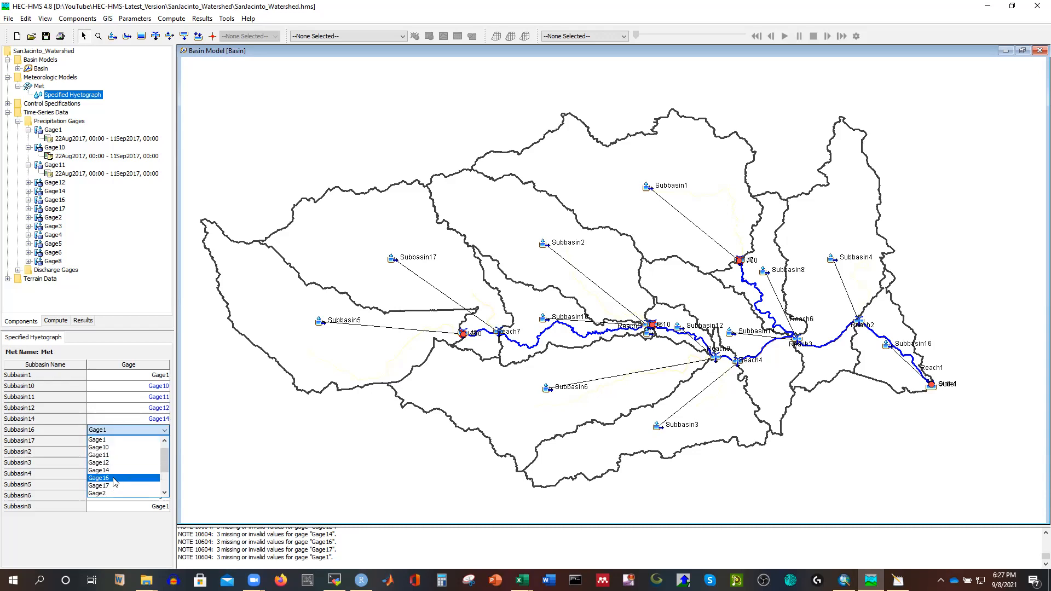
click(114, 478)
click(130, 444)
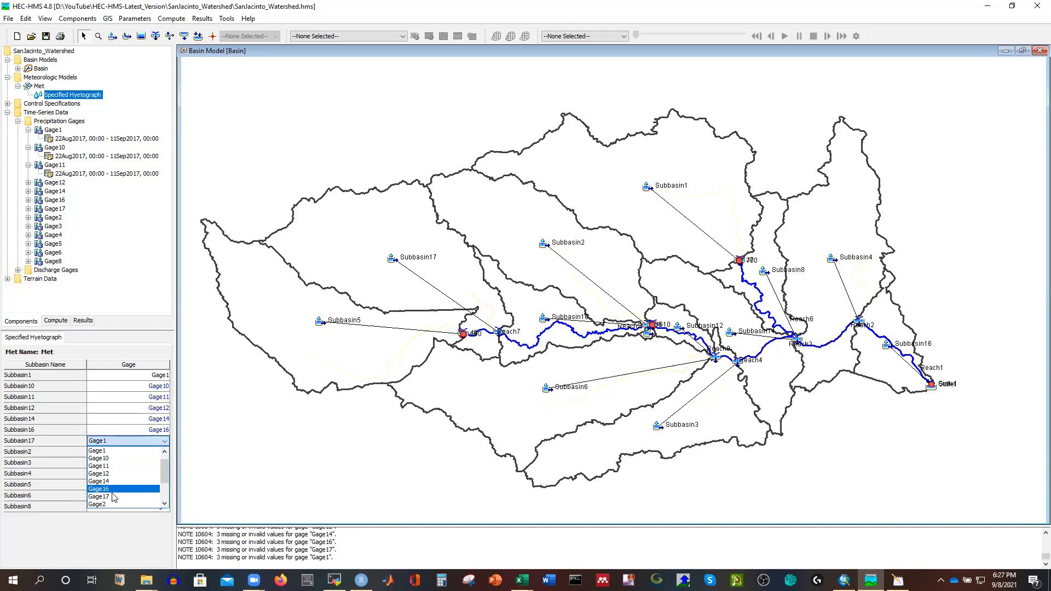
click(126, 494)
Assign Gage2 to Subbasin2, Gage3 to Subbasin3 and Gage4 to Subbasin4 in the specified hyetograph
click(130, 451)
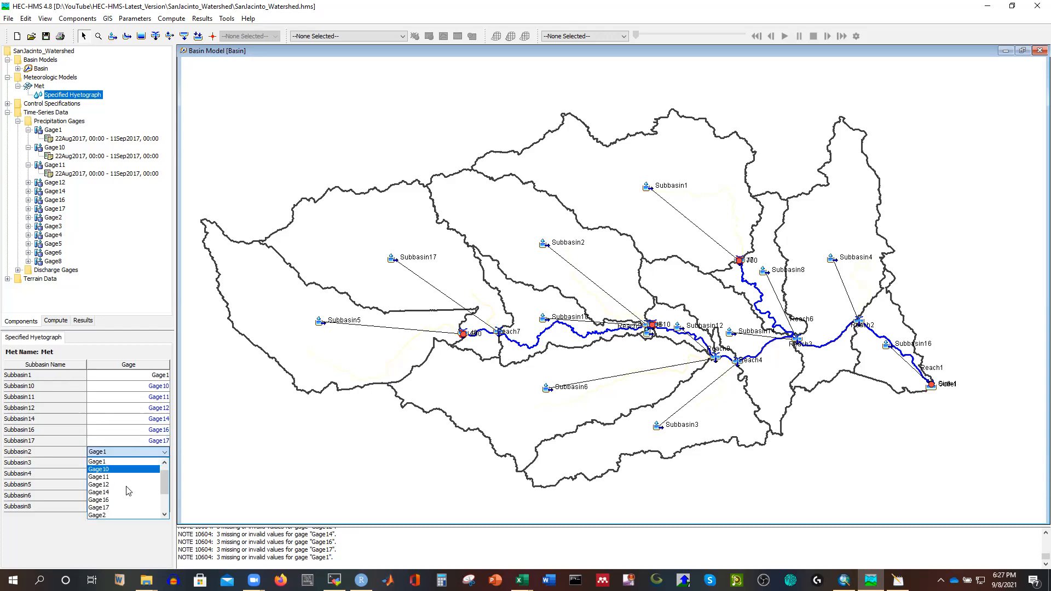
click(122, 512)
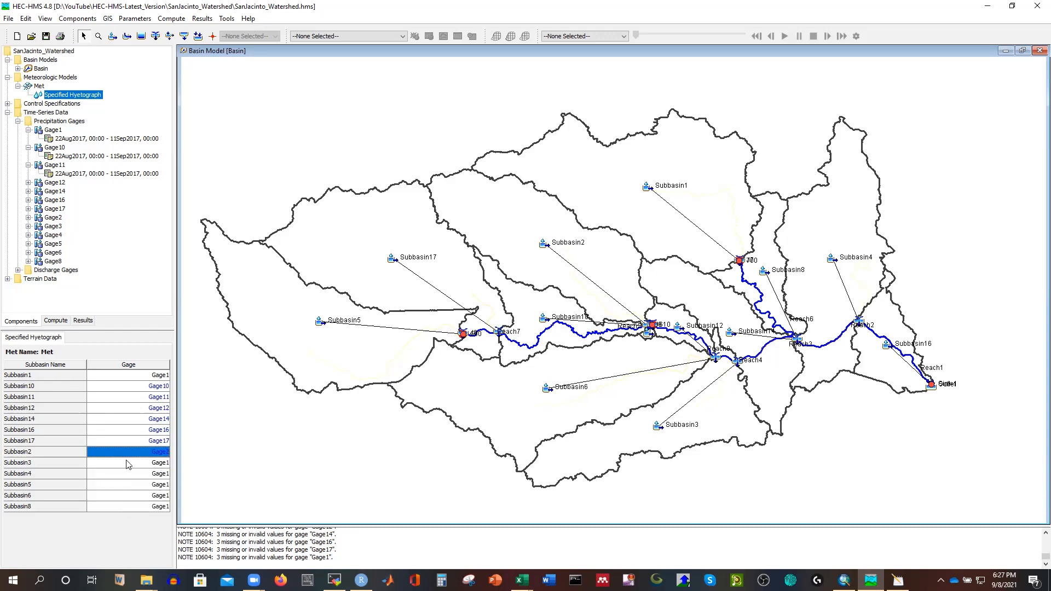
click(127, 465)
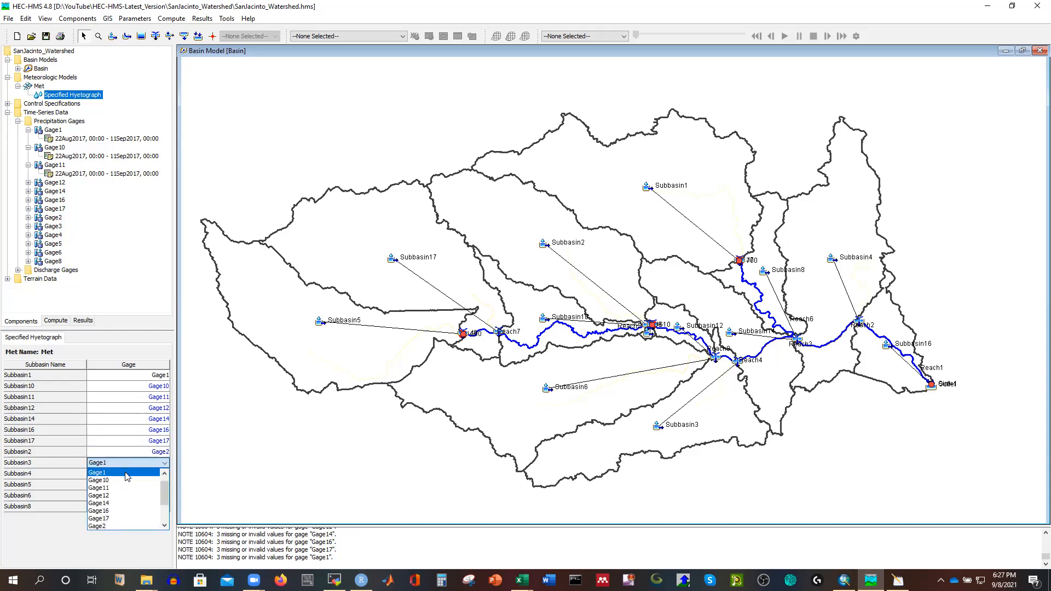
scroll(128, 506, down, 1)
click(125, 512)
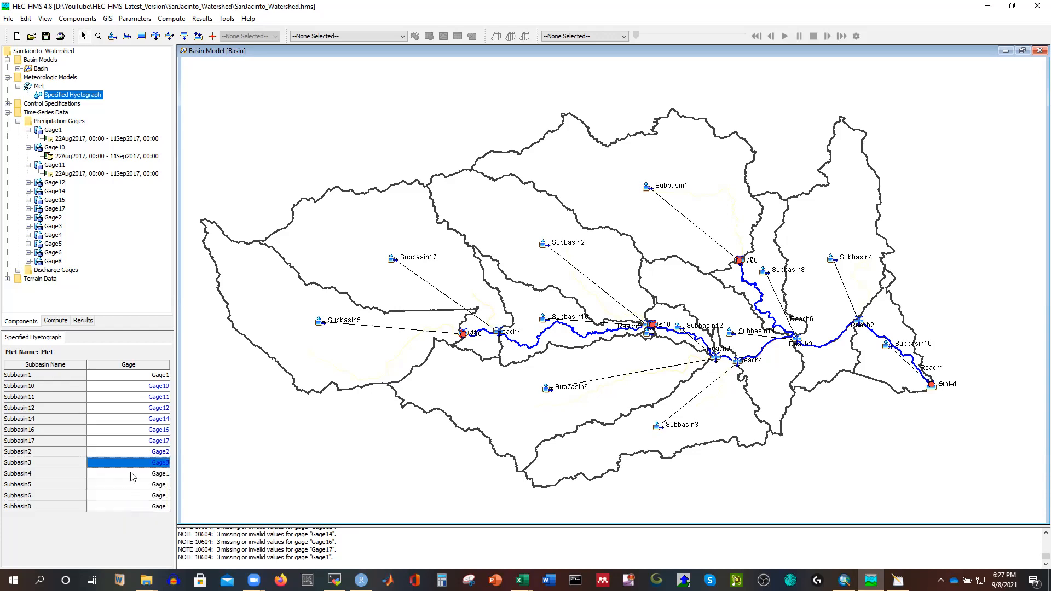
click(131, 475)
scroll(129, 504, down, 1)
click(127, 502)
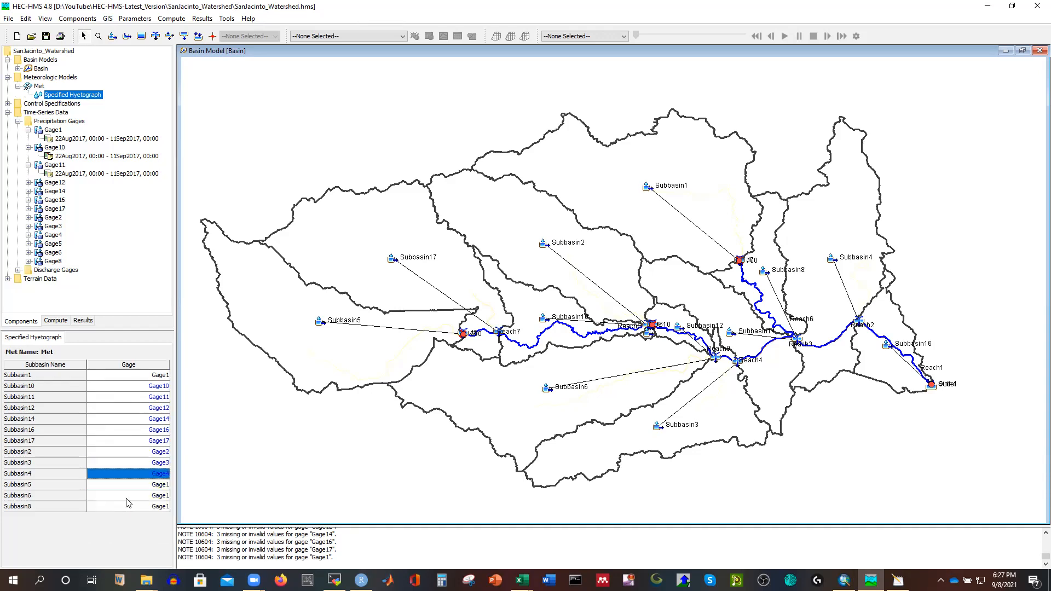
Assign Gage5, Gage6 and Gage8 to Subbasin5, Subbasin6 and Subbasin8 respectively, and reselect Gage1 for Subbasin1
click(132, 485)
scroll(110, 523, down, 2)
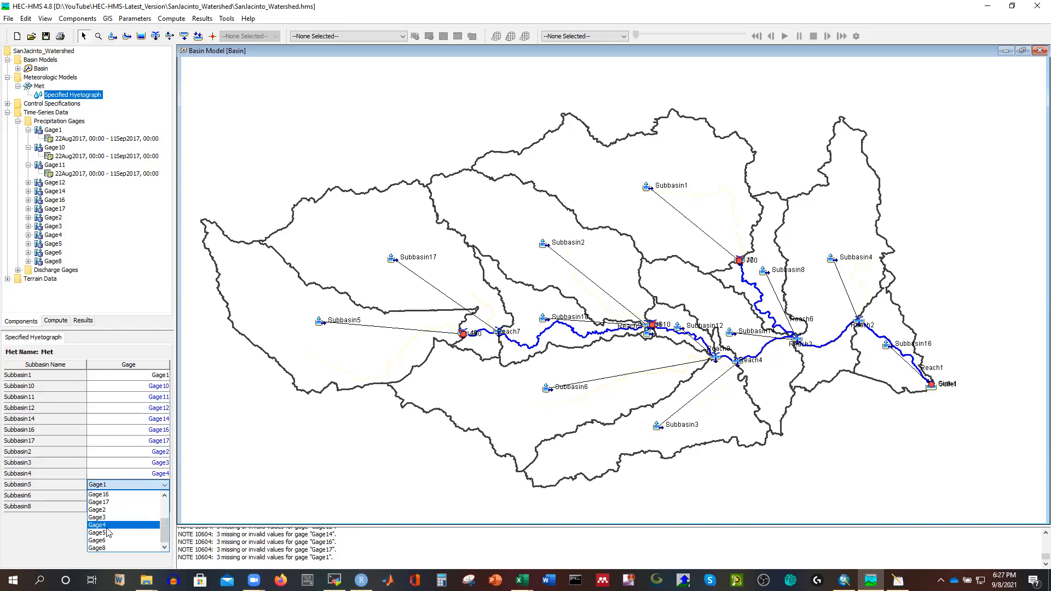
click(108, 533)
click(132, 496)
scroll(127, 519, down, 2)
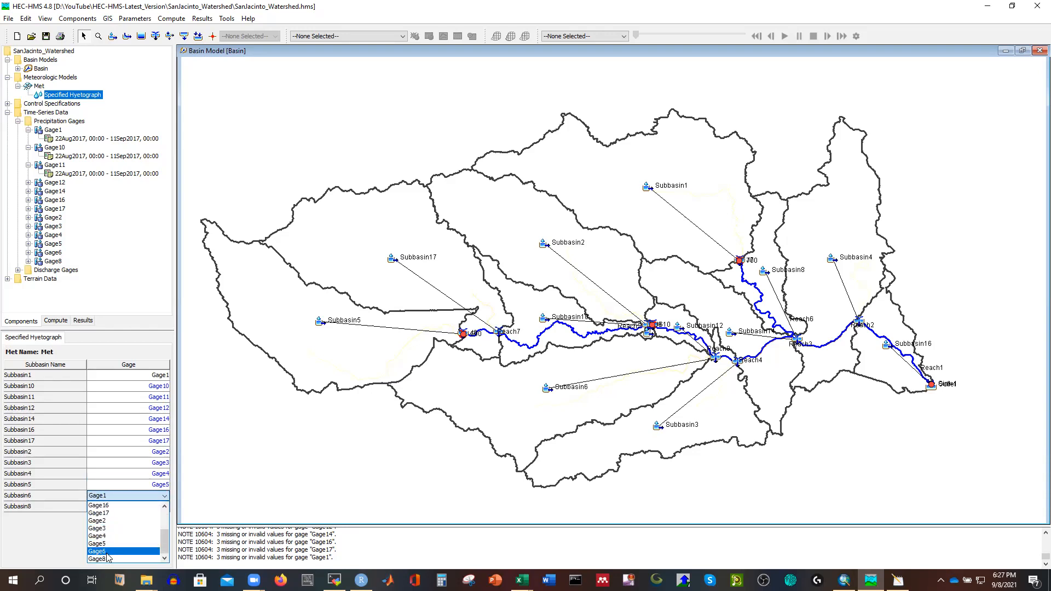
click(126, 551)
click(123, 509)
scroll(133, 481, down, 2)
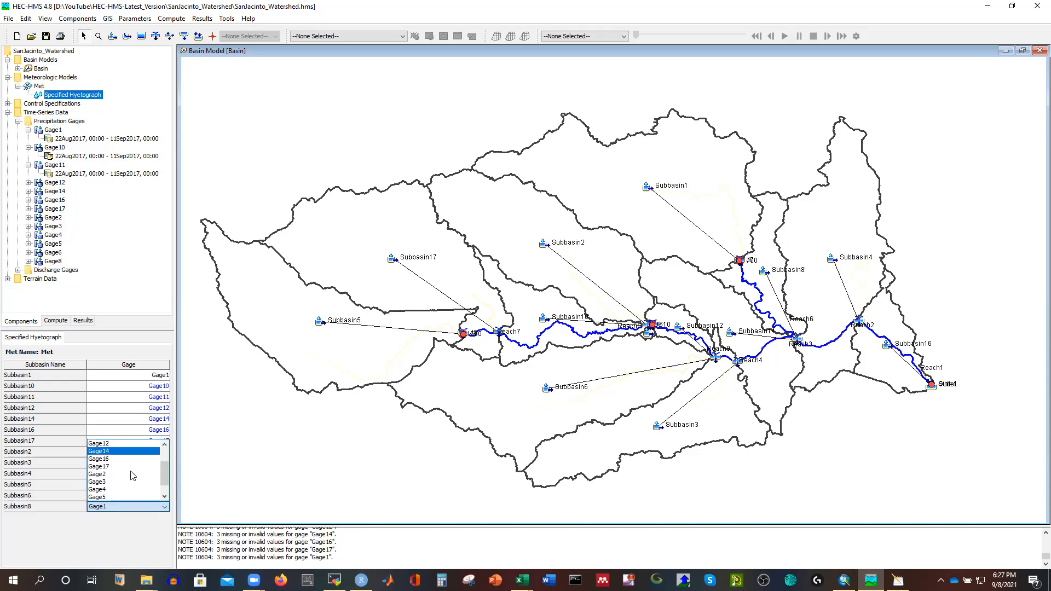
click(101, 498)
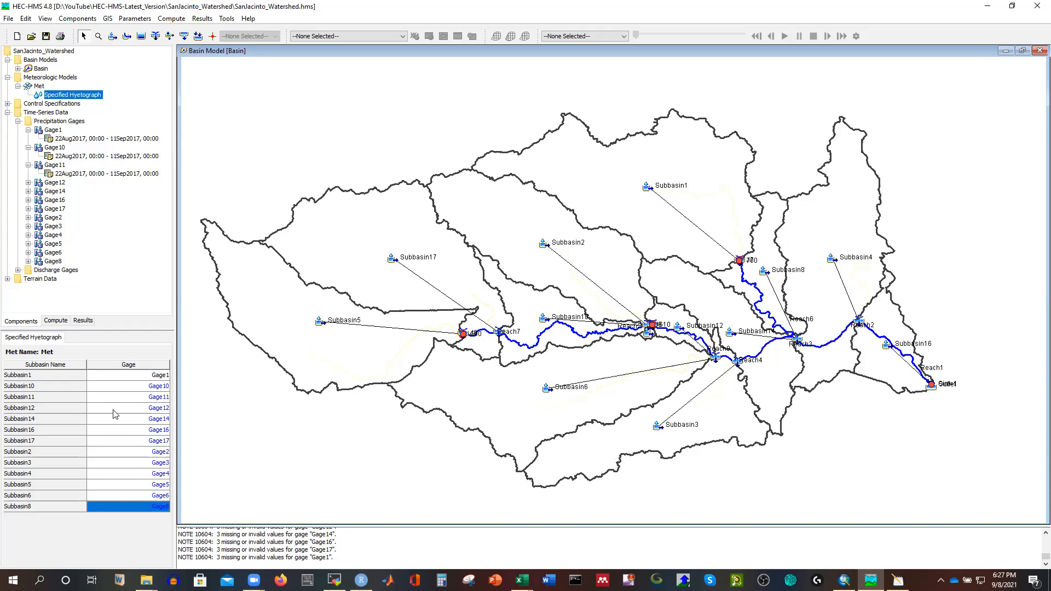
click(138, 375)
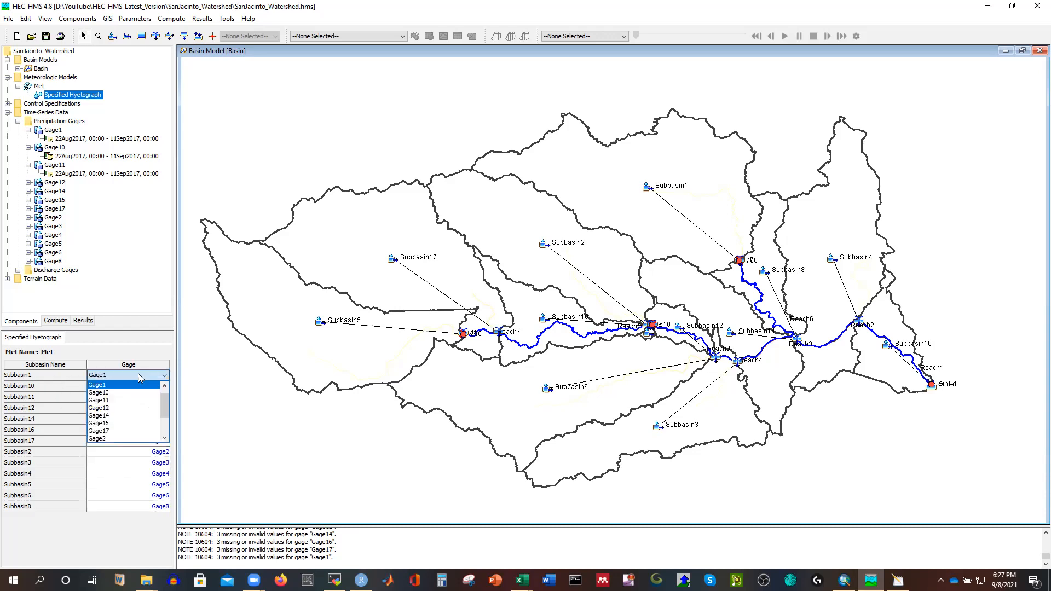
click(112, 385)
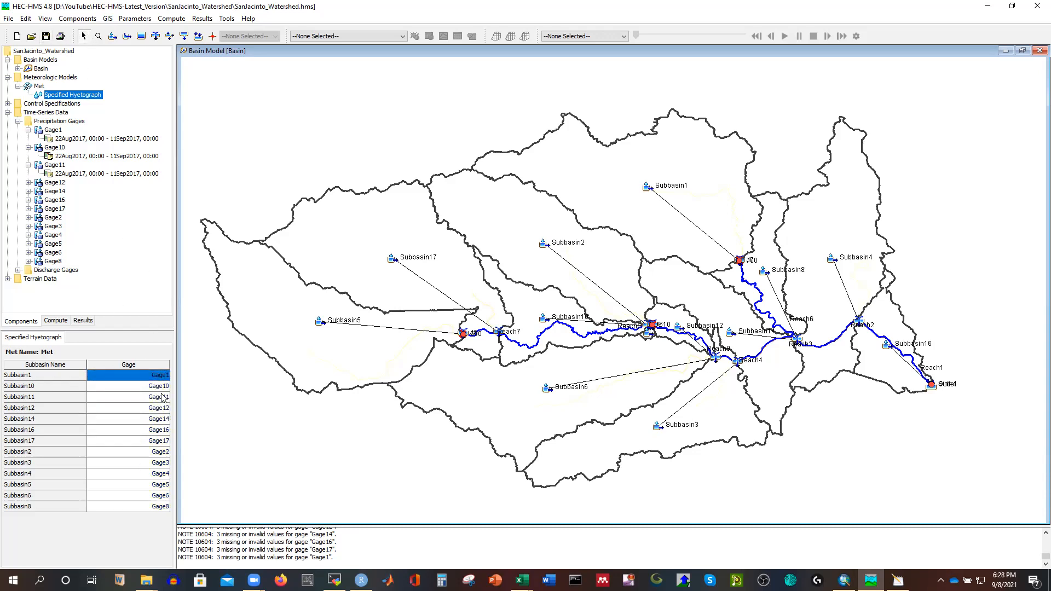
Examine the hourly precipitation tables of Gage1 and Gage10 for the 22Aug2017 to 11Sep2017 time window
click(68, 140)
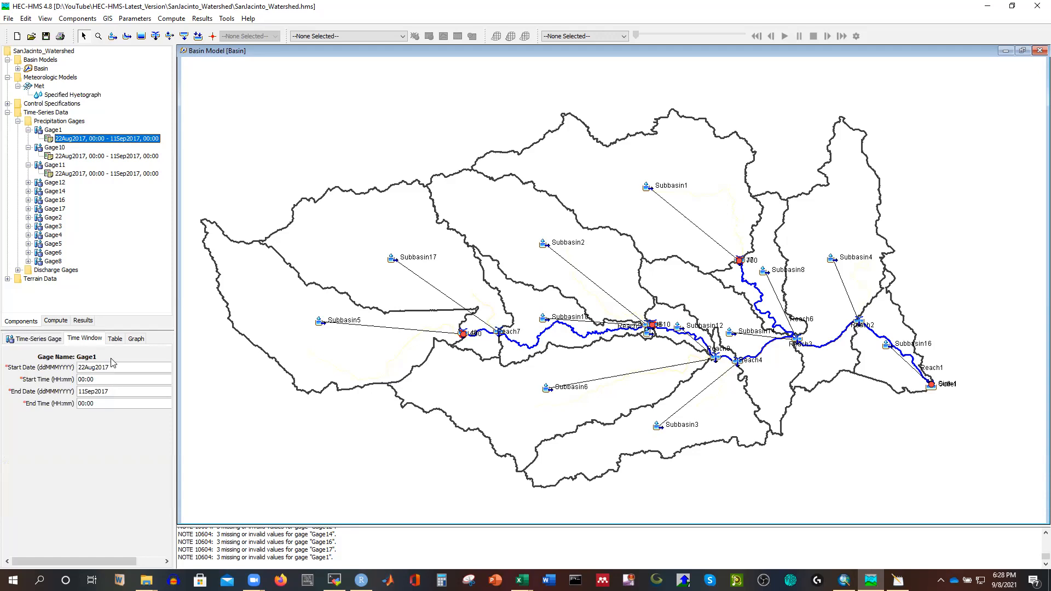
click(115, 340)
scroll(131, 419, down, 20)
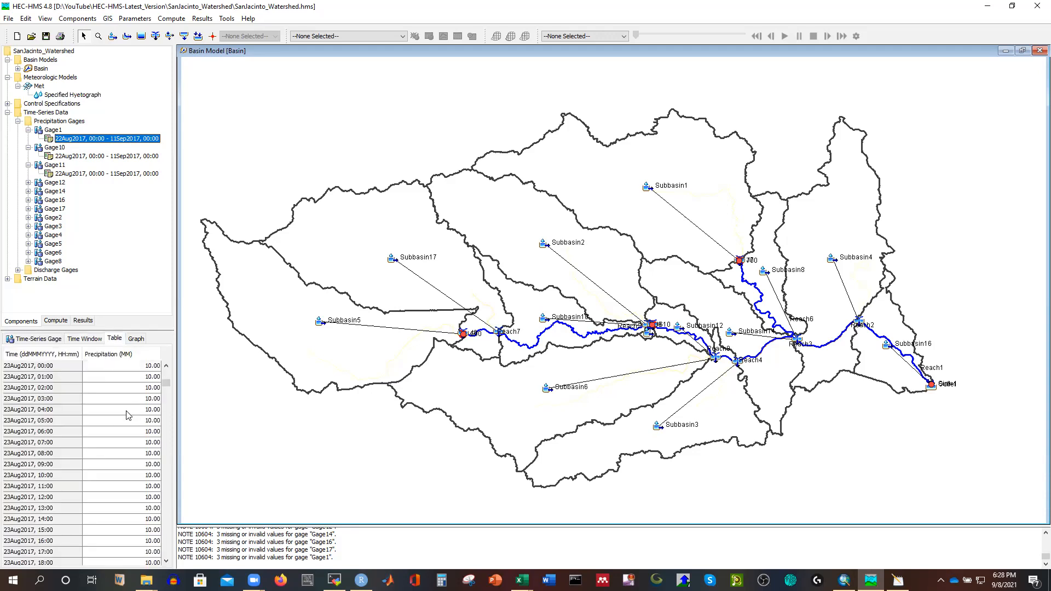
scroll(168, 433, up, 6)
drag(166, 429, 155, 376)
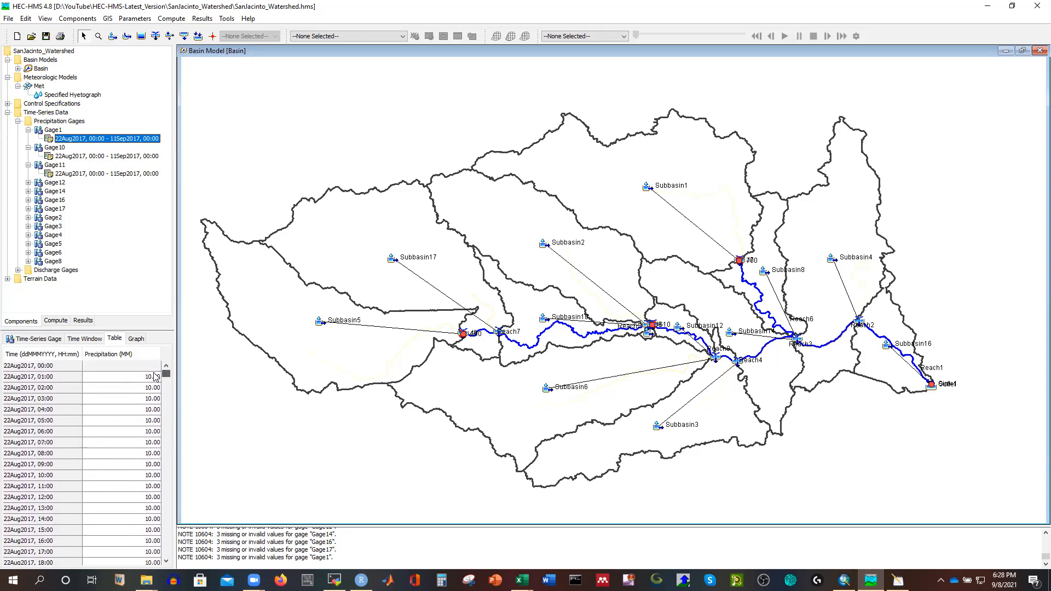
click(90, 156)
mouse_move(165, 376)
mouse_down()
mouse_move(155, 389)
mouse_move(158, 377)
mouse_up()
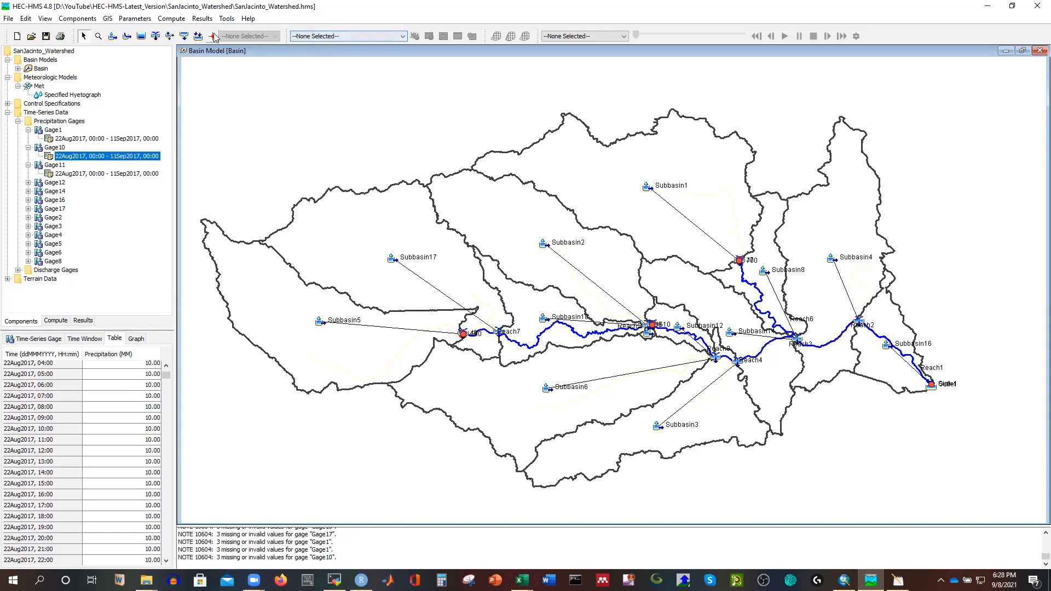
Select the Harvey simulation run, compute it and dismiss the progress window
click(335, 37)
click(321, 55)
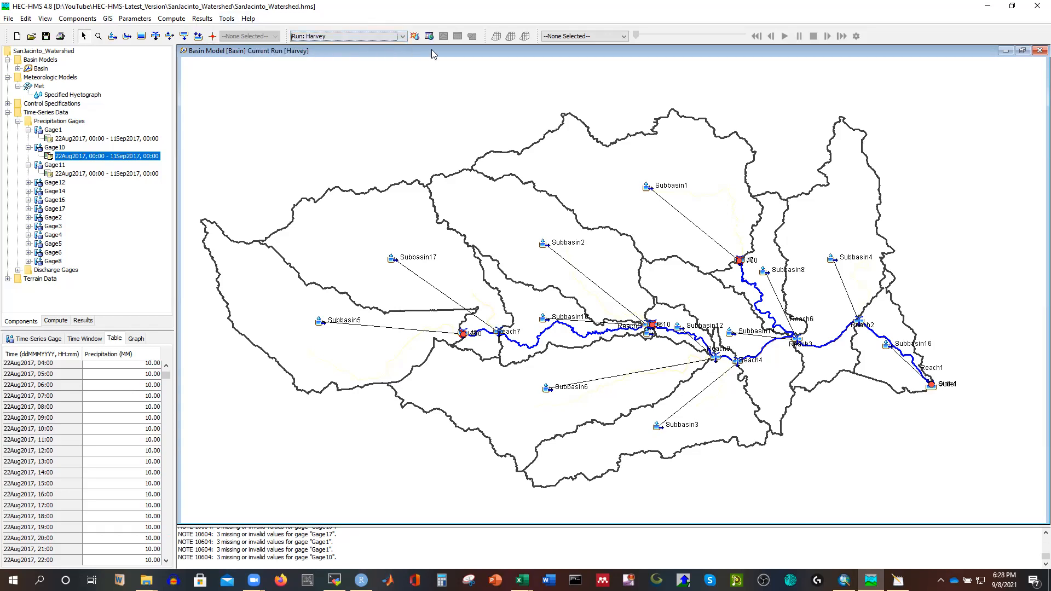
click(415, 36)
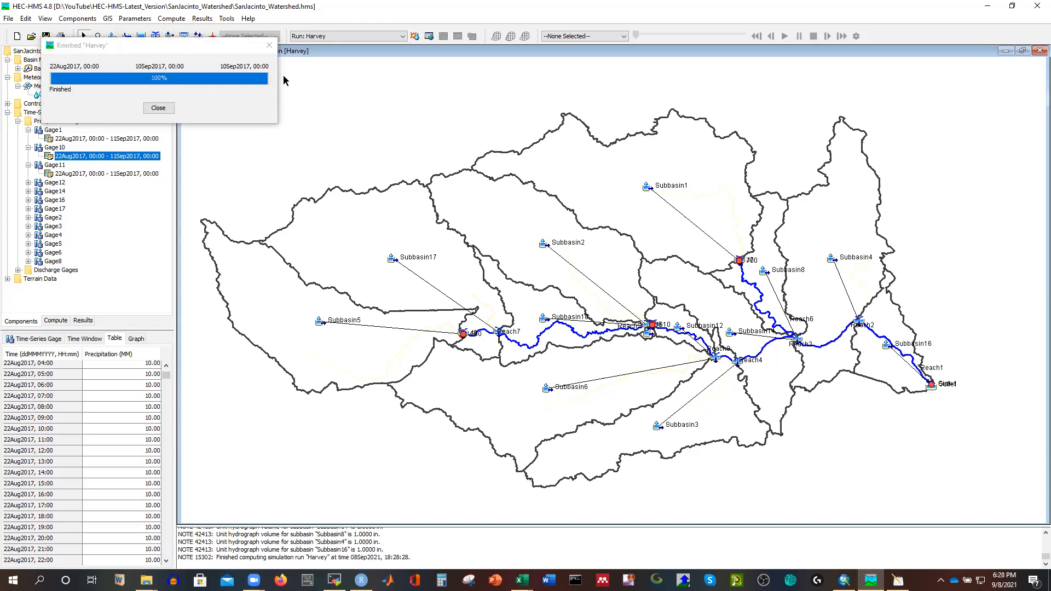
click(154, 108)
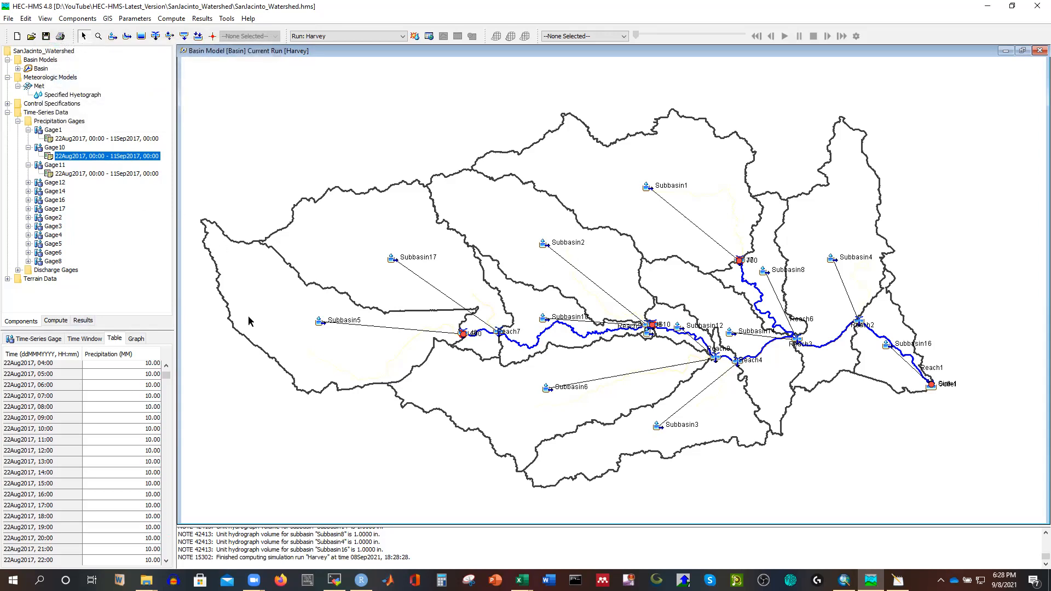
Graph junction J8's results for the Harvey run and enlarge the graph to compare outflow with observed flow
click(463, 335)
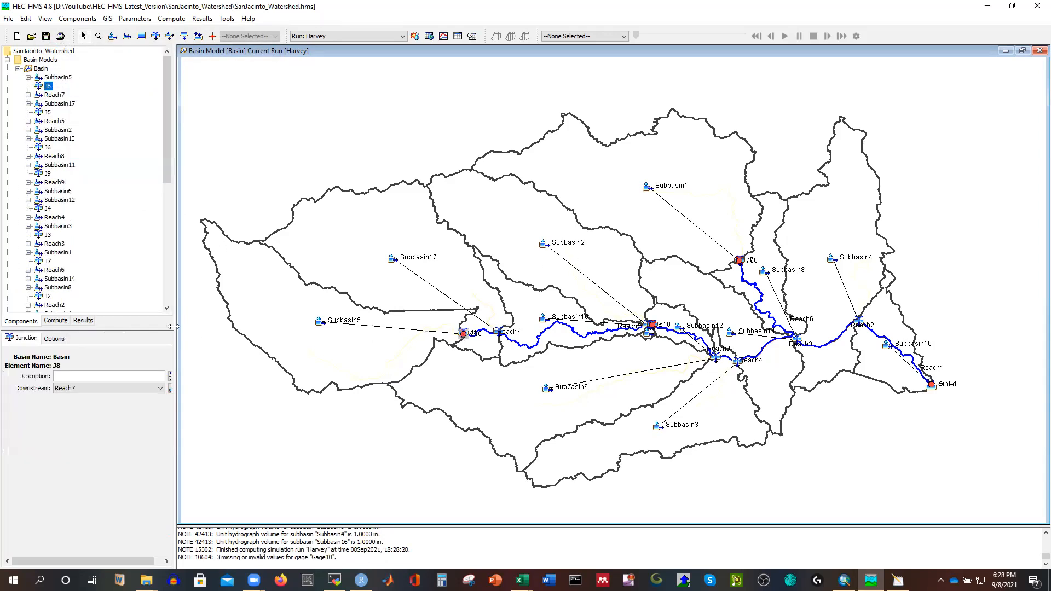
click(83, 321)
click(43, 60)
double_click(42, 60)
double_click(43, 69)
double_click(48, 95)
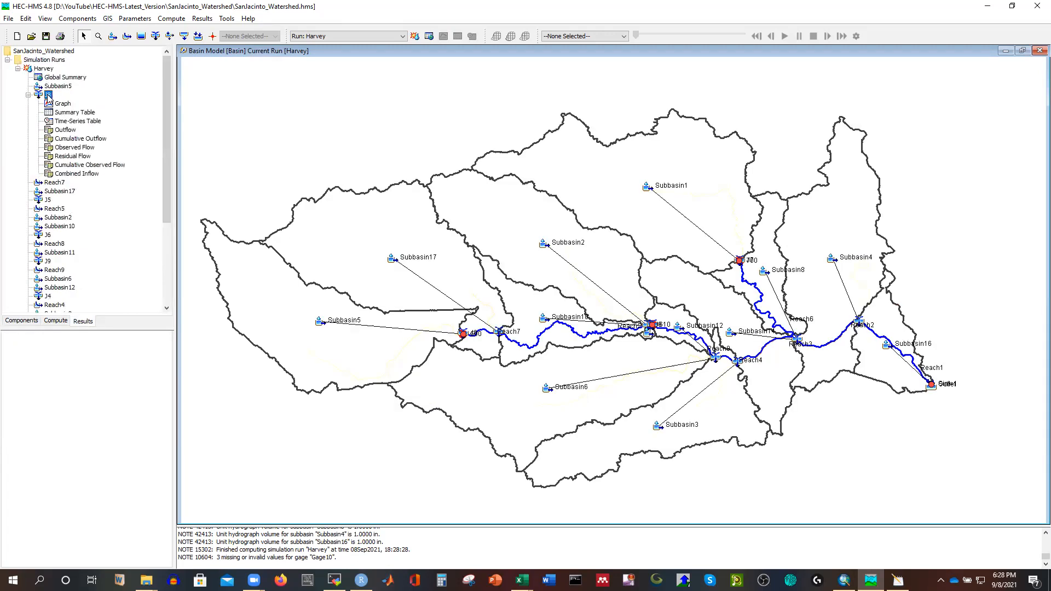
click(63, 104)
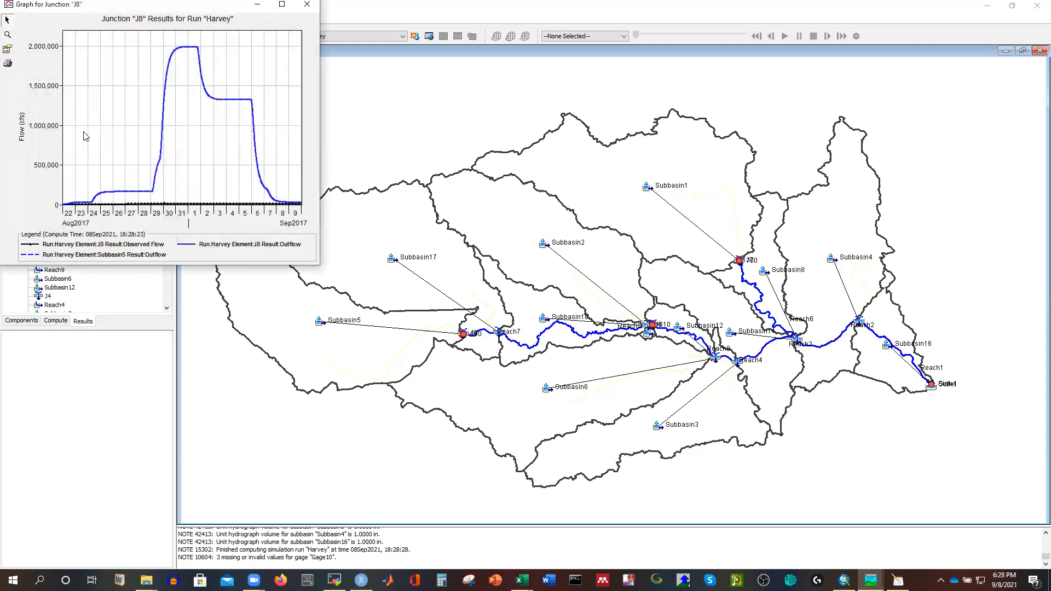
click(282, 5)
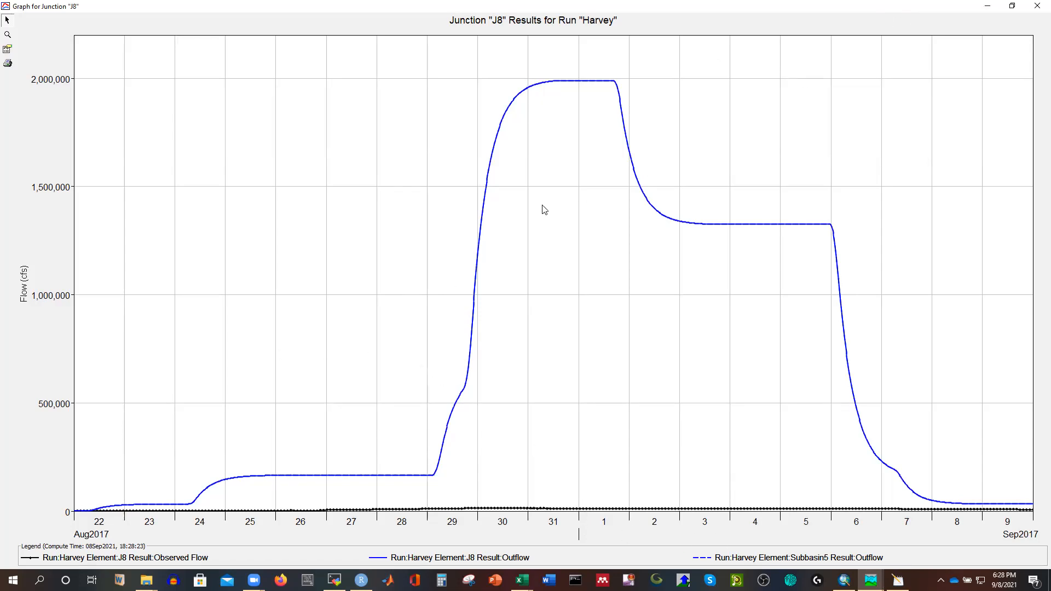
click(1036, 7)
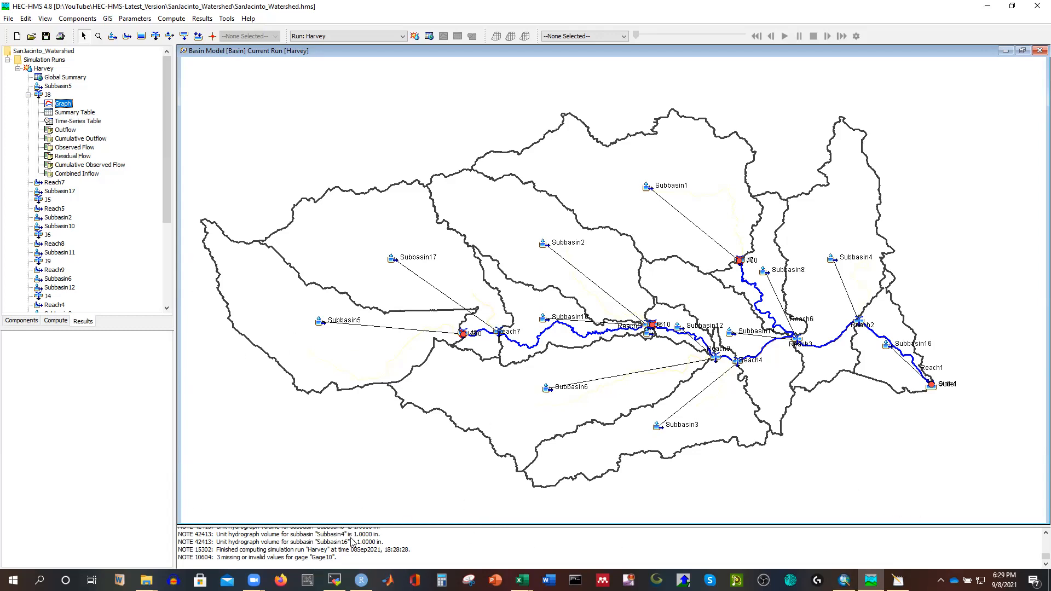
Switch to RStudio to check the progress of the running NLDAS zonal statistics script
click(361, 579)
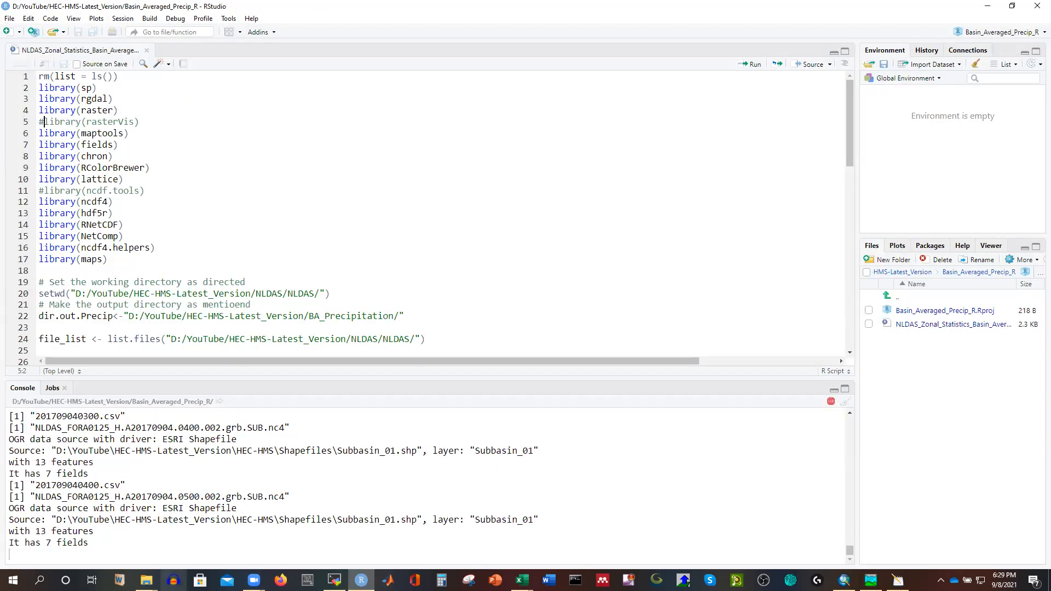
Switch to the BA_Precipitation folder, refresh it and look through the hourly CSV files written by the script
mouse_move(146, 580)
click(207, 536)
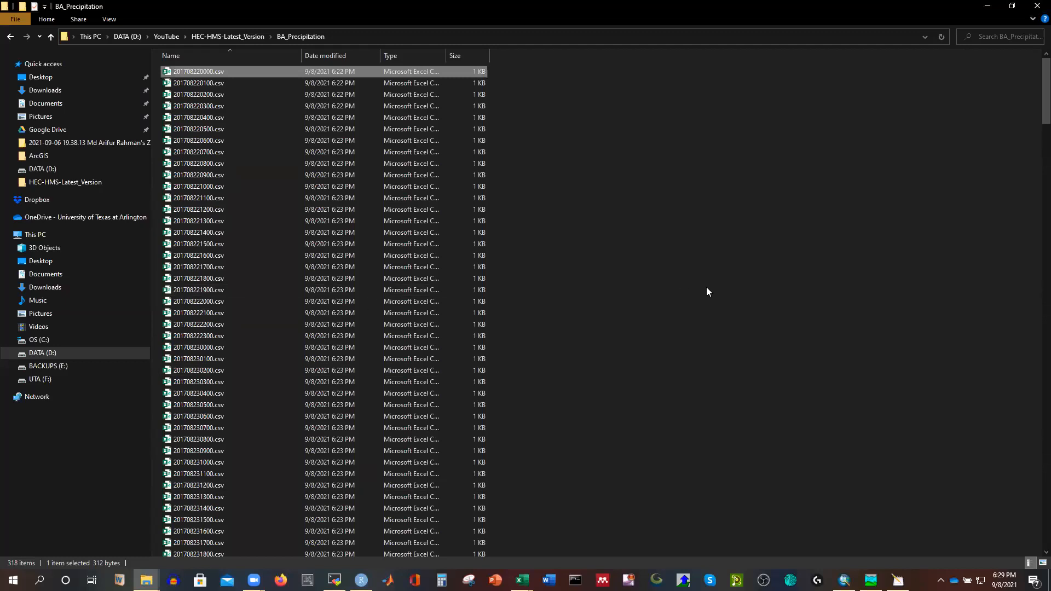
right_click(608, 241)
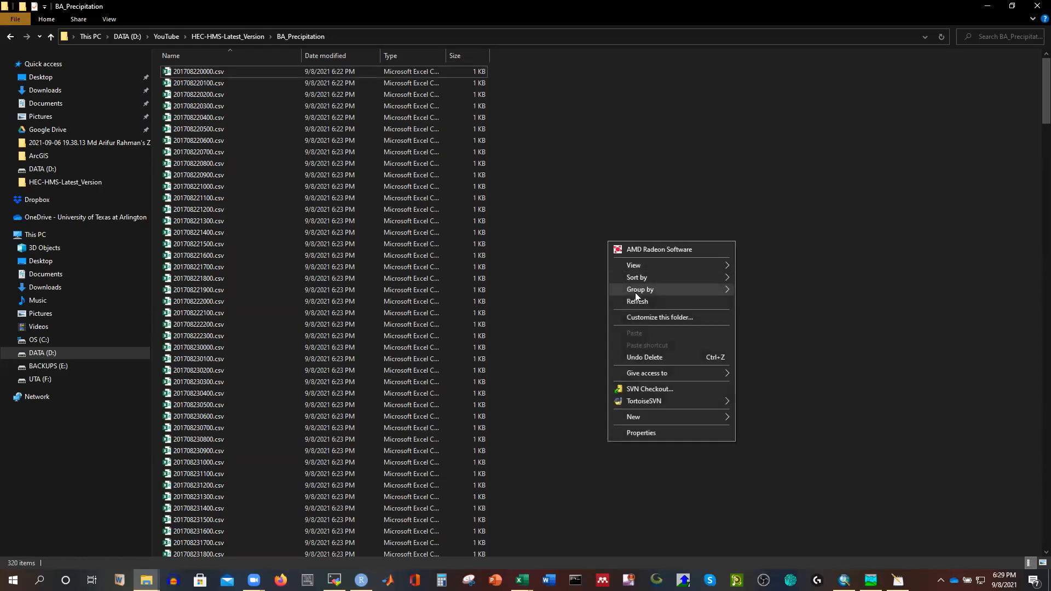
click(635, 301)
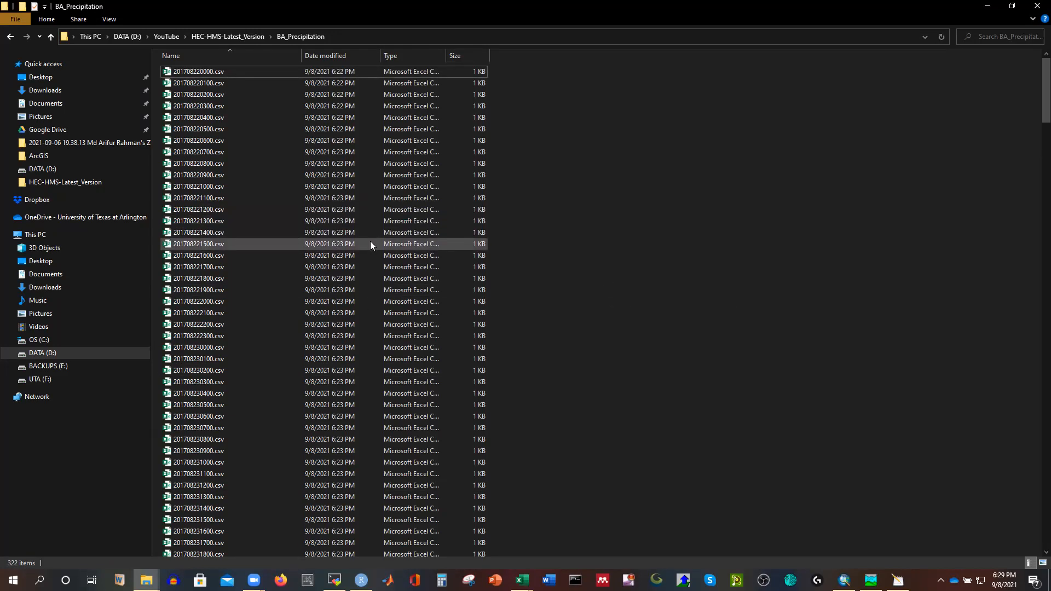
scroll(370, 244, down, 20)
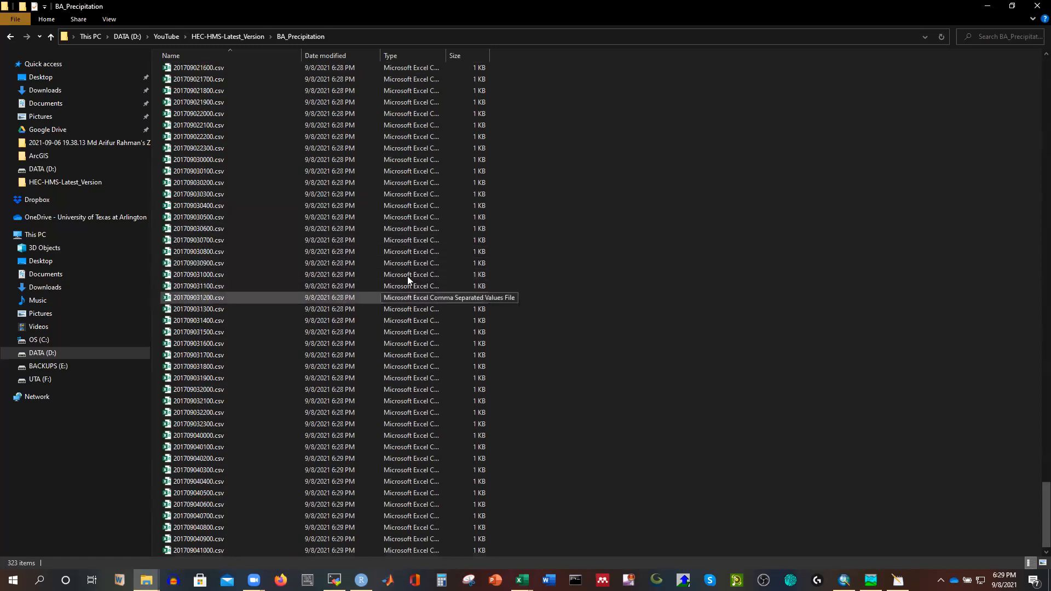
scroll(410, 276, up, 20)
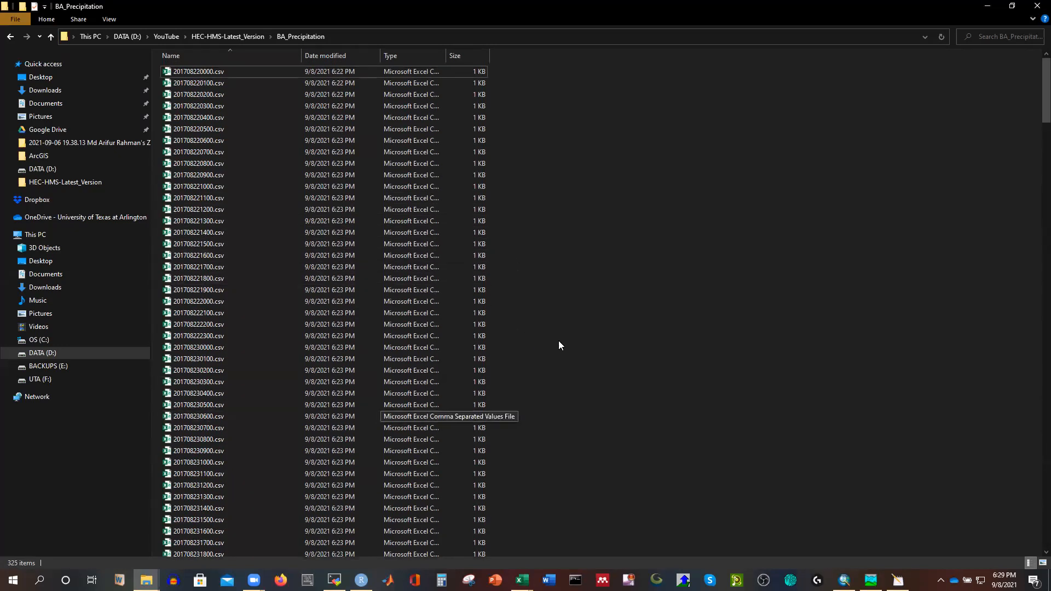
Try to launch Spyder (spyder5) and agree to delete its broken shortcut
click(12, 580)
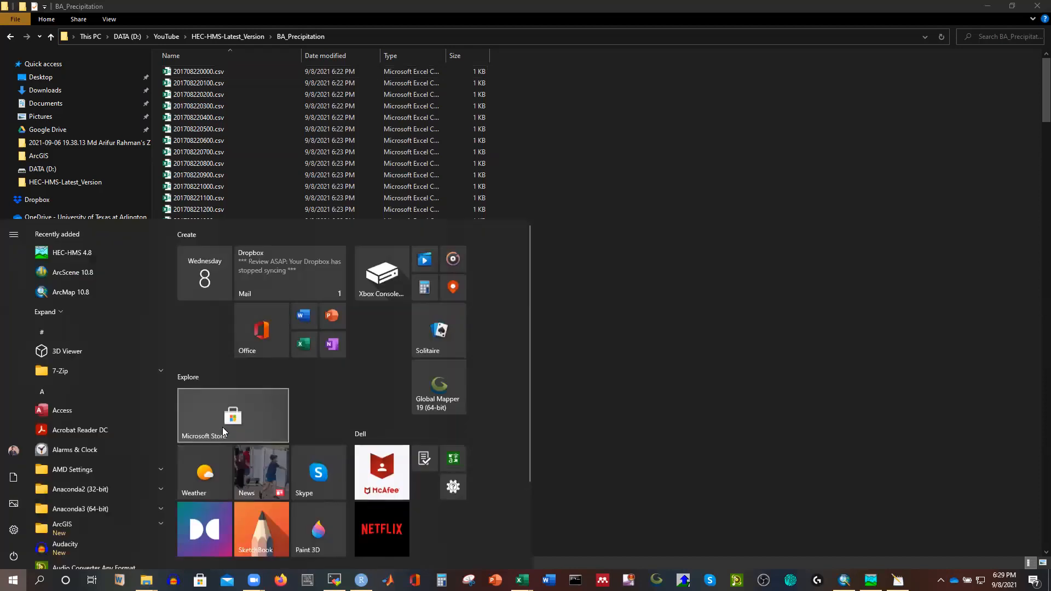
text(spy)
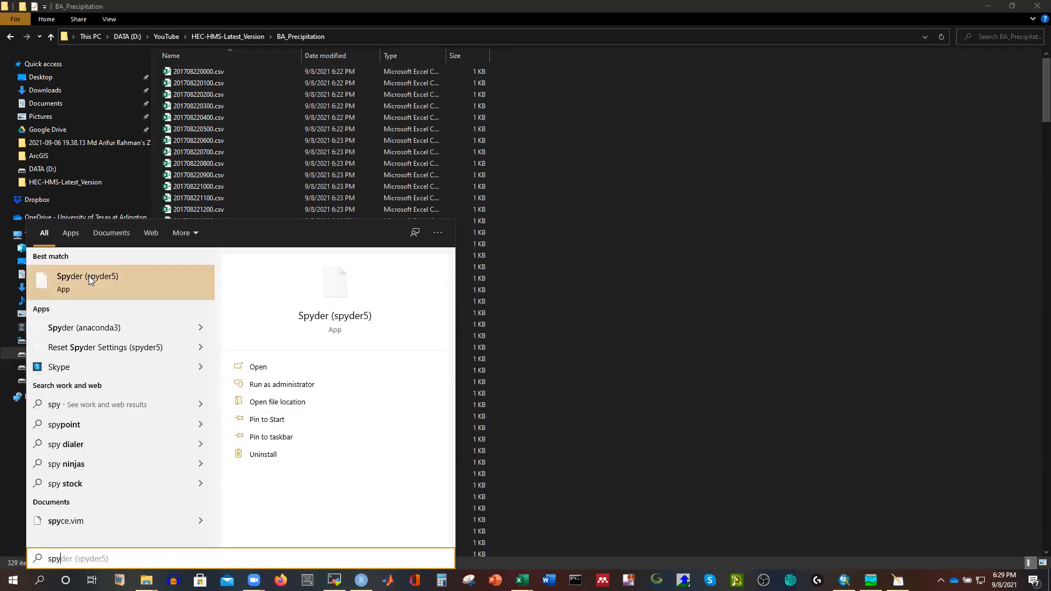
click(109, 274)
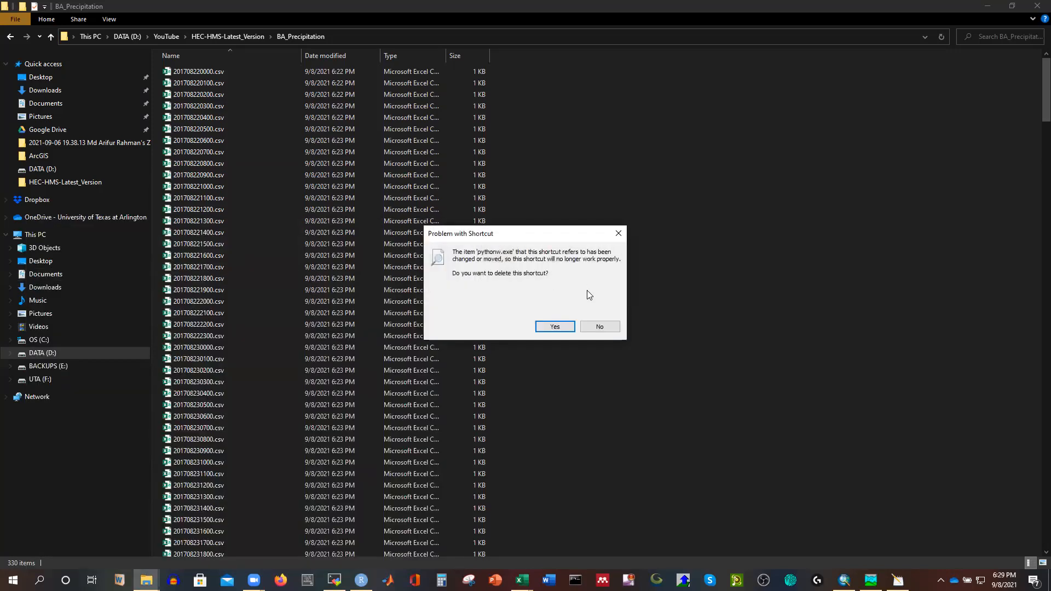
click(559, 327)
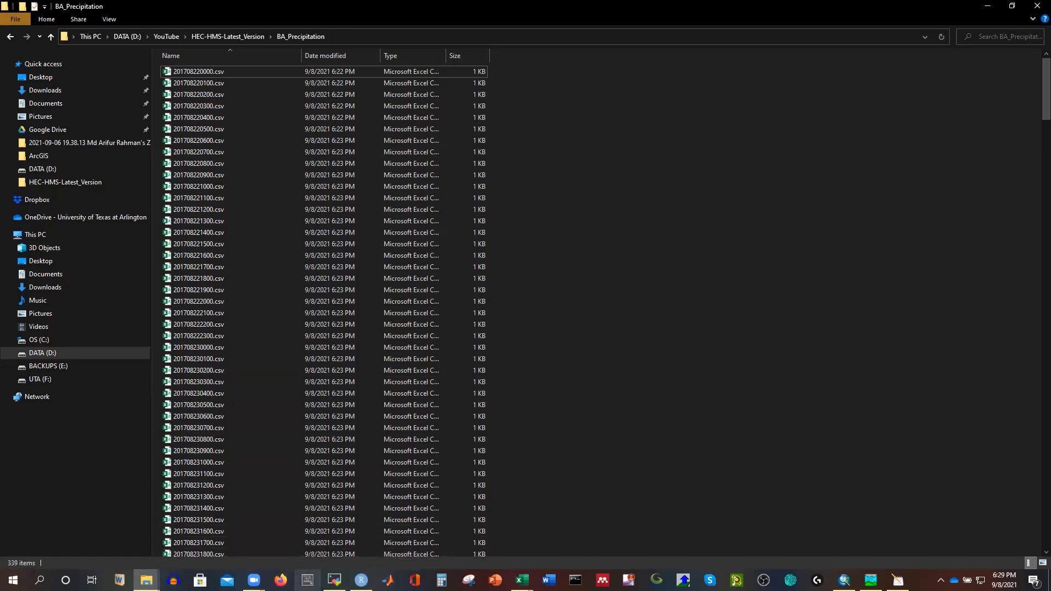
Try to start Jupyter Notebook from a Command Prompt with "jupyter notebook", and close the prompt window
key(super)
text(cmd)
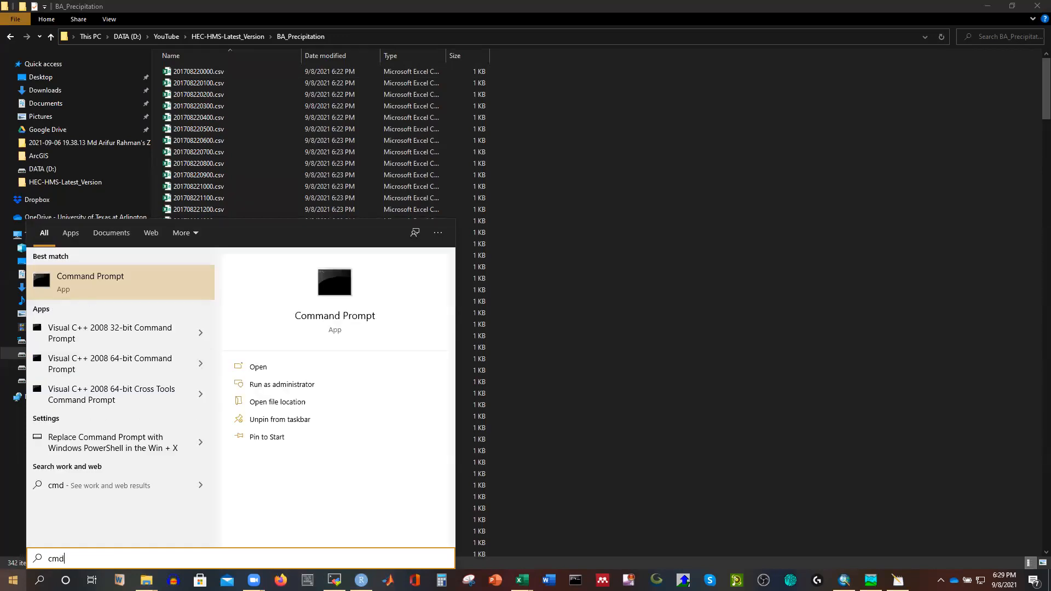
key(Return)
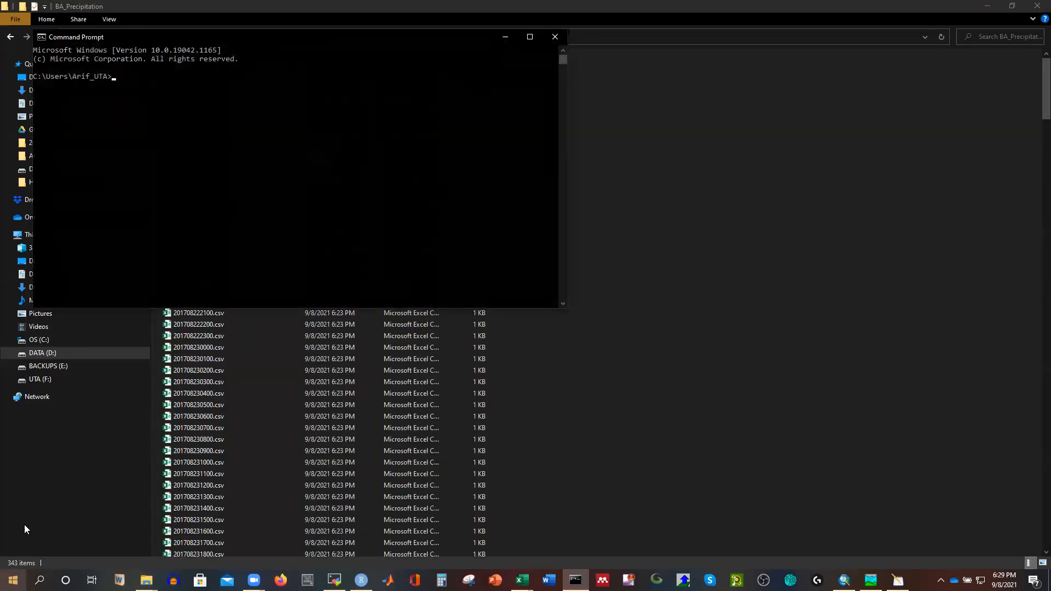
text(jupyter no)
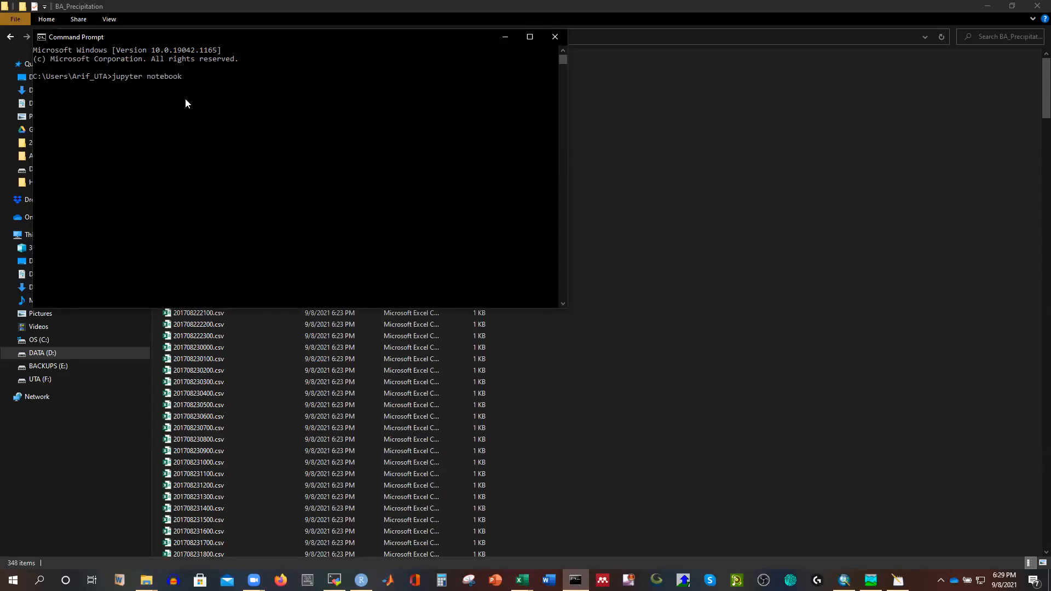
text(tebook)
key(Return)
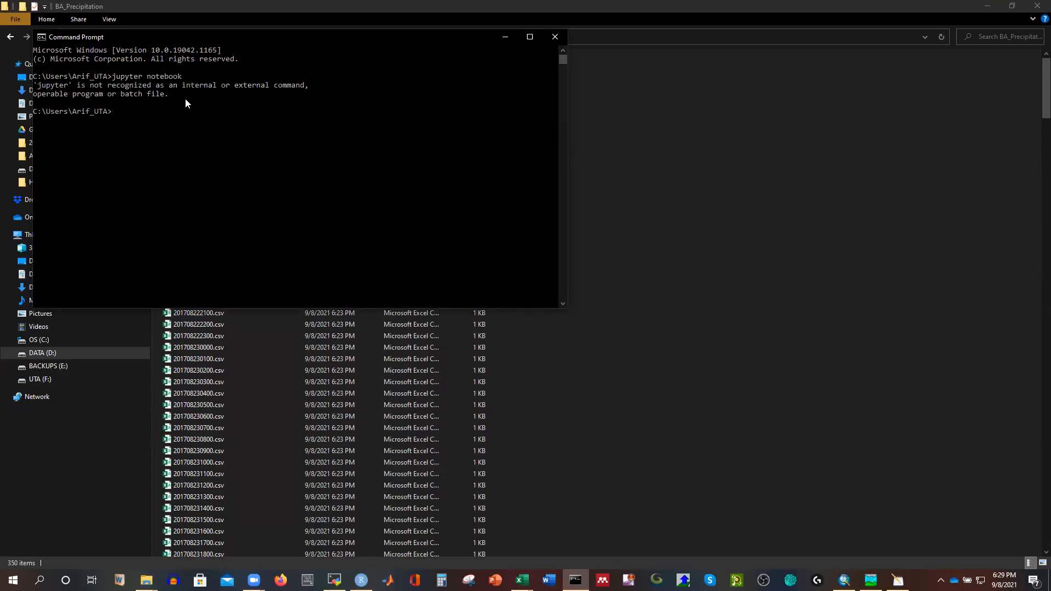
click(555, 38)
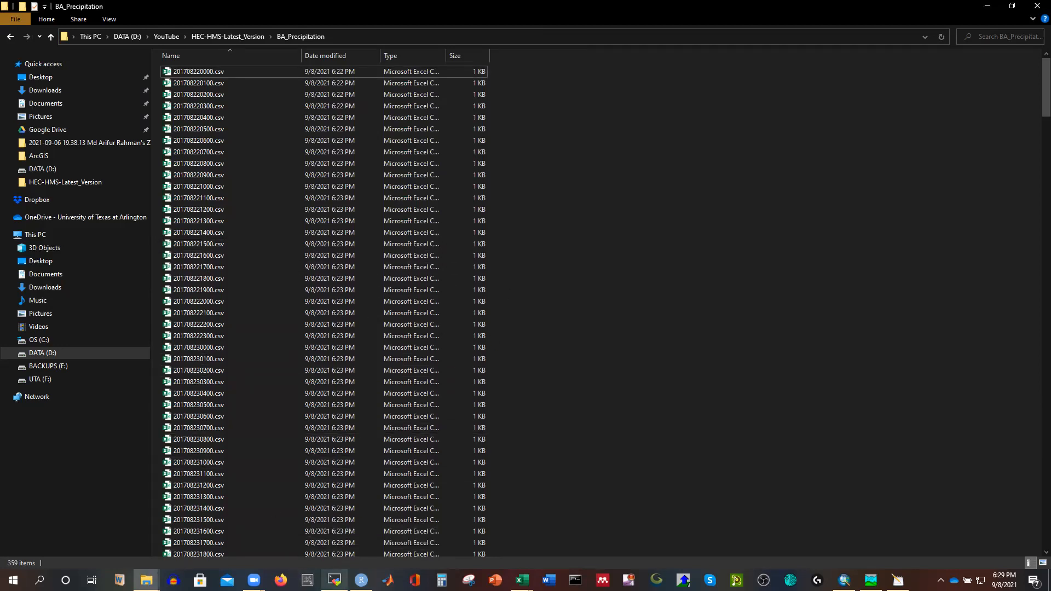
Switch to MobaXterm and list the contents of the remote Scripts directory with "ll"
click(334, 580)
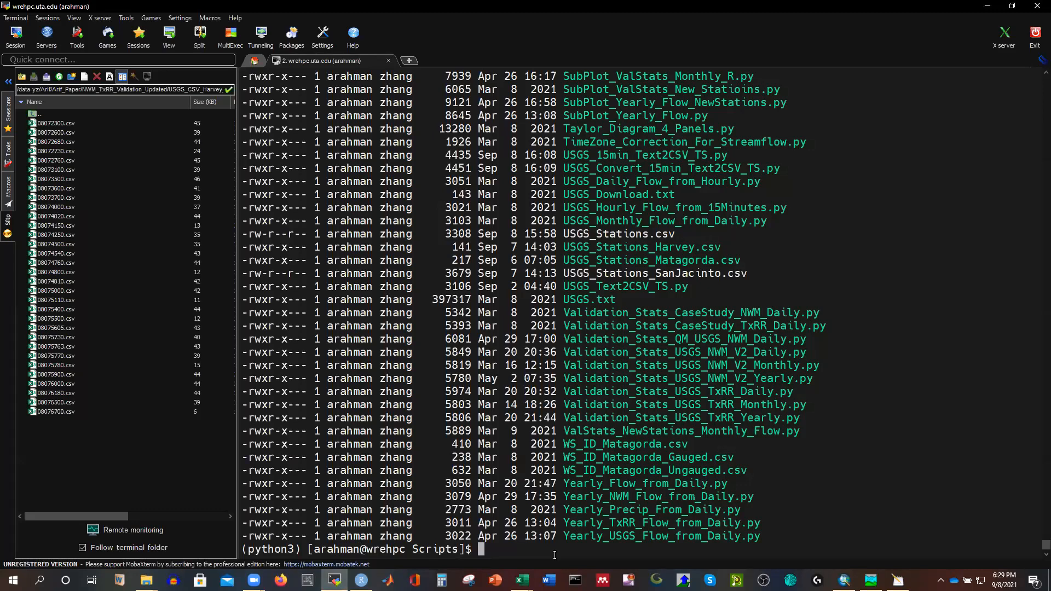
text(ll)
key(Return)
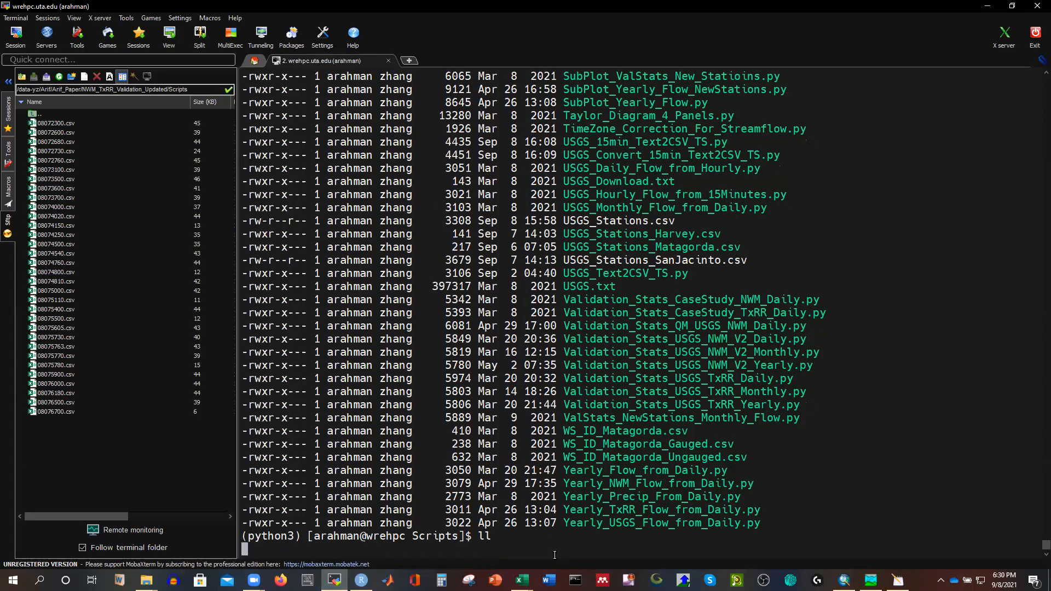
text(cd)
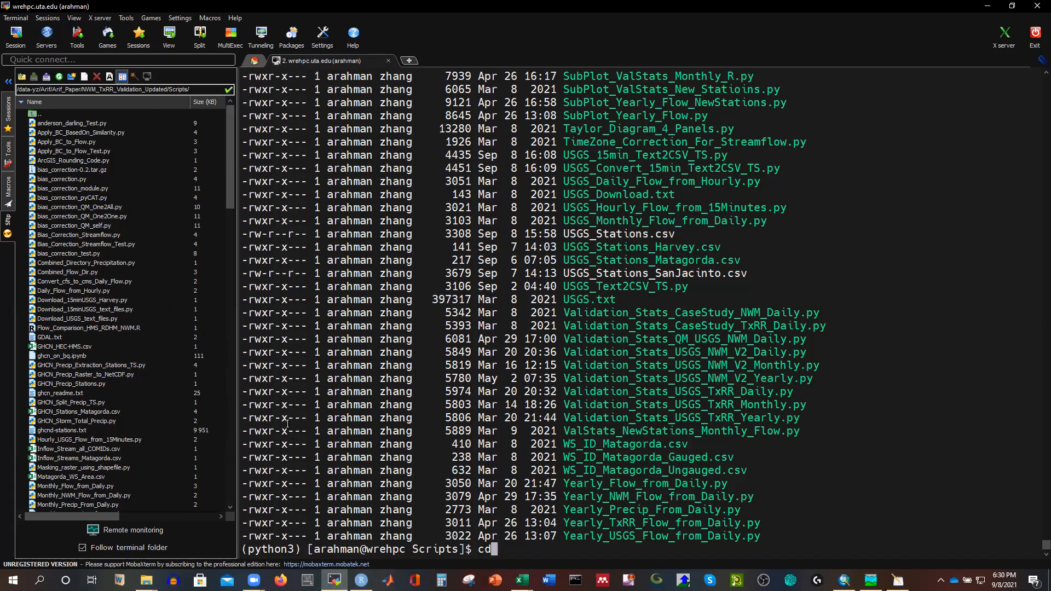
key(BackSpace)
key(BackSpace)
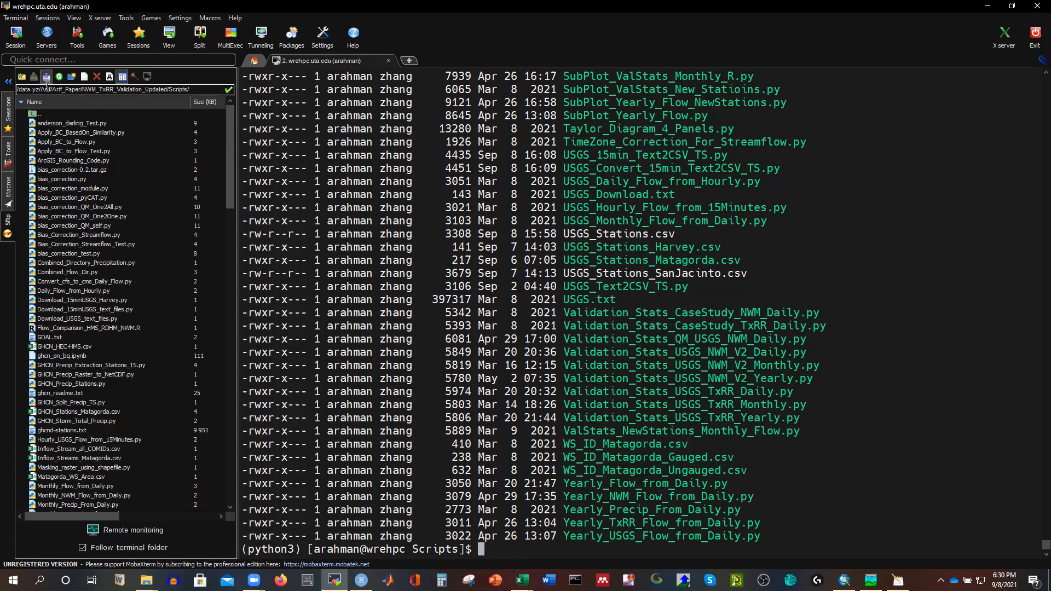
Upload NLDAS_Time_Series_From_Basin_Average_Precip.py from the local HEC-HMS-Latest_Version folder to the remote Scripts directory
click(47, 77)
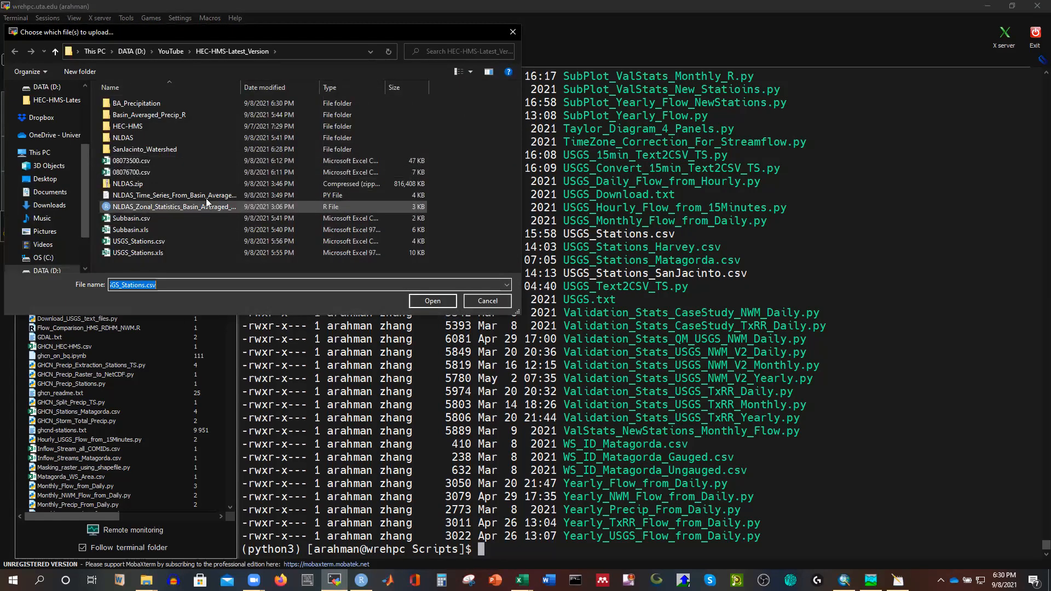
drag(240, 87, 305, 87)
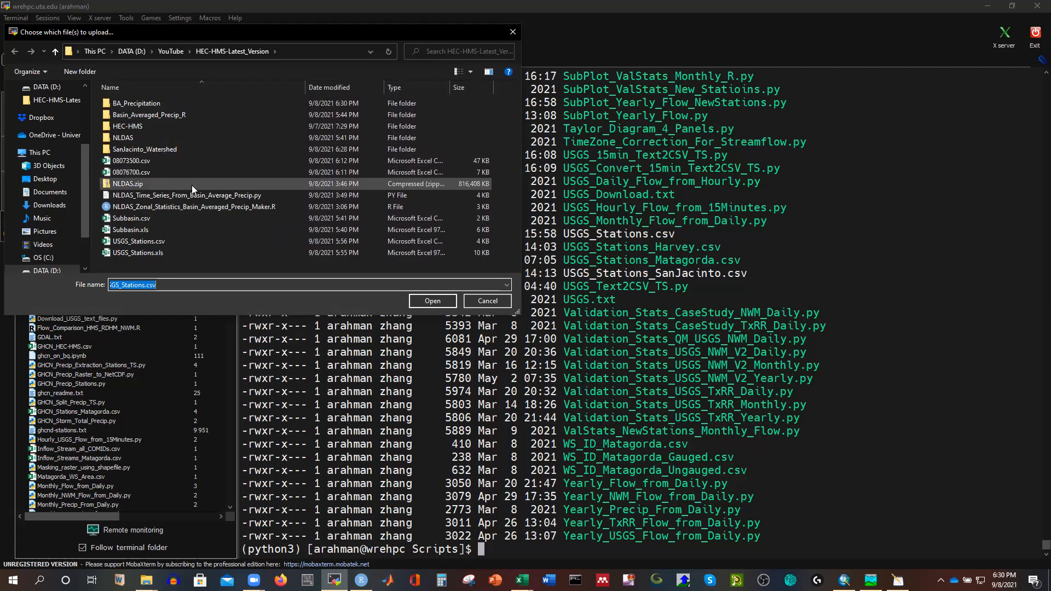
click(157, 196)
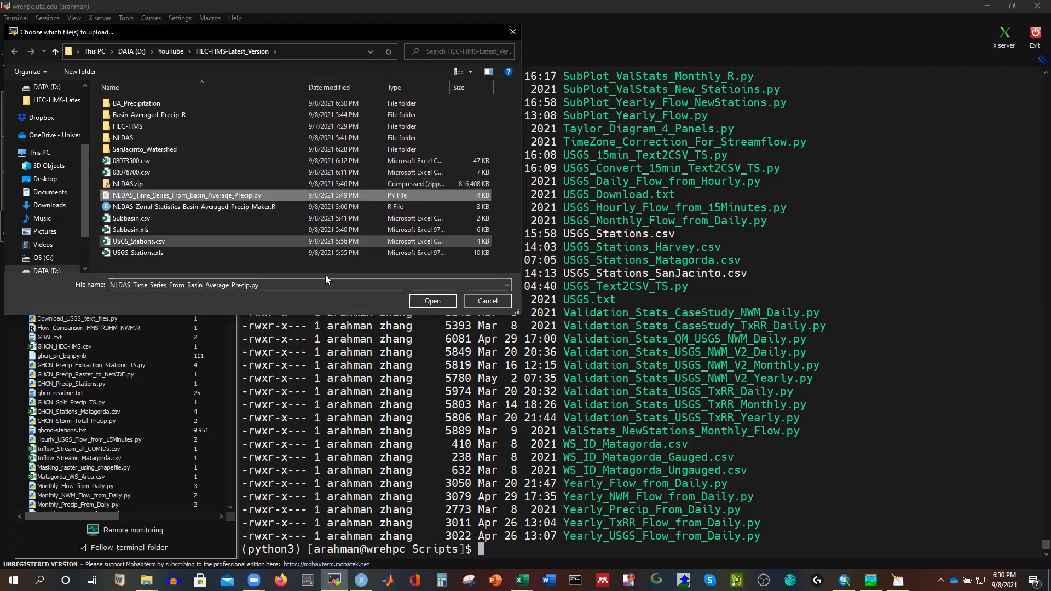
click(431, 301)
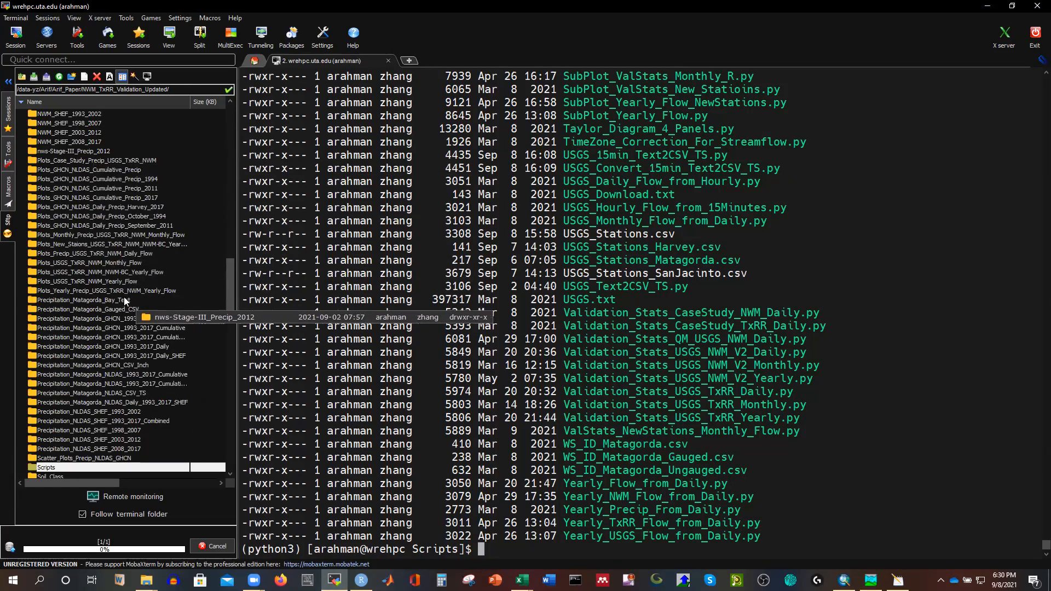
Find and open the Scripts folder inside the remote NWM_TxRR_Validation_Updated directory
scroll(126, 307, down, 12)
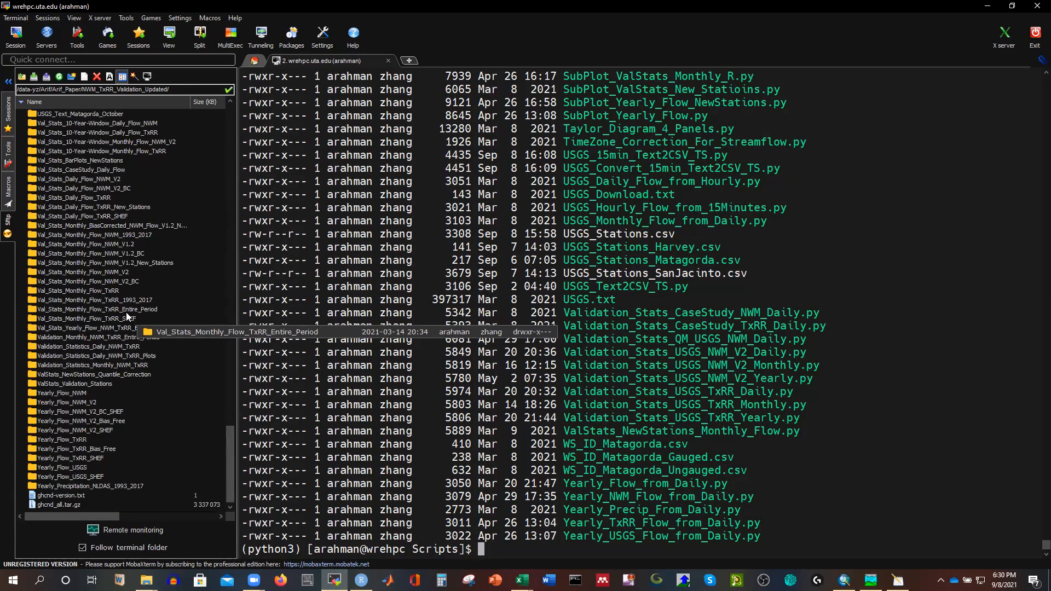
scroll(126, 309, up, 10)
scroll(126, 307, up, 4)
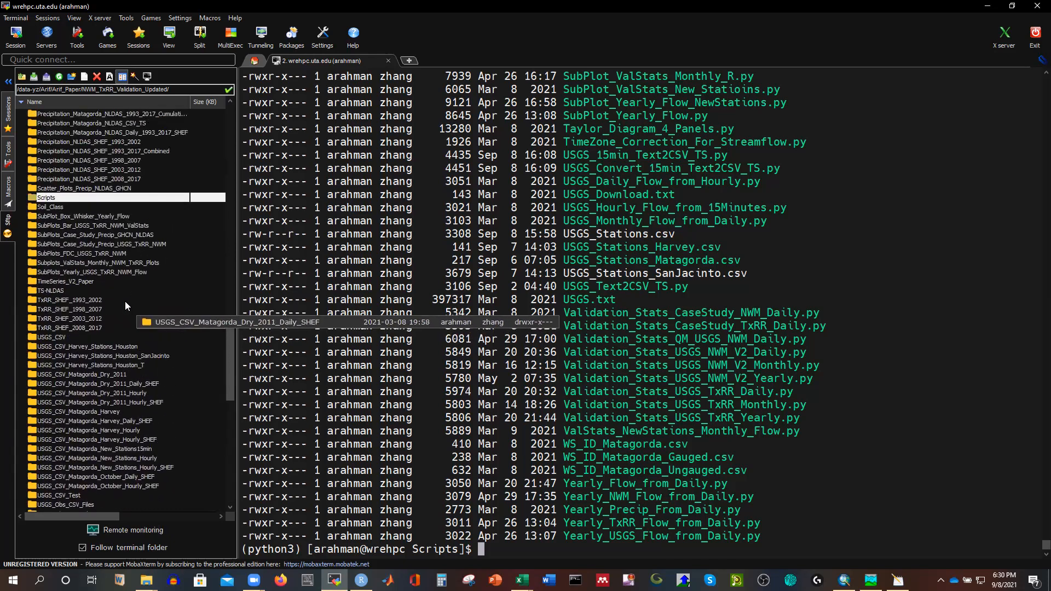
double_click(48, 281)
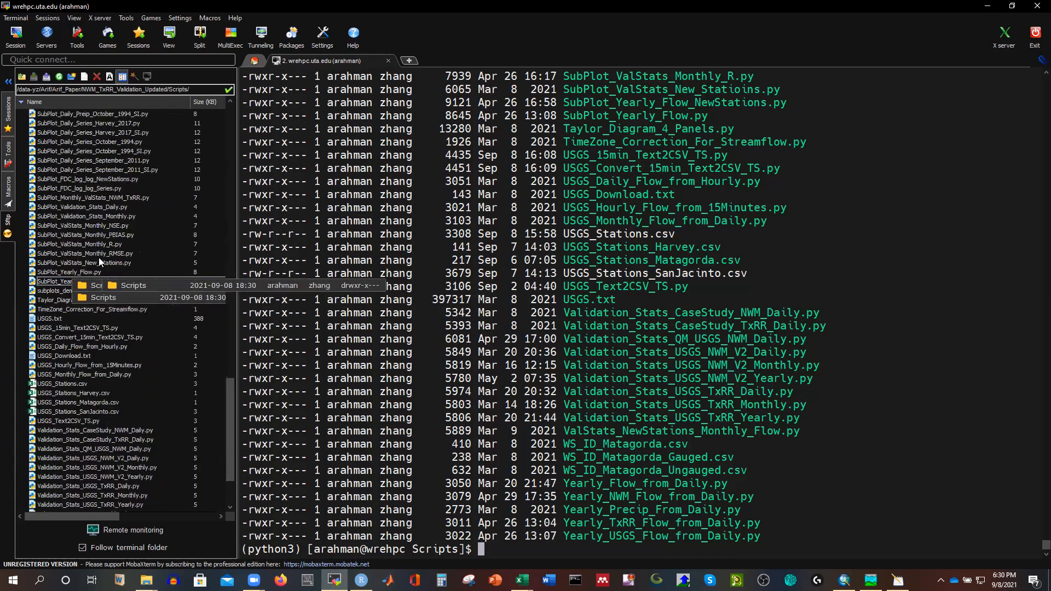
Locate NLDAS_Time_Series_From_Basin_Average_Precip.py among the remote scripts and open it in the default text editor
scroll(126, 278, up, 20)
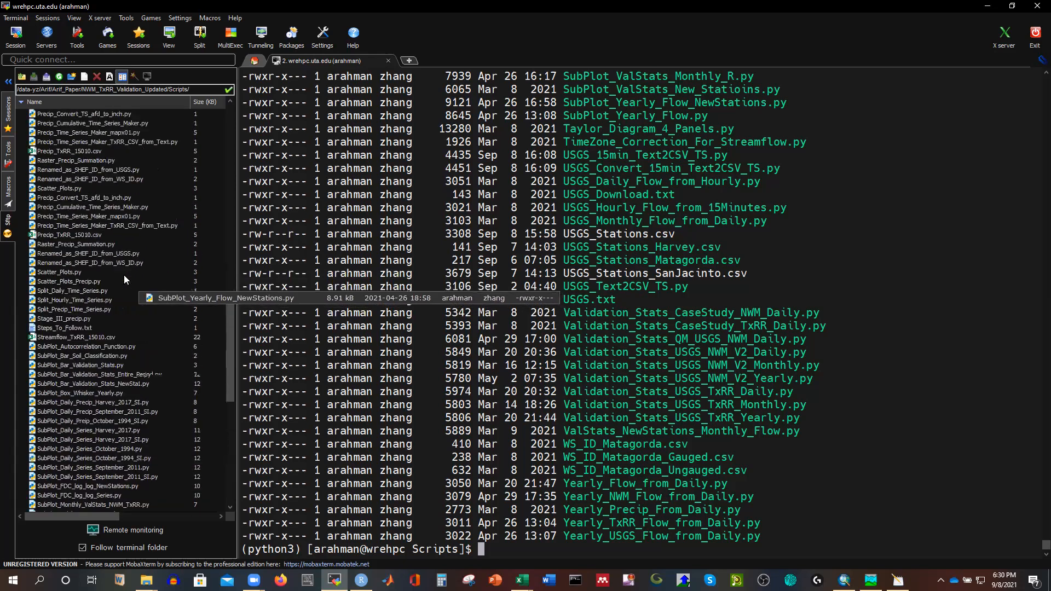
scroll(125, 280, up, 13)
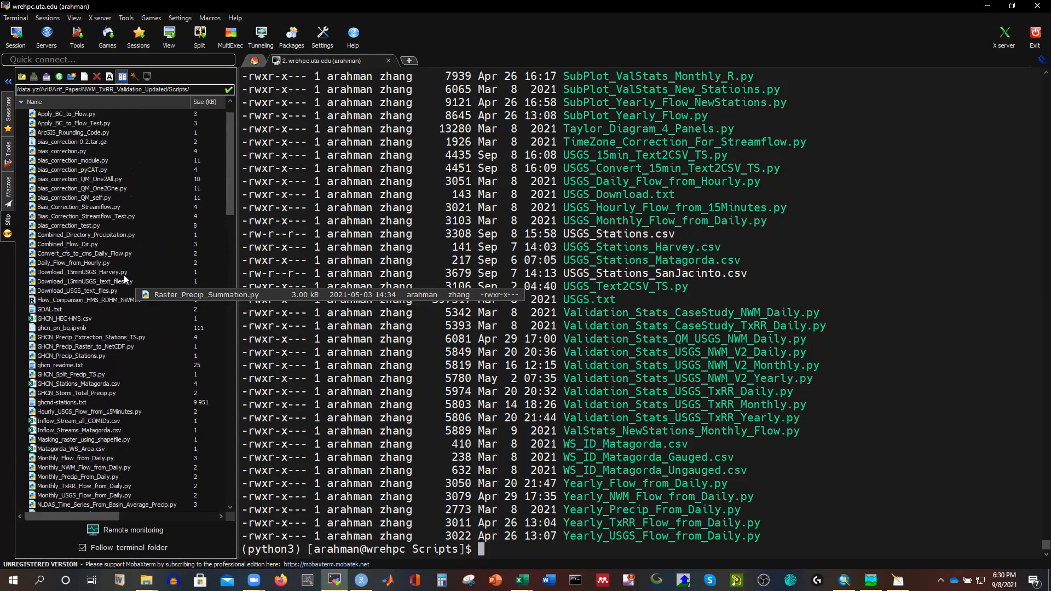
scroll(124, 276, down, 3)
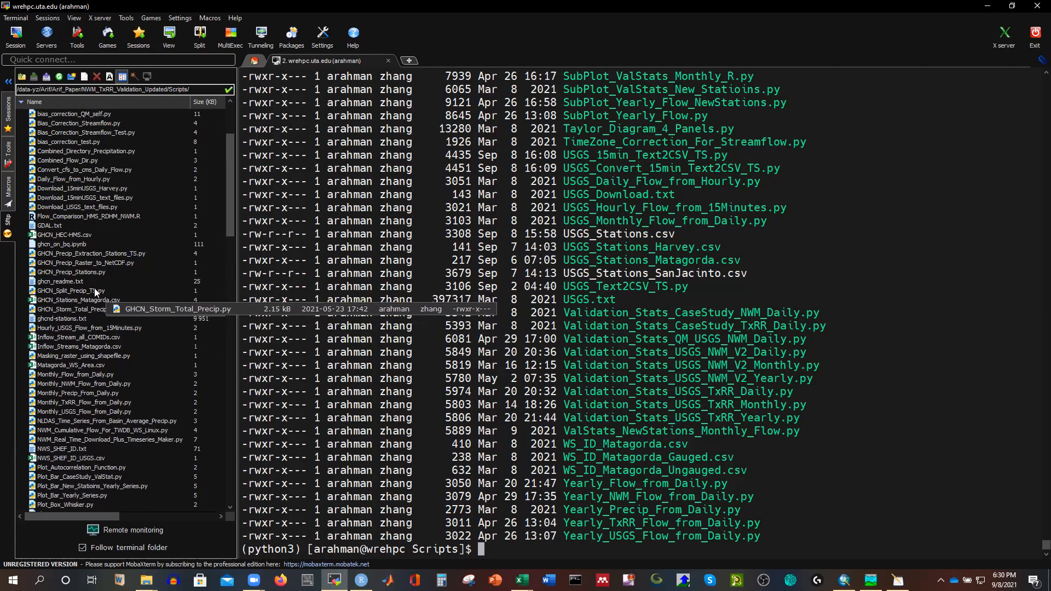
click(73, 423)
scroll(107, 368, down, 2)
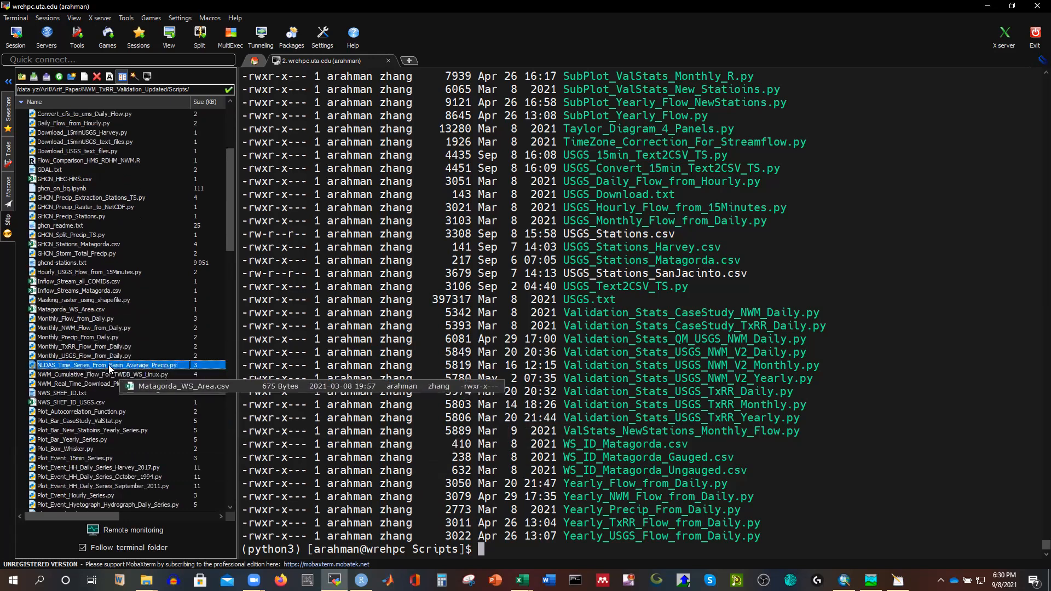
right_click(107, 368)
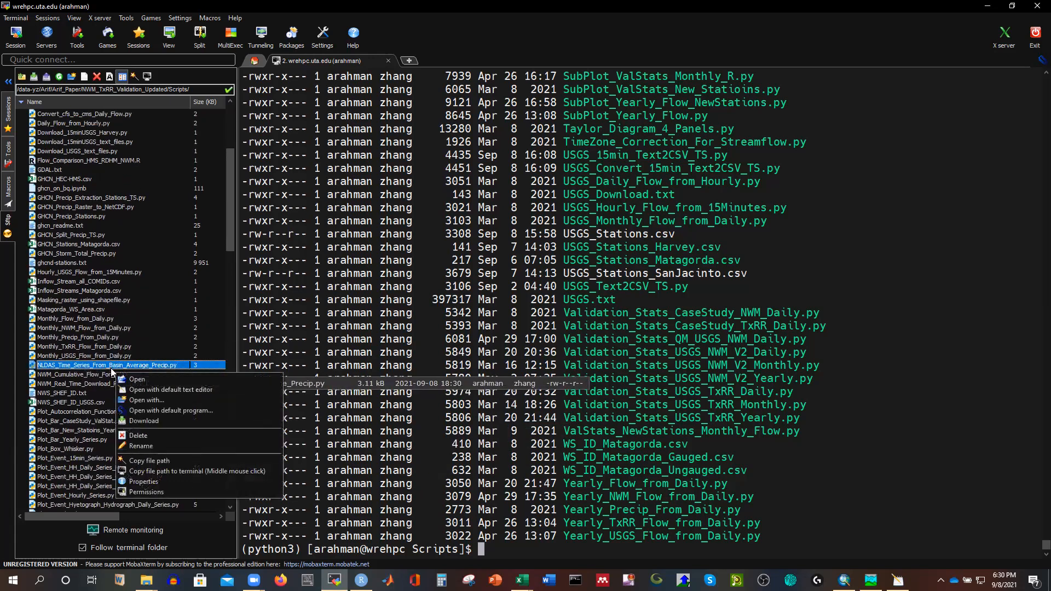
click(143, 387)
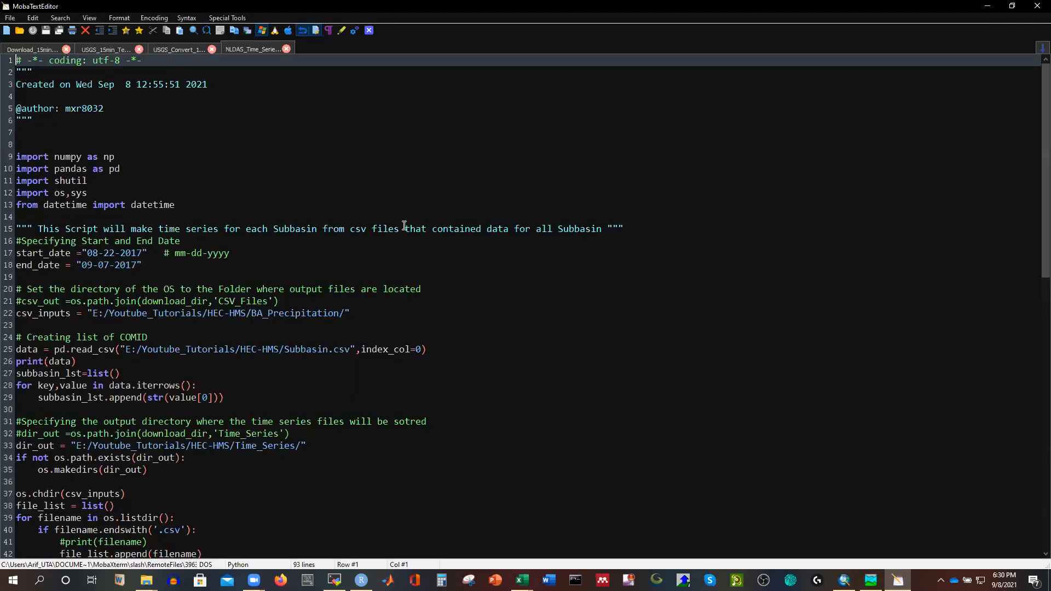
Create a BA_Precipitation directory inside the remote NWM_TxRR_Validation_Updated folder, using the folder name copied from the script's csv_inputs path
scroll(216, 186, down, 1)
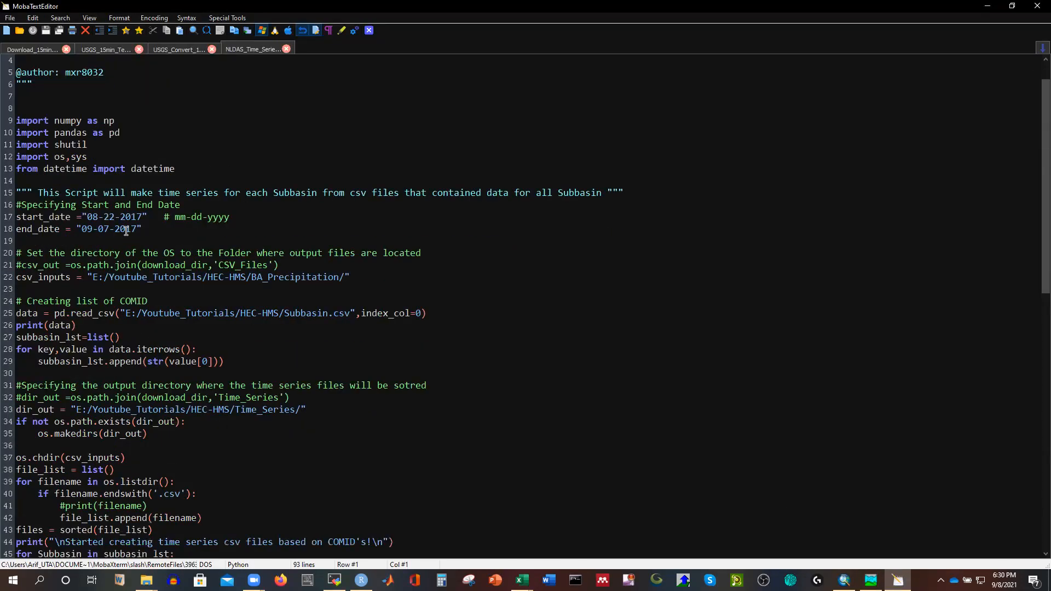
double_click(277, 278)
key(ctrl+c)
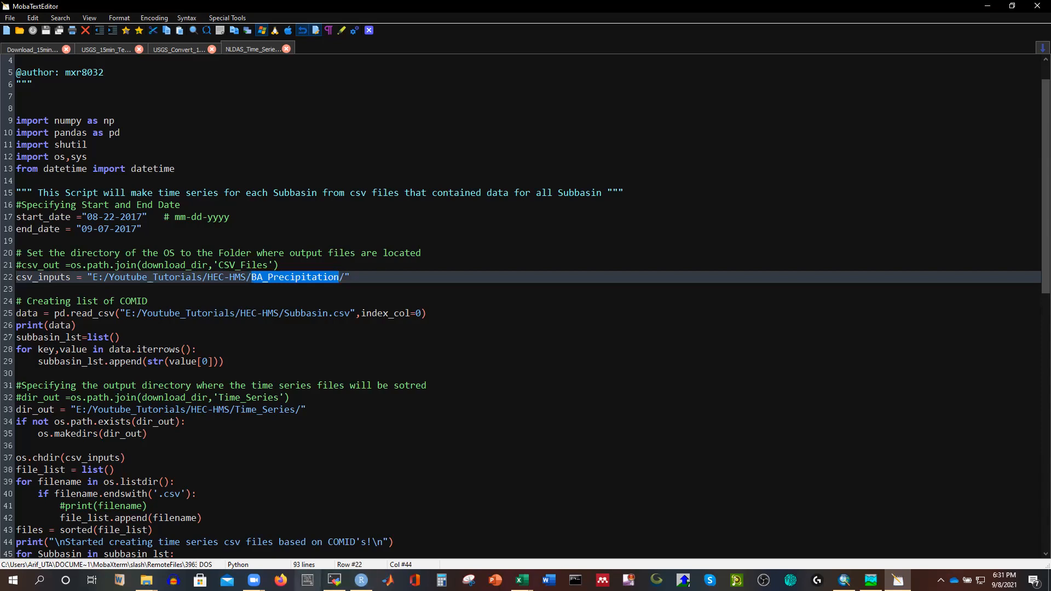
click(334, 580)
click(21, 77)
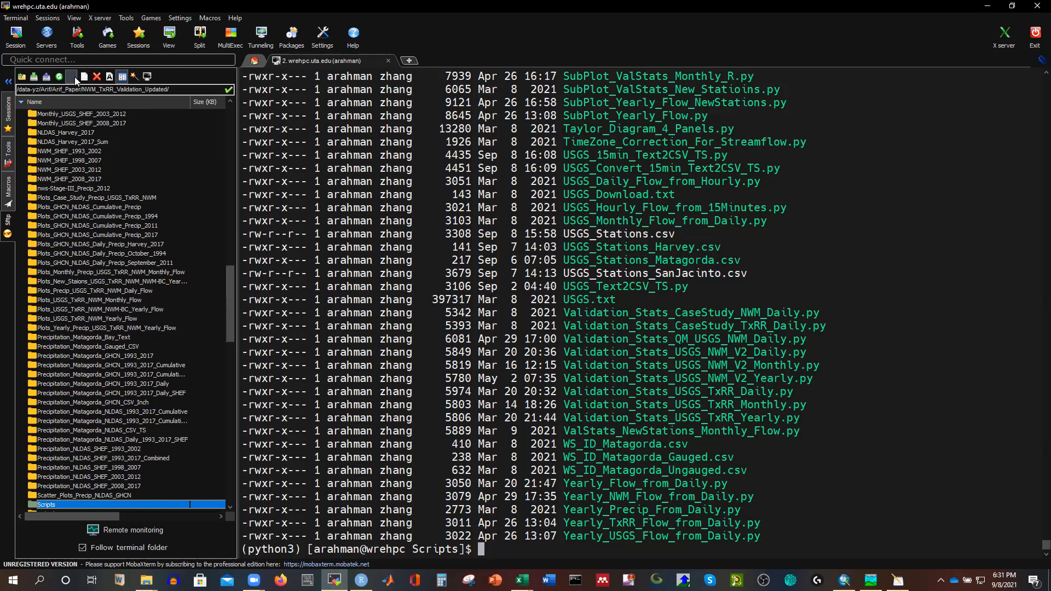
click(73, 76)
key(ctrl+v)
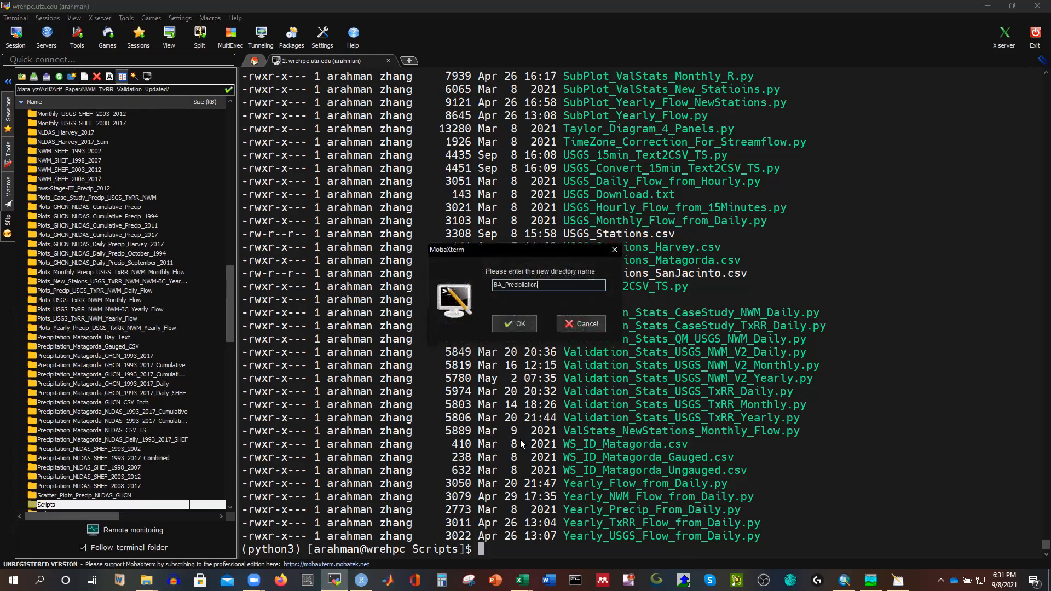
click(521, 324)
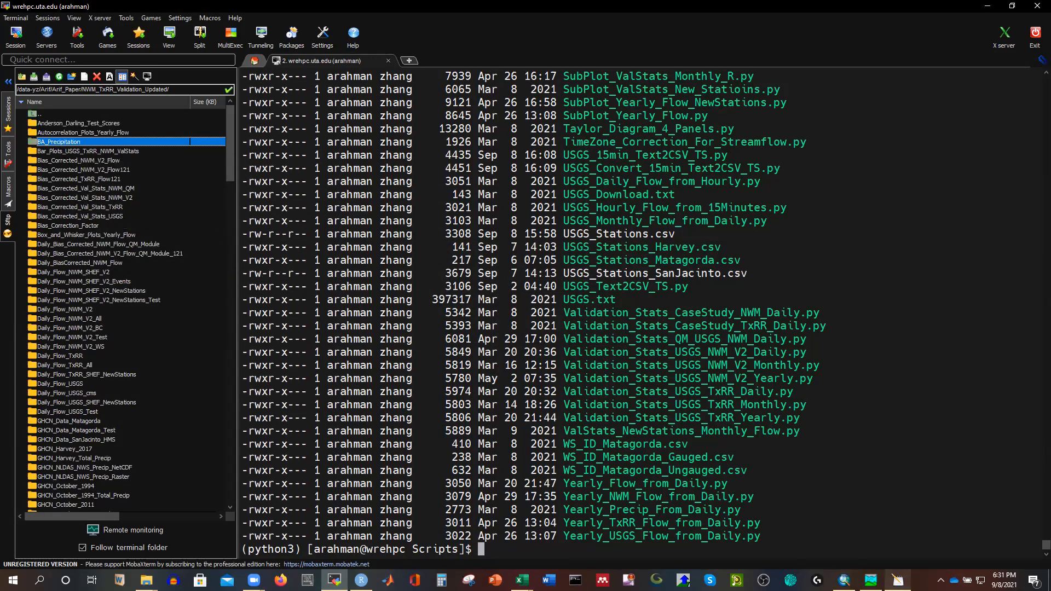
Return to MobaTextEditor and change the csv_inputs path in the NLDAS time series script to "../BA_Precipitation/"
click(898, 581)
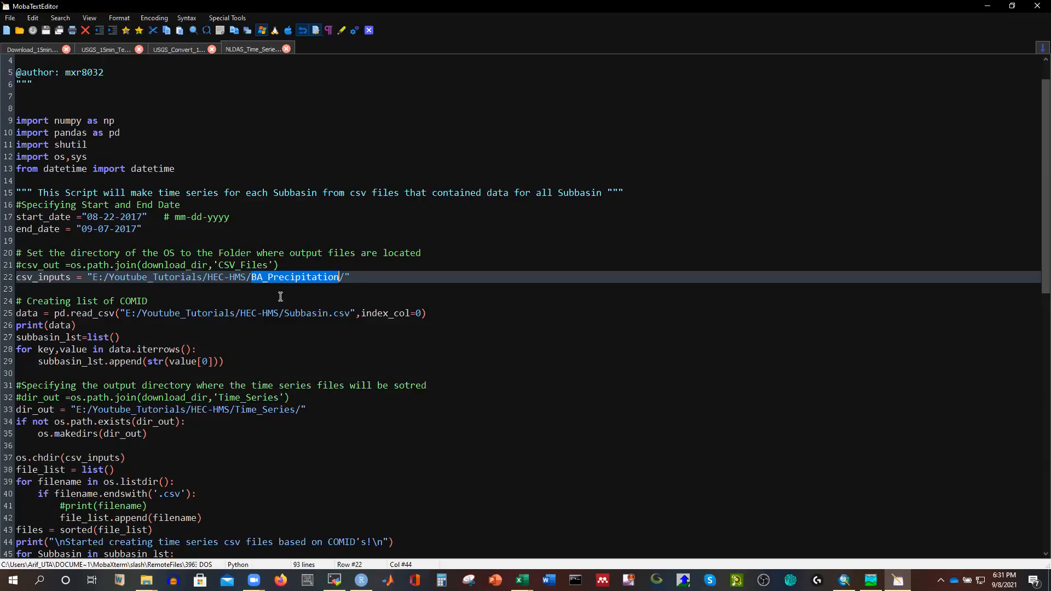
click(94, 278)
text(../)
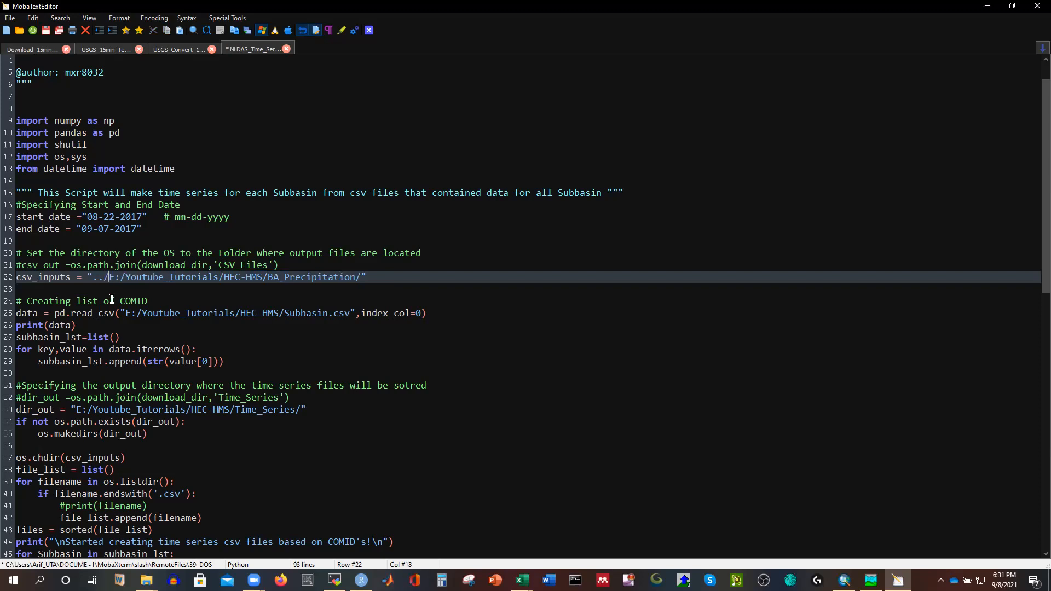
key(Delete)
key(Delete)
key(Delete)
key(Delete)
key(Delete)
key(Delete)
key(Delete)
key(Delete)
key(Delete)
key(Delete)
key(Delete)
key(Delete)
key(Delete)
key(Delete)
key(Delete)
key(Delete)
key(Delete)
key(Delete)
key(Delete)
key(Delete)
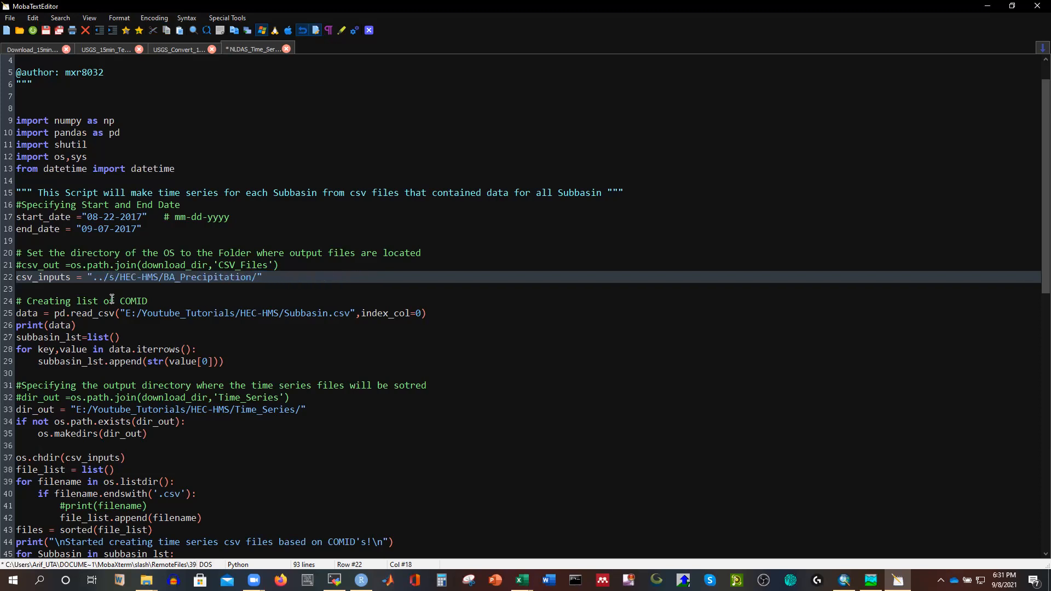
key(Delete)
key(Delete)
key(Delete)
key(Delete)
key(Delete)
key(Delete)
key(Delete)
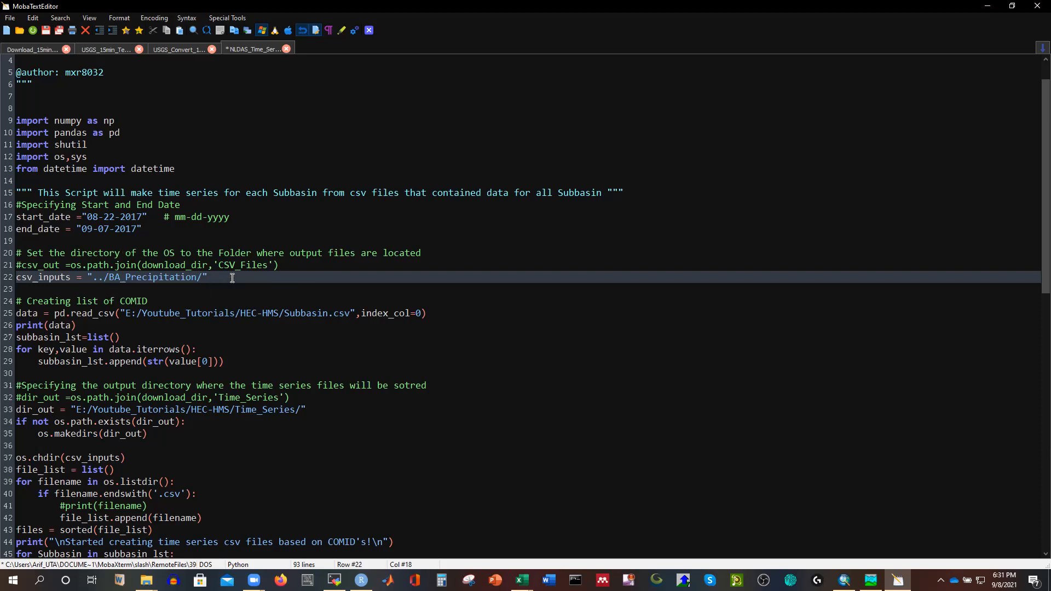
Shorten the file path in the pd.read_csv call to "Subbasin.csv", keeping index_col=0
click(128, 315)
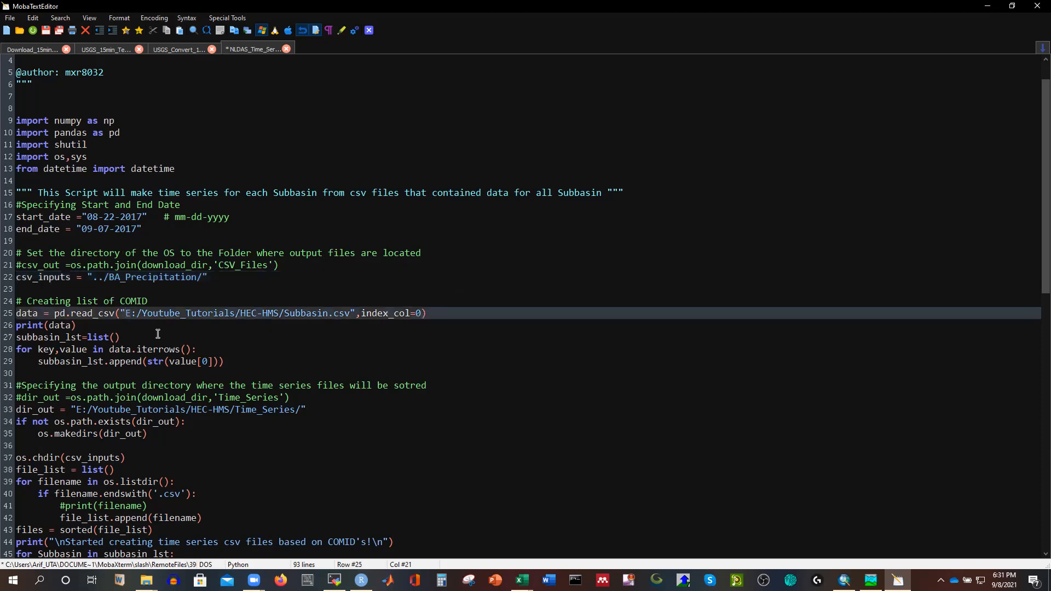
key(Delete)
key(Delete)
key(Delete)
key(Delete)
key(Delete)
key(Delete)
key(Delete)
key(Delete)
key(Delete)
key(Delete)
key(Delete)
key(Delete)
key(Delete)
key(Delete)
key(Delete)
key(Delete)
key(Delete)
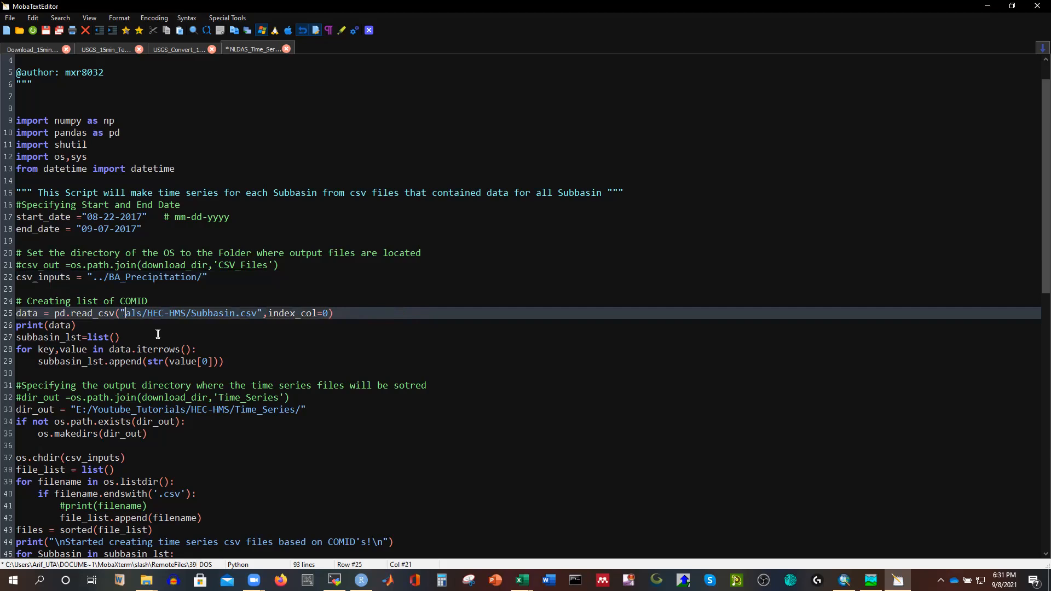
key(Delete)
key(Delete)
key(Delete)
key(Delete)
key(Delete)
key(Delete)
key(Delete)
key(Delete)
key(Delete)
key(Delete)
key(Delete)
key(Delete)
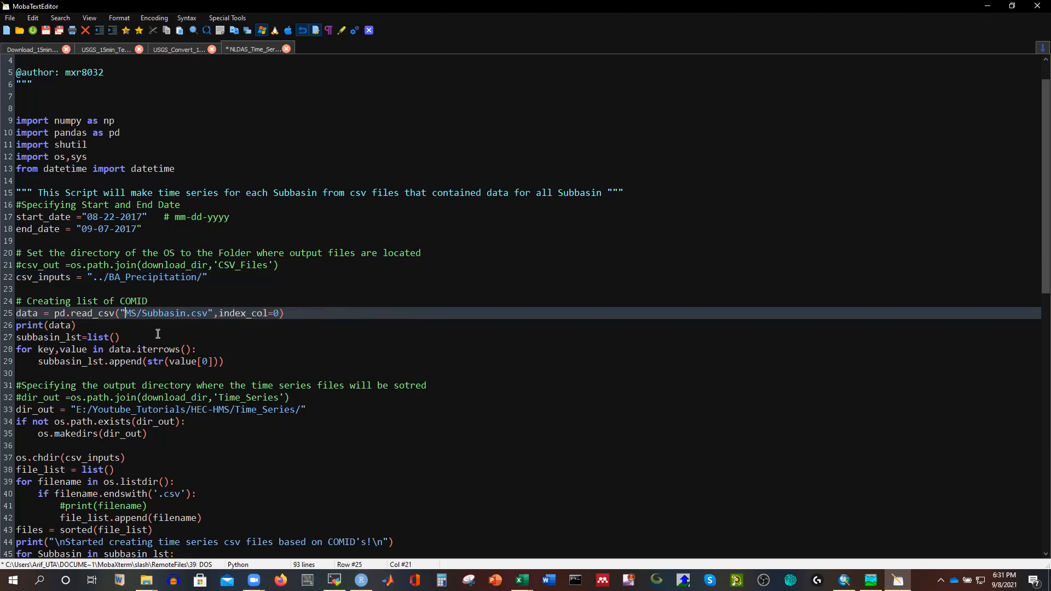
click(280, 315)
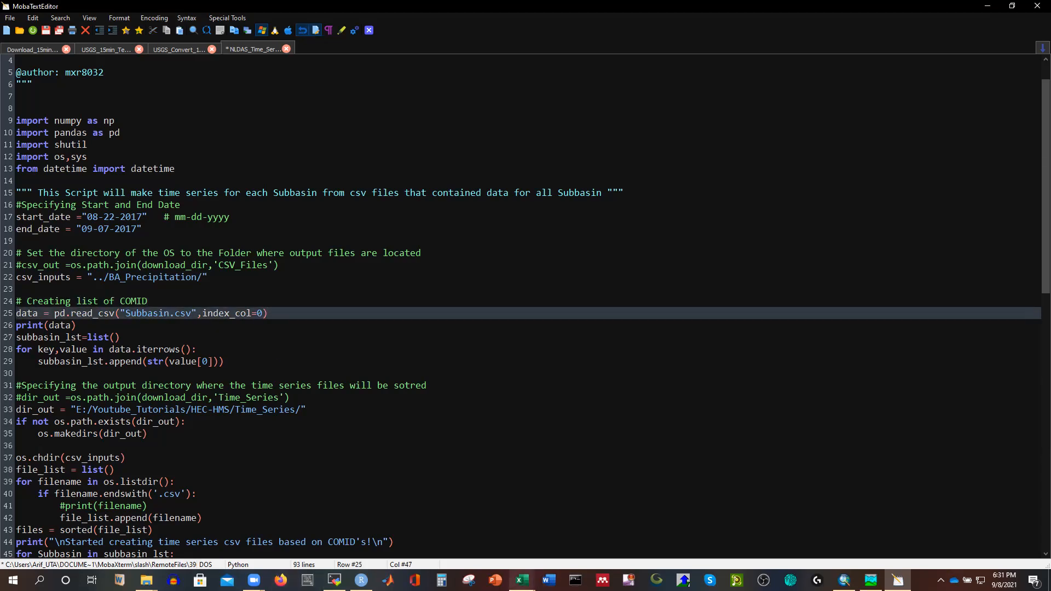
Switch to Excel and close 201708220000.csv and 08076700.csv without saving changes
mouse_move(522, 581)
click(557, 540)
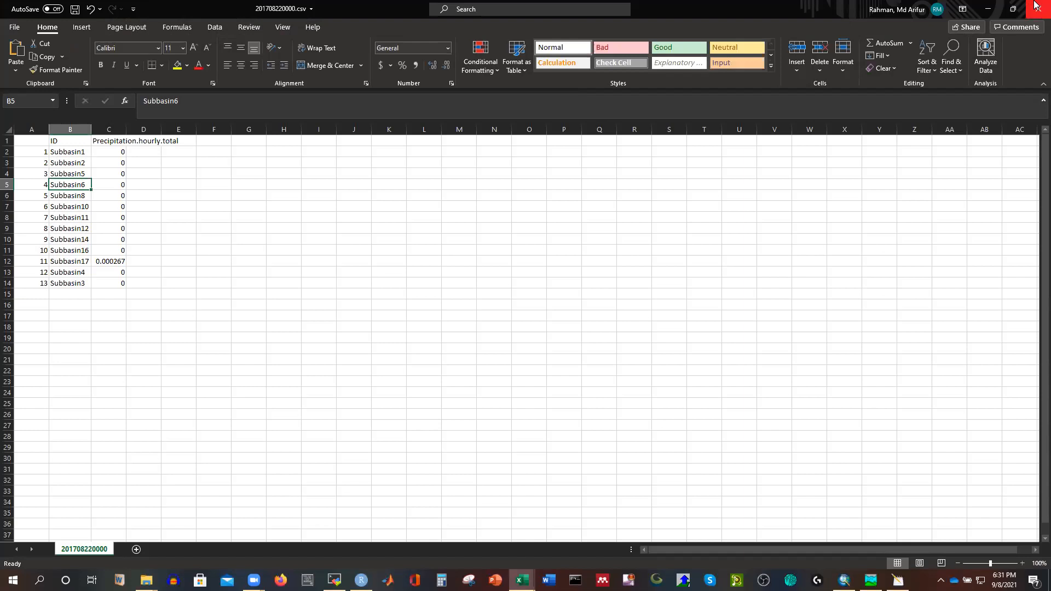
click(1036, 12)
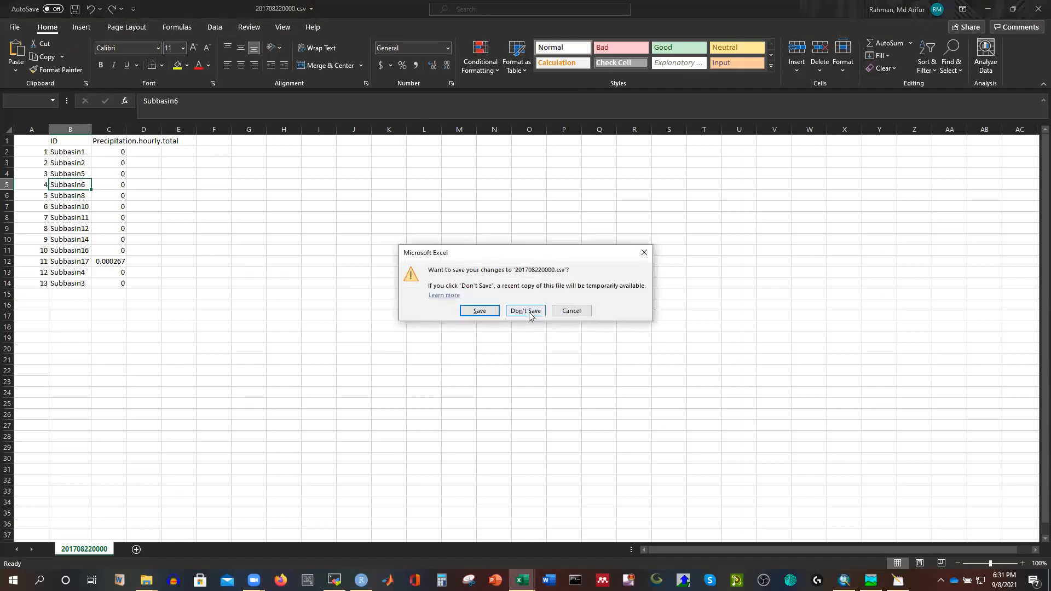
click(526, 310)
click(328, 336)
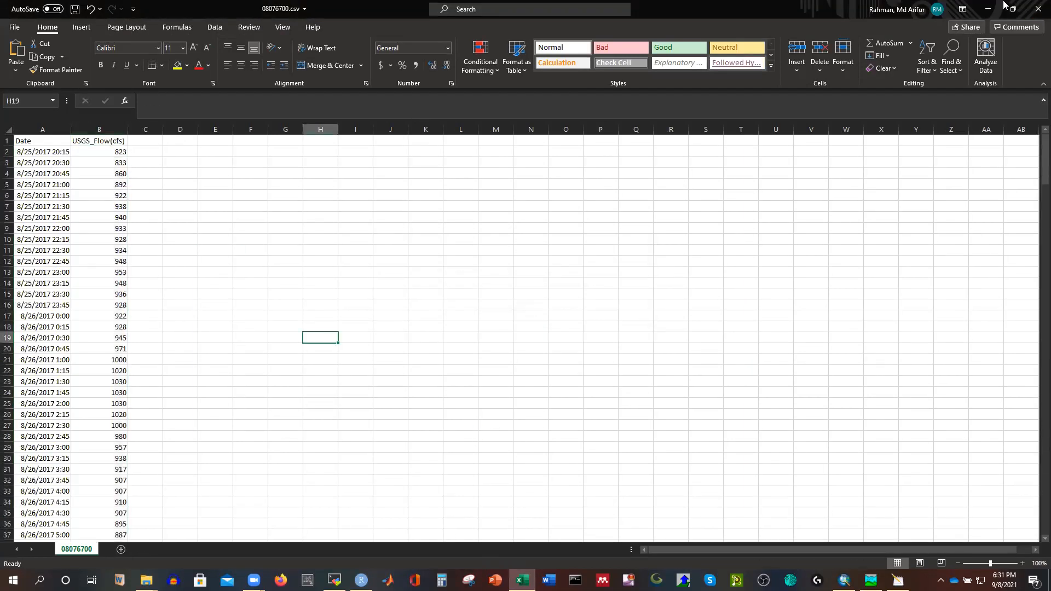
click(1036, 12)
click(526, 310)
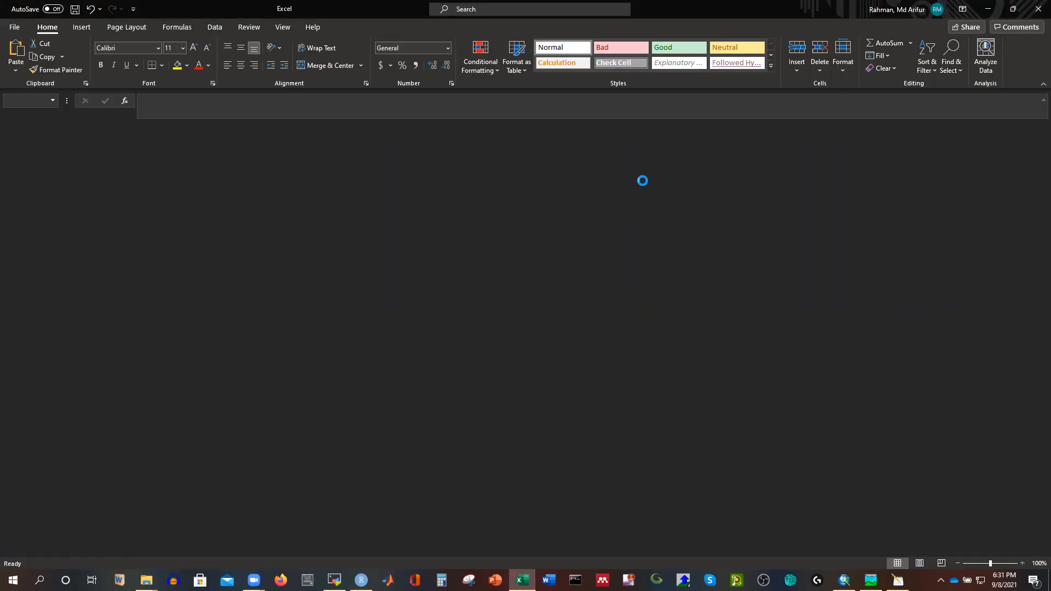
Switch to File Explorer and open the HEC-HMS-Latest_Version folder inside D:\YouTube
click(147, 580)
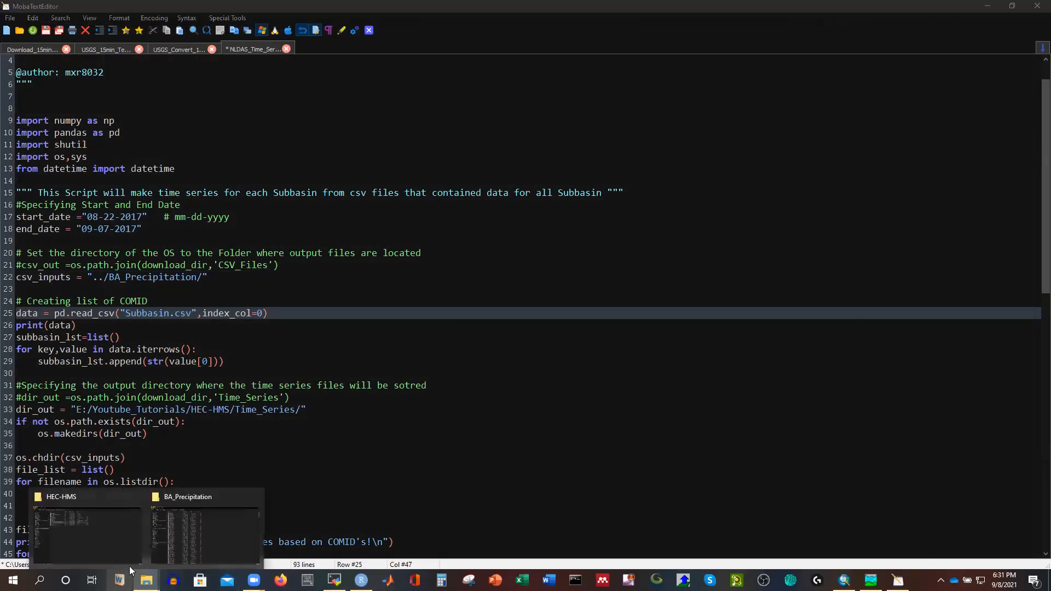
click(123, 522)
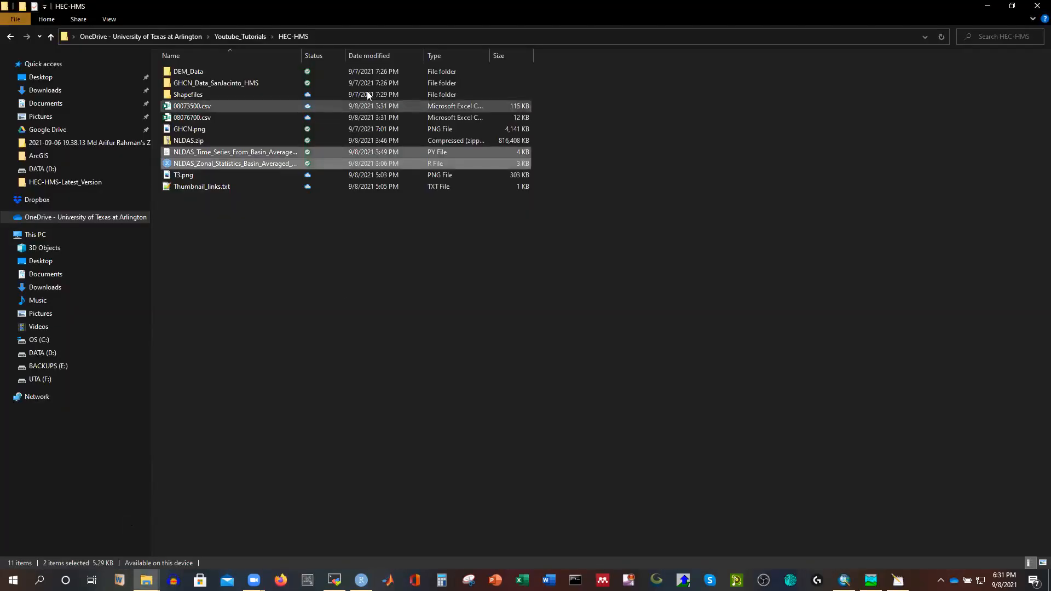
click(45, 353)
scroll(481, 371, down, 10)
scroll(499, 366, up, 3)
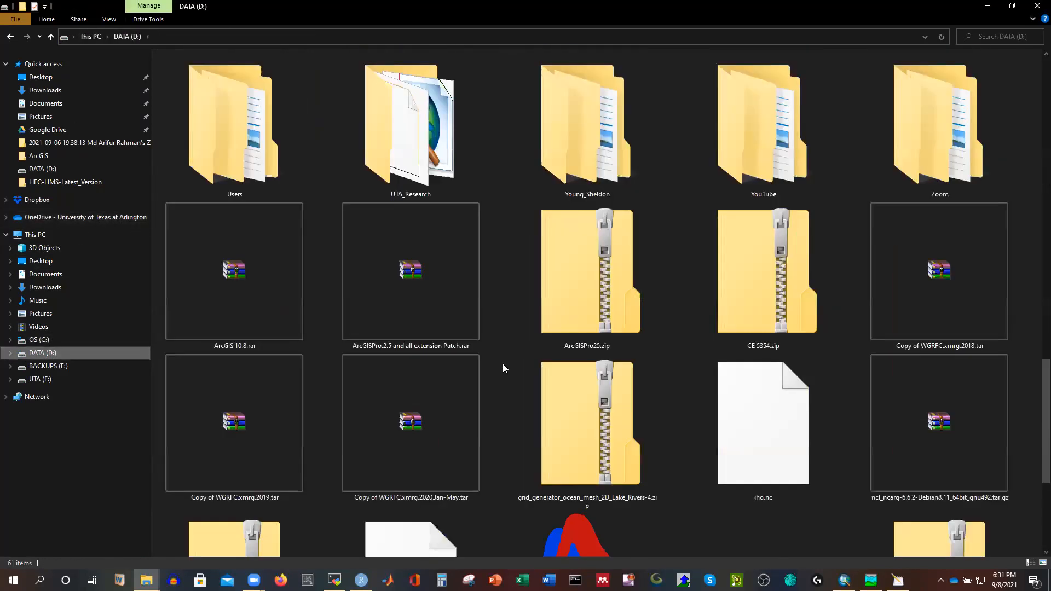
double_click(727, 160)
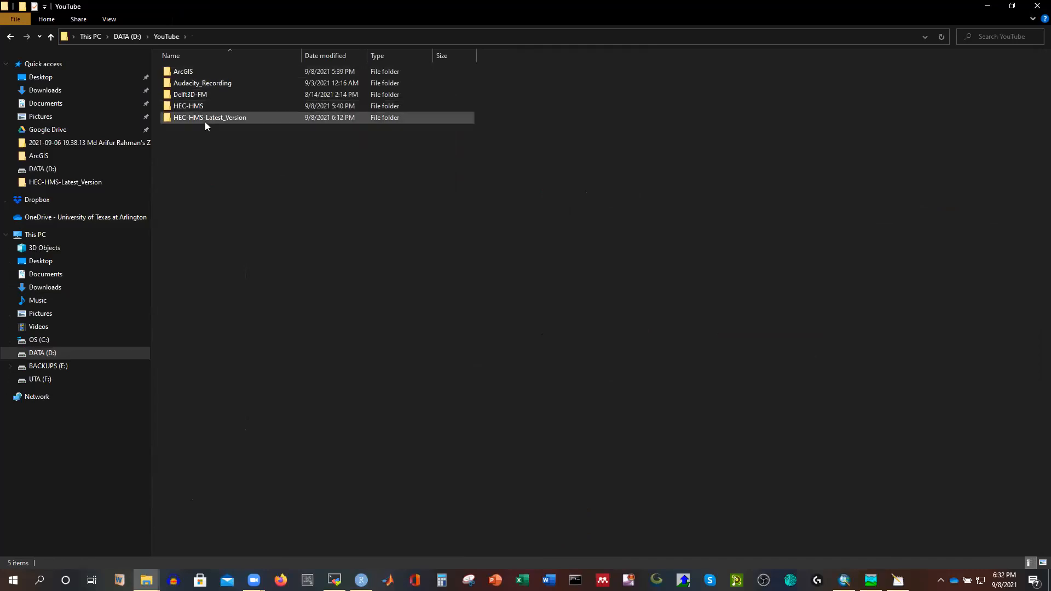
double_click(205, 119)
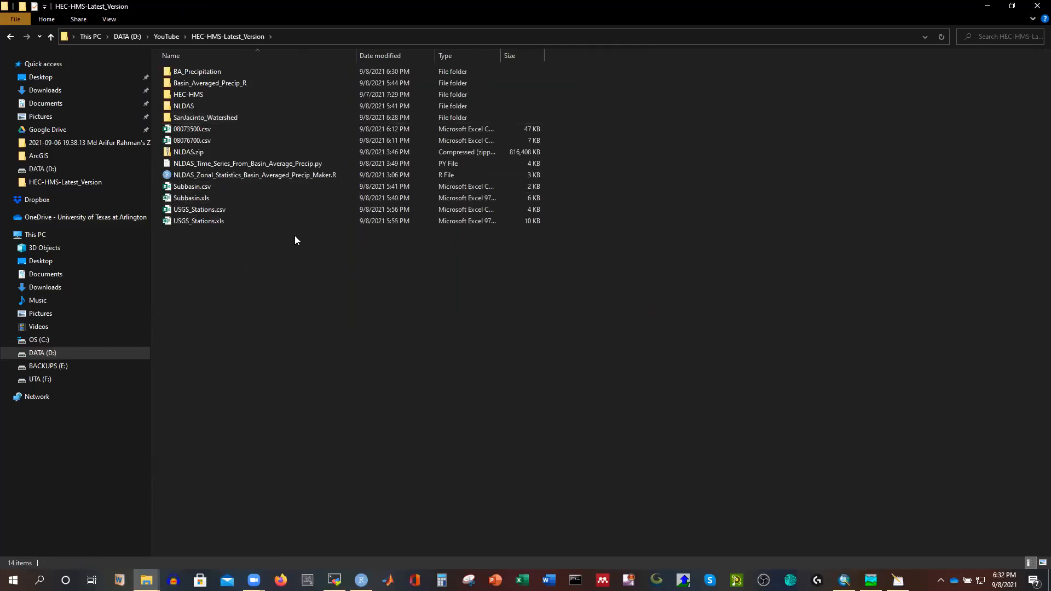
Open Subbasin.csv, widen the name column to inspect the subbasin names, and close the file without saving
double_click(187, 187)
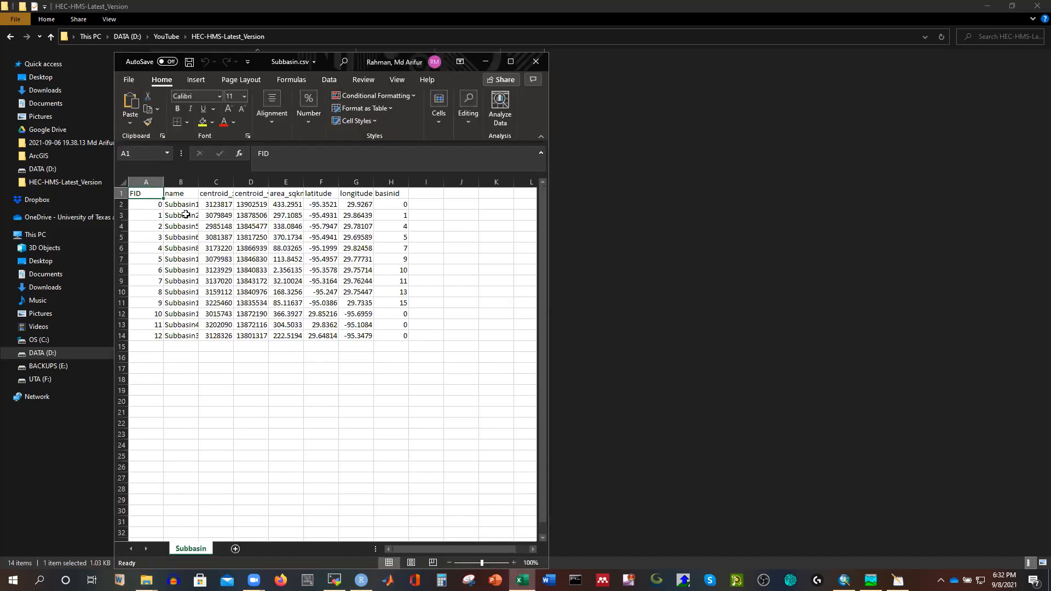
double_click(198, 182)
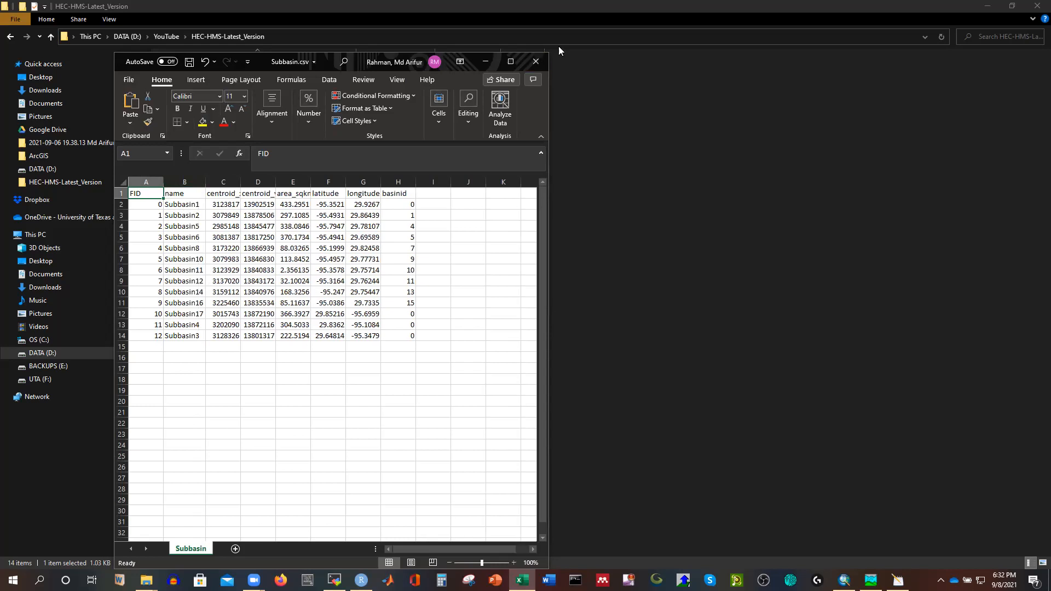
click(536, 61)
click(525, 302)
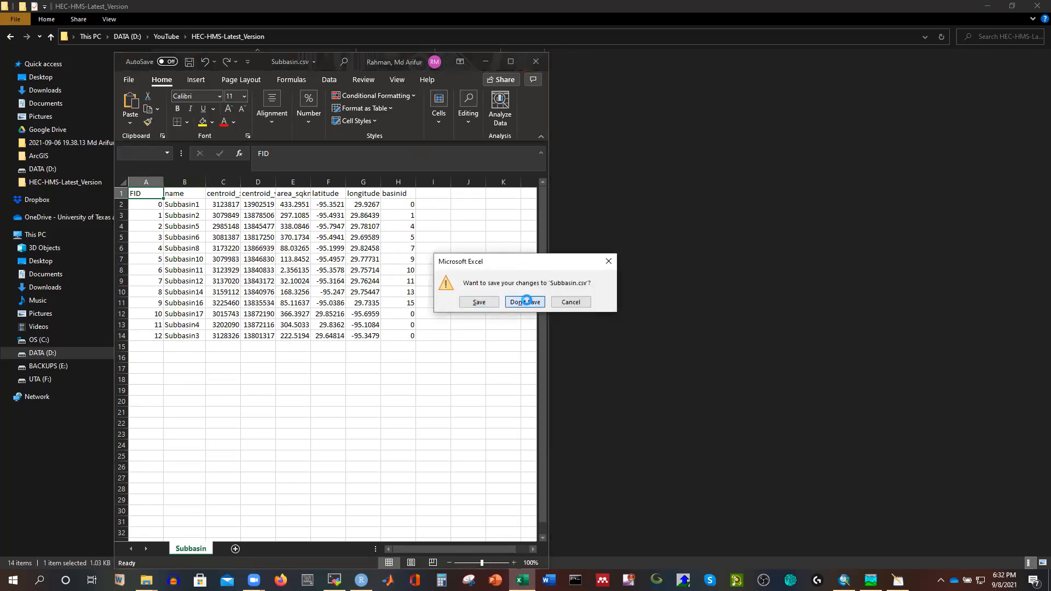
Switch to MobaXterm and upload Subbasin.csv from the local HEC-HMS-Latest_Version folder to the remote Scripts directory
click(338, 37)
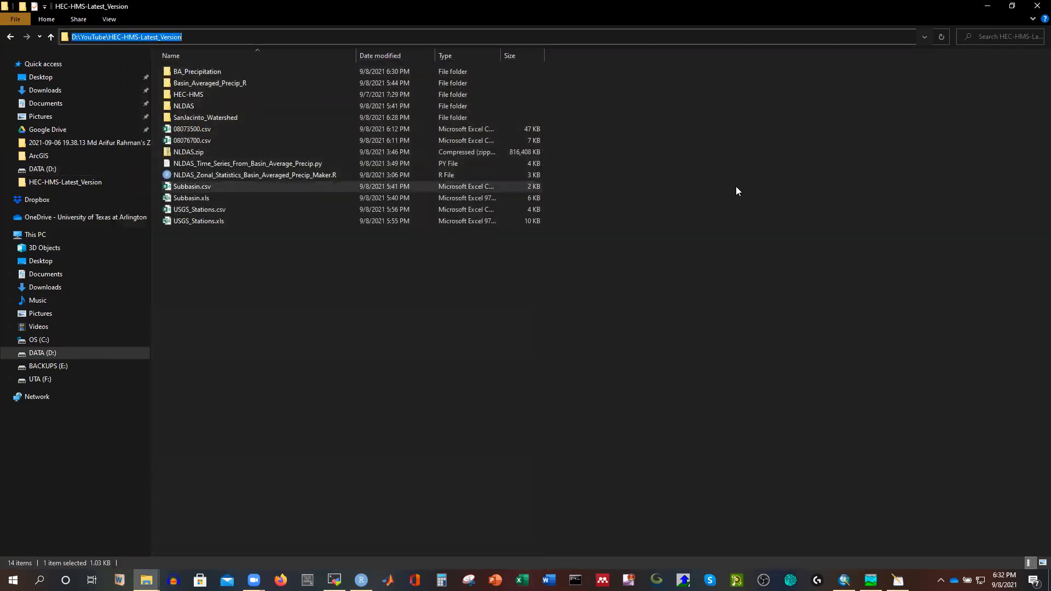
click(334, 580)
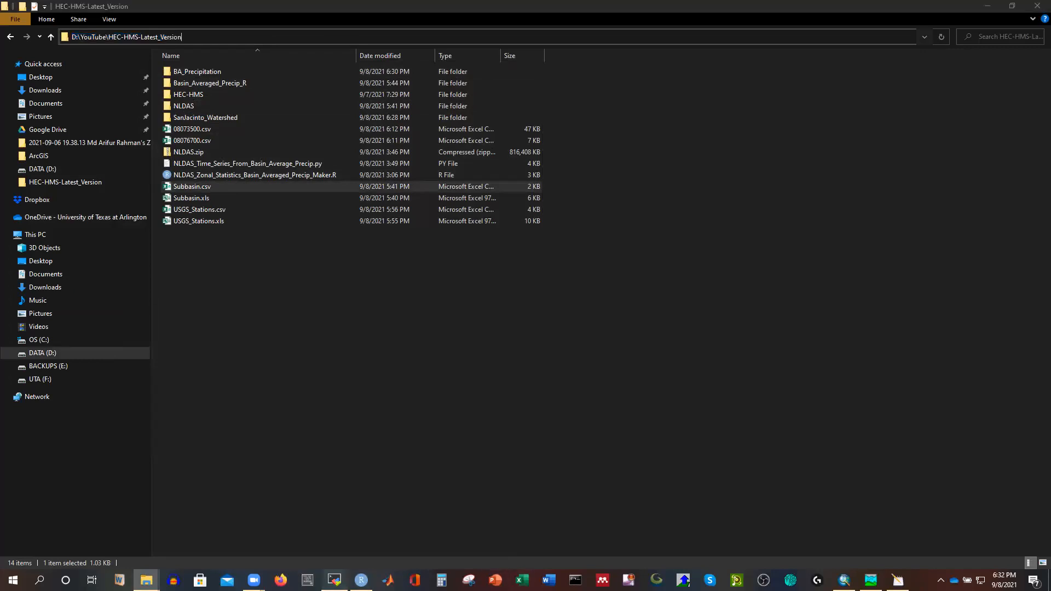
text(ll)
key(Return)
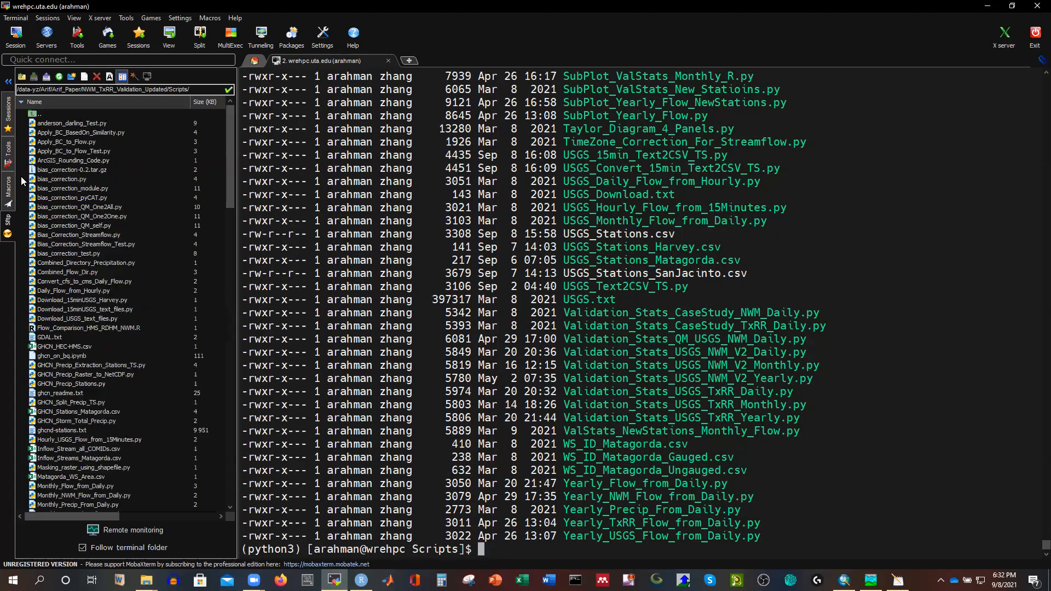
scroll(121, 279, down, 20)
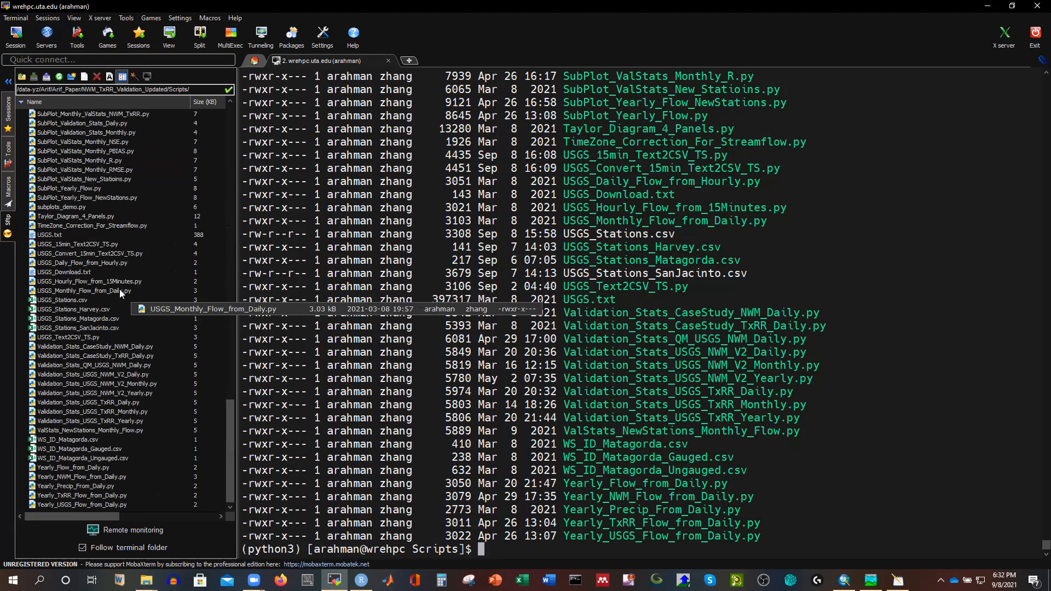
scroll(117, 295, up, 11)
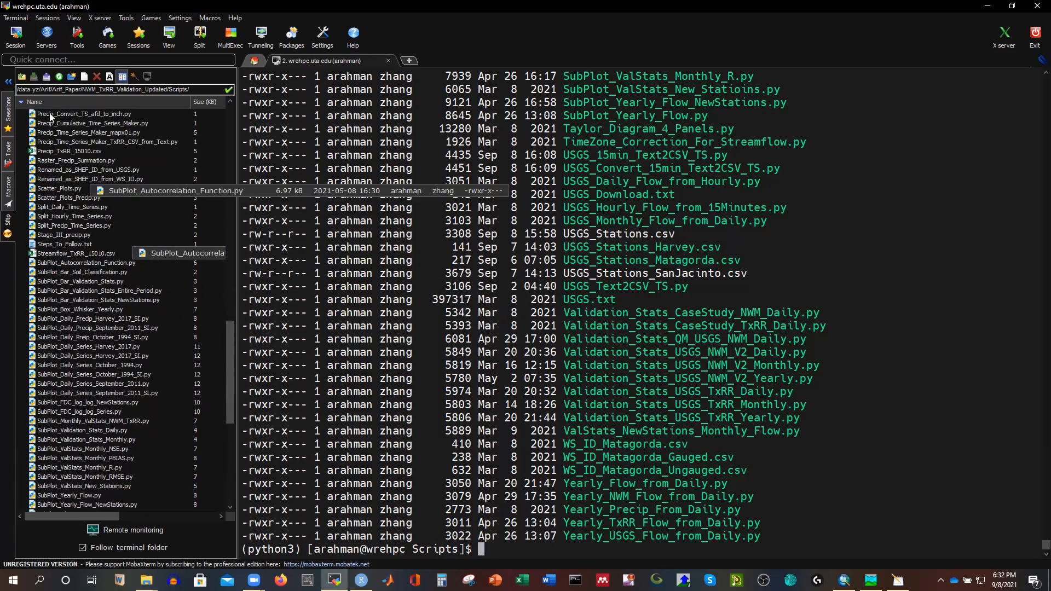
click(44, 77)
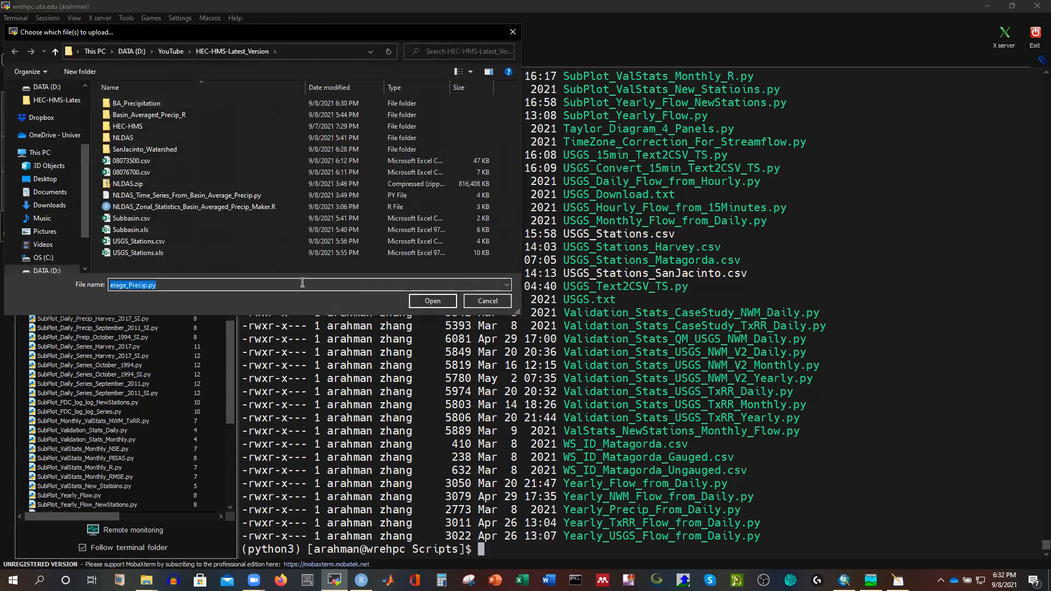
click(129, 218)
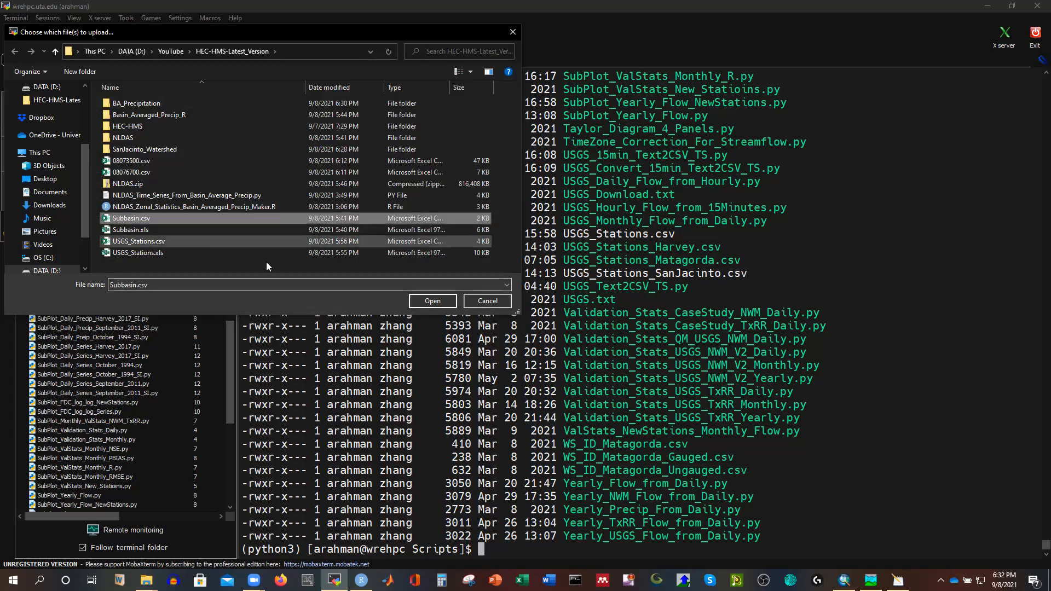
click(441, 302)
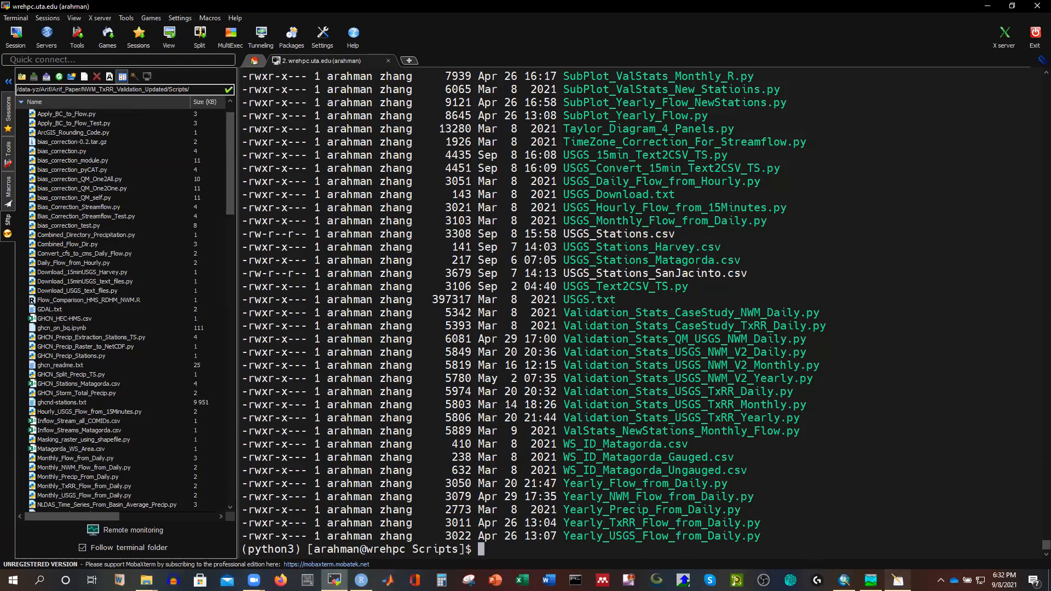
Switch to MobaTextEditor and set the script's dir_out path to "../HEC-HMS_Time_Series/"
click(898, 580)
key(Down)
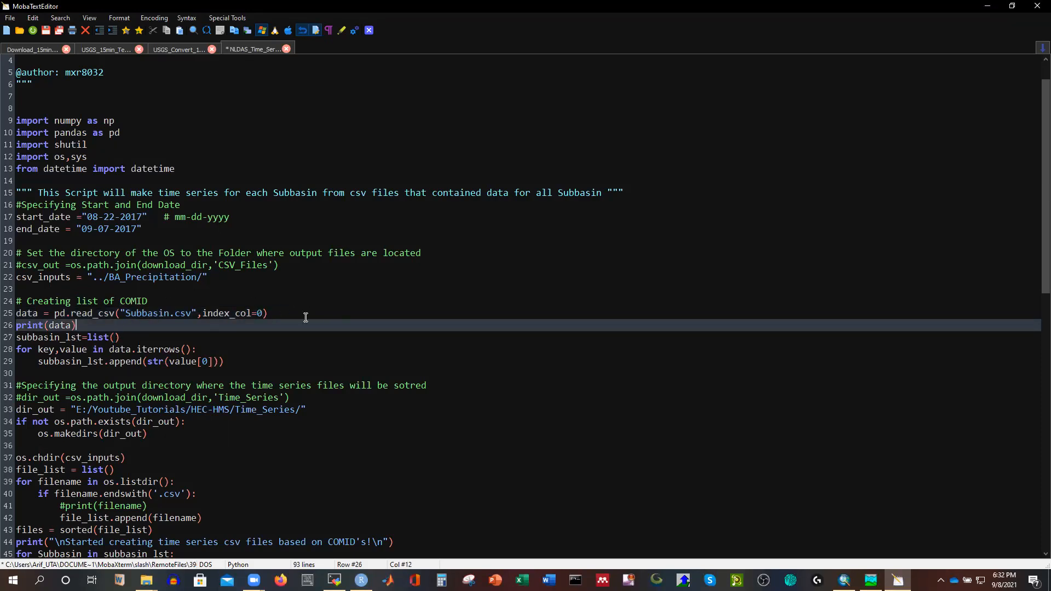
click(79, 409)
key(Delete)
key(Delete)
key(Delete)
key(Delete)
key(Delete)
key(Delete)
key(Delete)
key(Delete)
key(Delete)
key(Delete)
key(Delete)
key(Delete)
key(Delete)
key(Delete)
key(Delete)
key(Delete)
key(Delete)
key(Delete)
key(Delete)
key(Delete)
key(Delete)
key(Delete)
key(Delete)
key(Delete)
key(Delete)
key(Delete)
key(Delete)
key(Delete)
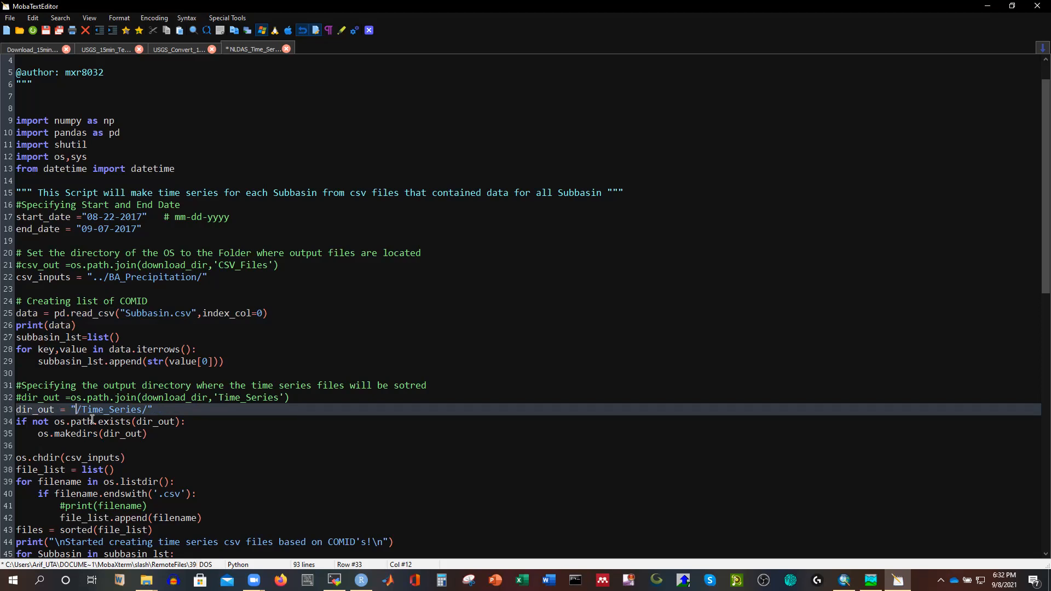
text(../HEC-HMS_)
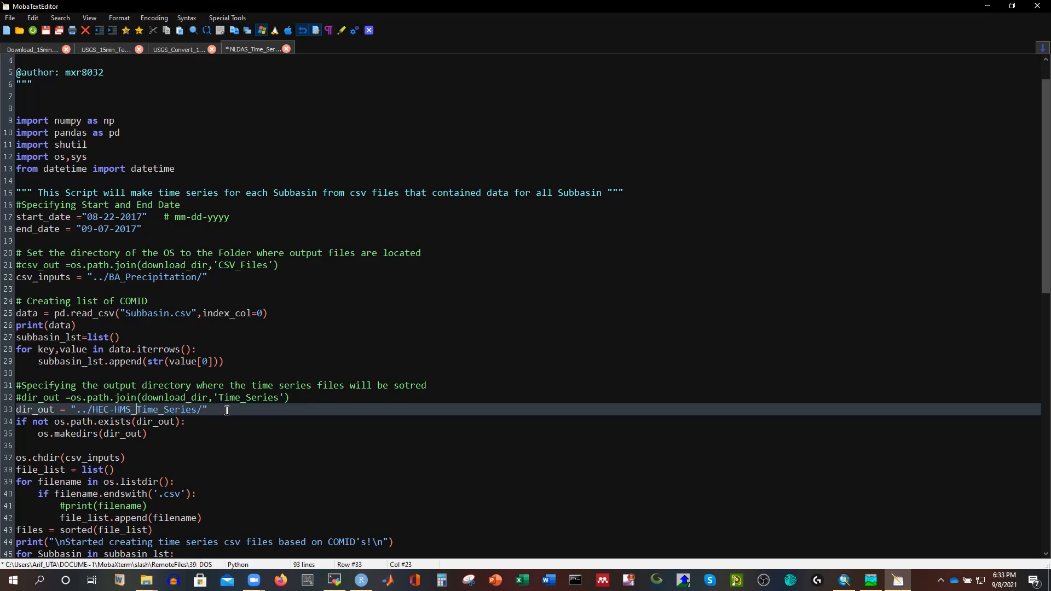
scroll(203, 415, down, 3)
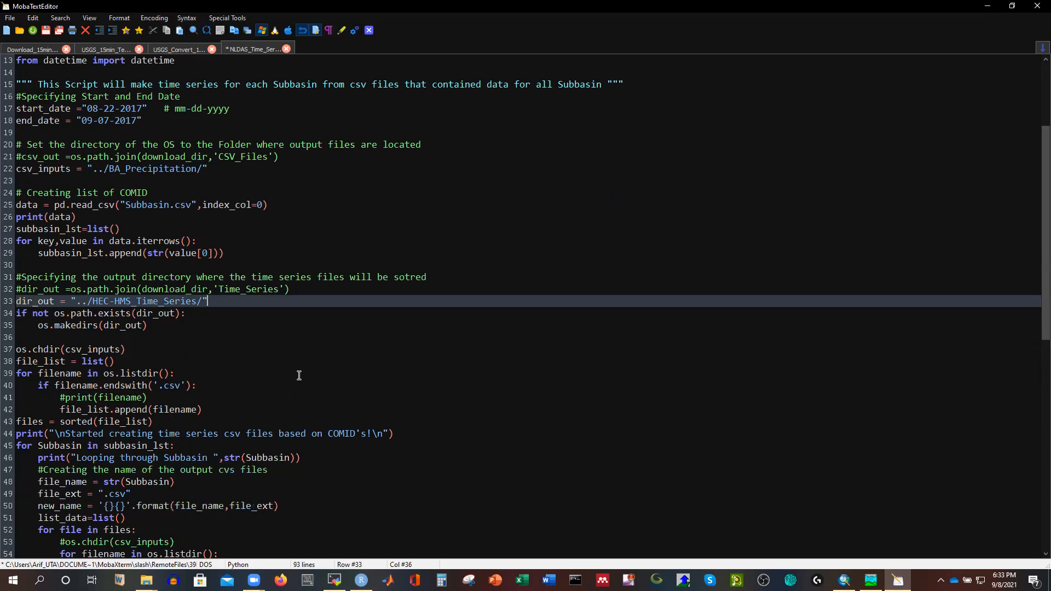
scroll(296, 341, down, 13)
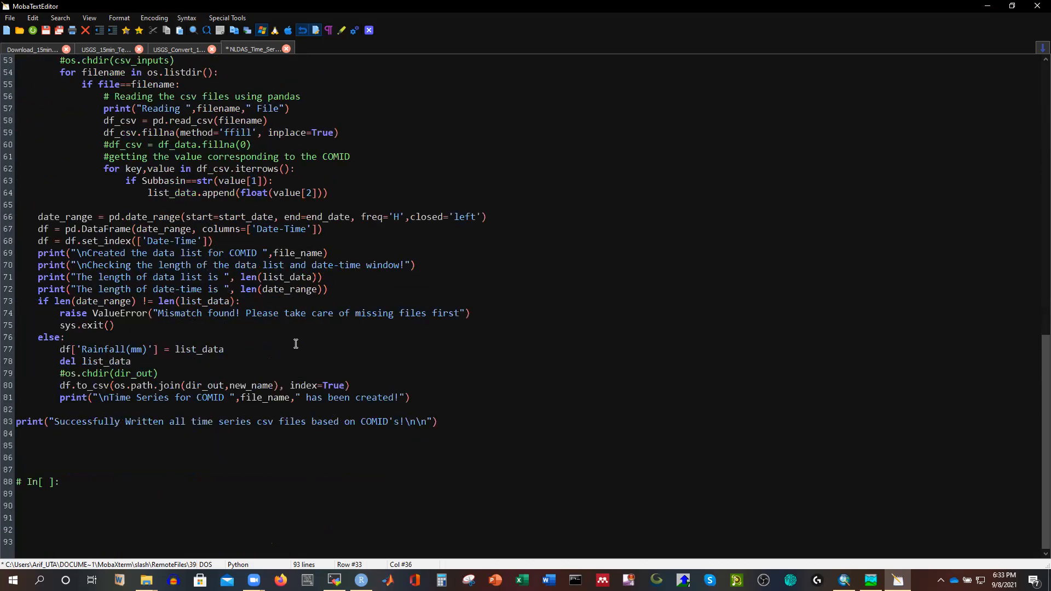
scroll(282, 332, up, 17)
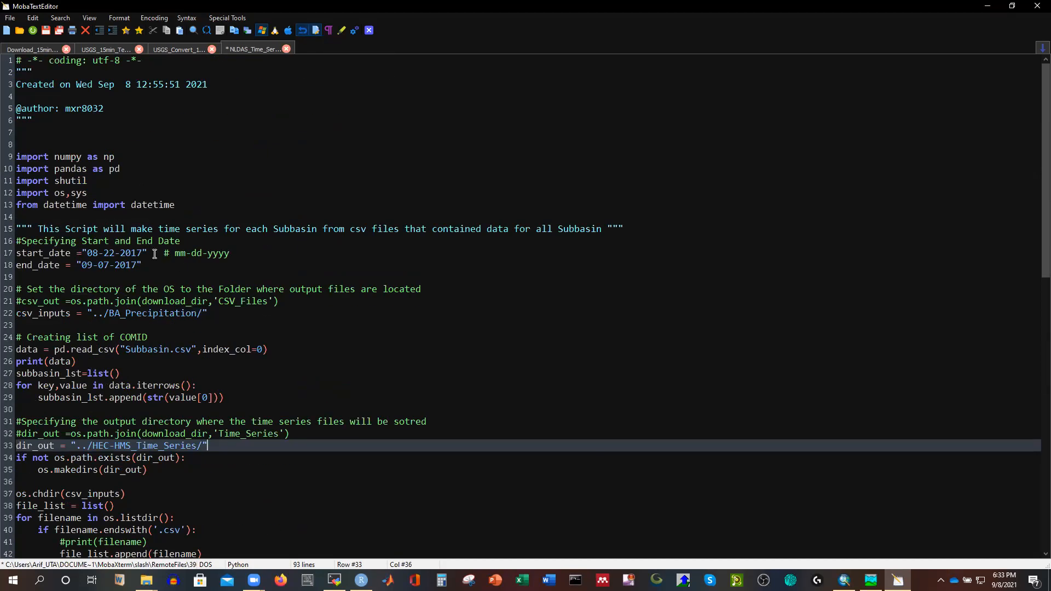
Check the last processed file in the RStudio console, then switch to File Explorer and permanently delete 201709070000.csv from the BA_Precipitation folder
click(361, 580)
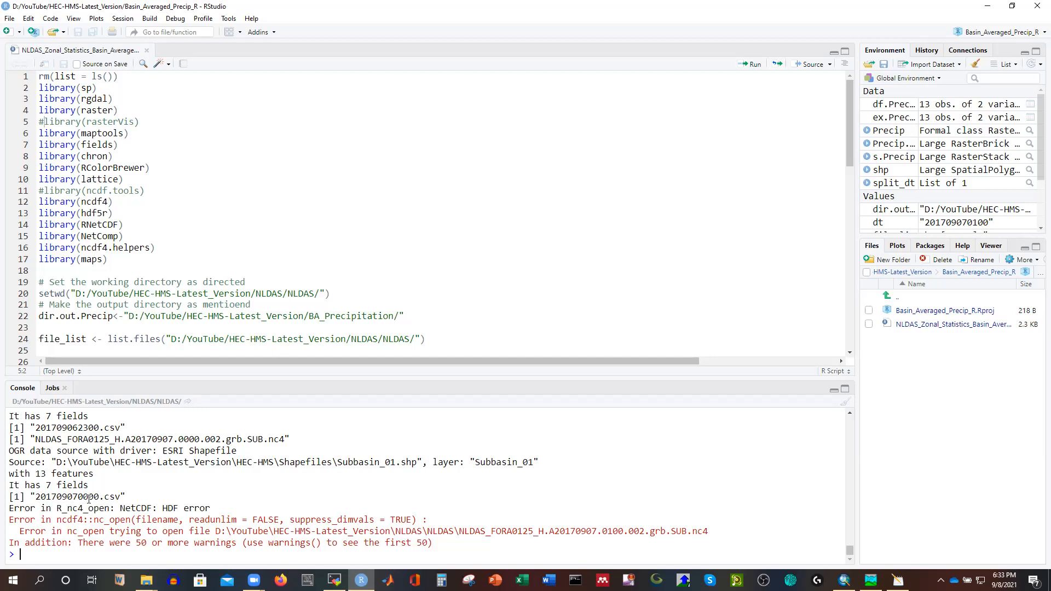
mouse_move(147, 579)
click(305, 528)
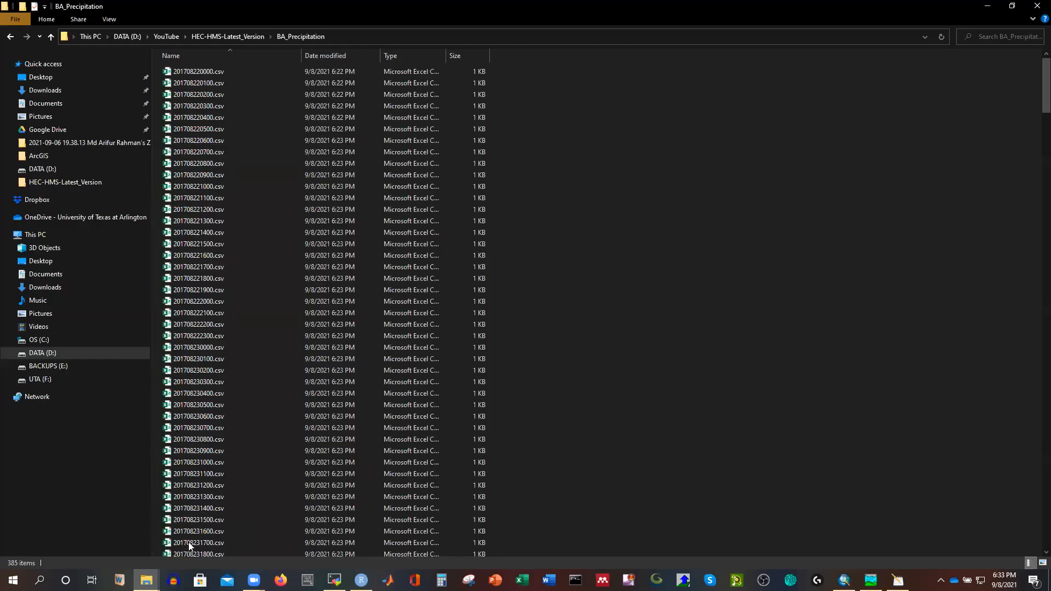
scroll(347, 471, down, 20)
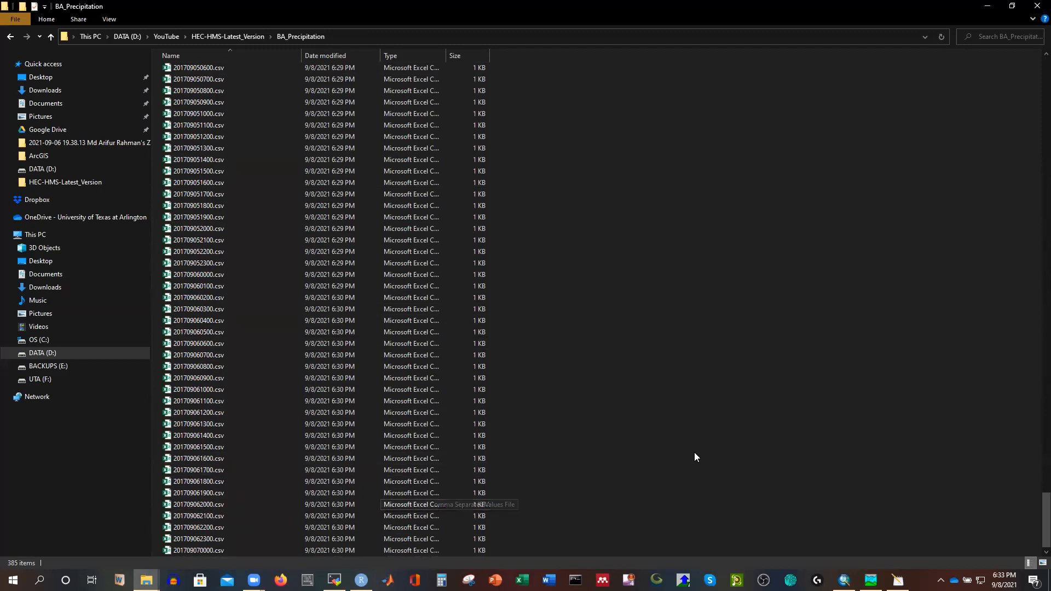
click(234, 550)
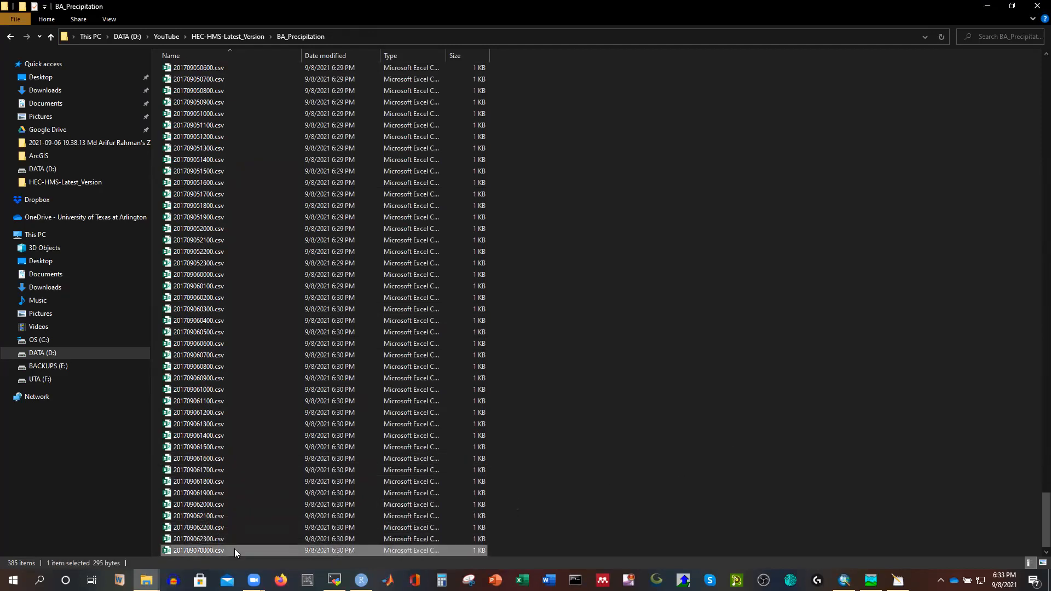
key(shift+Delete)
key(Return)
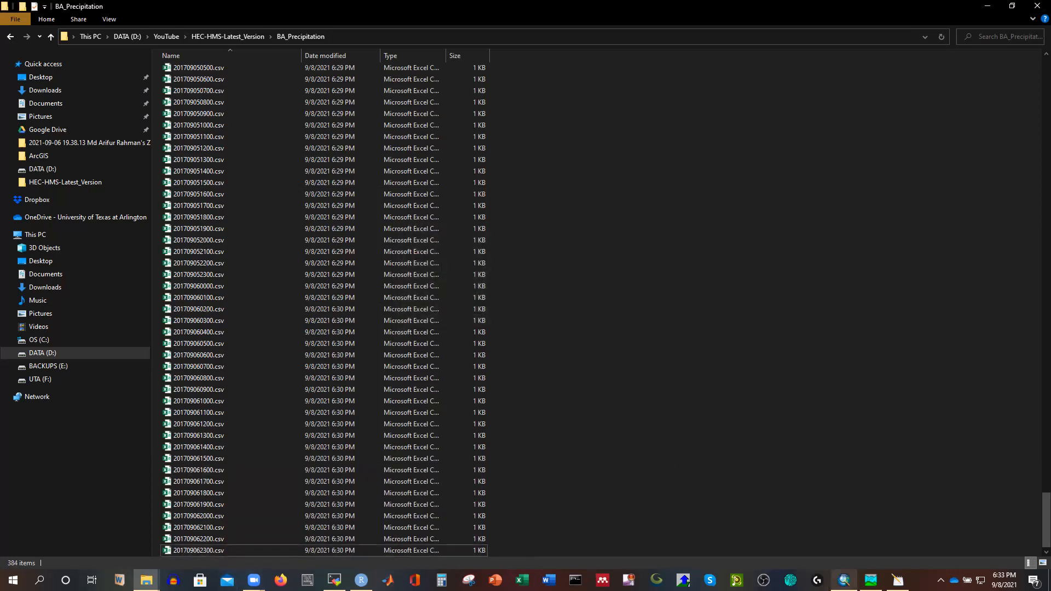
Switch back to MobaTextEditor and check the start_date and end_date values in the NLDAS time series script
click(897, 580)
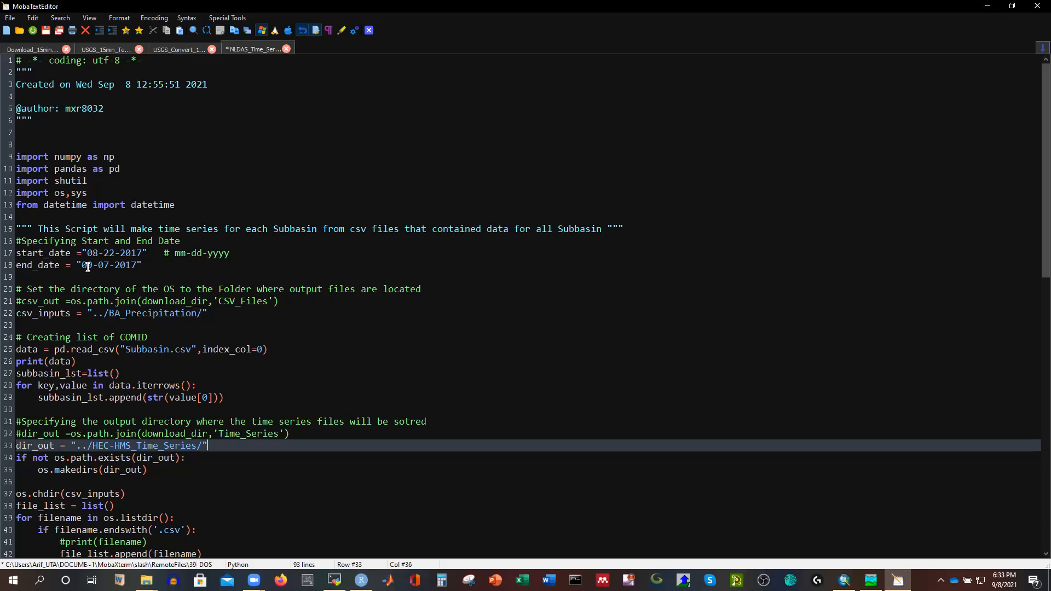
click(149, 267)
scroll(223, 304, down, 1)
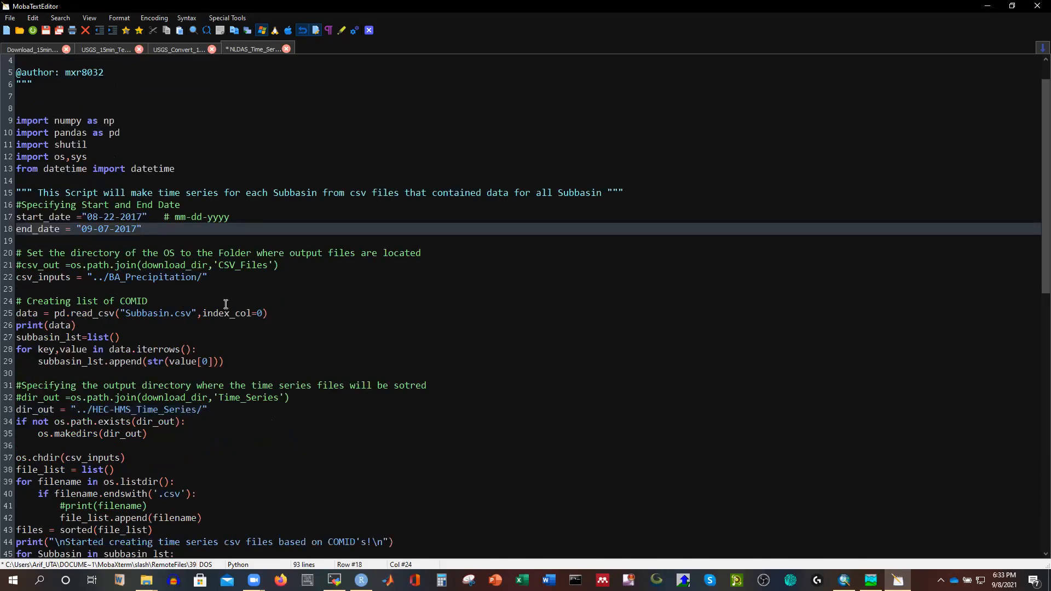
scroll(224, 304, up, 1)
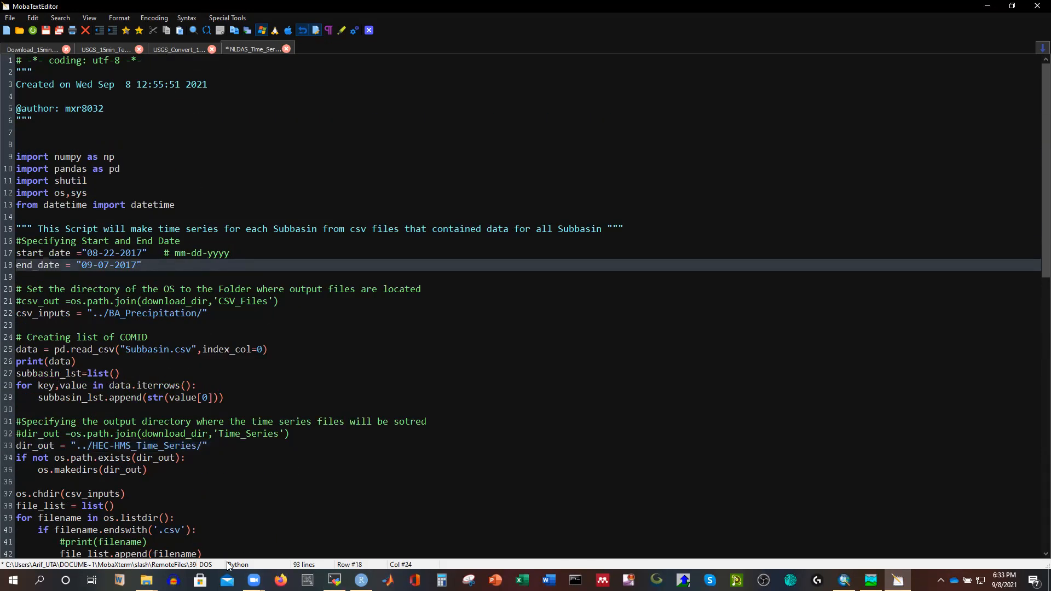
Switch to MobaXterm and upload all CSV files from the local BA_Precipitation folder to the remote BA_Precipitation directory
click(334, 580)
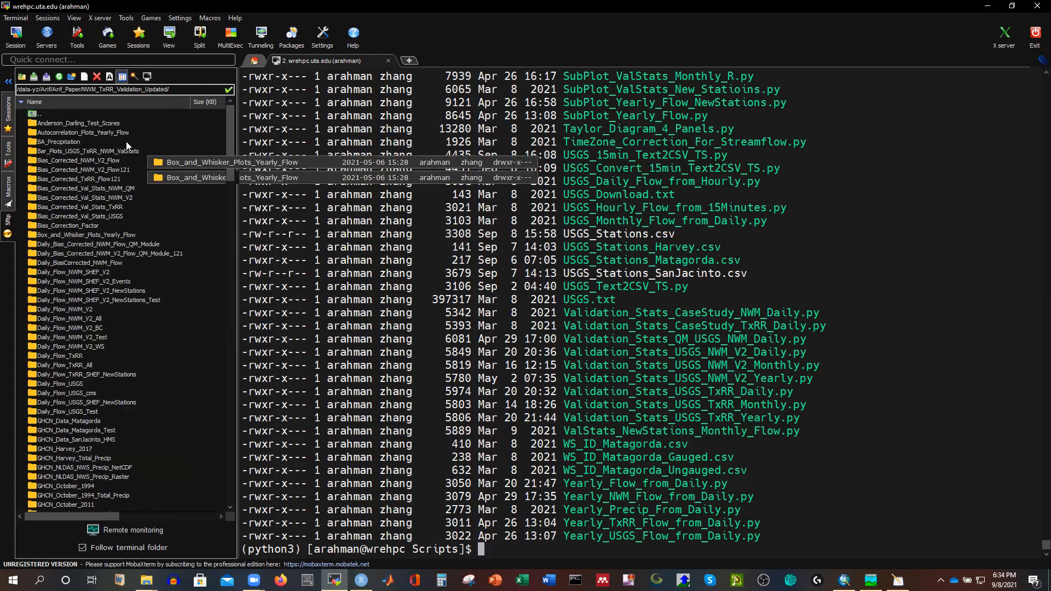
double_click(61, 141)
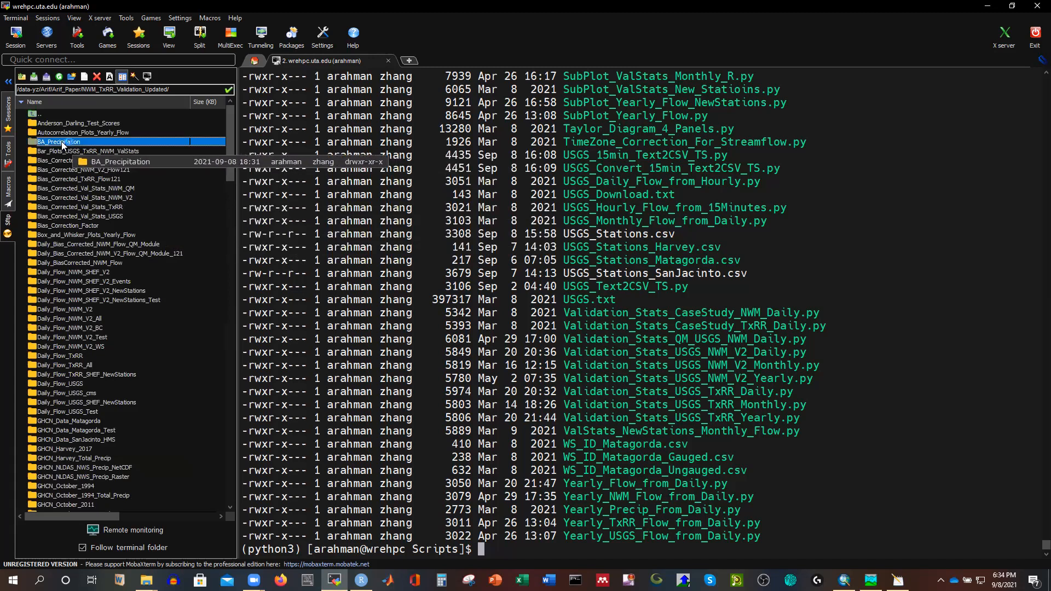
click(45, 77)
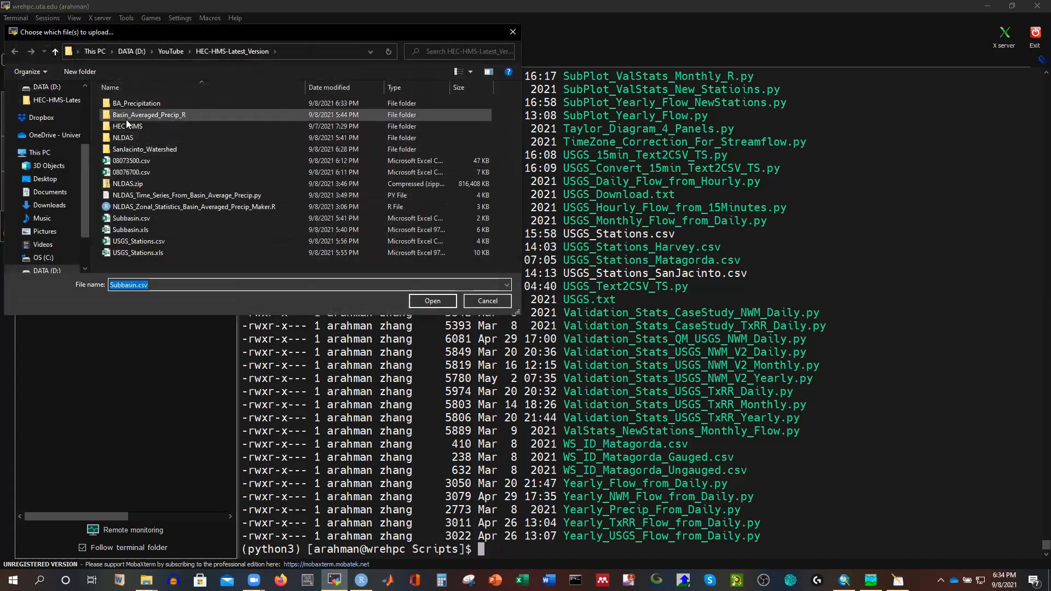
double_click(140, 103)
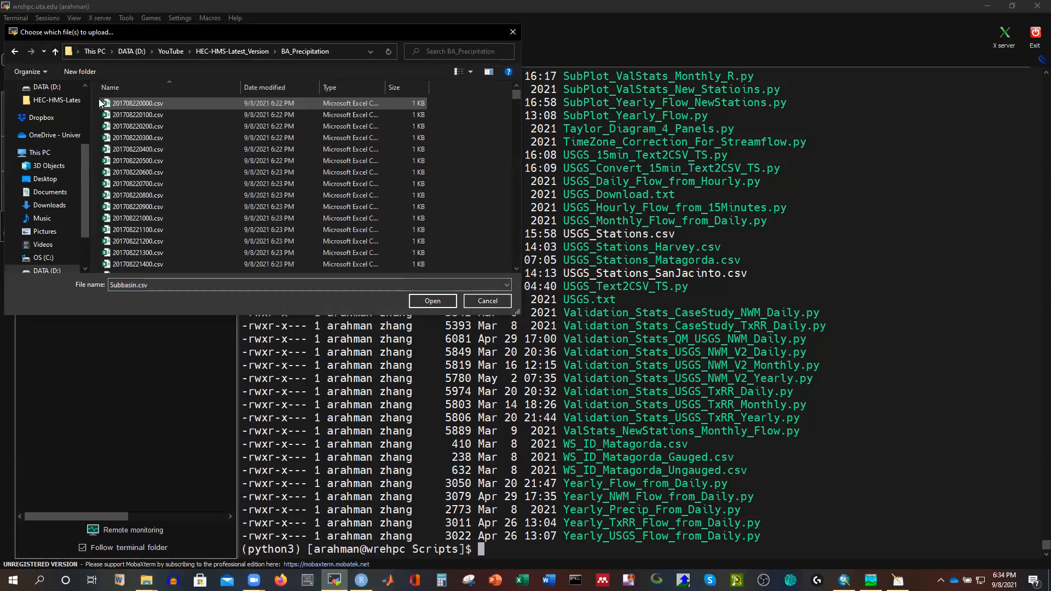
click(144, 101)
key(ctrl+a)
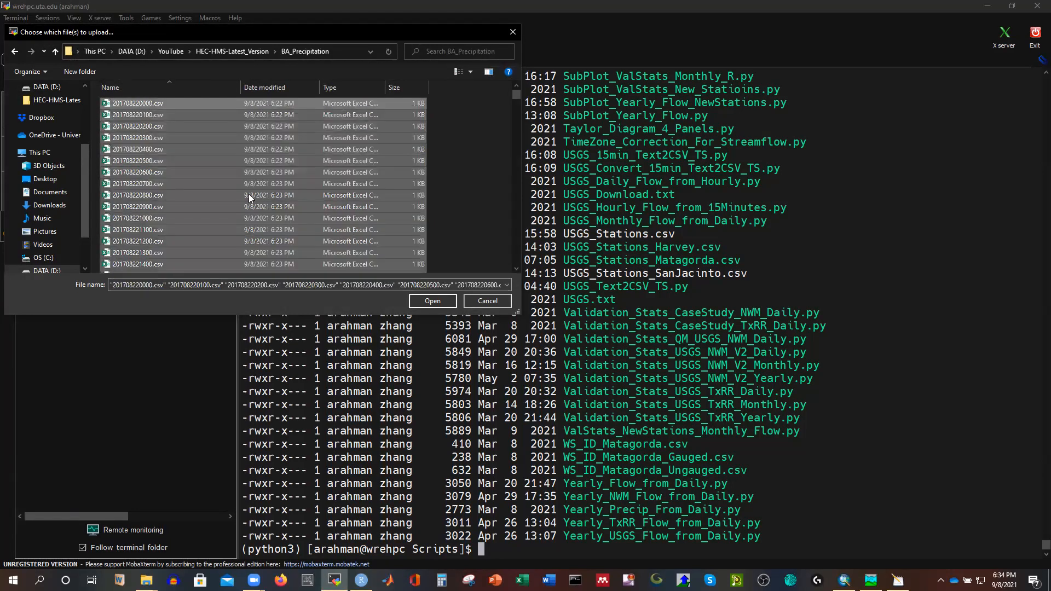
click(430, 301)
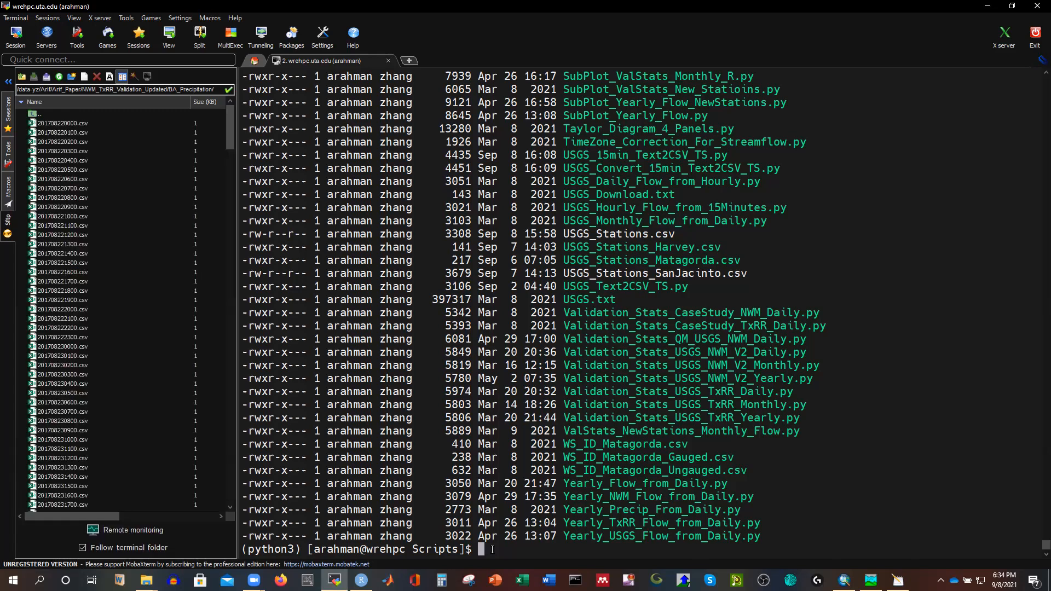
Save the edited script over its remote copy and run NLDAS_Time_Series_From_Basin_Average_Precip.py with Python from the Scripts directory
text(ll)
key(Return)
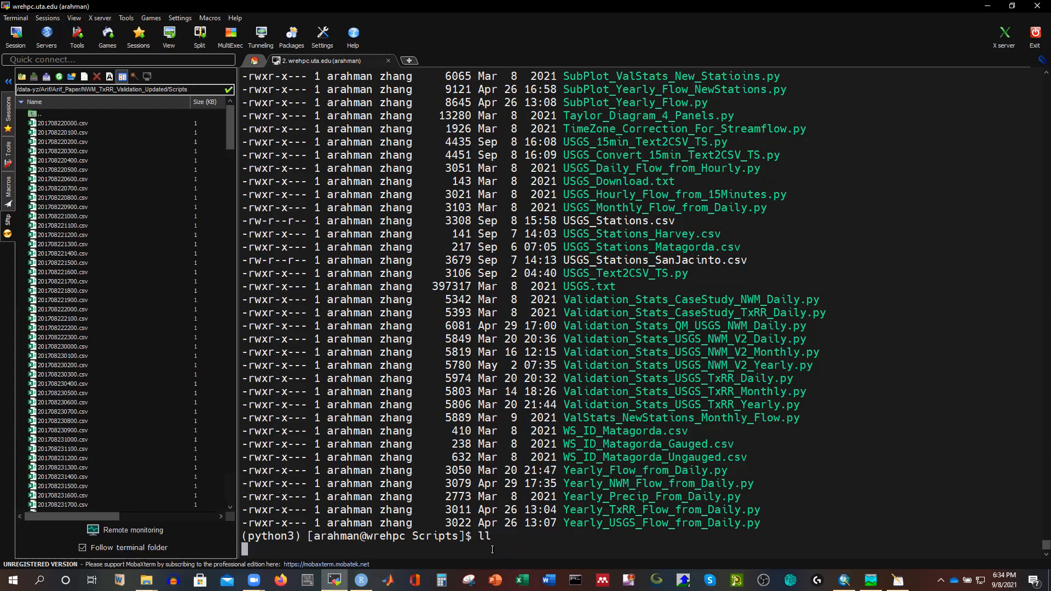
text(python)
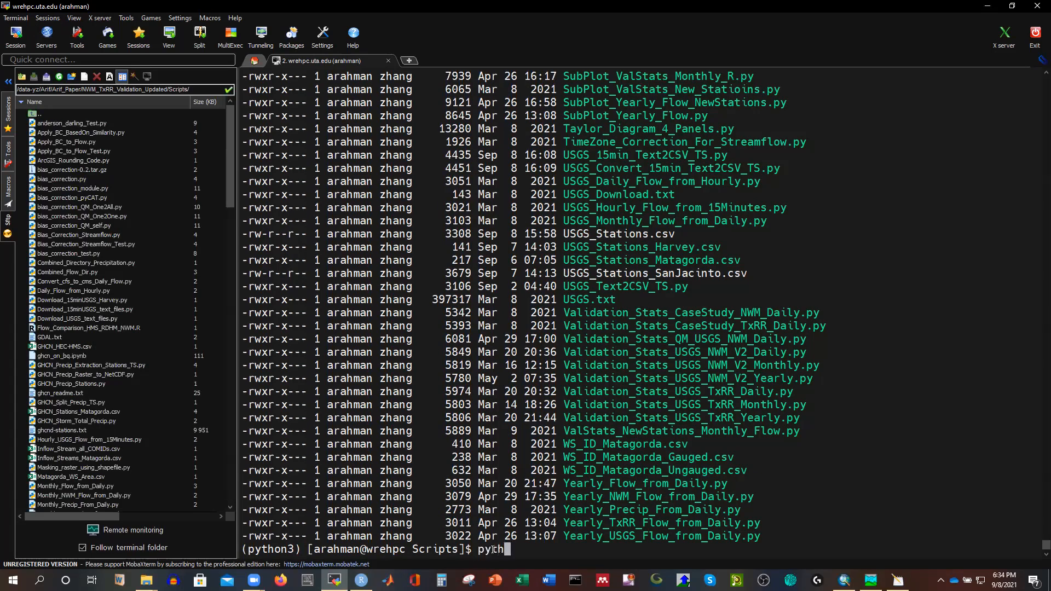
text( N)
click(897, 581)
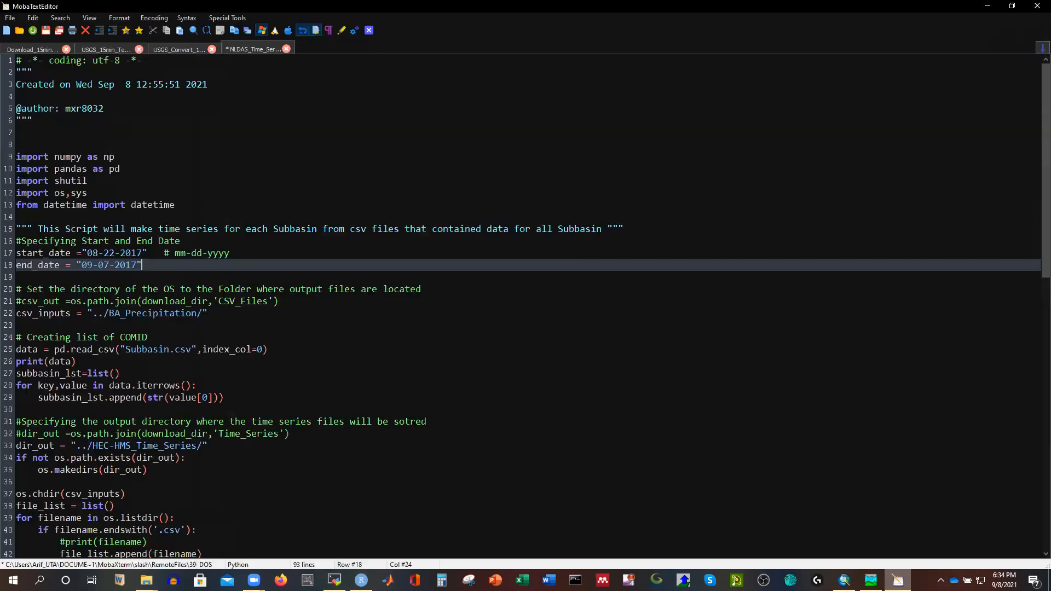
click(46, 31)
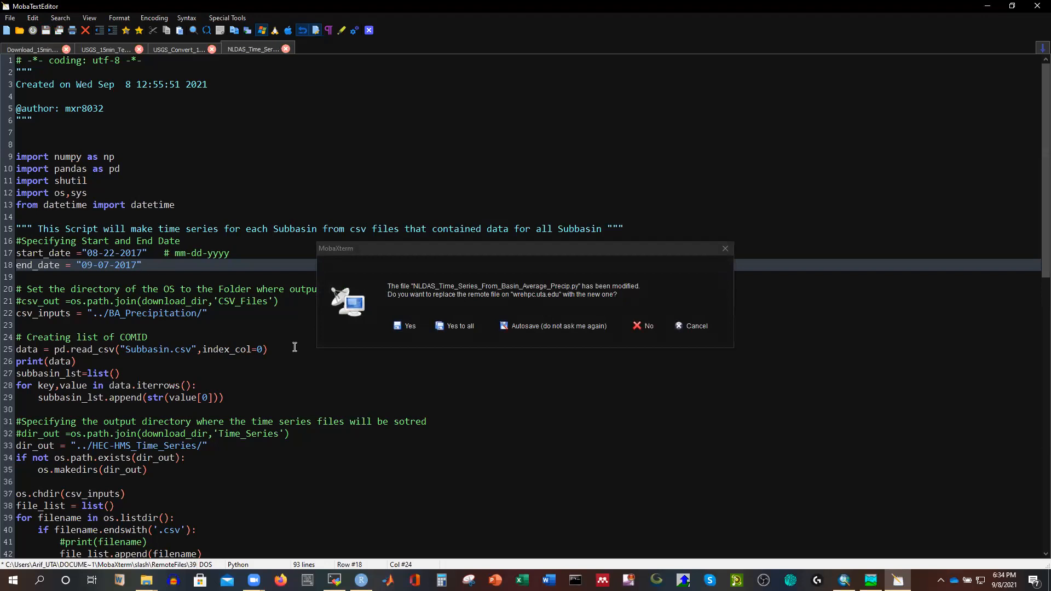
click(464, 325)
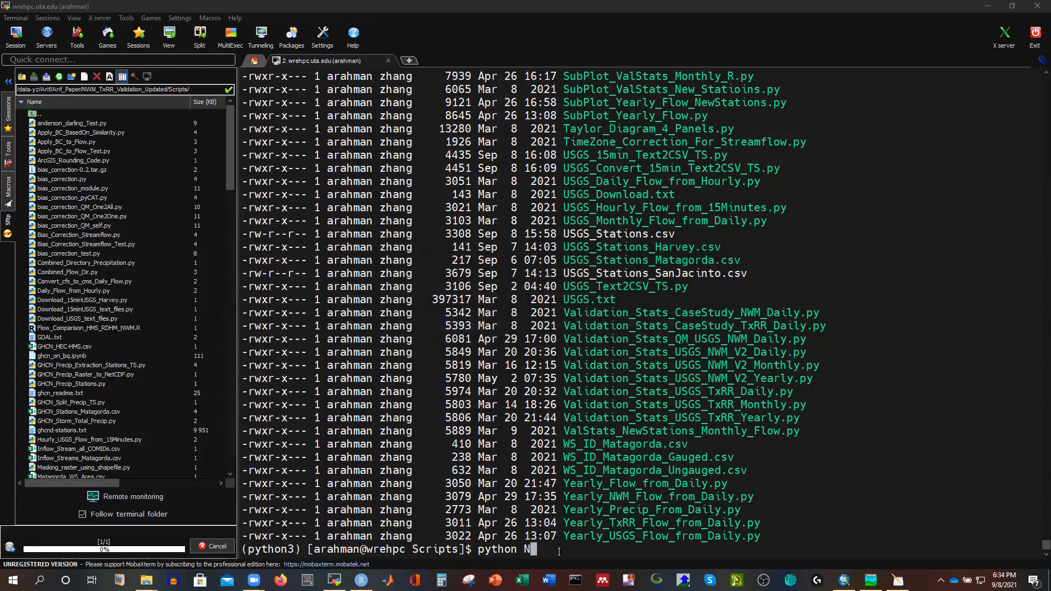
text(LDAS_Time_Series_From_Basin_Average_Precip.py)
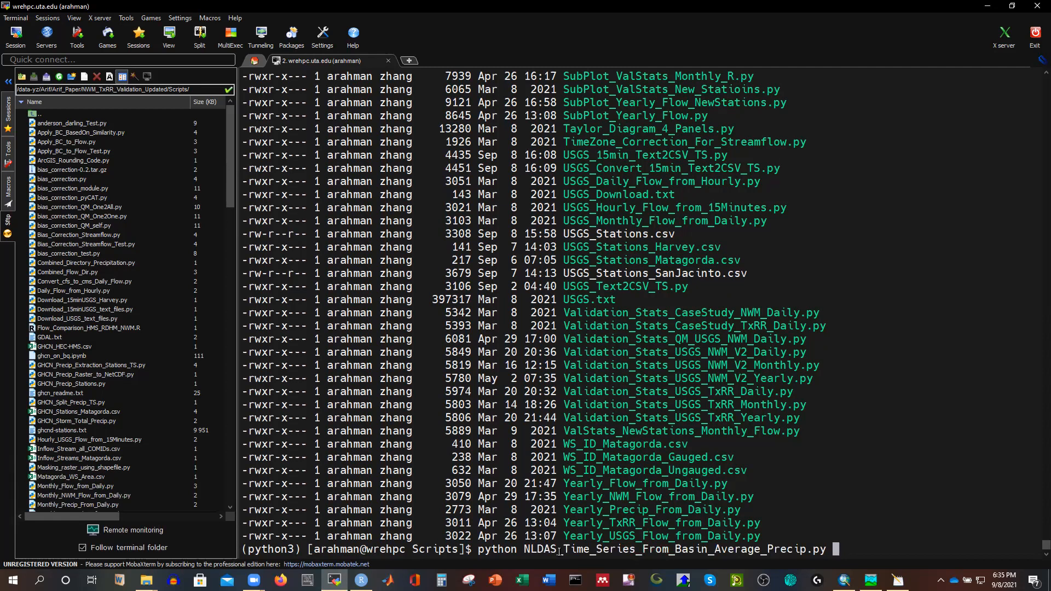
key(Return)
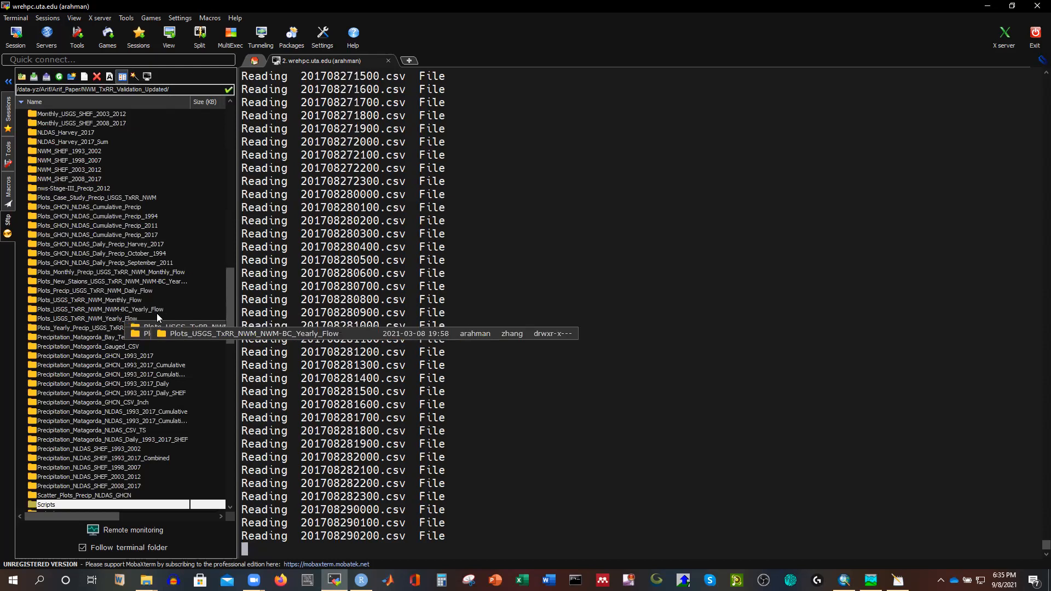
Find and open the remote HEC-HMS_Time_Series output folder inside NWM_TxRR_Validation_Updated
scroll(153, 341, up, 20)
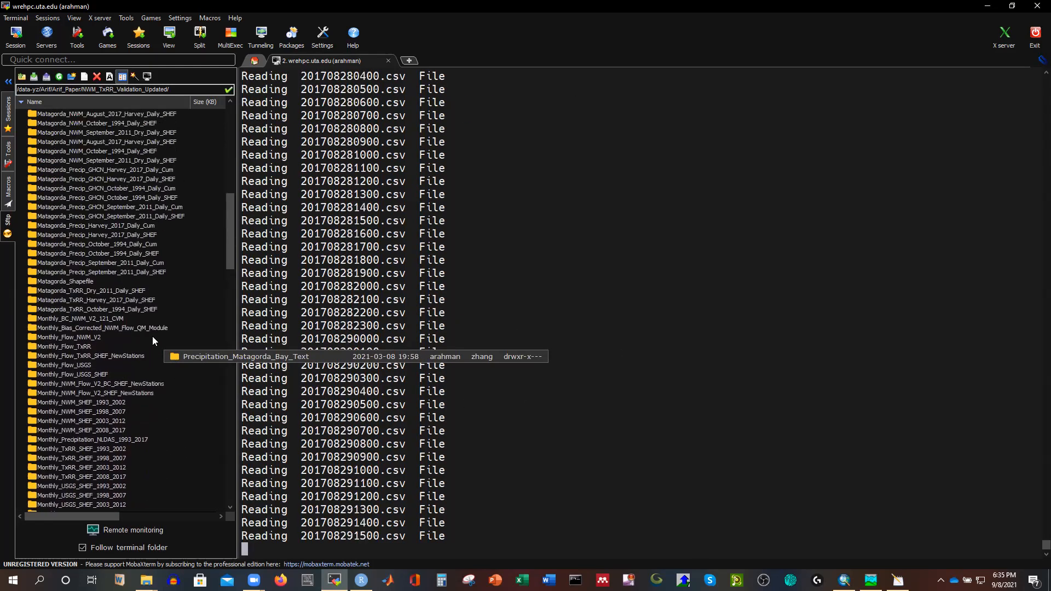
scroll(136, 320, down, 13)
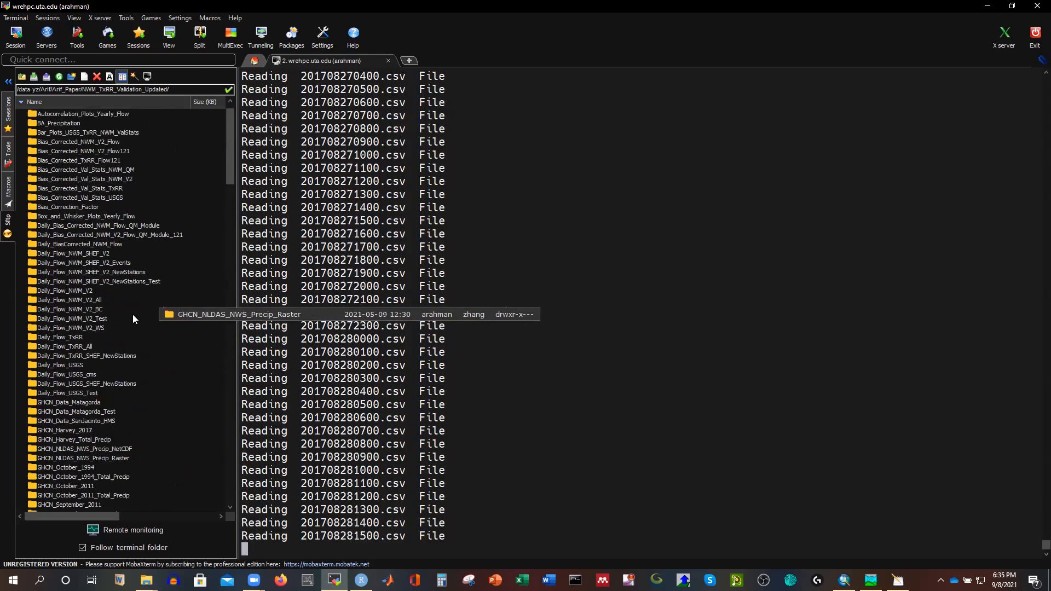
scroll(134, 320, up, 14)
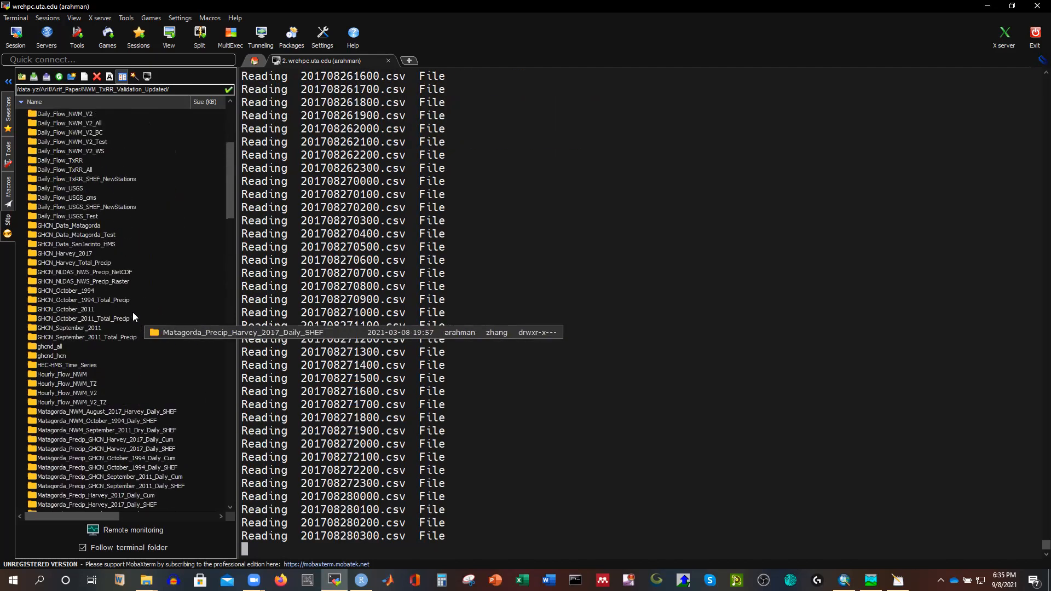
double_click(74, 365)
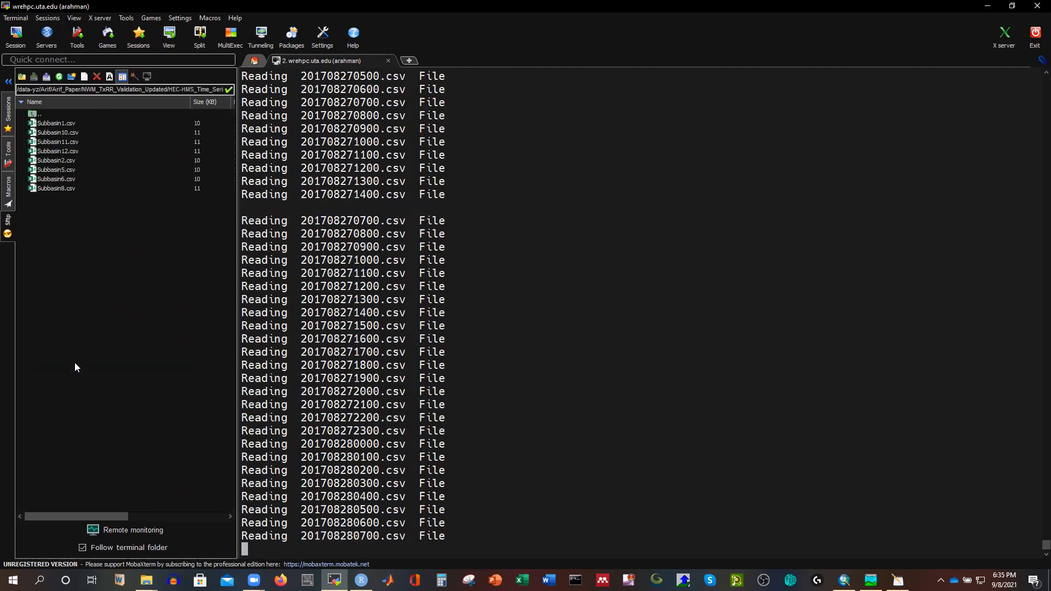
Open Subbasin1.csv in Excel, widen the Date-Time column, and examine the hourly rainfall series
double_click(55, 123)
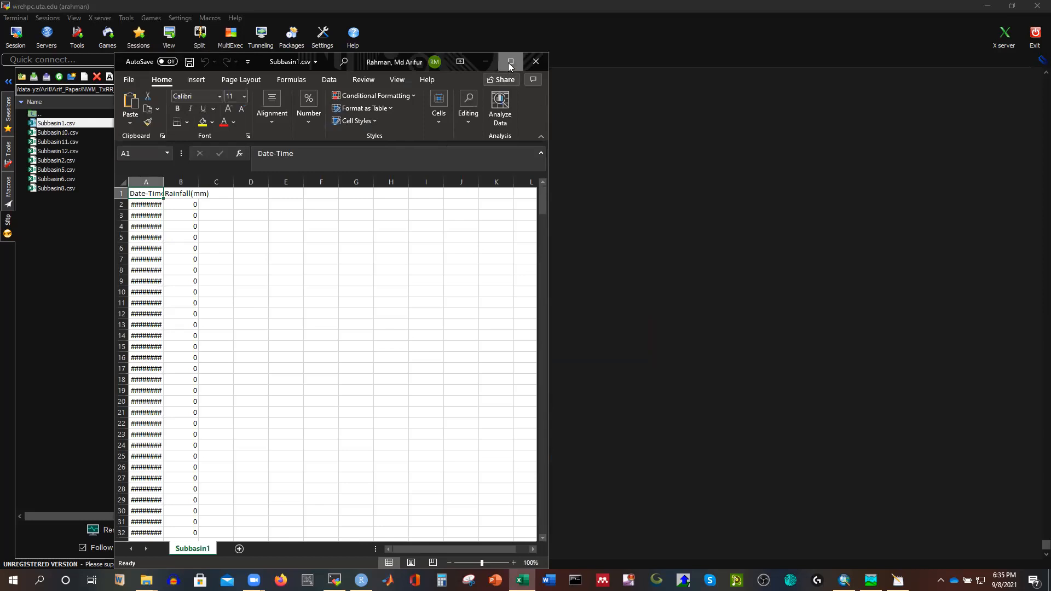
click(509, 66)
double_click(48, 129)
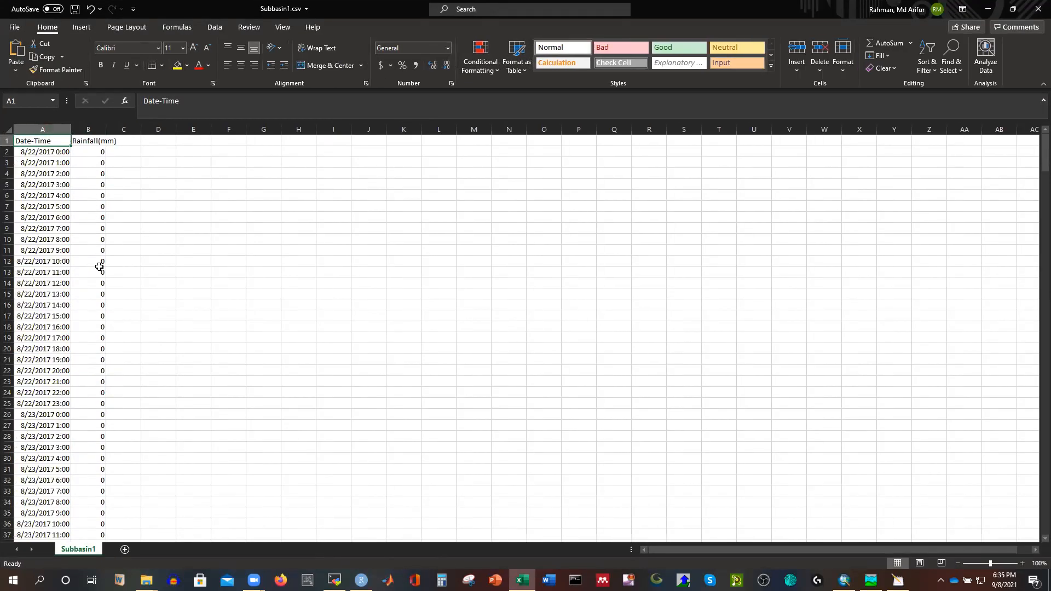
scroll(126, 300, down, 20)
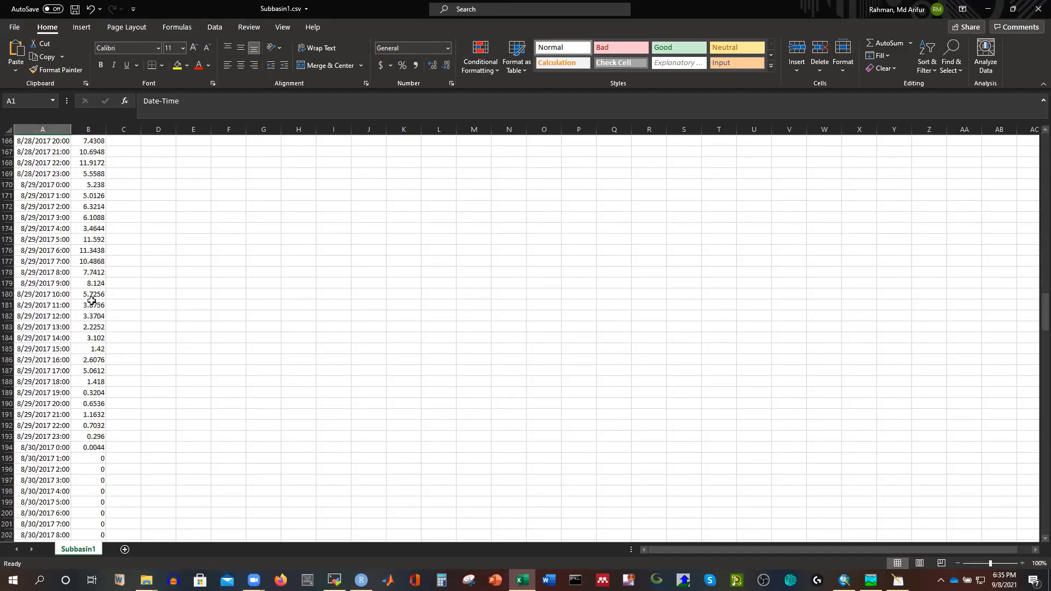
scroll(97, 301, up, 20)
scroll(96, 302, up, 16)
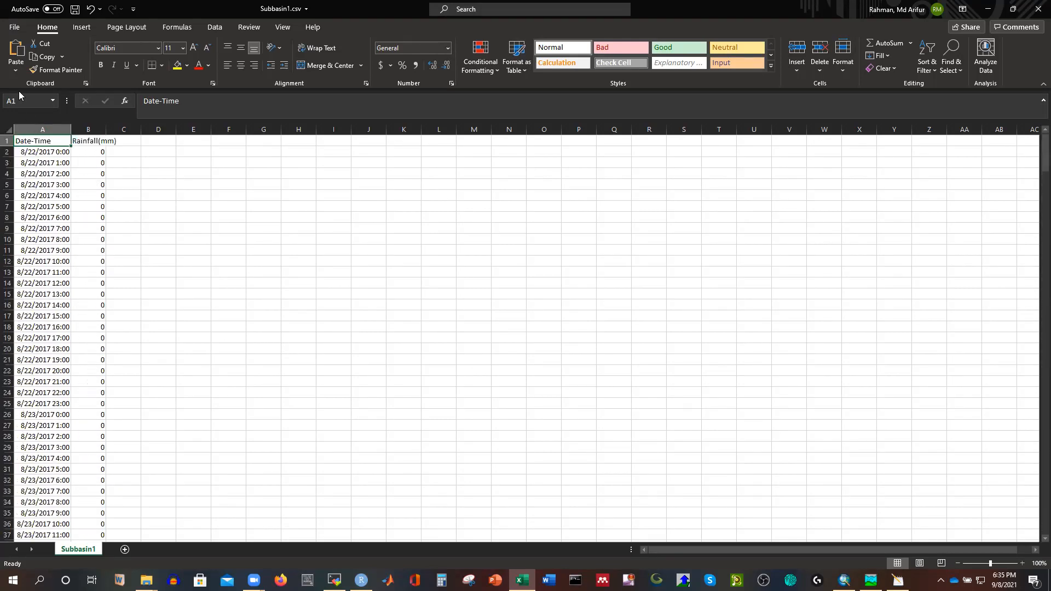
Plot the Date-Time and Rainfall(mm) columns as an enlarged scatter chart with smooth lines and markers, and close the workbook without saving
click(194, 261)
drag(28, 143, 82, 158)
key(ctrl+shift+Down)
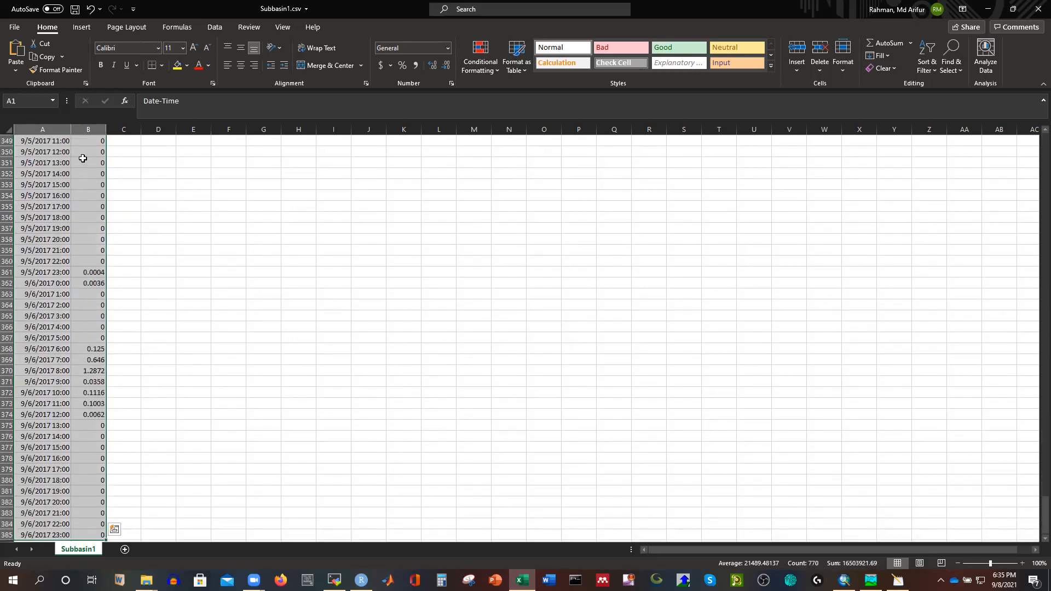
click(81, 27)
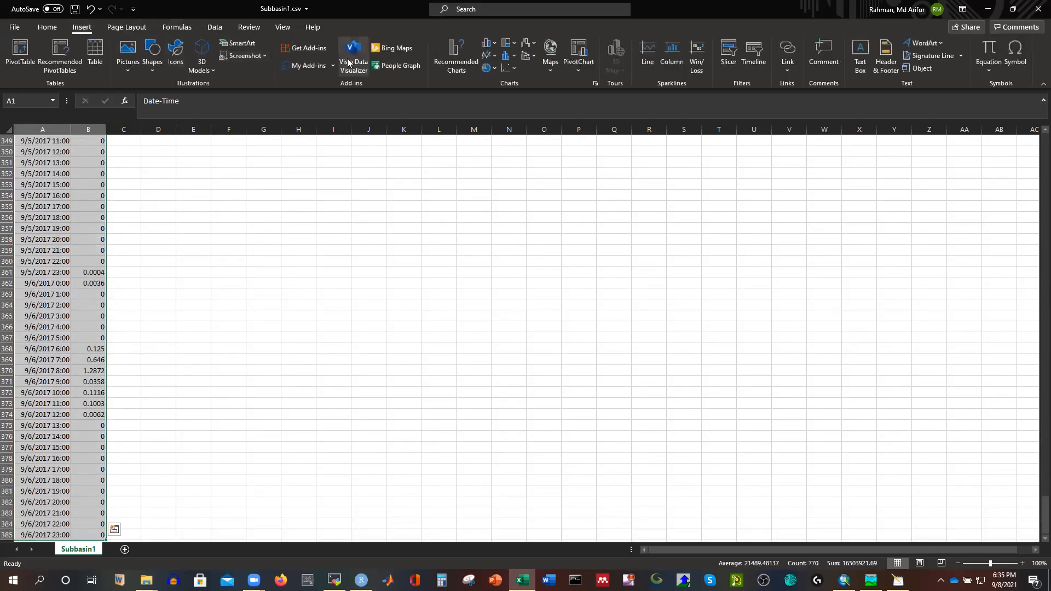
click(508, 68)
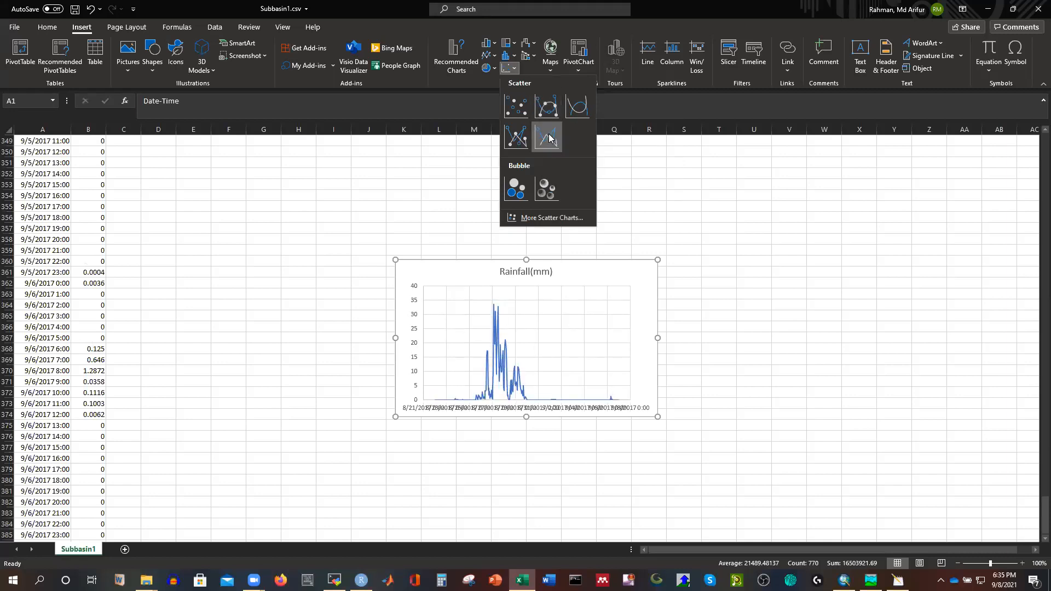
click(549, 107)
drag(395, 259, 147, 176)
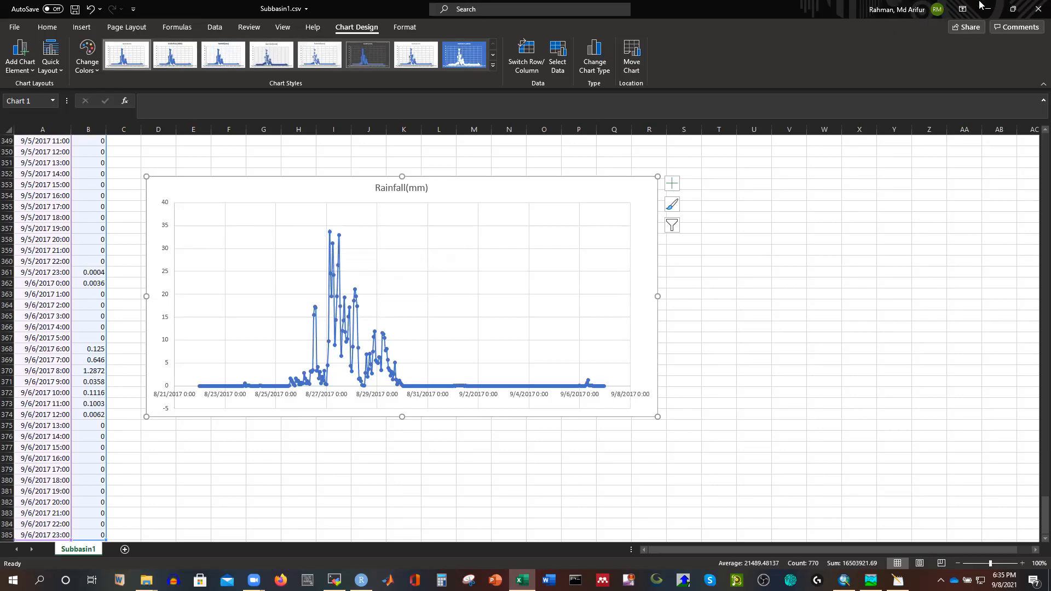
click(1037, 11)
click(521, 303)
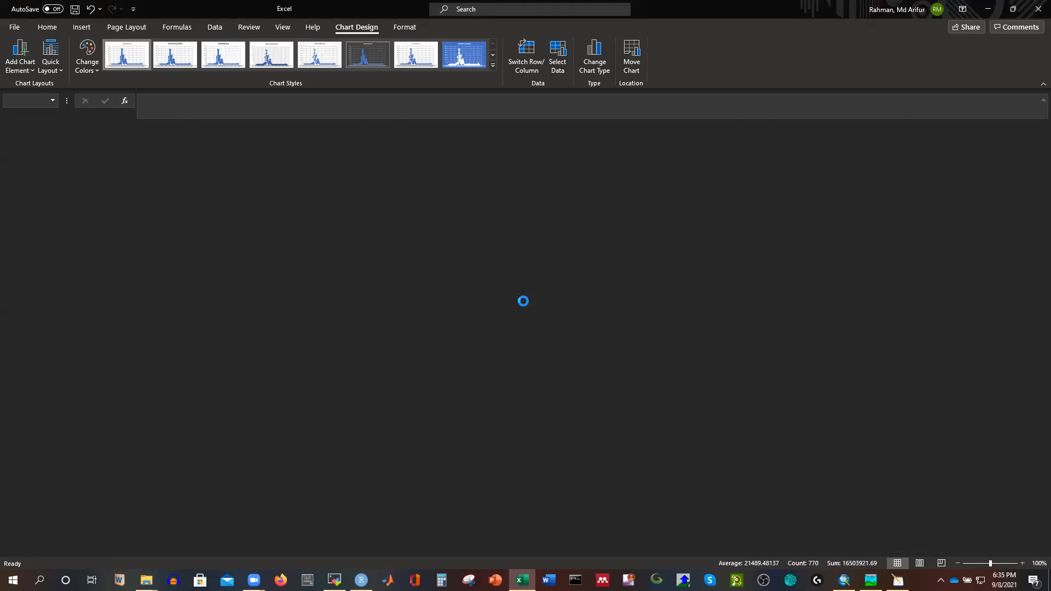
Refresh the remote HEC-HMS_Time_Series listing in MobaXterm and return to NWM_TxRR_Validation_Updated to locate that folder
click(518, 552)
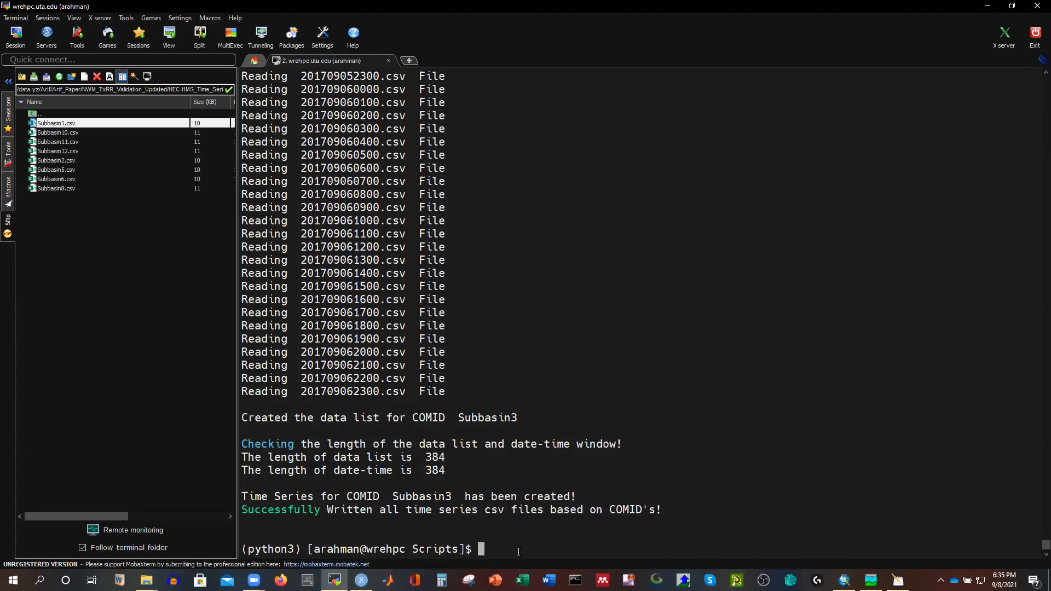
click(58, 77)
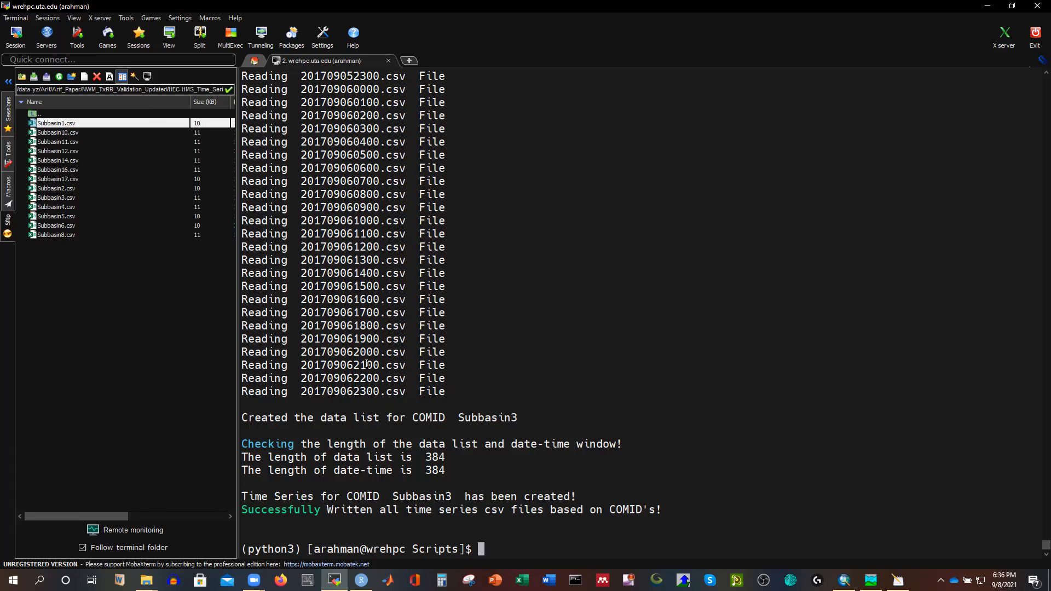
scroll(127, 482, down, 4)
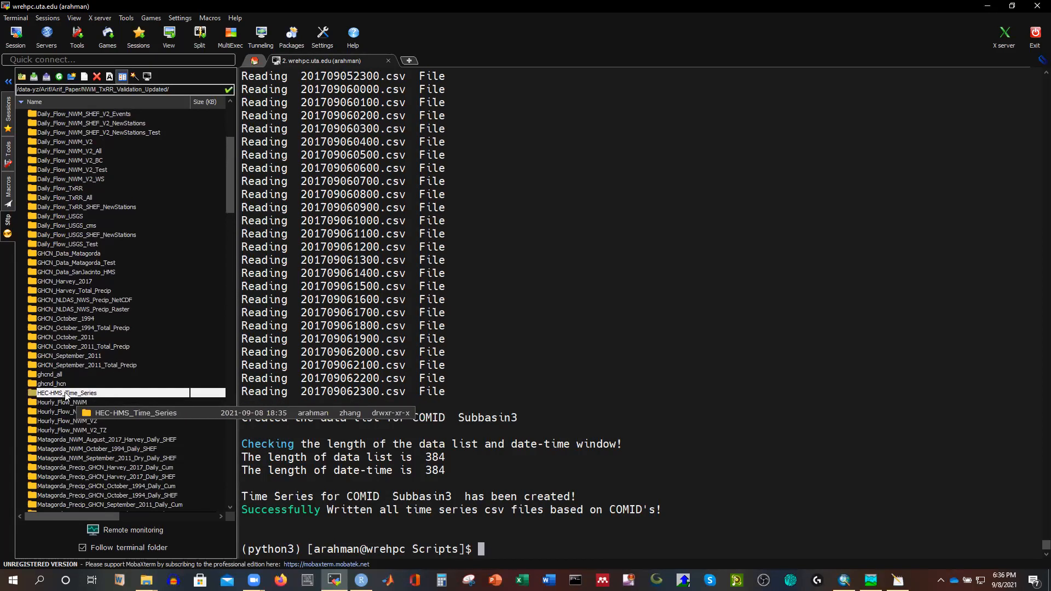
right_click(66, 395)
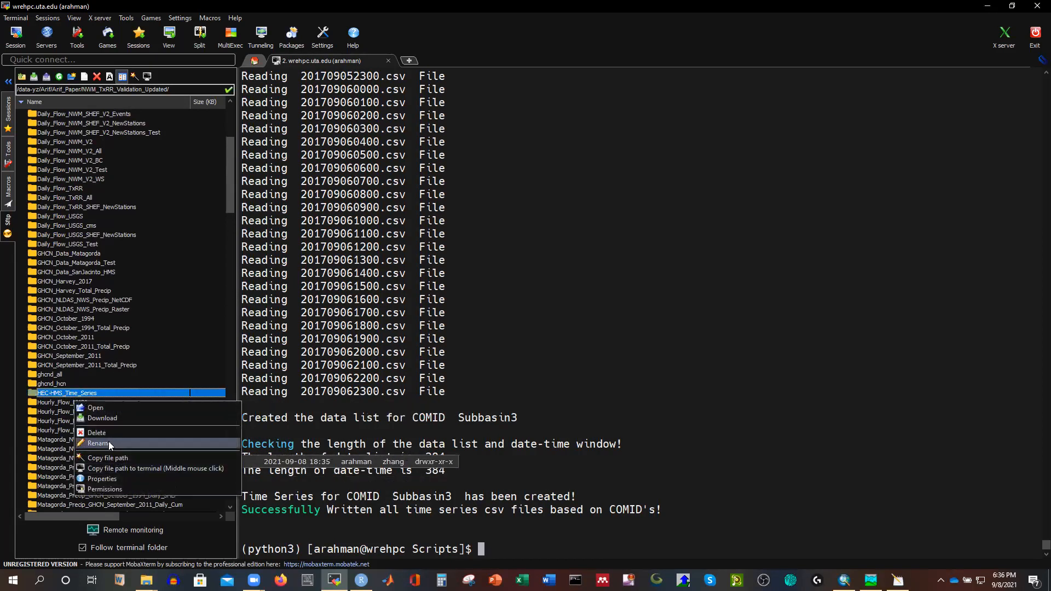
click(108, 441)
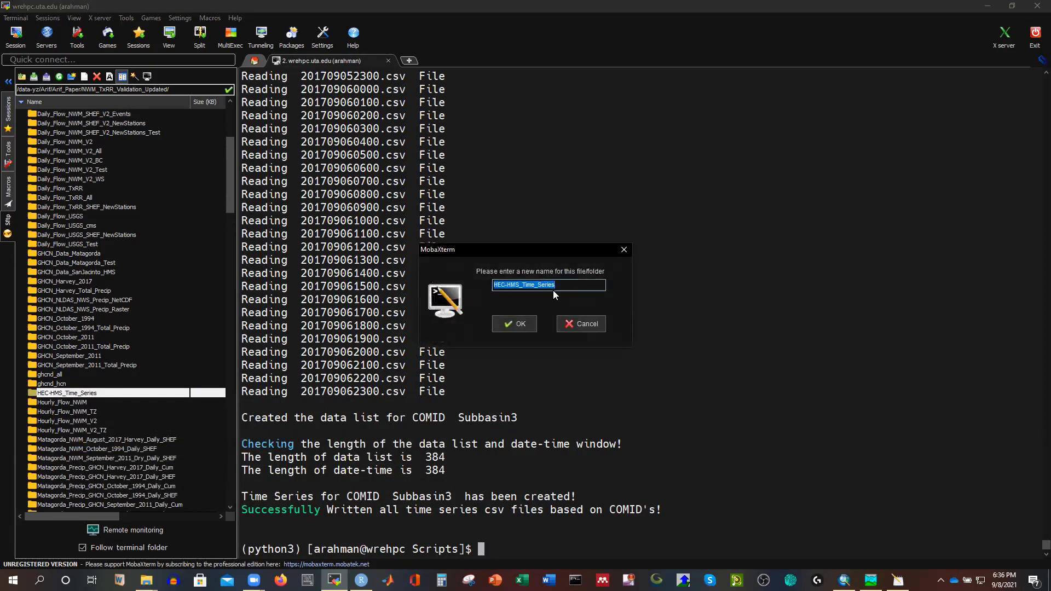
click(582, 323)
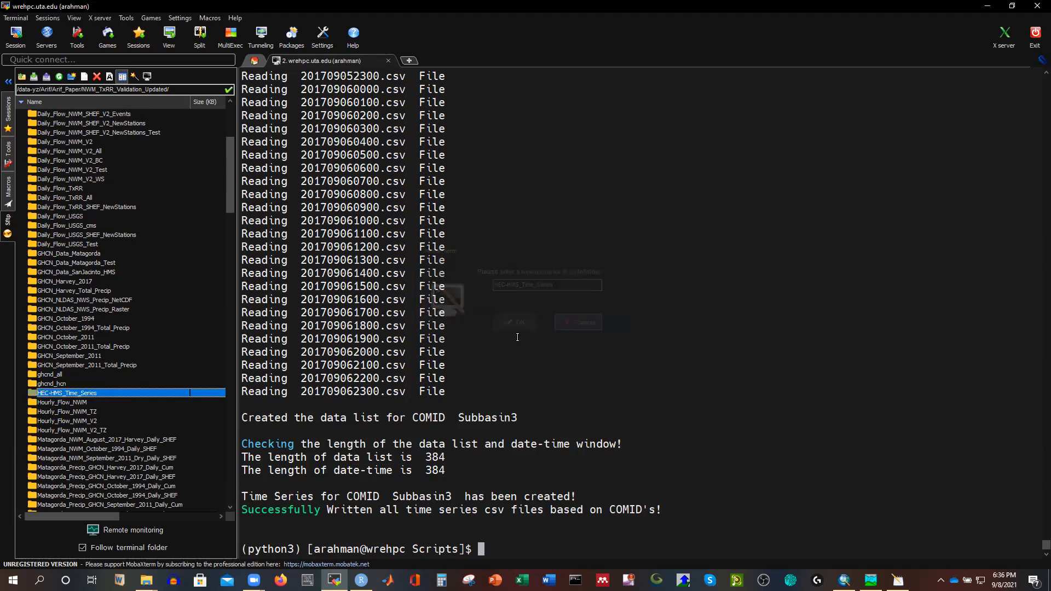
Download the remote HEC-HMS_Time_Series folder to D:\YouTube\HEC-HMS-Latest_Version and open the local copy in File Explorer
click(36, 76)
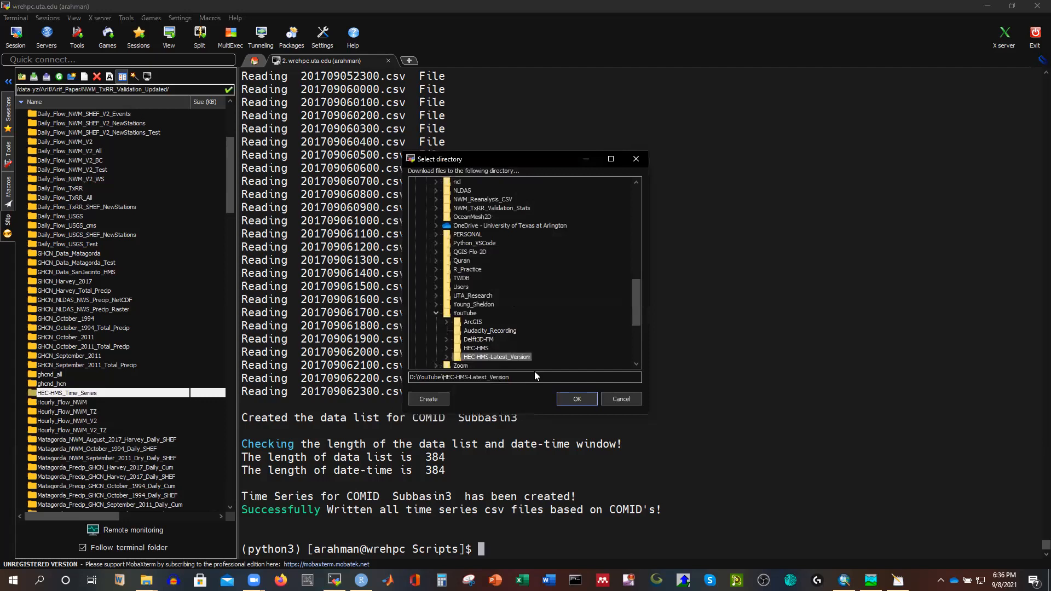
click(575, 399)
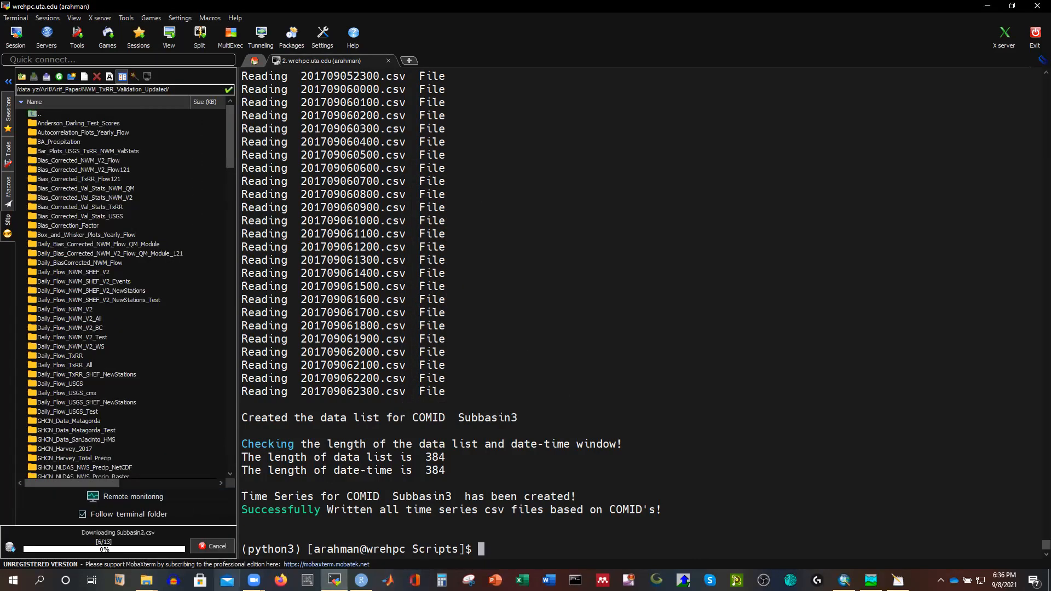
mouse_move(147, 581)
click(215, 542)
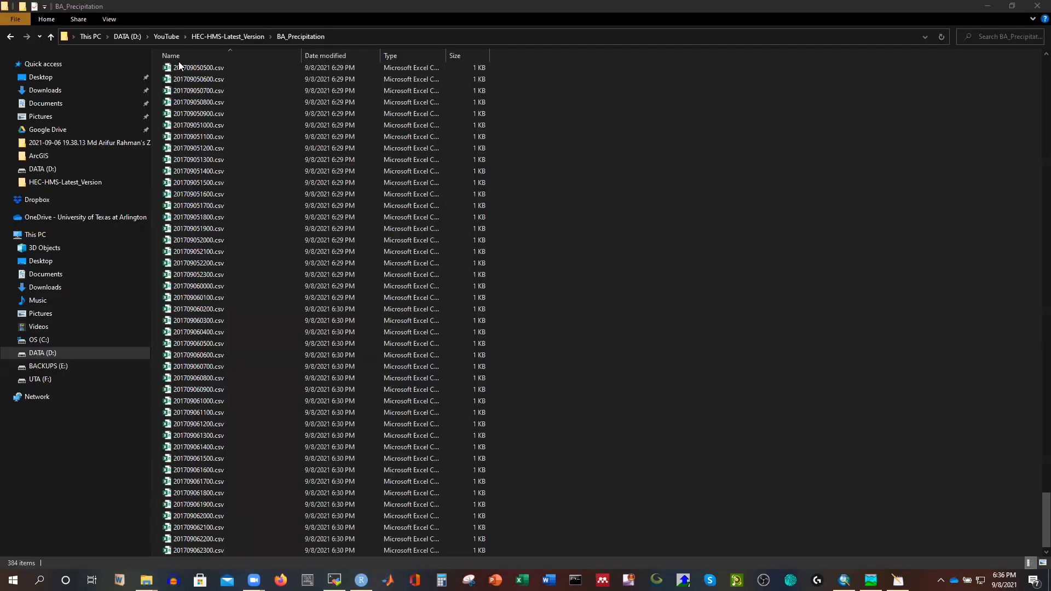
click(53, 37)
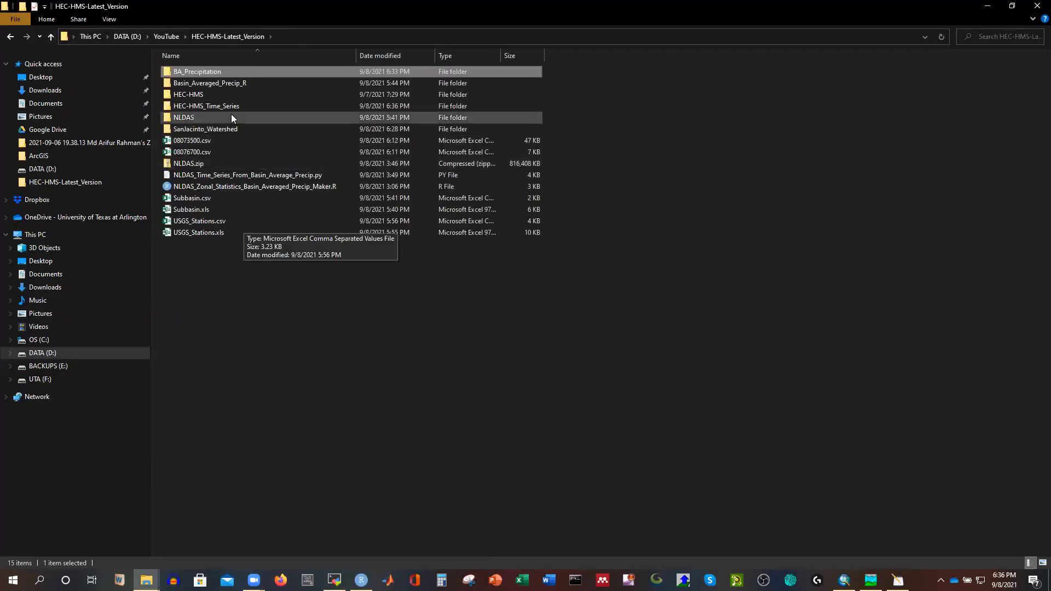
double_click(216, 106)
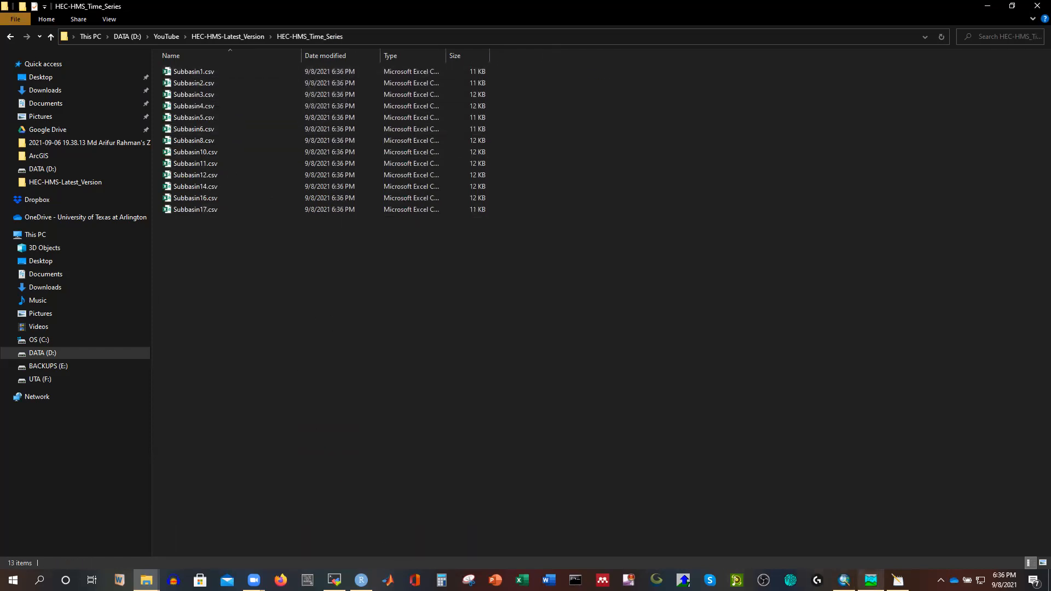
Switch to HEC-HMS, set Gage1's precipitation time window to end on 06Sep2017 at 23:00, and show its data table
click(870, 580)
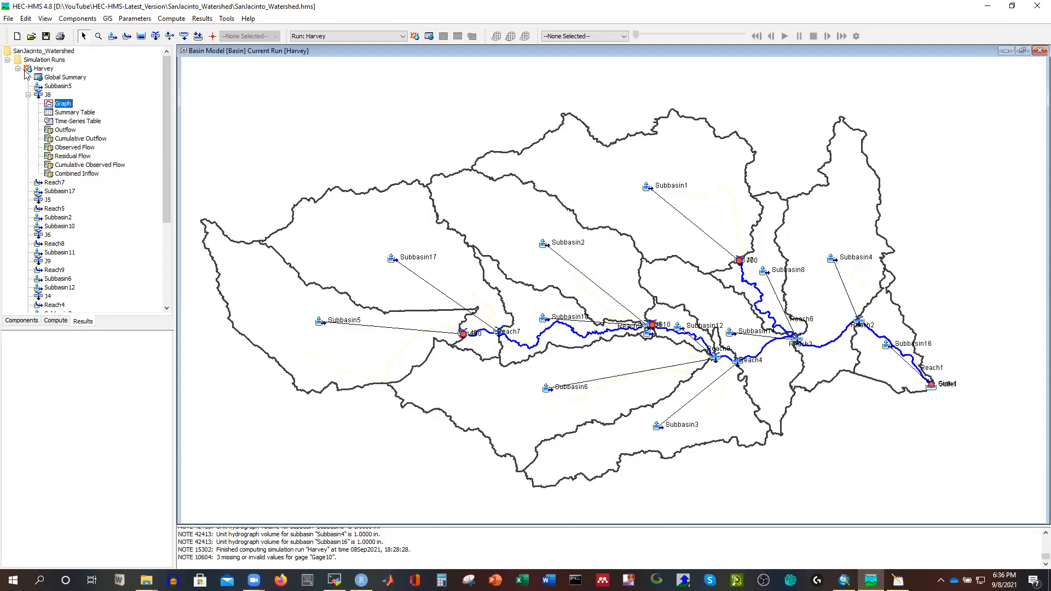
click(21, 321)
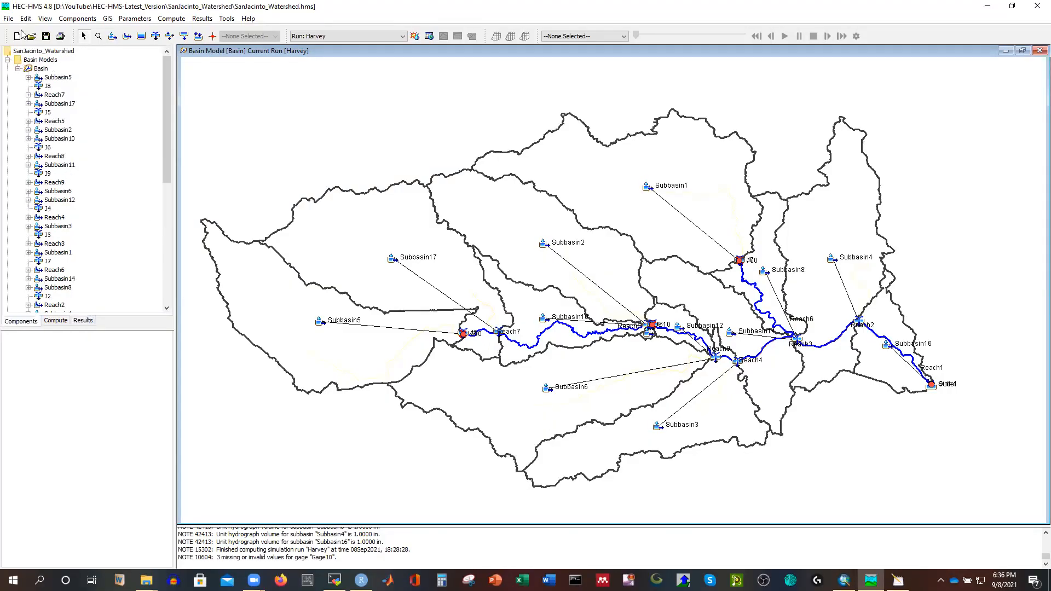
click(18, 69)
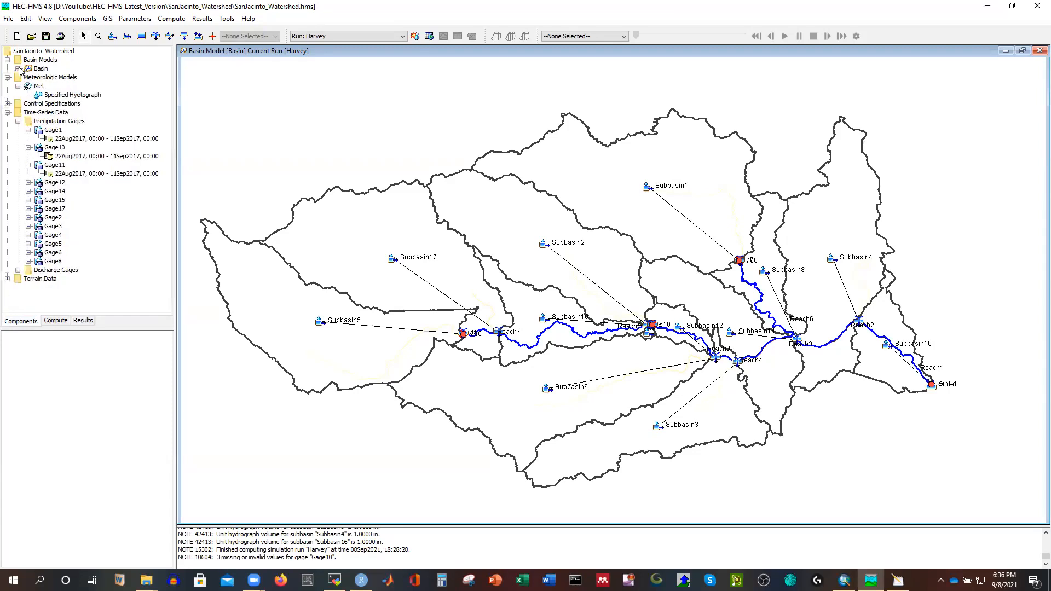
click(28, 147)
click(28, 156)
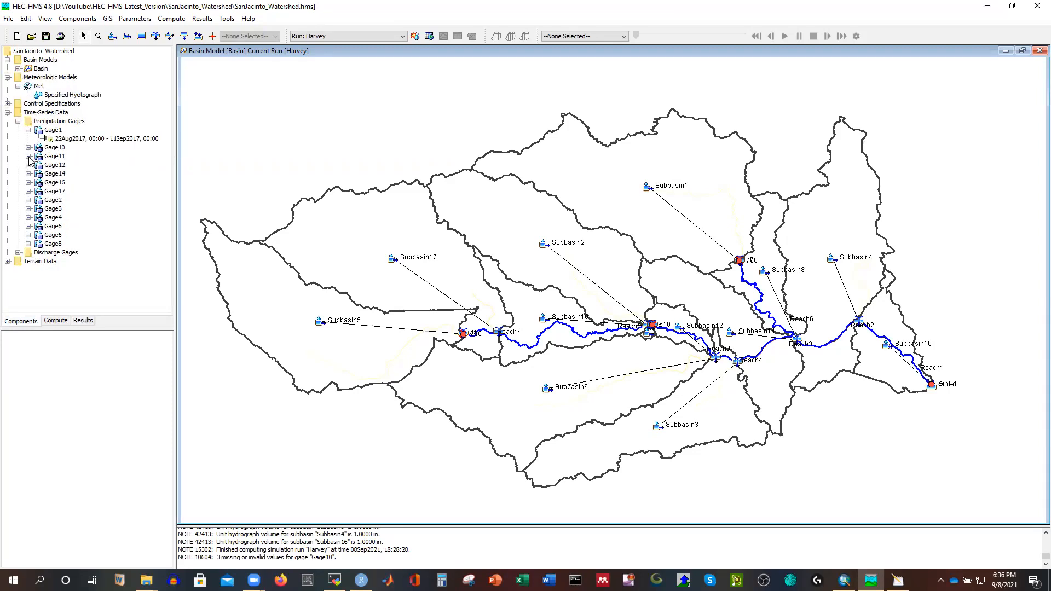
click(66, 139)
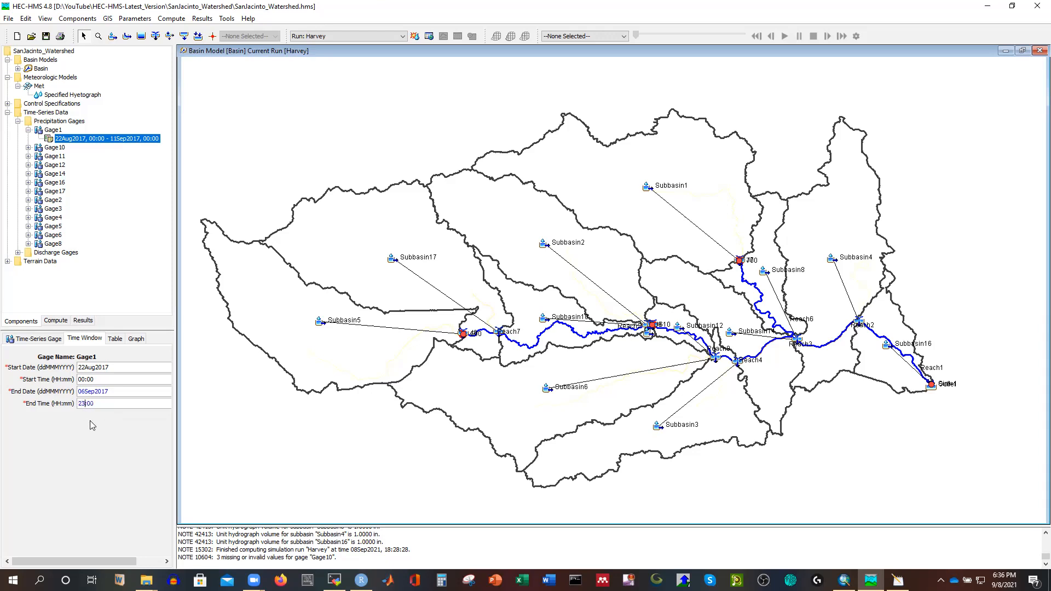
click(114, 339)
drag(166, 378, 172, 323)
Open the local Subbasin1.csv from HEC-HMS_Time_Series in Excel and copy all Rainfall(mm) values below the header
mouse_move(146, 580)
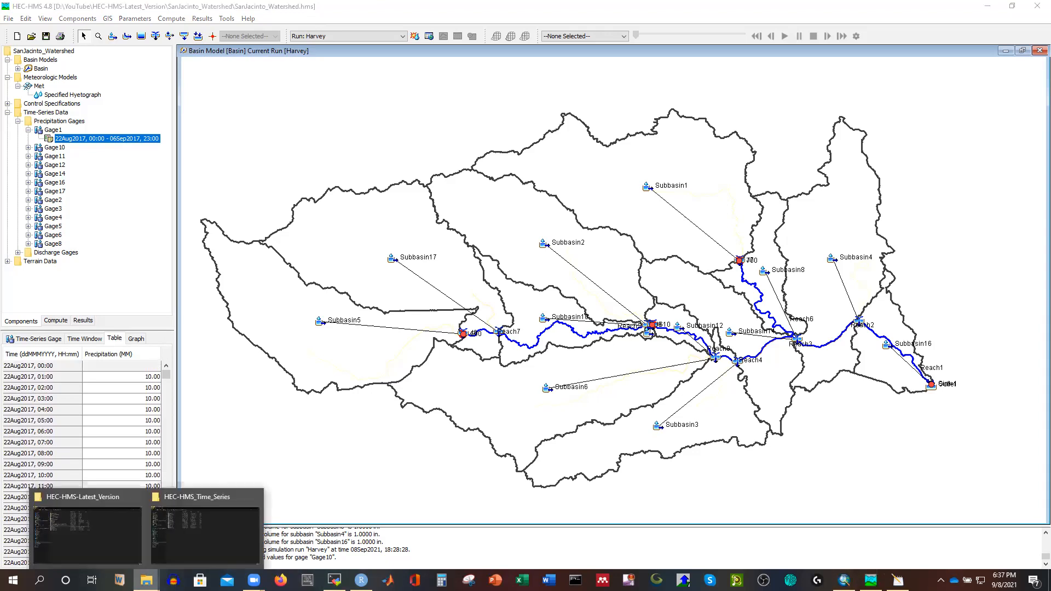
click(186, 551)
double_click(194, 72)
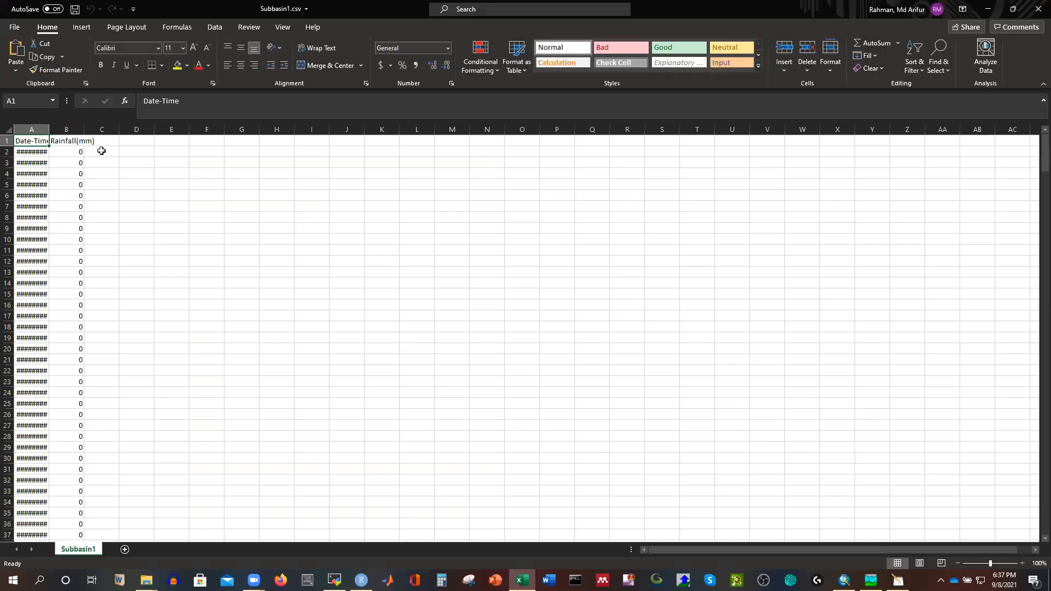
click(72, 150)
key(shift+Up)
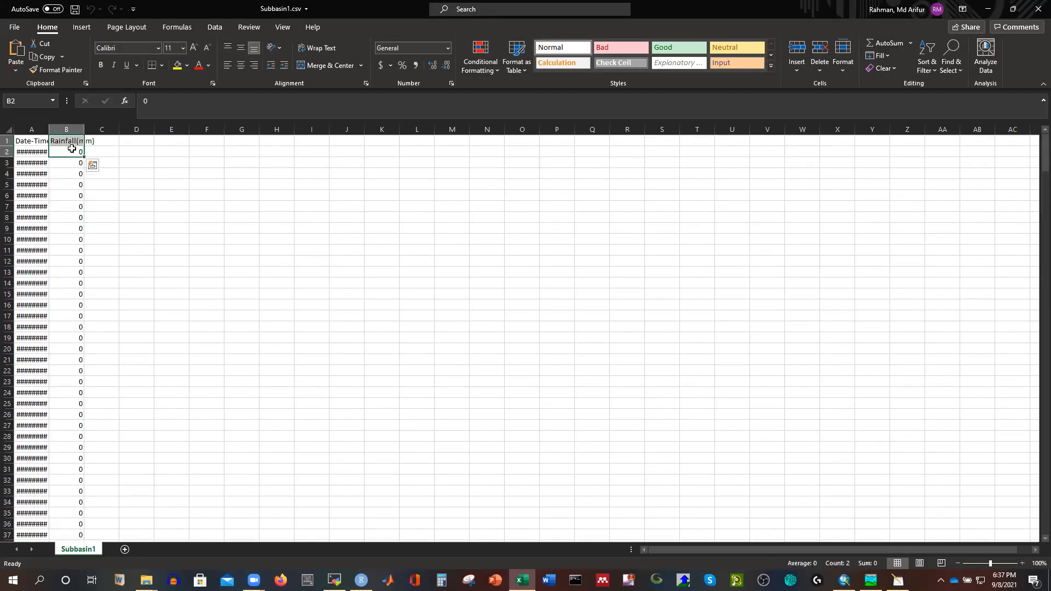
click(67, 153)
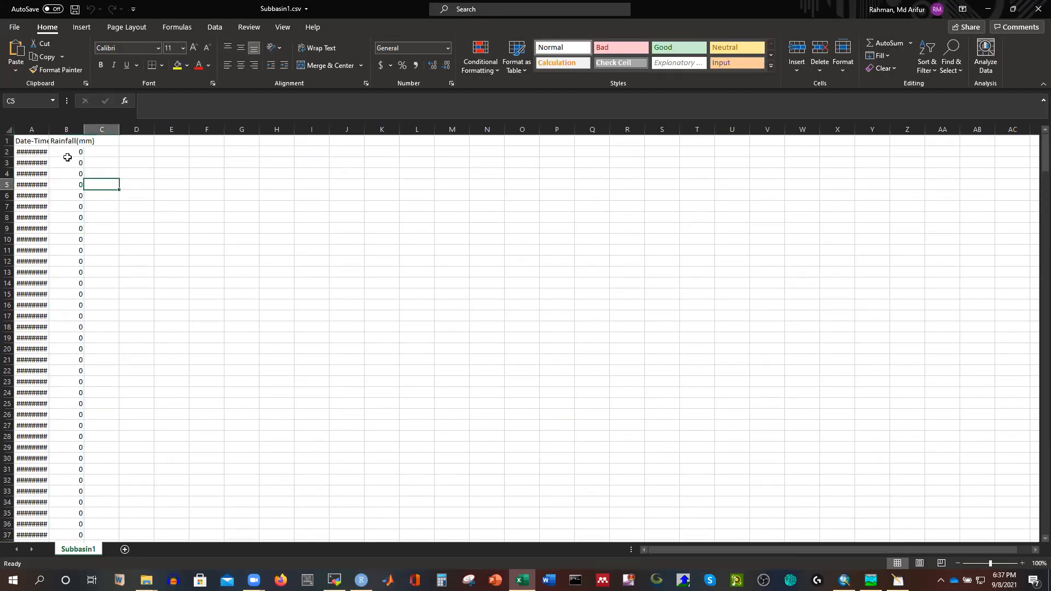
key(ctrl+shift+Down)
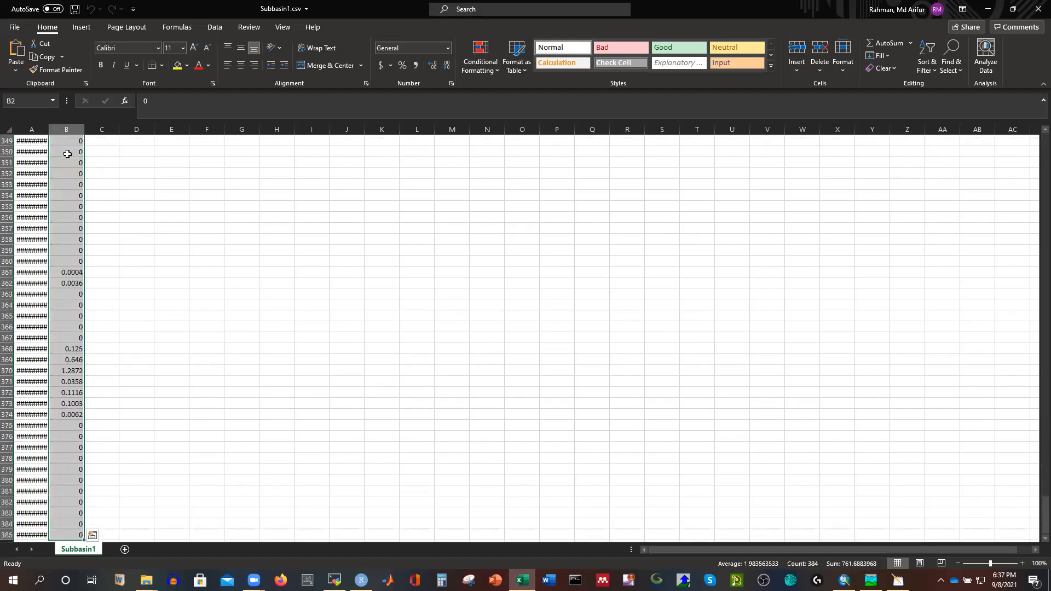
key(ctrl+c)
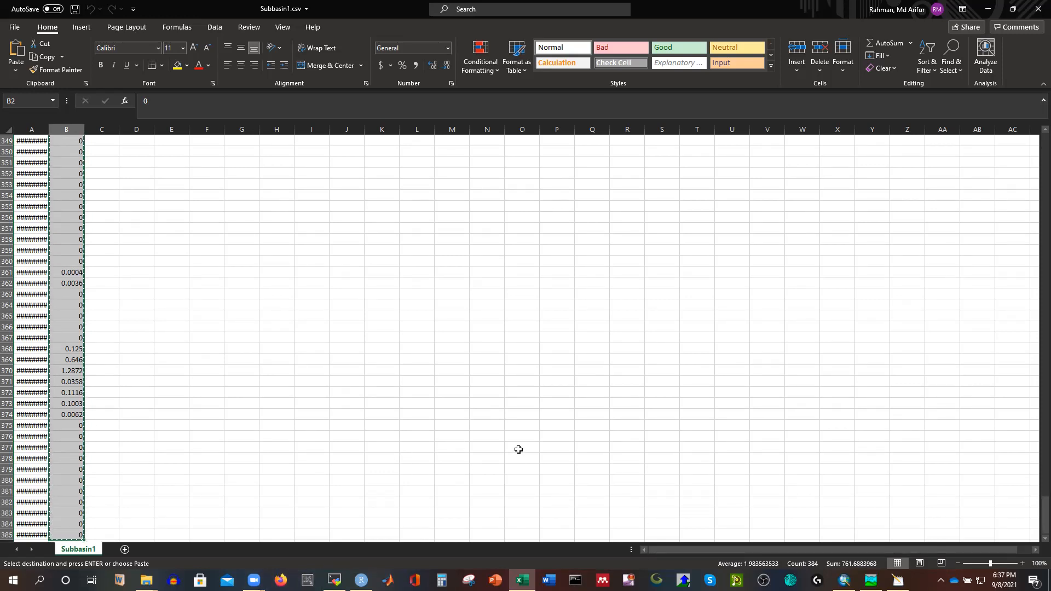
Switch to HEC-HMS, paste the copied rainfall over Gage1's precipitation values from 22Aug2017 00:00, and view the gage's graph
click(870, 580)
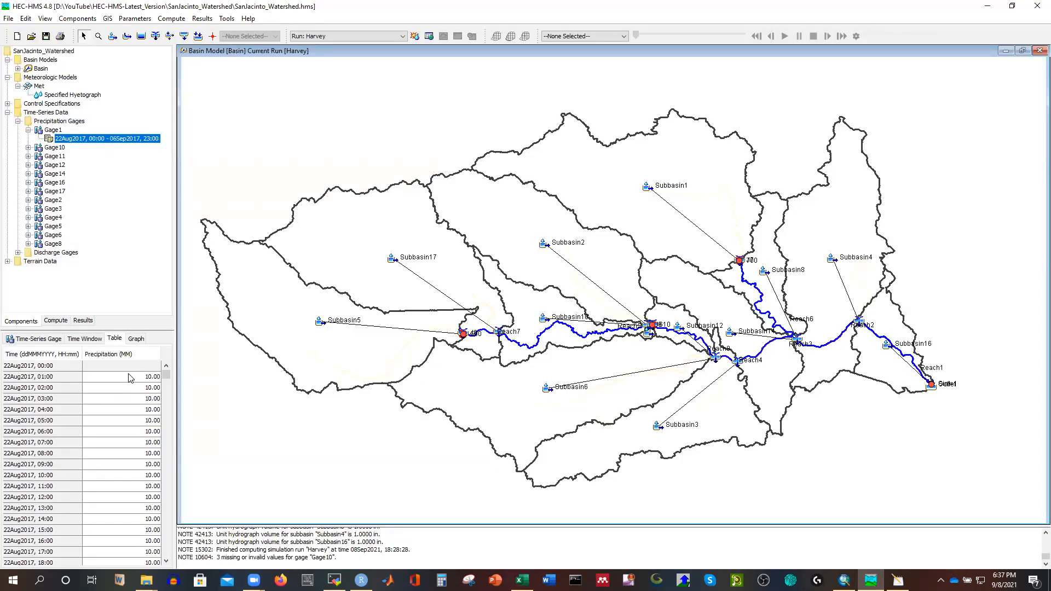
click(124, 366)
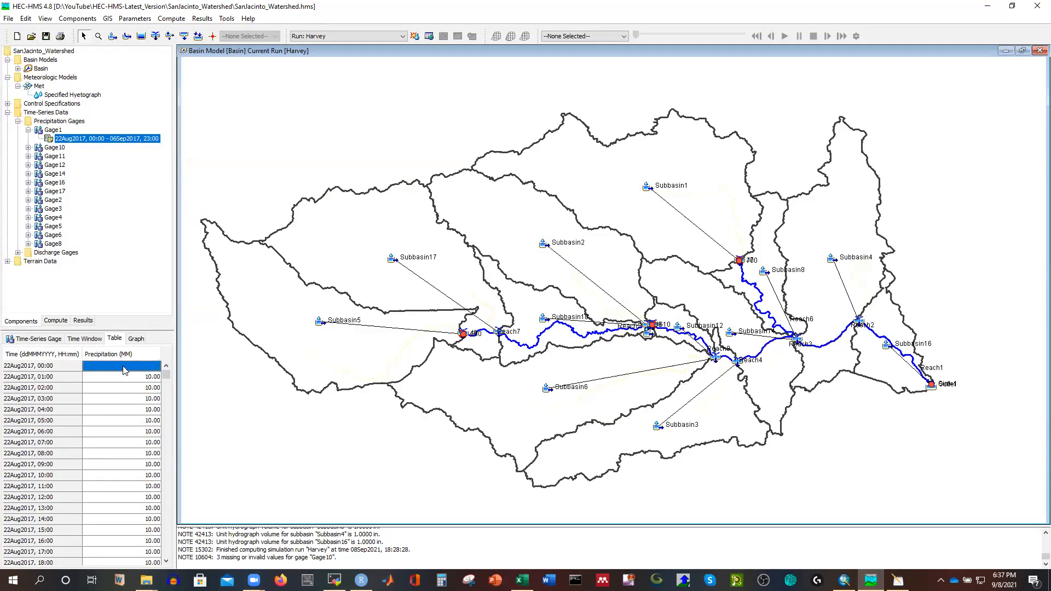
key(ctrl+a)
mouse_move(166, 374)
mouse_down()
mouse_move(163, 513)
mouse_move(166, 375)
mouse_up()
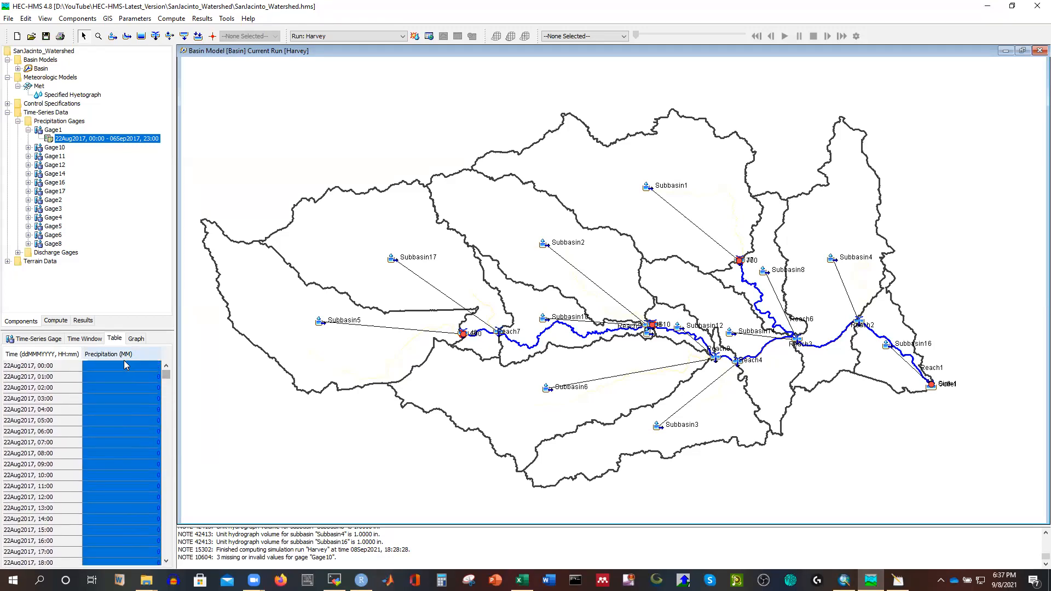
click(136, 339)
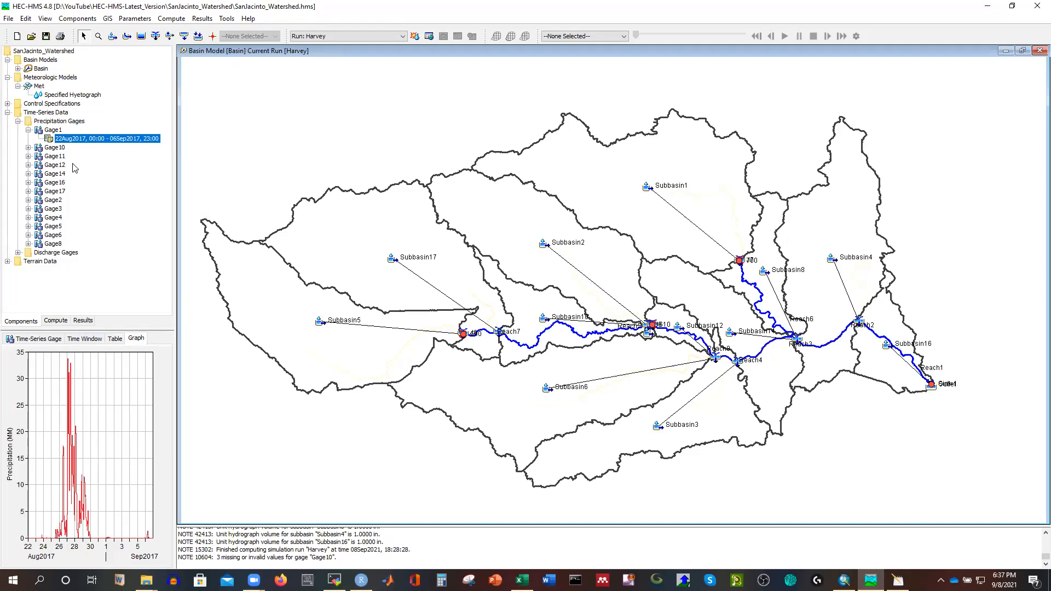
Set Gage10's precipitation time window to end on 06Sep2017 at 23:00 and show its data table
double_click(55, 148)
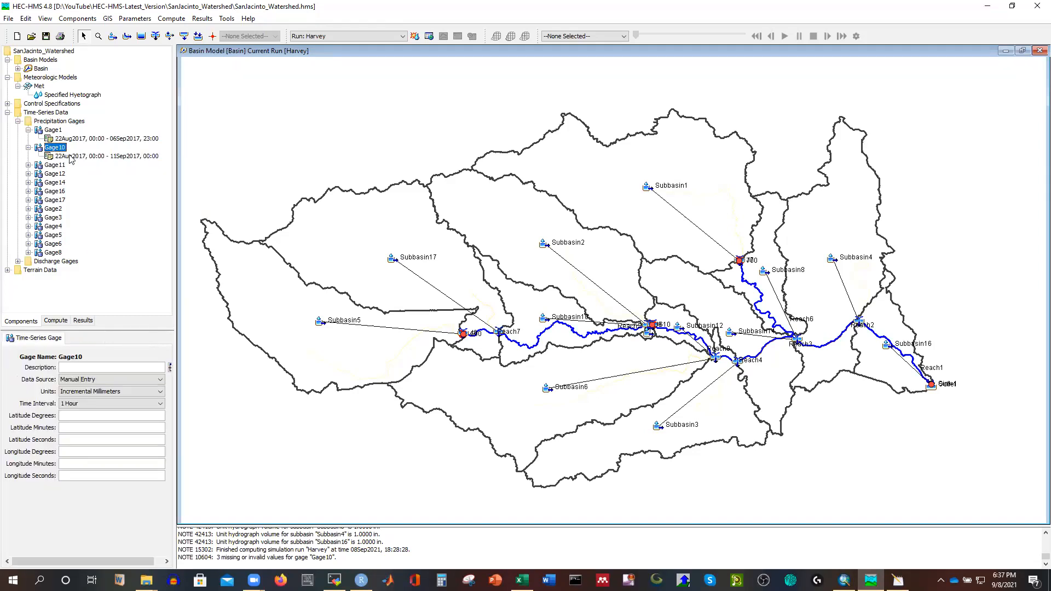
click(71, 157)
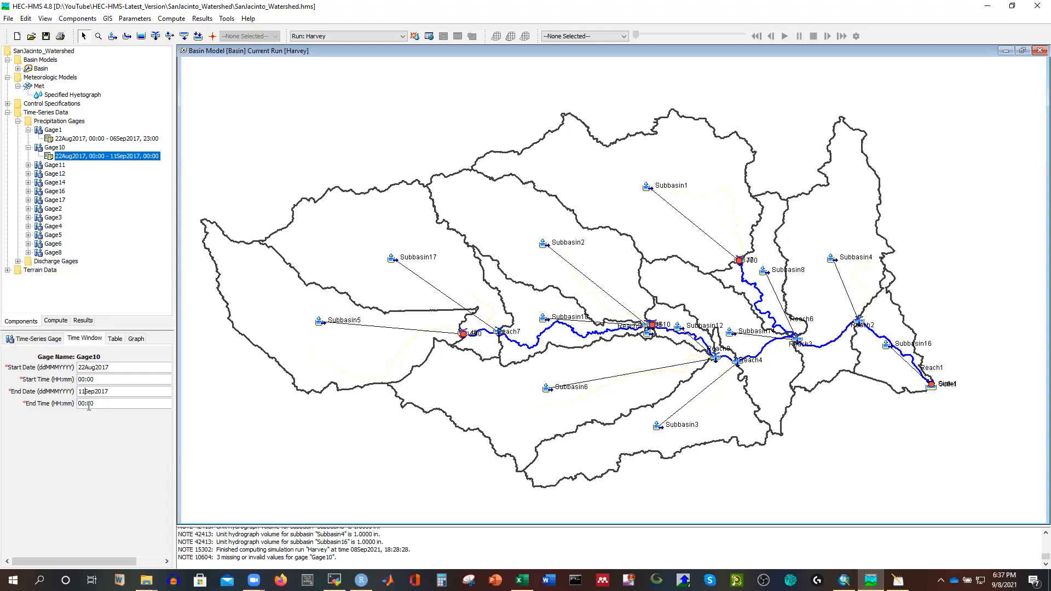
key(BackSpace)
text(06)
click(116, 339)
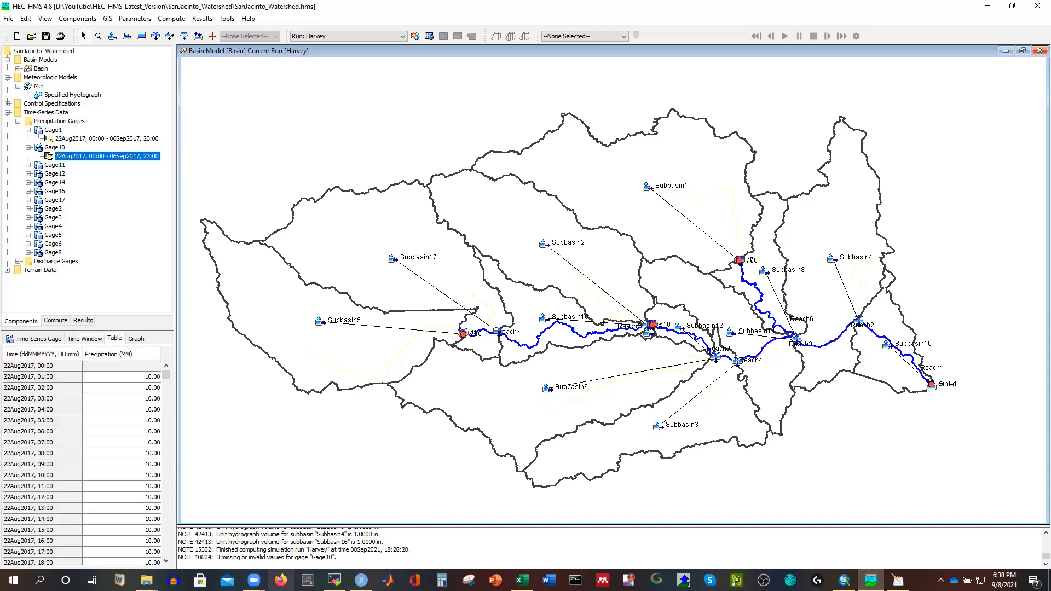
Open Subbasin10.csv from the HEC-HMS_Time_Series folder in Excel and copy all Rainfall(mm) values below the header
click(146, 580)
click(205, 526)
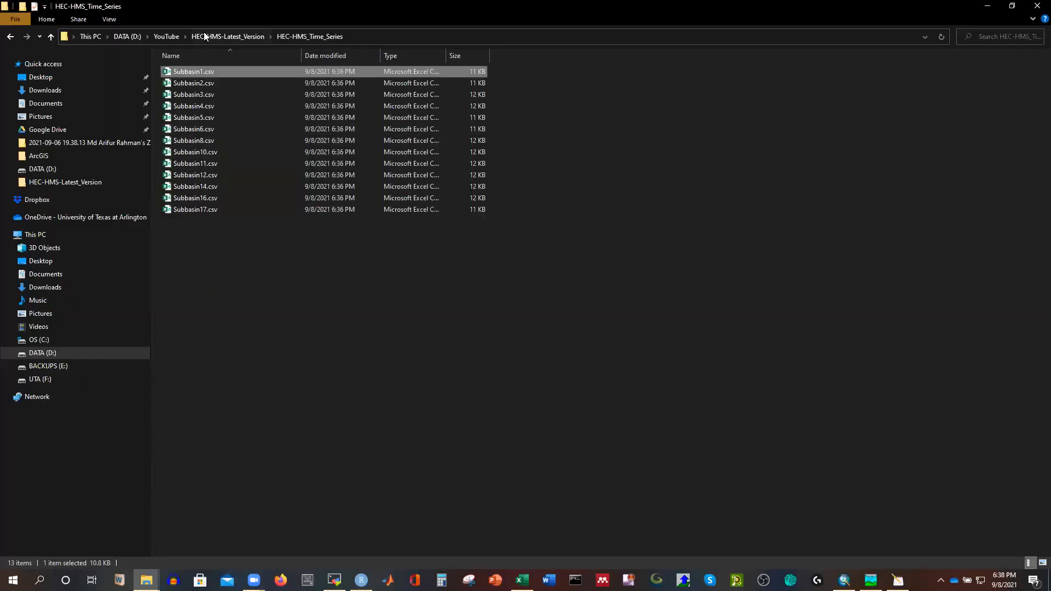
double_click(212, 154)
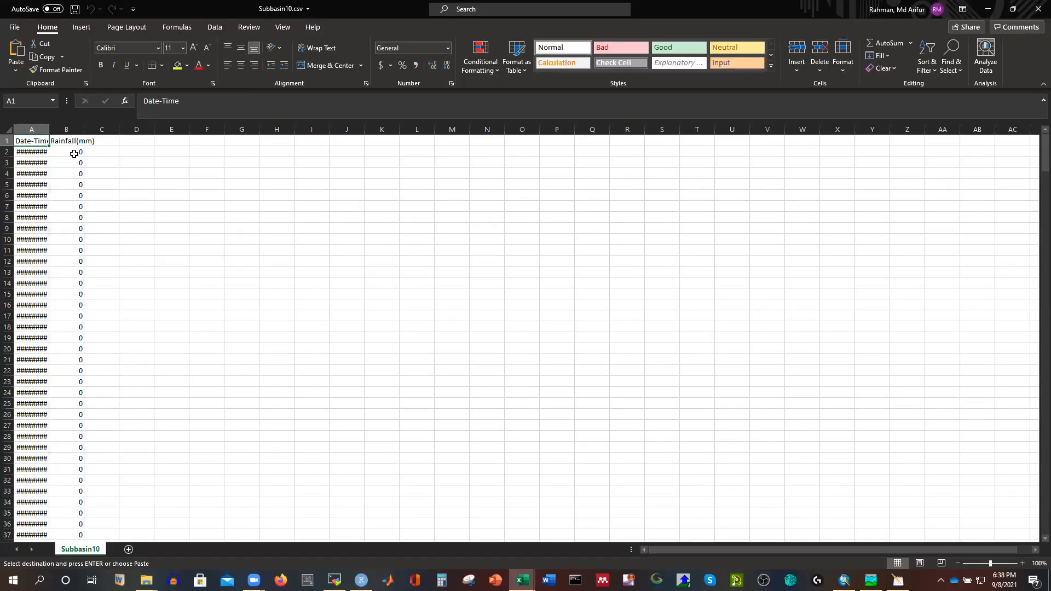
click(71, 152)
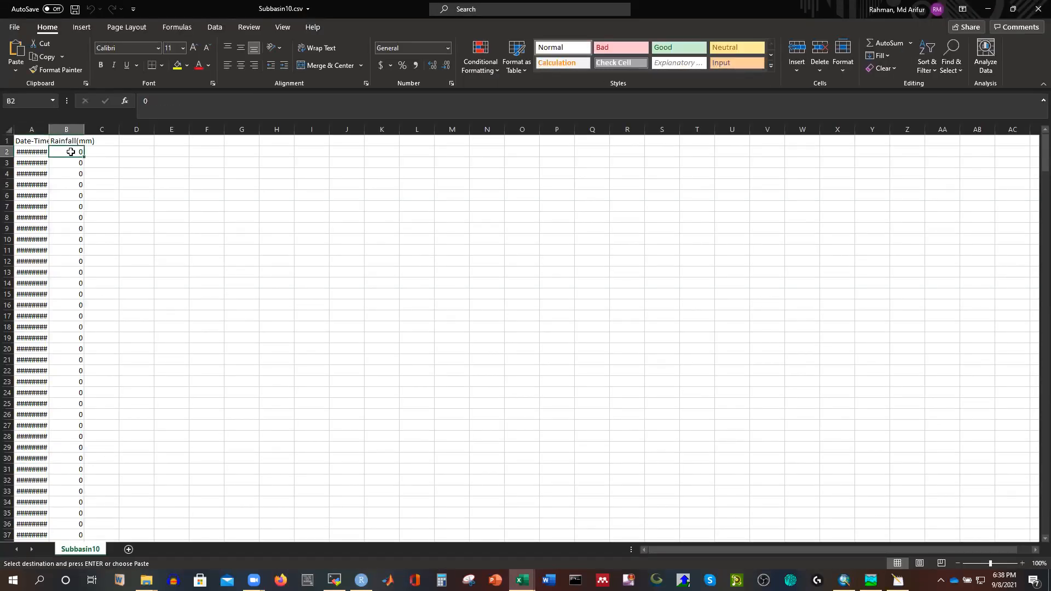
scroll(71, 151, down, 20)
key(ctrl+v)
Switch to HEC-HMS, paste the copied rainfall over Gage10's precipitation values from 22Aug2017 00:00, and view the gage's graph
click(870, 580)
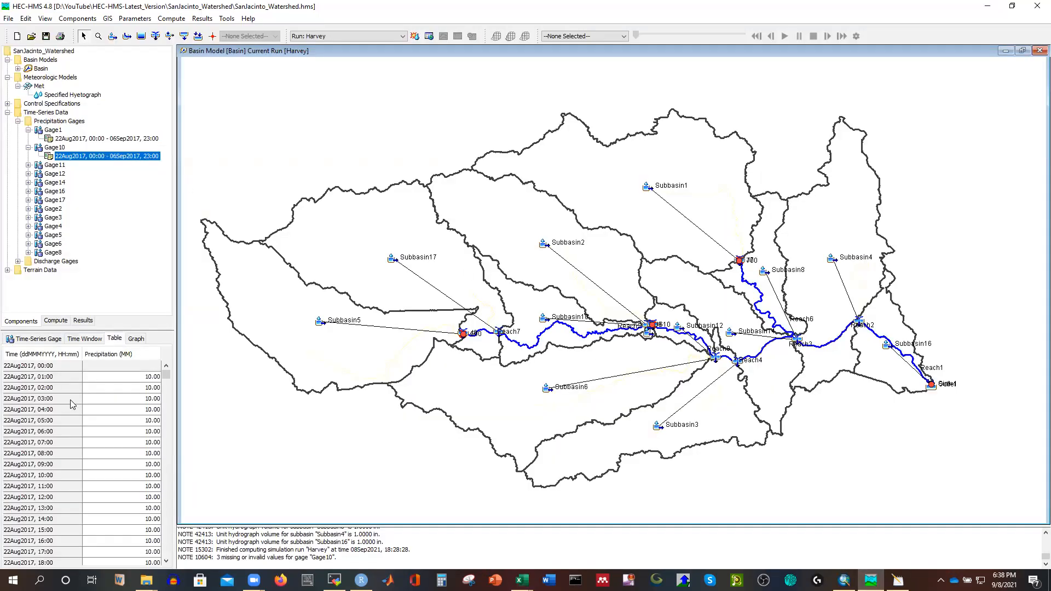
click(132, 366)
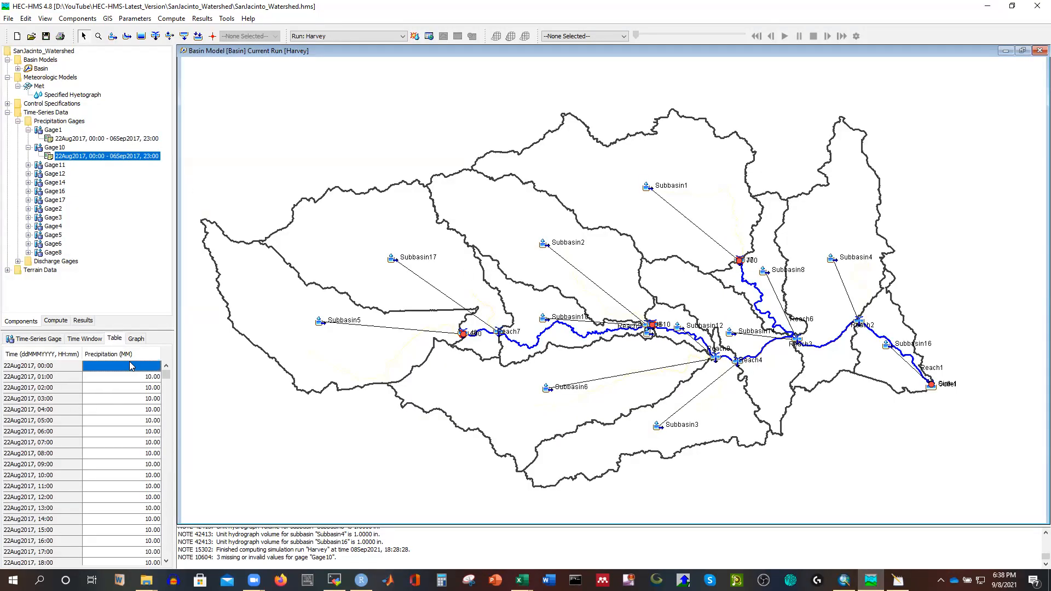
key(ctrl+v)
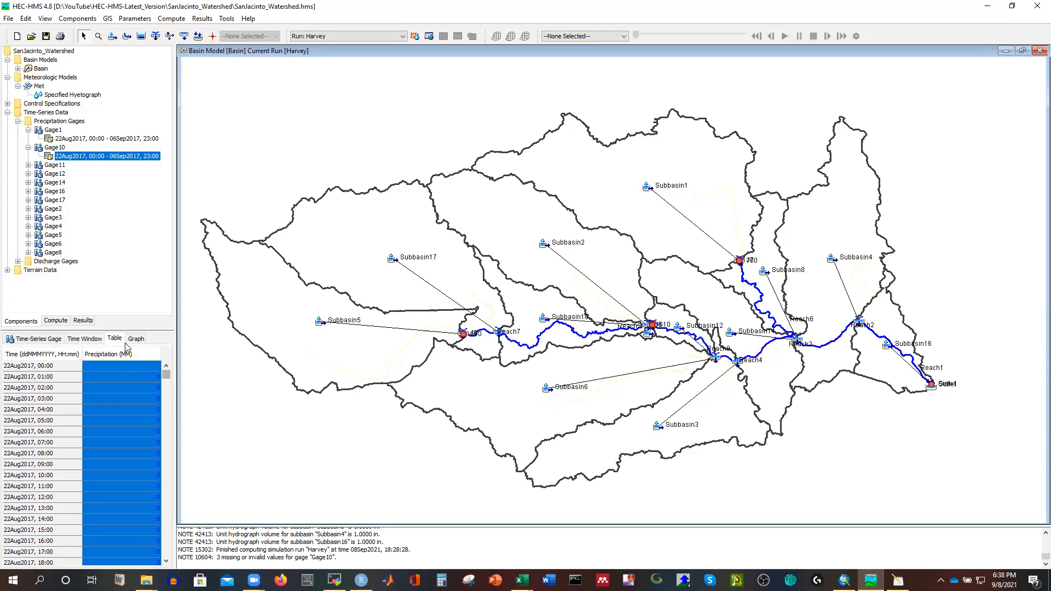
click(136, 339)
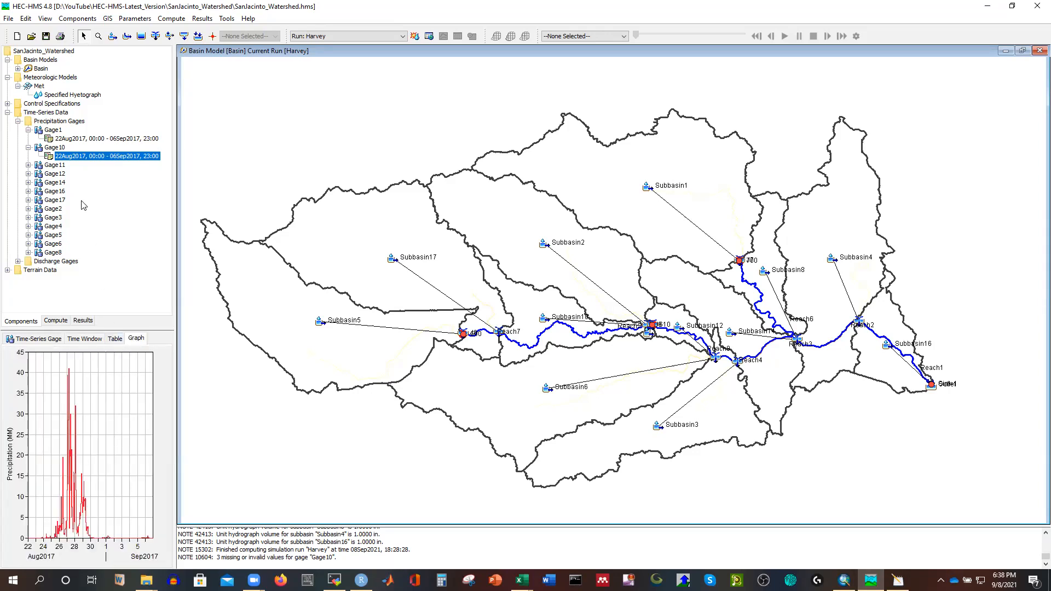
Set Gage11's precipitation time window to end on 06Sep2017 at 23:00 and show its data table
click(55, 165)
double_click(56, 166)
click(73, 174)
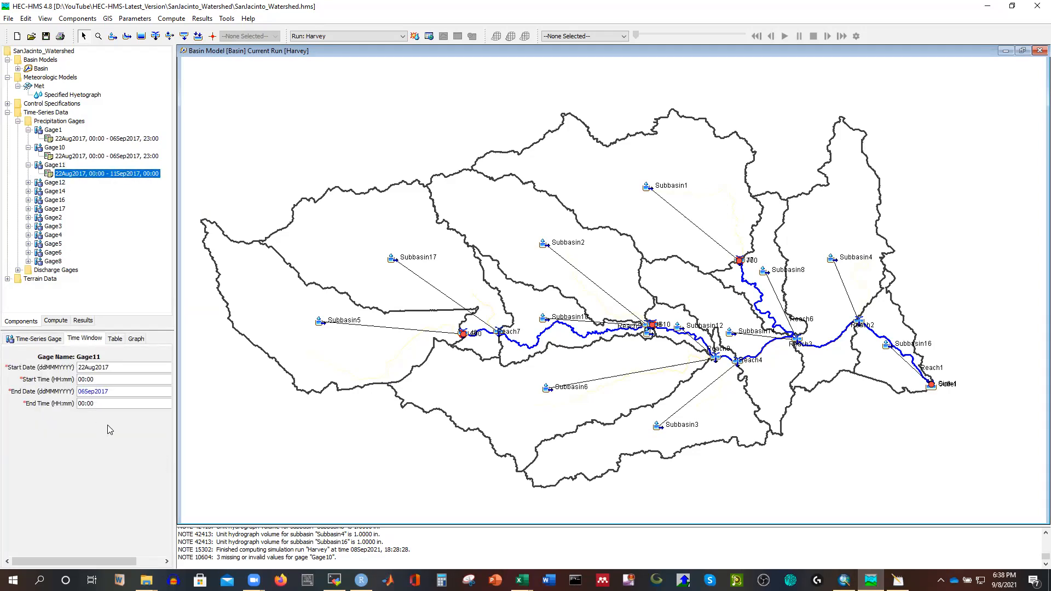
click(85, 404)
click(115, 339)
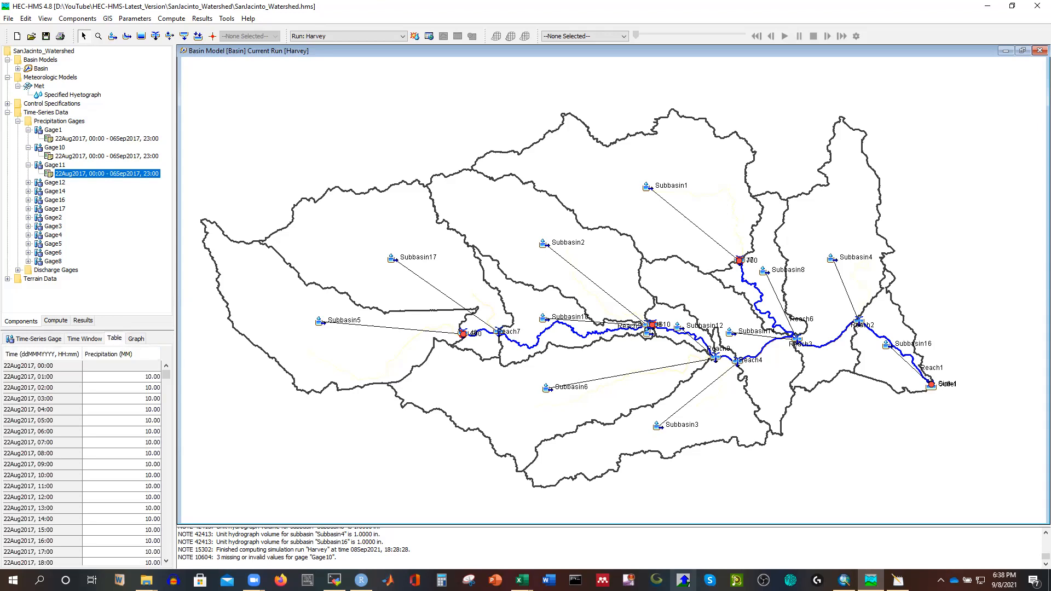
Close the Subbasin10.csv and Subbasin1.csv workbooks in Excel
click(522, 580)
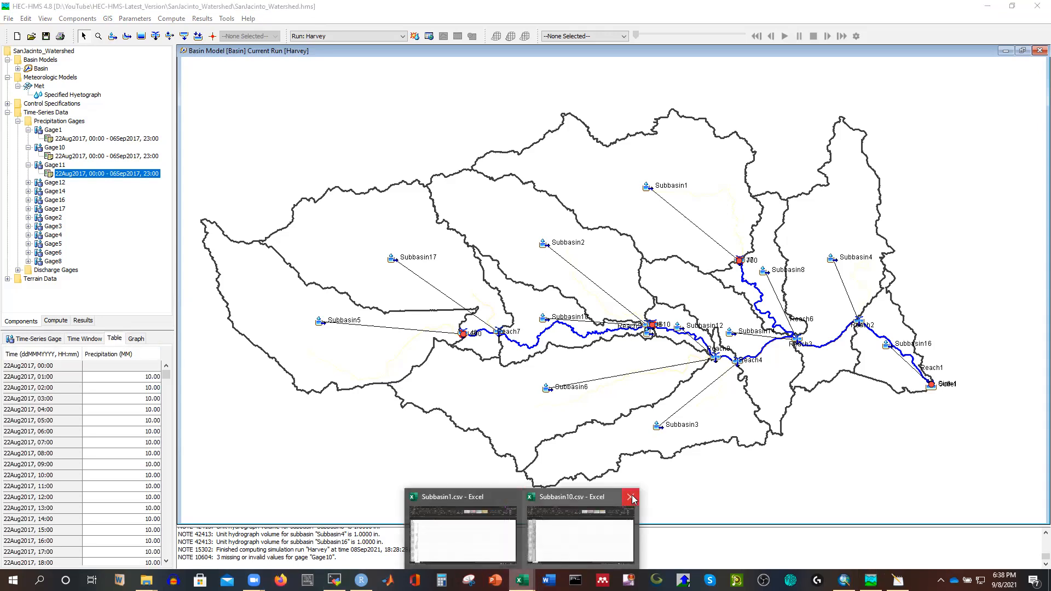
click(631, 497)
click(530, 326)
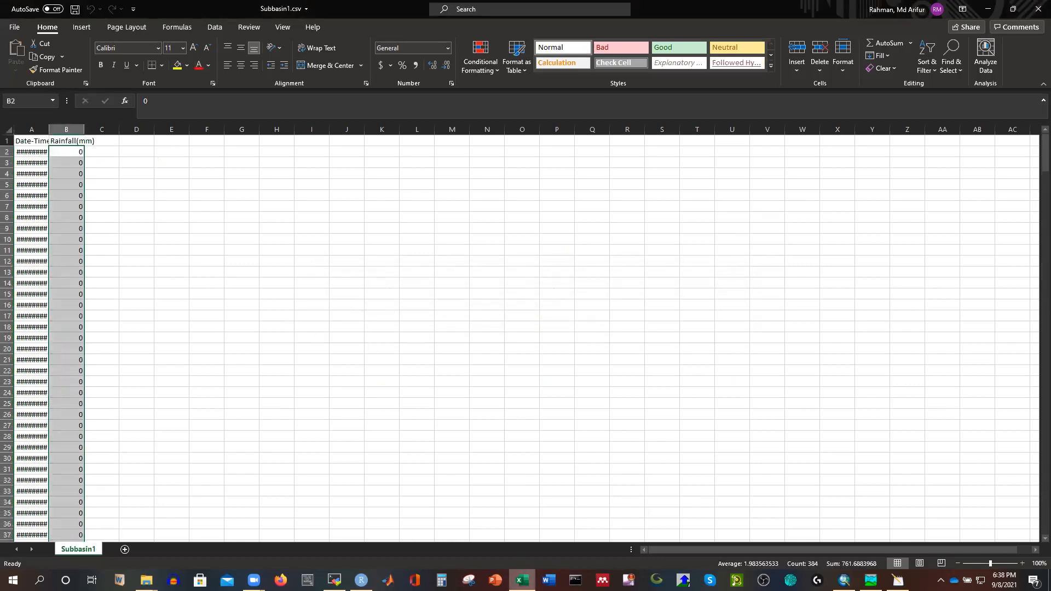
click(1038, 9)
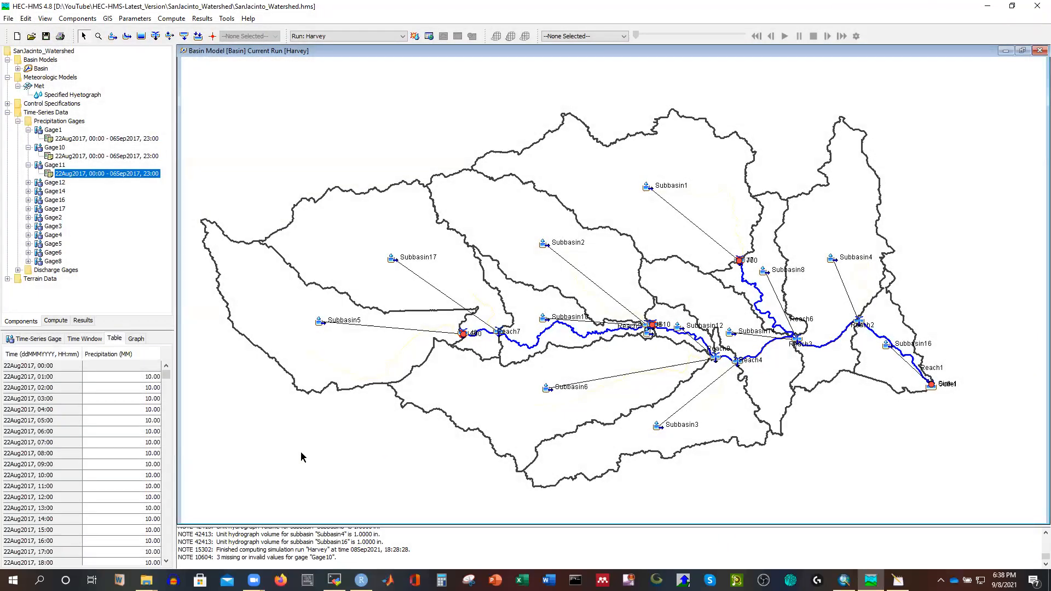
Open Subbasin11.csv from the HEC-HMS_Time_Series folder in Excel and copy all Rainfall(mm) values below the header
mouse_move(146, 581)
click(196, 536)
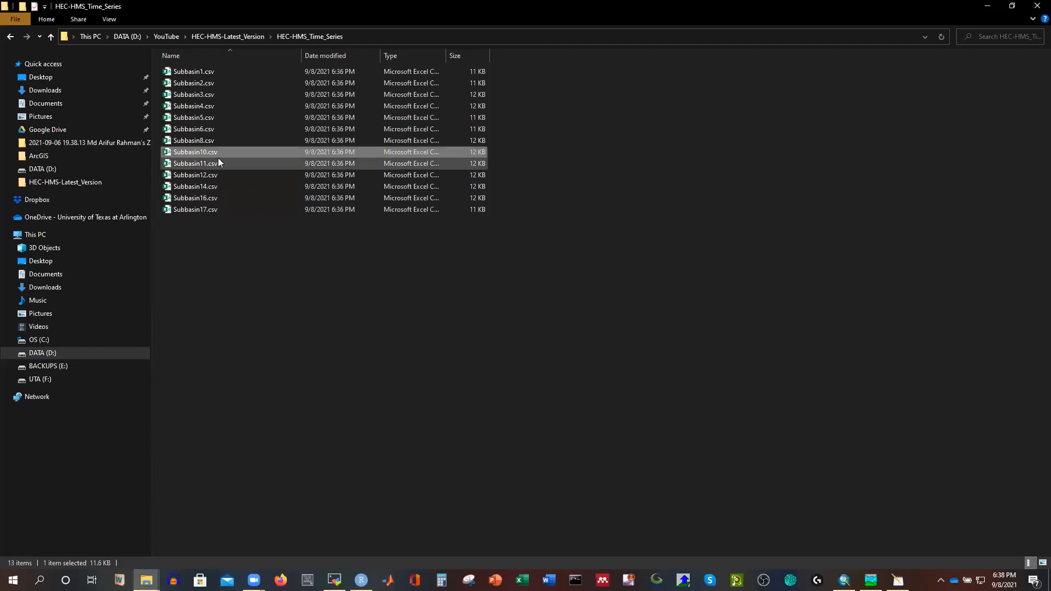
double_click(202, 163)
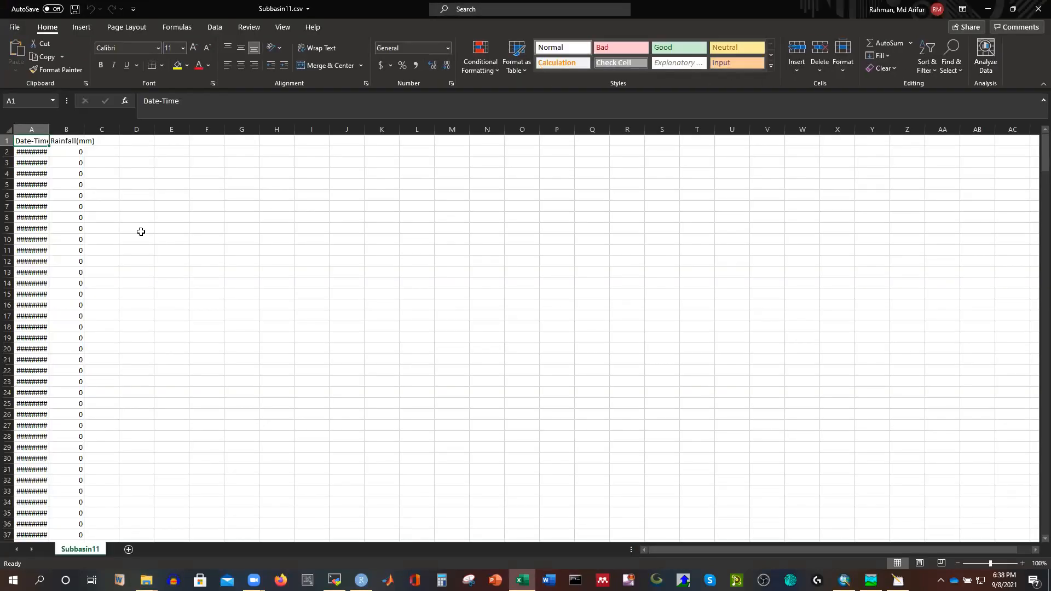
click(73, 153)
key(ctrl+shift+Down)
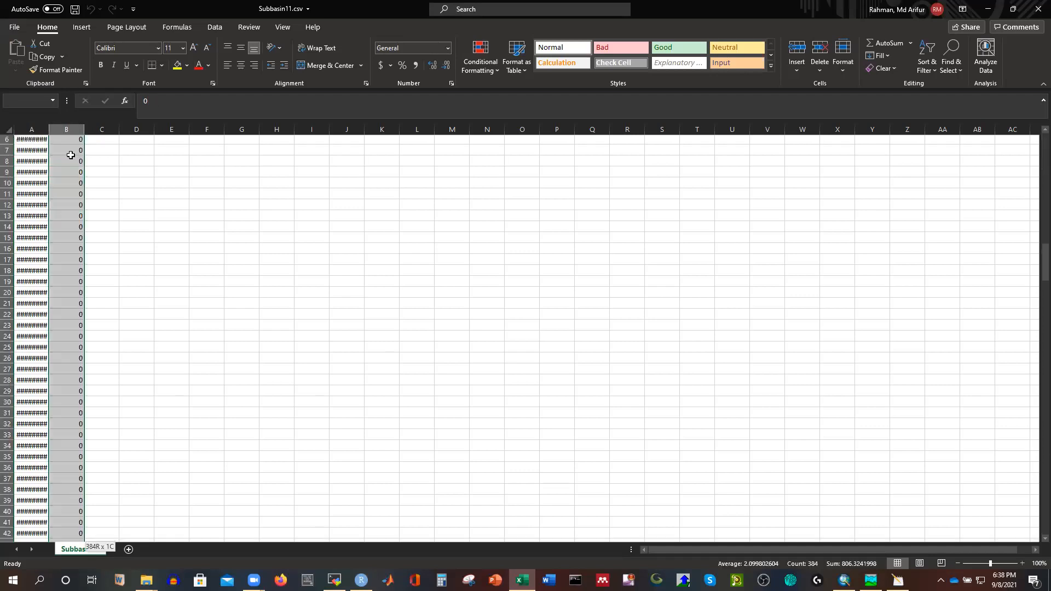
key(ctrl+c)
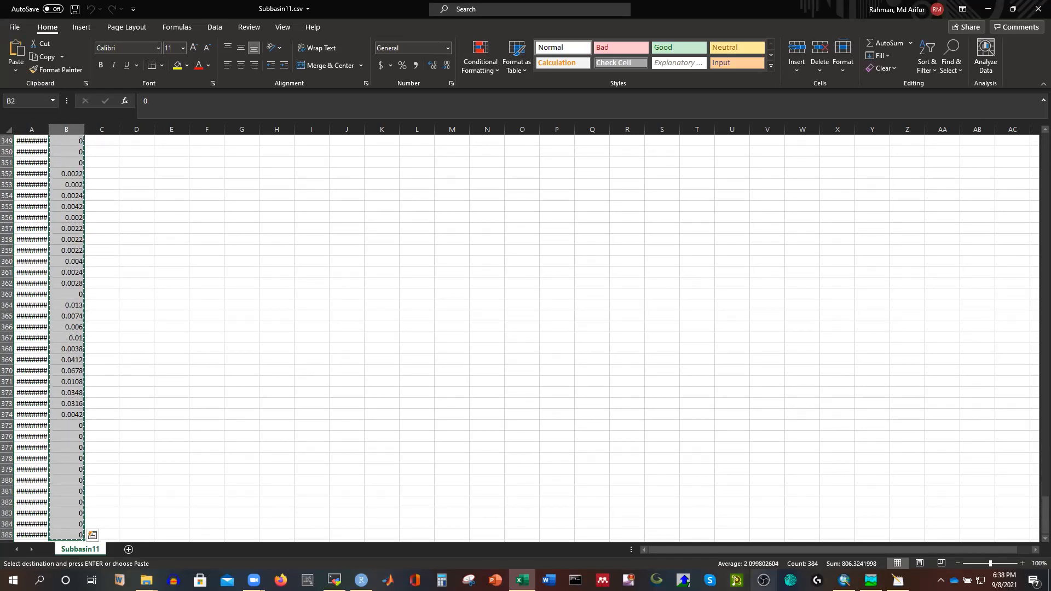
Switch to HEC-HMS, paste the copied rainfall over Gage11's precipitation values from 22Aug2017 00:00, and view the gage's graph
click(871, 580)
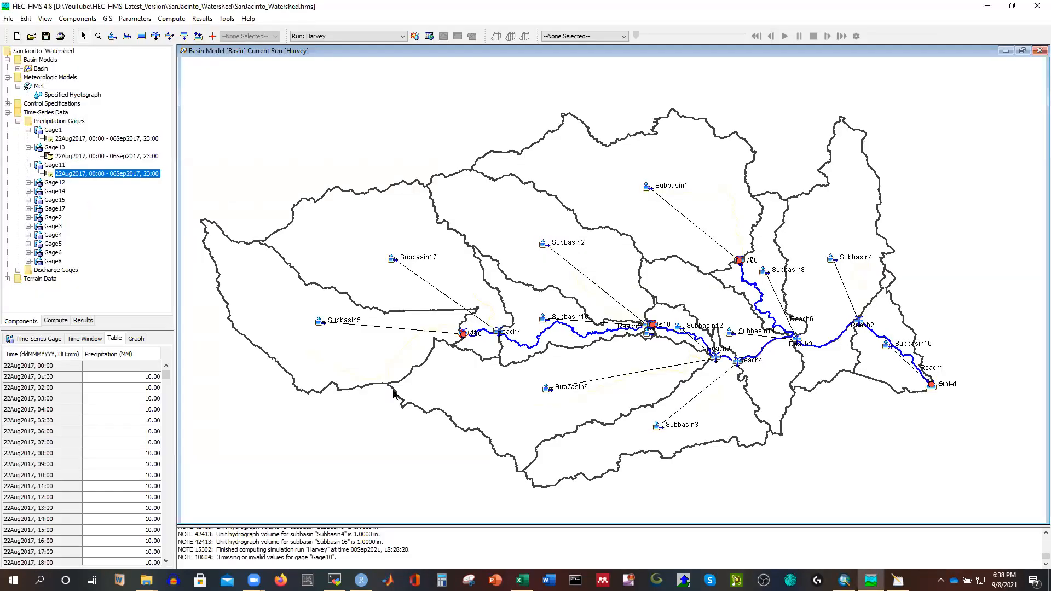
click(128, 366)
key(ctrl+v)
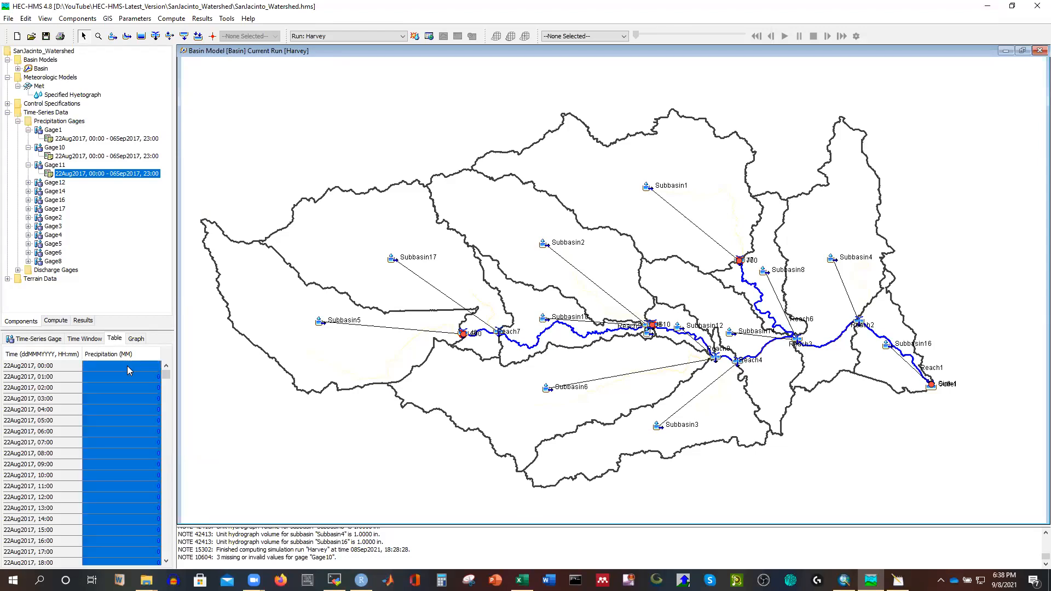
click(134, 339)
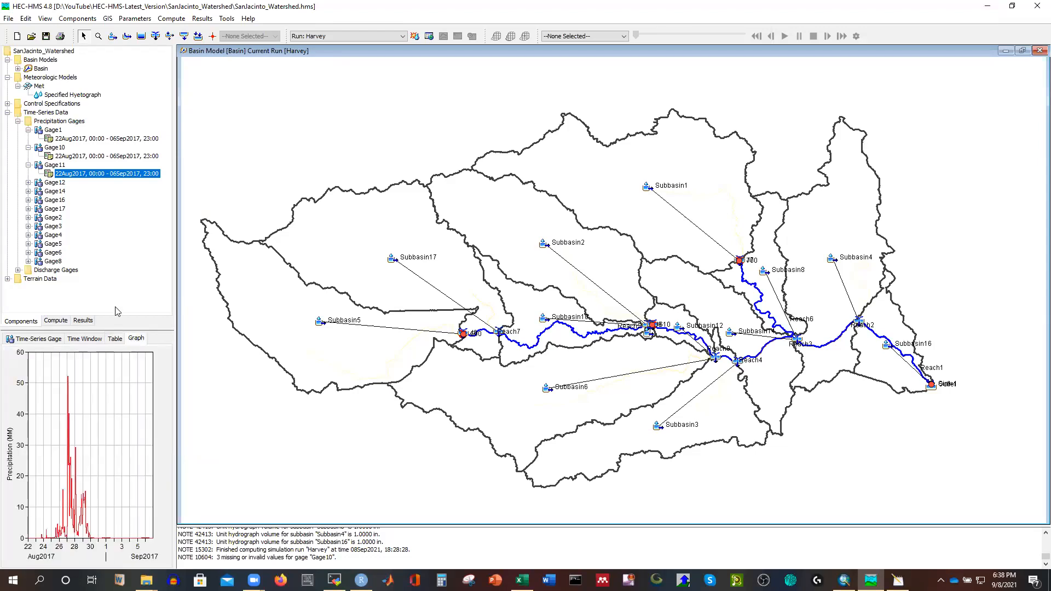
Set Gage12's precipitation time window to end on 06Sep2017 at 23:00 and show its data table
double_click(64, 183)
click(70, 191)
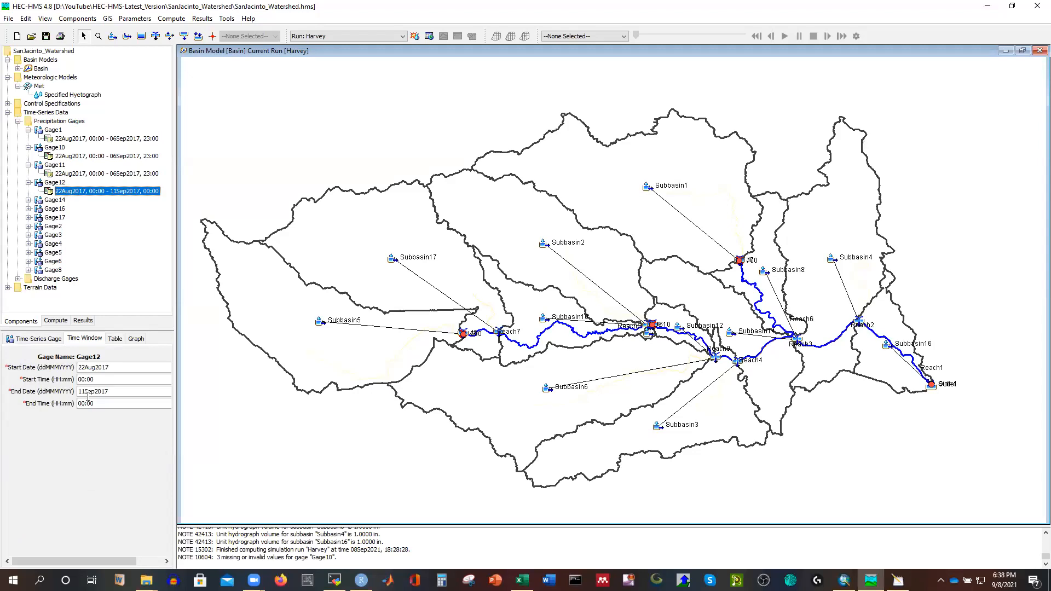
key(Delete)
key(Delete)
text(23)
click(115, 339)
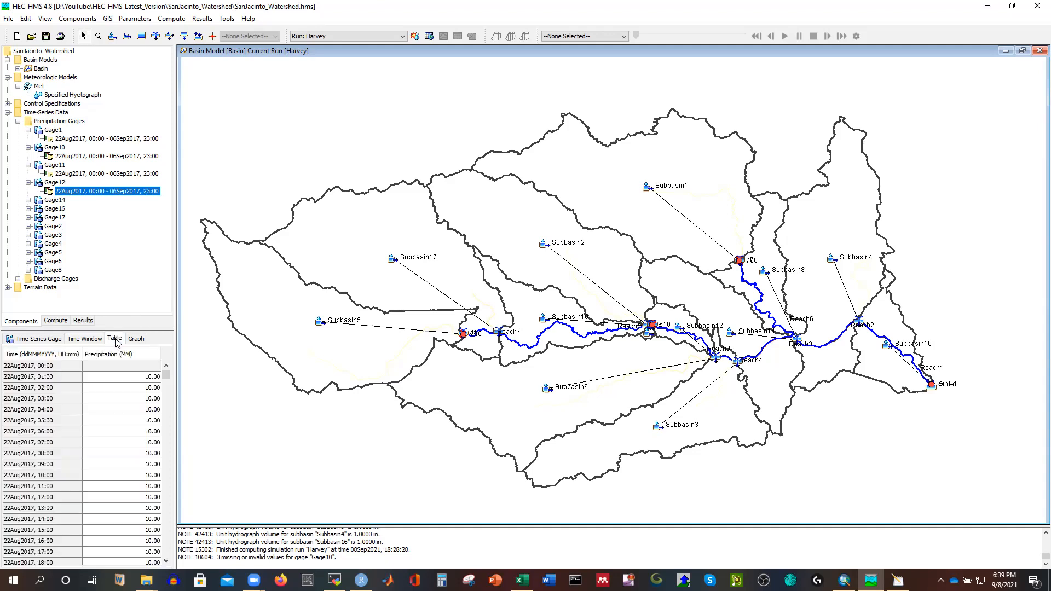
Open Subbasin12.csv from the HEC-HMS_Time_Series folder in Excel and copy all Rainfall(mm) values below the header
mouse_move(146, 581)
click(205, 533)
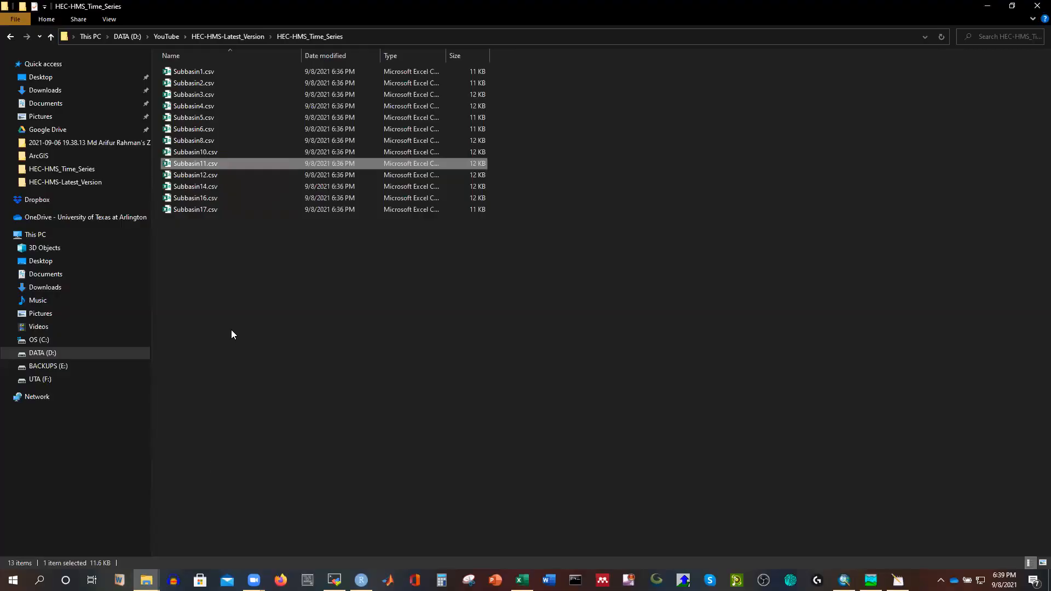
double_click(208, 175)
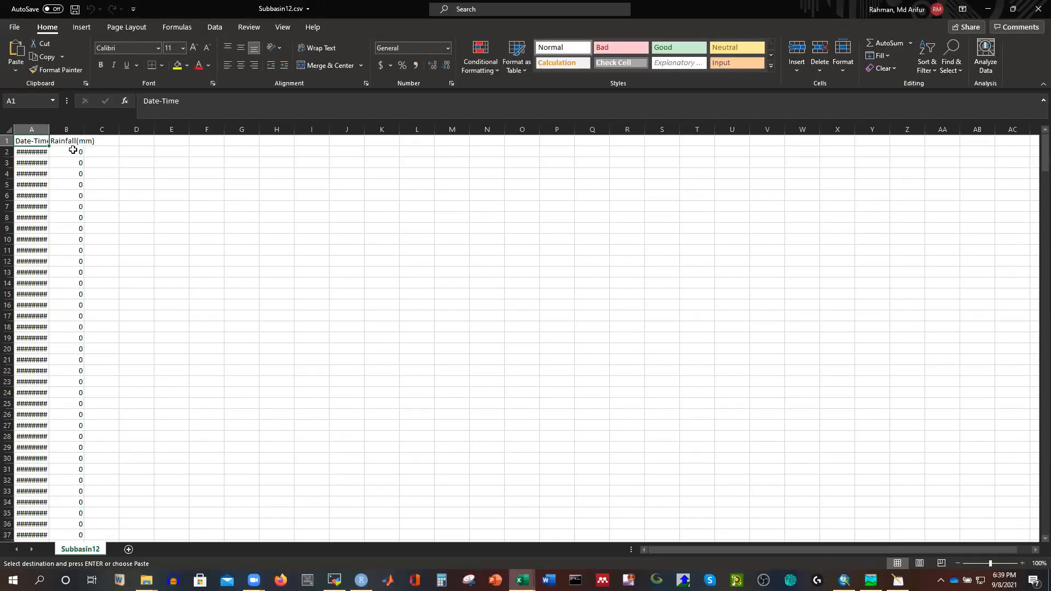
click(72, 151)
key(ctrl+v)
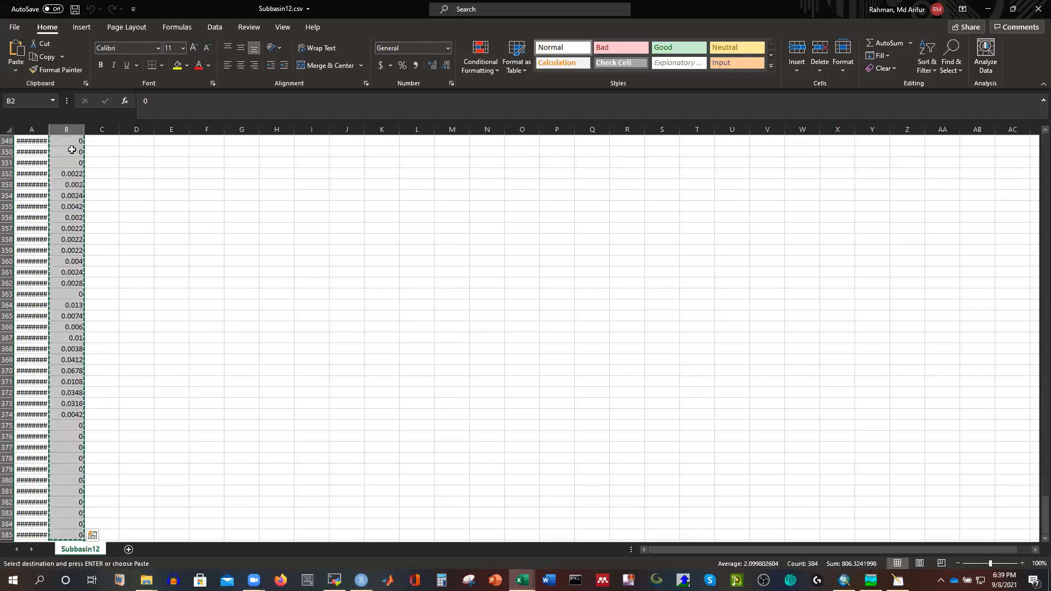
Switch to HEC-HMS, paste the copied rainfall over Gage12's precipitation values from 22Aug2017 00:00, and view the gage's graph
key(alt+Tab)
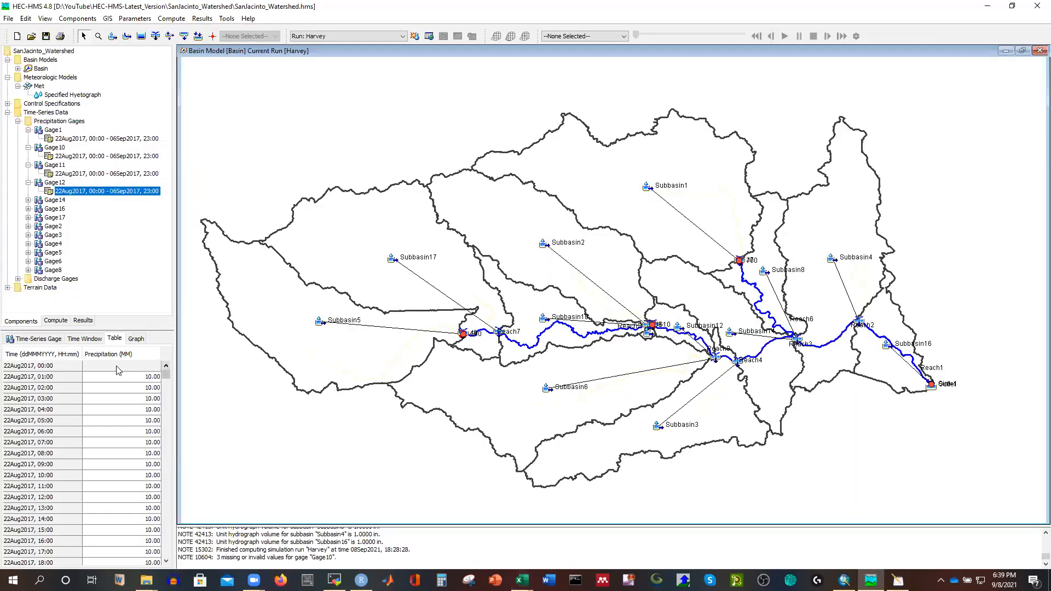
click(116, 367)
key(ctrl+v)
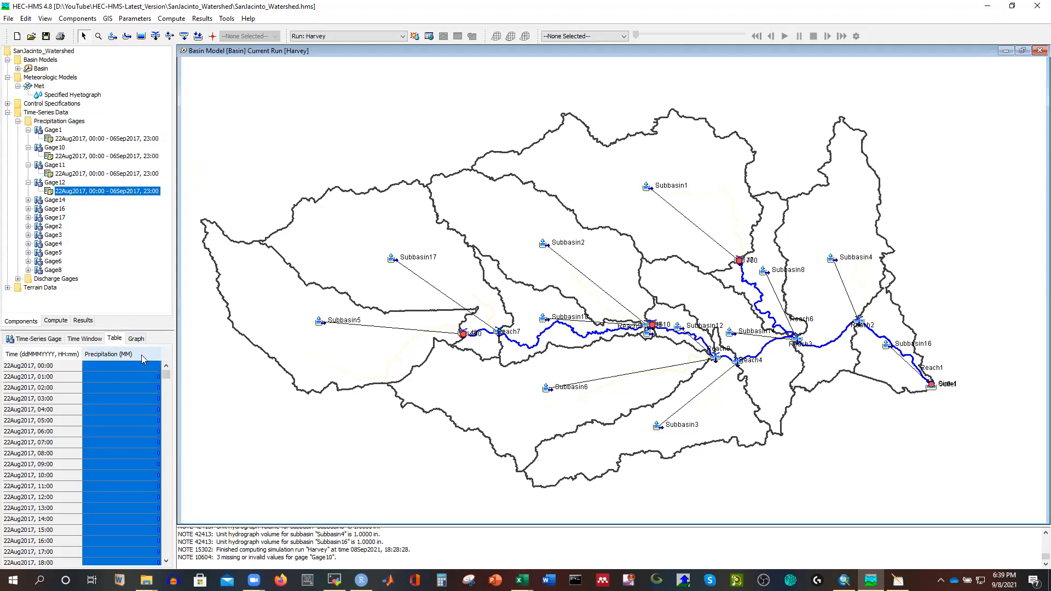
click(135, 338)
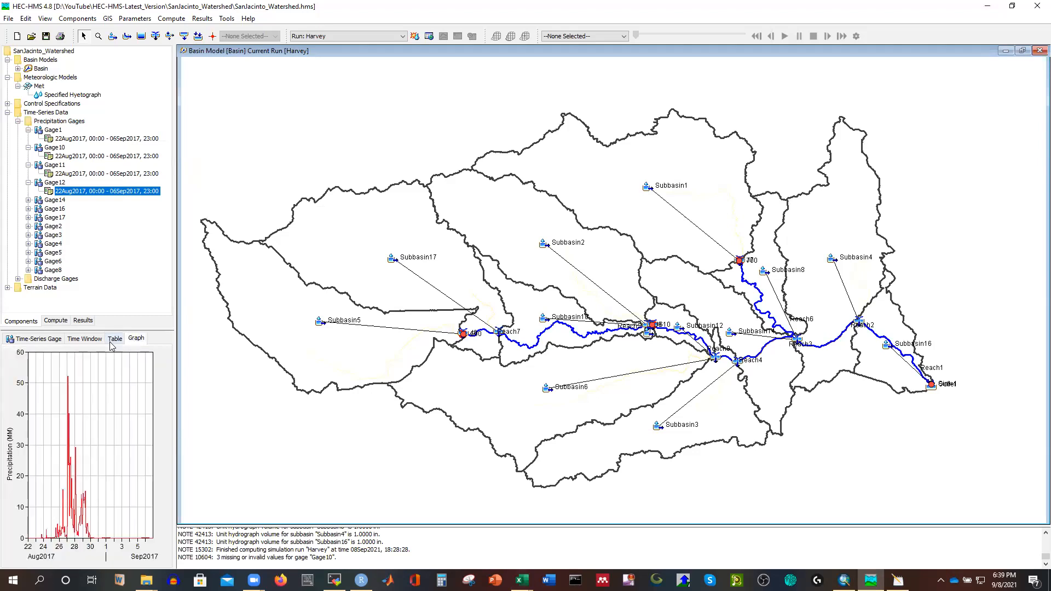
Set Gage14's precipitation time window to end on 06Sep2017 at 23:00 and show its data table
double_click(61, 201)
click(74, 209)
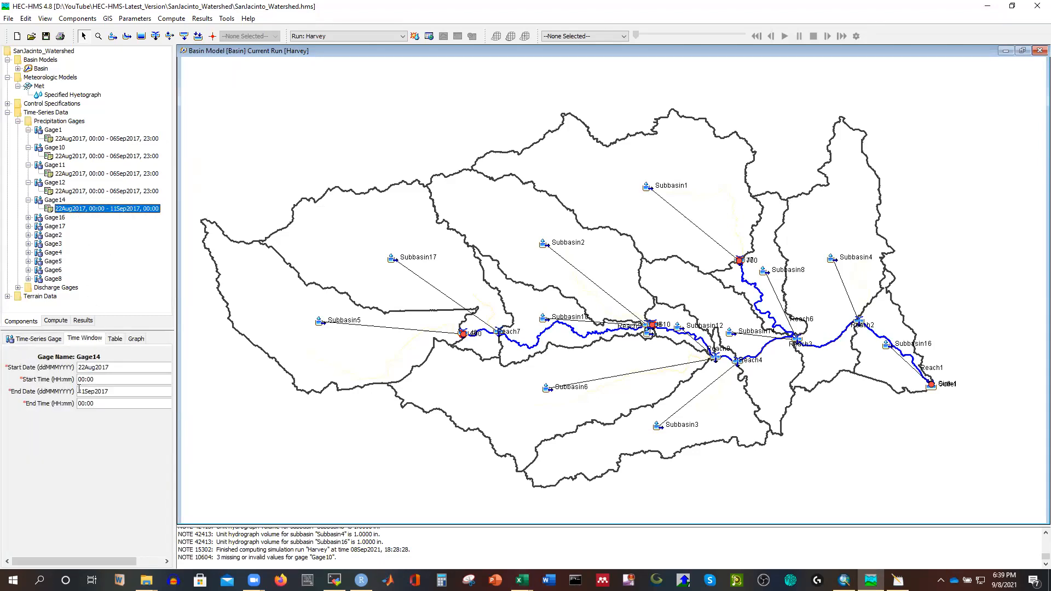
key(BackSpace)
click(115, 339)
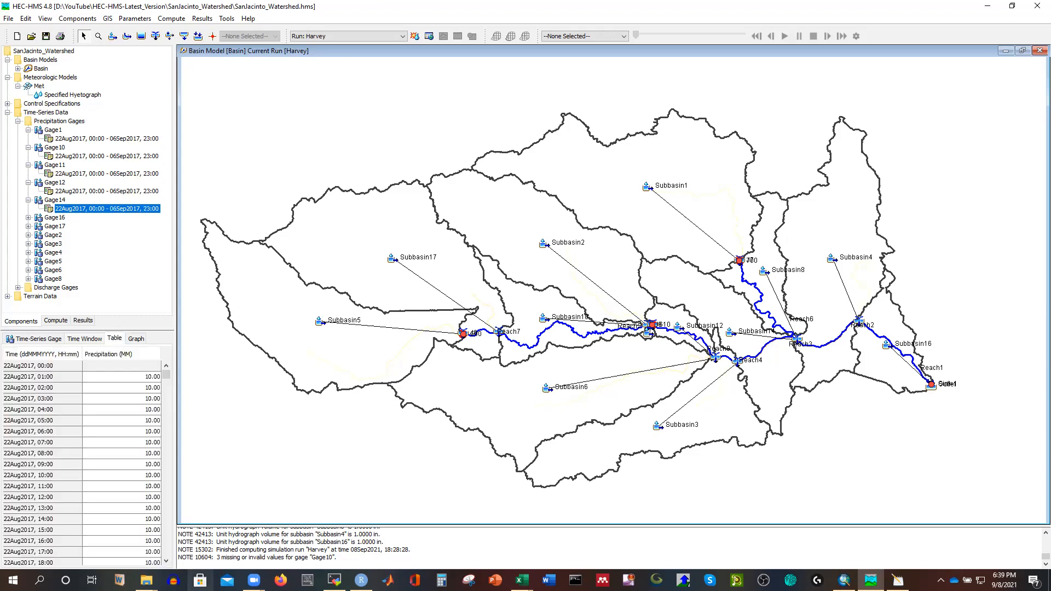
Open Subbasin14.csv from the HEC-HMS_Time_Series folder in Excel and copy all Rainfall(mm) values below the header
mouse_move(146, 581)
click(214, 523)
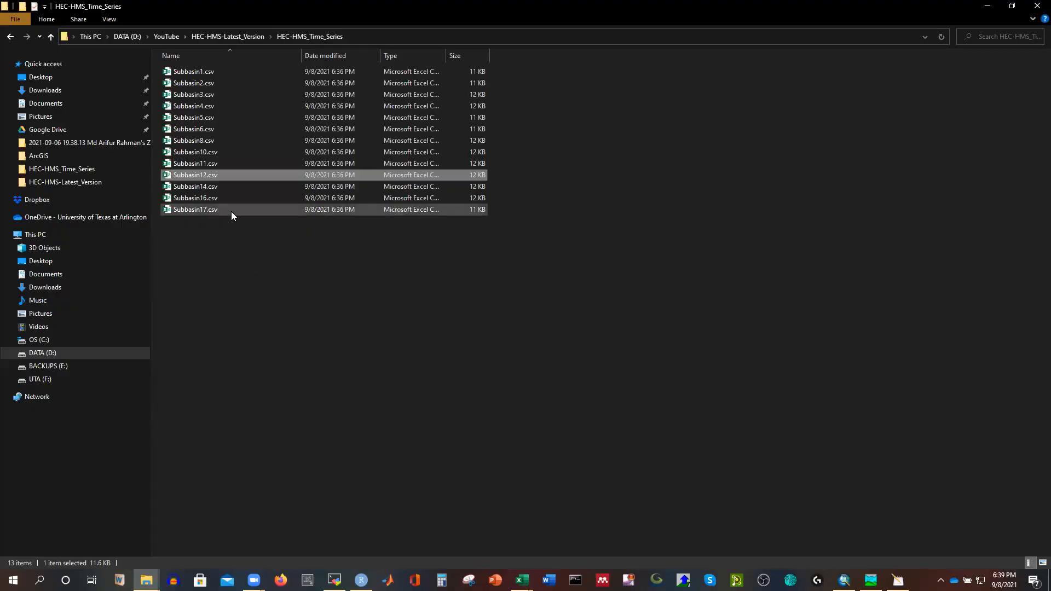
click(209, 188)
key(alt+Tab)
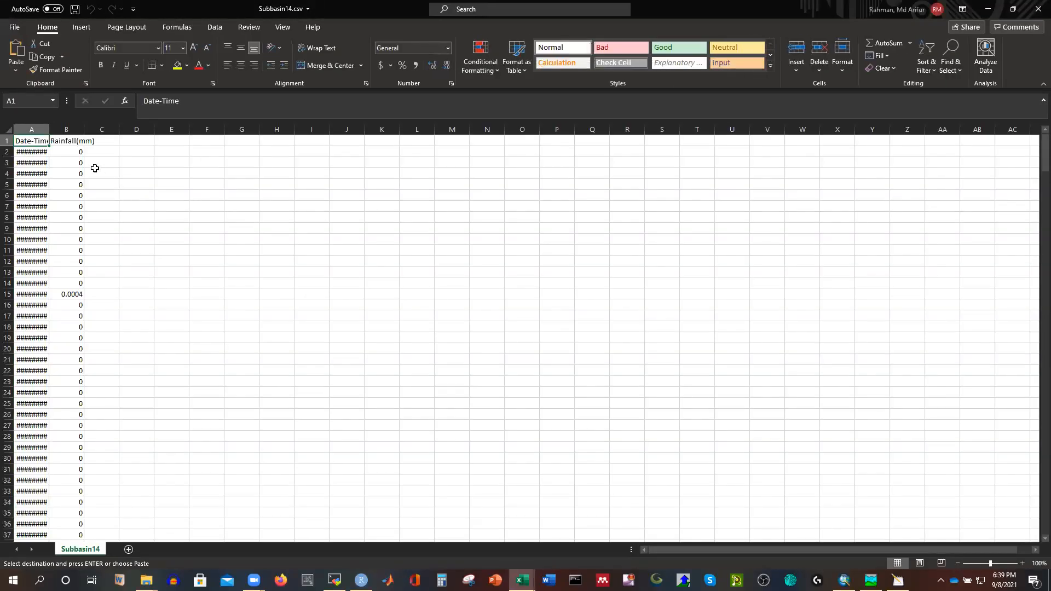
click(69, 151)
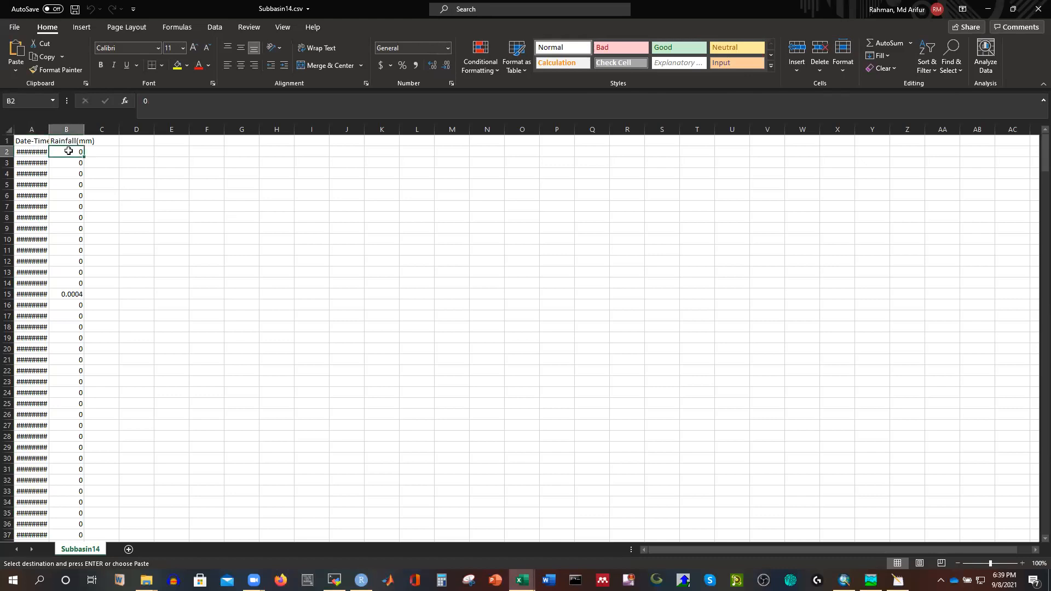
key(ctrl+shift+Down)
key(ctrl+c)
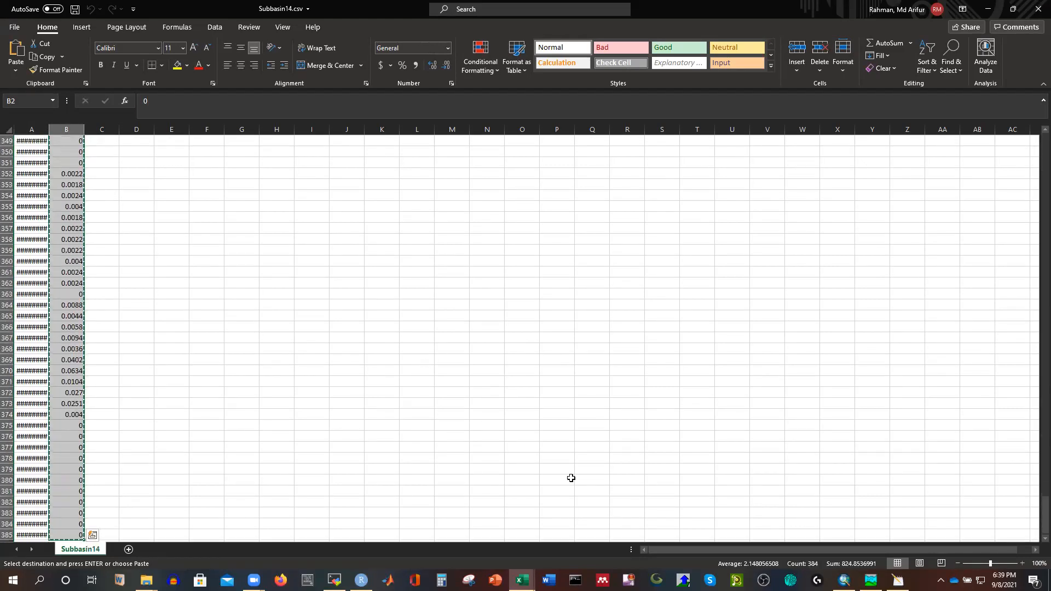
Switch to HEC-HMS, paste the copied rainfall over Gage14's precipitation values from 22Aug2017 00:00, and view the gage's graph
click(870, 581)
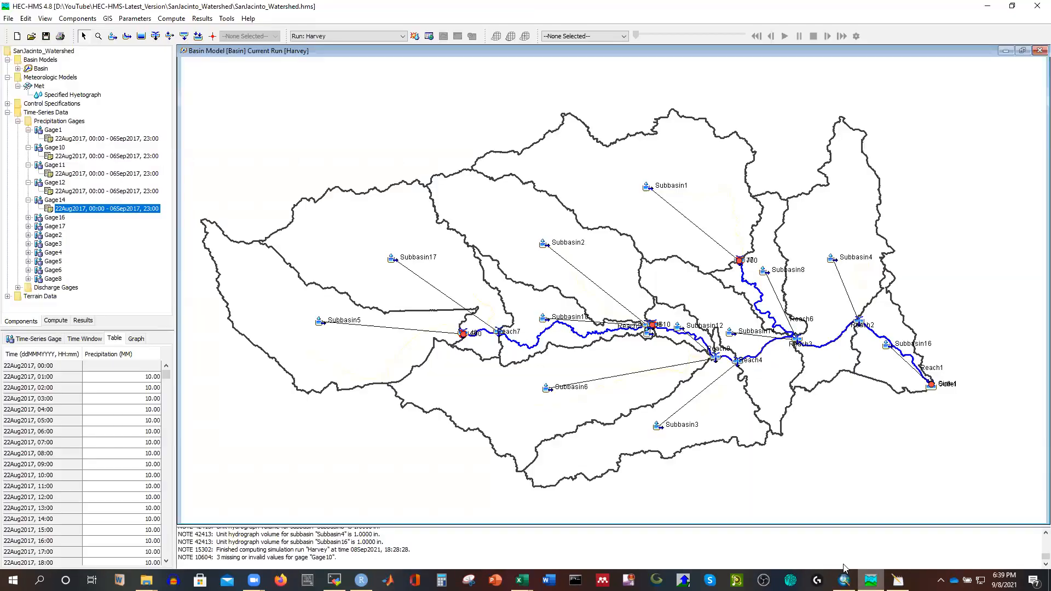
click(126, 367)
key(ctrl+v)
click(136, 338)
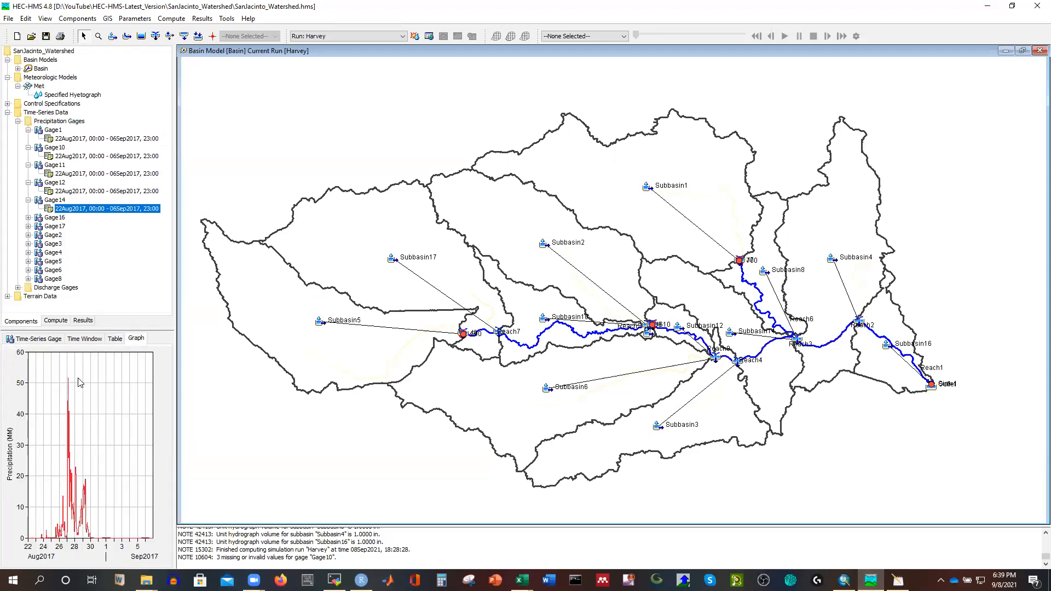
Set Gage16's precipitation time window to end on 06Sep2017 at 23:00 and show its data table
click(61, 218)
click(63, 221)
click(70, 226)
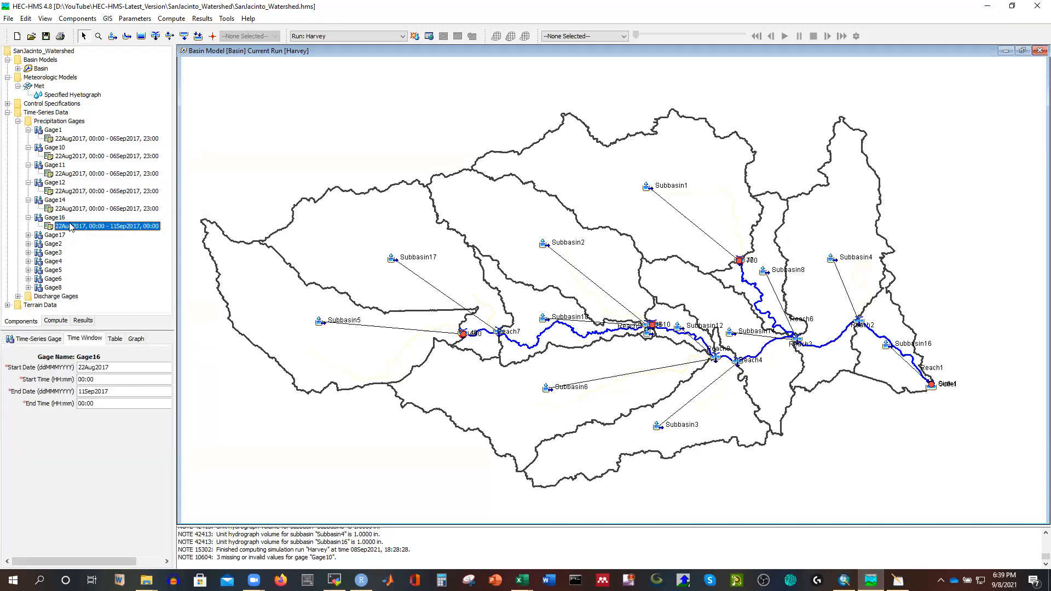
key(BackSpace)
key(BackSpace)
text(06)
click(115, 339)
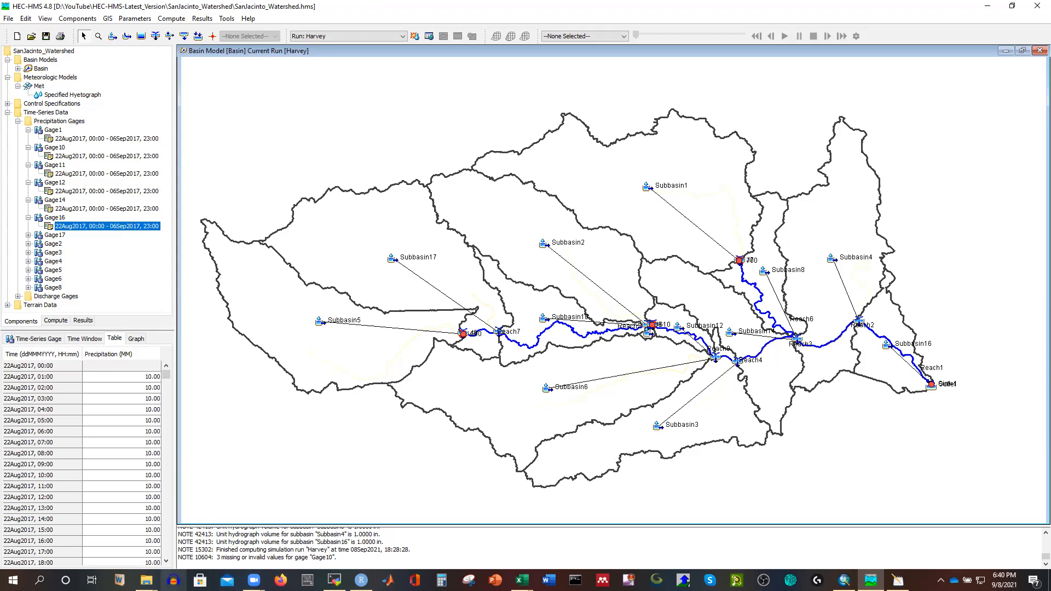
Open Subbasin16.csv from the HEC-HMS_Time_Series folder in Excel and copy all Rainfall(mm) values below the header
mouse_move(147, 579)
click(208, 528)
double_click(212, 199)
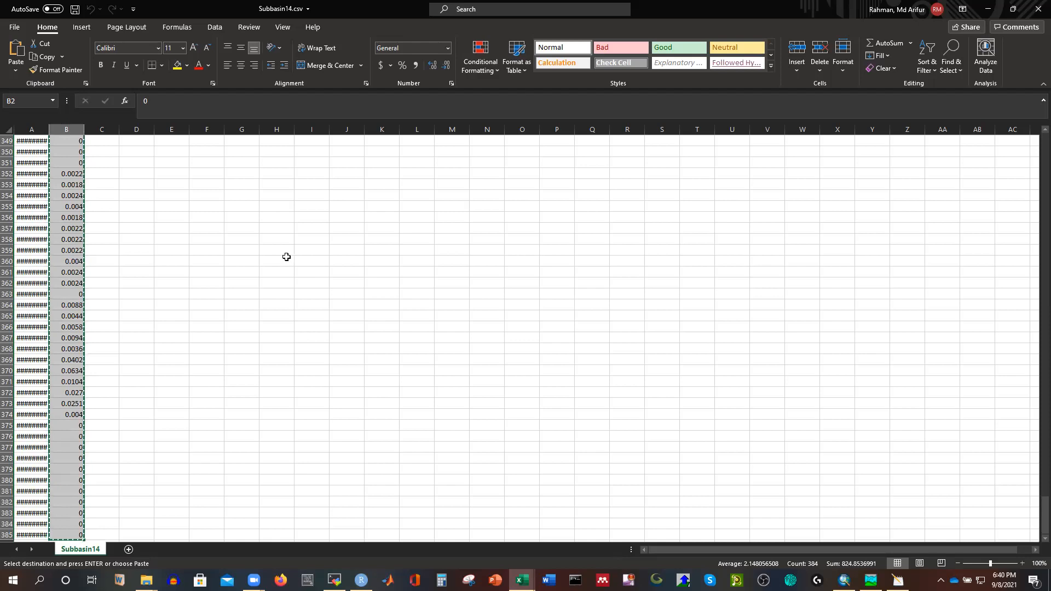
click(73, 153)
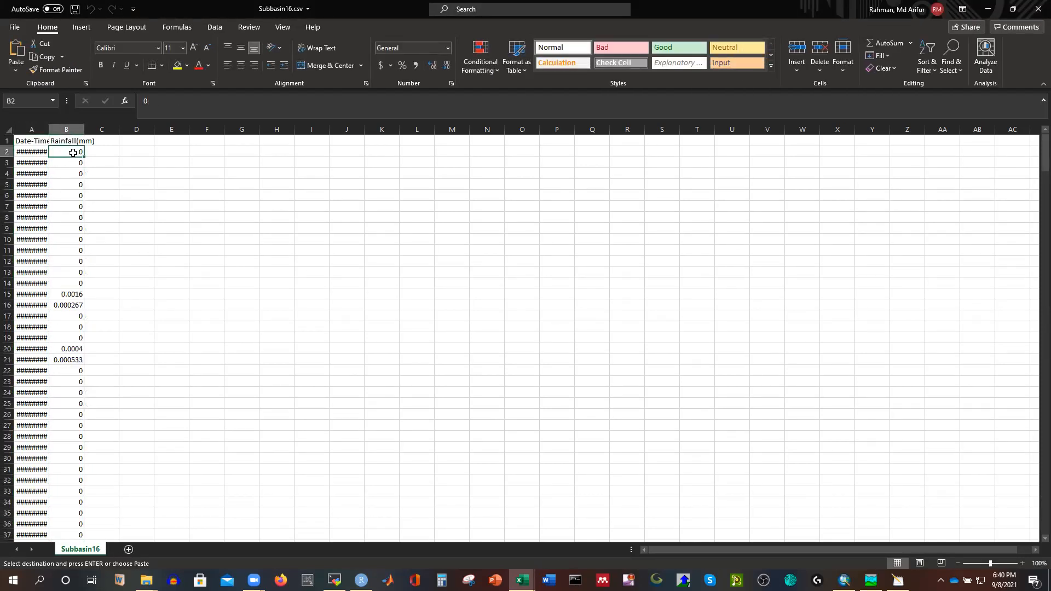
key(ctrl+shift+Down)
key(ctrl+c)
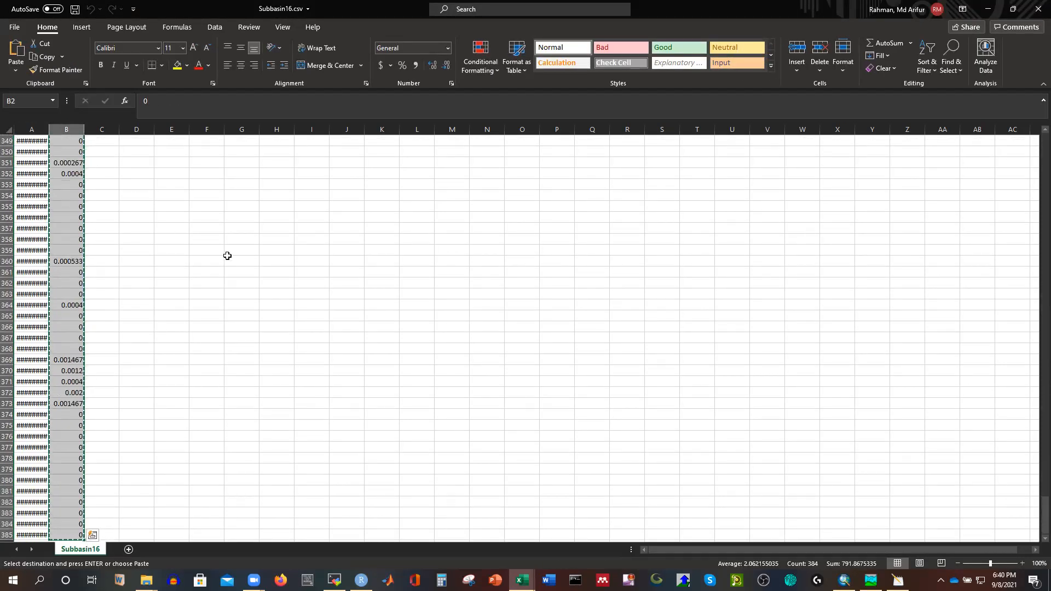
Switch to HEC-HMS, paste the copied rainfall over Gage16's precipitation values from 22Aug2017 00:00, and view the gage's graph
click(870, 581)
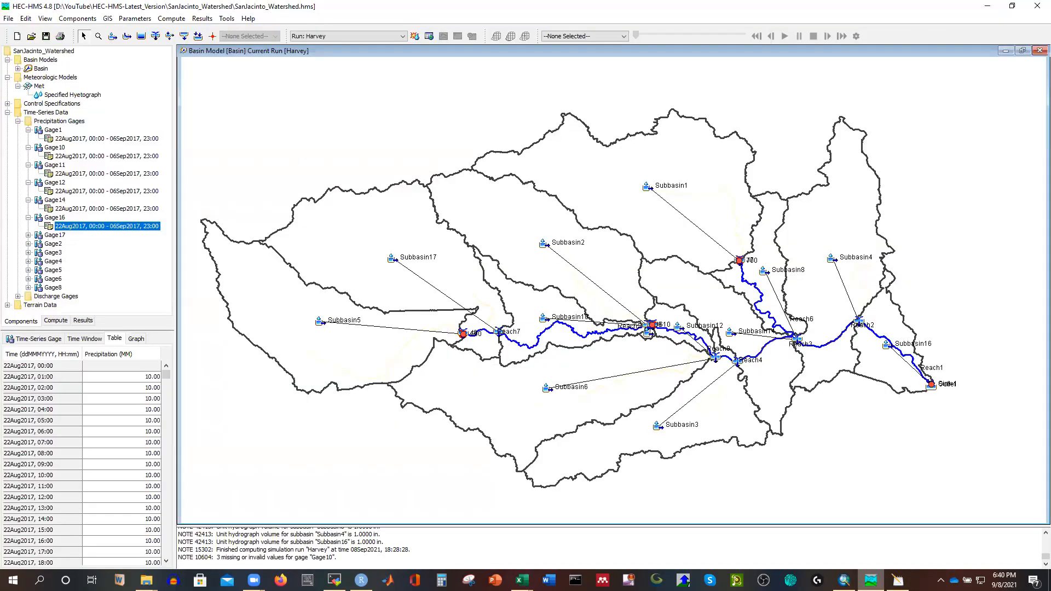
click(124, 367)
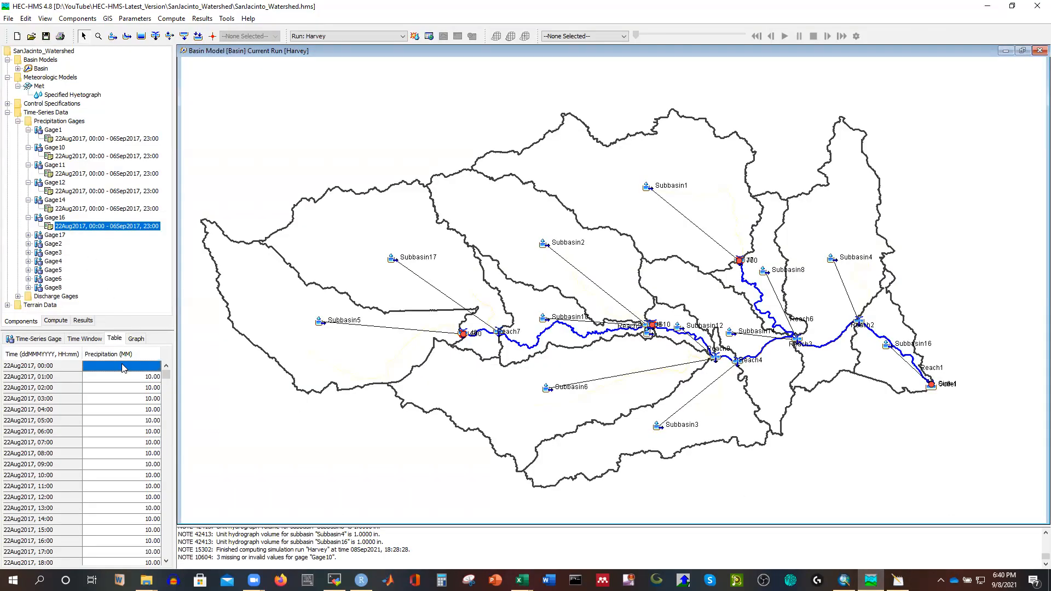
click(136, 338)
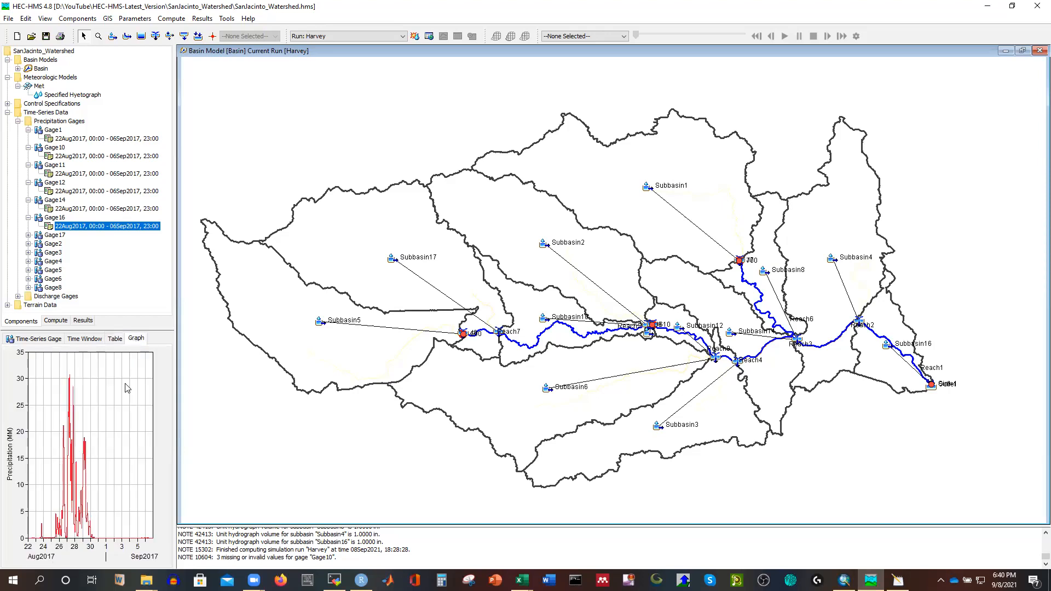
Set Gage17's precipitation time window to end on 06Sep2017 at 23:00 and show its data table
double_click(56, 237)
click(74, 244)
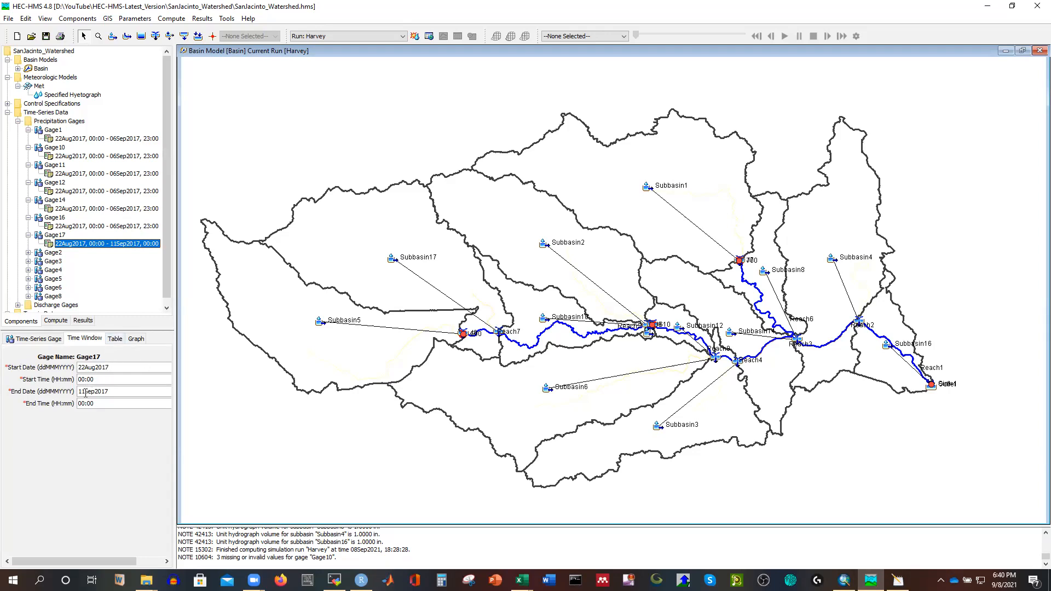
key(BackSpace)
key(BackSpace)
text(23)
key(BackSpace)
key(BackSpace)
text(06)
click(115, 339)
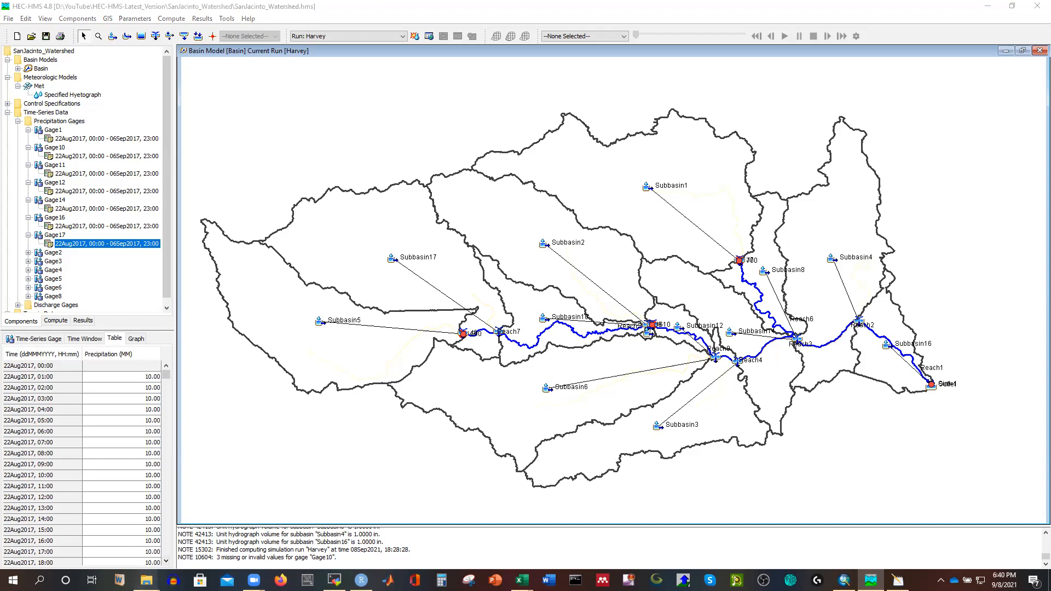
Open Subbasin17.csv from the HEC-HMS_Time_Series folder in Excel and copy all Rainfall(mm) values below the header
mouse_move(146, 580)
click(242, 533)
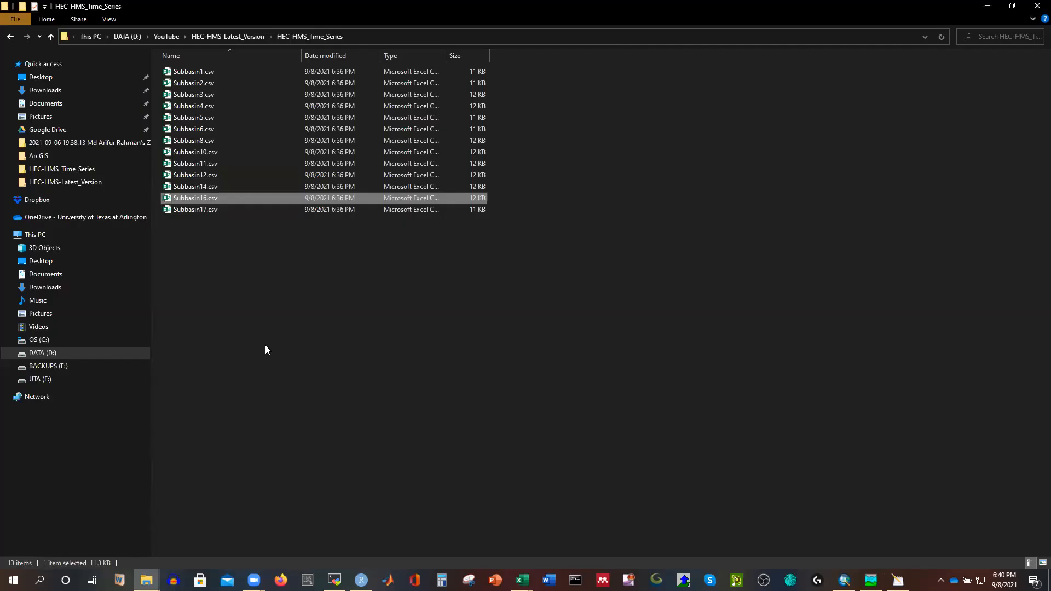
double_click(196, 209)
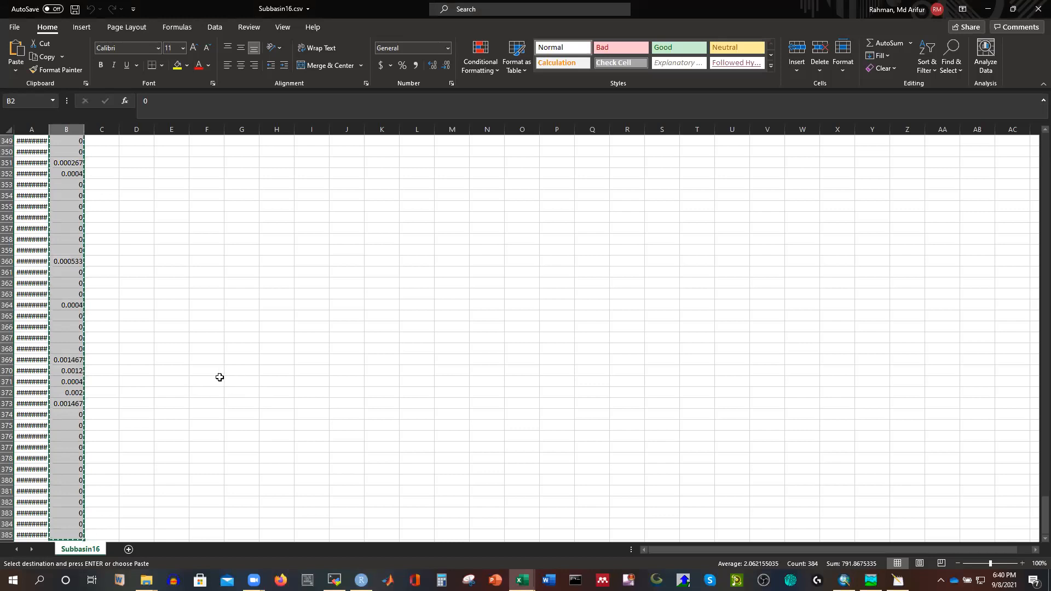
click(71, 154)
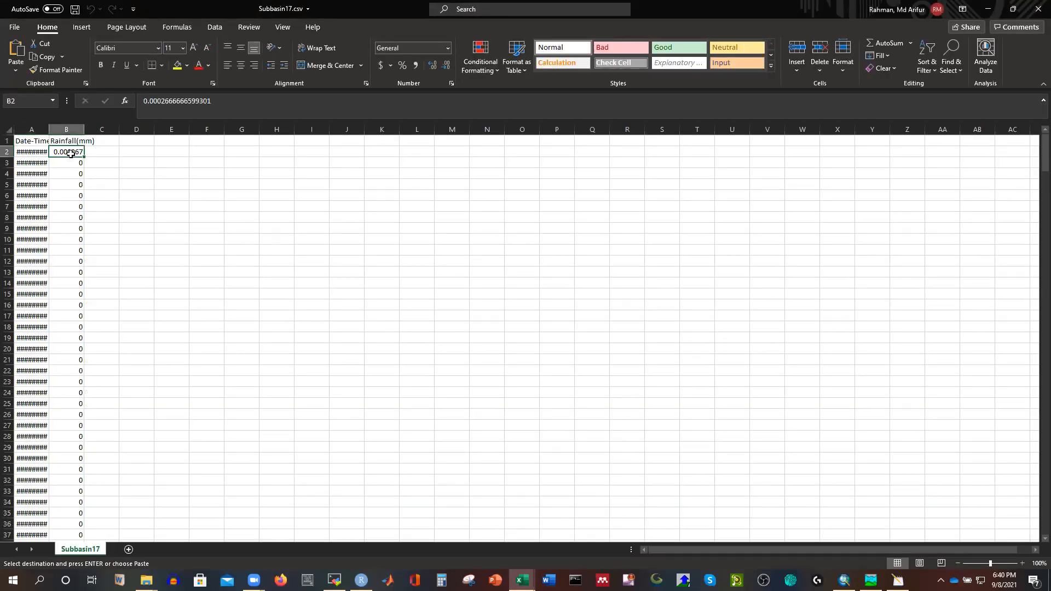
key(ctrl+shift+Down)
key(ctrl+c)
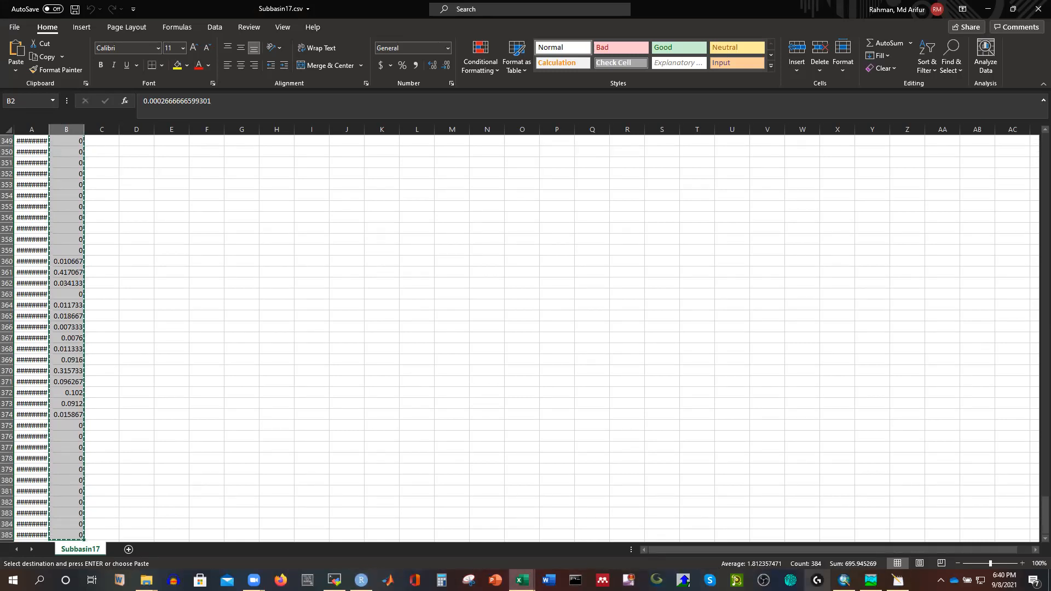
Switch to HEC-HMS, paste the copied rainfall over Gage17's precipitation values from 22Aug2017 00:00, and view the gage's graph
click(870, 580)
click(118, 365)
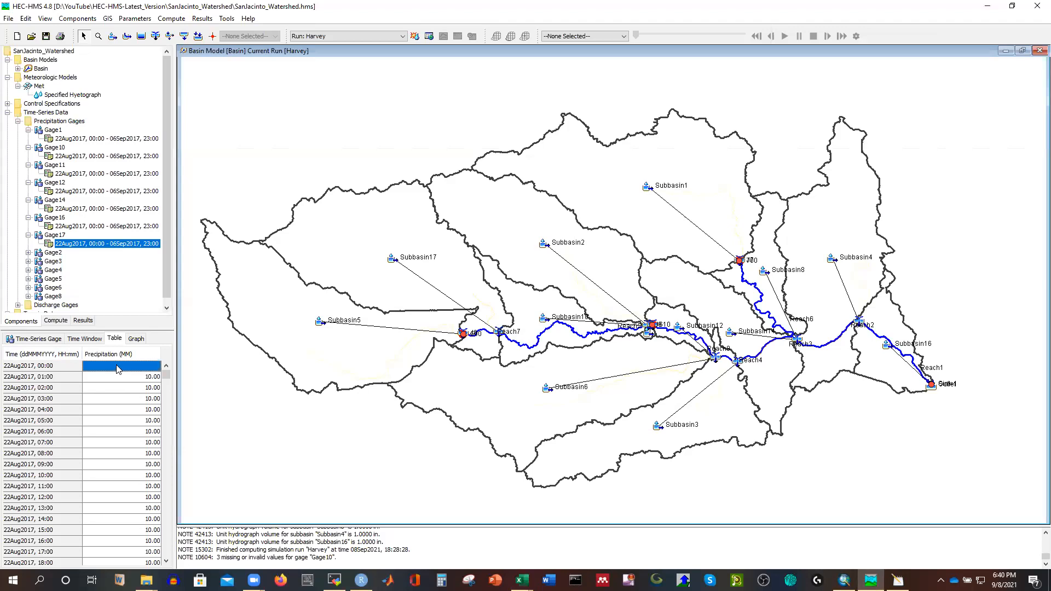
key(ctrl+v)
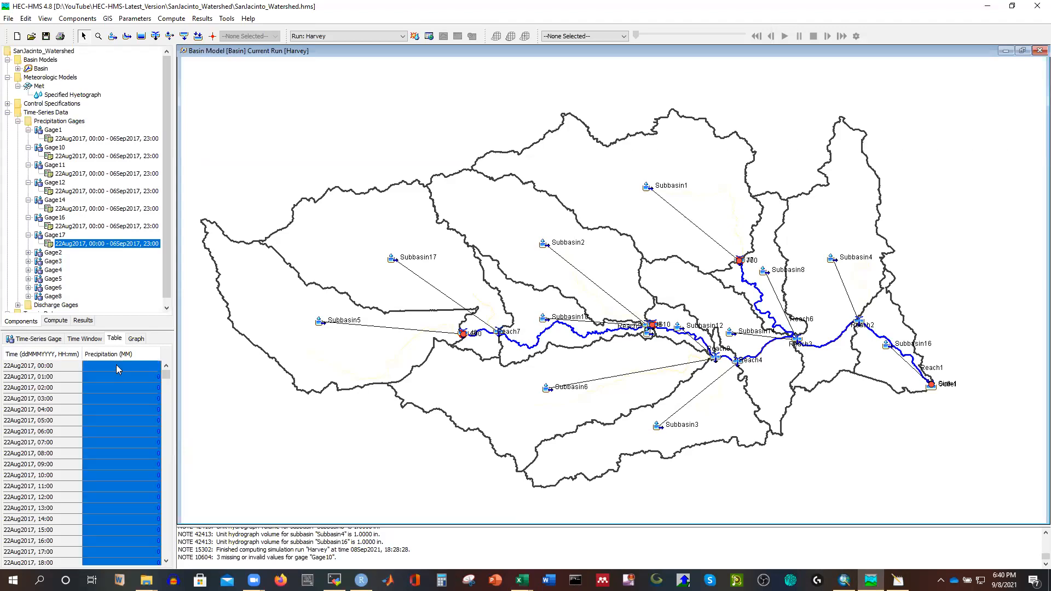
click(134, 339)
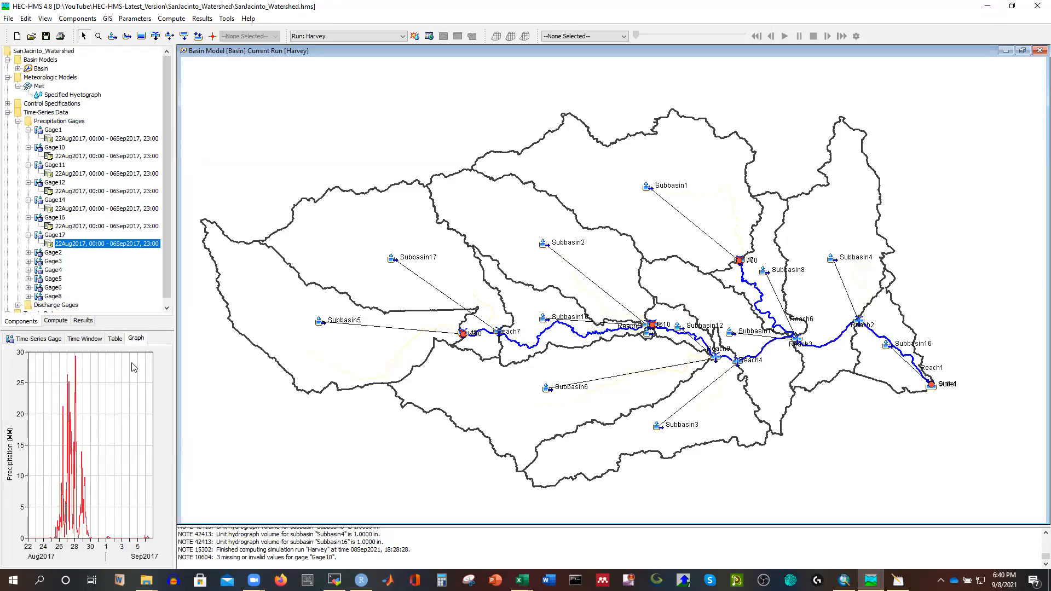
Set Gage2's precipitation time window to end on 06Sep2017 at 23:00 and show its data table
double_click(53, 252)
click(107, 261)
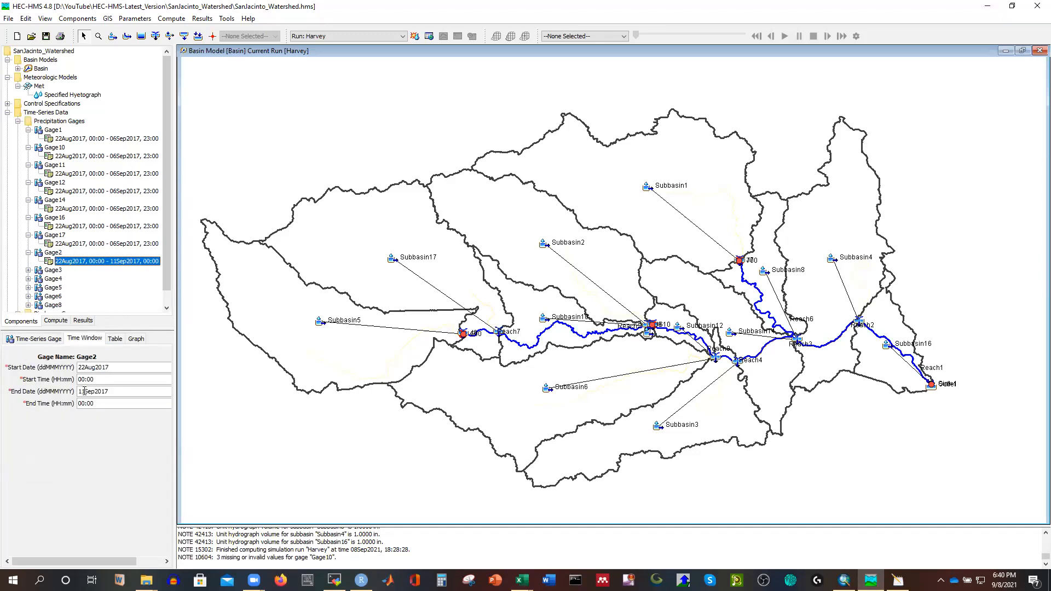
click(85, 392)
key(BackSpace)
key(BackSpace)
click(114, 339)
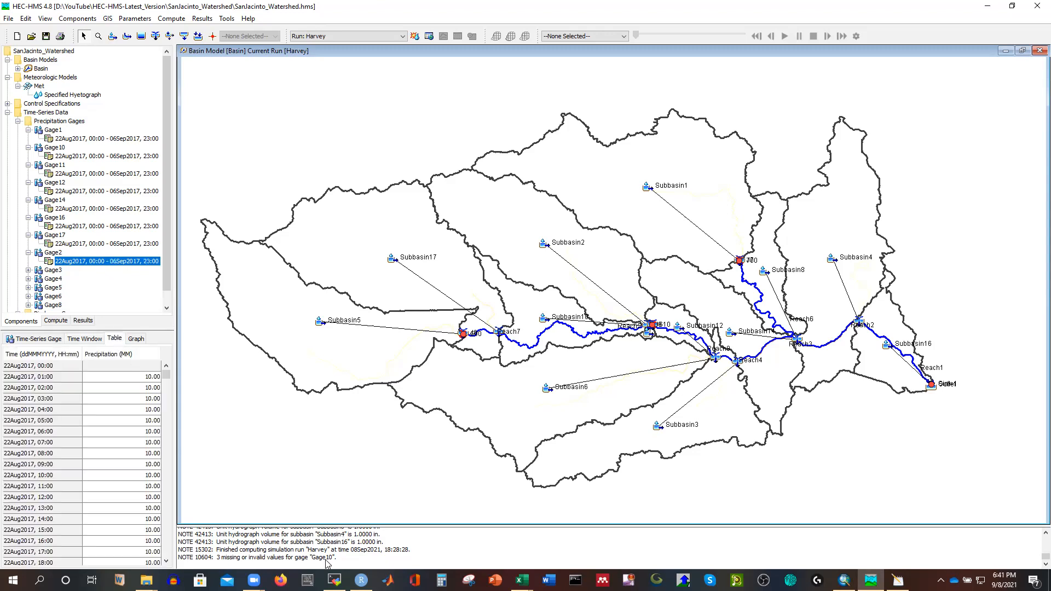
Switch to Excel and close the subbasin CSV workbooks left open from the gages already filled
mouse_move(522, 580)
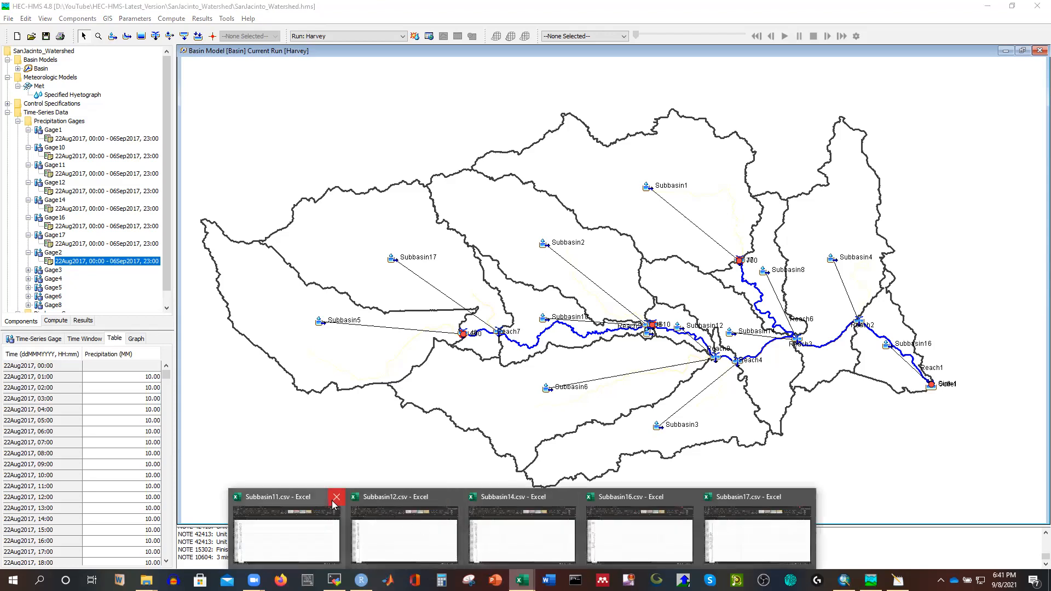
click(395, 498)
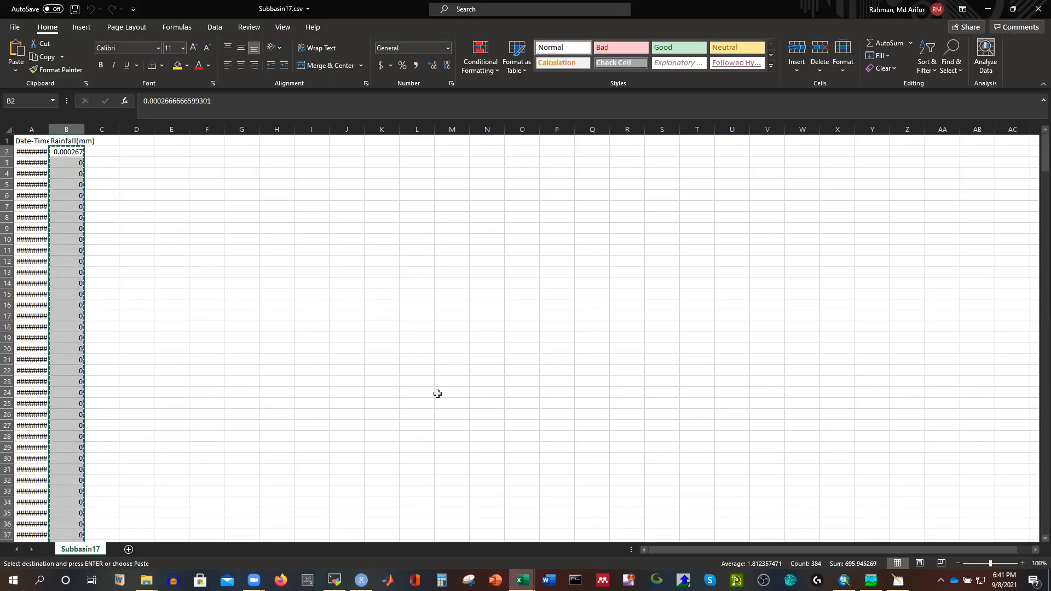
click(1038, 9)
click(531, 328)
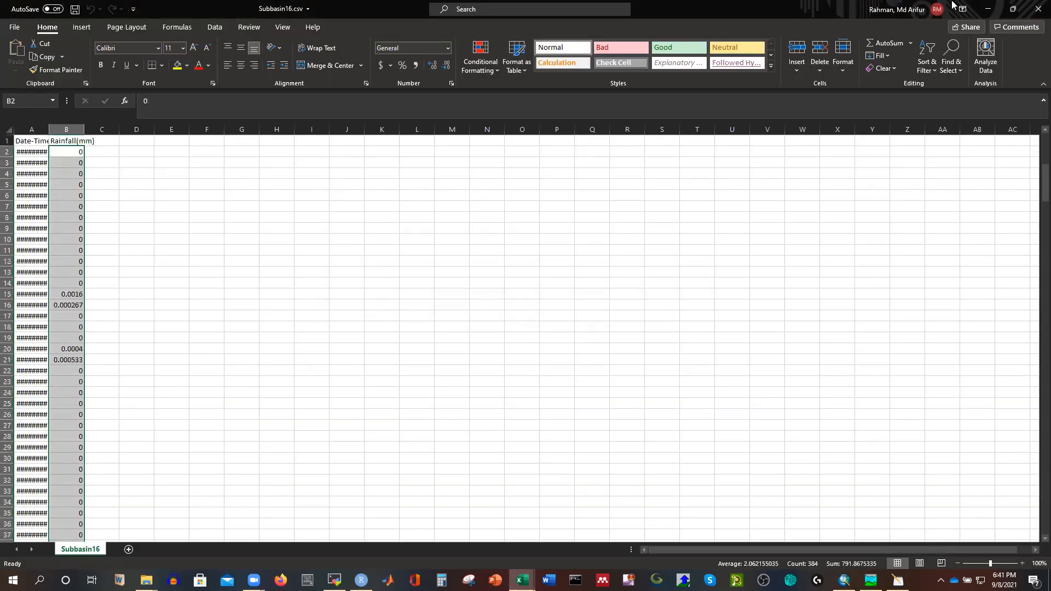
click(1038, 8)
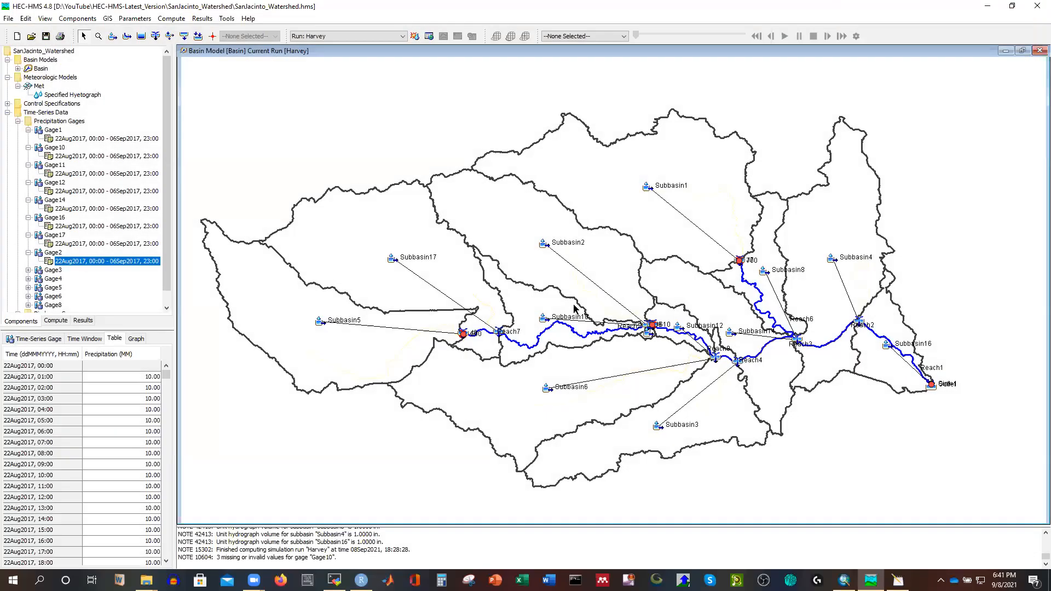
Open Subbasin2.csv from the HEC-HMS_Time_Series folder in Excel and copy all Rainfall(mm) values below the header
mouse_move(146, 580)
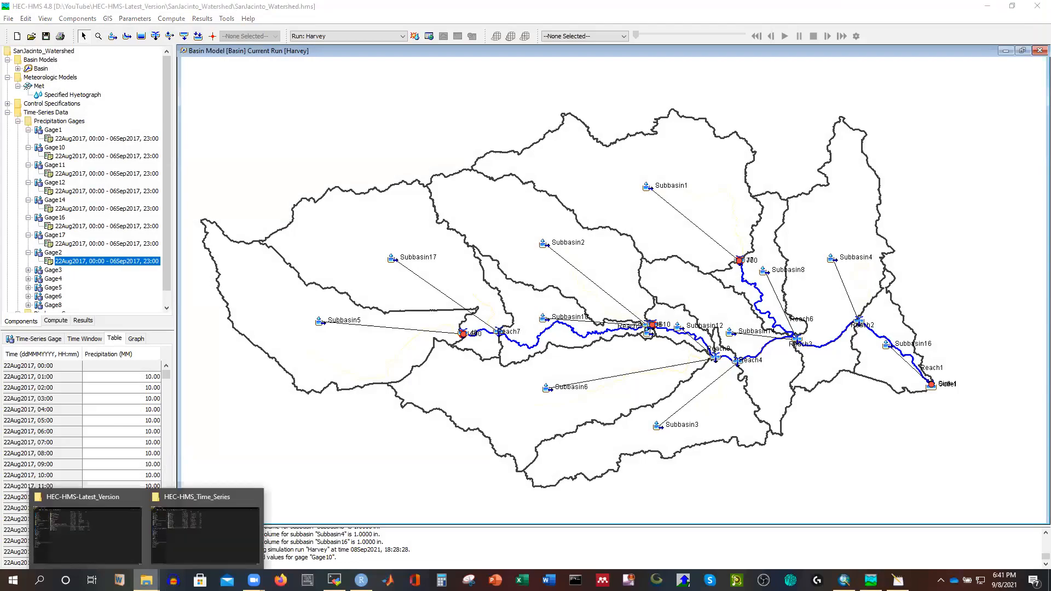
click(192, 517)
double_click(208, 83)
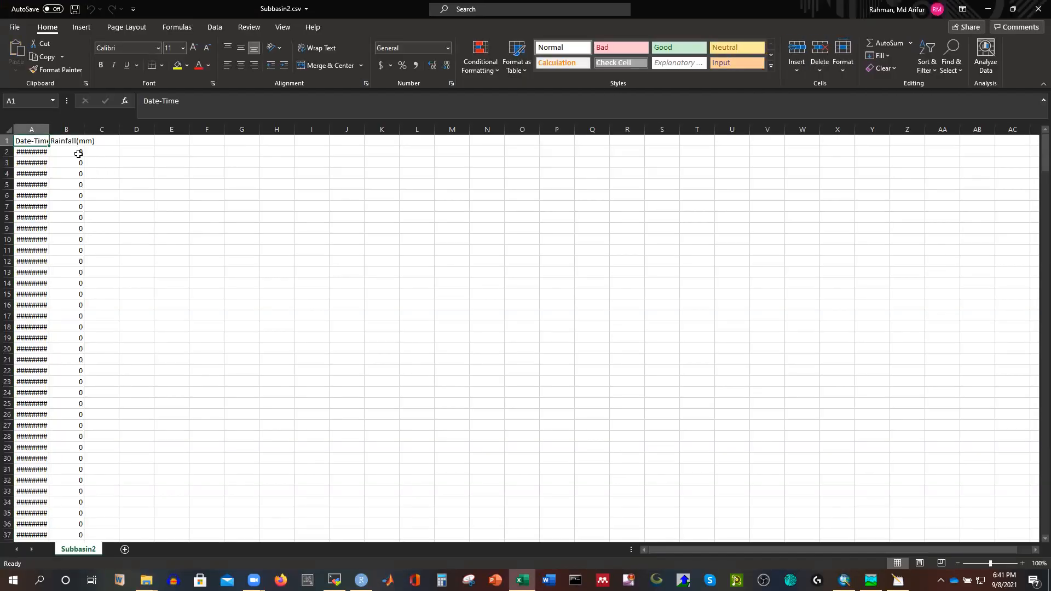
click(78, 153)
key(ctrl+shift+Down)
key(ctrl+c)
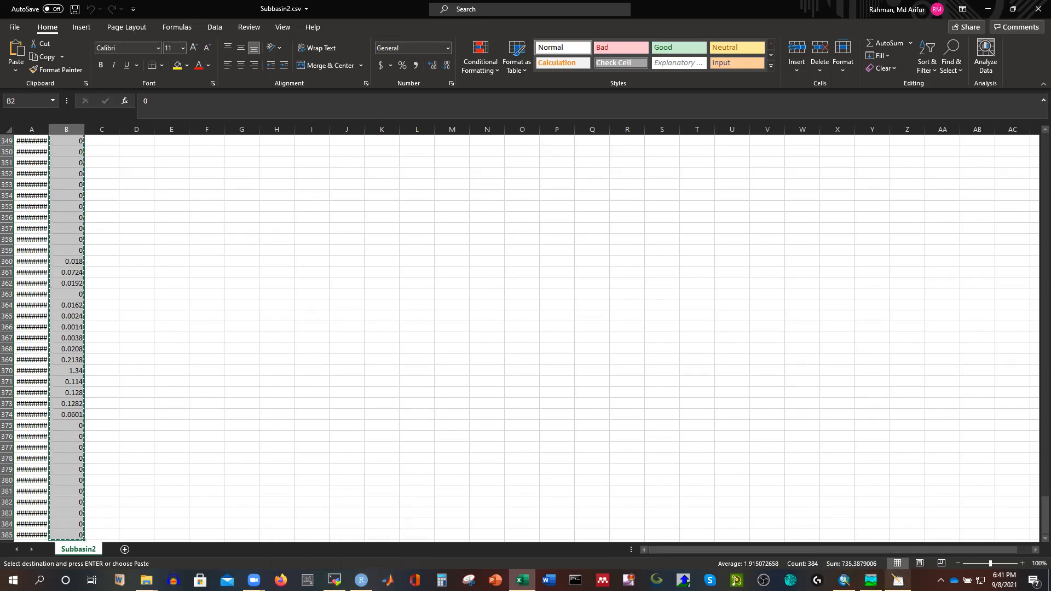
Switch to HEC-HMS, paste the copied rainfall over Gage2's precipitation values from 22Aug2017 00:00, and view the gage's graph
click(870, 580)
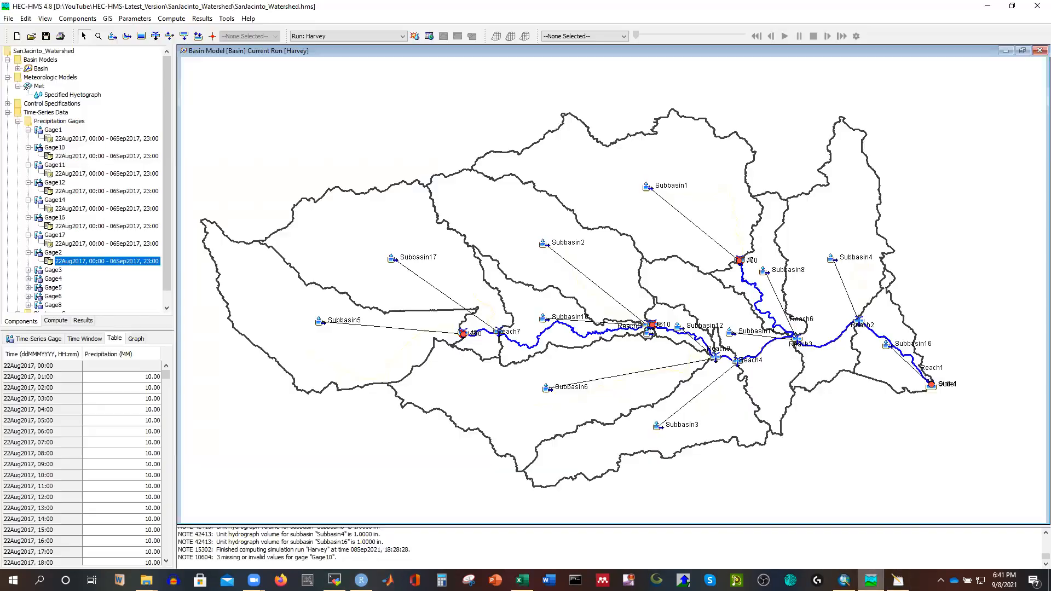
click(131, 365)
key(ctrl+v)
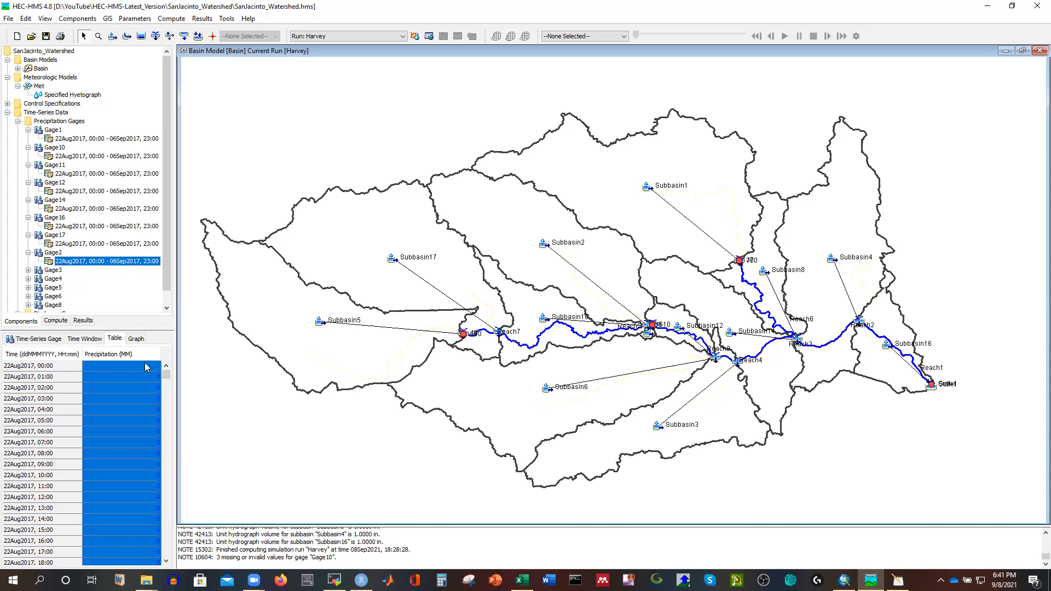
click(137, 339)
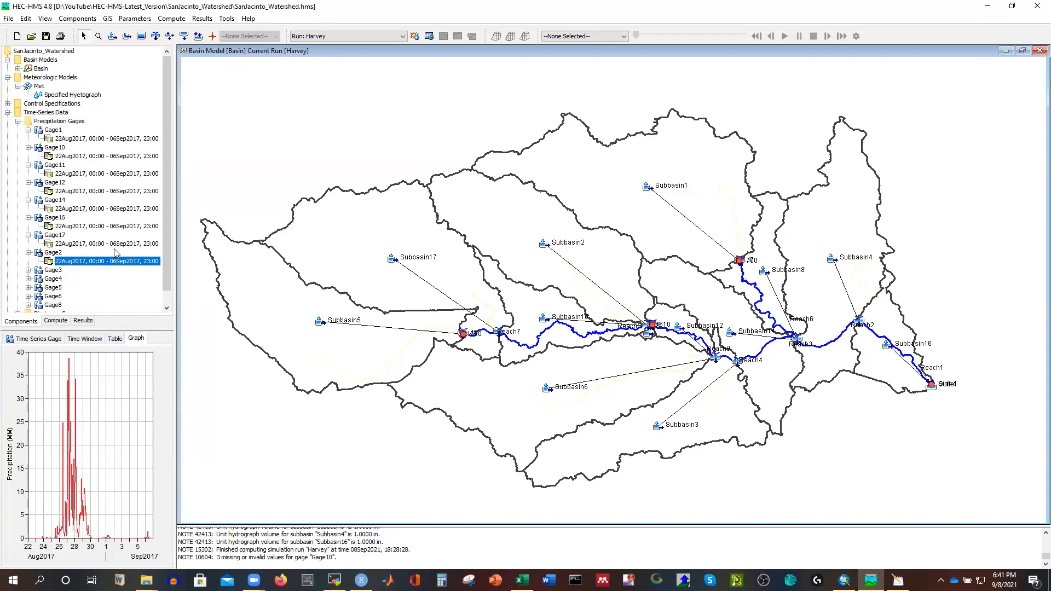
Set Gage3's precipitation time window to end on 06Sep2017 at 23:00
scroll(117, 253, down, 1)
double_click(57, 260)
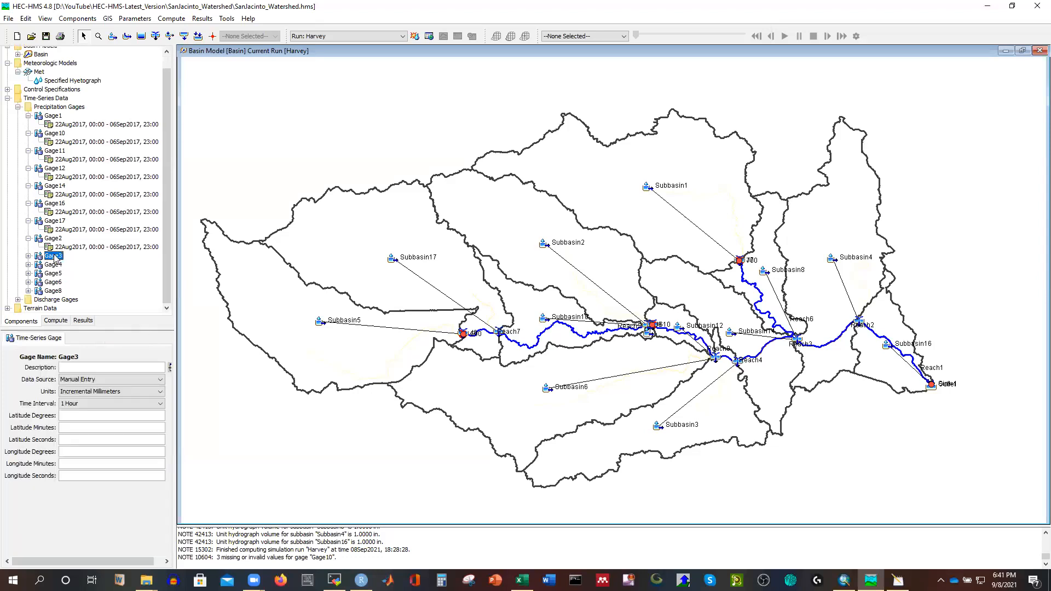
click(90, 264)
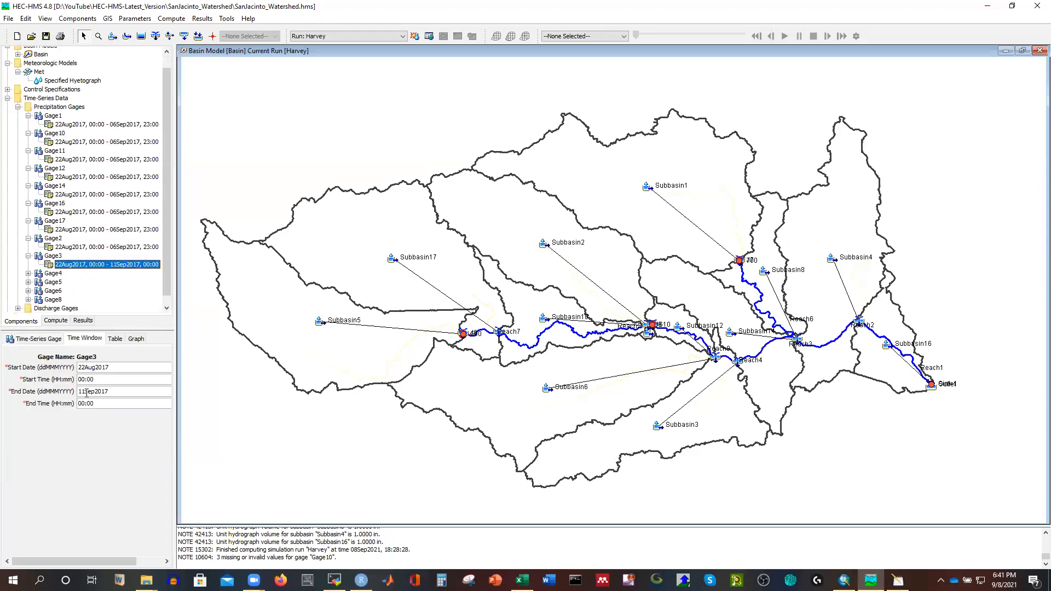
key(Delete)
key(Delete)
text(06)
key(BackSpace)
text(23)
Open Subbasin3.csv from the HEC-HMS_Time_Series folder in Excel and copy all Rainfall(mm) values below the header
mouse_move(146, 580)
click(219, 526)
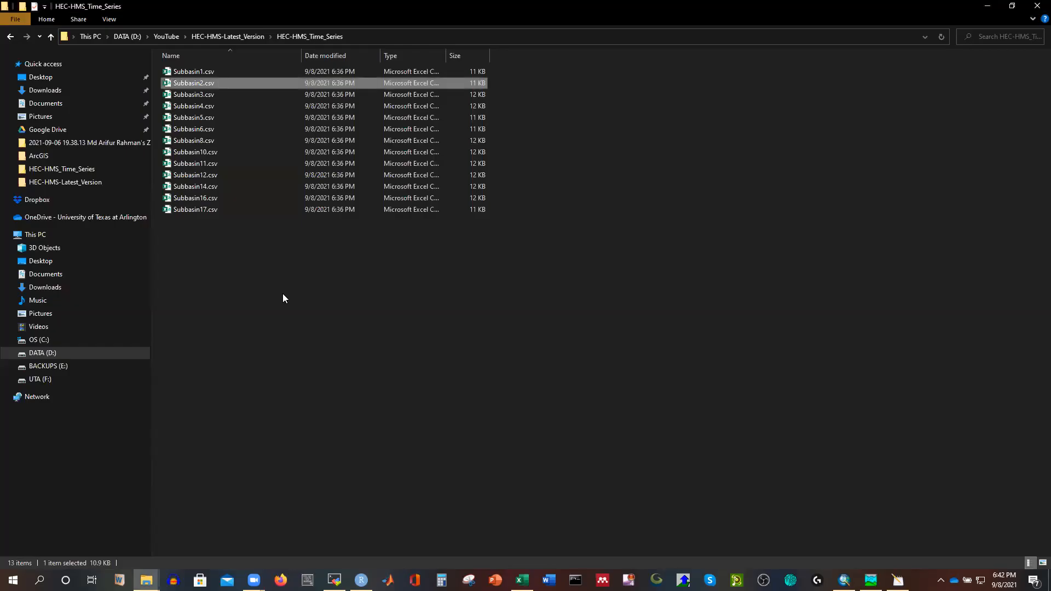
double_click(201, 94)
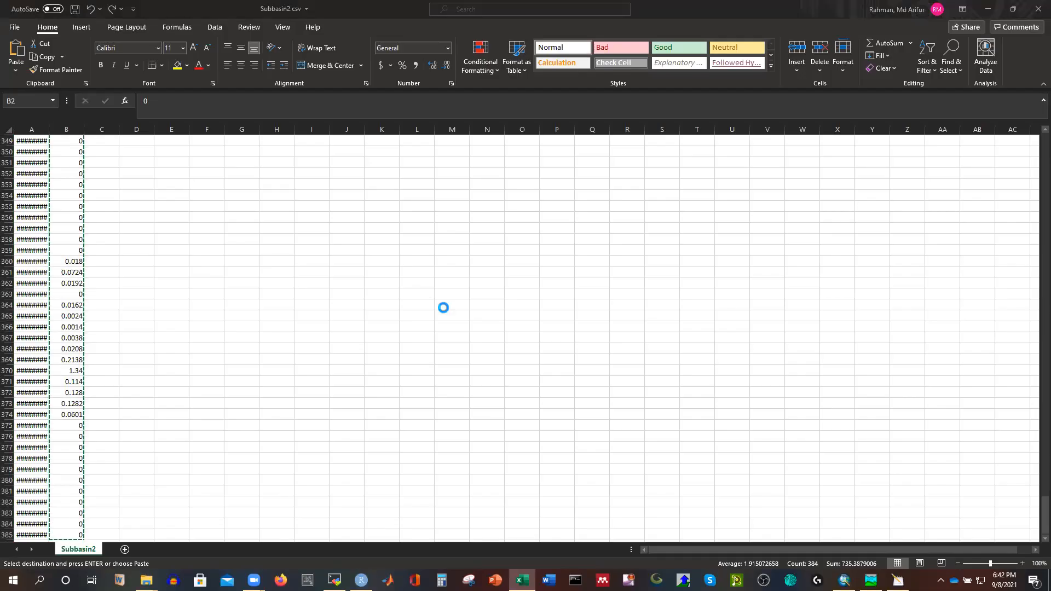
click(74, 151)
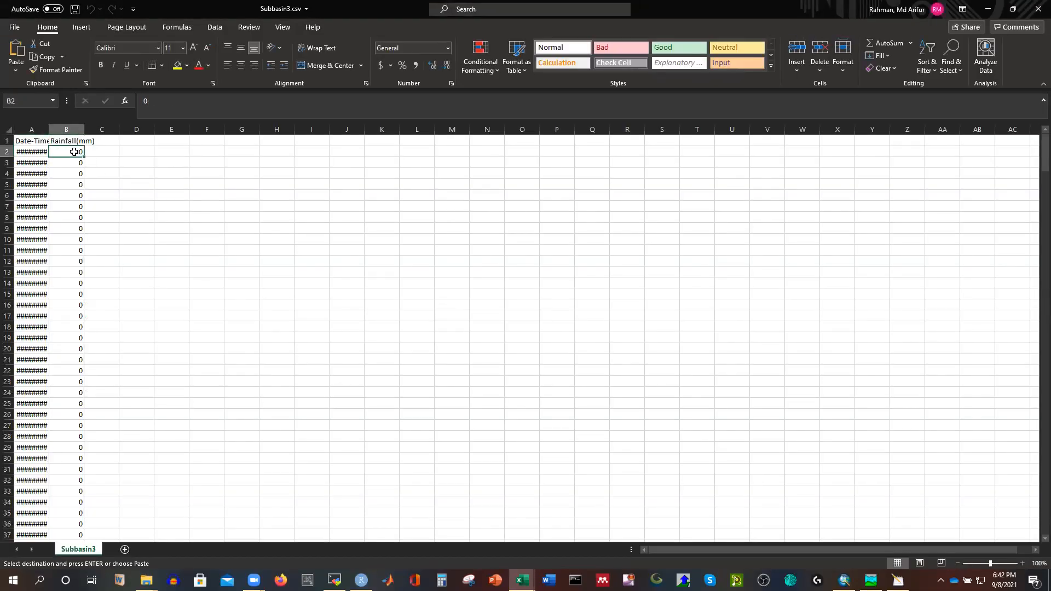
key(ctrl+shift+Down)
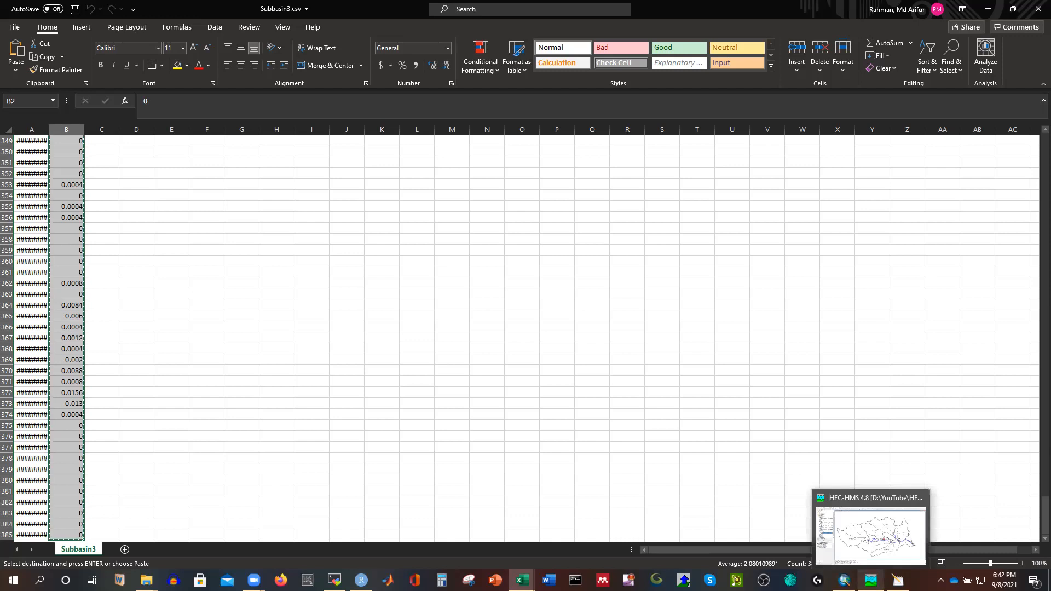
Switch to HEC-HMS, paste the copied rainfall over Gage3's precipitation values from 22Aug2017 00:00, and view the gage's graph
click(870, 581)
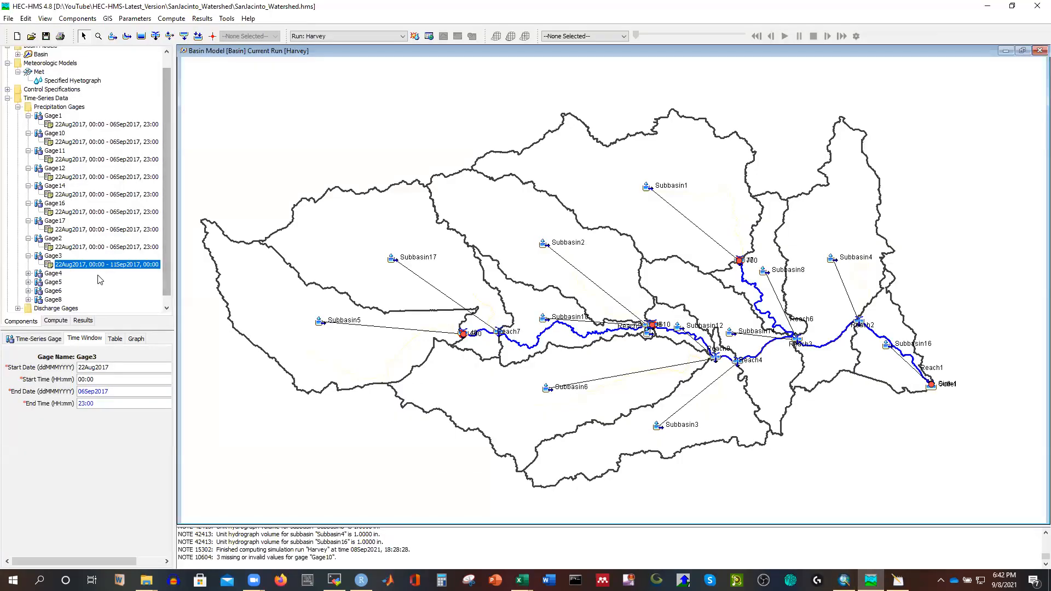
click(115, 339)
click(145, 367)
key(ctrl+a)
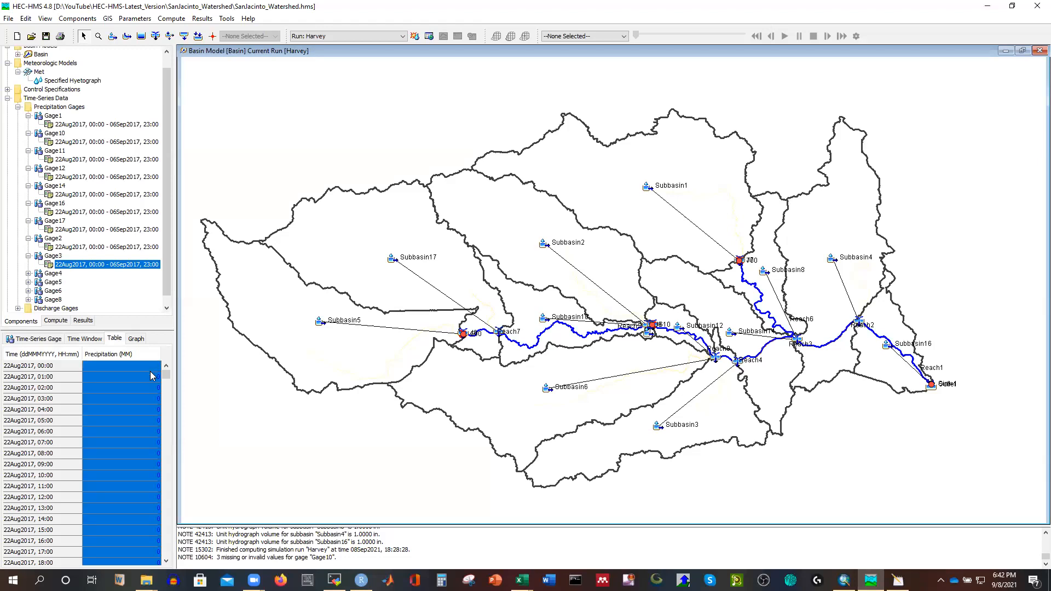
click(135, 339)
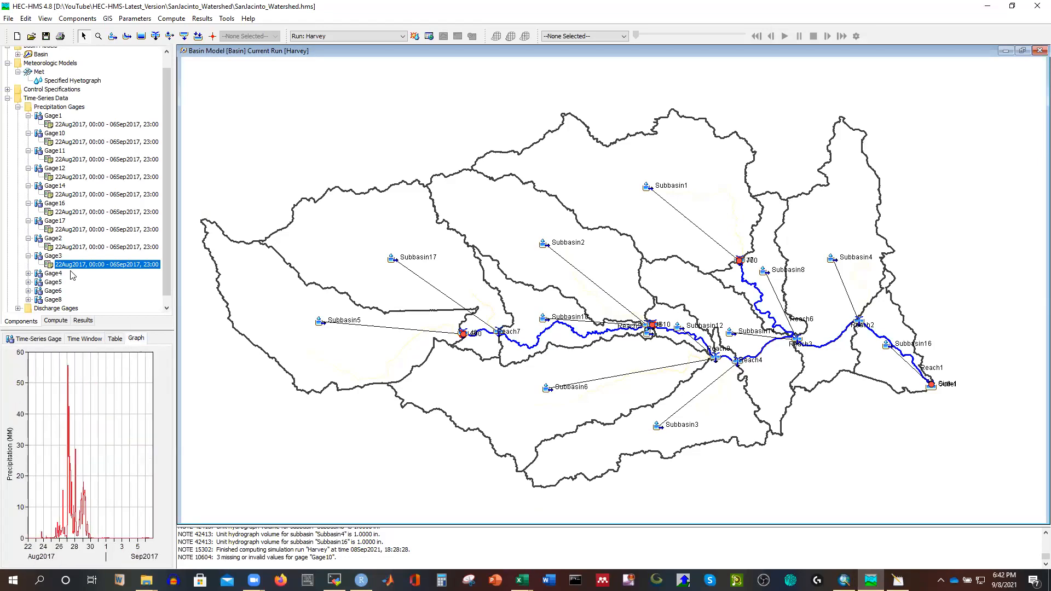
Set Gage4's precipitation time window to end on 06Sep2017 at 23:00 and show its value table
double_click(53, 273)
click(97, 265)
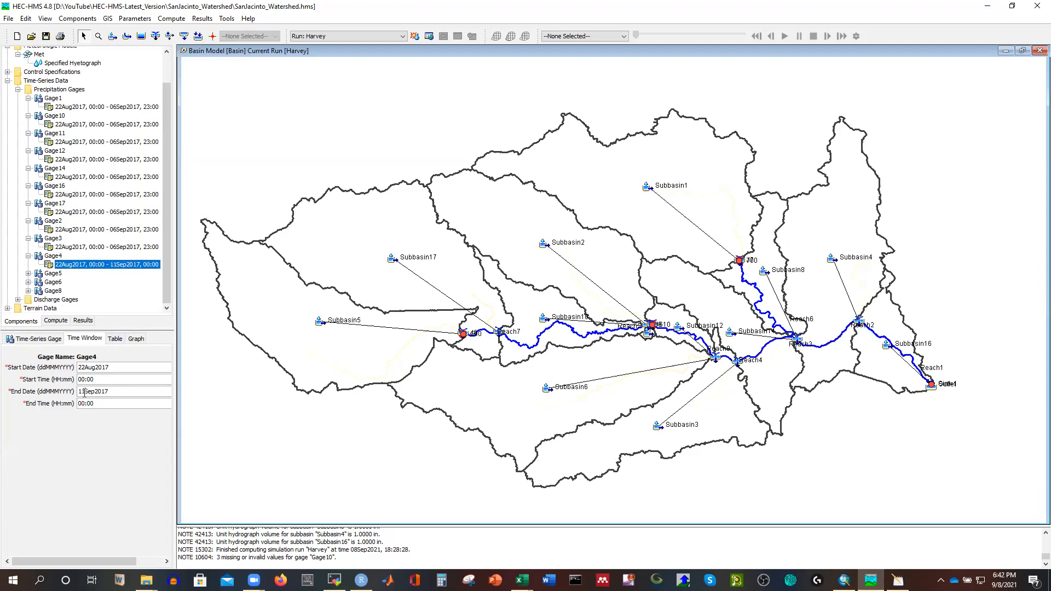
key(BackSpace)
text(06)
click(114, 338)
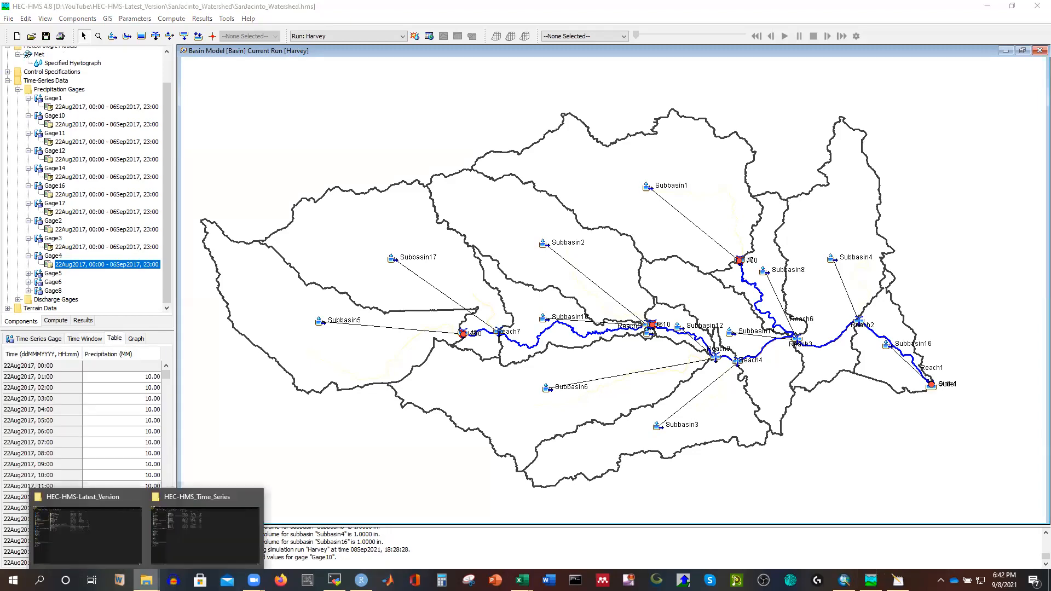
Open Subbasin4.csv from the HEC-HMS_Time_Series folder in Excel and copy all Rainfall(mm) values below the header
click(193, 554)
double_click(203, 98)
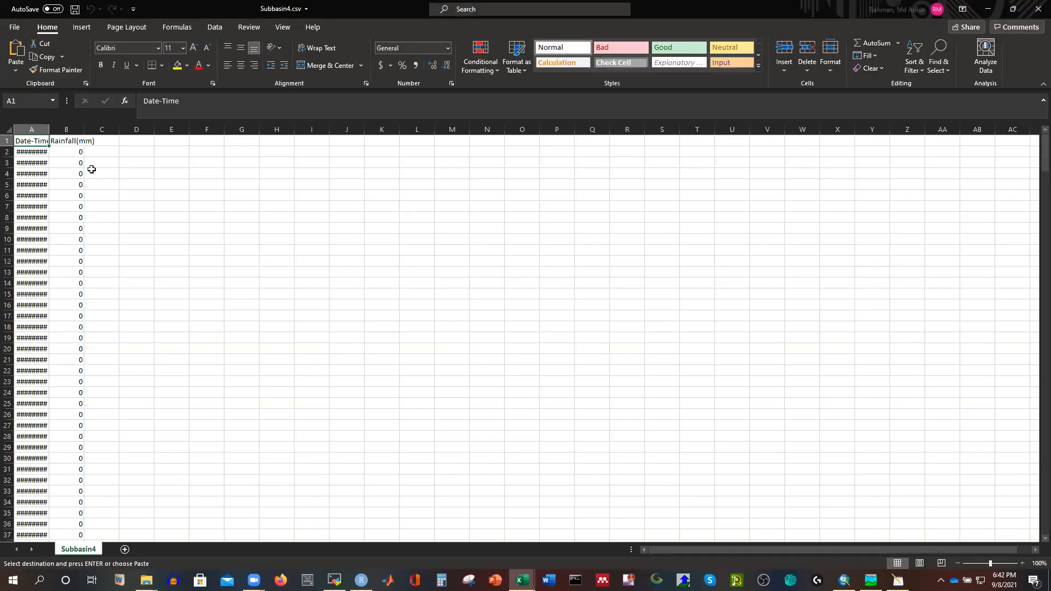
click(68, 154)
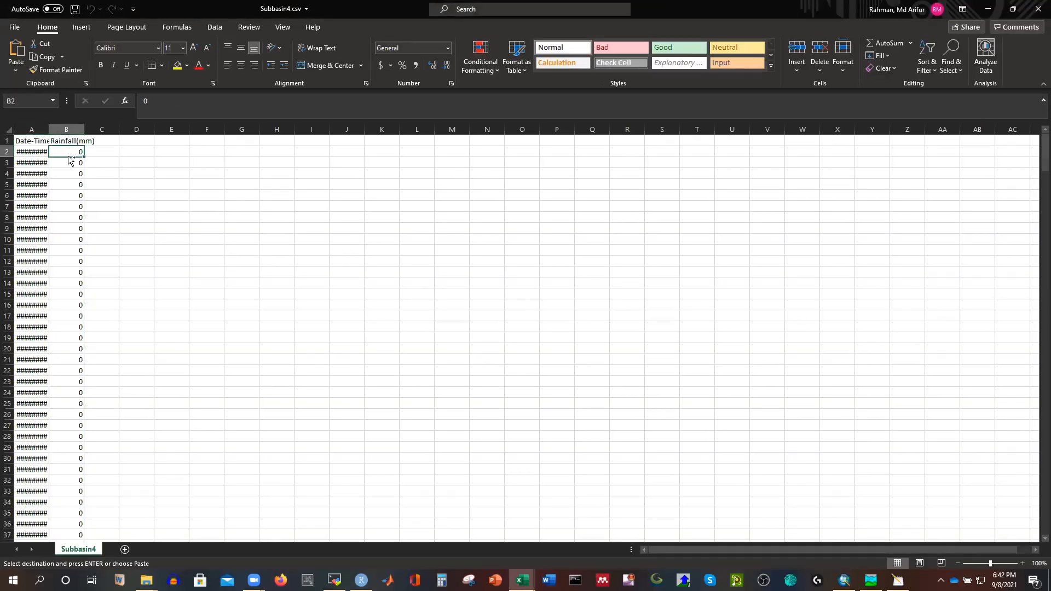
key(ctrl+shift+Down)
key(ctrl+c)
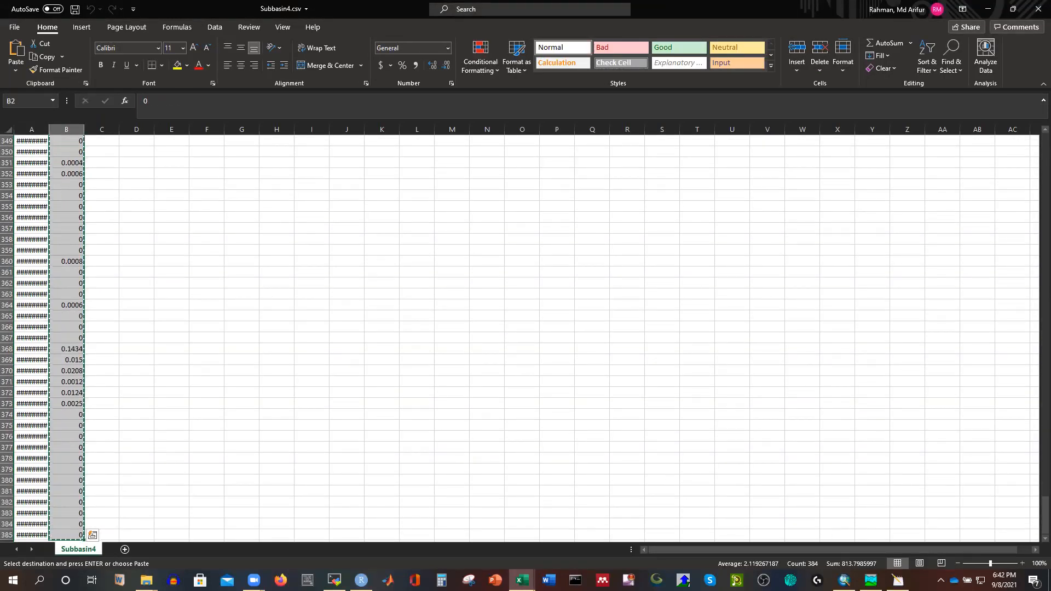
Switch to HEC-HMS, paste the copied rainfall over Gage4's precipitation values from 22Aug2017 00:00, and view the gage's graph
key(alt+Tab)
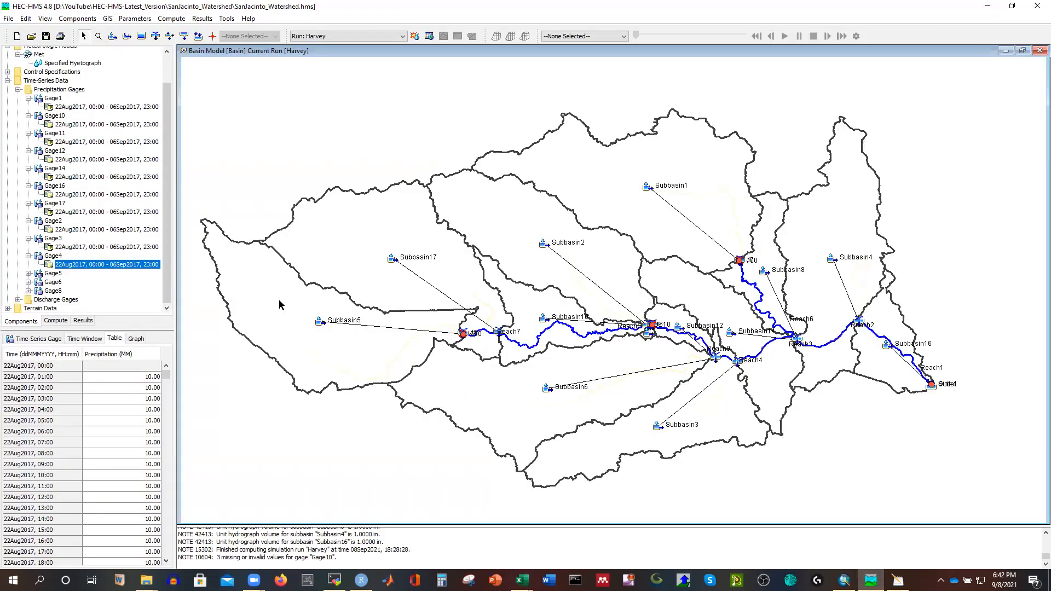
click(121, 367)
key(ctrl+v)
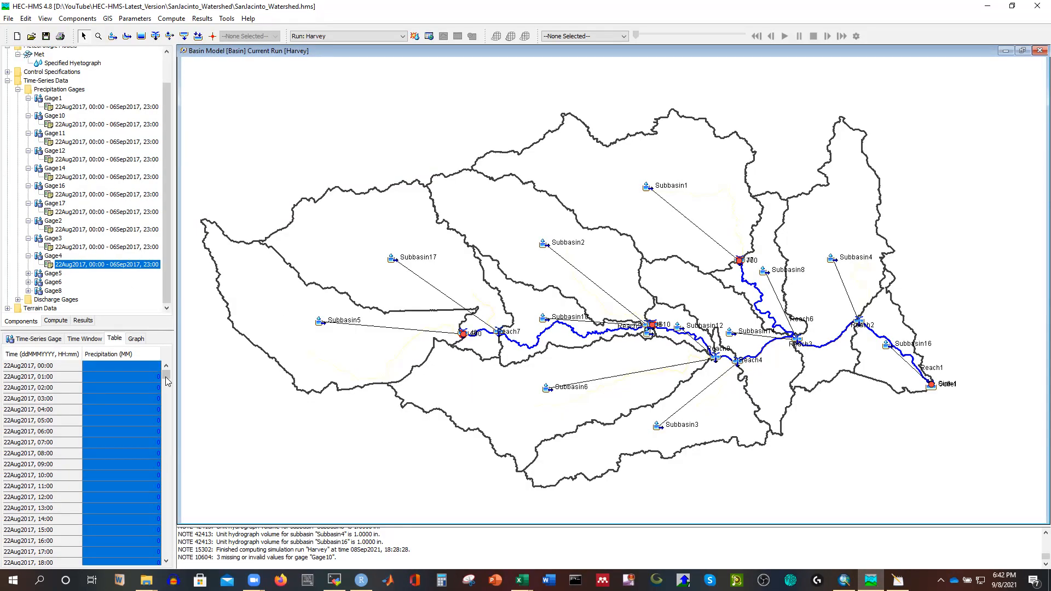
click(135, 338)
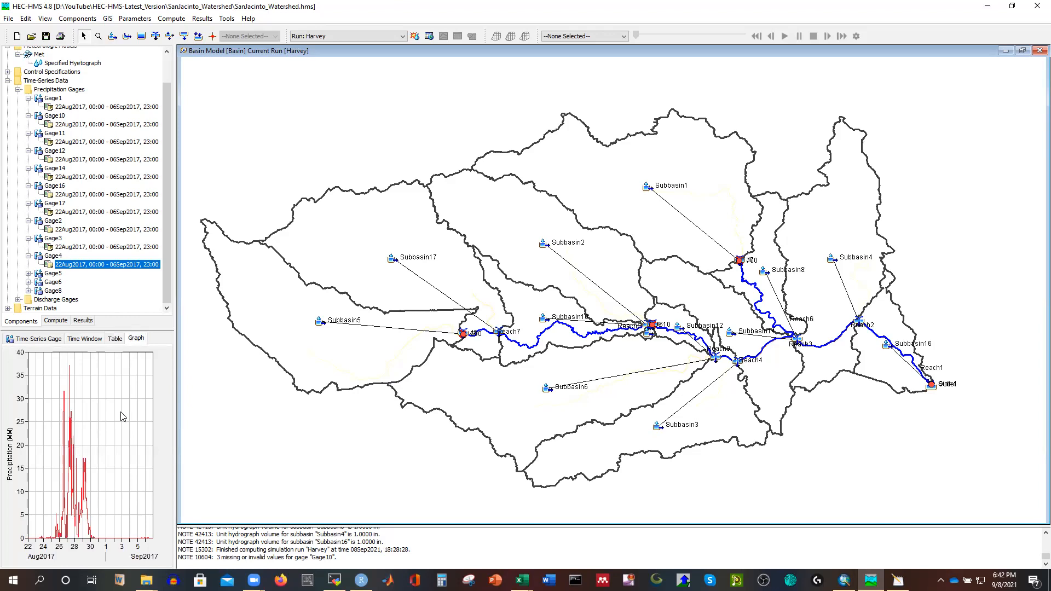
Set Gage5's precipitation time window to end on 06Sep2017 at 23:00 and show its value table
double_click(54, 274)
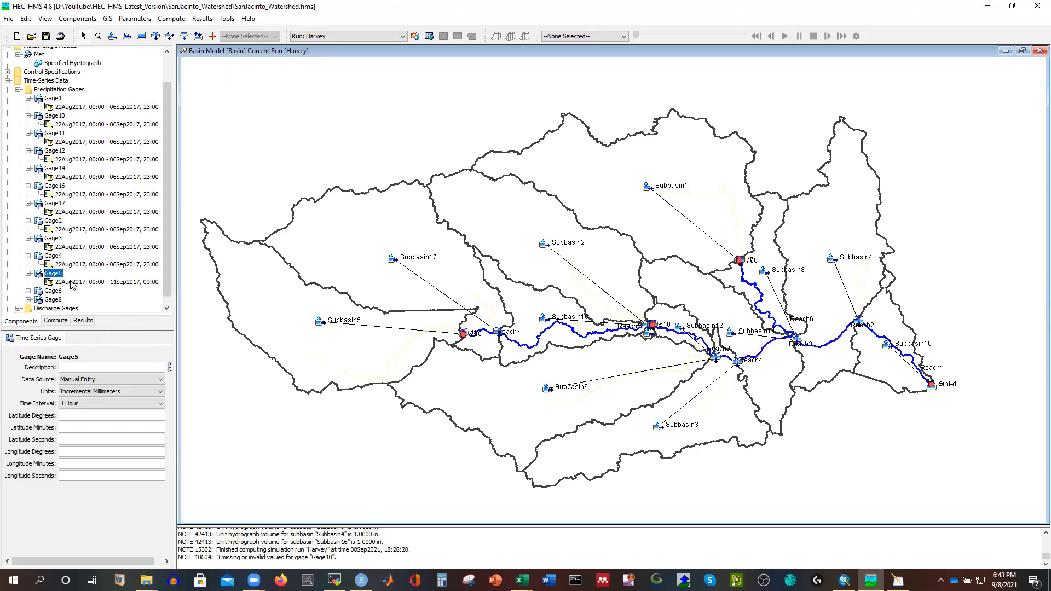
click(70, 283)
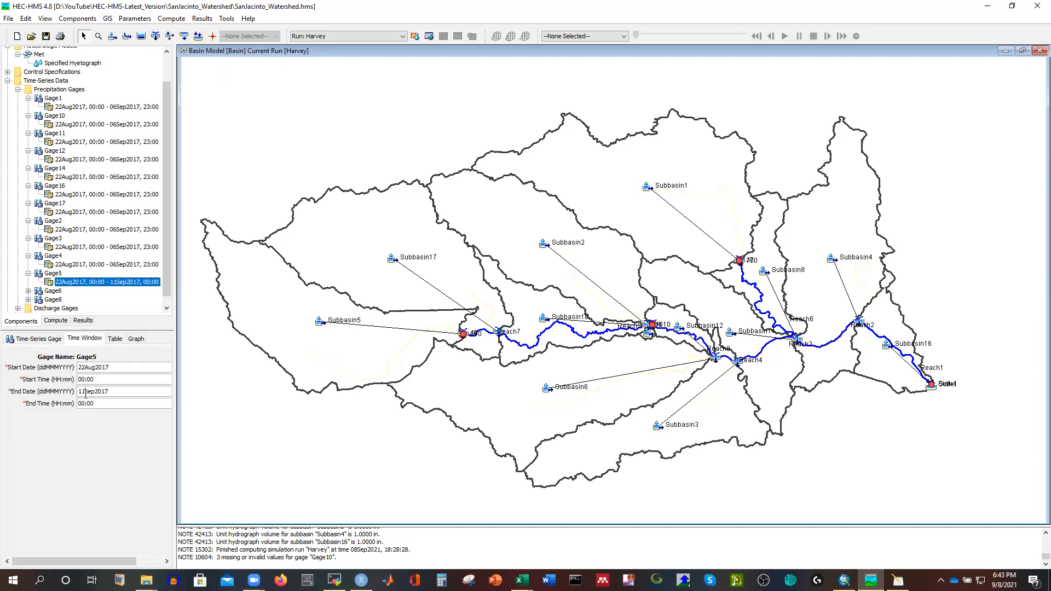
key(BackSpace)
key(BackSpace)
text(06)
click(115, 339)
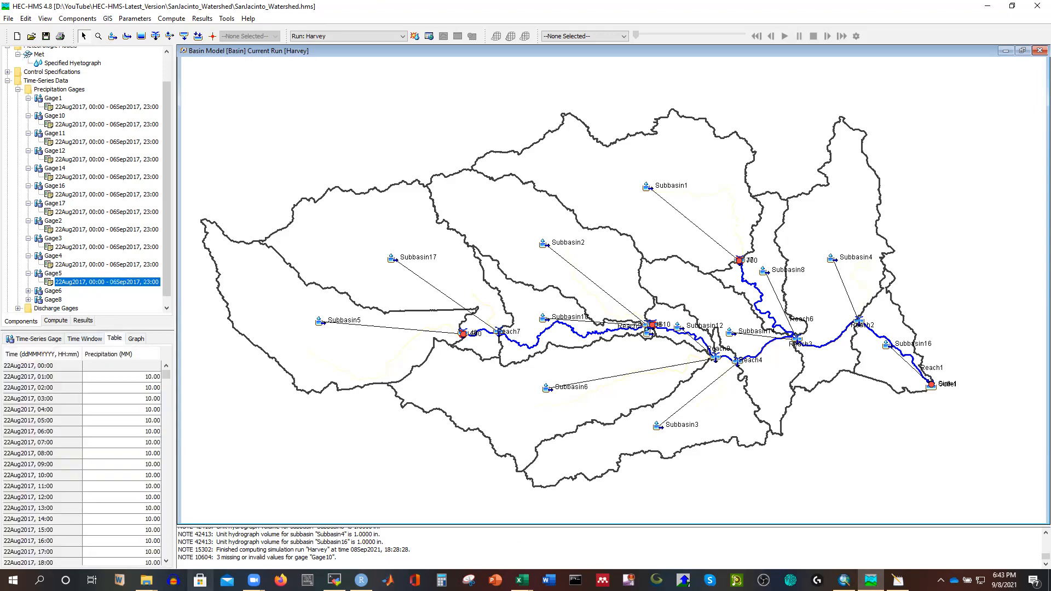
Open Subbasin5.csv from the HEC-HMS_Time_Series folder in Excel and copy all Rainfall(mm) values below the header
click(147, 581)
click(192, 539)
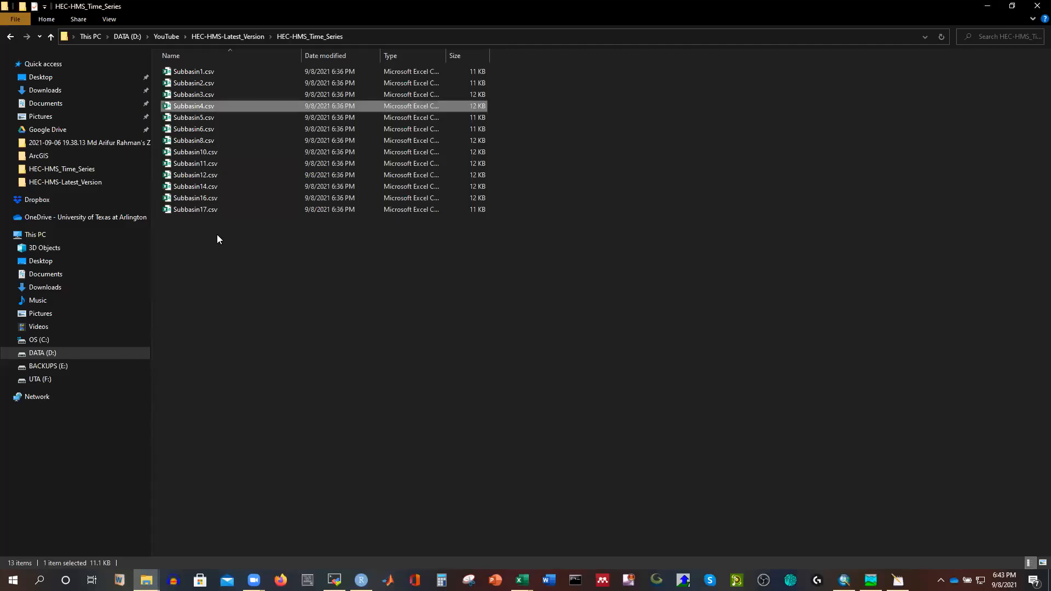
double_click(198, 116)
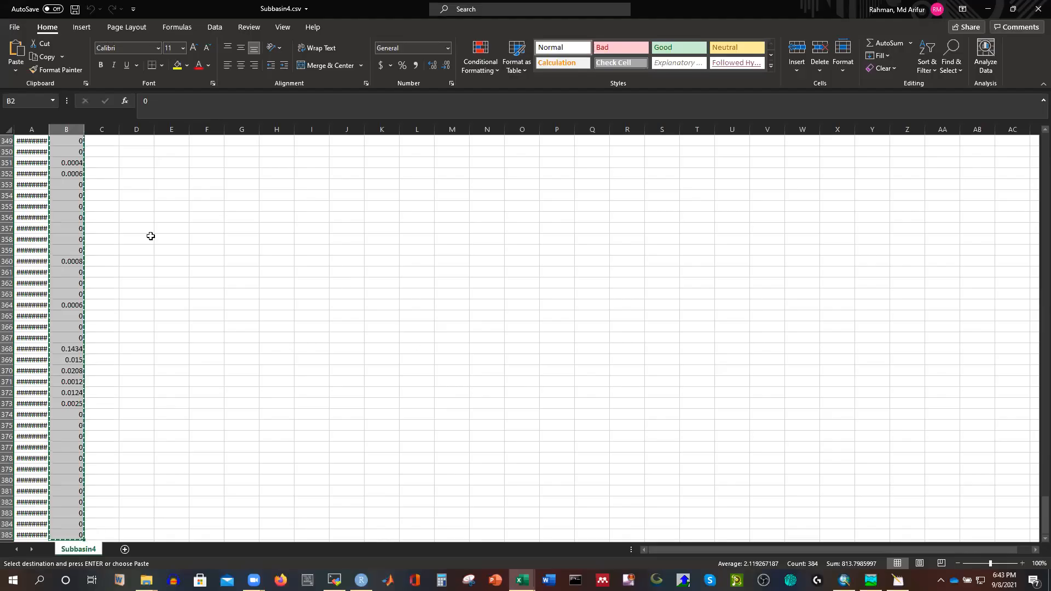
click(69, 151)
key(ctrl+shift+Down)
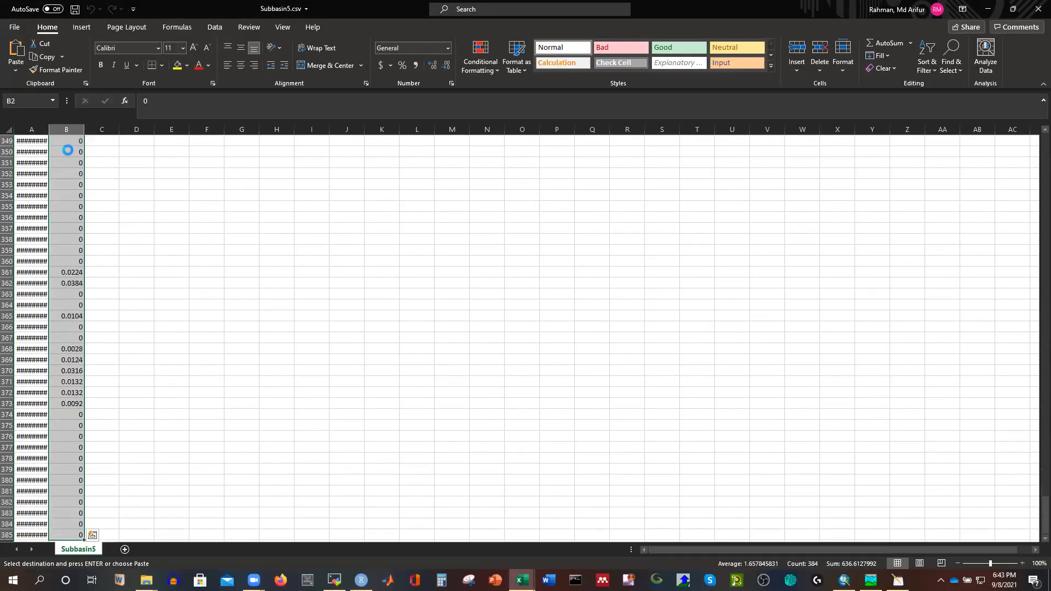
Switch to HEC-HMS, paste the copied rainfall over Gage5's precipitation values from 22Aug2017 00:00, and view the gage's graph
click(870, 580)
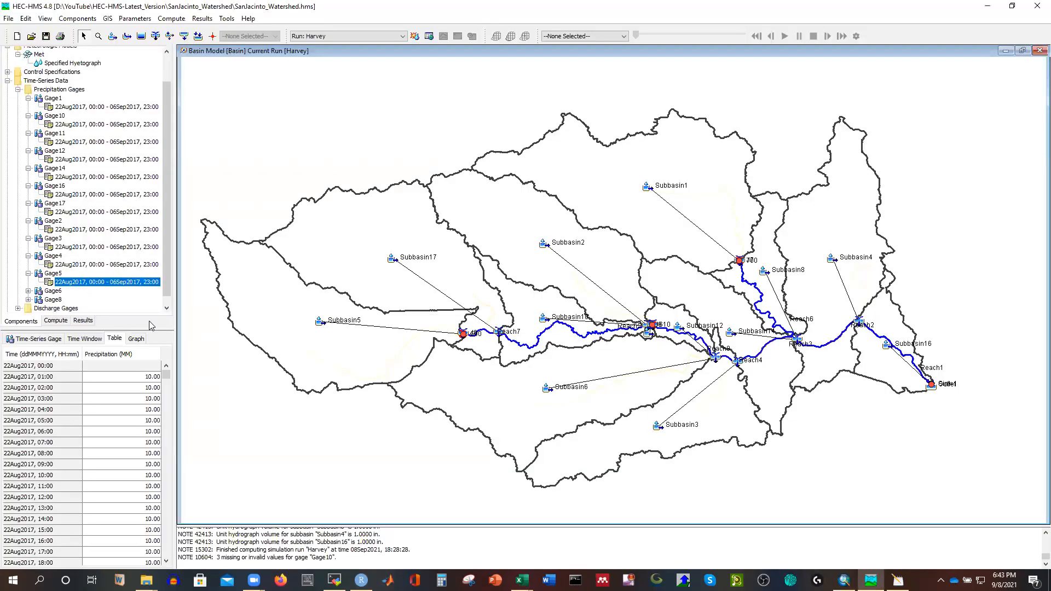
click(119, 368)
key(ctrl+v)
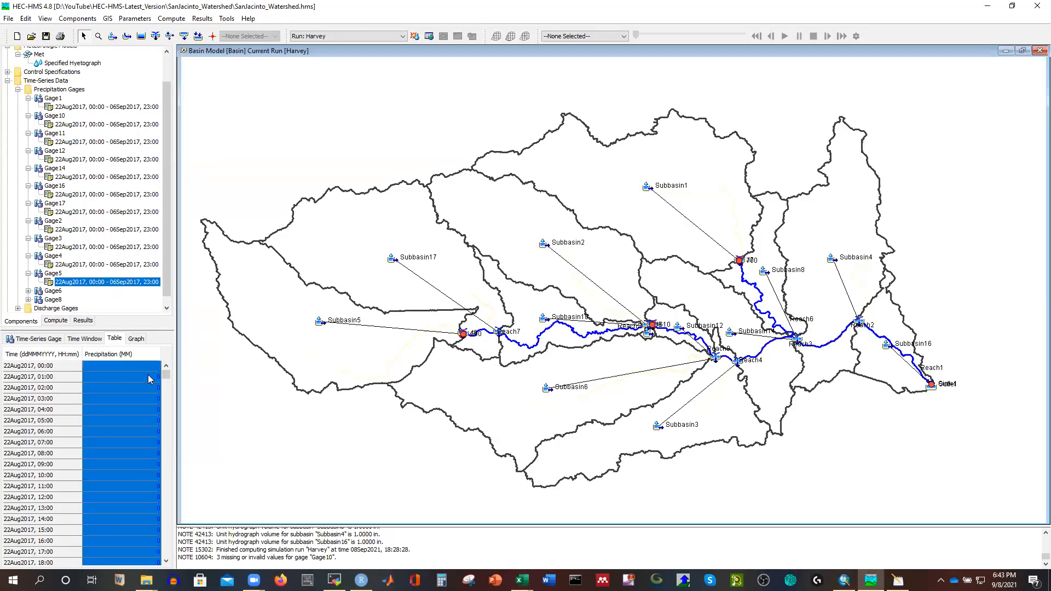
click(134, 338)
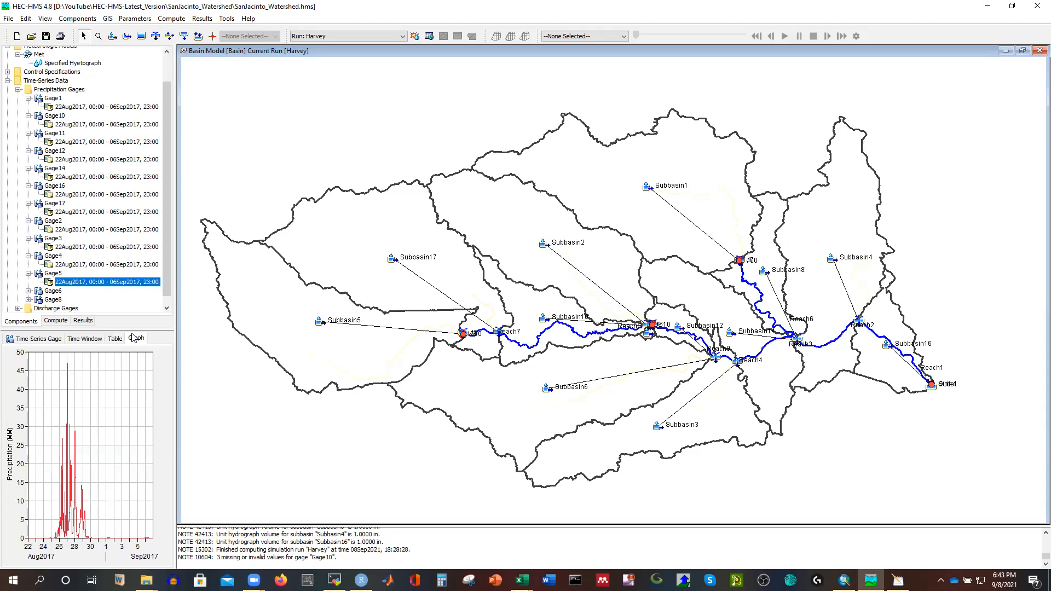
Set Gage6's precipitation time window to end on 06Sep2017 at 23:00 and show its value table
double_click(55, 291)
click(88, 300)
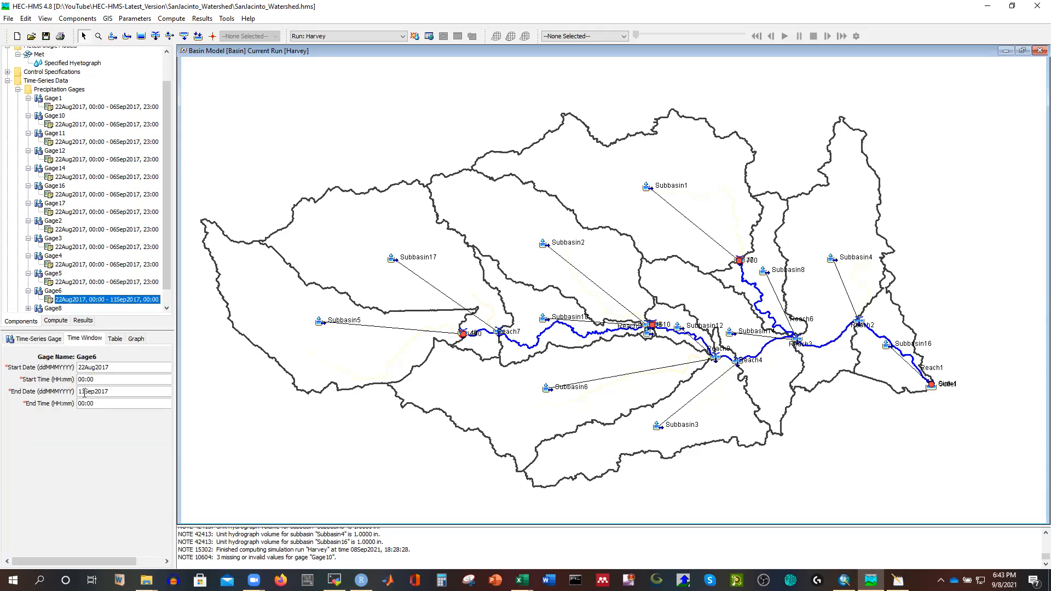
double_click(87, 392)
text(06Sep2017)
click(114, 339)
Open Subbasin6.csv from the HEC-HMS_Time_Series folder in Excel and copy all Rainfall(mm) values below the header
mouse_move(146, 579)
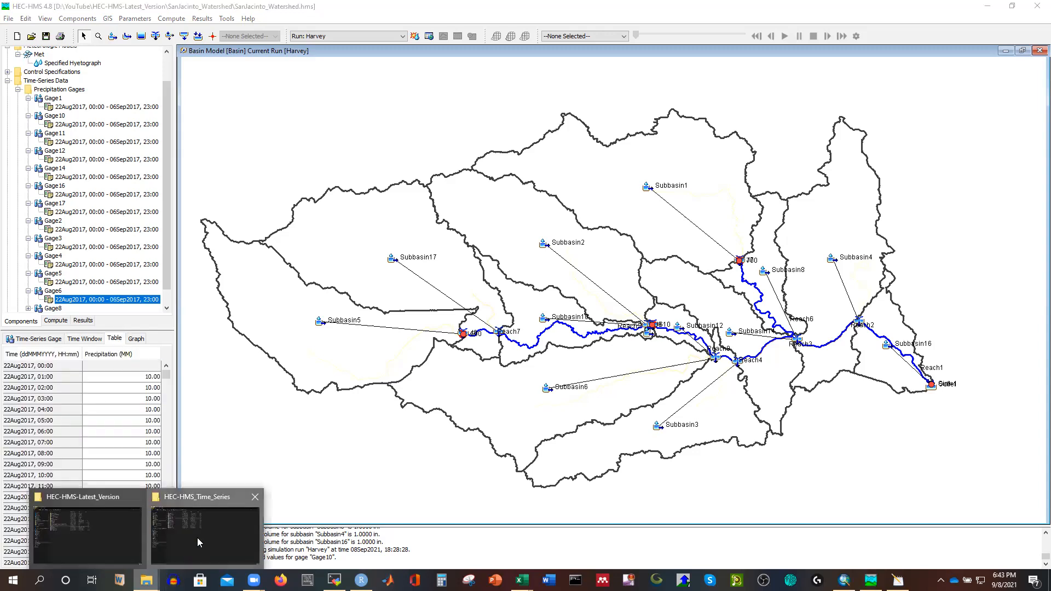
click(199, 539)
click(203, 131)
double_click(204, 131)
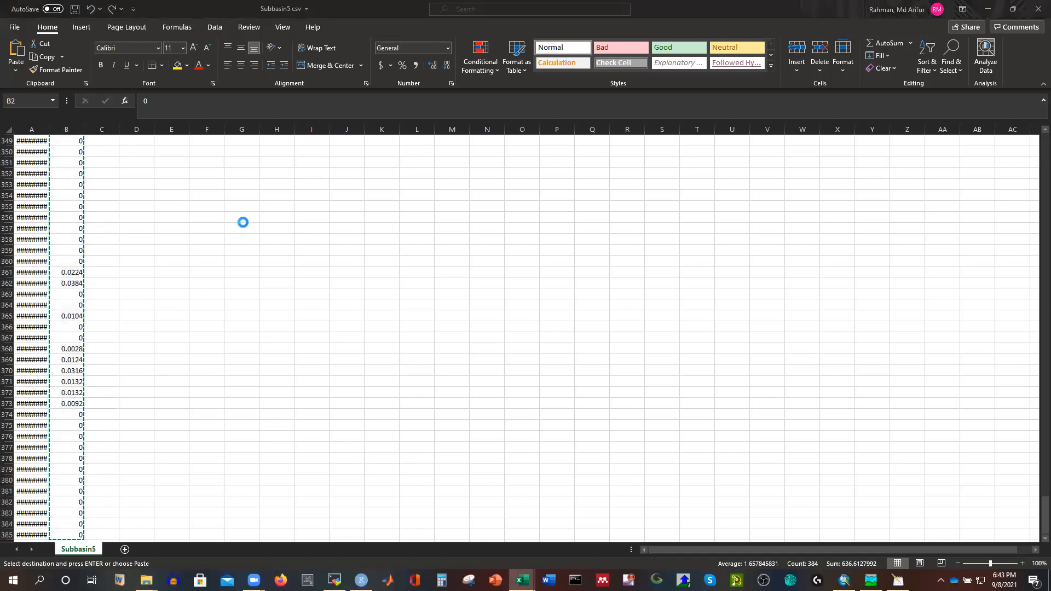
click(71, 151)
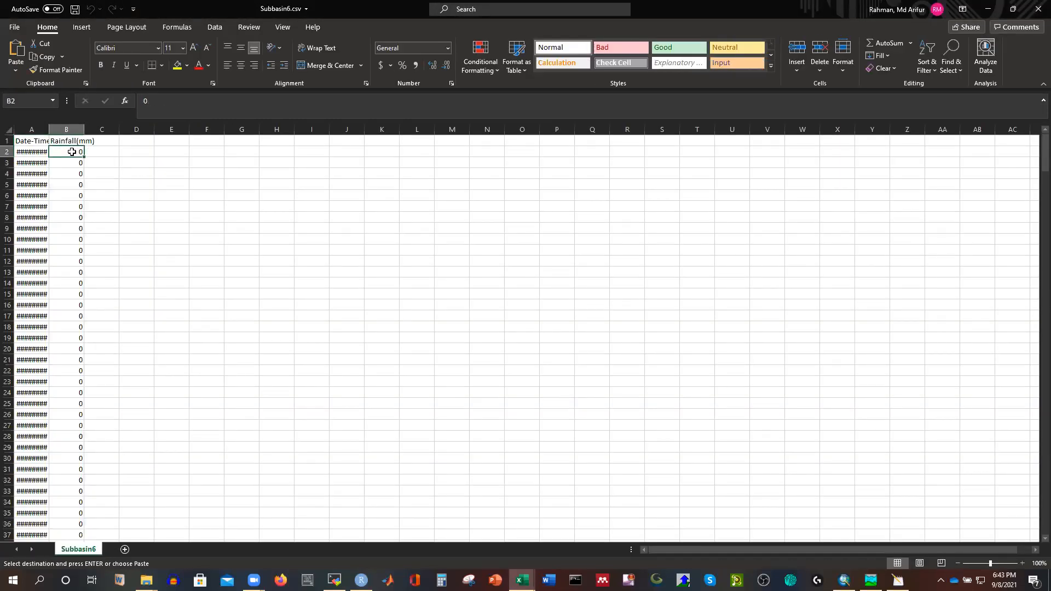
key(ctrl+shift+Down)
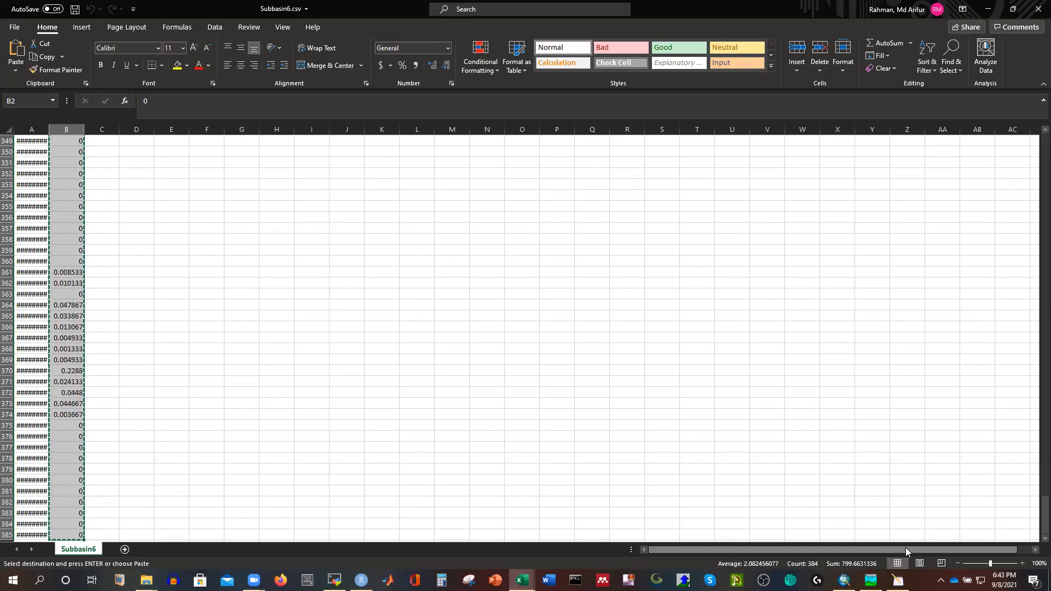
Switch to HEC-HMS, paste the copied rainfall over Gage6's precipitation values from 22Aug2017 00:00, and view the gage's graph
mouse_move(871, 580)
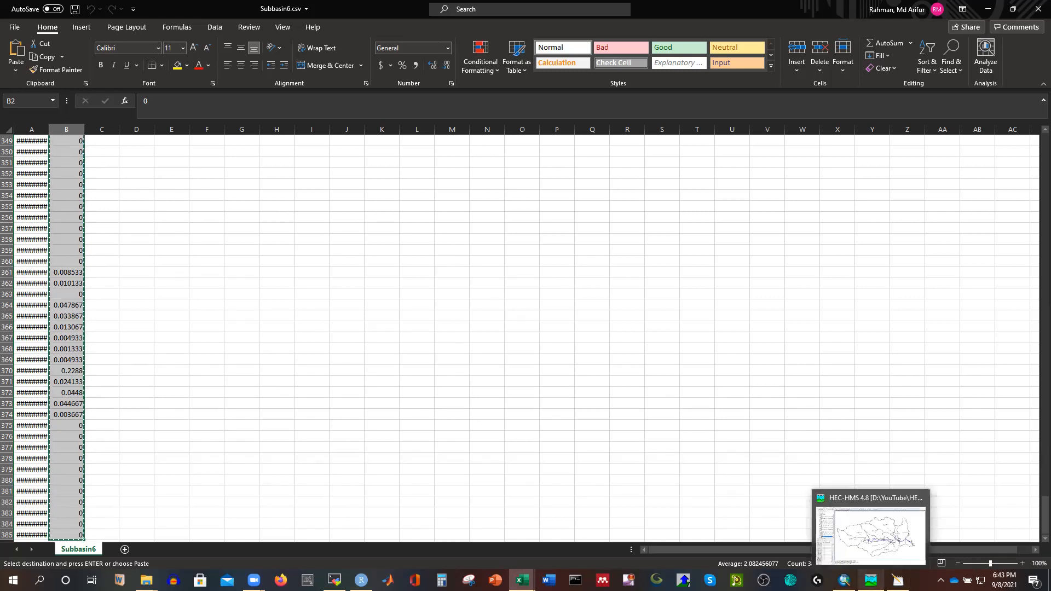
click(870, 533)
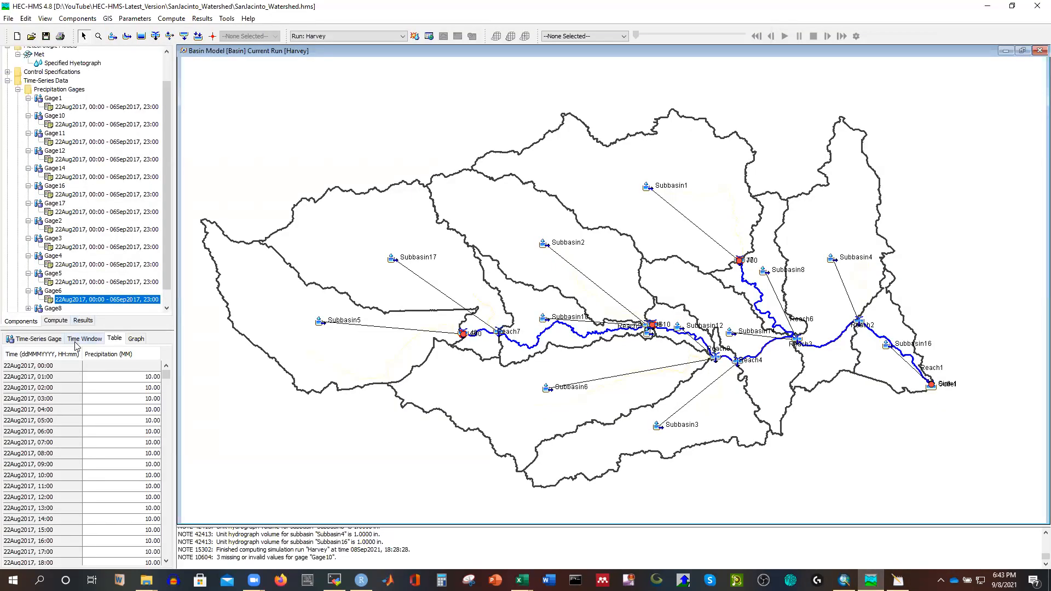
click(111, 367)
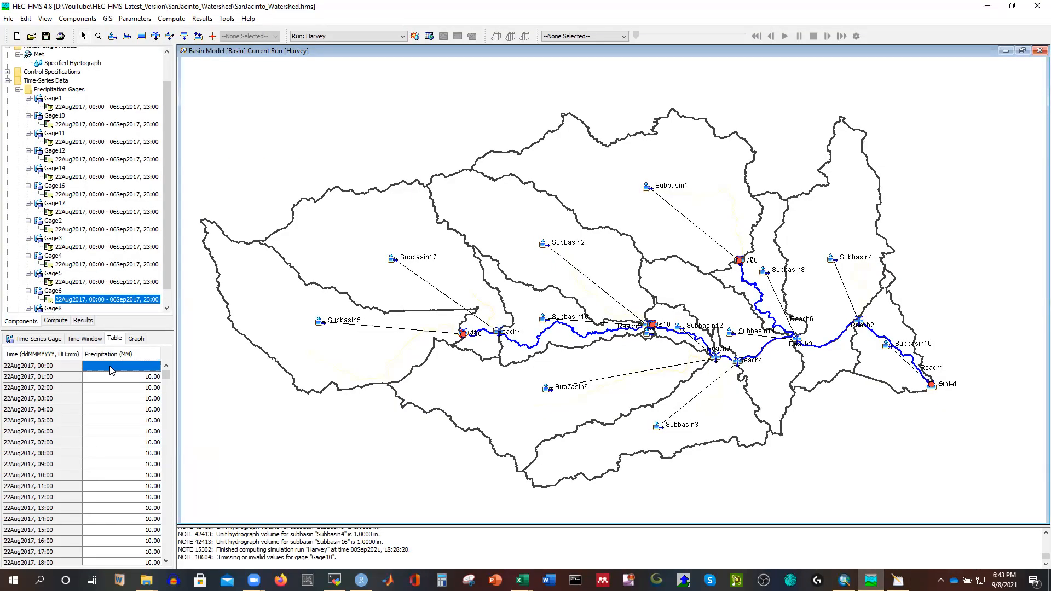
key(ctrl+a)
click(134, 339)
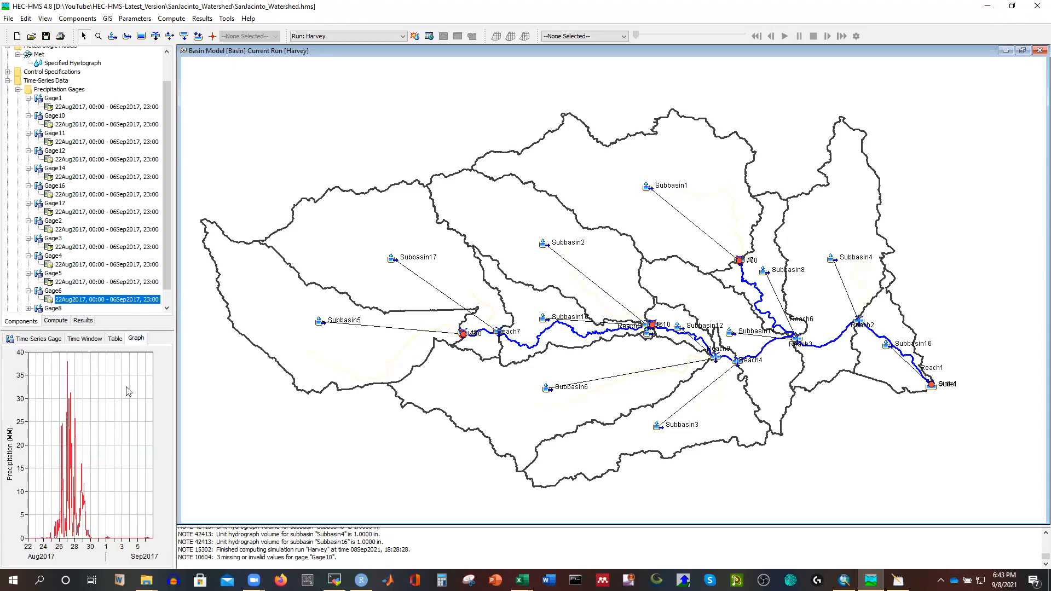
Set Gage8's precipitation time window to end on 06Sep2017 at 23:00 and show its value table
scroll(81, 256, down, 2)
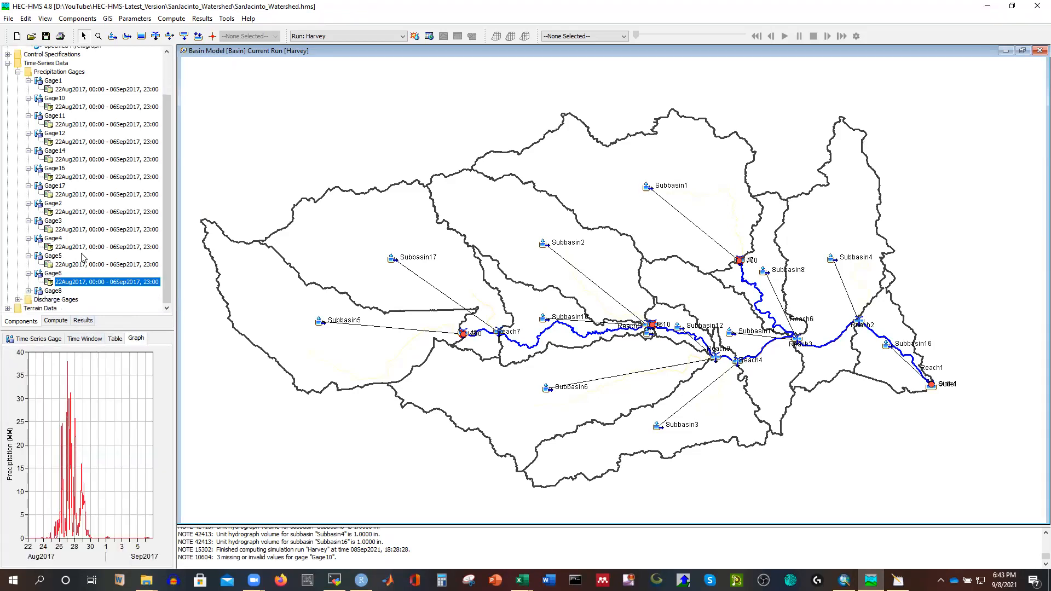
double_click(52, 289)
click(71, 300)
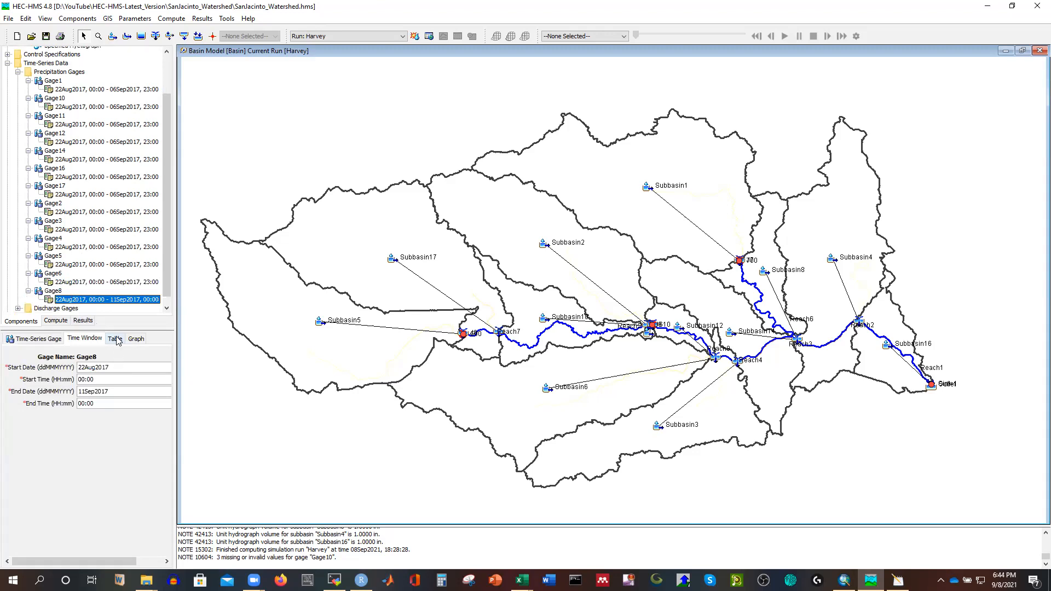
click(86, 390)
key(BackSpace)
key(BackSpace)
text(06)
click(115, 339)
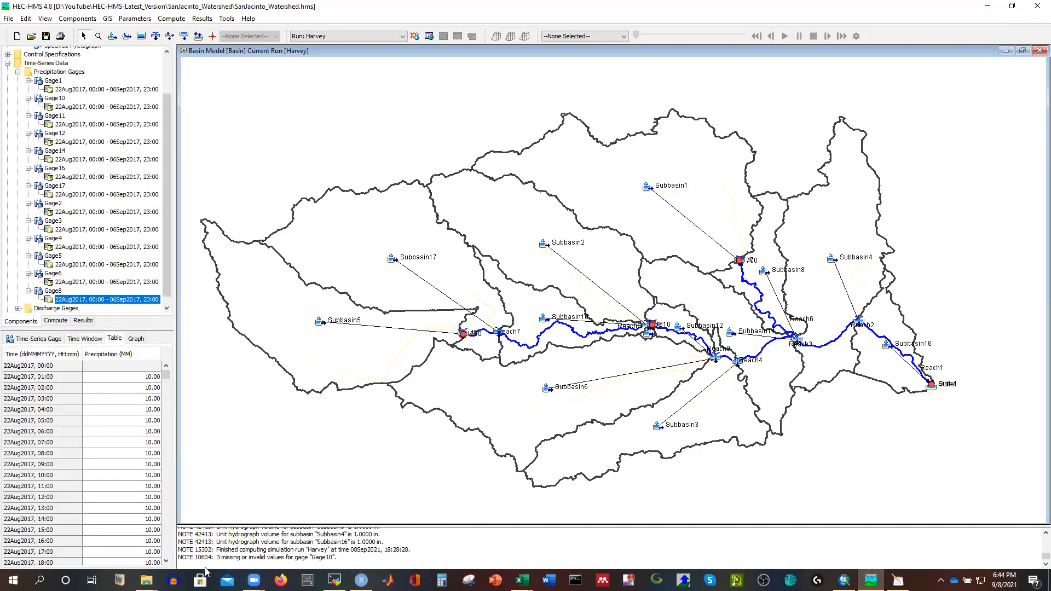
Open Subbasin8.csv from the HEC-HMS_Time_Series folder in Excel and copy all Rainfall(mm) values below the header
mouse_move(146, 580)
click(211, 531)
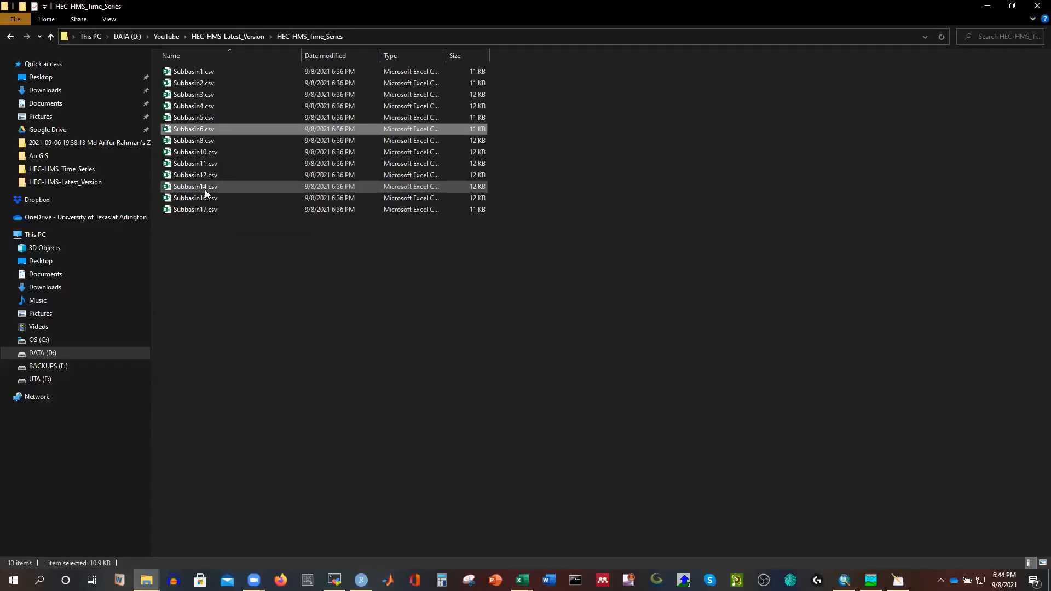
double_click(205, 143)
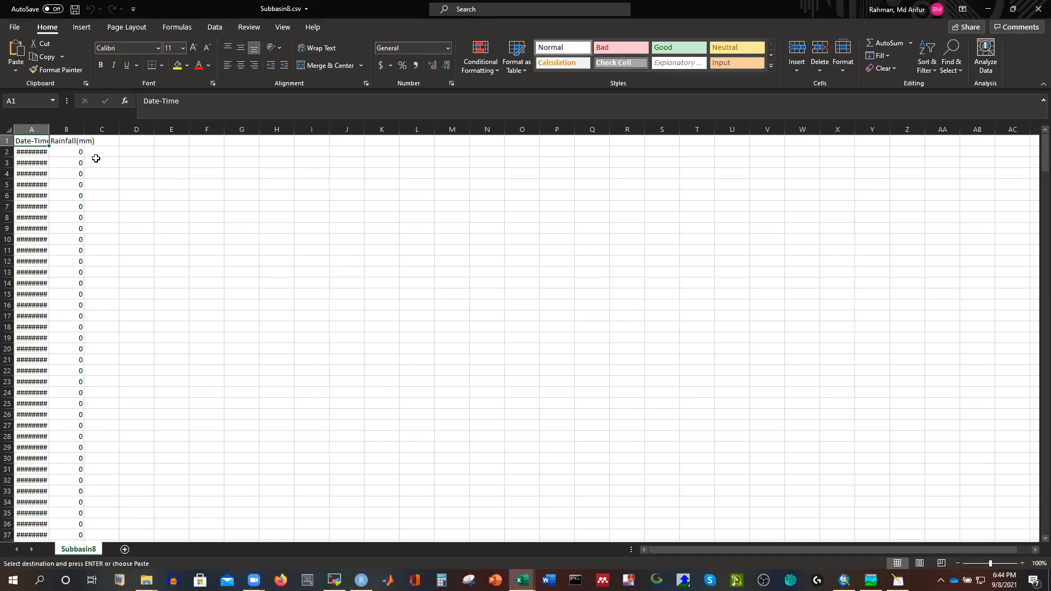
click(69, 153)
key(ctrl+shift+Down)
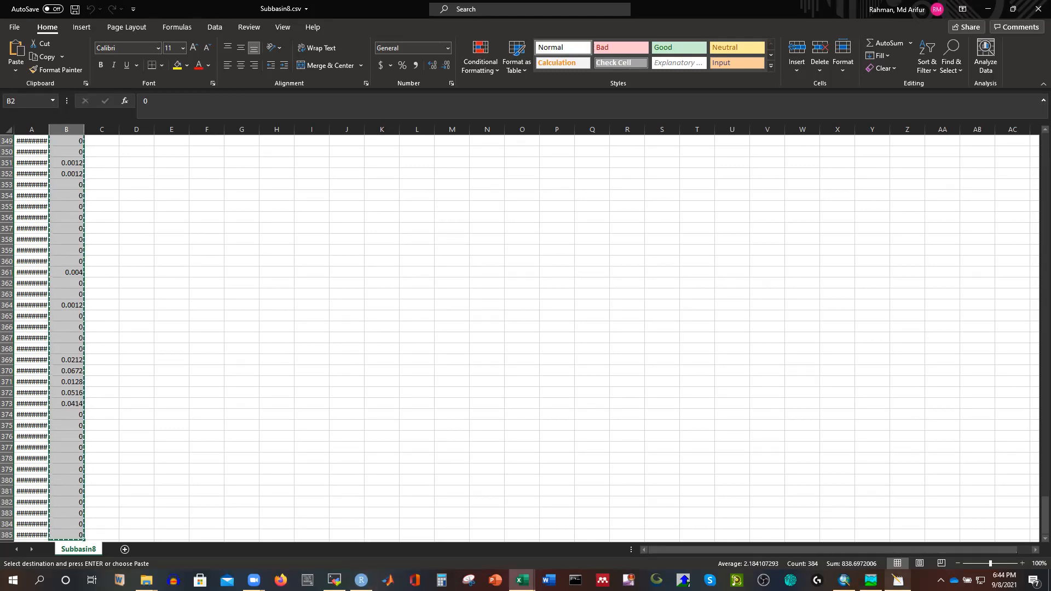
Switch to HEC-HMS, paste the copied rainfall over Gage8's precipitation values from 22Aug2017 00:00, and view the gage's graph
click(870, 580)
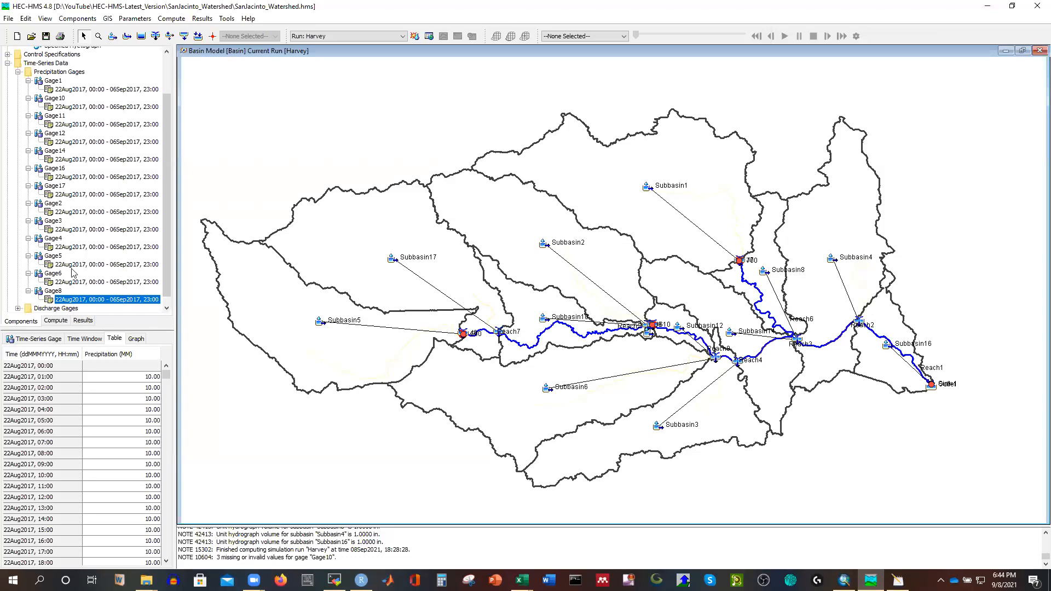
scroll(72, 272, down, 1)
scroll(126, 391, down, 1)
scroll(164, 378, up, 3)
click(114, 366)
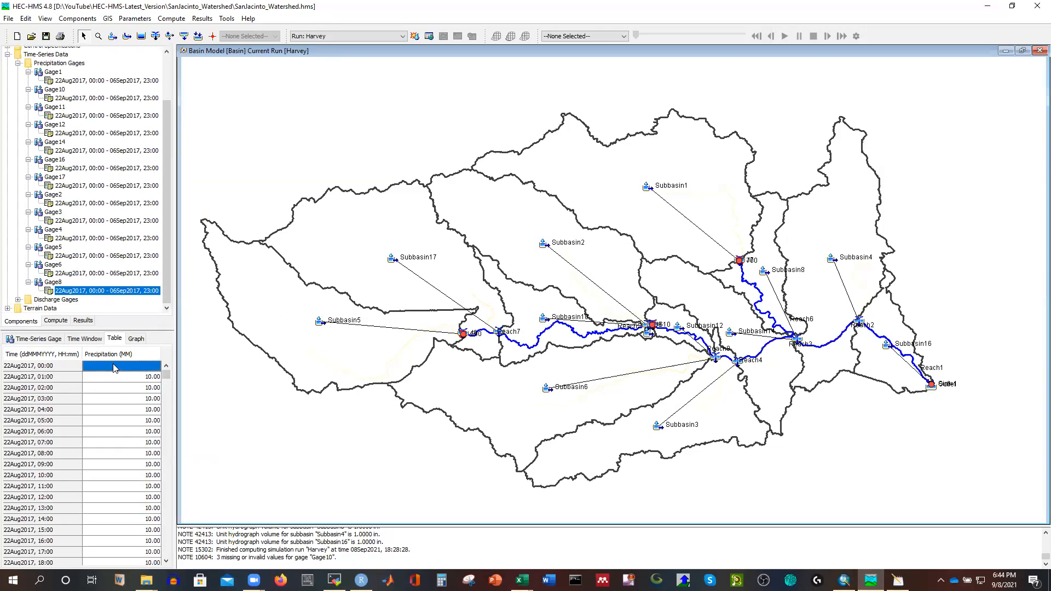
key(ctrl+a)
mouse_move(166, 376)
mouse_down()
mouse_move(155, 560)
mouse_move(162, 371)
mouse_up()
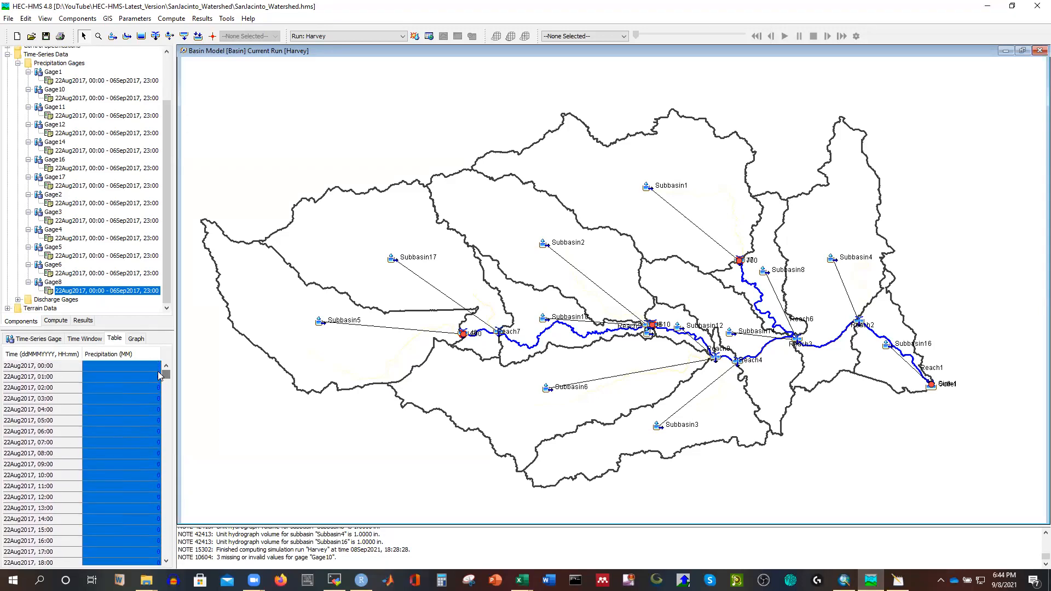
click(136, 340)
Collapse the precipitation gages, review the gage assigned to each subbasin in Met's Specified Hyetograph, and expand the Basin model's elements
scroll(63, 210, up, 3)
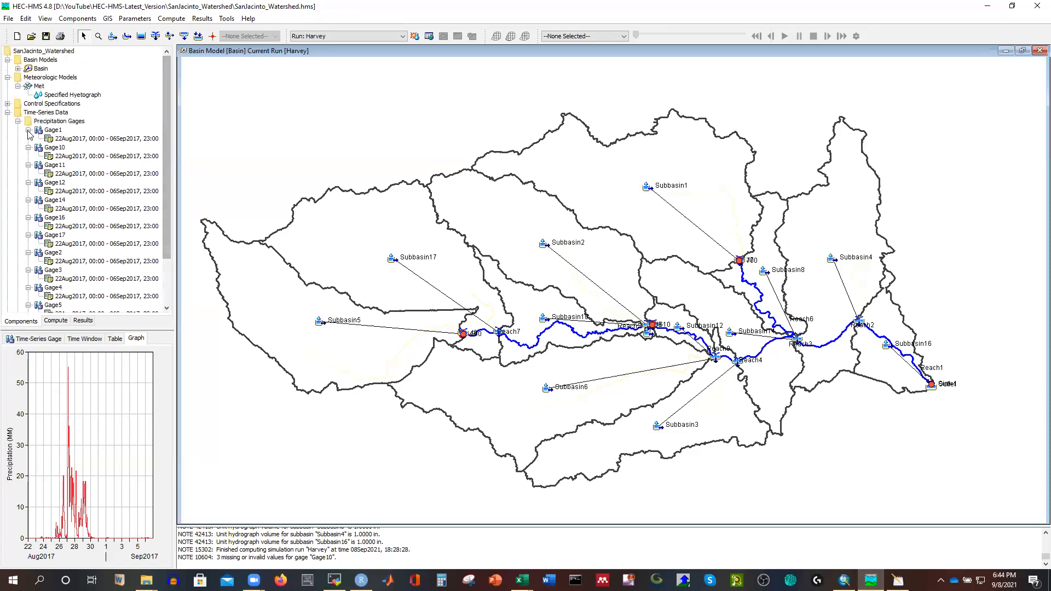
click(18, 122)
click(52, 95)
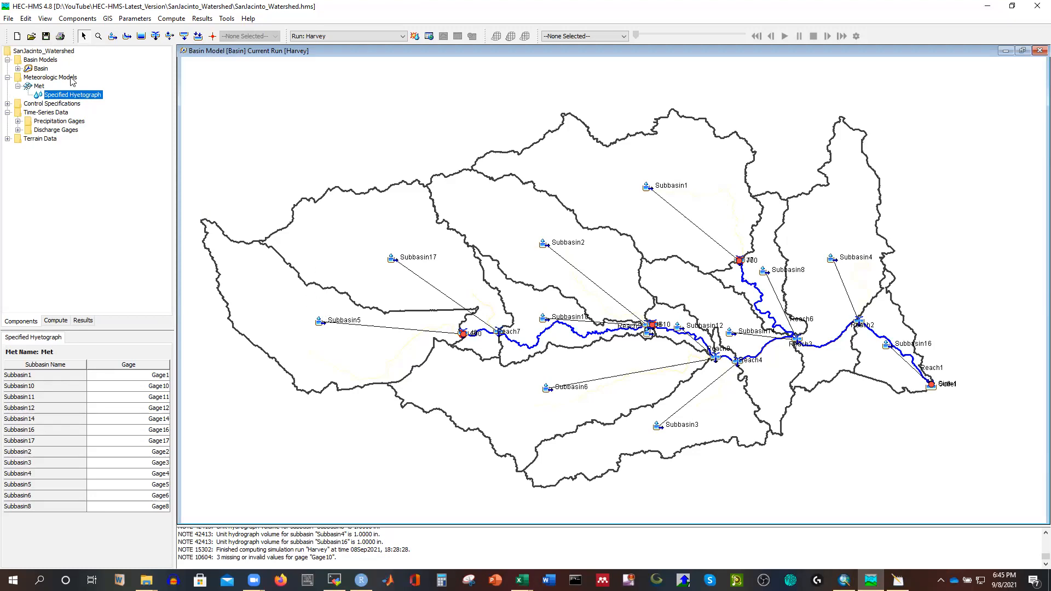
click(18, 69)
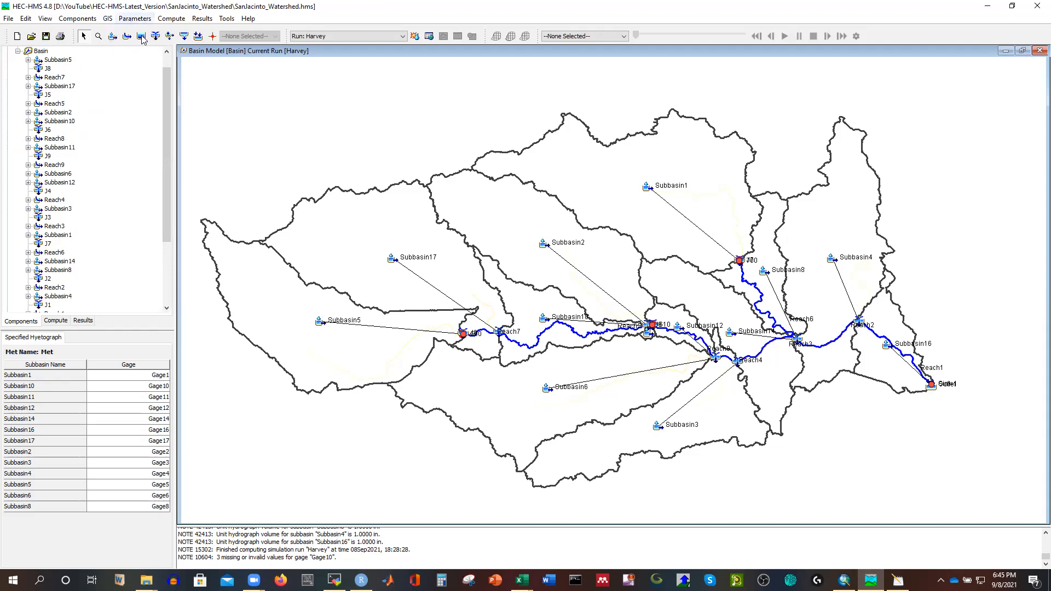
Review the Deficit and Constant loss parameters of all subbasins and close the table
click(134, 18)
mouse_move(182, 90)
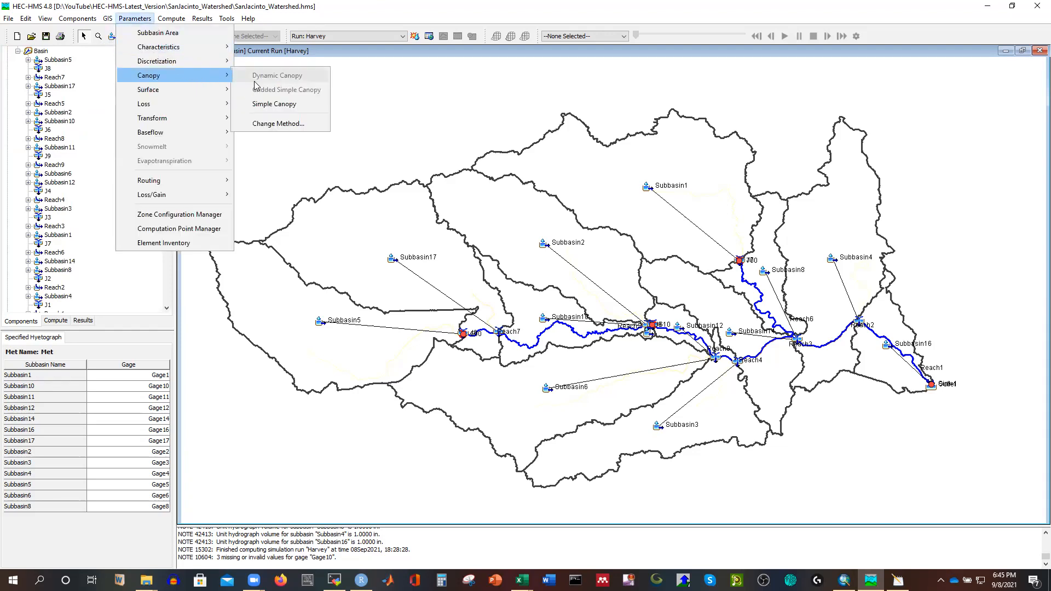
mouse_move(217, 104)
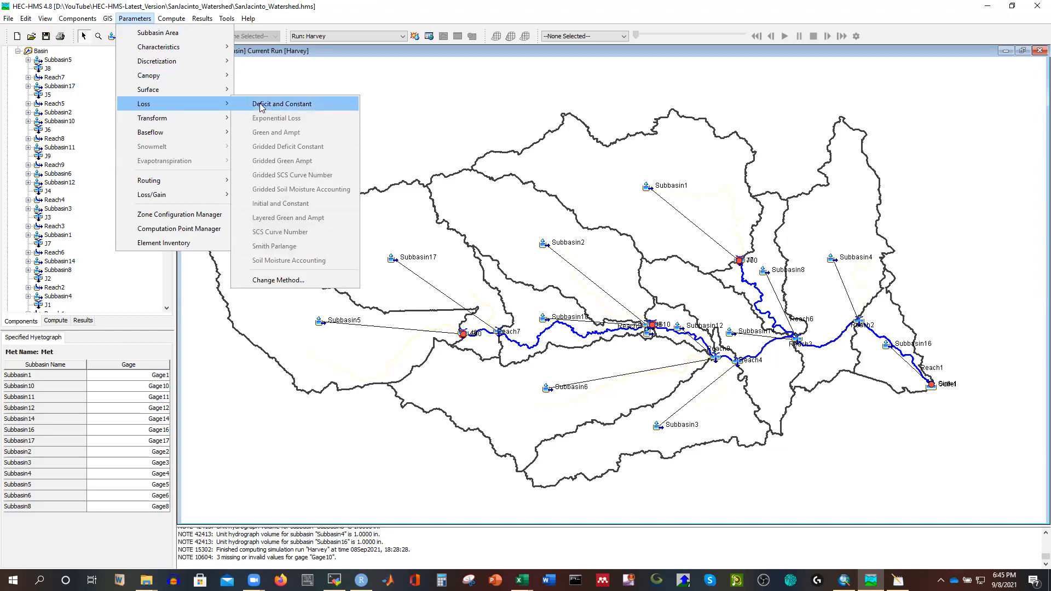
click(261, 104)
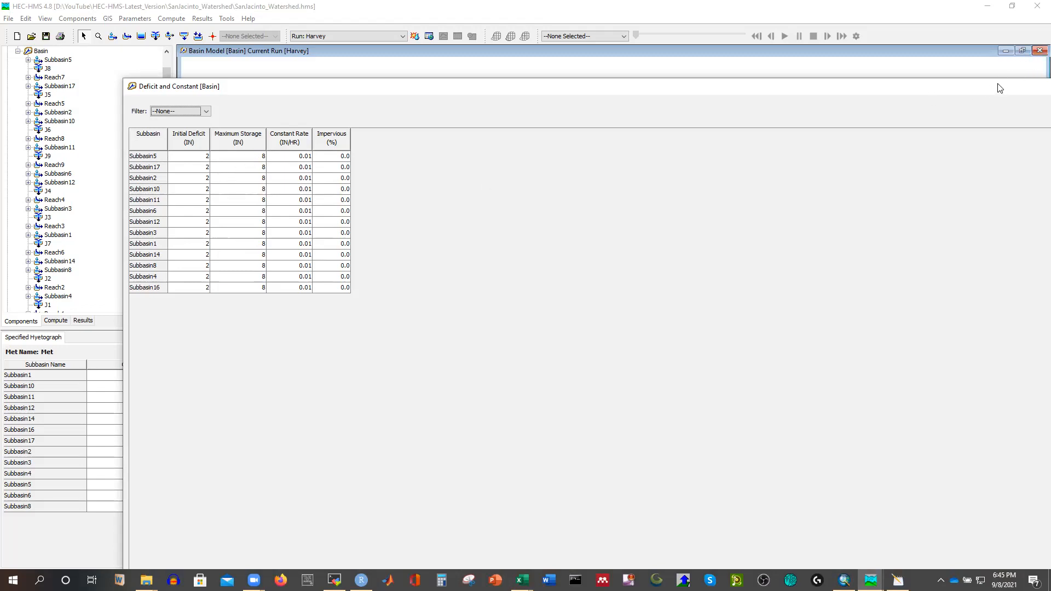
drag(999, 87, 762, 72)
click(922, 71)
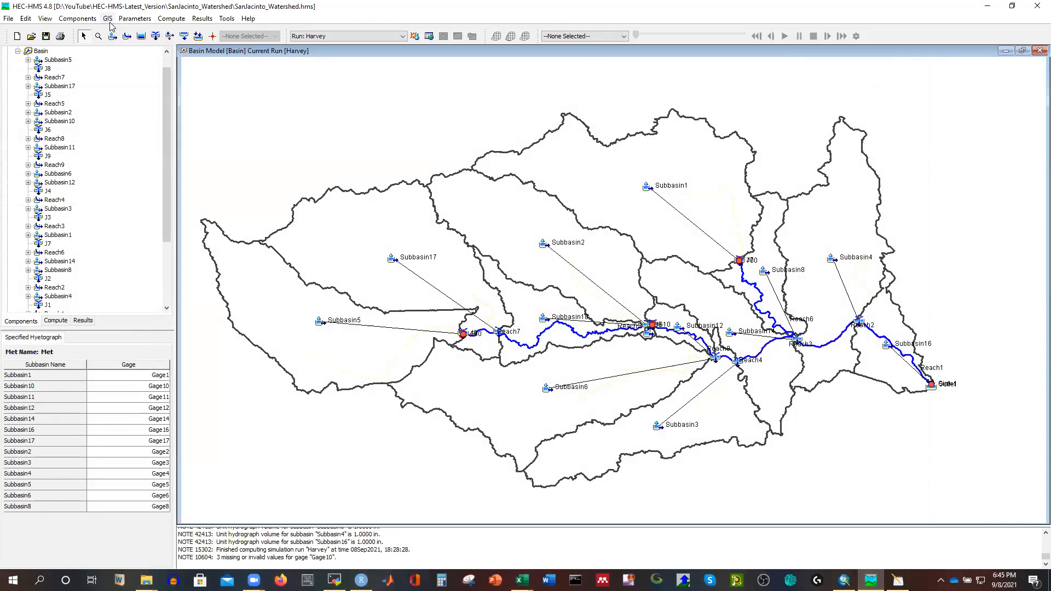
click(135, 18)
mouse_move(190, 184)
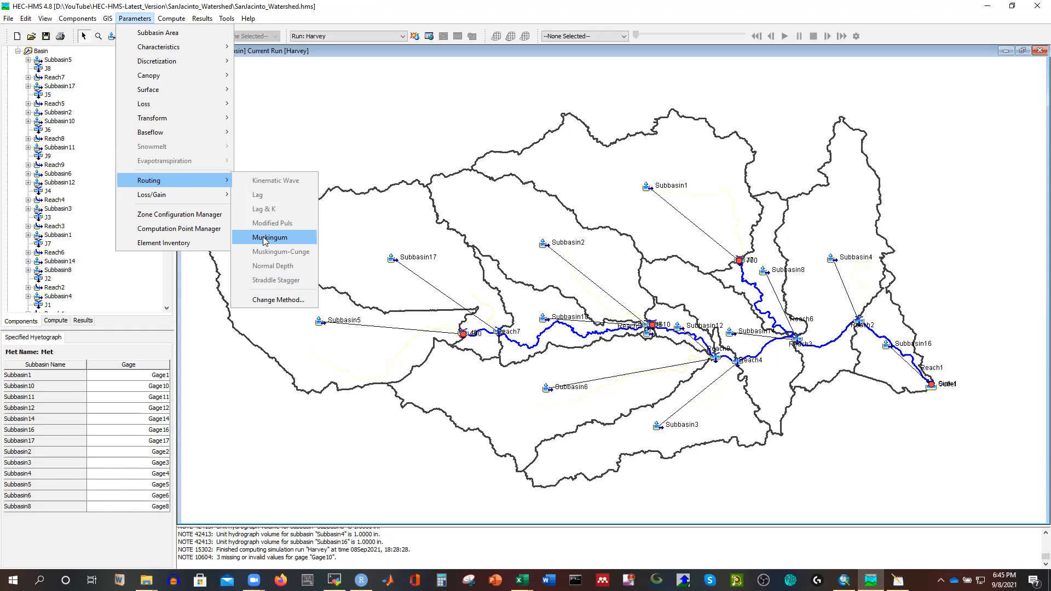
click(404, 51)
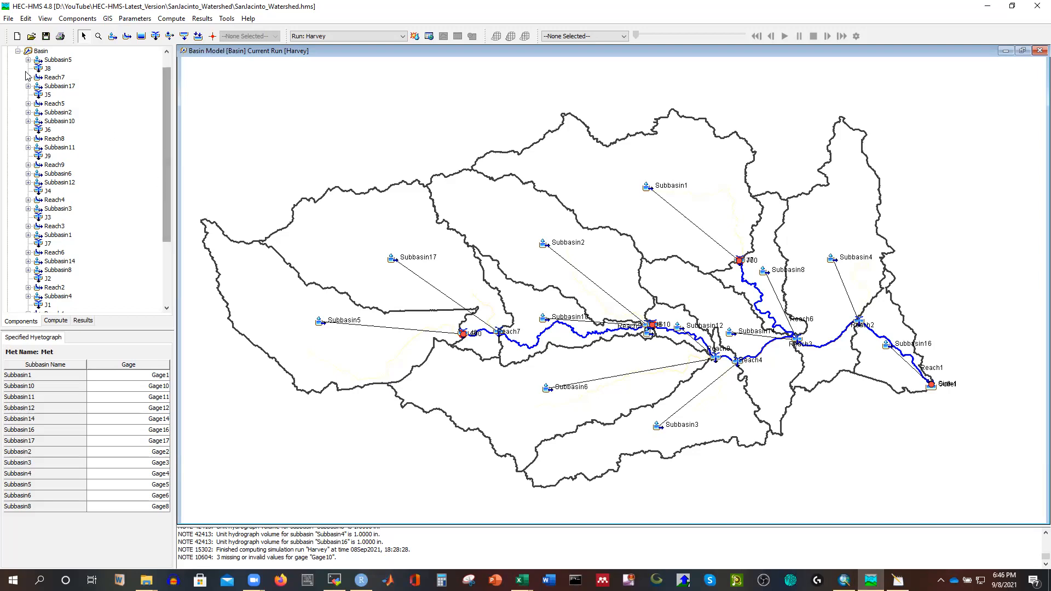
Compute the Harvey simulation run and dismiss its progress window
click(415, 37)
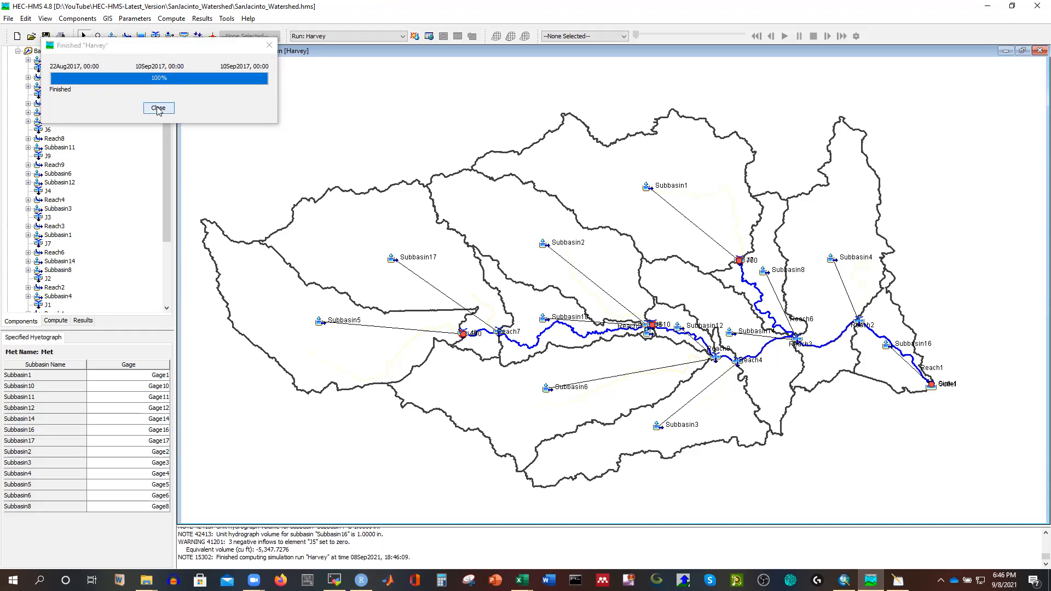
click(158, 108)
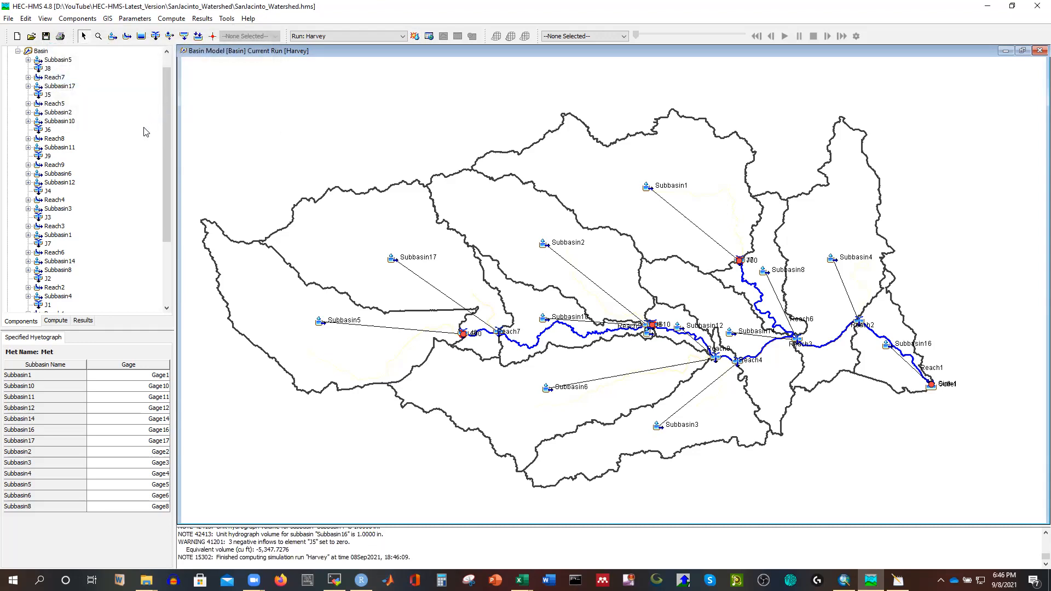
scroll(147, 129, up, 1)
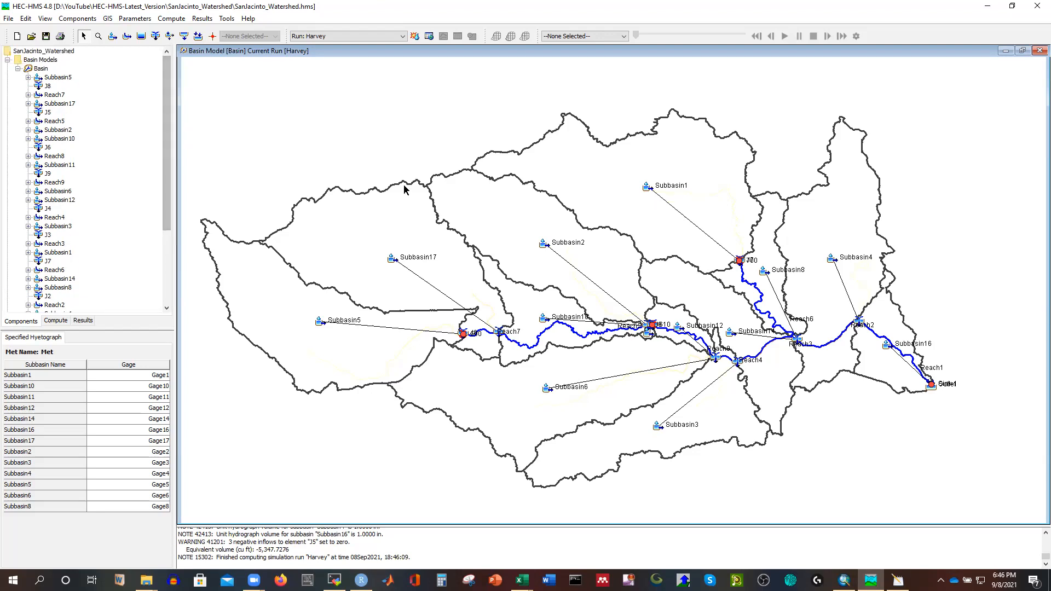
mouse_move(572, 234)
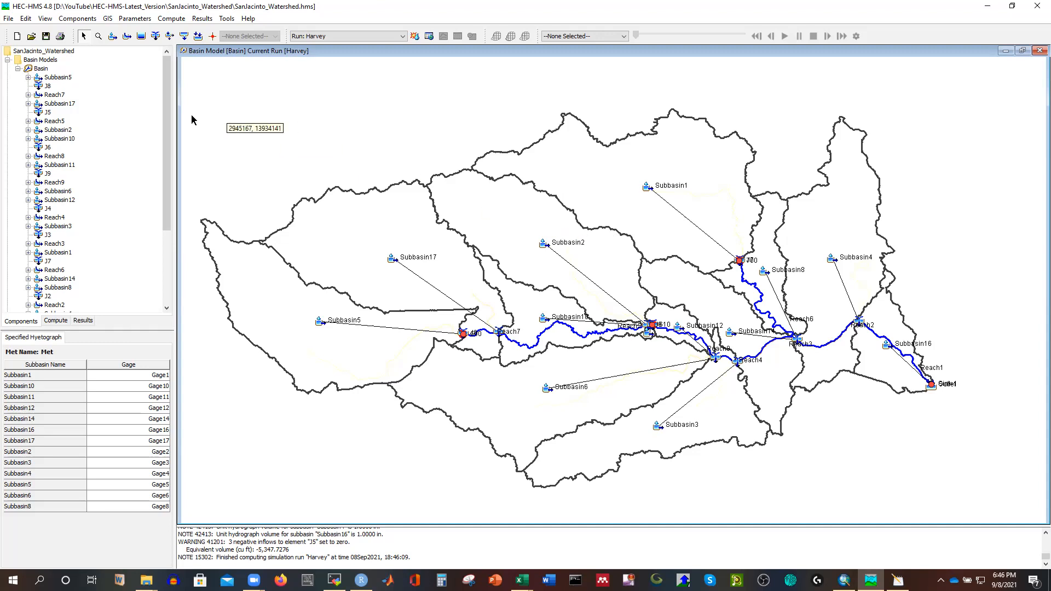
mouse_move(167, 117)
mouse_down()
mouse_move(148, 161)
mouse_move(159, 98)
mouse_up()
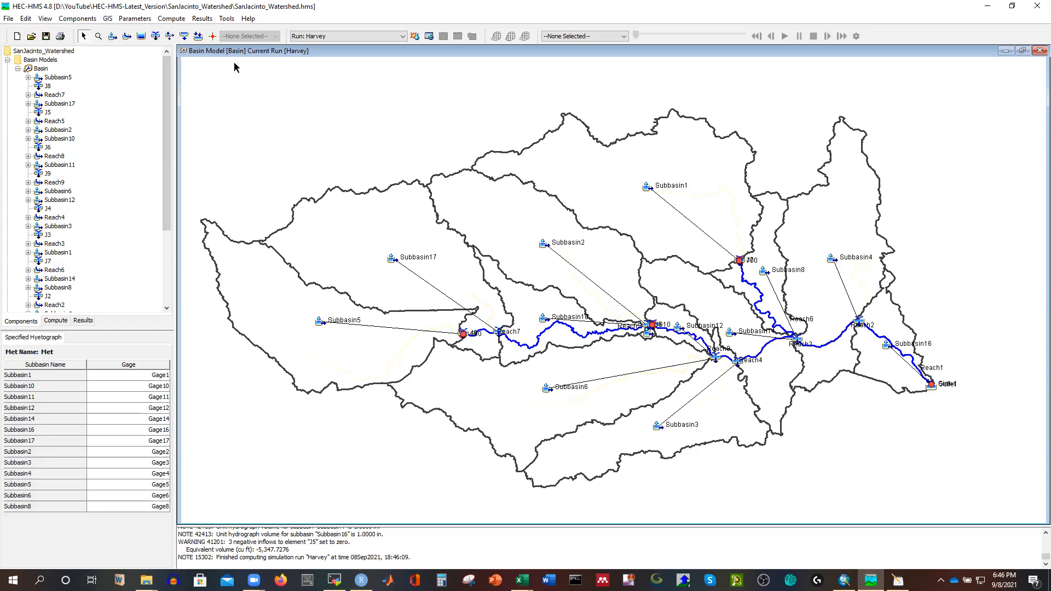
Open the Harvey run's result graph for junction J8, enlarge it to compare outflow with observed flow, and close it
click(83, 322)
click(47, 94)
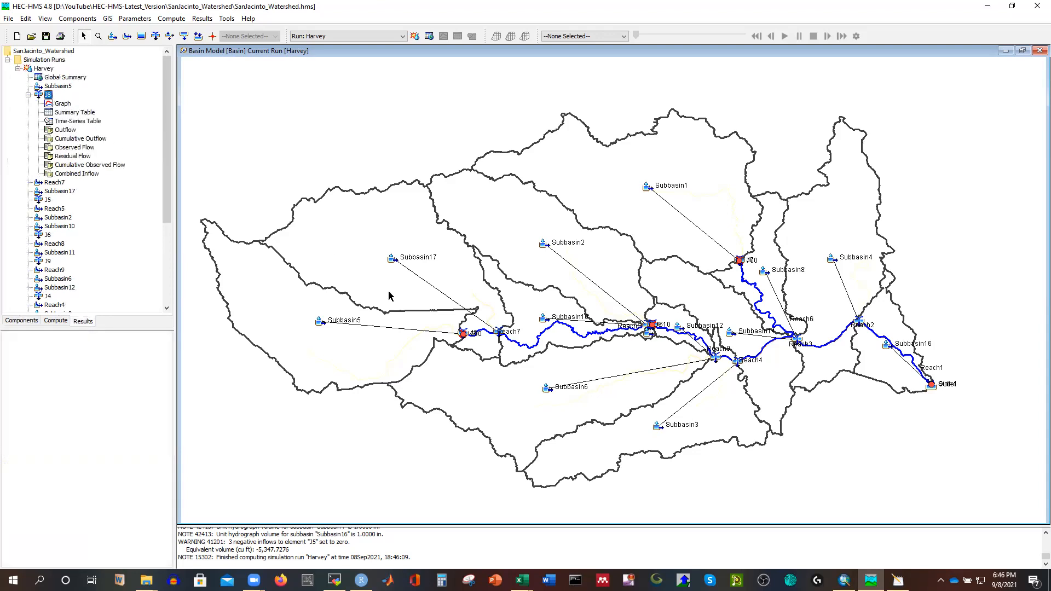
click(63, 104)
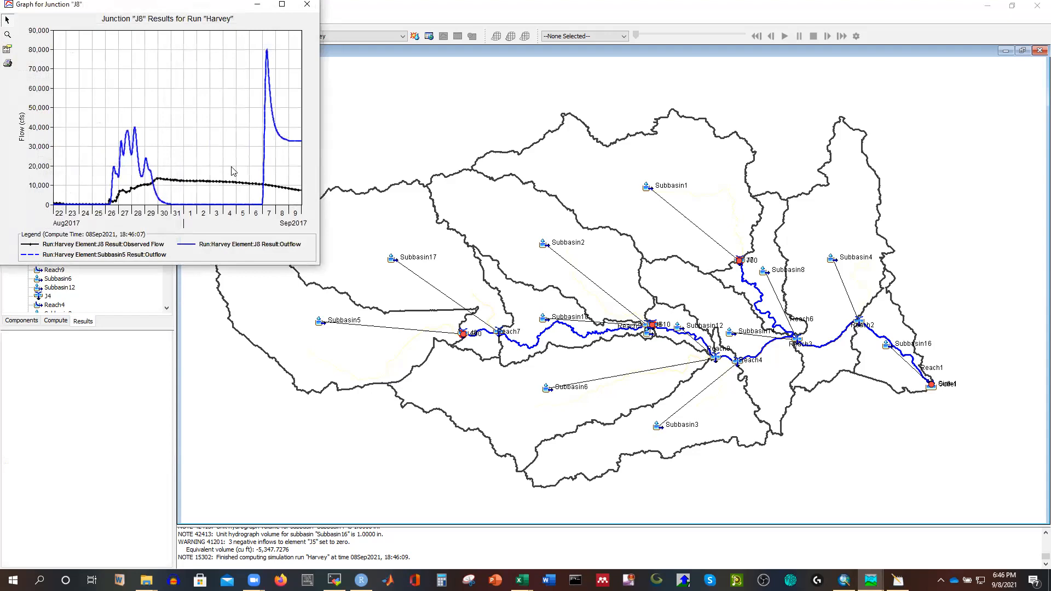
click(282, 5)
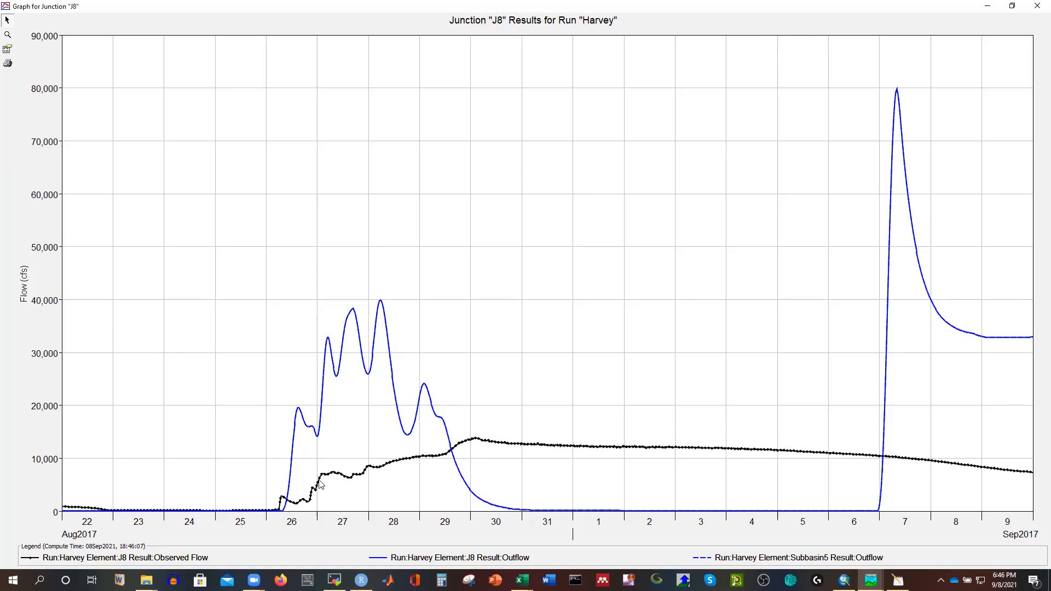
click(1036, 7)
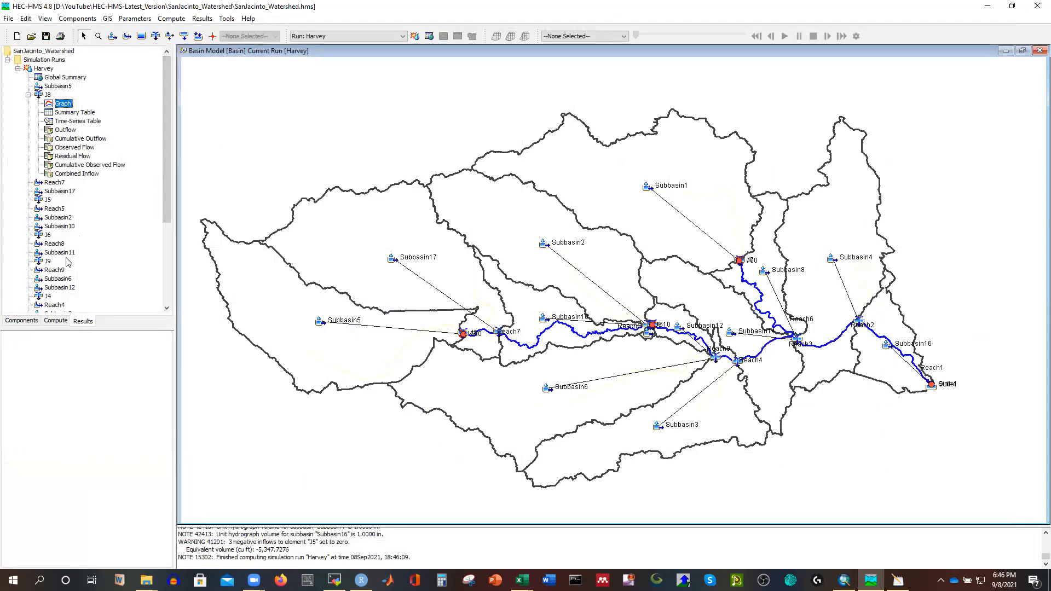
Identify junction J7 on the basin map, examine its Harvey result graph at full size against the observed flow, and close it
scroll(69, 229, down, 3)
scroll(69, 229, down, 2)
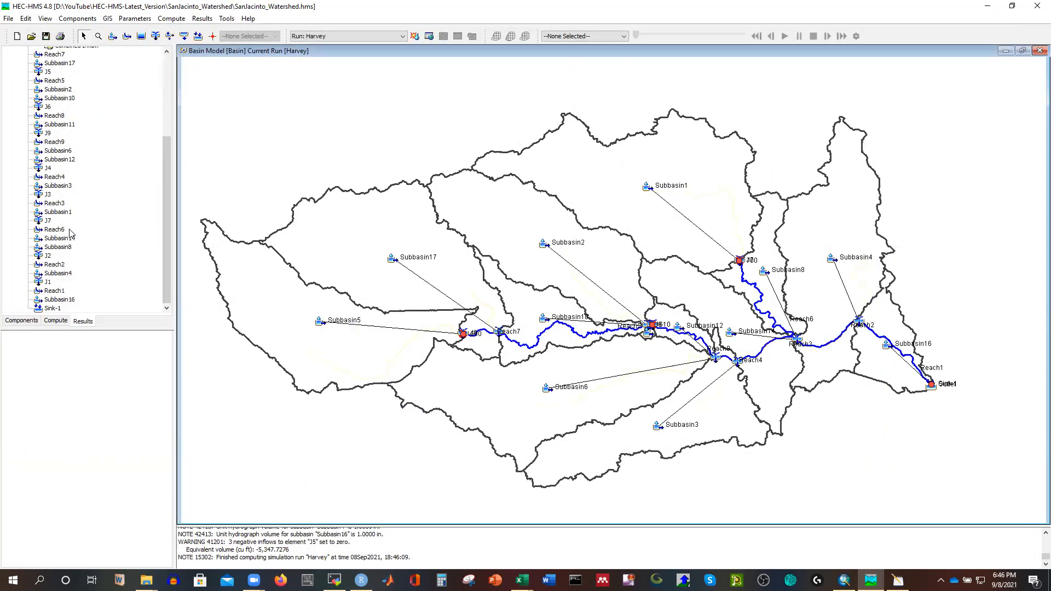
click(740, 263)
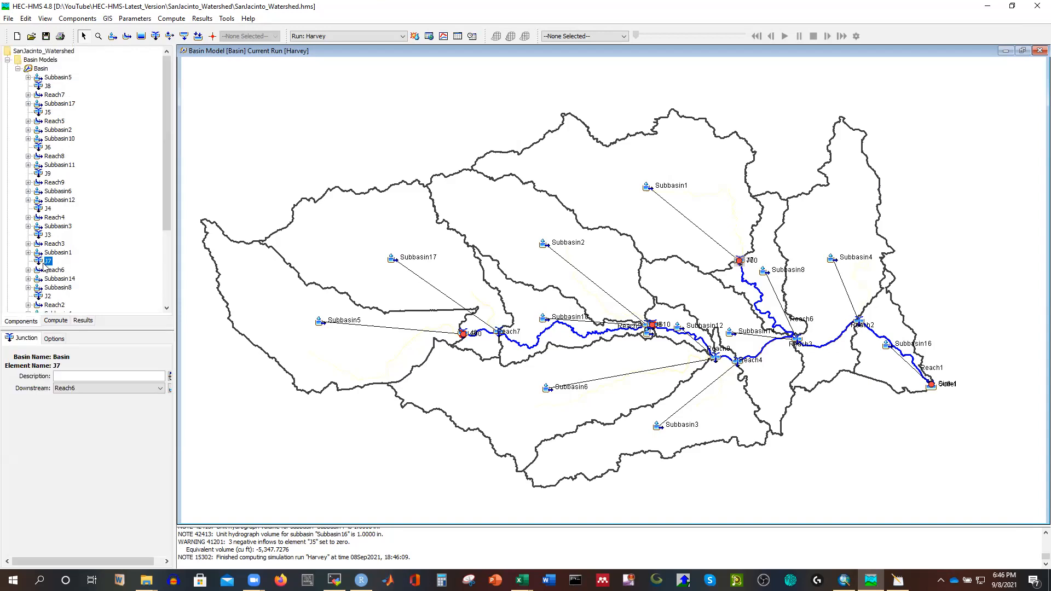
click(83, 320)
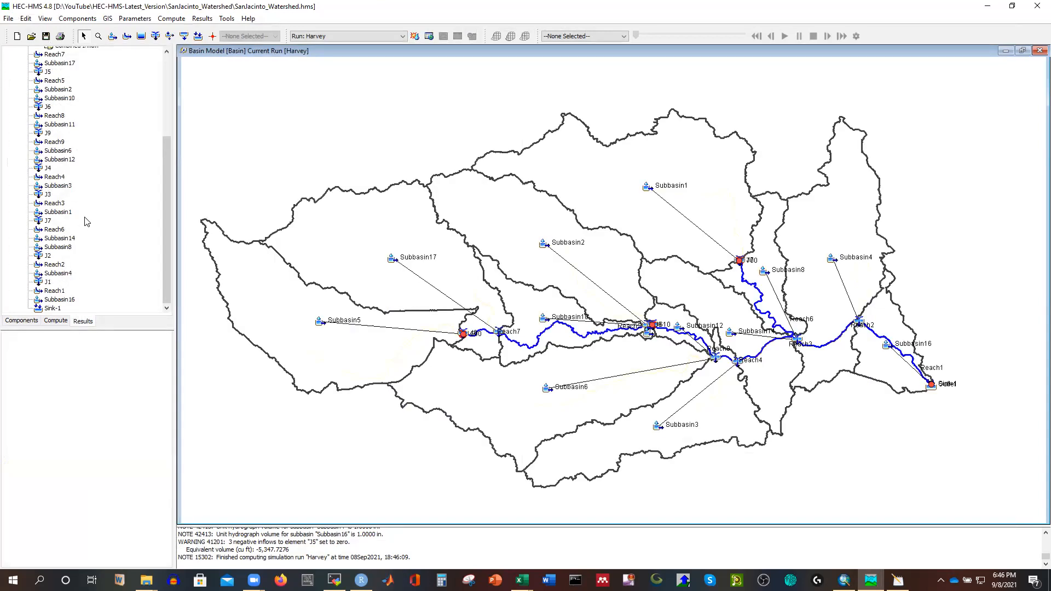
scroll(86, 220, up, 1)
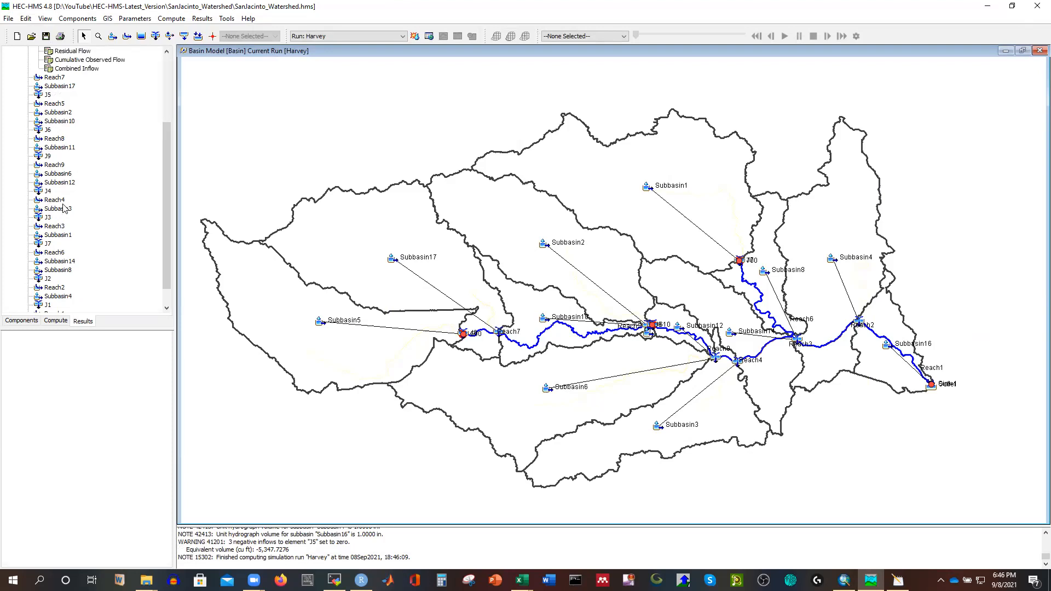
double_click(48, 244)
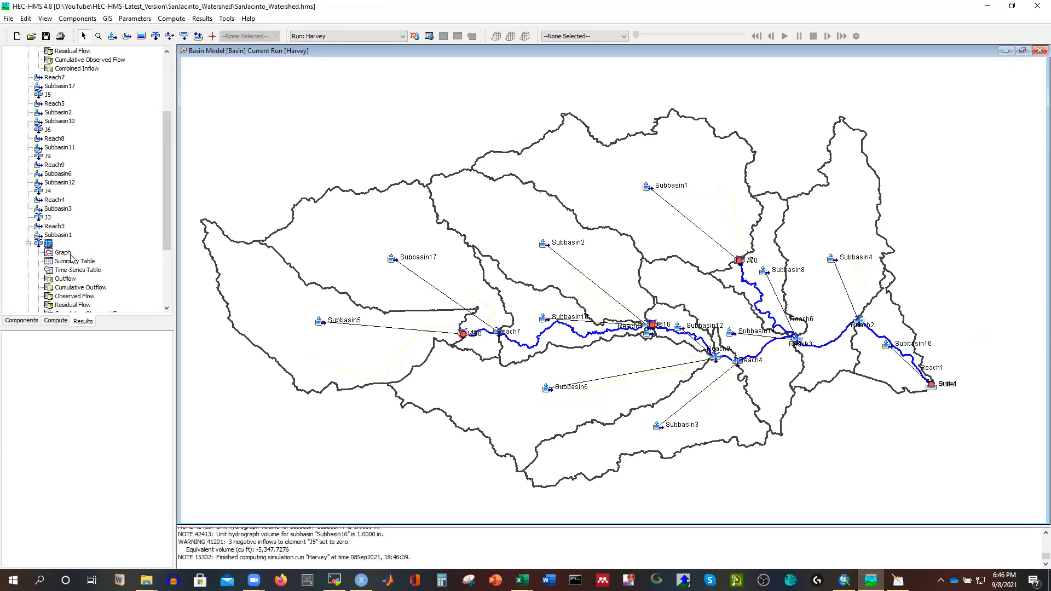
click(62, 253)
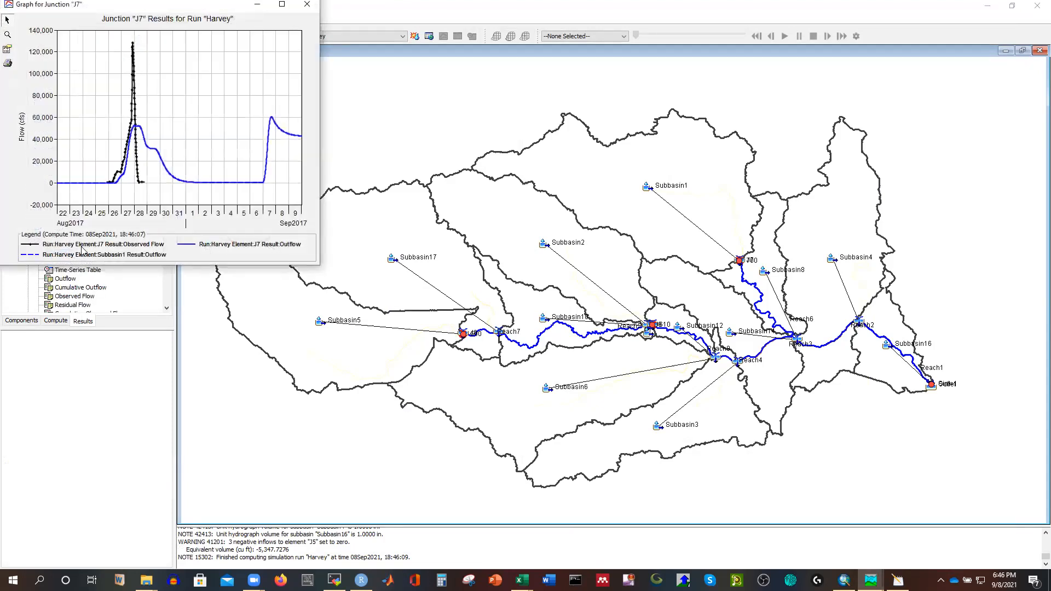
click(282, 5)
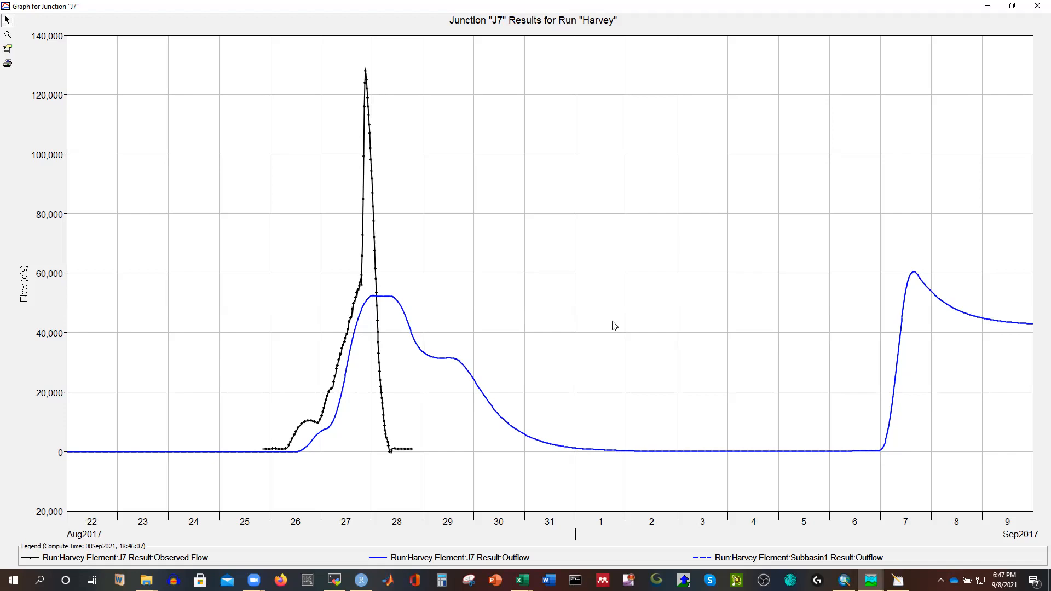
click(1037, 6)
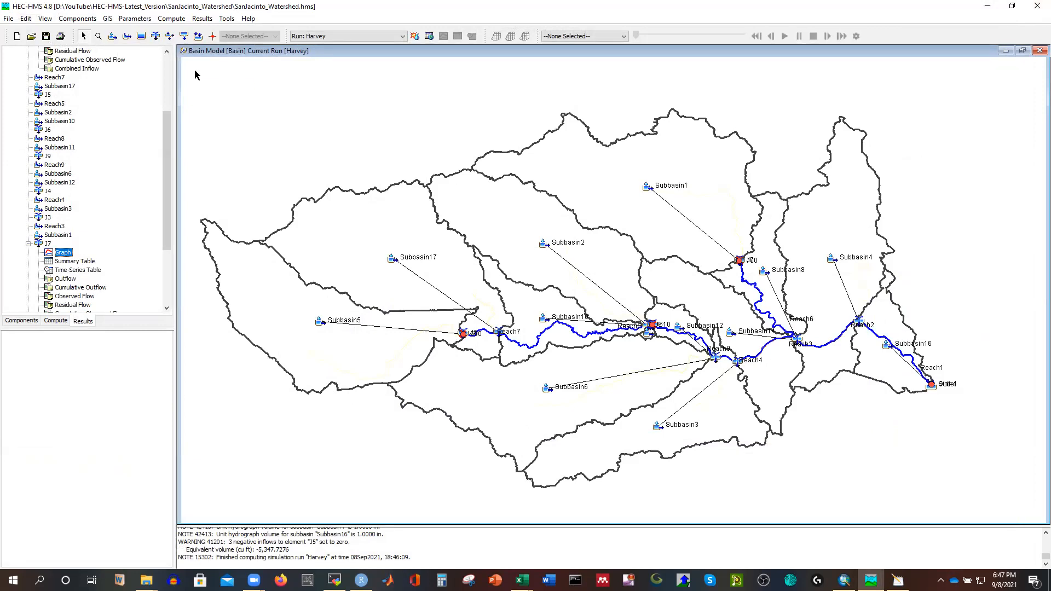
Open the Deficit and Constant loss parameters for the basin and set Subbasin5's impervious area to 40%
click(133, 19)
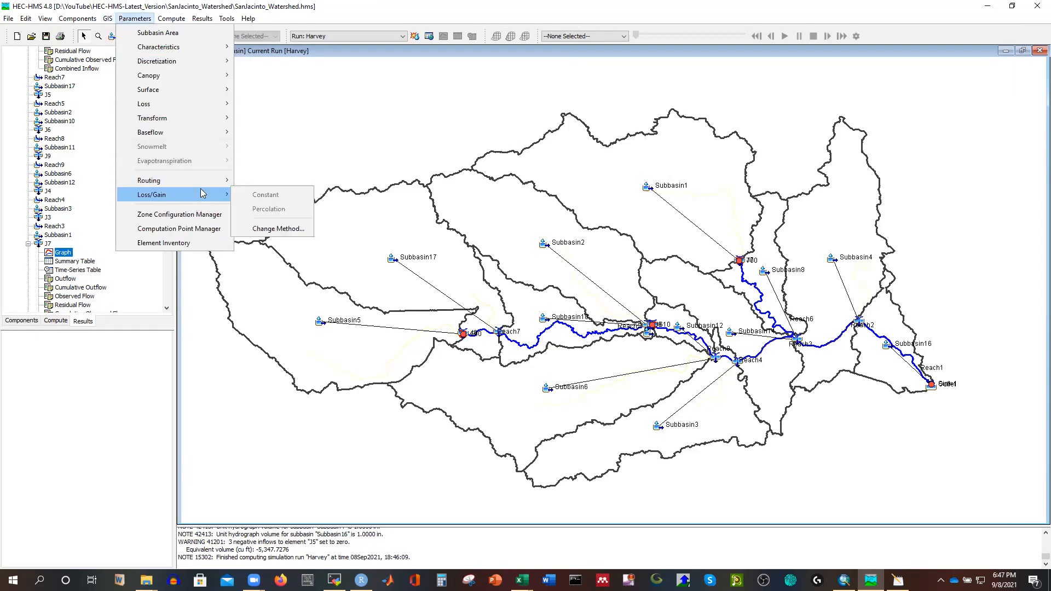
mouse_move(206, 182)
mouse_move(184, 120)
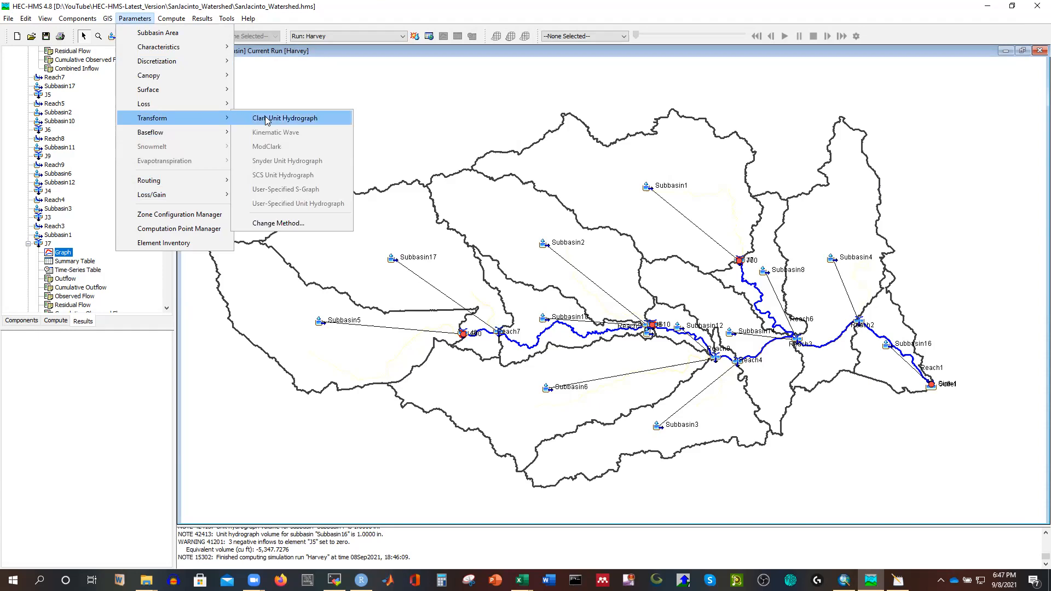
mouse_move(216, 104)
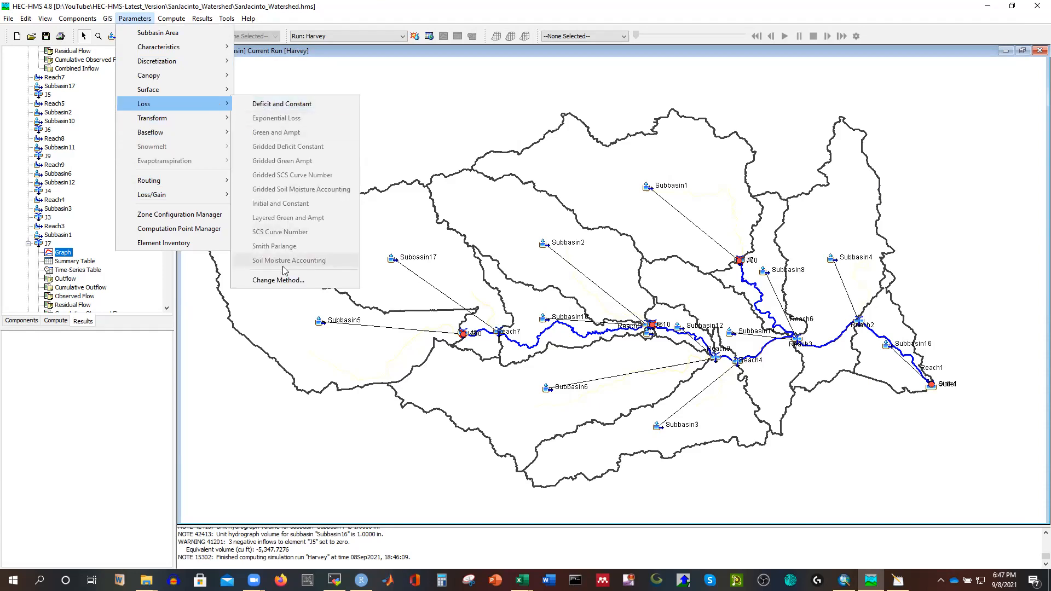
click(255, 106)
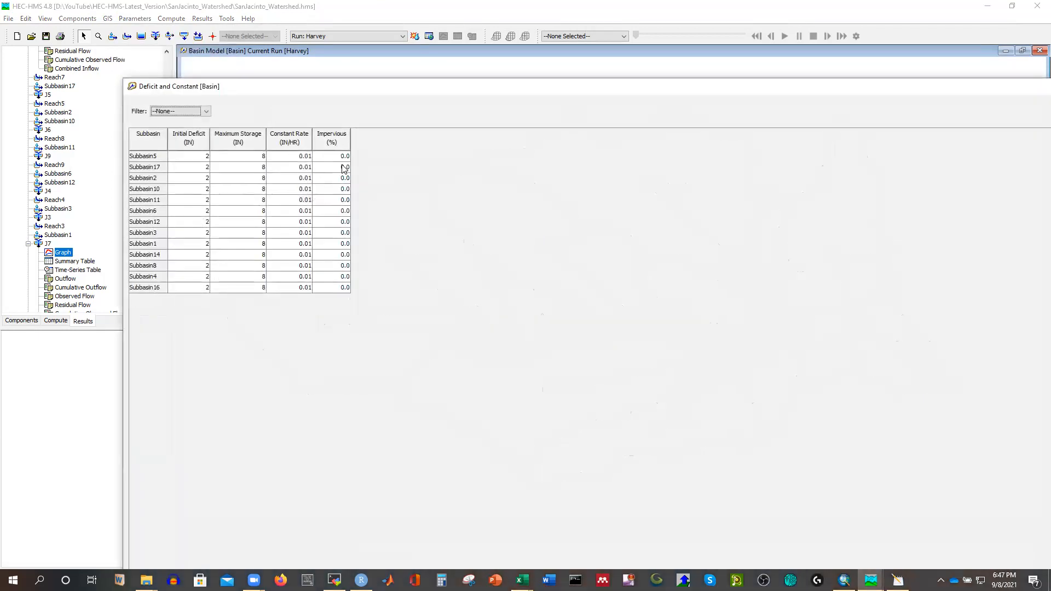
click(344, 157)
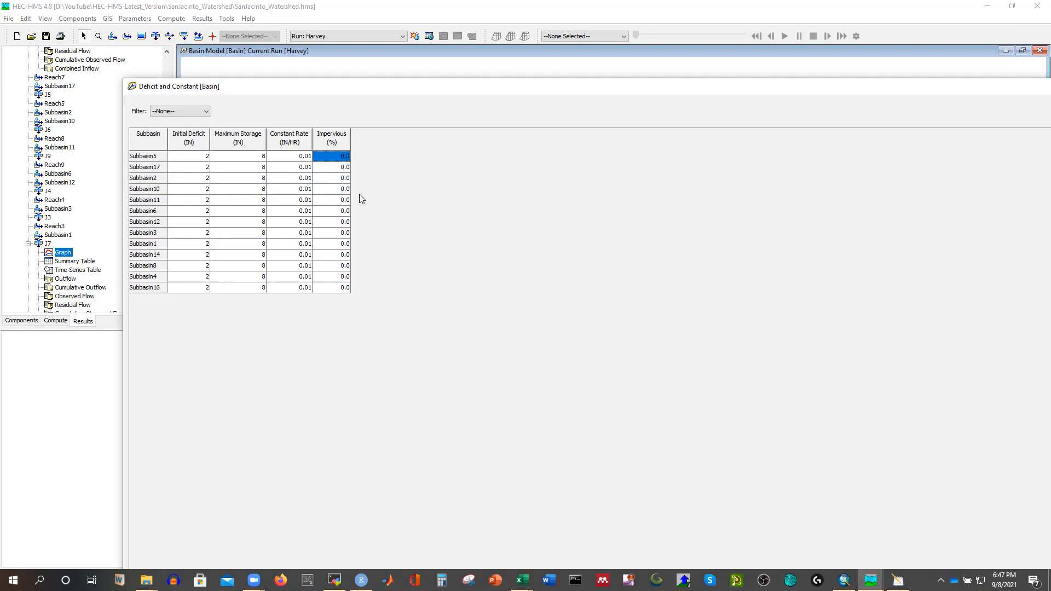
text(40)
click(328, 188)
Fill the impervious percentage for all subbasins by repeating Subbasin5's 40% value, then apply and close the loss parameter table
click(339, 157)
shift+click(343, 290)
right_click(330, 226)
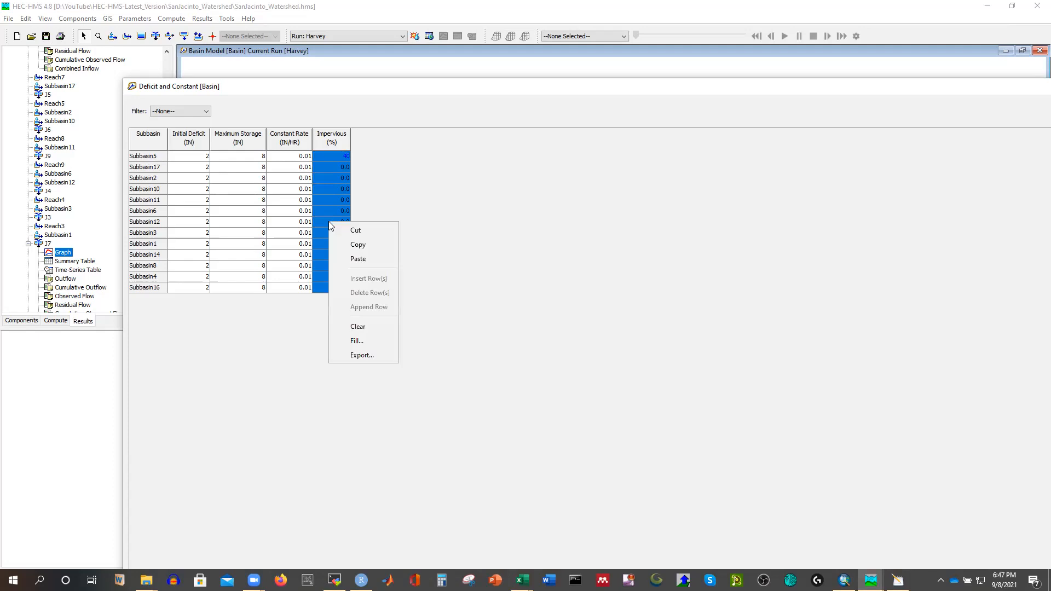
click(362, 338)
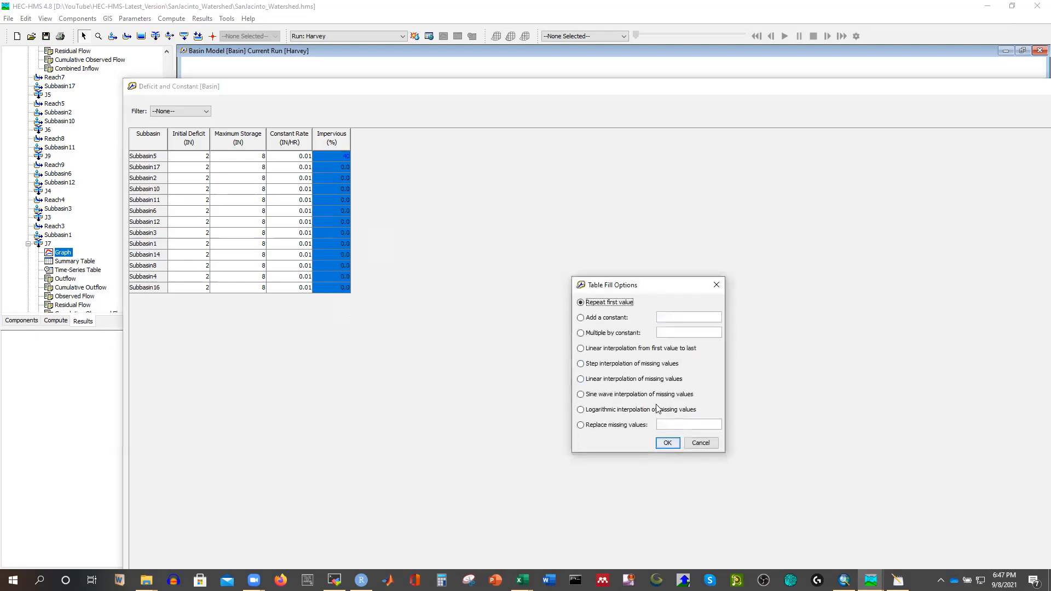
click(668, 443)
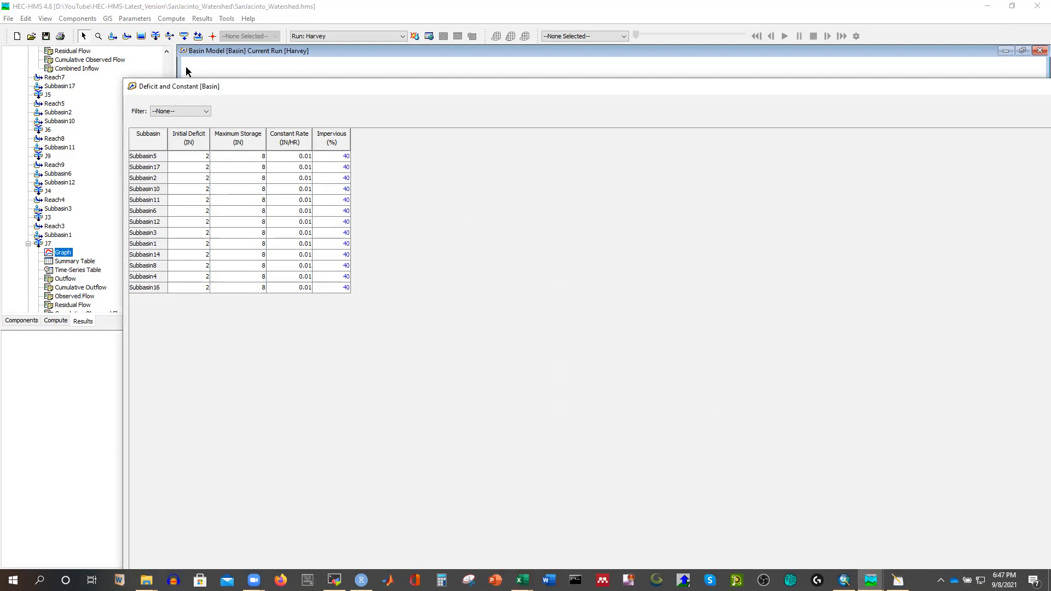
drag(920, 92, 625, 86)
click(866, 81)
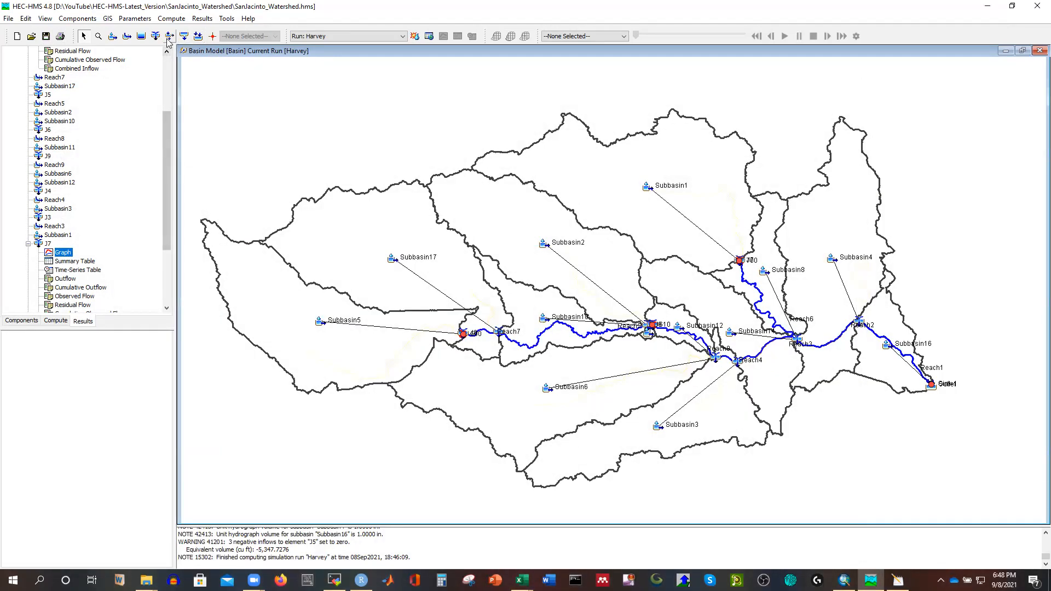
Recompute the Harvey simulation run and check junction J7's result graph against the observed flow, closing it when finished
click(414, 37)
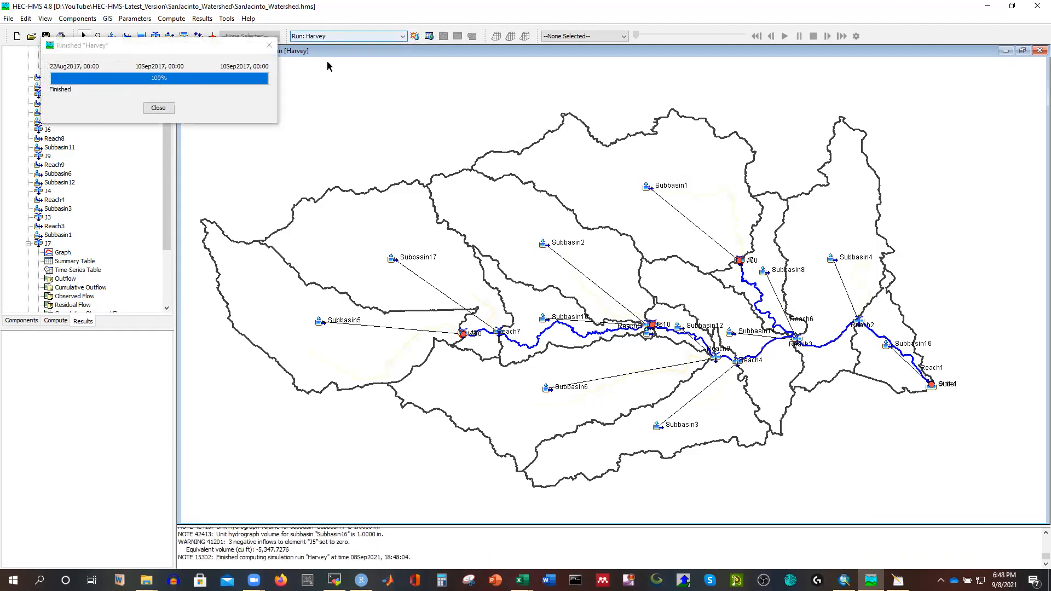
click(159, 109)
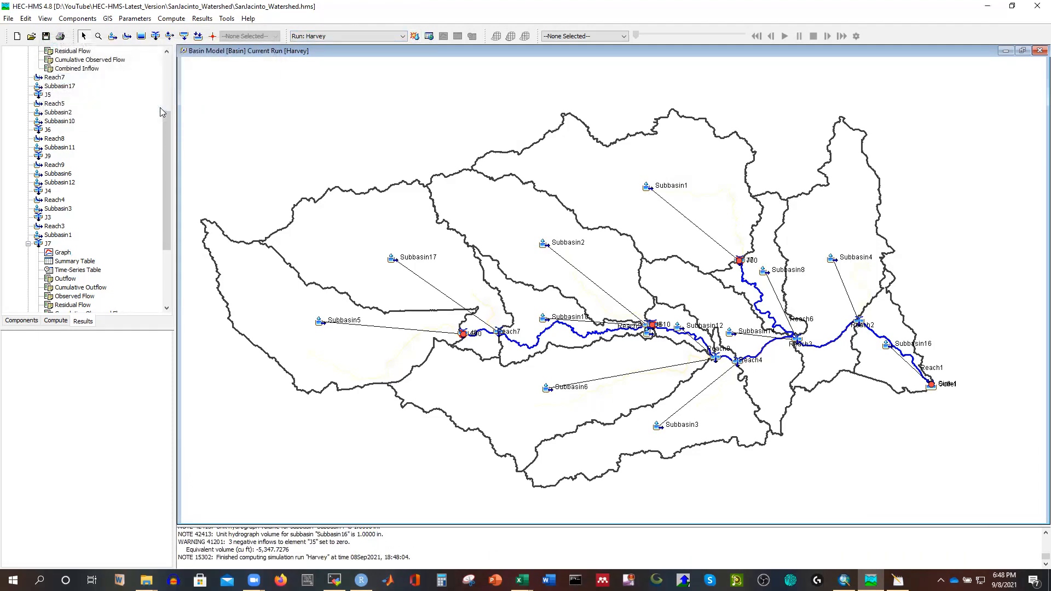
click(61, 253)
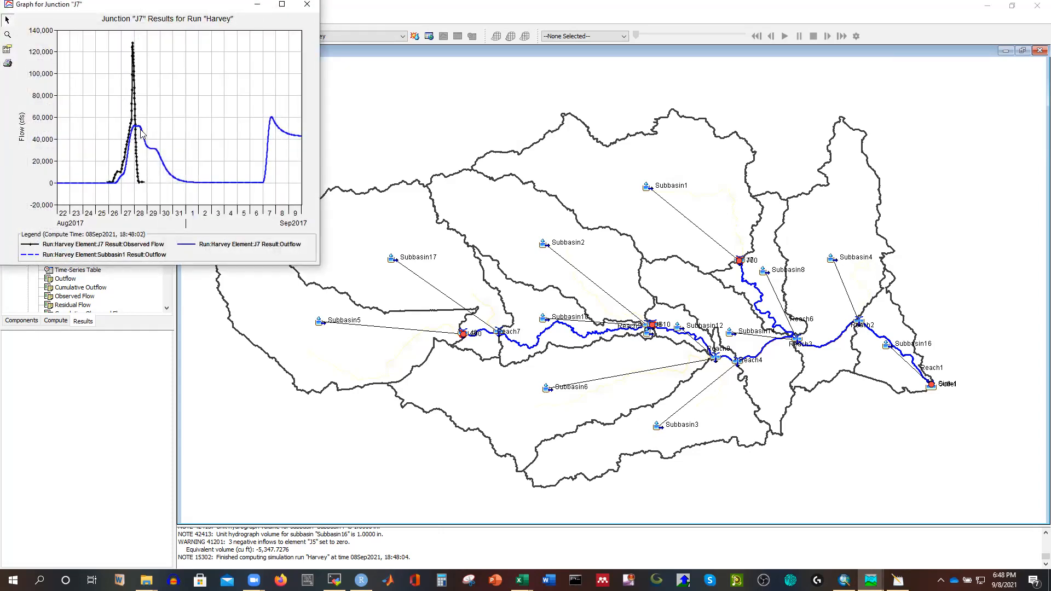
click(310, 10)
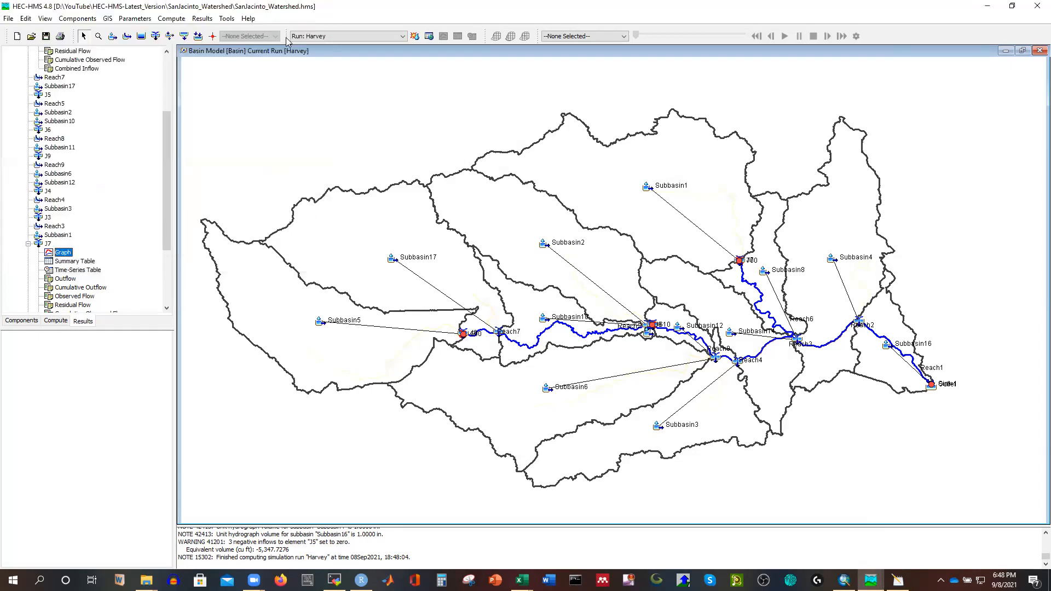
Open the Harvey result graph for junction J8, compare its outflow with the observed flow, and close it
click(23, 321)
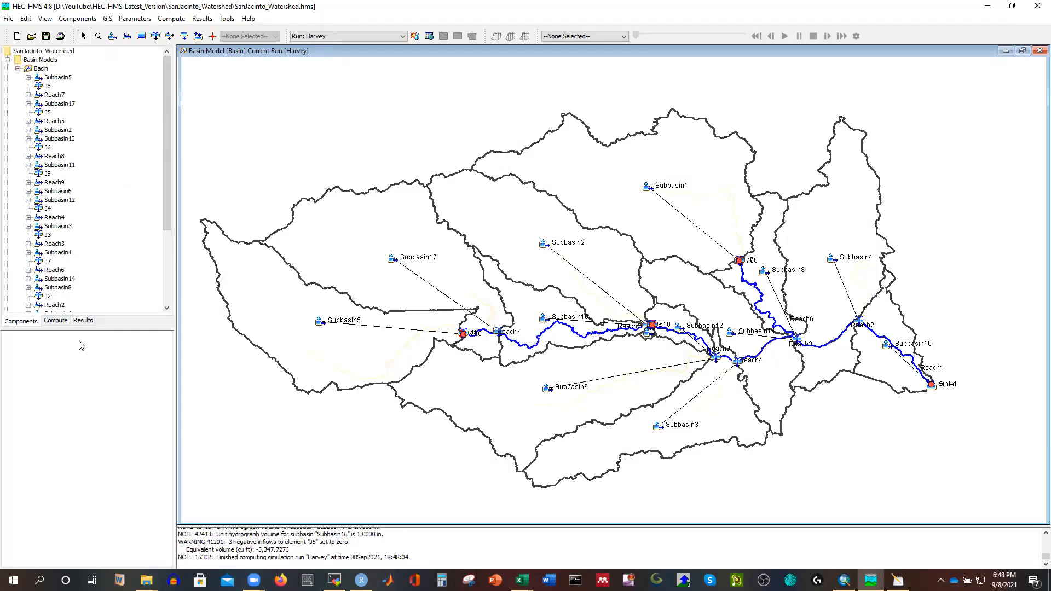
click(81, 322)
scroll(88, 185, up, 4)
click(60, 105)
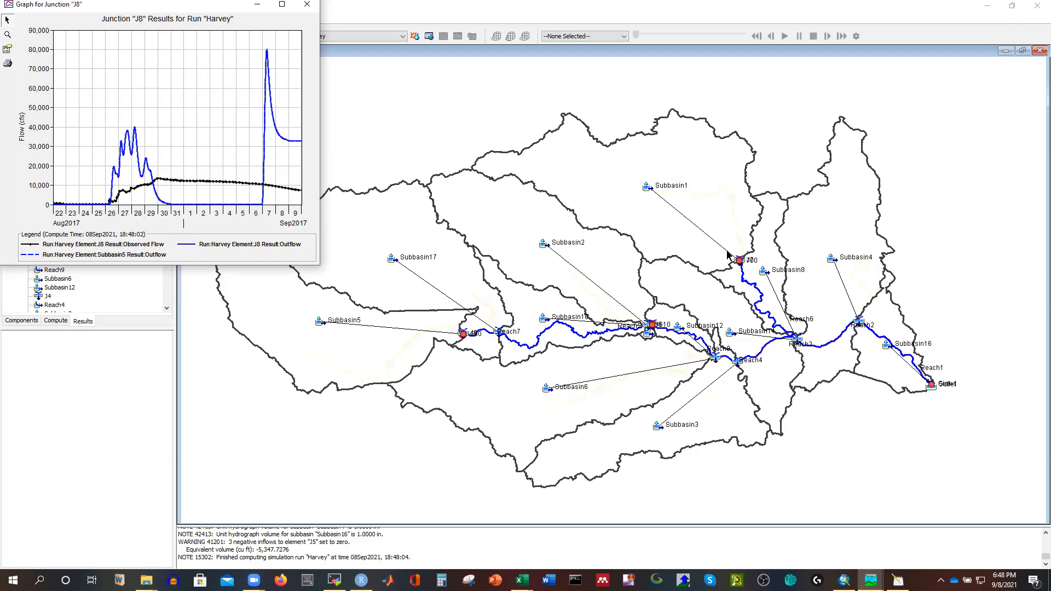
click(307, 8)
Open the Harvey result graph for Sink-1, enlarge it to examine the outlet's hydrograph, and restore the graph's size
scroll(85, 178, down, 8)
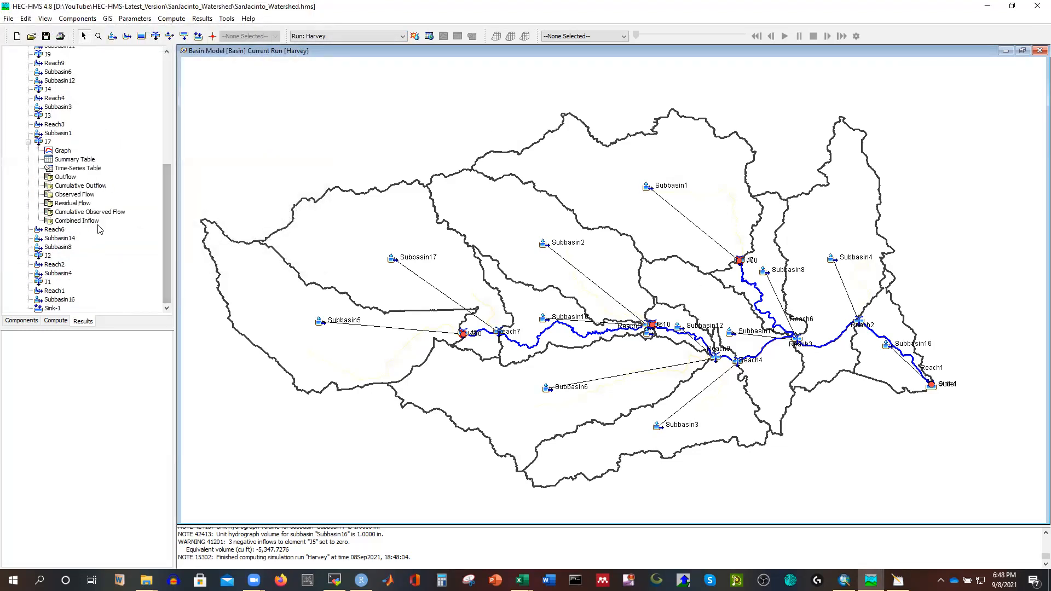
double_click(53, 308)
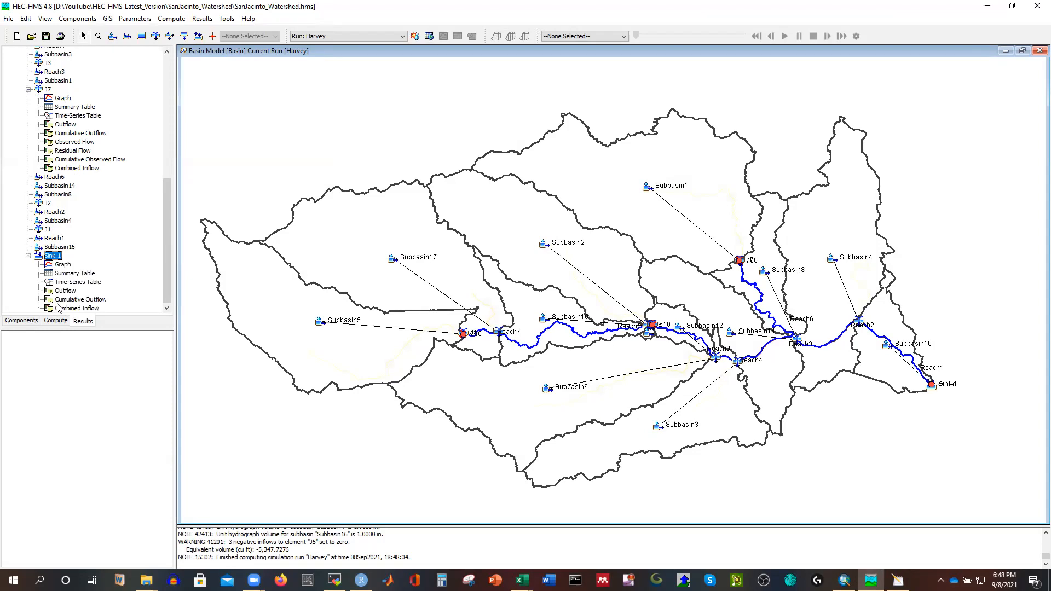
click(63, 266)
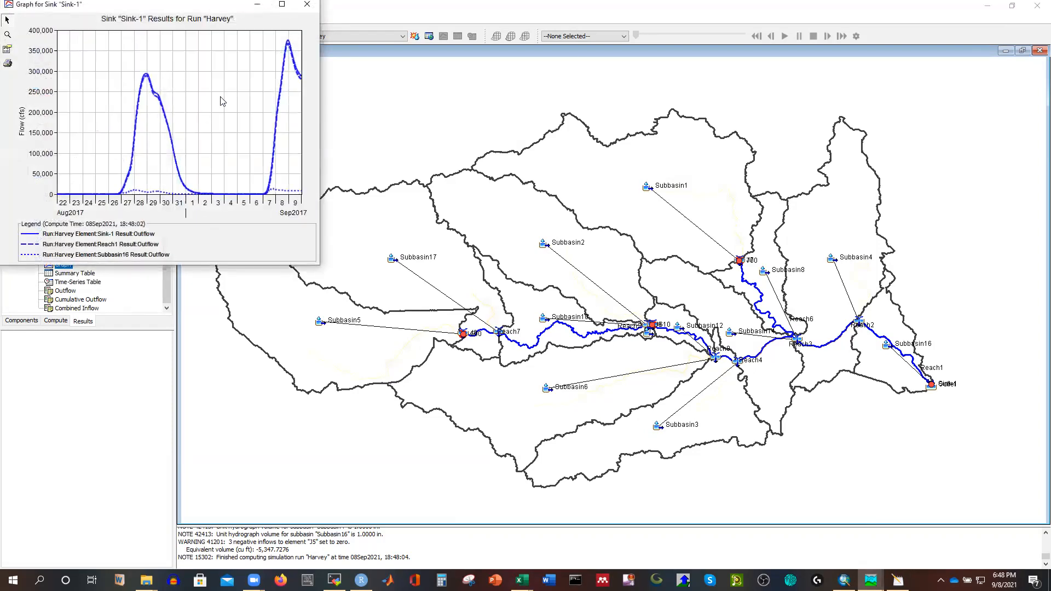
click(281, 4)
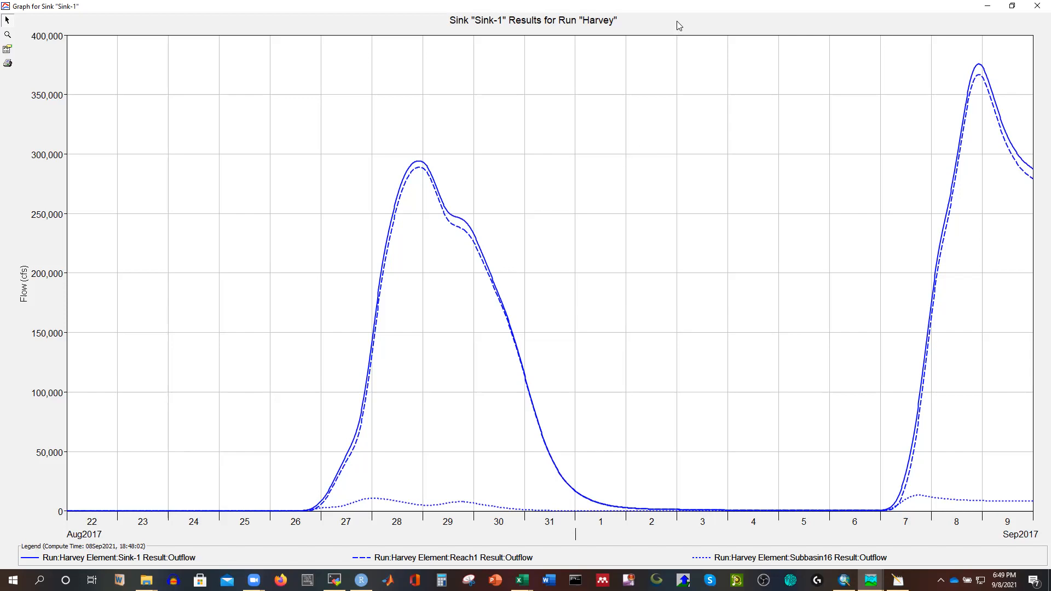
key(super+Down)
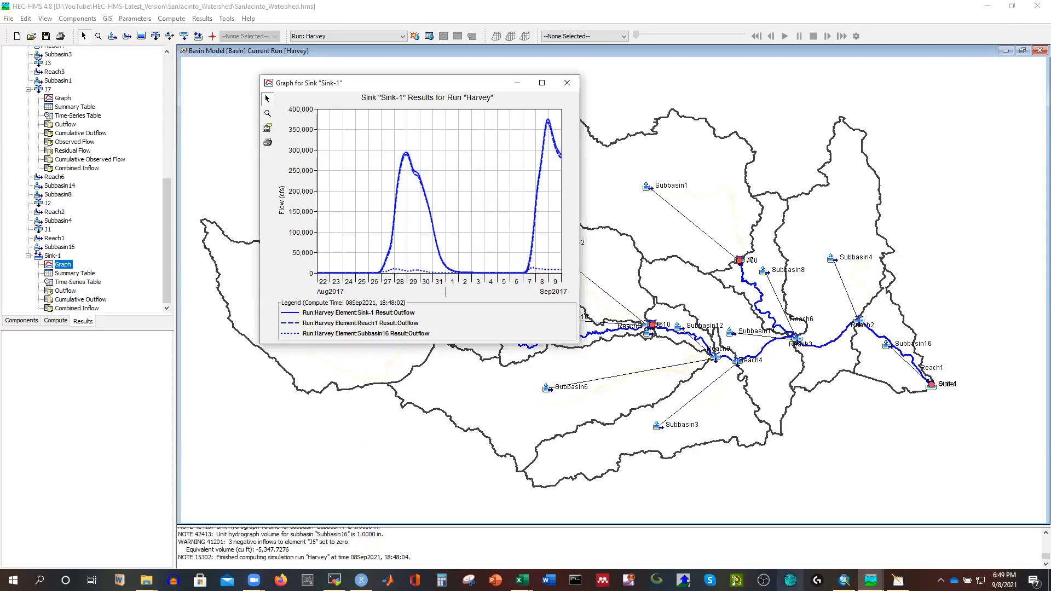
Switch to the San Jacinto Watershed map in ArcMap and examine the USGS stations, the watershed outlet and the downstream coastal area
click(844, 579)
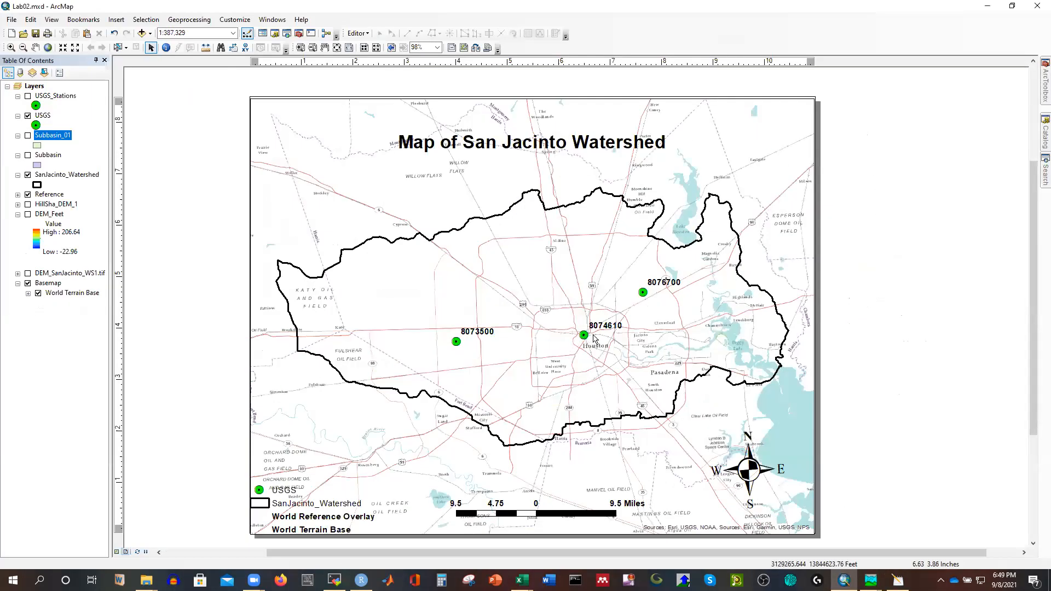
scroll(412, 307, down, 1)
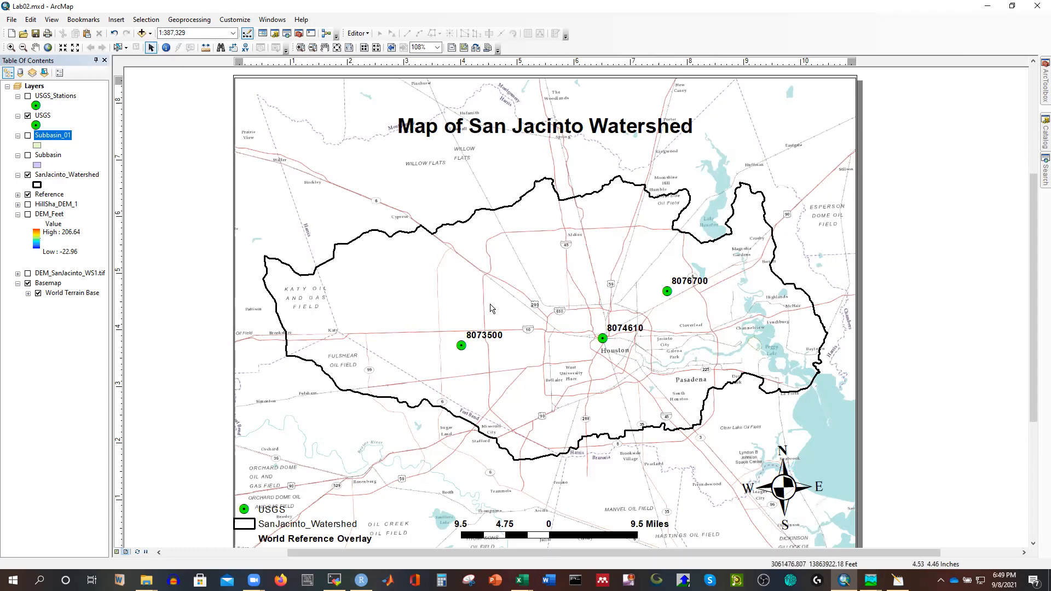
drag(536, 307, 372, 254)
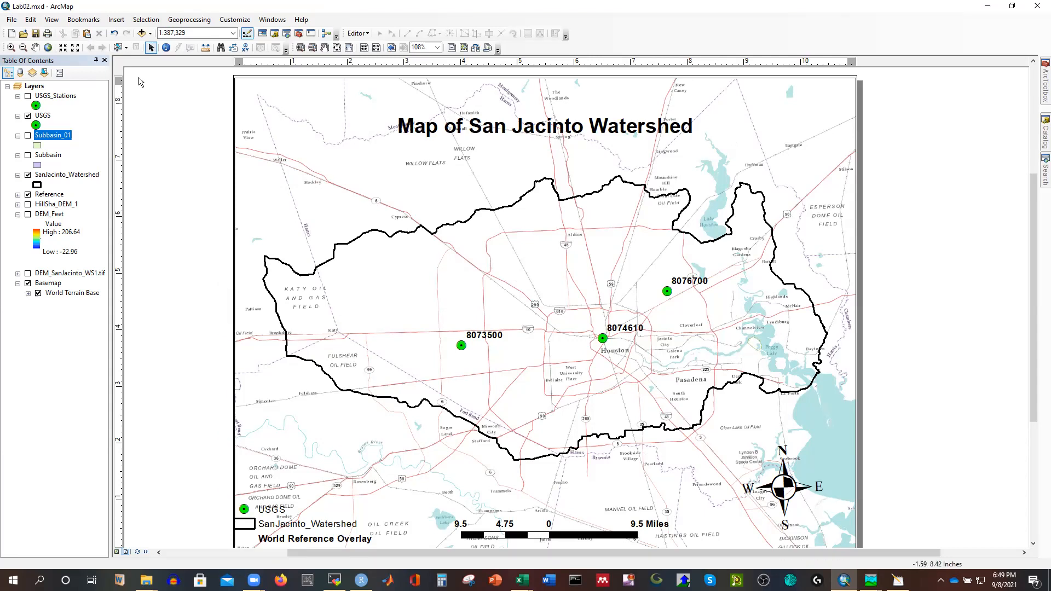
click(35, 48)
drag(687, 414, 522, 316)
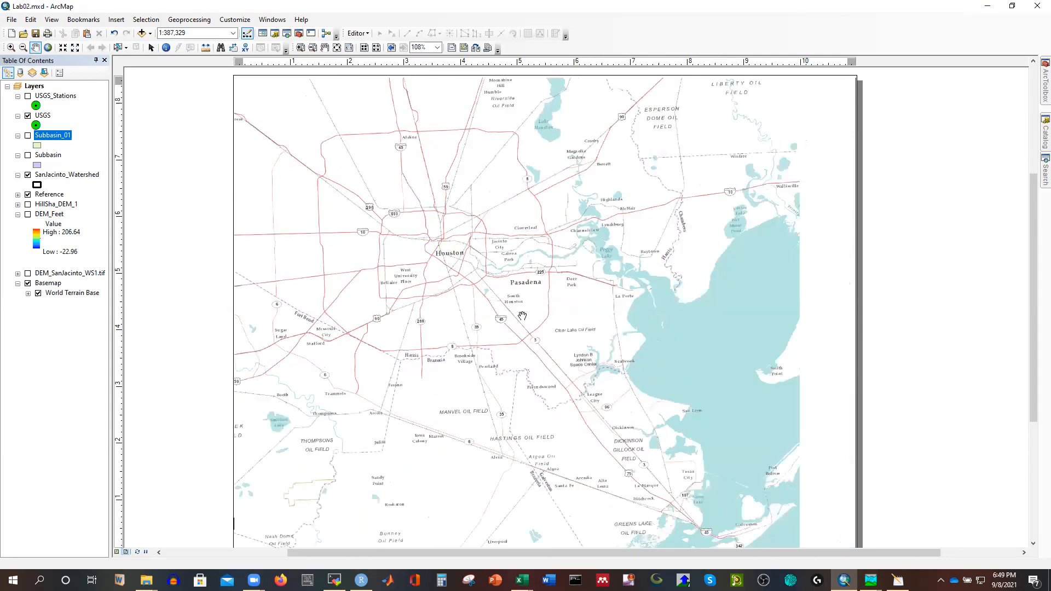
mouse_move(573, 381)
mouse_down()
mouse_move(439, 309)
mouse_move(492, 360)
mouse_up()
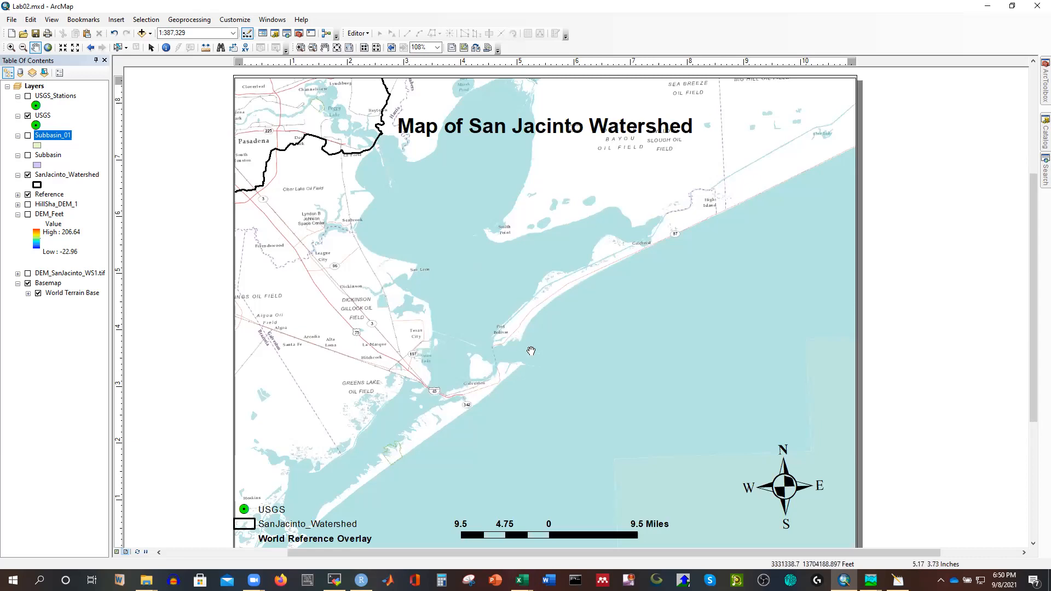
drag(515, 325, 624, 511)
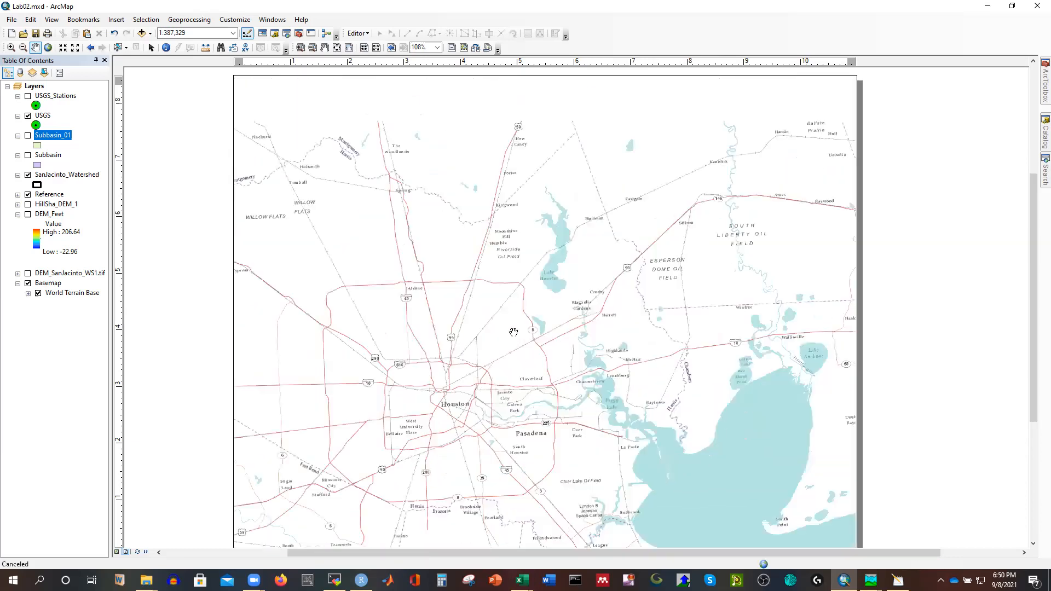
drag(462, 367, 558, 352)
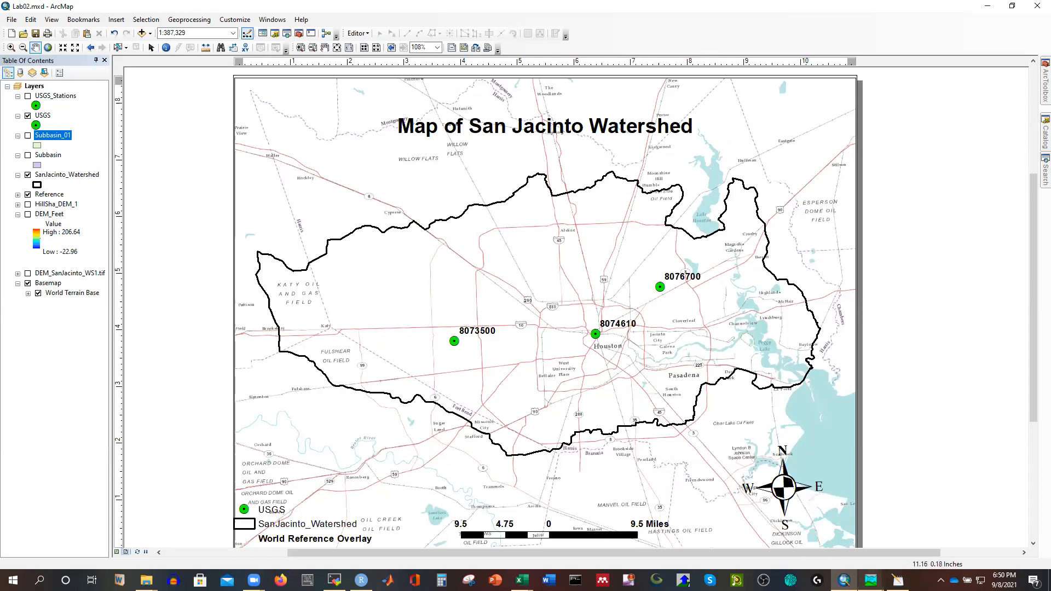
Switch back to the HEC-HMS project's main window showing the basin model map
mouse_move(870, 580)
click(920, 542)
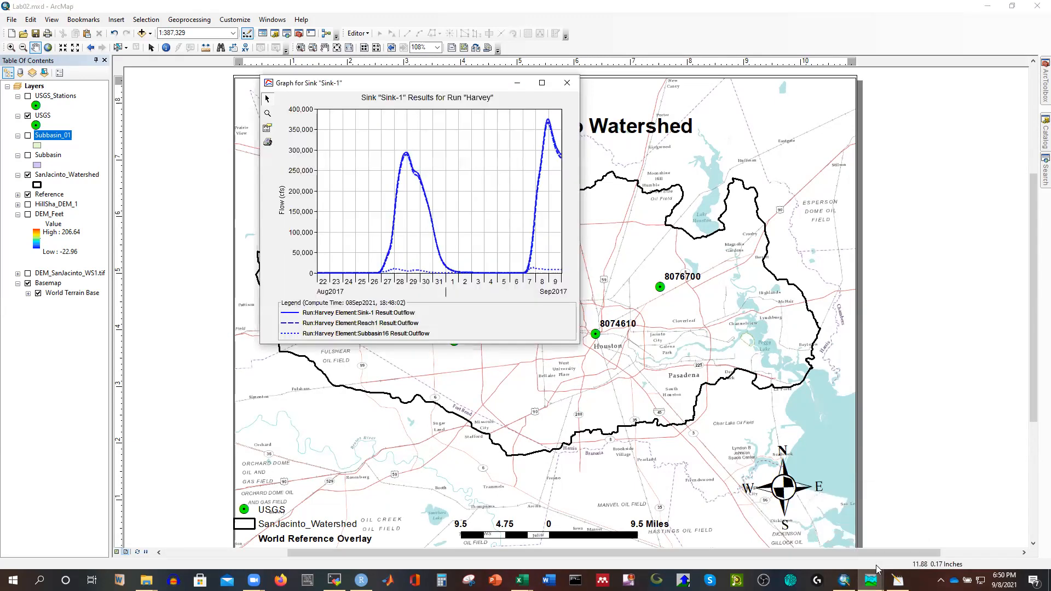
click(843, 549)
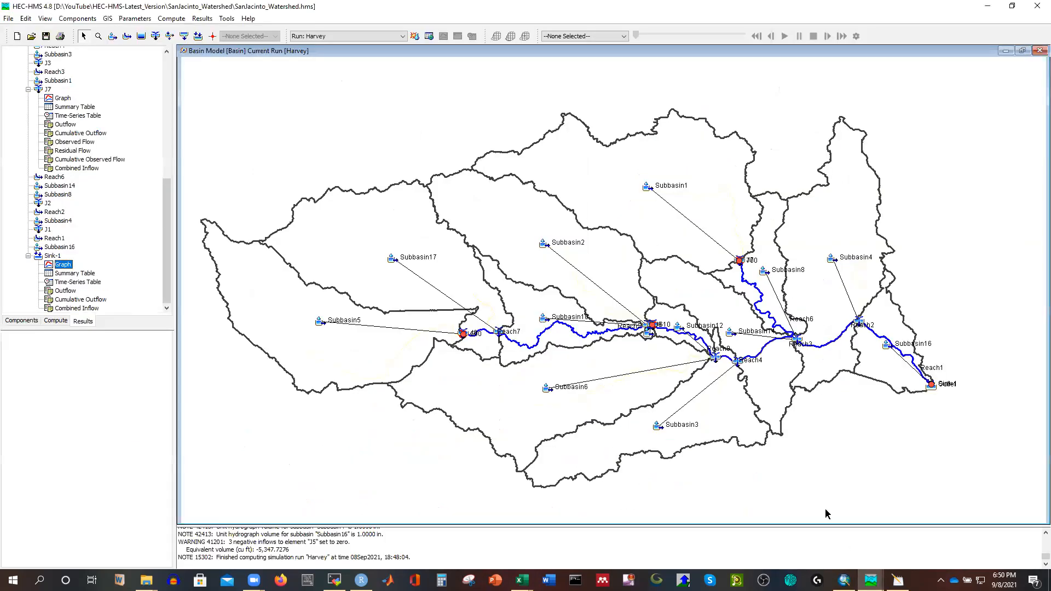
mouse_move(574, 397)
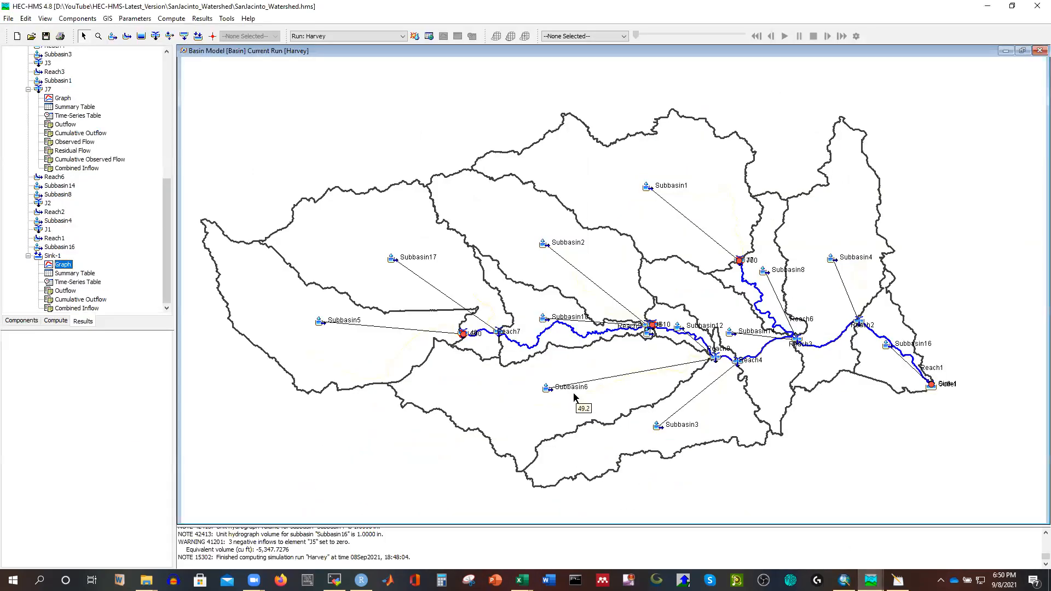